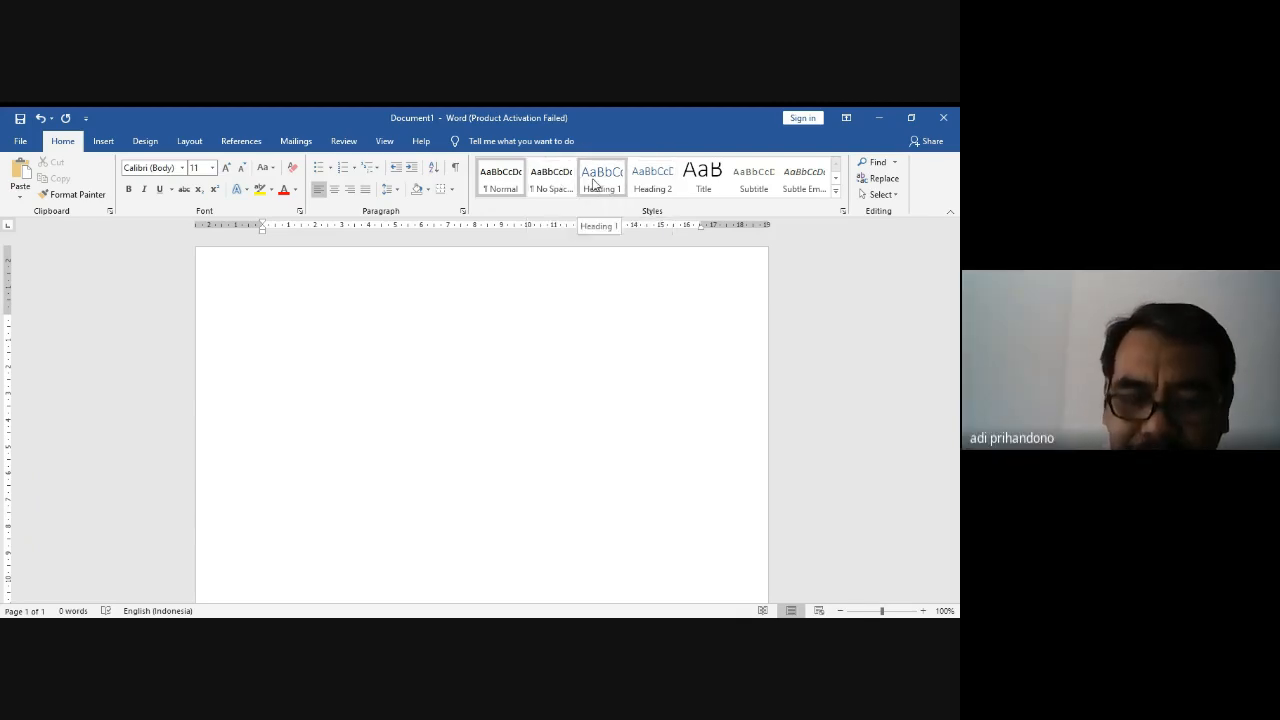
Step: Modify the Heading 1 style to use the Times New Roman font at 14 pt
right_click(594, 184)
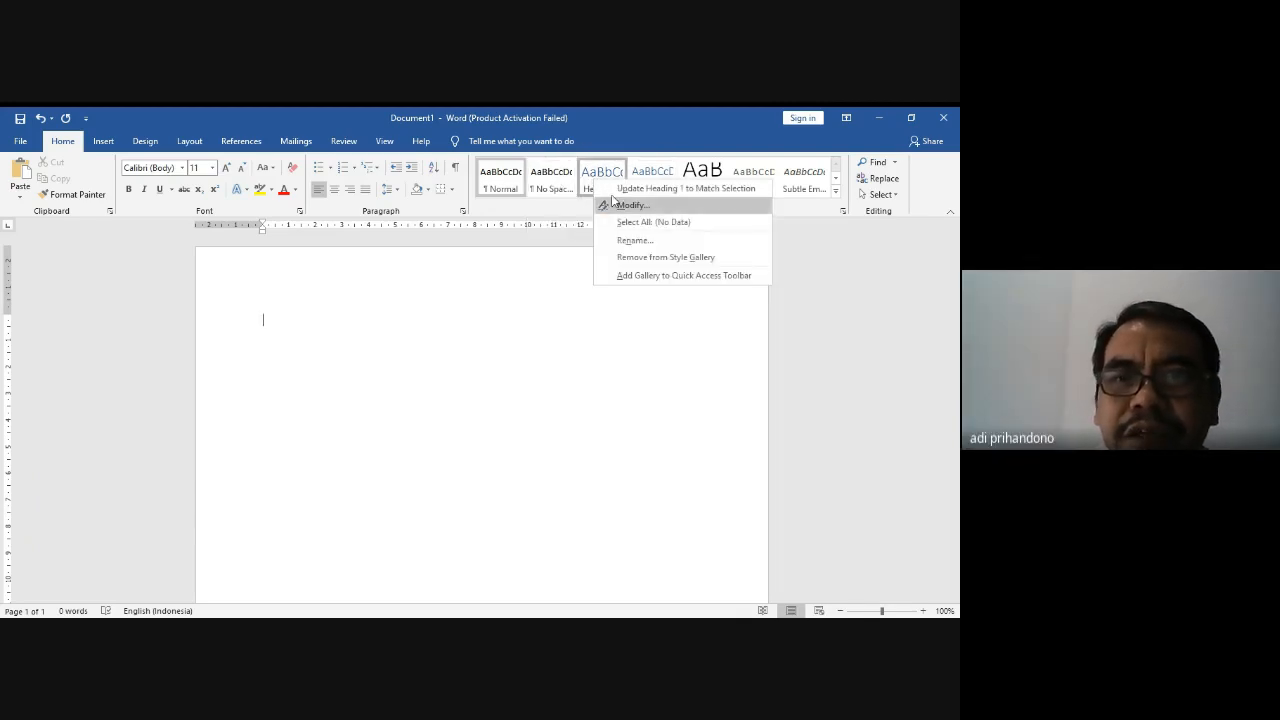
click(623, 206)
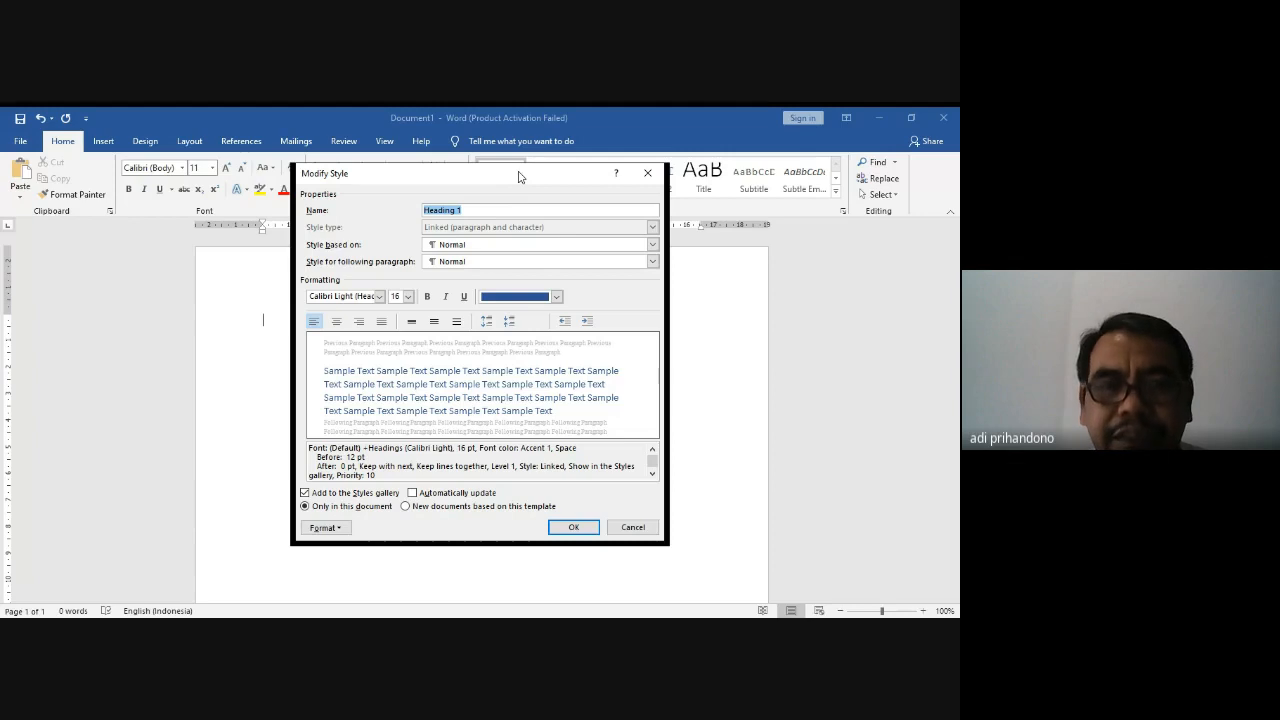
drag(519, 177, 505, 232)
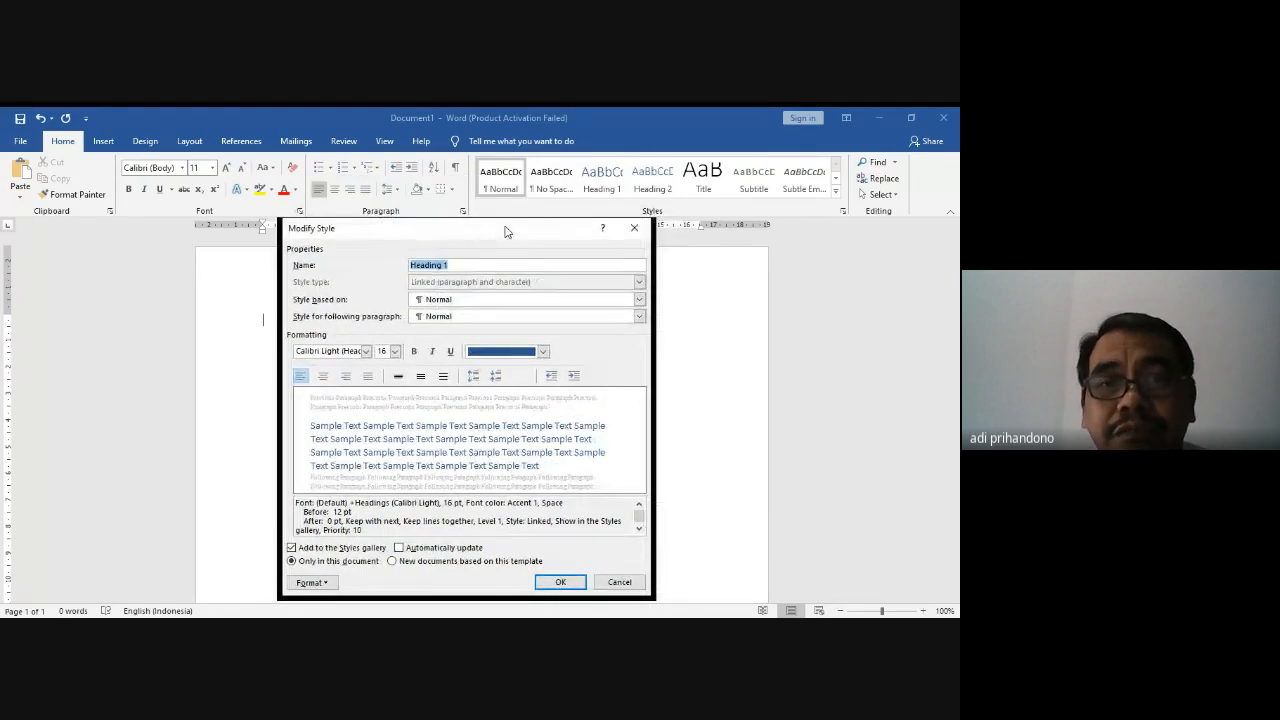
click(366, 351)
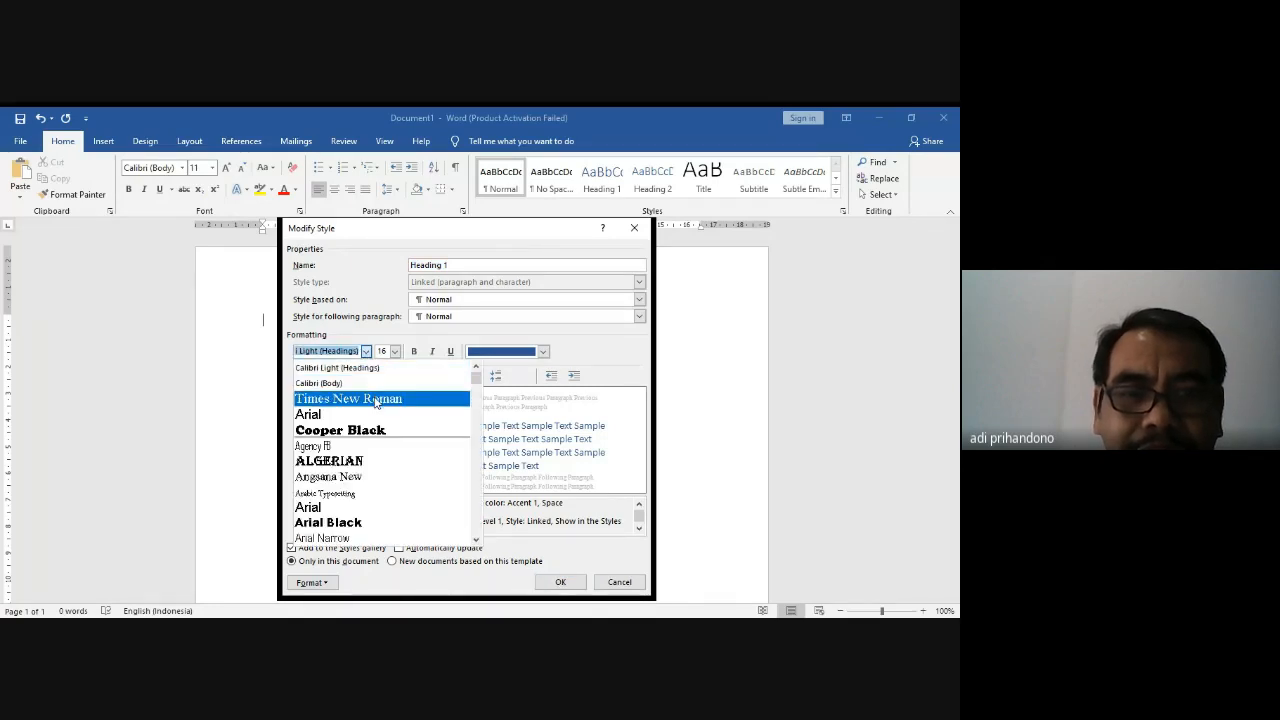
click(376, 399)
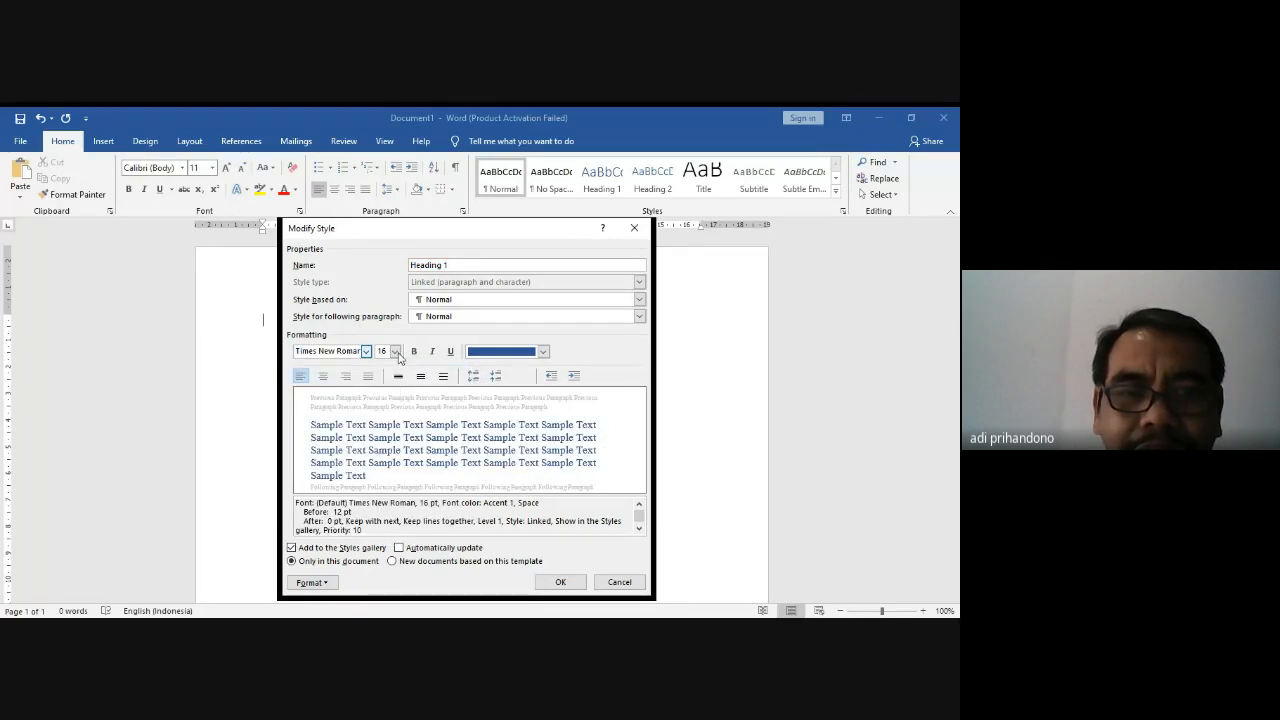
click(396, 352)
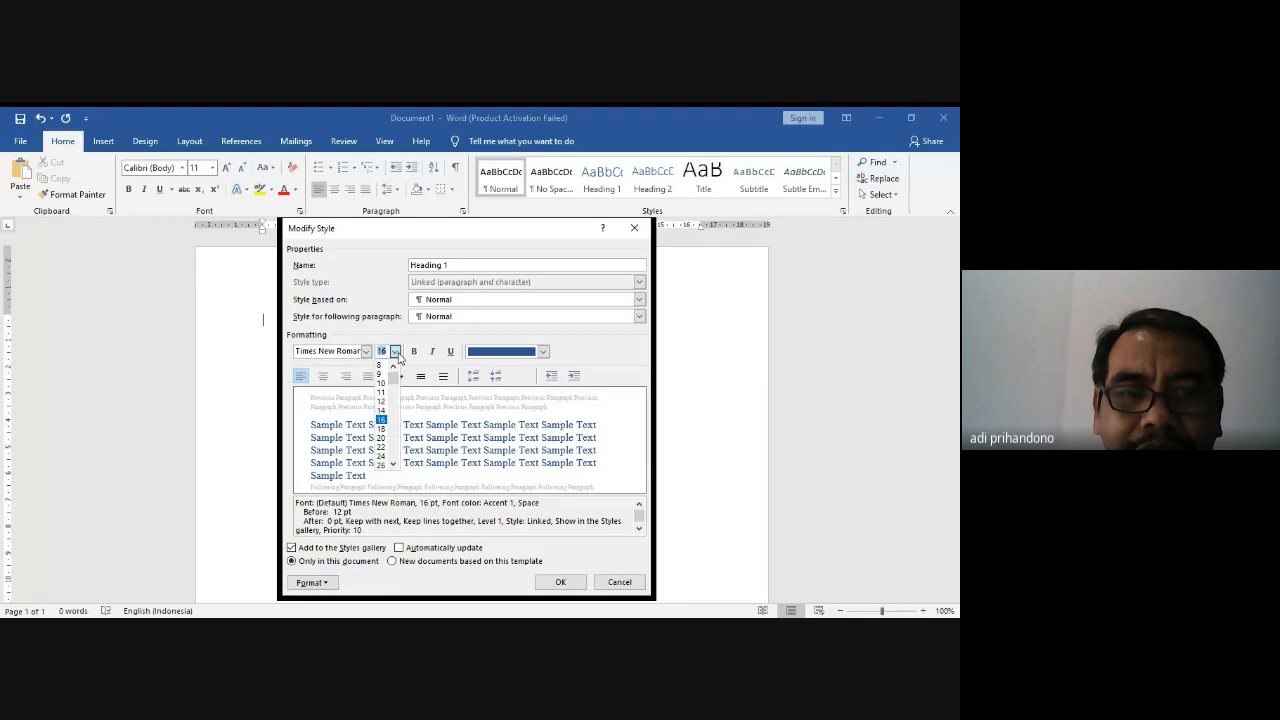
click(381, 410)
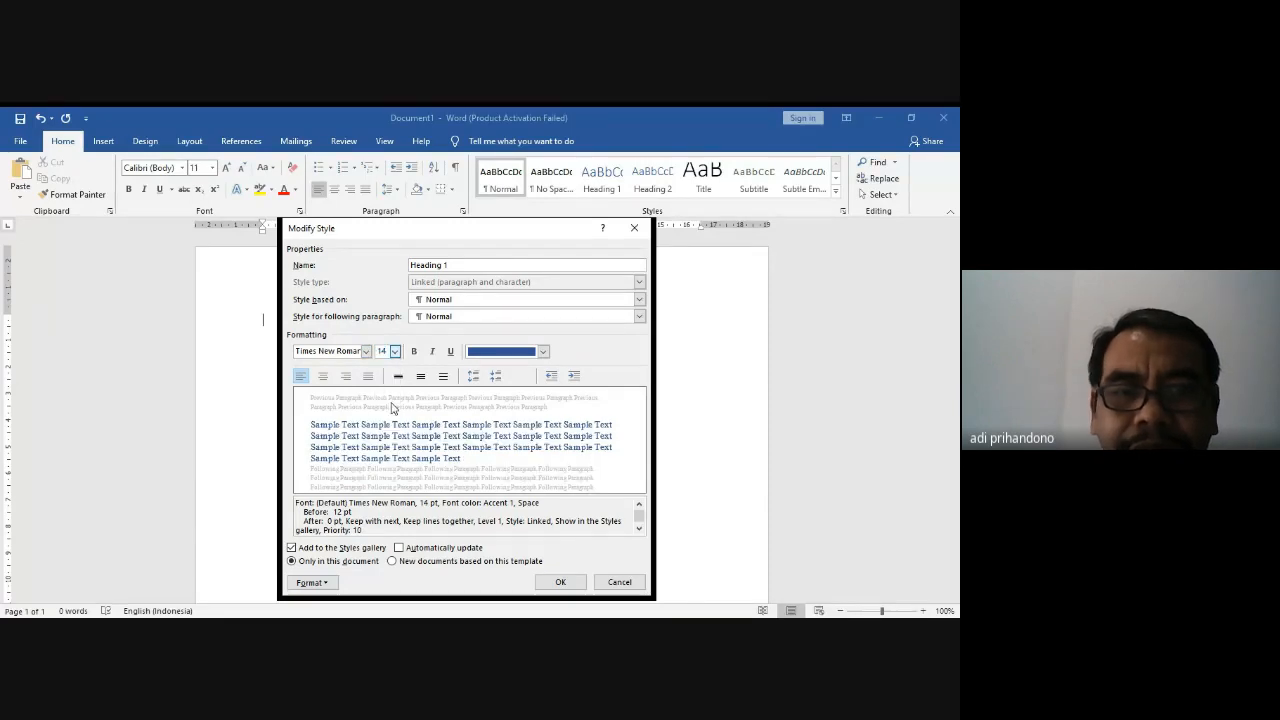
Step: Give the Heading 1 style black bold text with 1.5 line spacing and apply the style changes
click(543, 352)
click(484, 402)
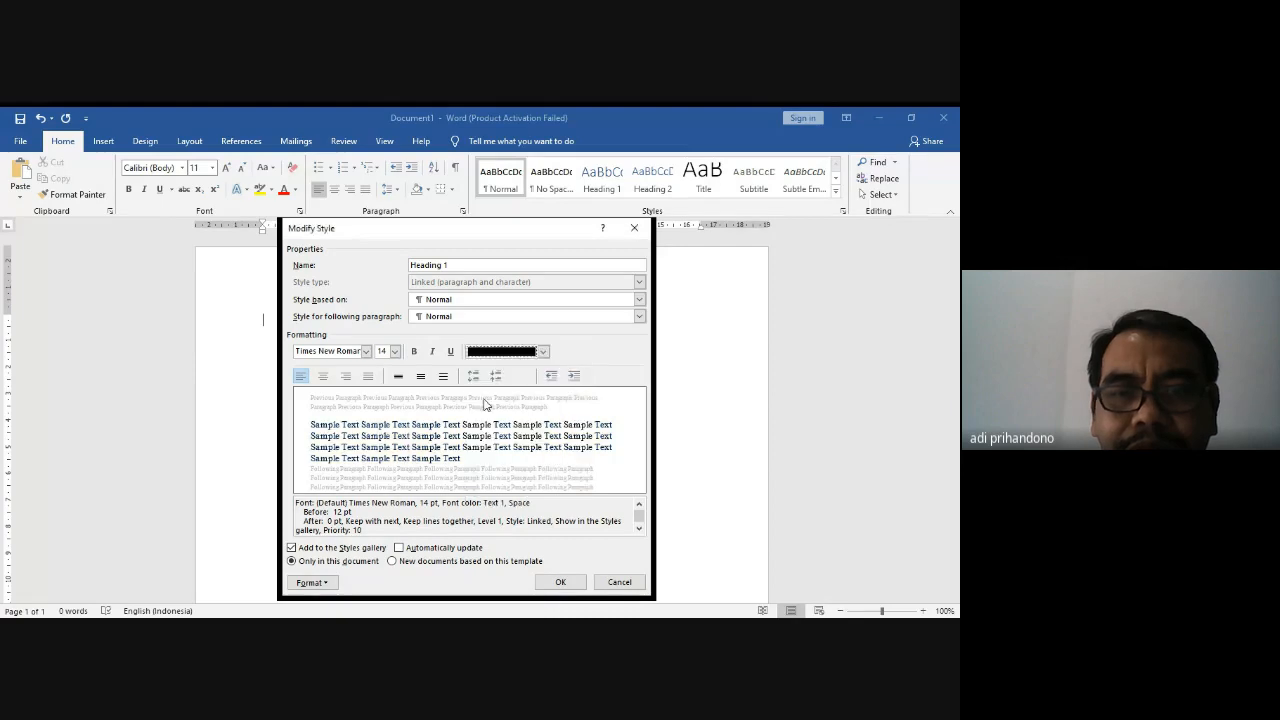
click(414, 351)
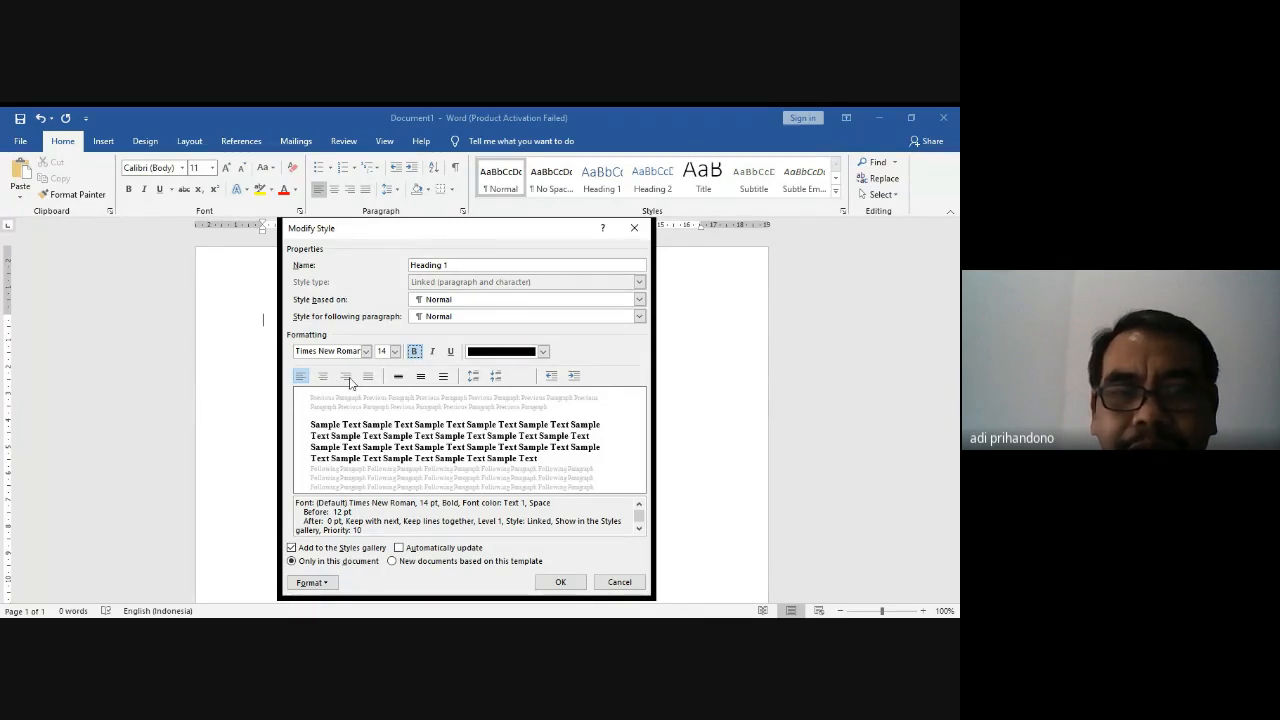
click(421, 376)
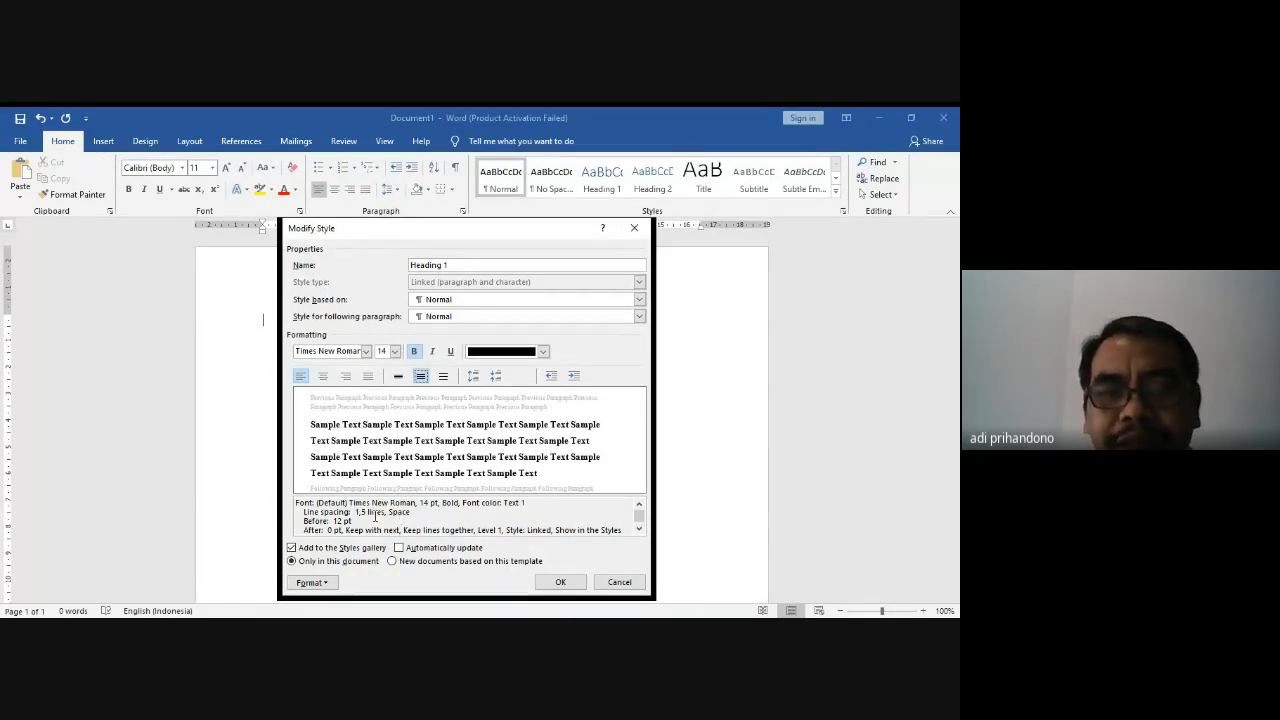
click(559, 583)
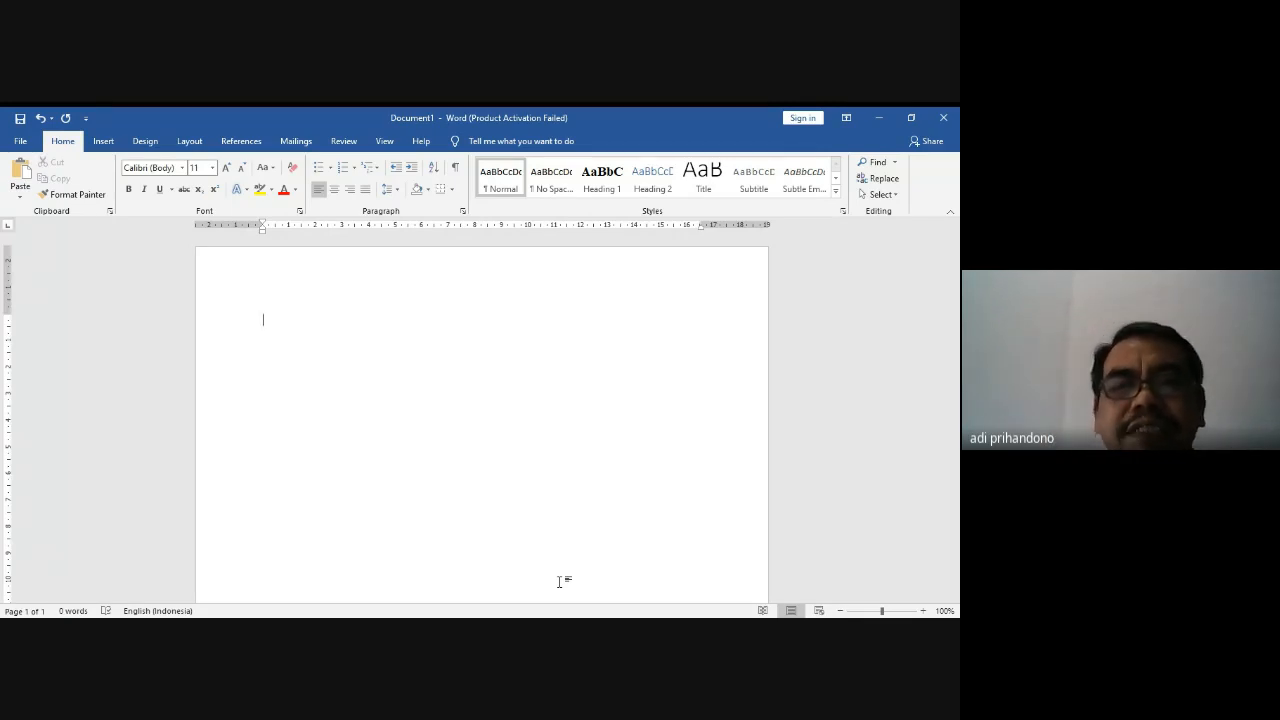
Step: Modify the Normal style to use the Times New Roman font at 12 pt
right_click(505, 181)
click(543, 203)
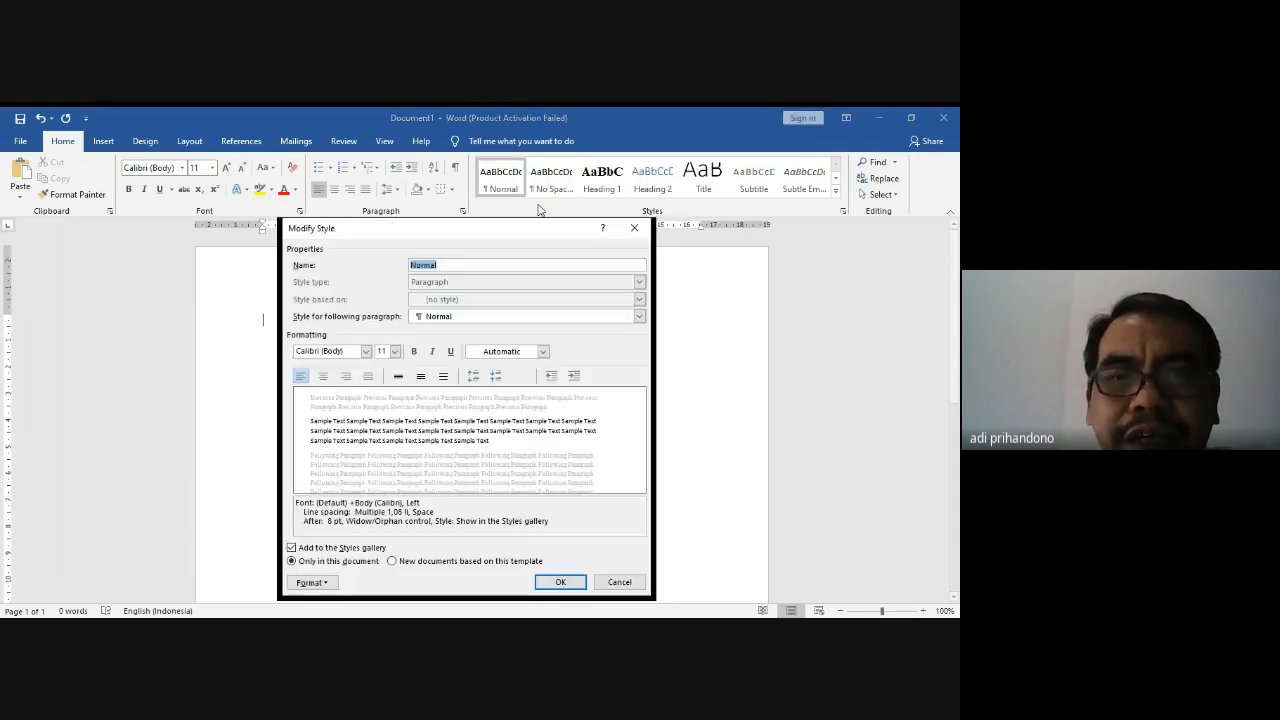
click(366, 352)
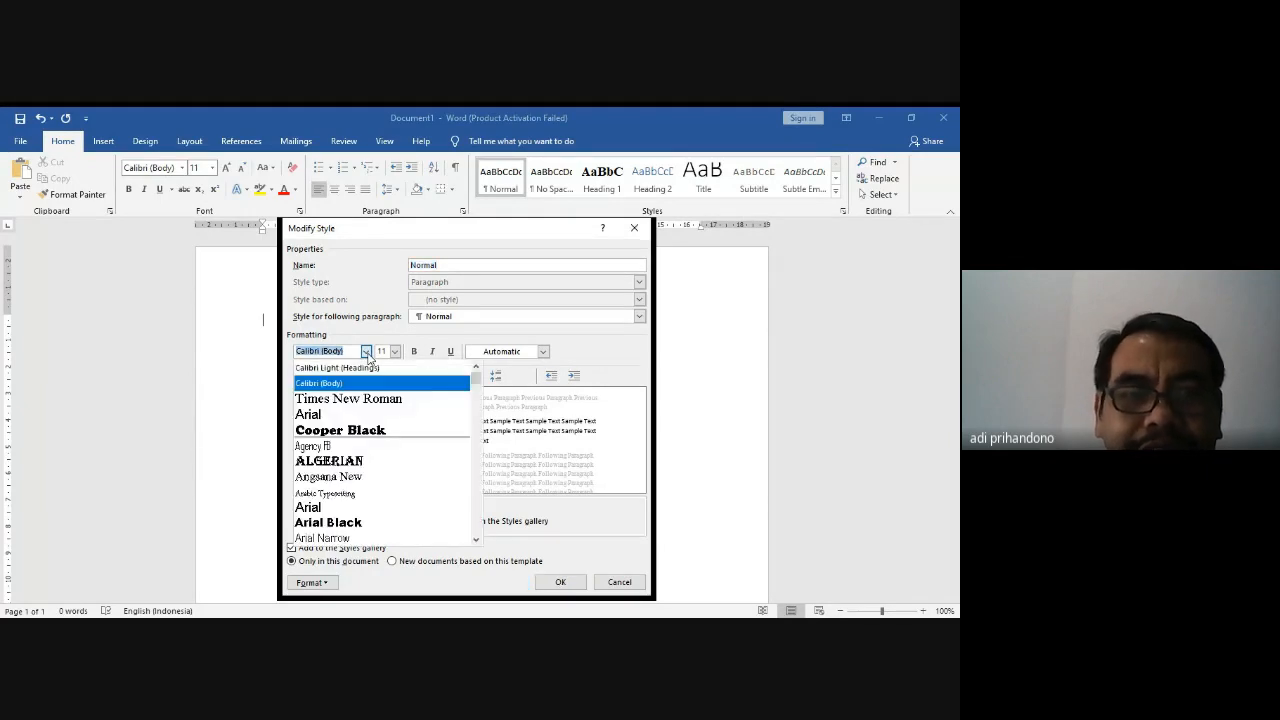
click(370, 400)
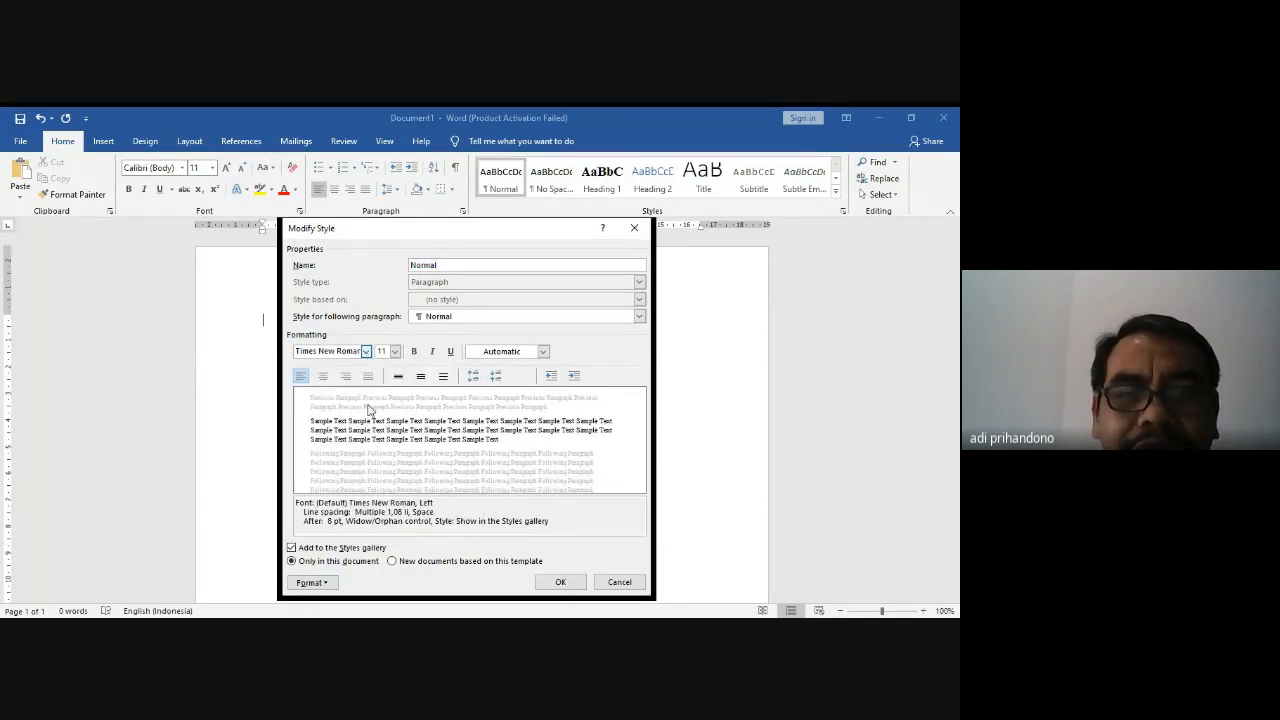
click(395, 352)
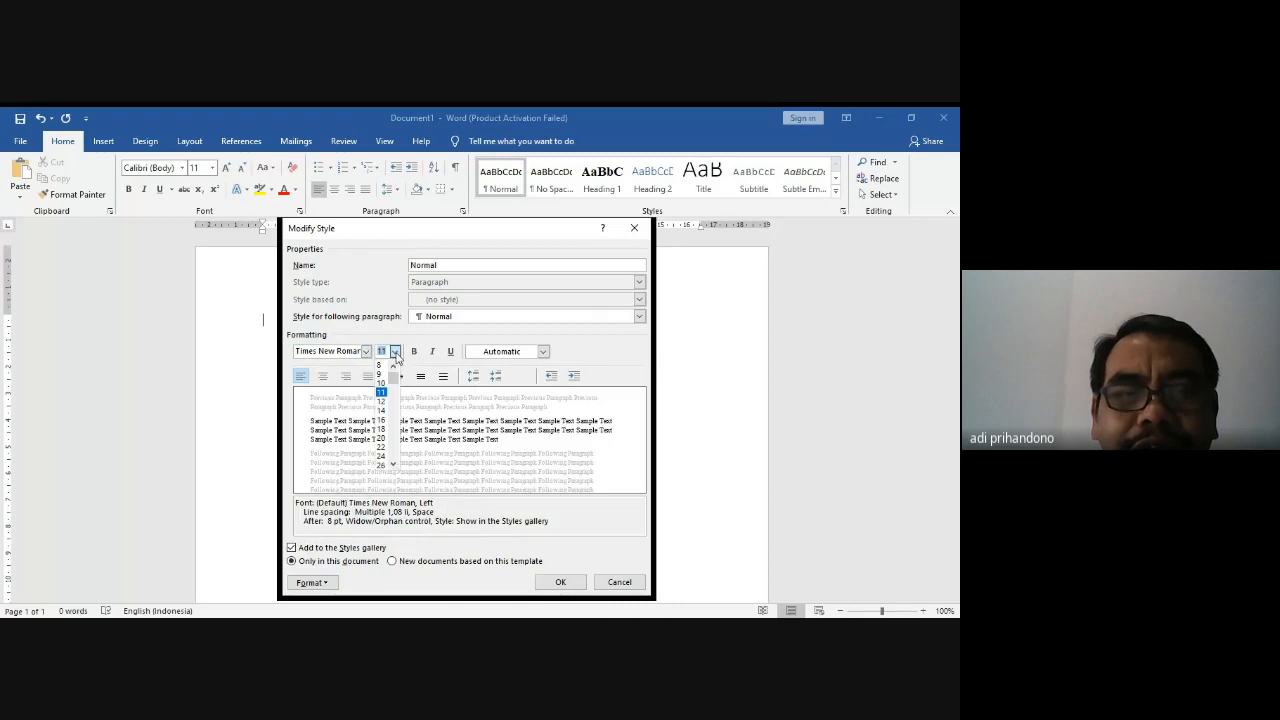
click(381, 401)
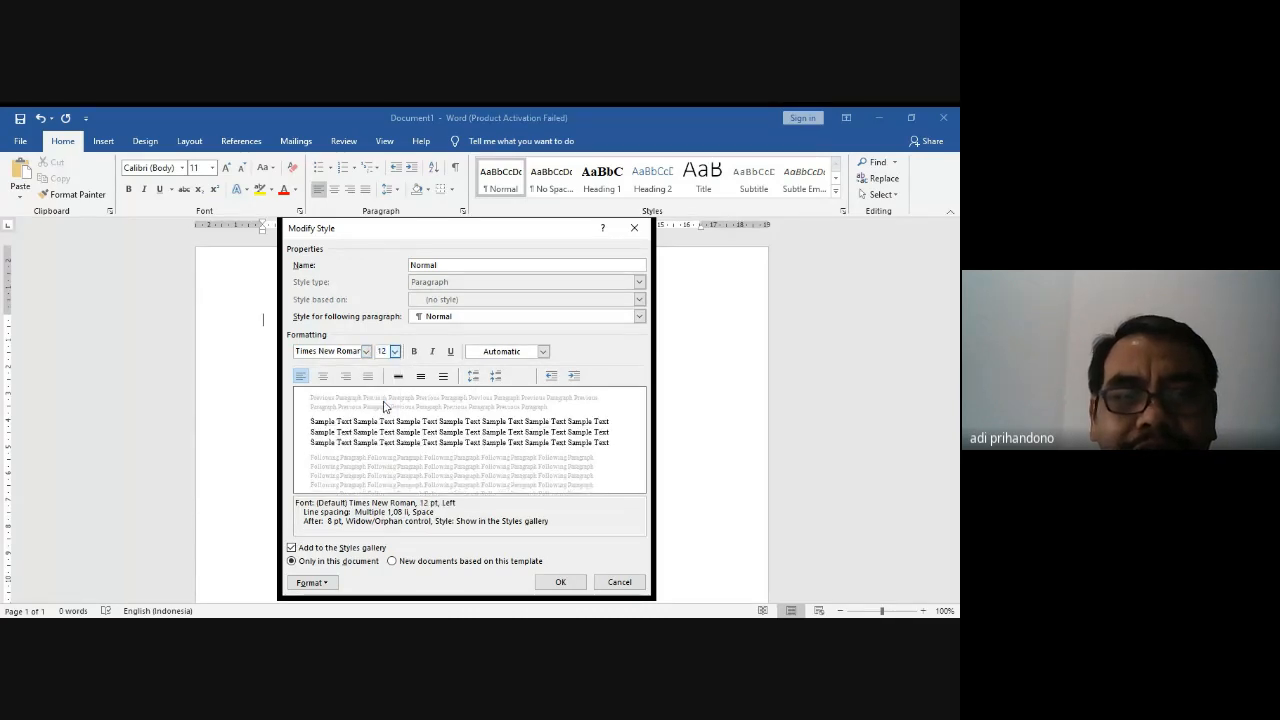
Step: Set the Normal style to automatic font colour, 1.5 line spacing and justified alignment, and apply the style changes
click(542, 351)
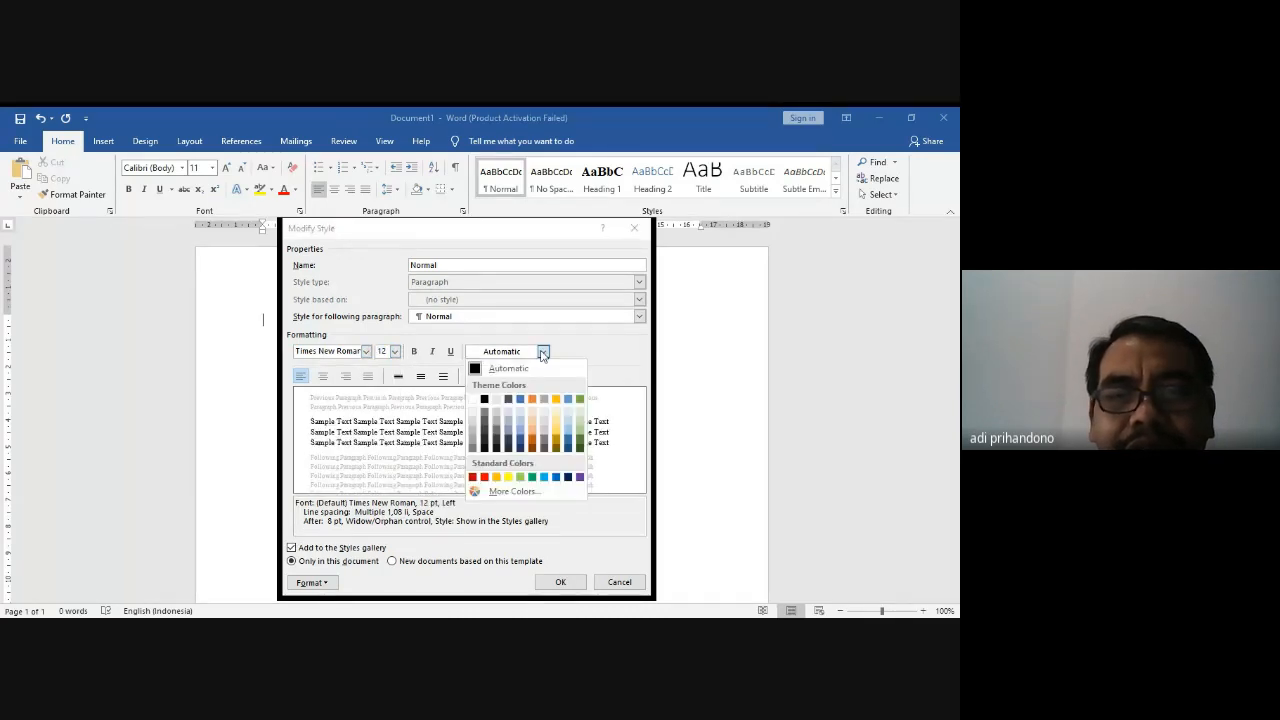
click(478, 372)
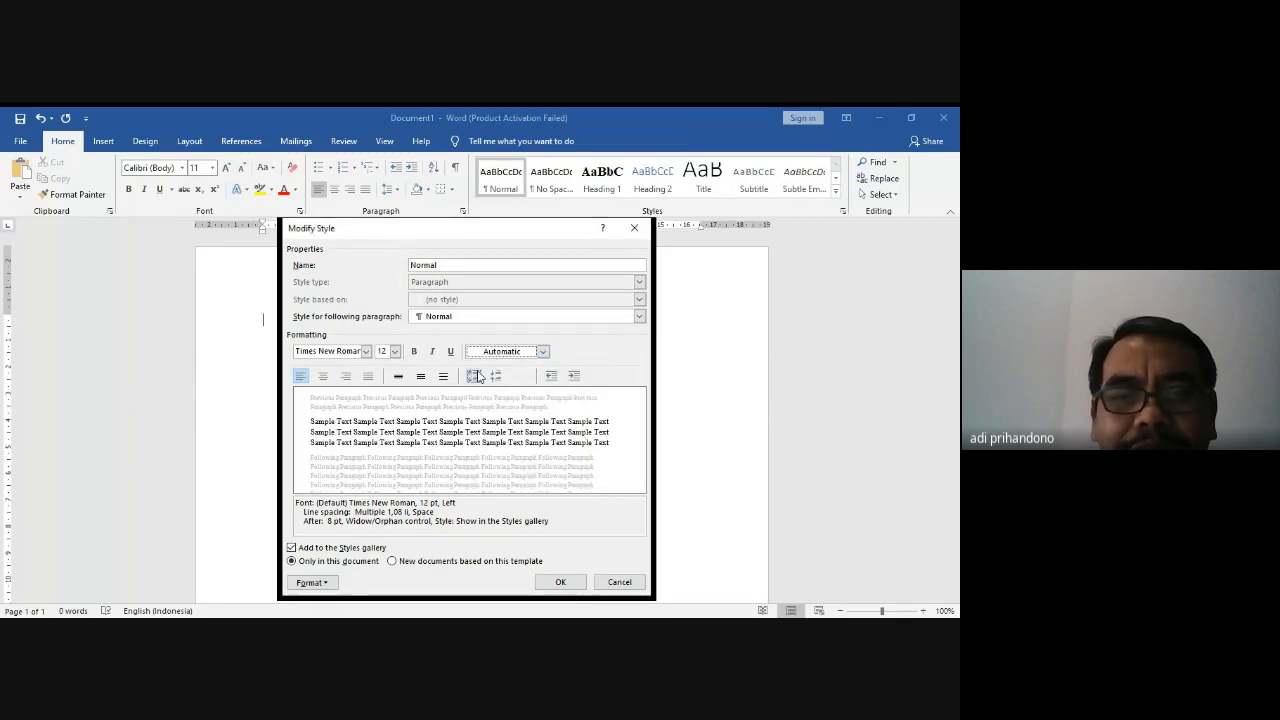
click(420, 377)
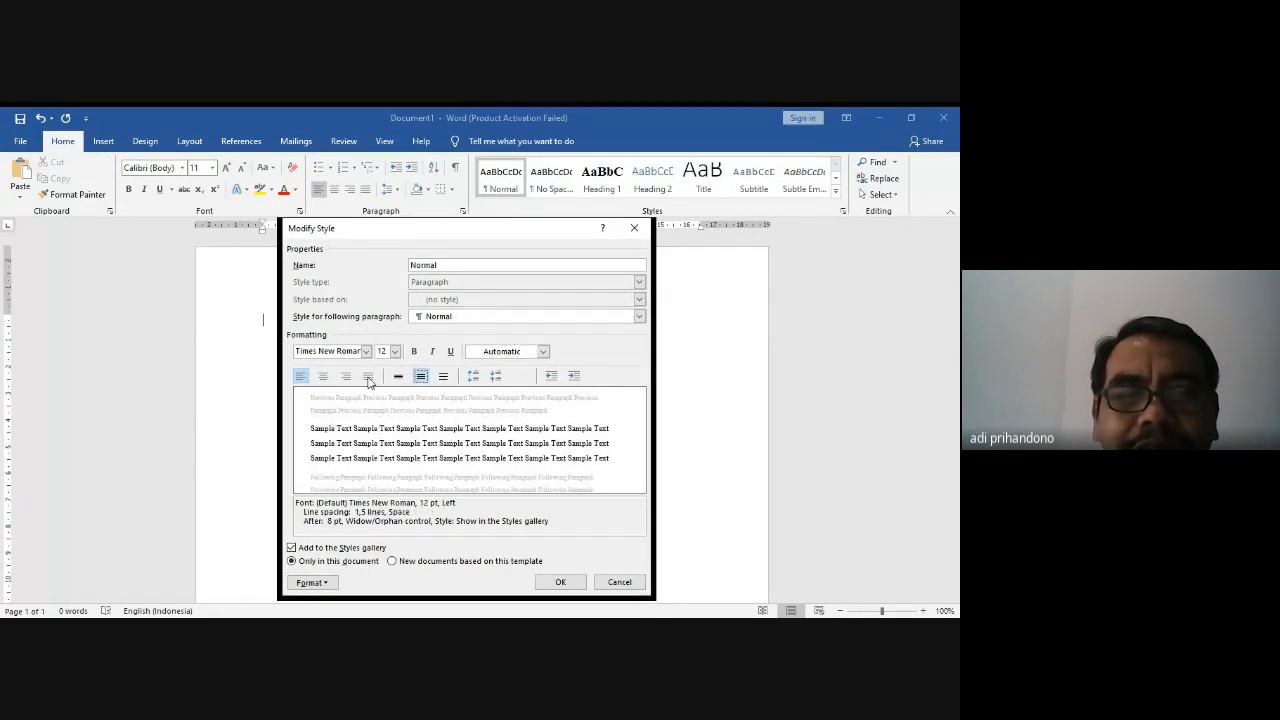
click(369, 377)
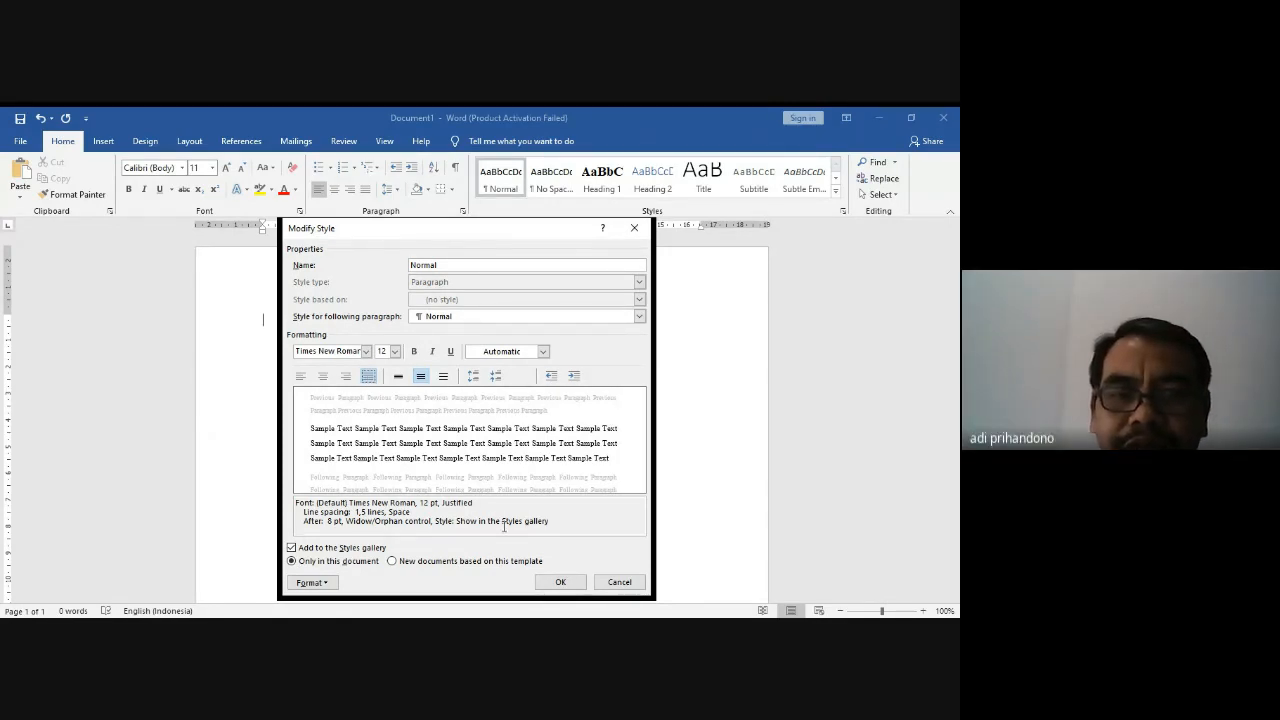
click(557, 583)
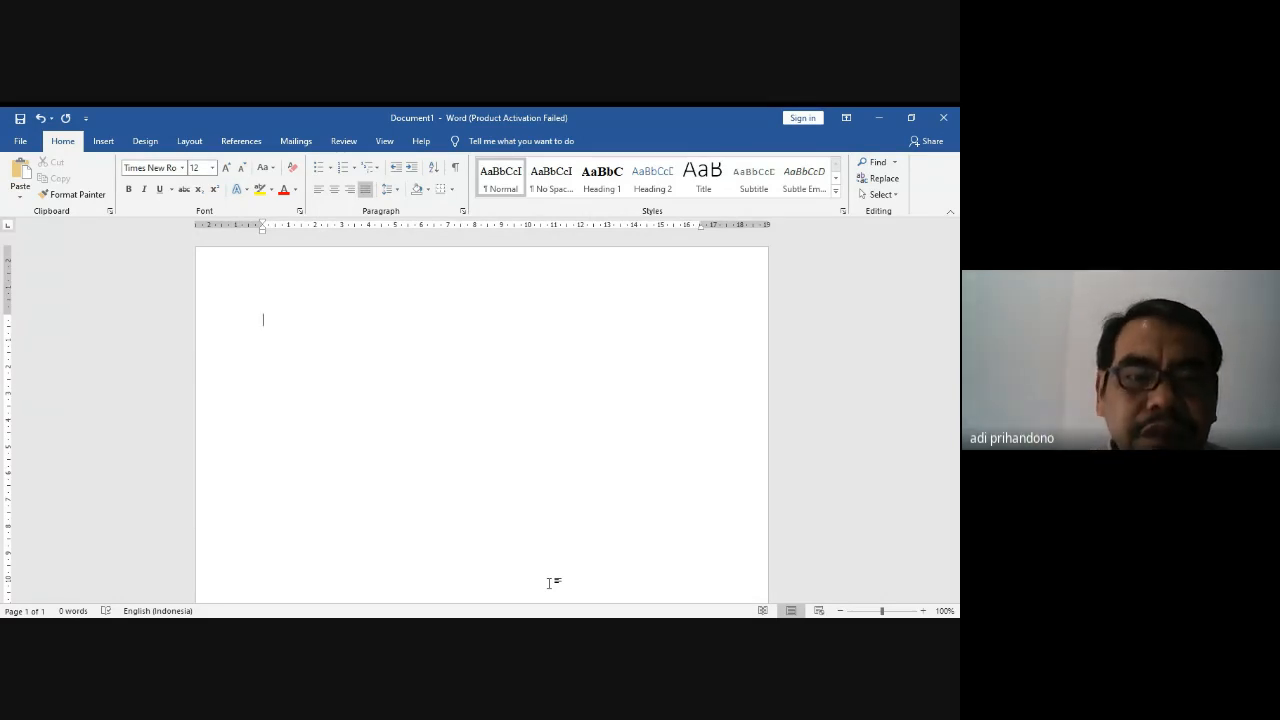
text(HALA)
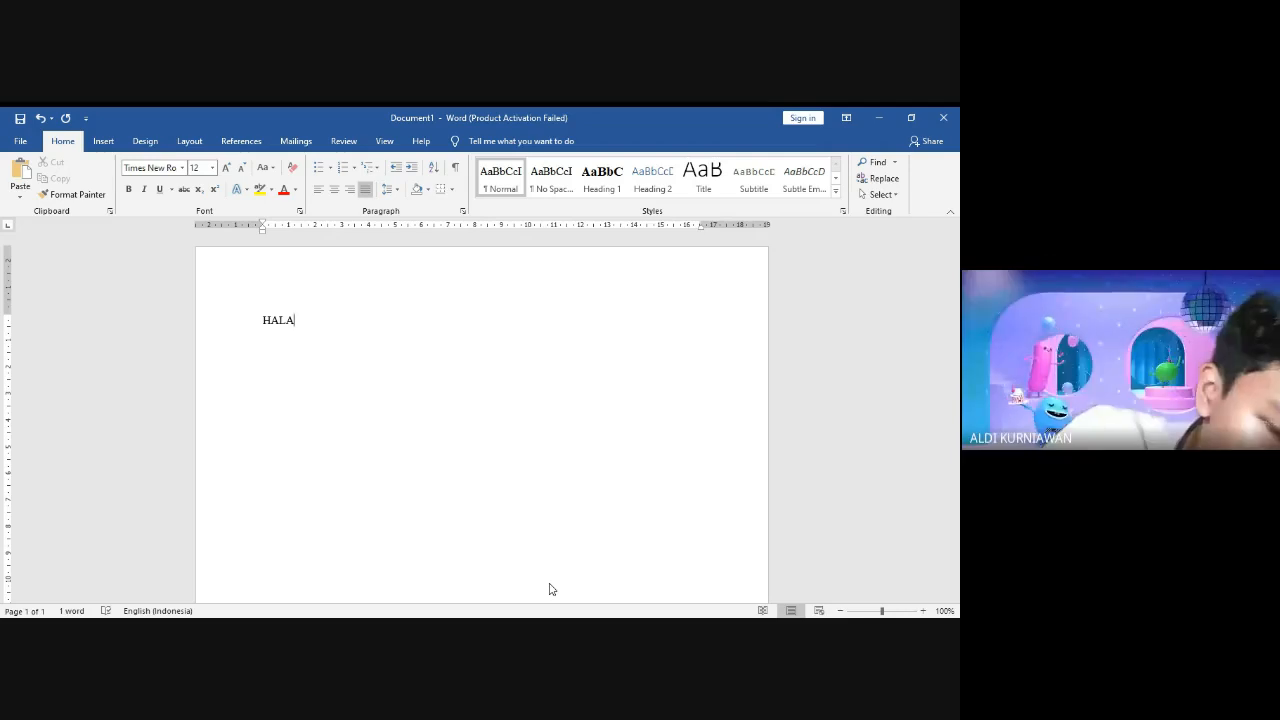
key(BackSpace)
key(BackSpace)
key(BackSpace)
key(BackSpace)
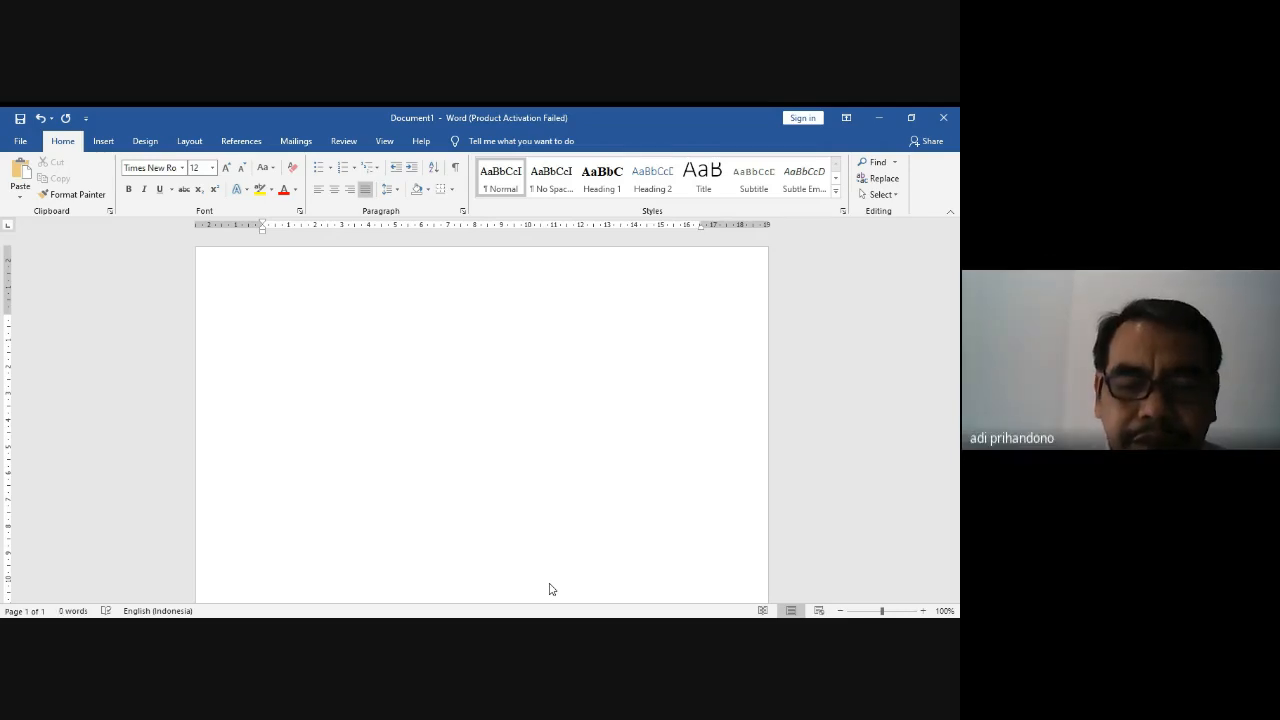
text(HALAMAN)
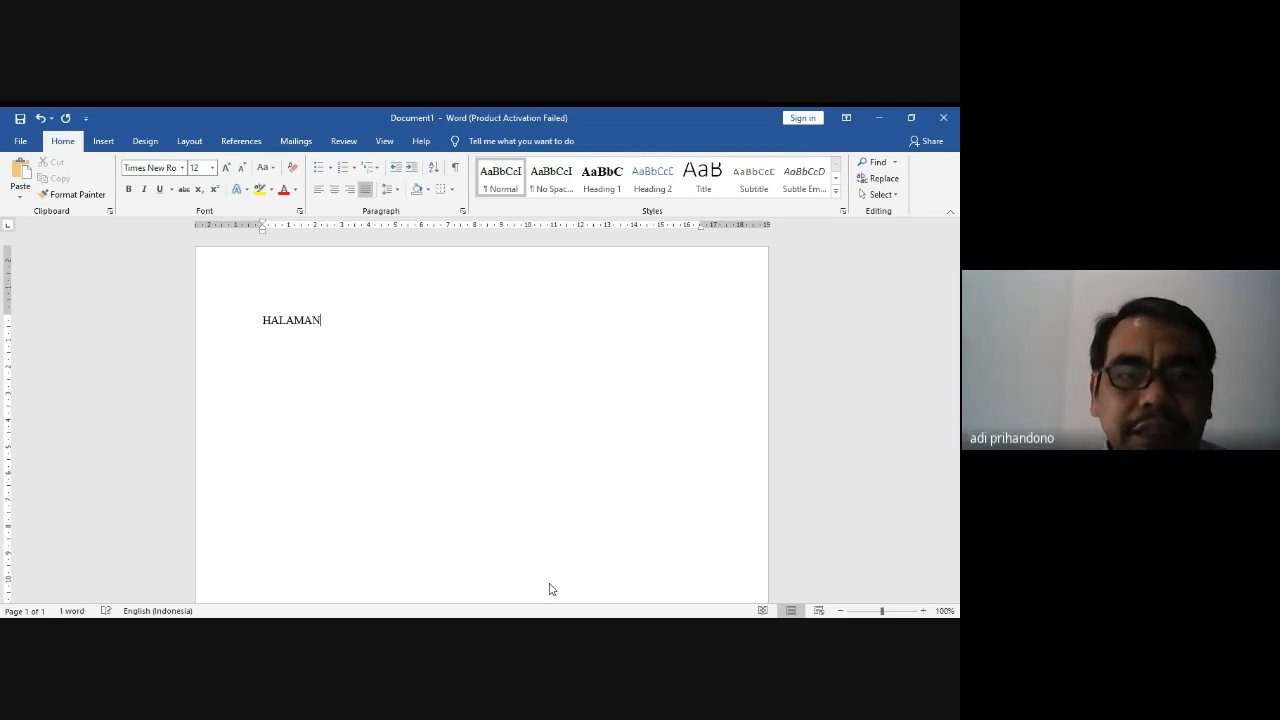
key(BackSpace)
key(BackSpace)
key(BackSpace)
key(BackSpace)
key(BackSpace)
key(BackSpace)
key(BackSpace)
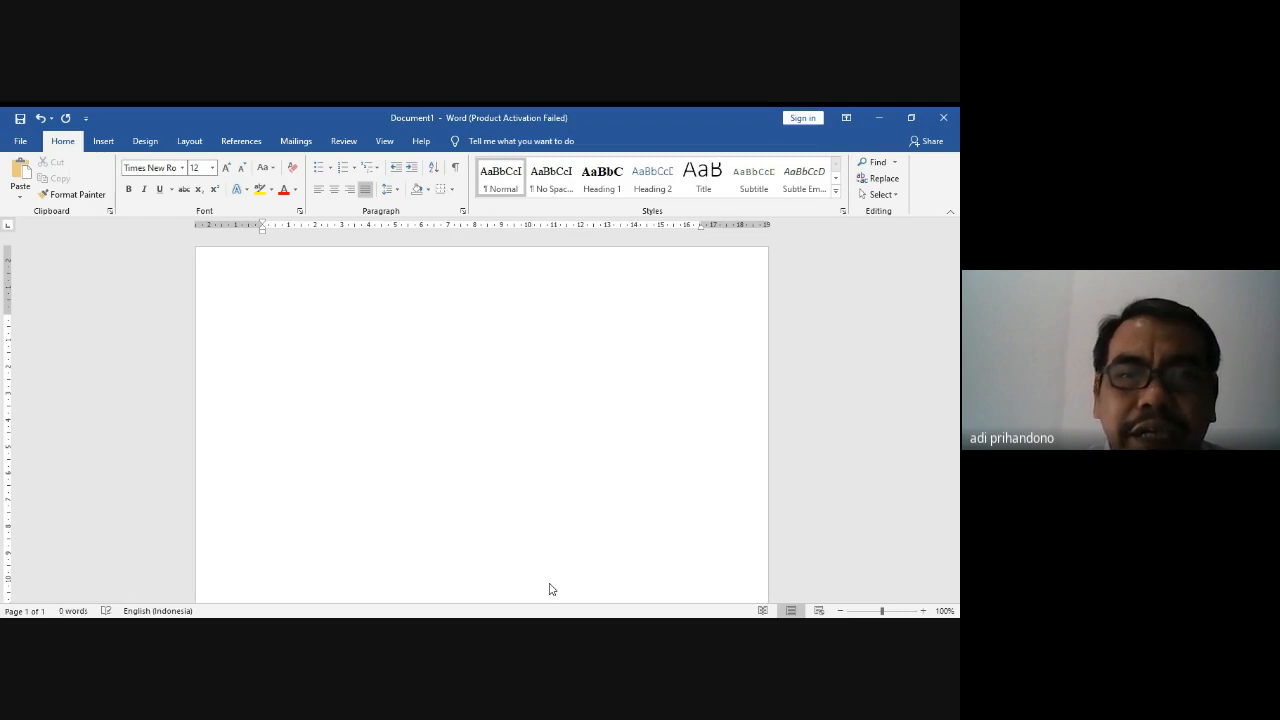
Step: Add the heading "HALAMAN JUDUL" in the Heading 1 style on the first line of the page
click(603, 184)
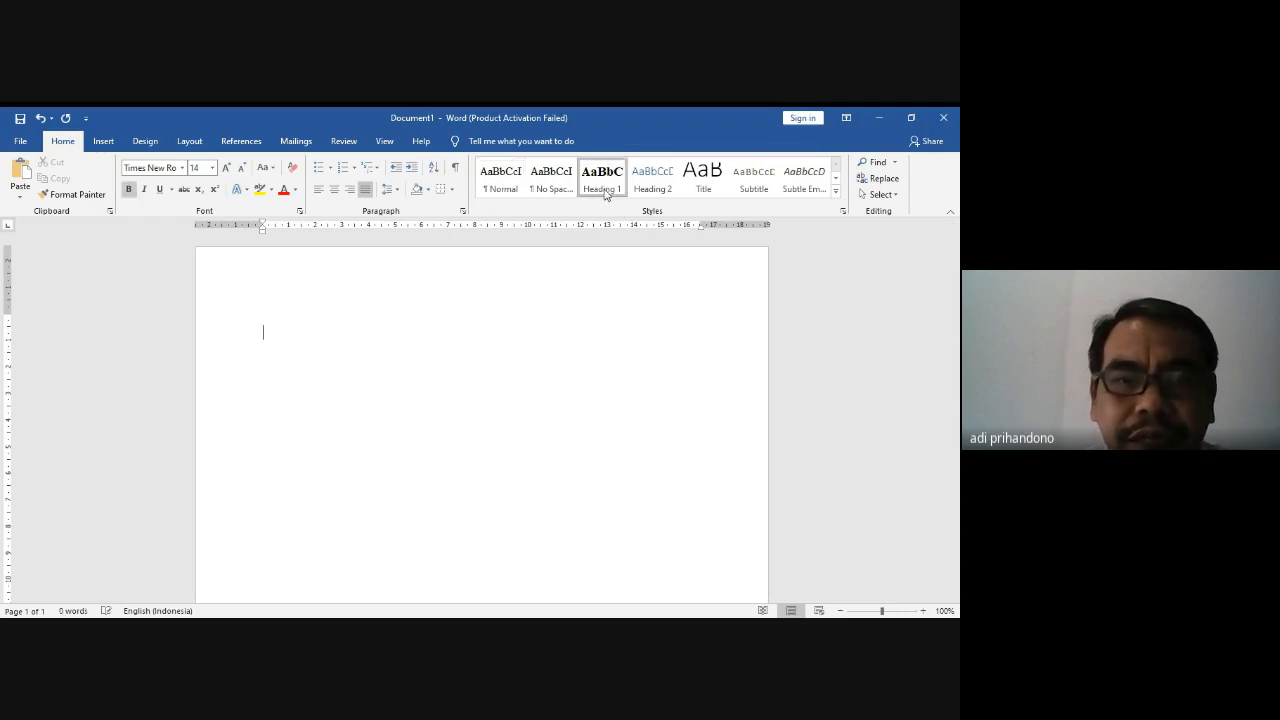
text(HALAMAN JUDUL)
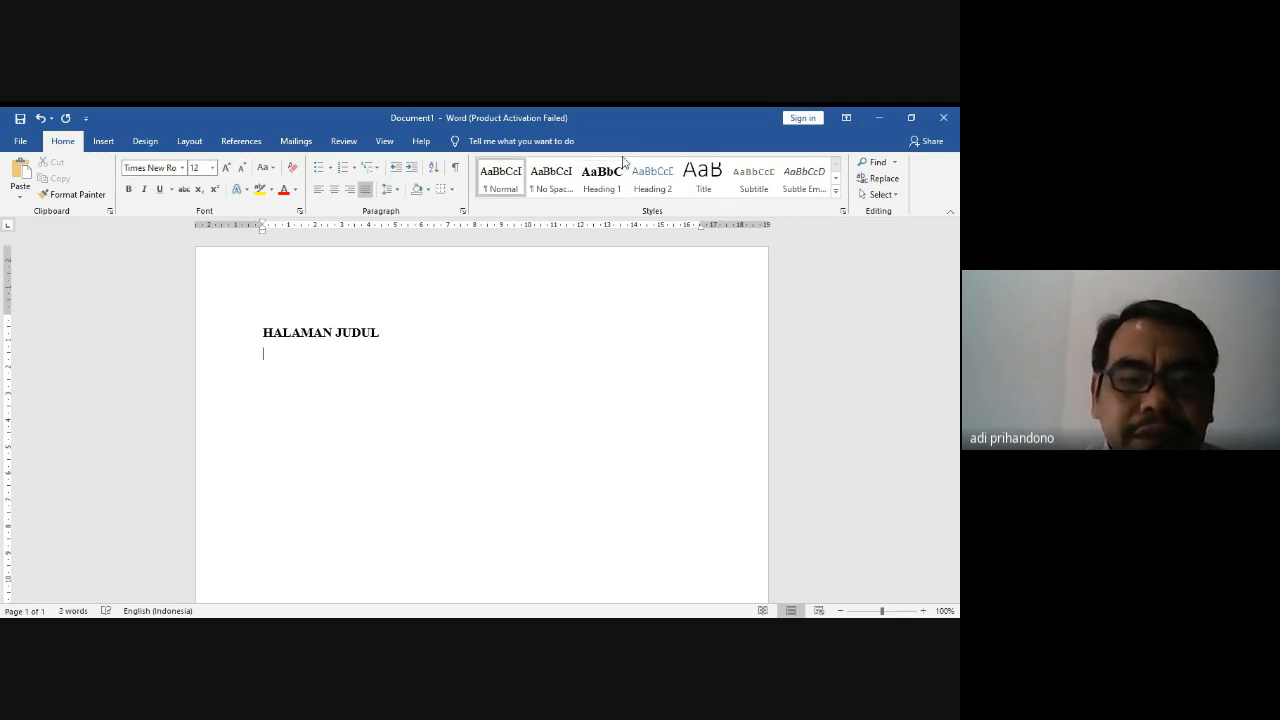
text(KATA)
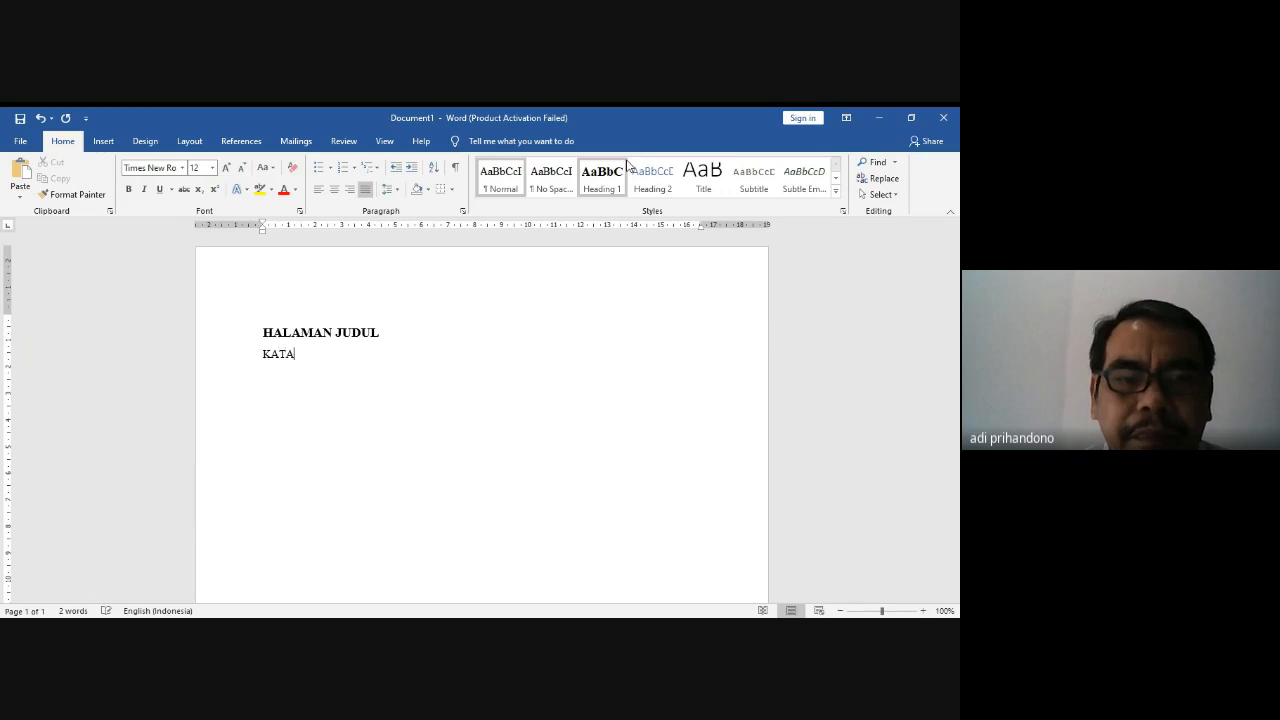
key(BackSpace)
key(BackSpace)
key(BackSpace)
key(BackSpace)
key(BackSpace)
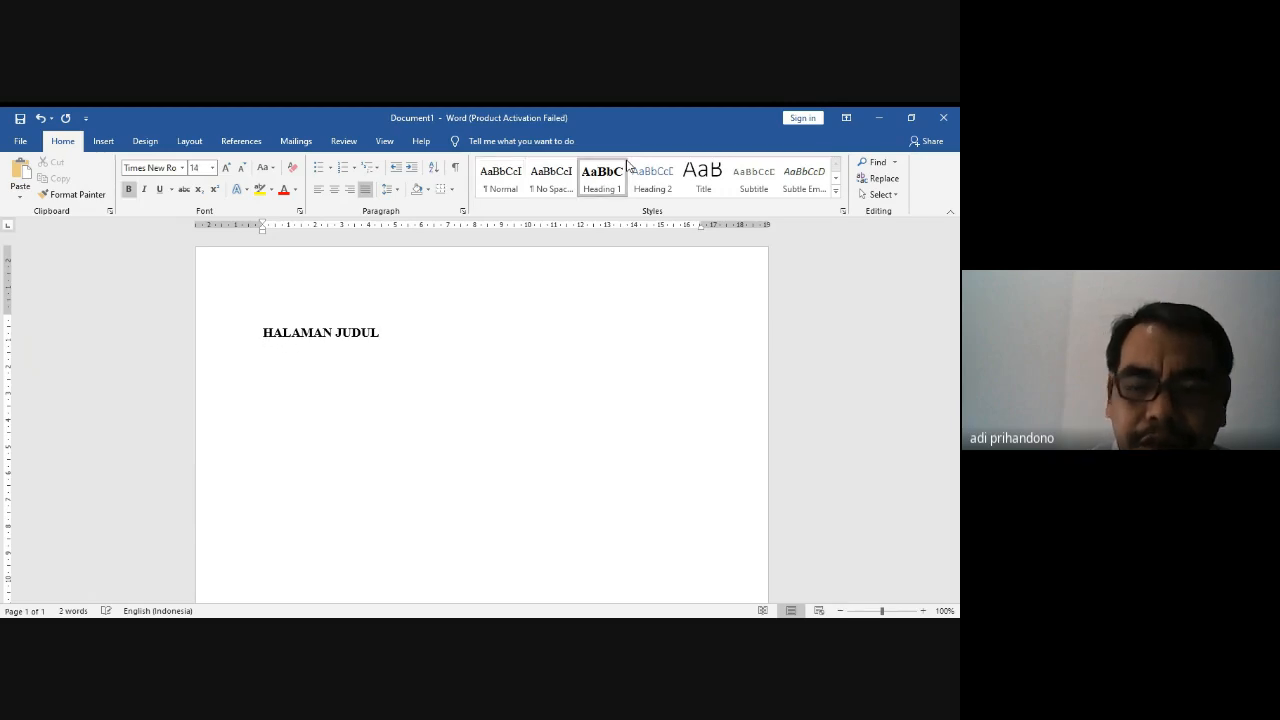
Step: Write the Normal-style body line "Ini halaman judul" below the heading and start a new paragraph
key(Return)
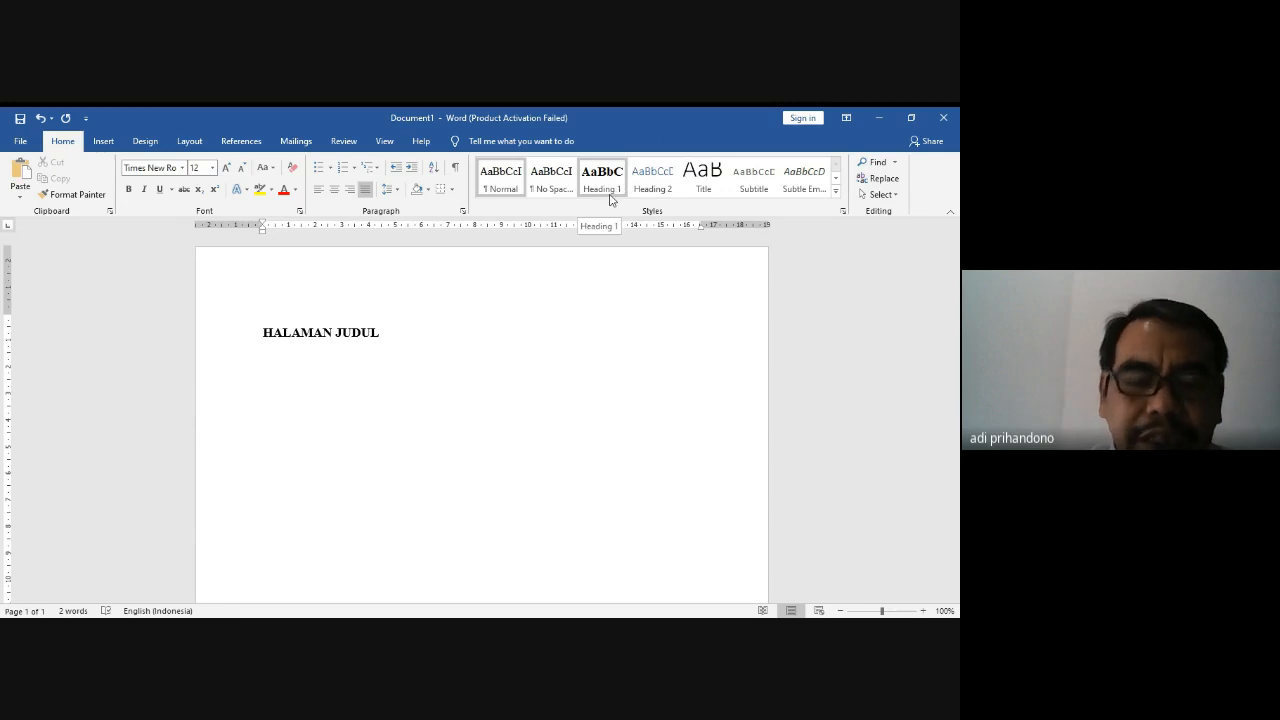
text(I )
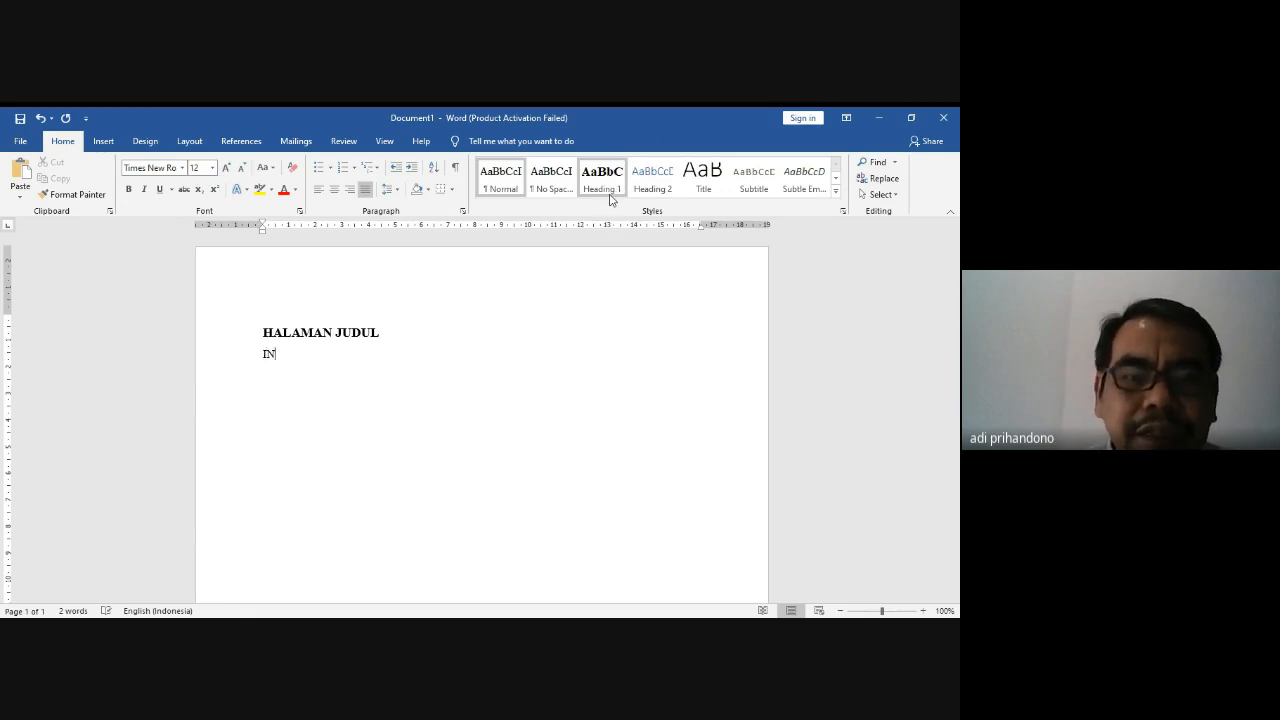
text(Ini hala)
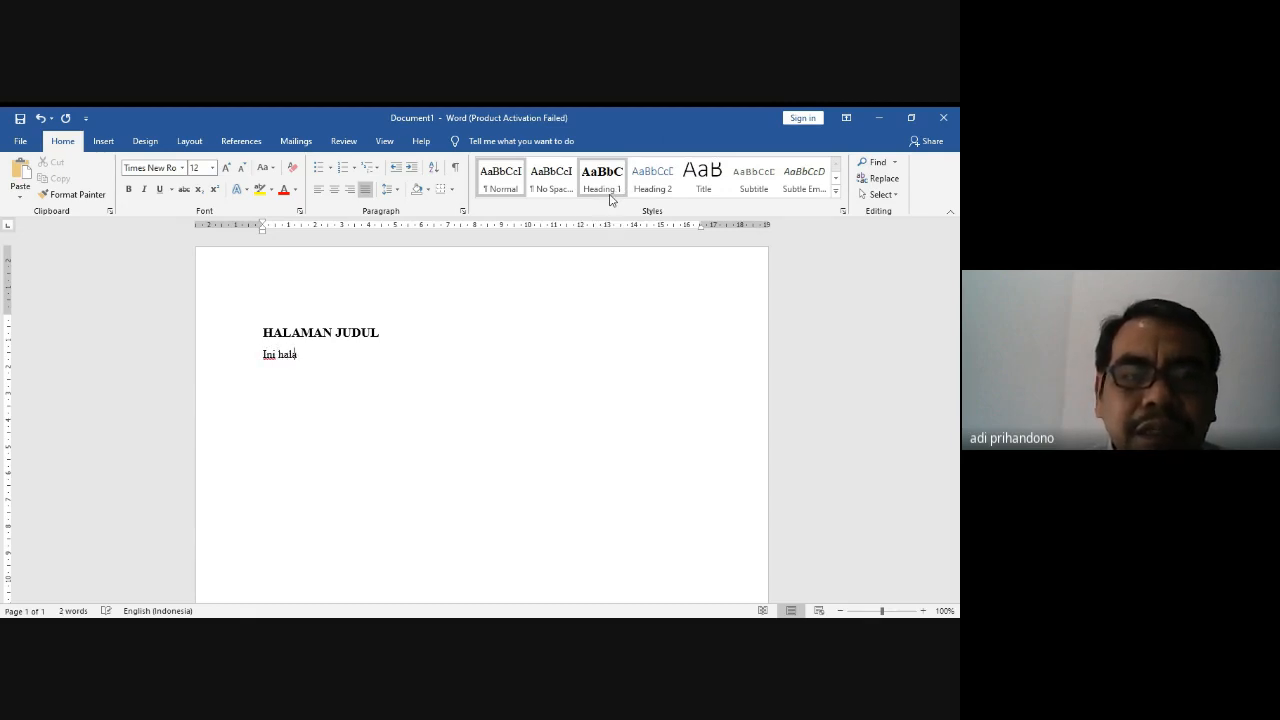
text(man judul)
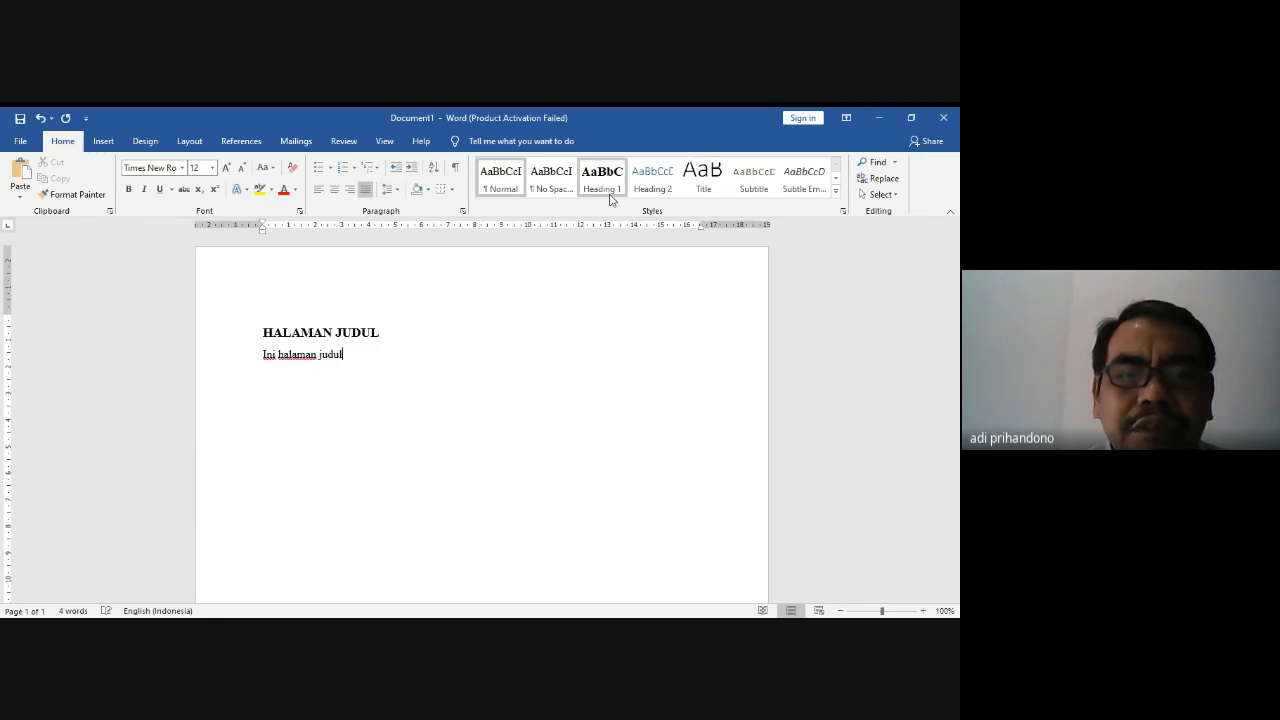
key(Return)
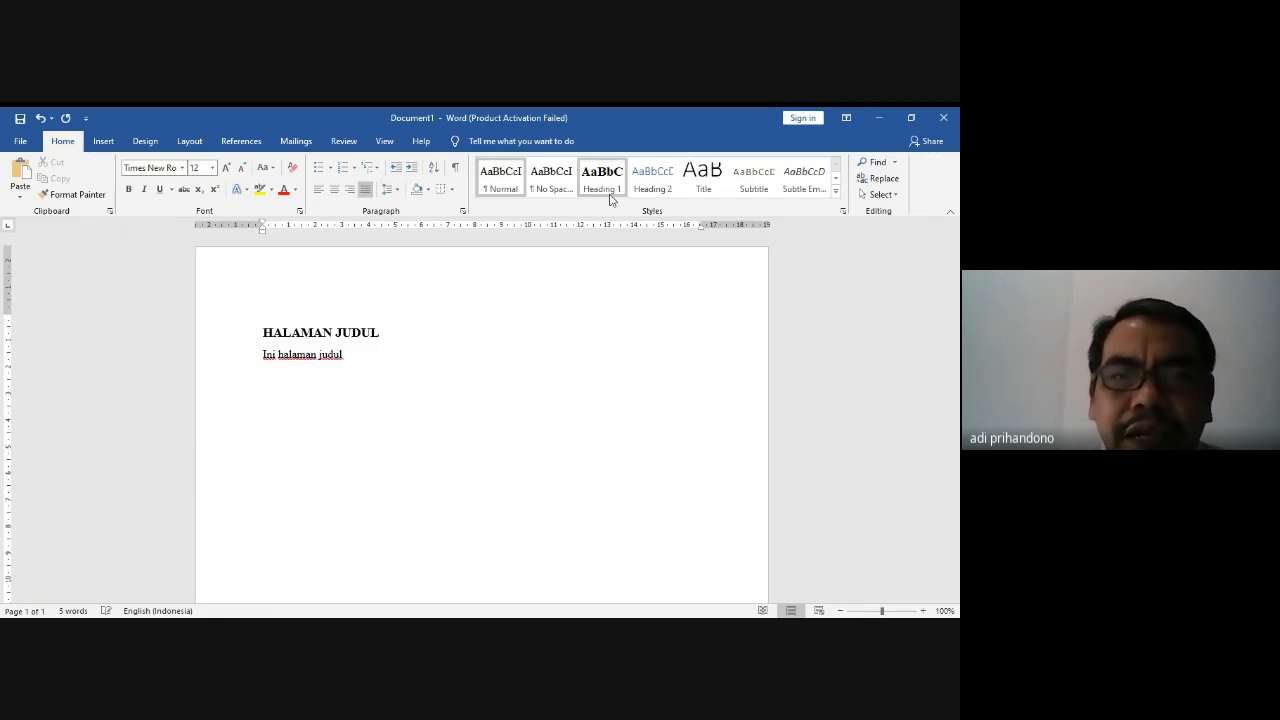
Step: Add the heading "KATA PENGANTAR" in the Heading 1 style below the "Ini halaman judul" line
click(610, 178)
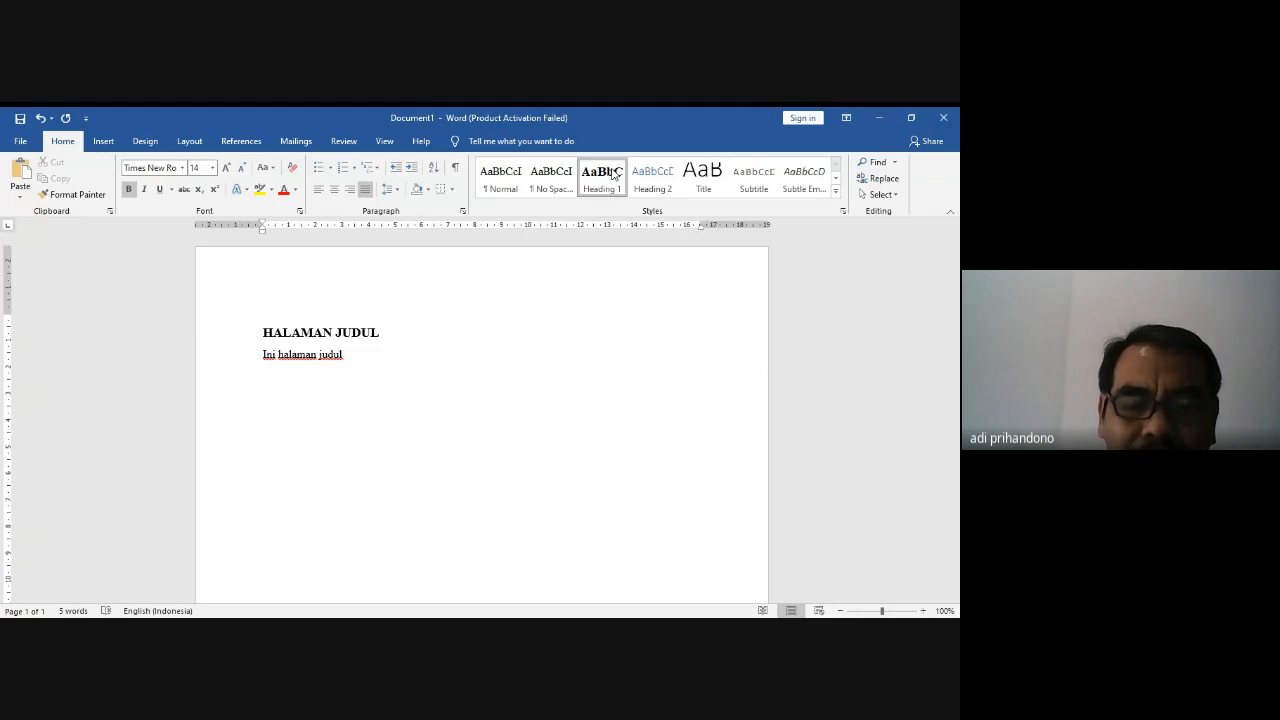
text(K)
key(BackSpace)
text(KA)
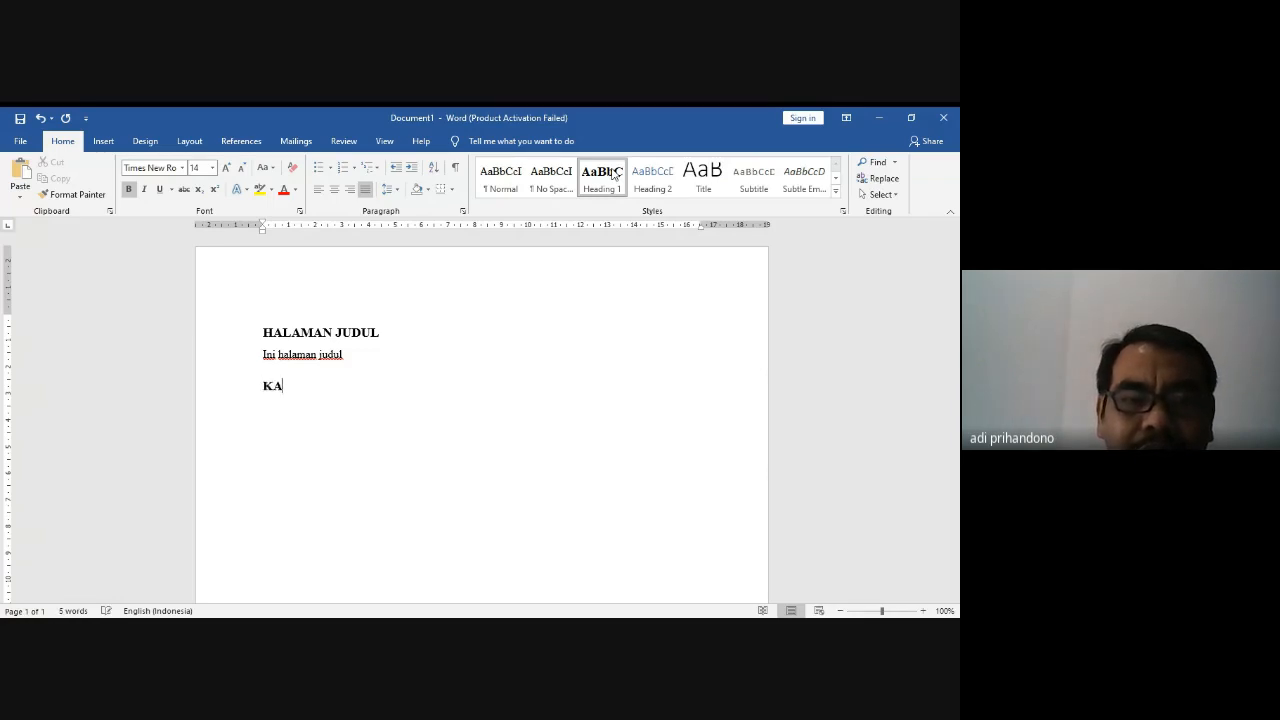
text(TA PENGANTAR)
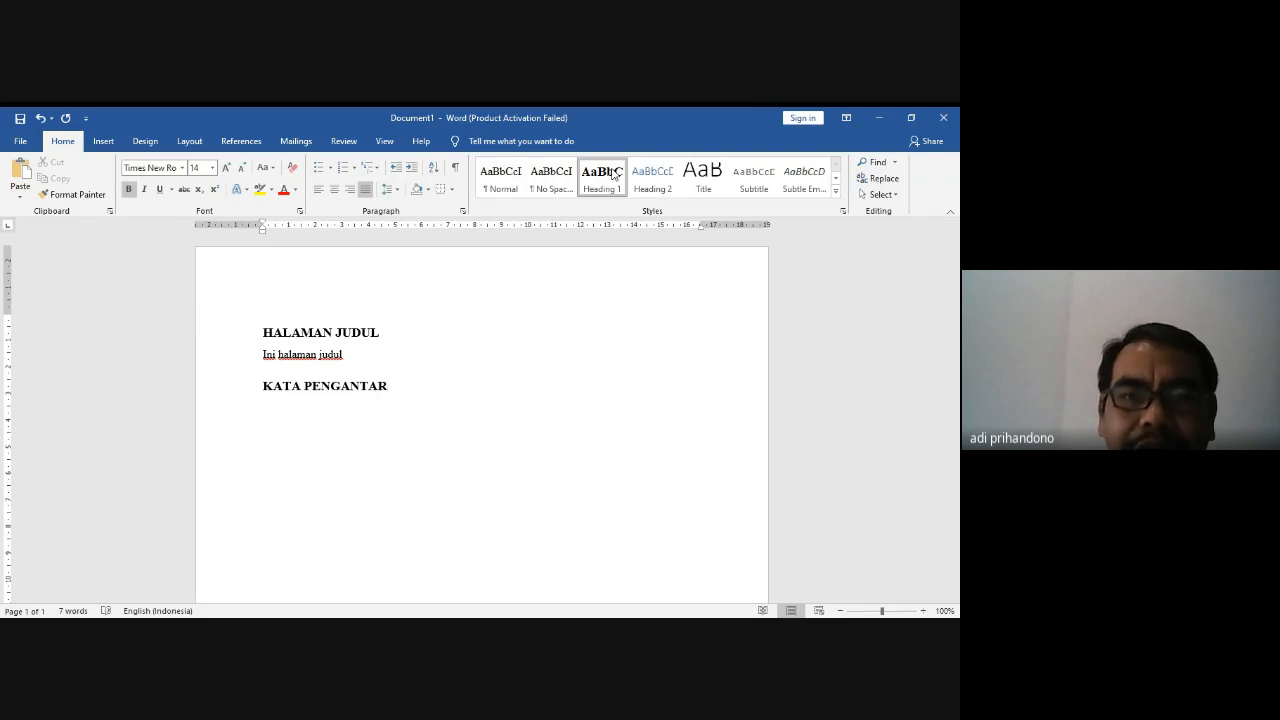
key(Return)
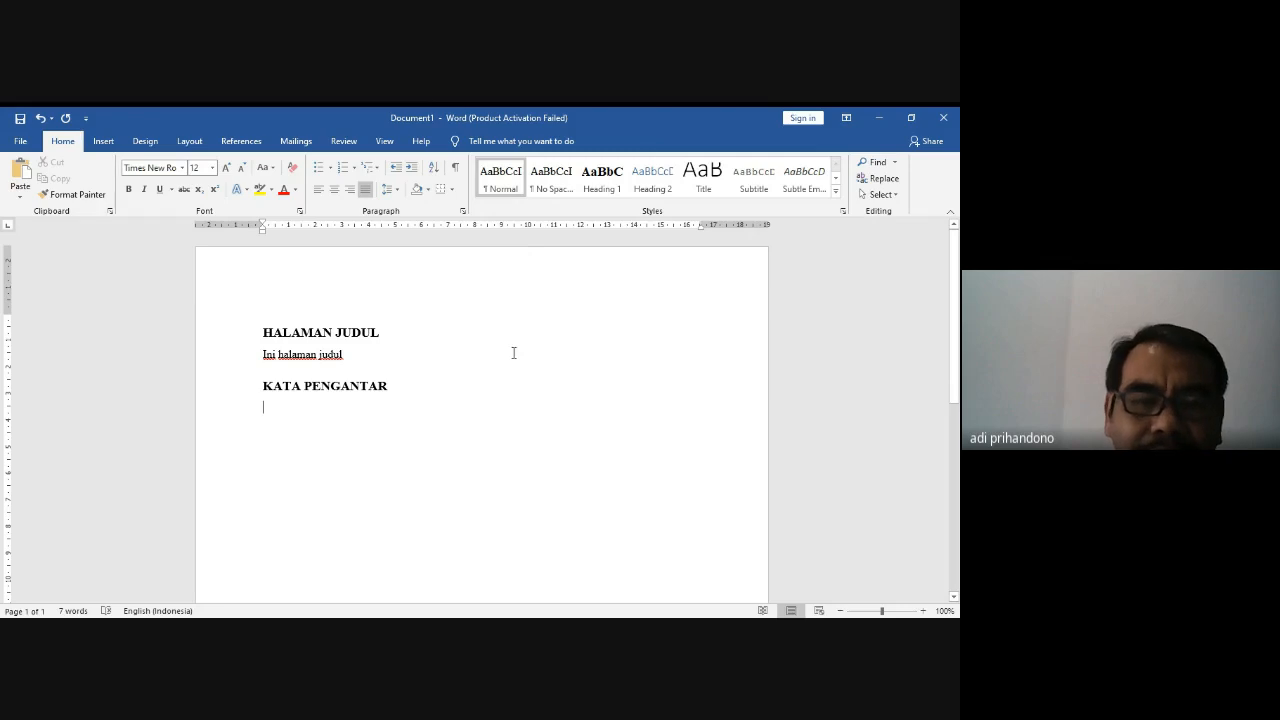
Step: Write the Normal-style body line "Ini uraian kata pengantar" under the KATA PENGANTAR heading and start a new paragraph
text(ini)
key(BackSpace)
key(BackSpace)
key(BackSpace)
text(i)
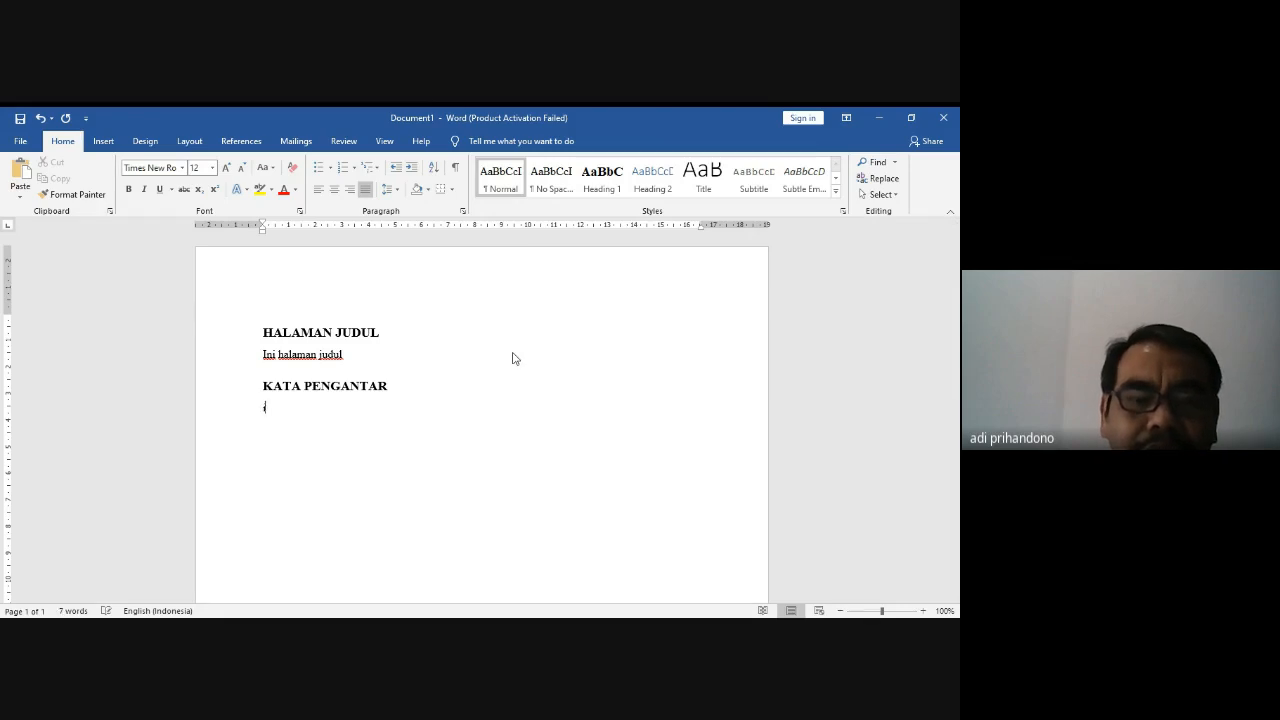
text(ni uraian akta)
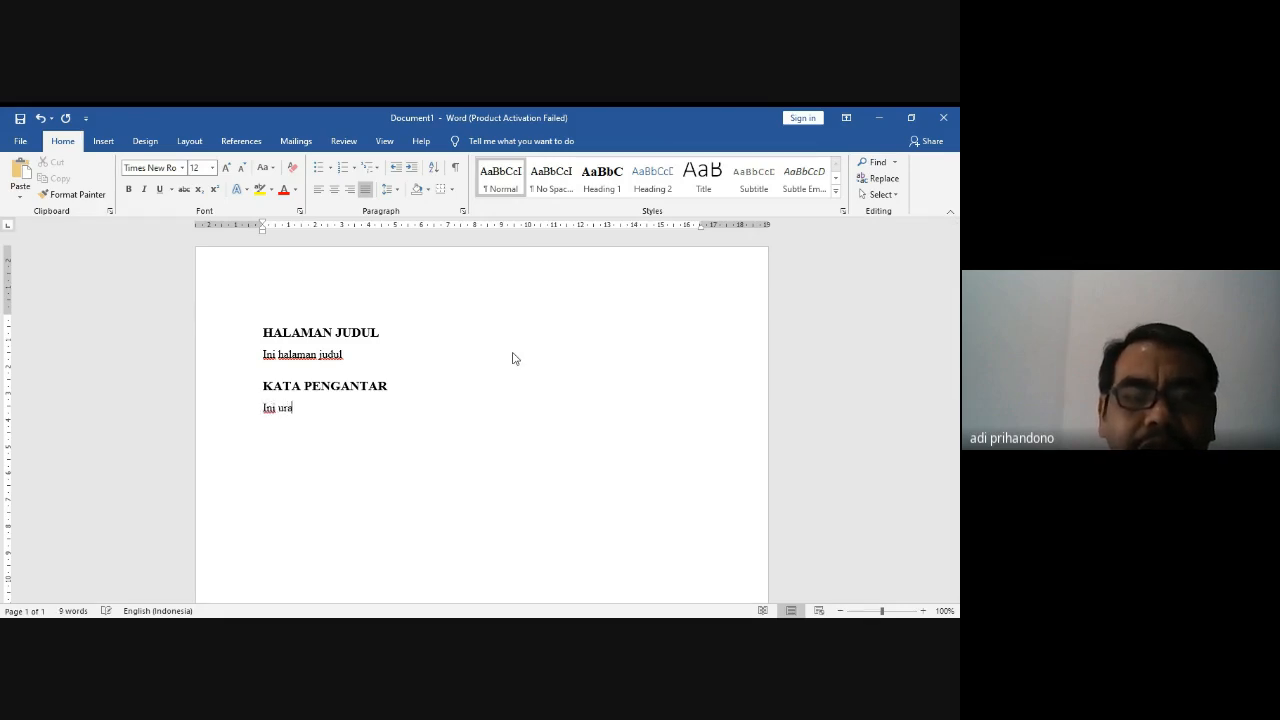
key(BackSpace)
key(BackSpace)
key(BackSpace)
key(BackSpace)
key(BackSpace)
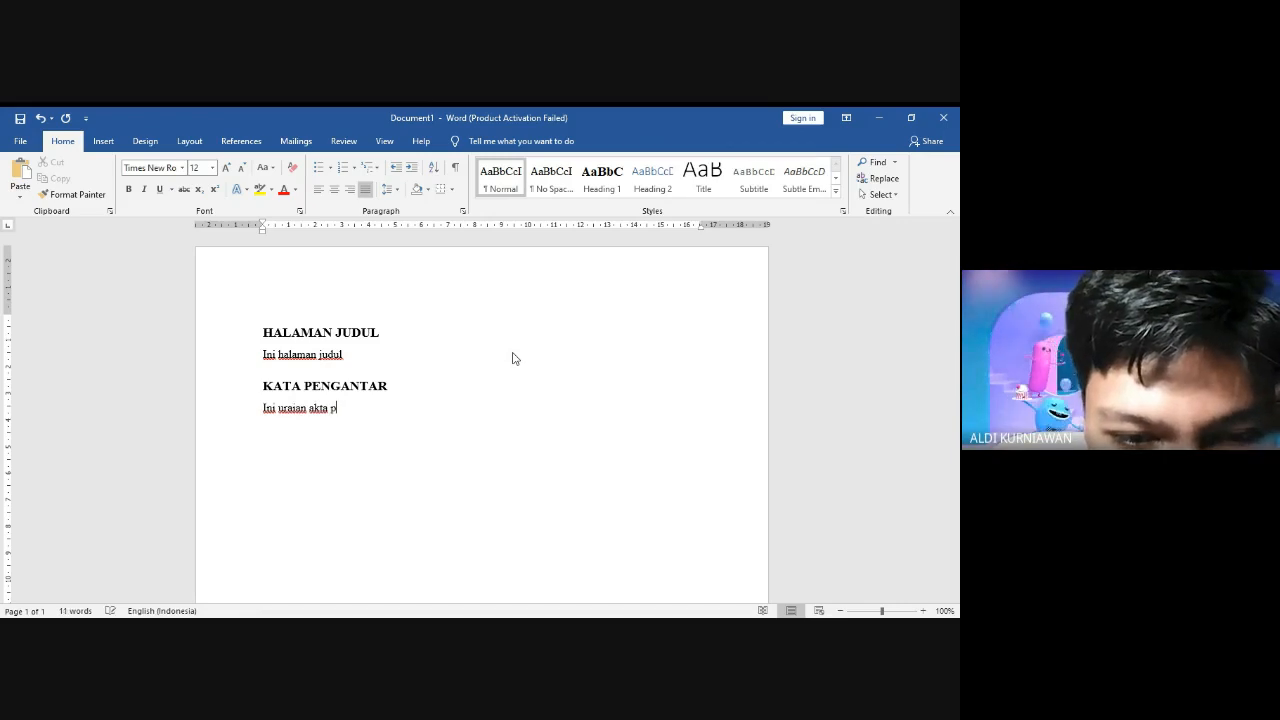
text(kata pengantar)
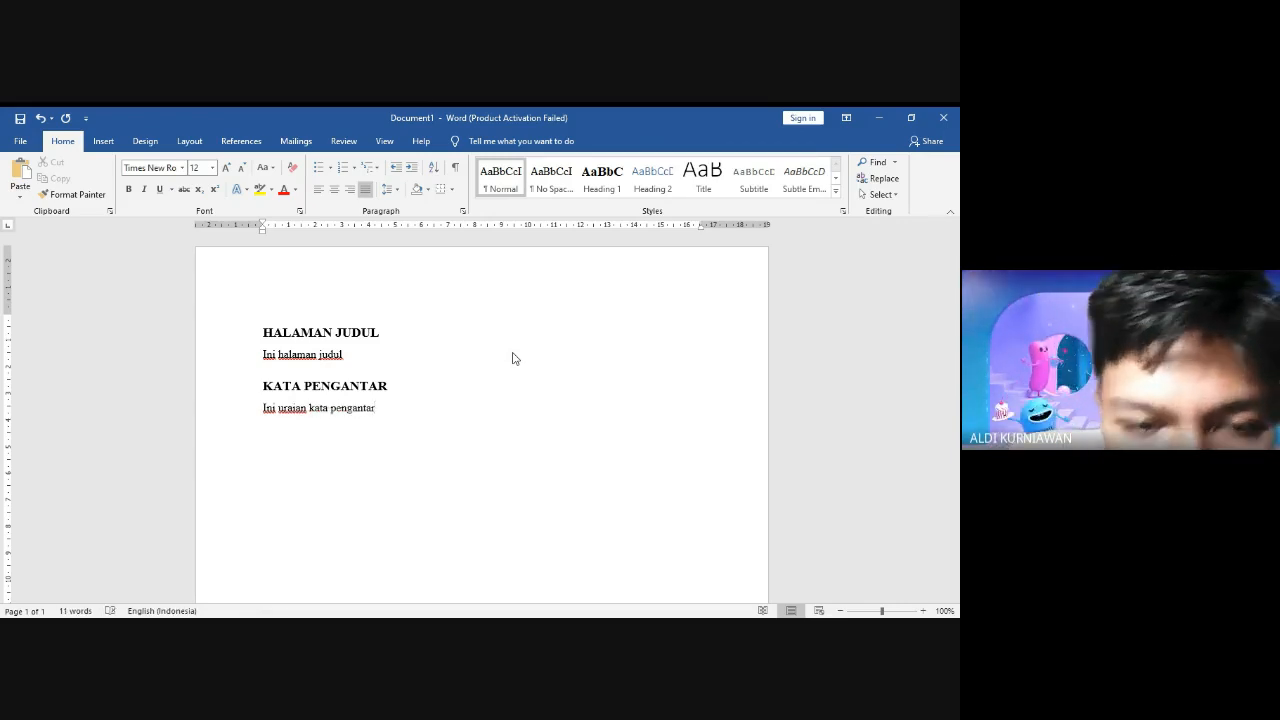
key(Return)
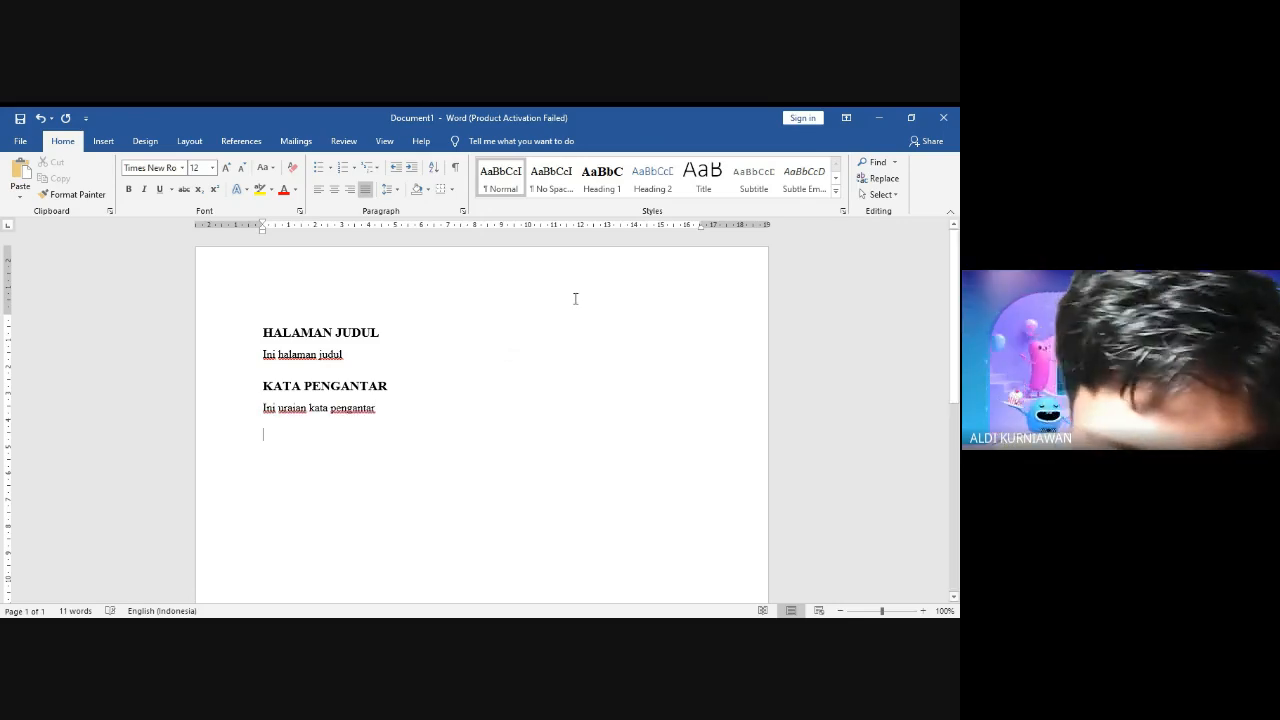
Step: Add the Heading 1 heading "DAFTAR ISI" with the Normal body line "Ini uraian daftar isi" below it, and start a new paragraph
click(602, 178)
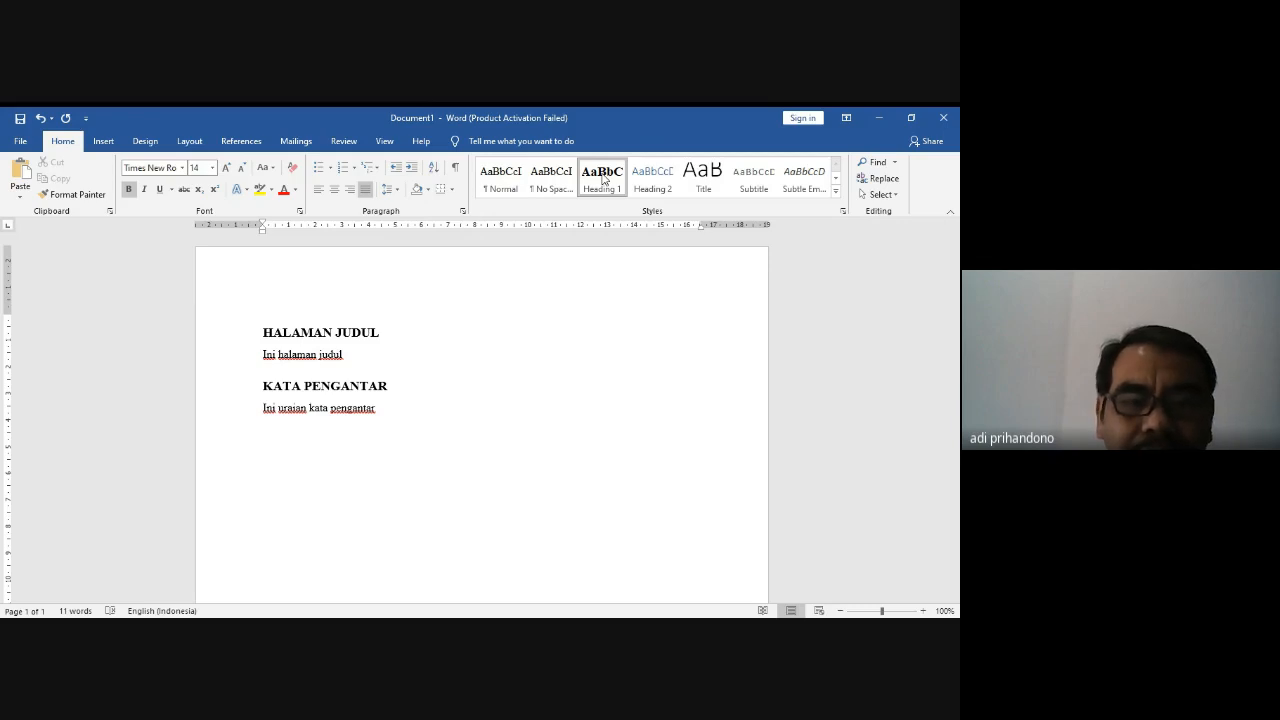
text(DAFT)
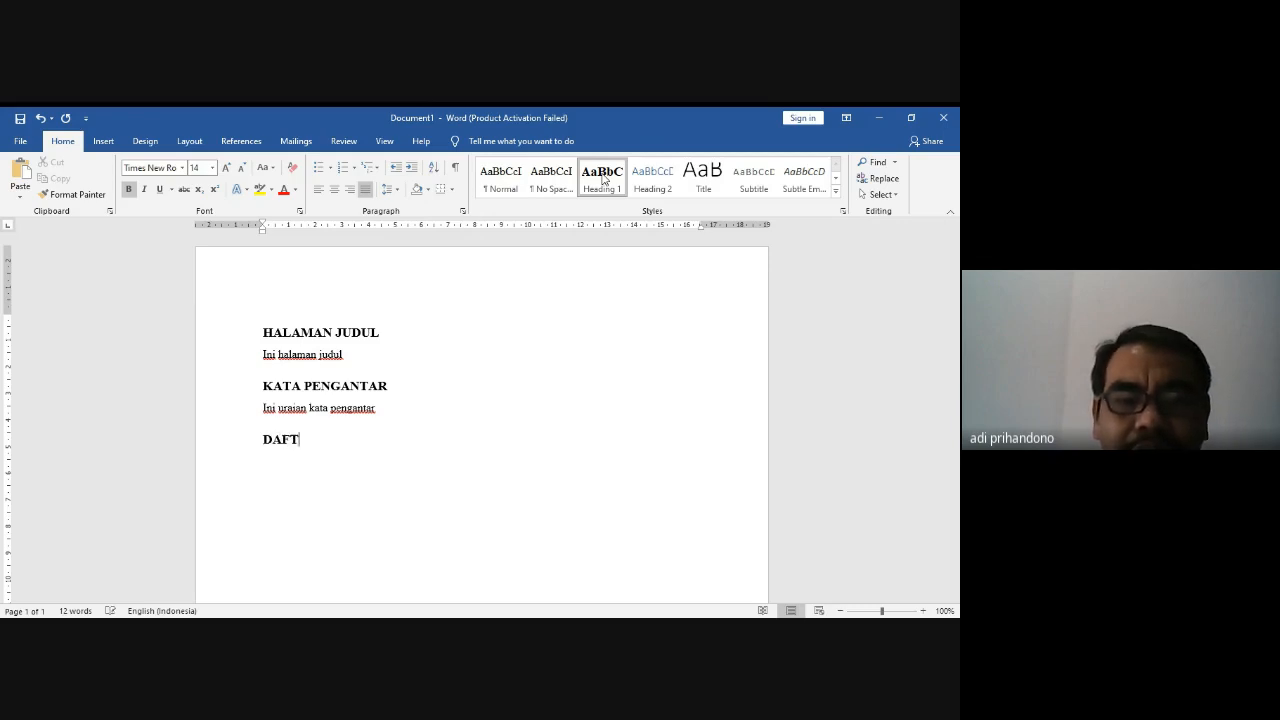
text(AR ISI)
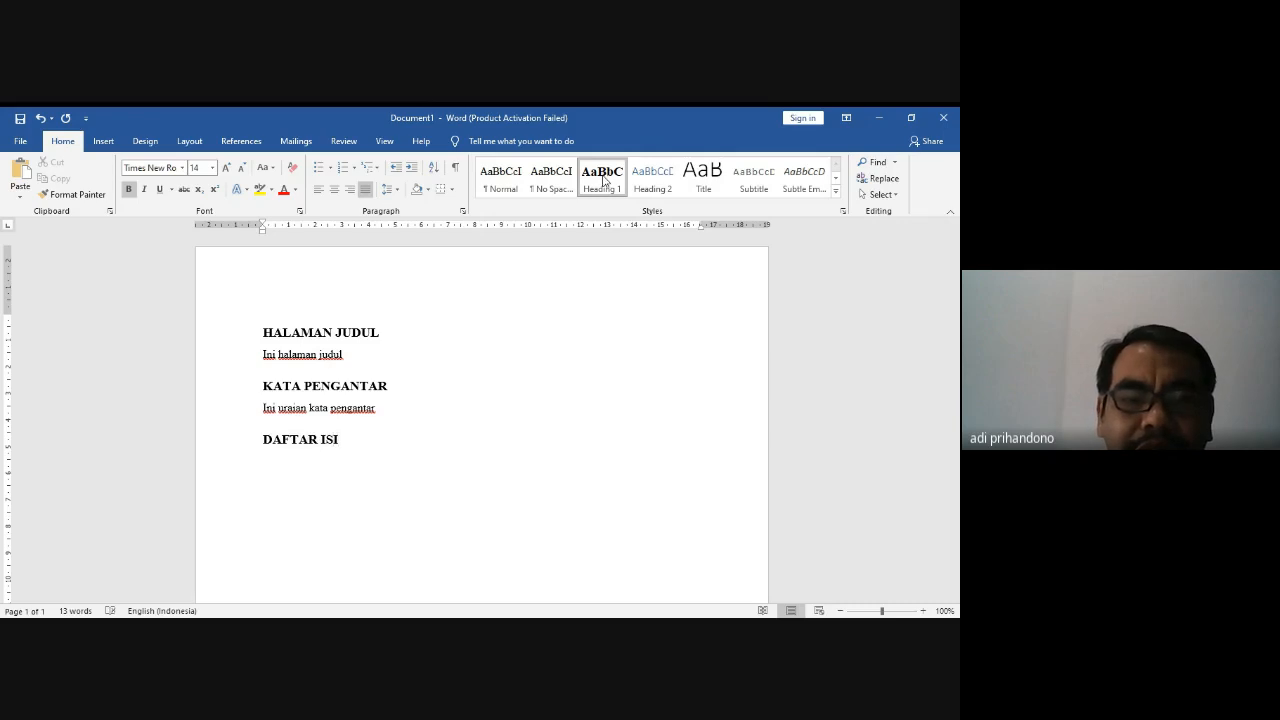
key(Return)
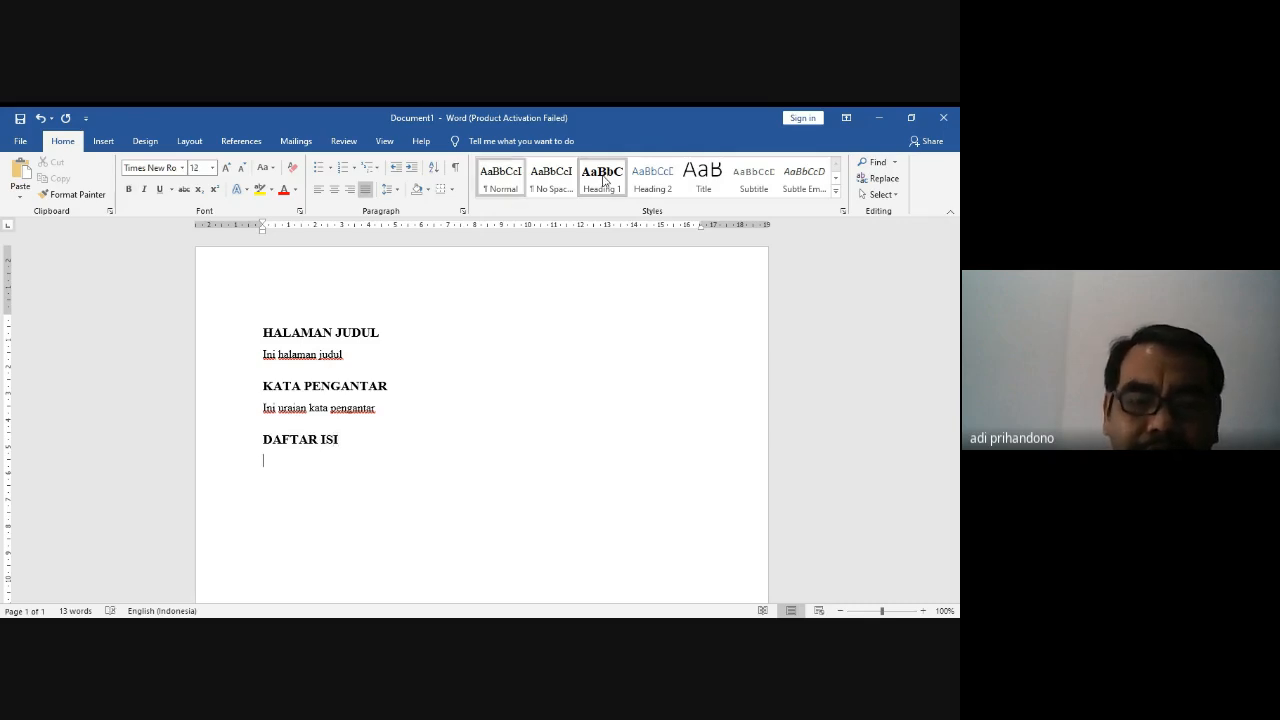
text(I)
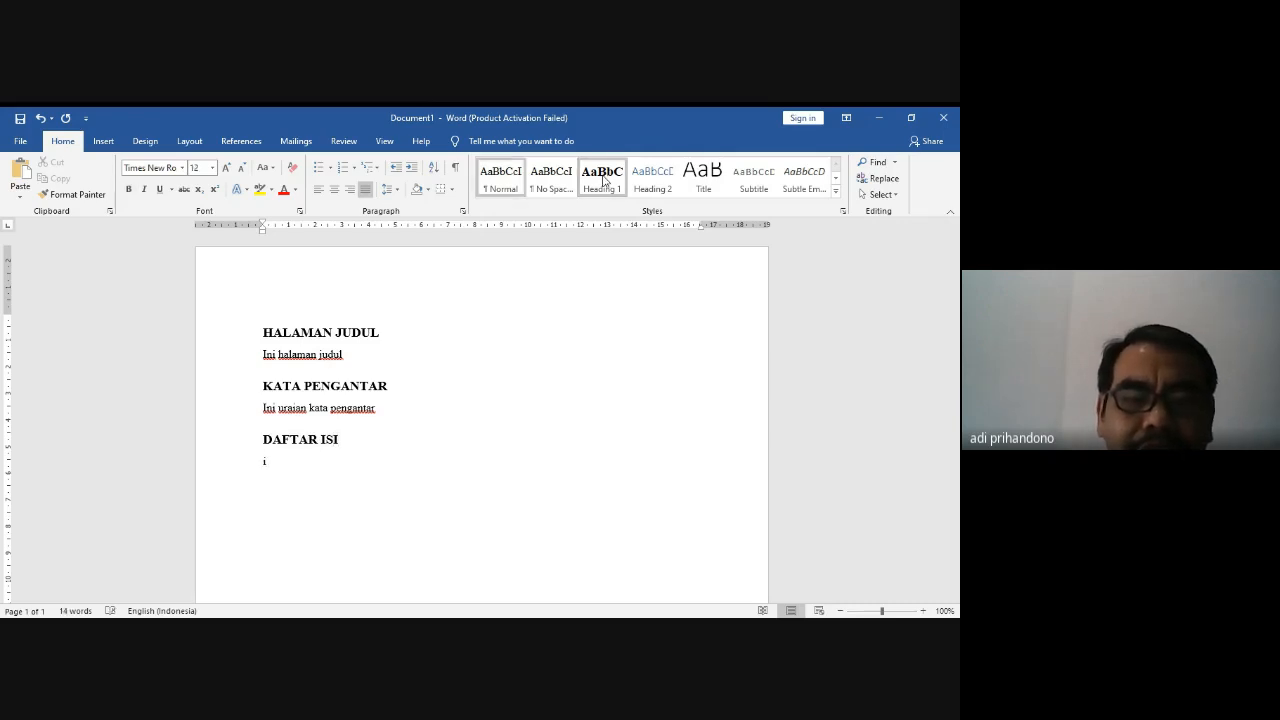
text(ni uraian daf)
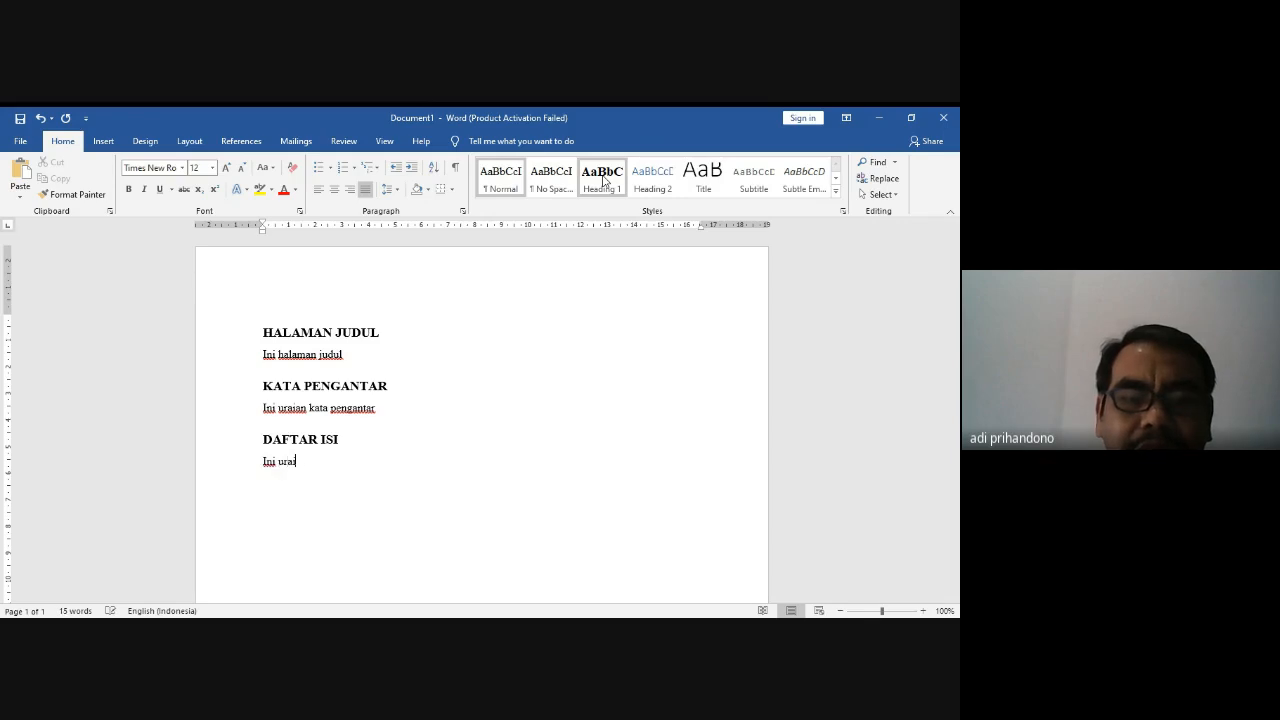
text(tar isi)
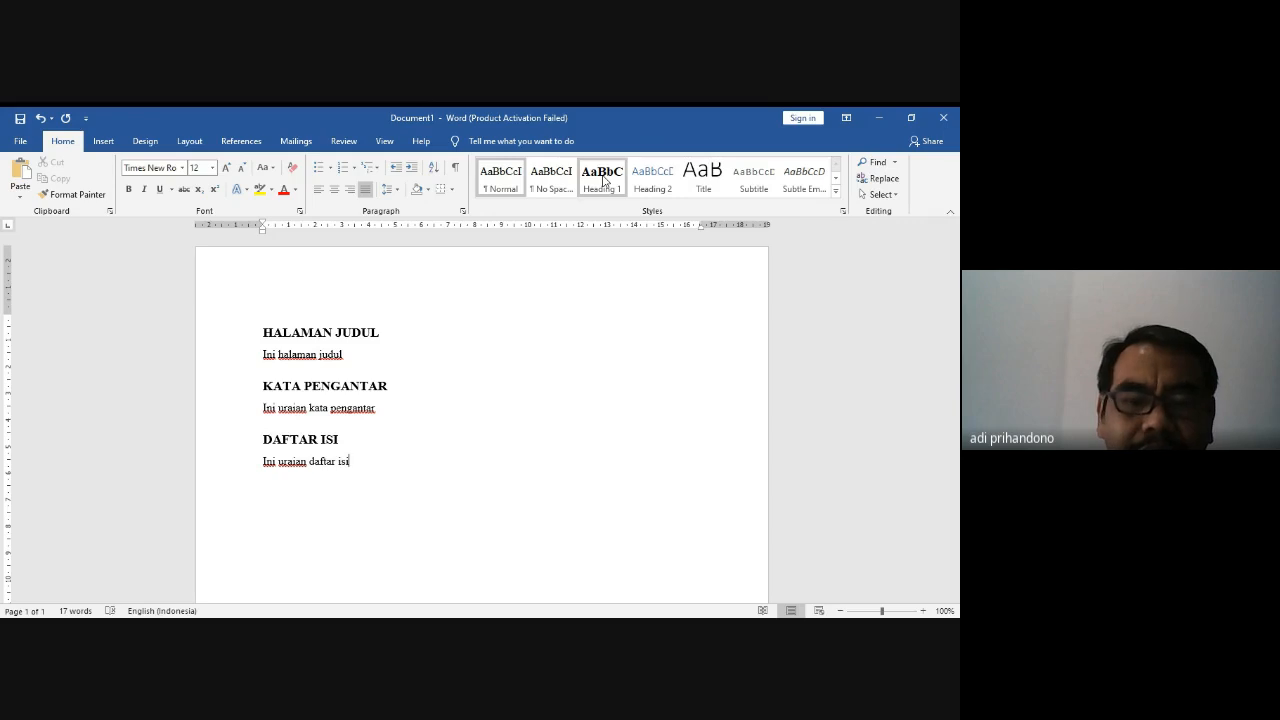
key(Return)
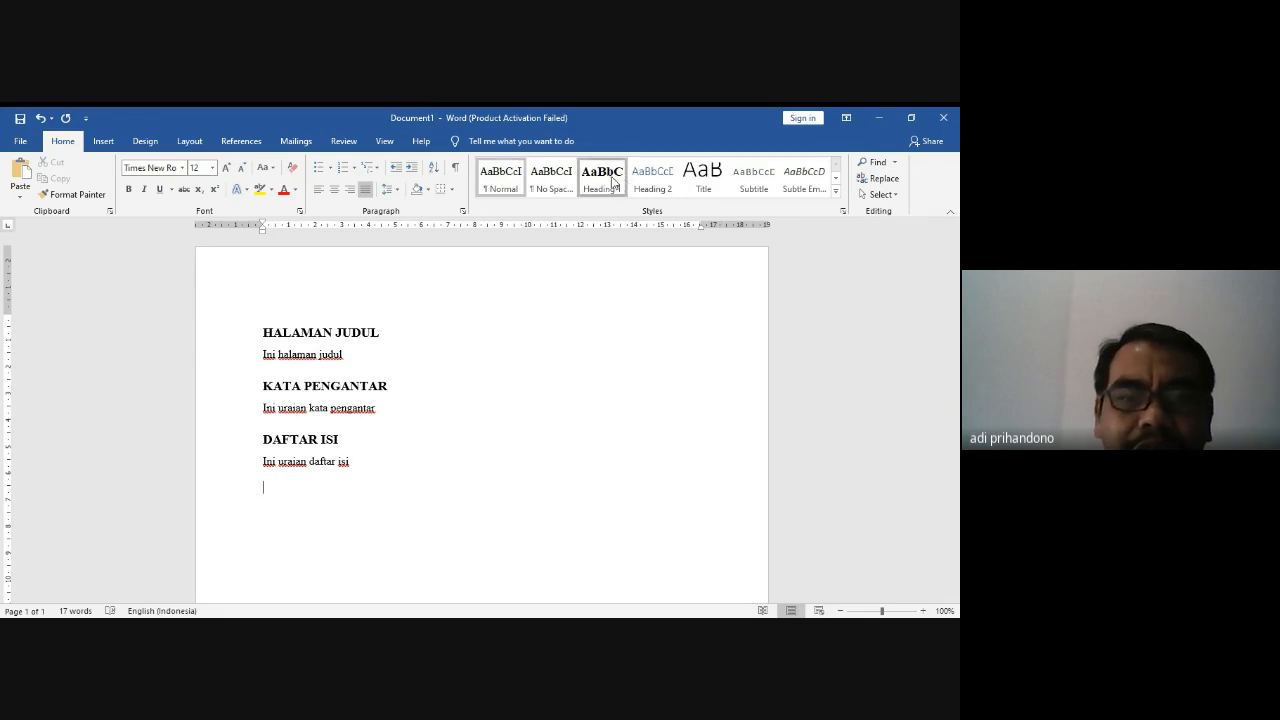
Step: Add the Heading 1 heading "DAFTAR TABEL" with the Normal body line "Ini daftar tabel" below it
click(612, 181)
text(D)
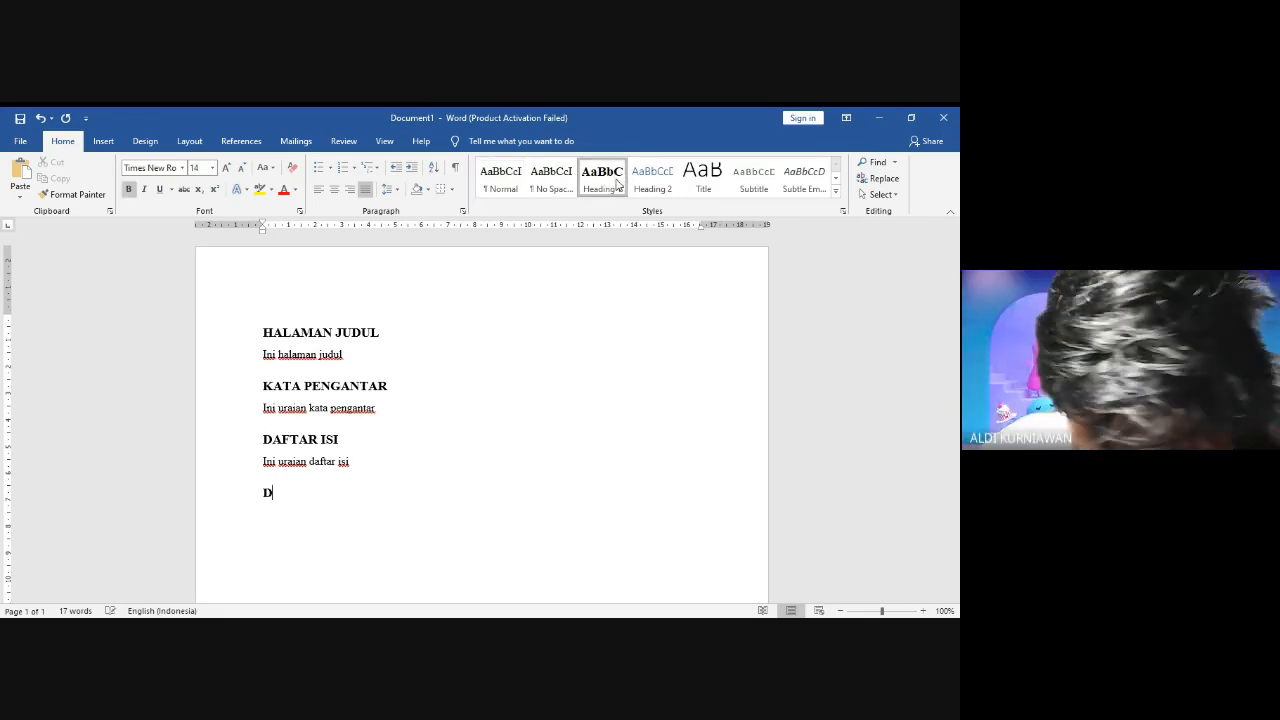
text(AFTAR TABEL)
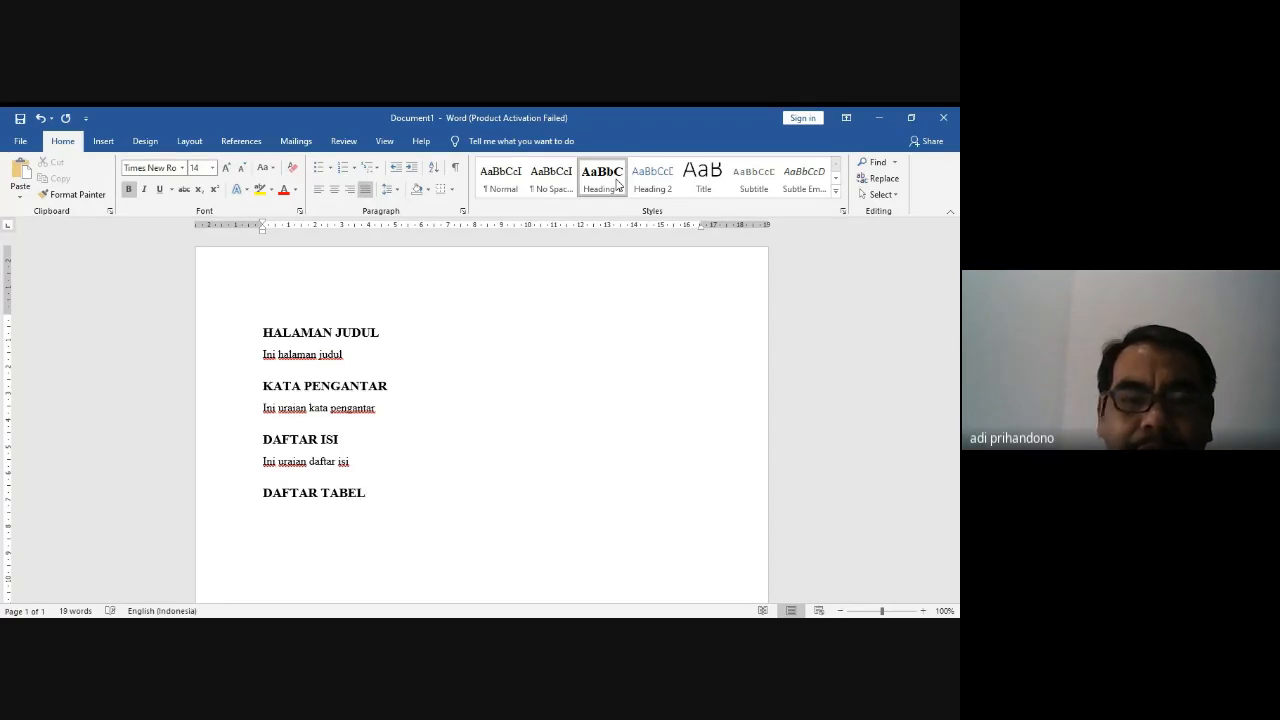
key(Return)
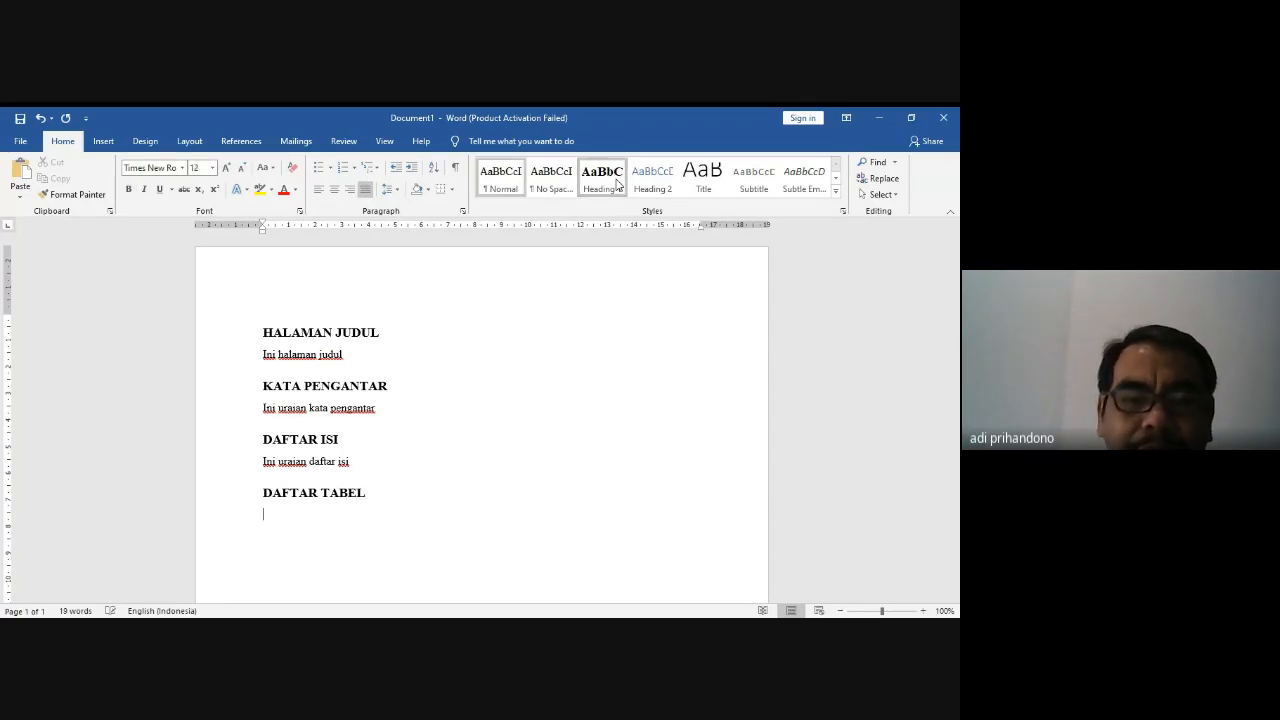
text(Ini daftar tabel)
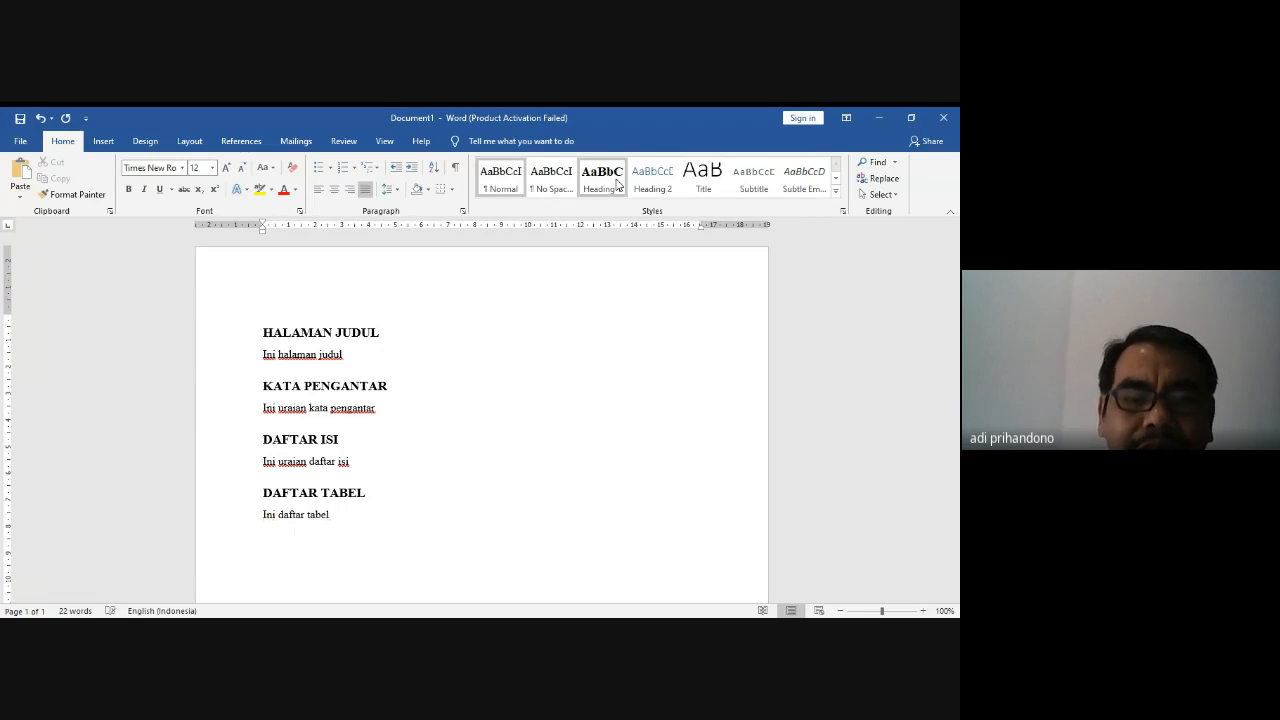
Step: Add the heading "DAFTAR GAMBAR" in the Heading 1 style on a new line after the DAFTAR TABEL section
click(605, 180)
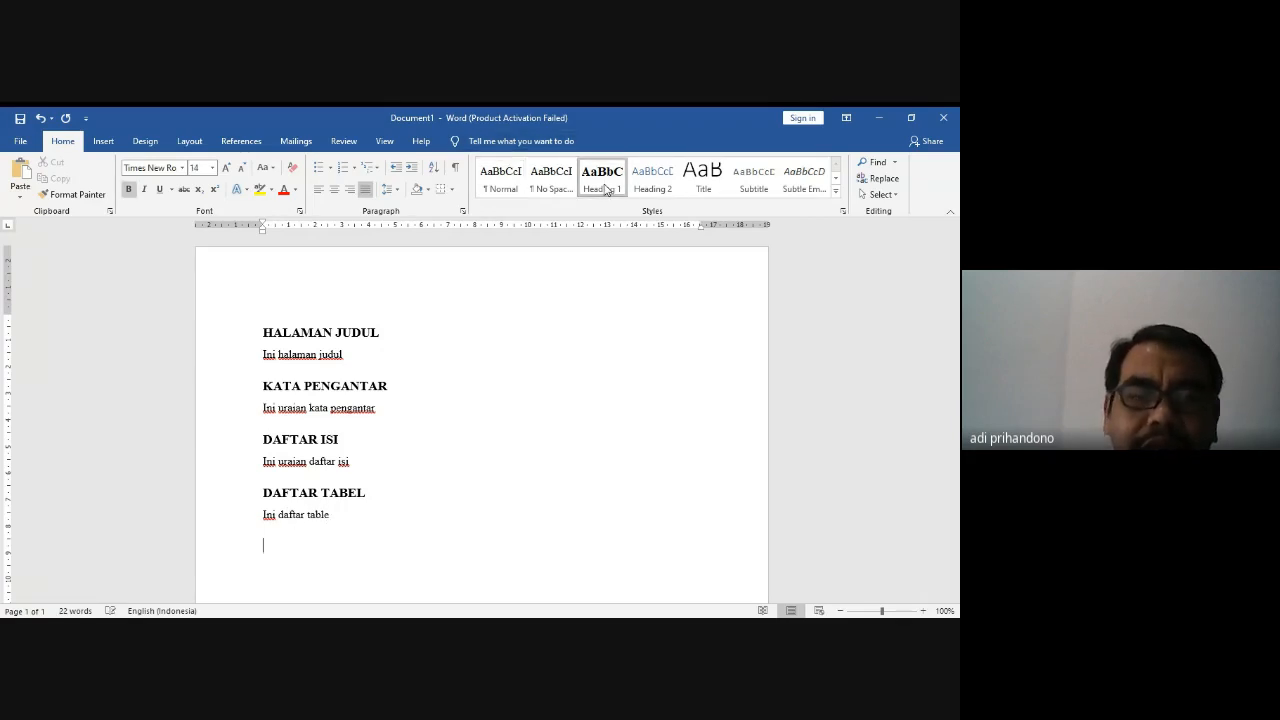
text(DATAR)
key(BackSpace)
key(BackSpace)
key(BackSpace)
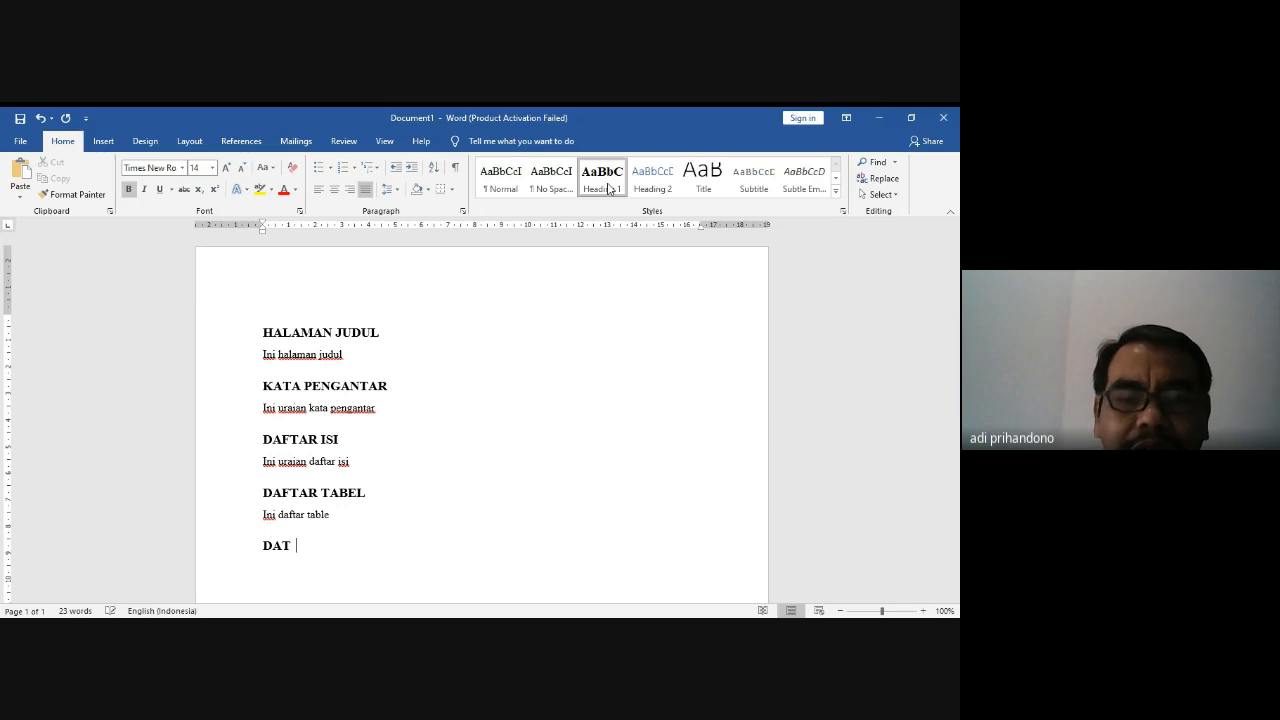
text(FTAR GAMBAR)
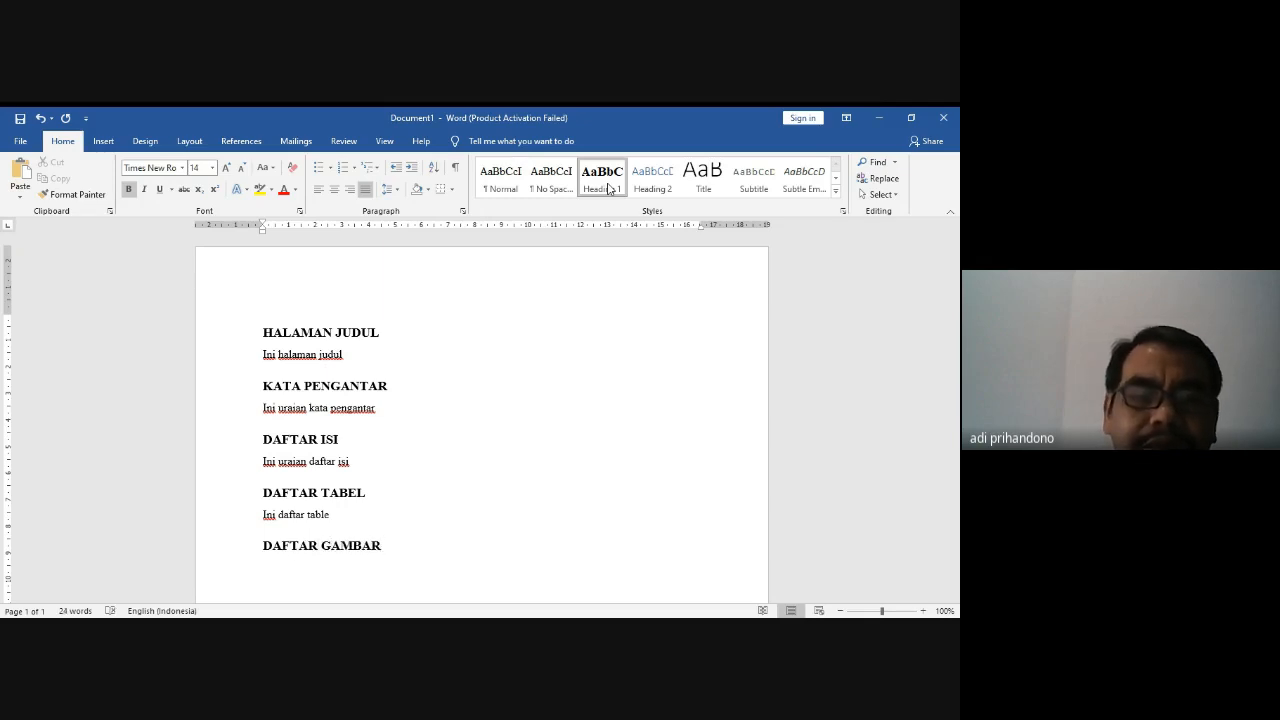
key(Return)
Step: Write the Normal-style body line "Ini daftar gambar" under the DAFTAR GAMBAR heading
text(Ini)
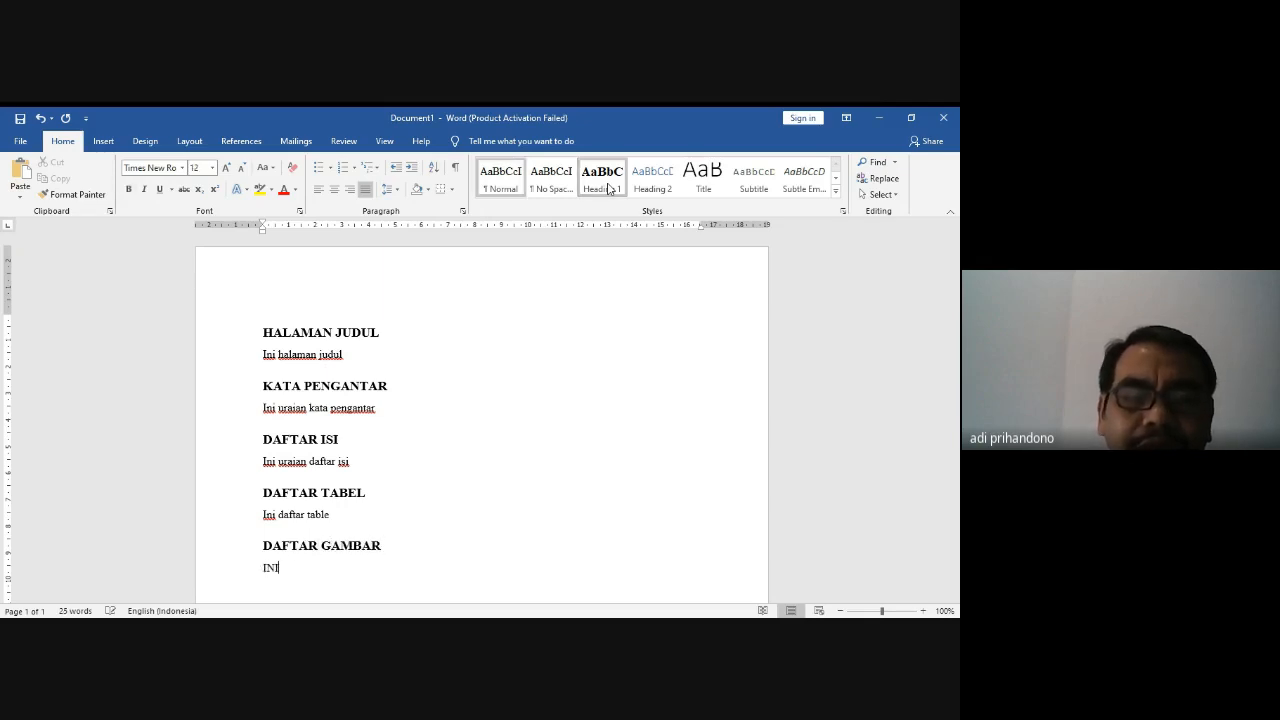
key(BackSpace)
key(BackSpace)
key(BackSpace)
text(Ini d)
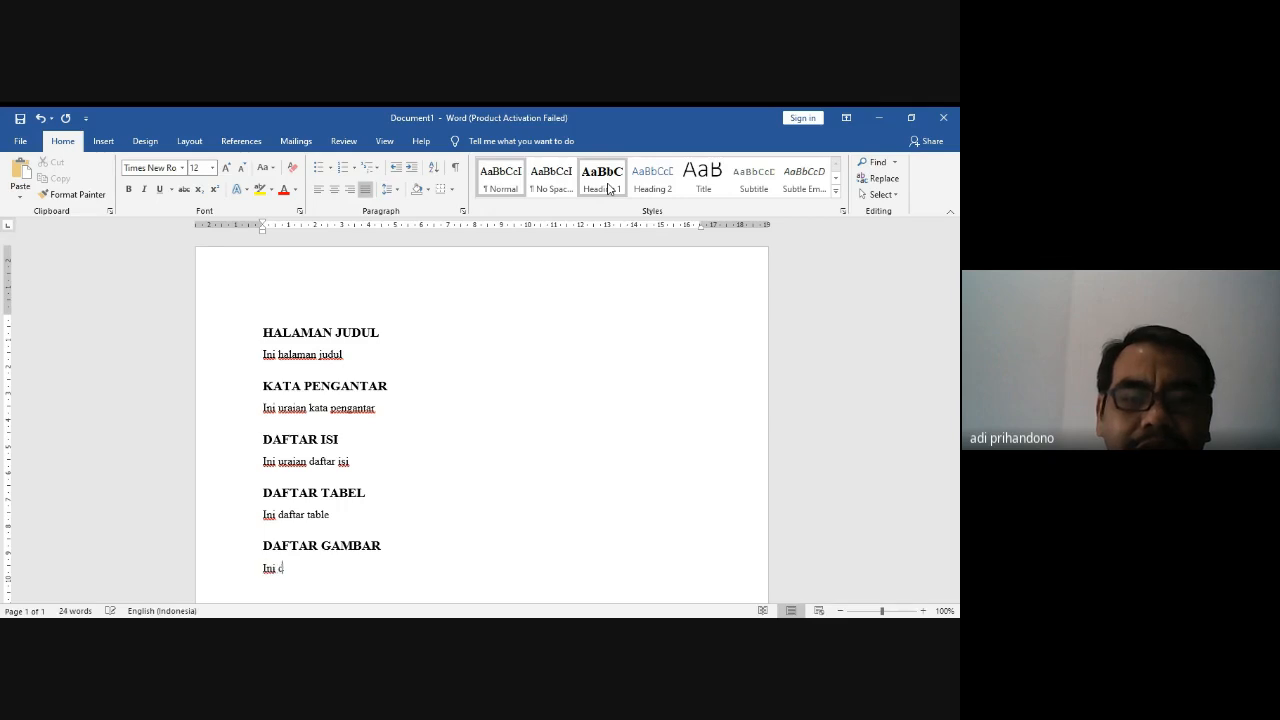
text(aftar)
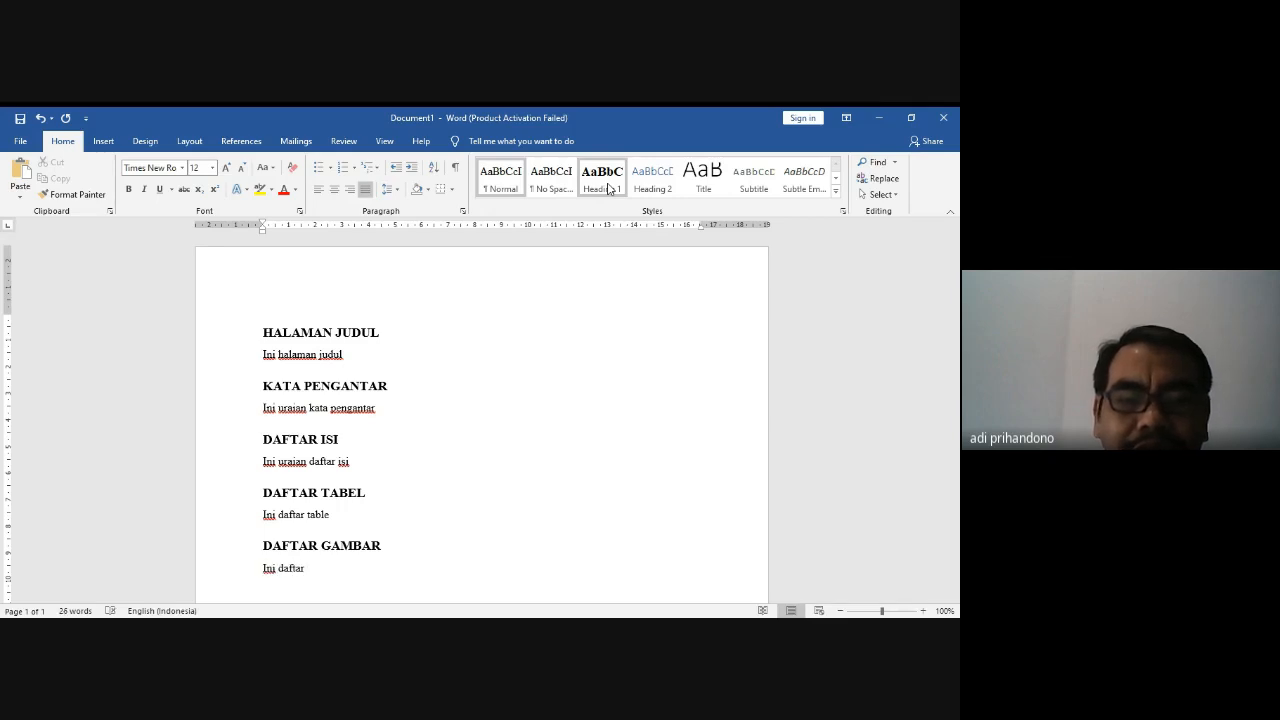
text( gab)
key(BackSpace)
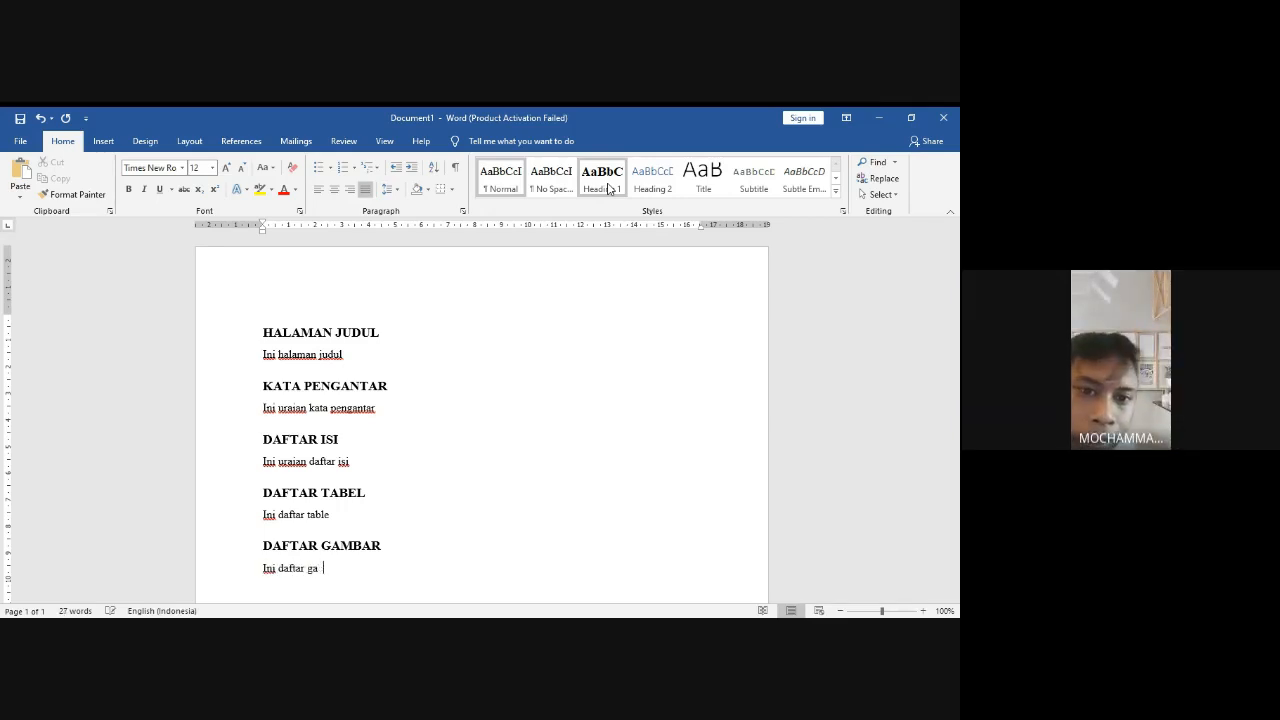
key(BackSpace)
text(mbar)
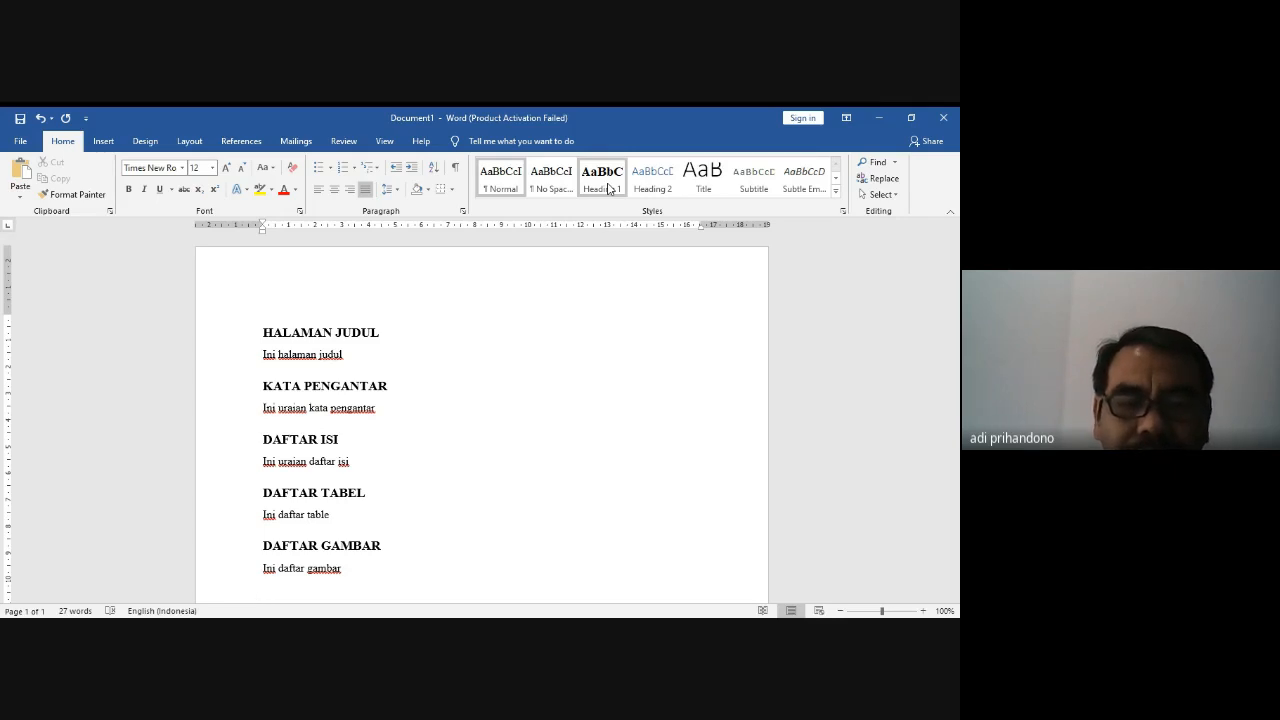
Step: Add the Heading 1 heading "BAB I PENDAHULUAN" after the DAFTAR GAMBAR section
click(608, 188)
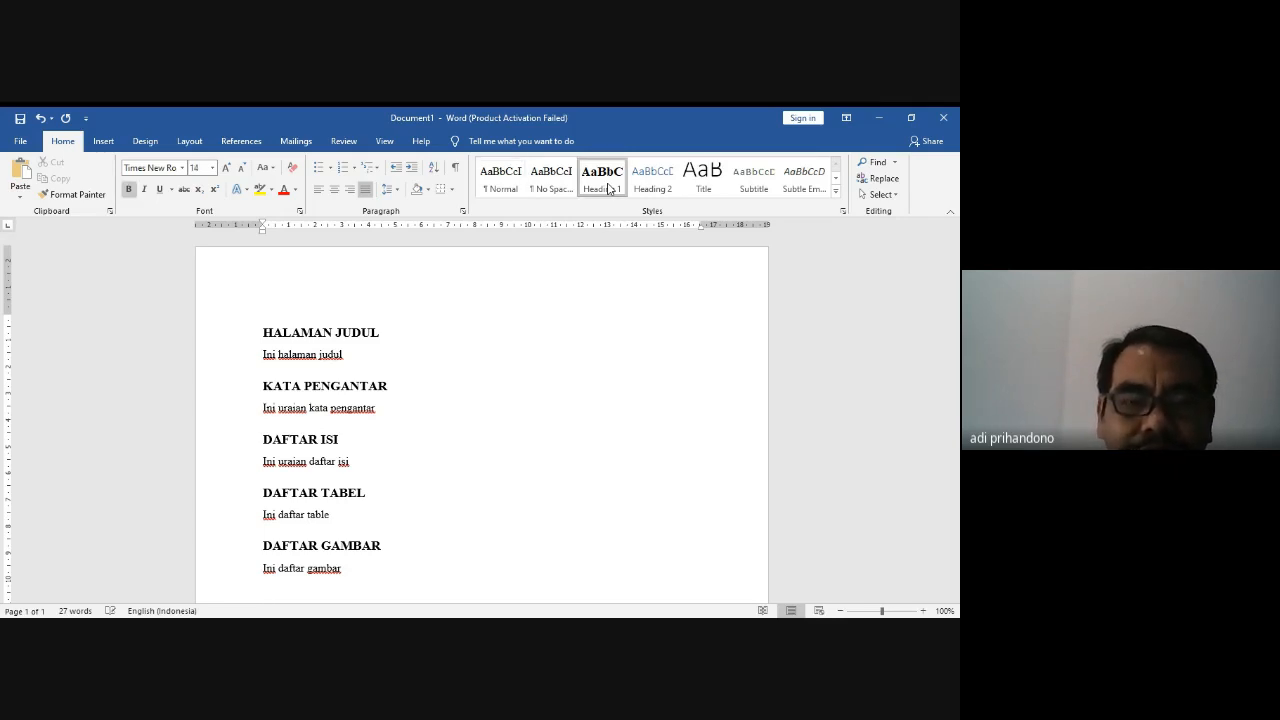
text(B)
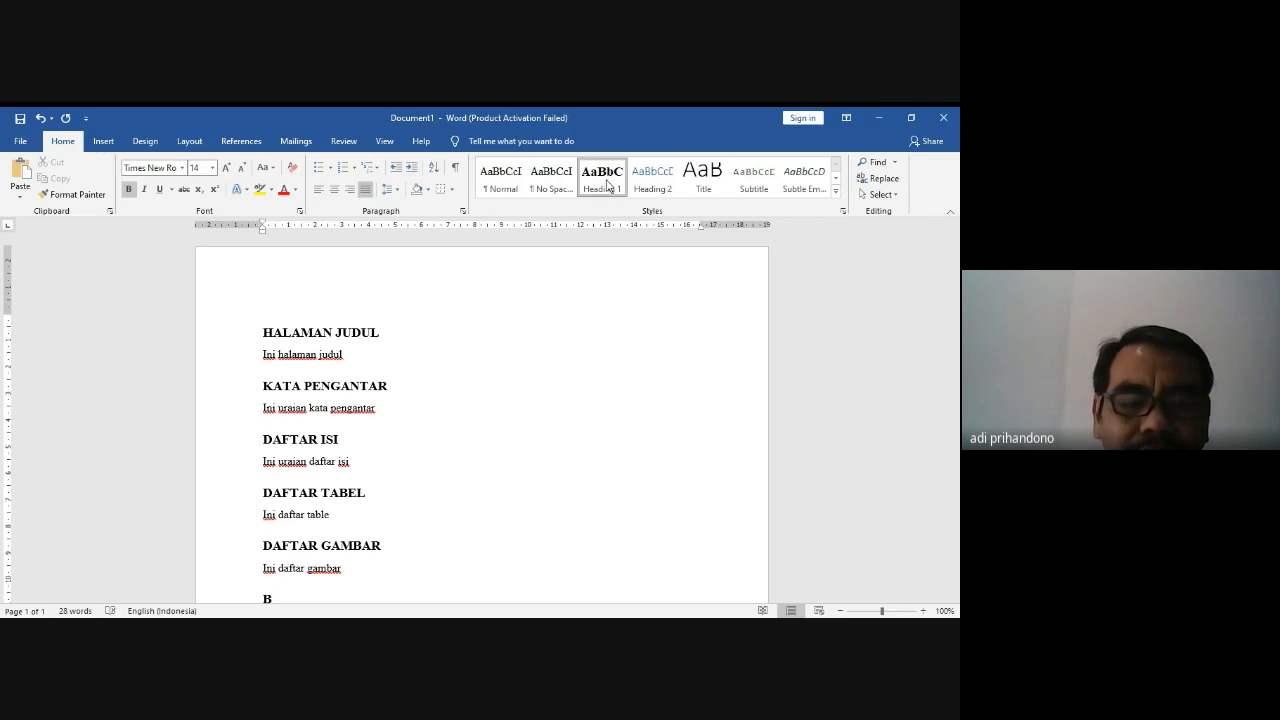
text(AB I)
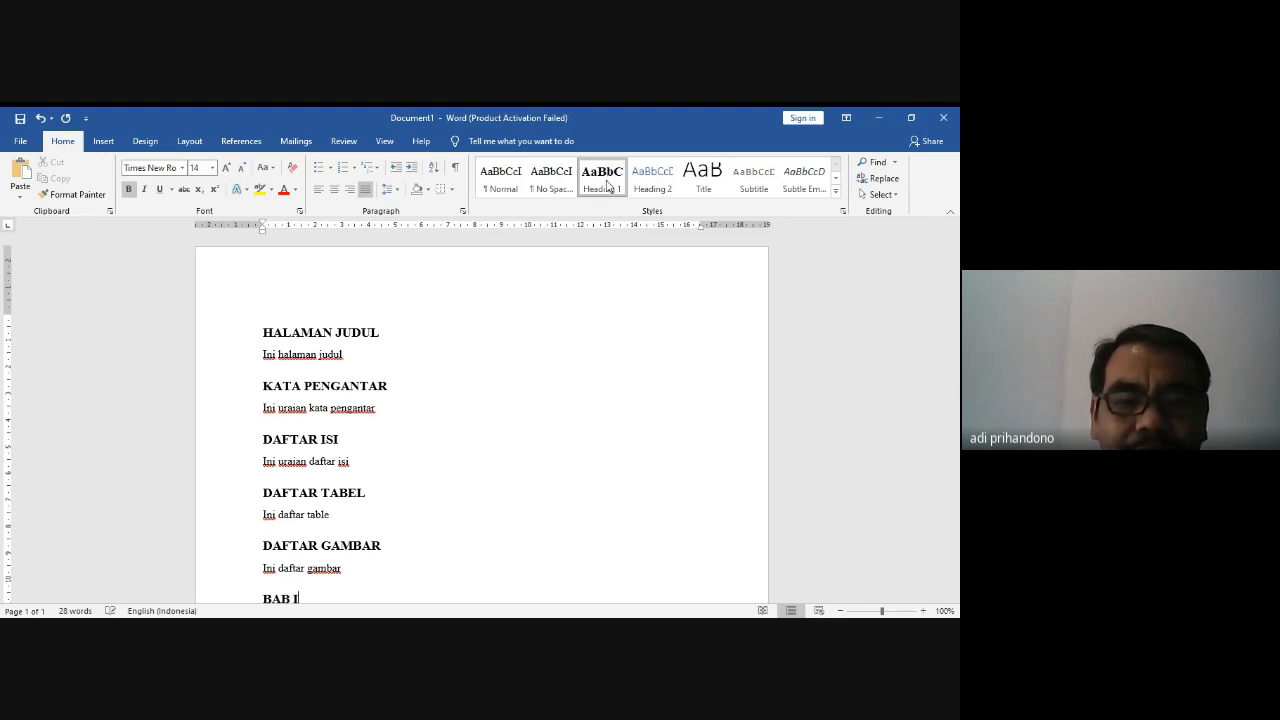
text( PENDAHU)
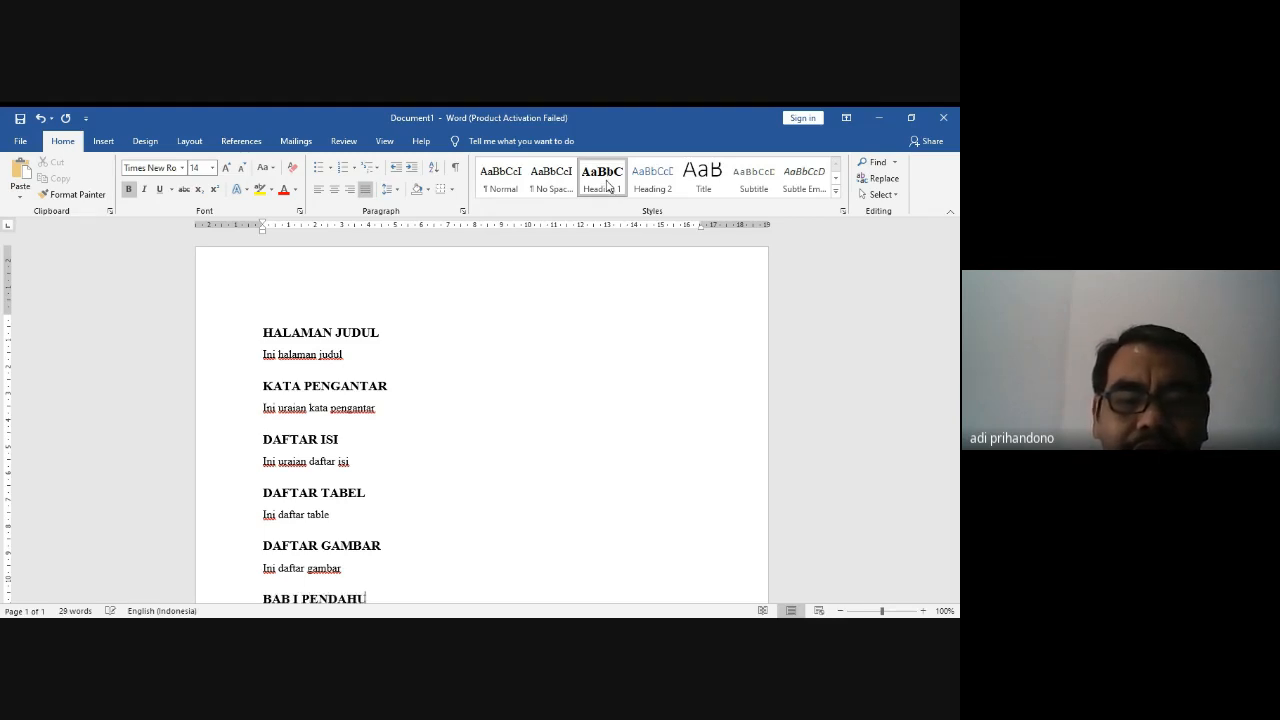
text(LUAN)
key(Return)
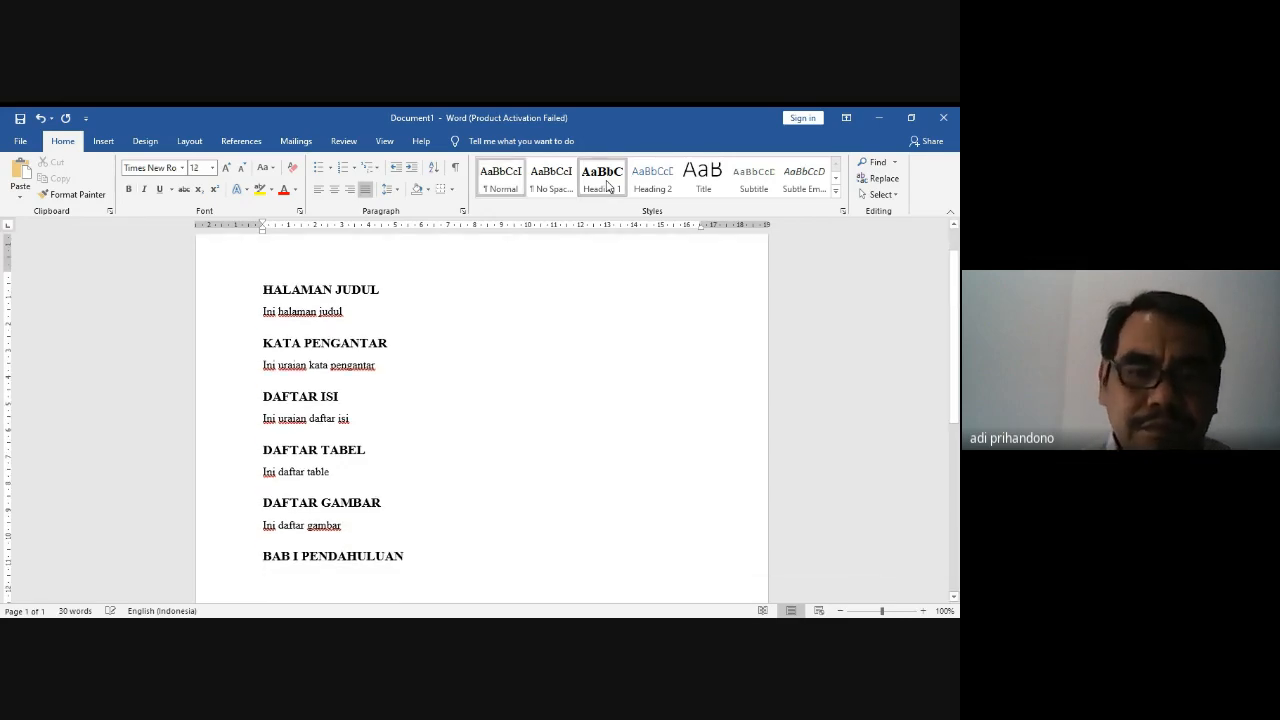
Step: Write the Normal-style body line "Uraian pendahuluan" under the BAB I heading and start a new paragraph
text(UR)
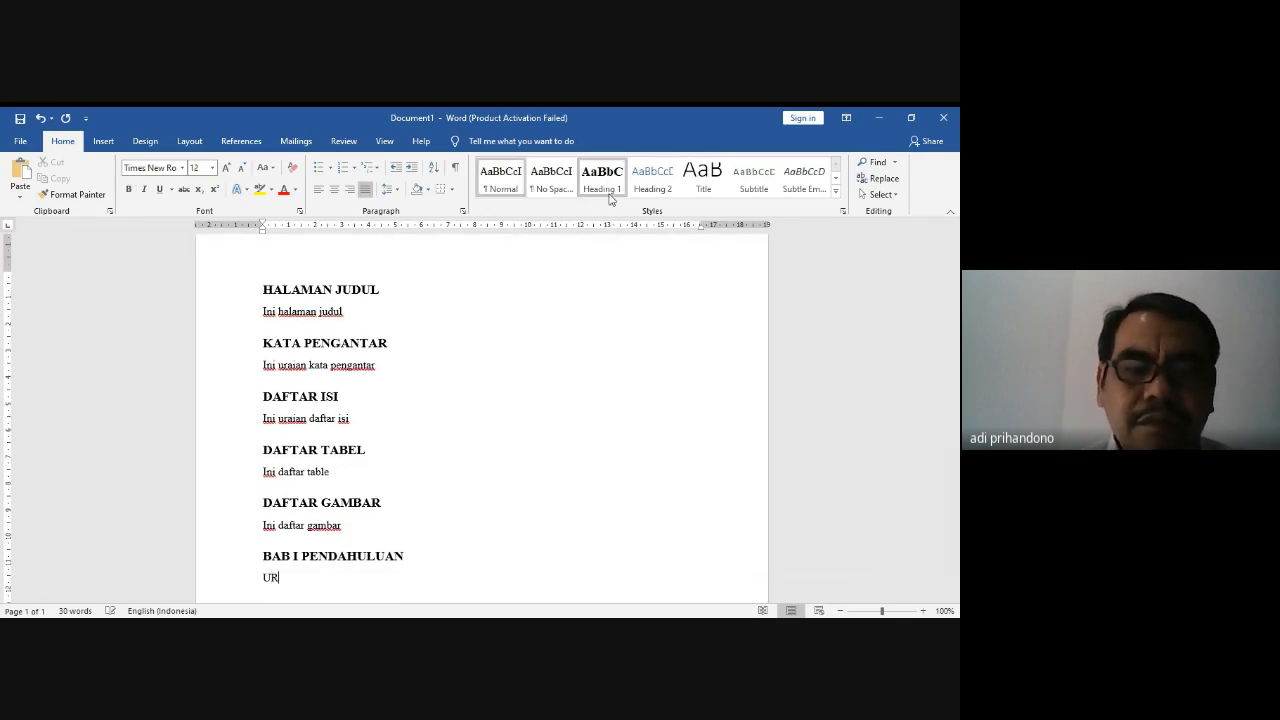
key(BackSpace)
text(r)
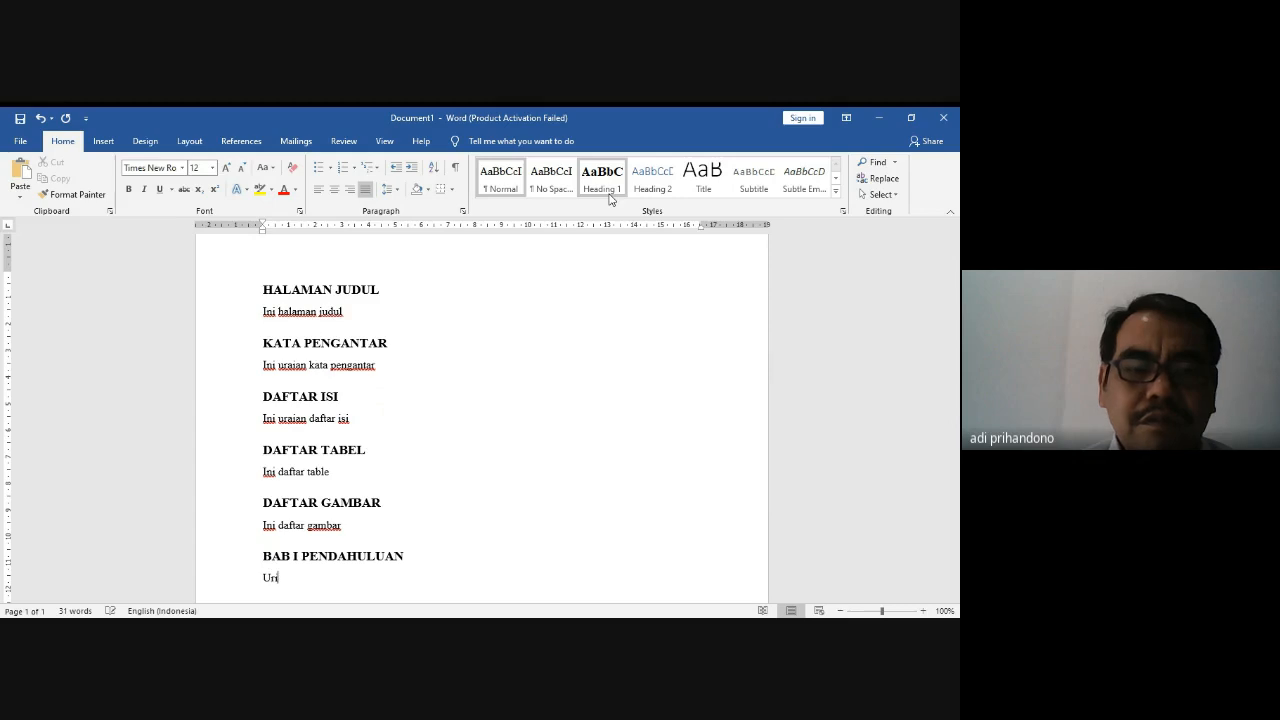
text(aian pendahuluan)
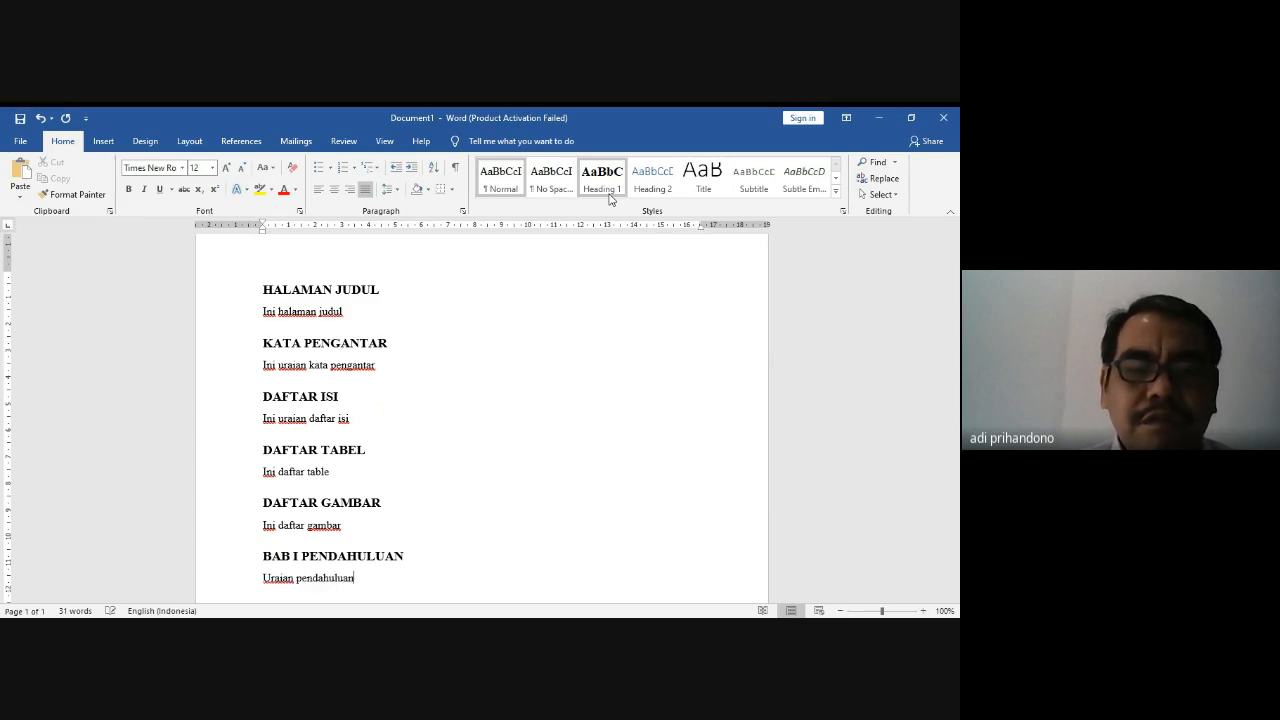
key(Return)
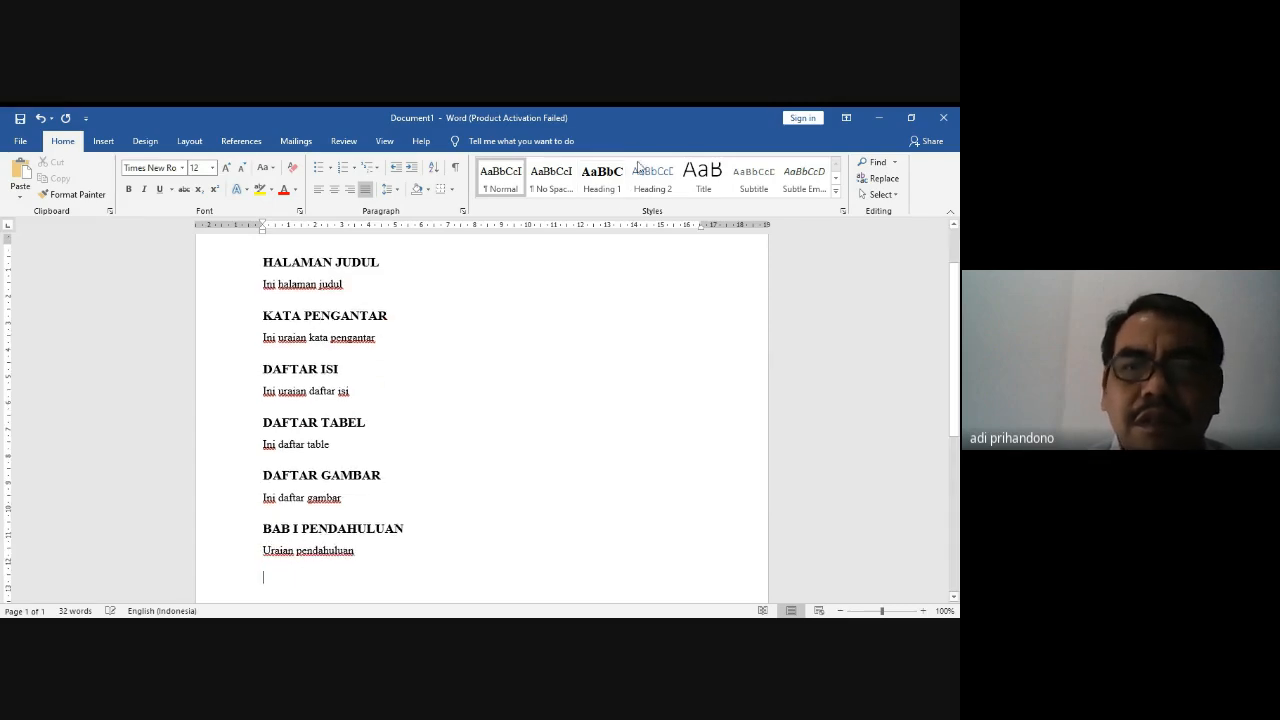
Step: Add the heading "BAB II LANDASAN TEORI" in the Heading 1 style after the BAB I section
click(596, 184)
text(bag)
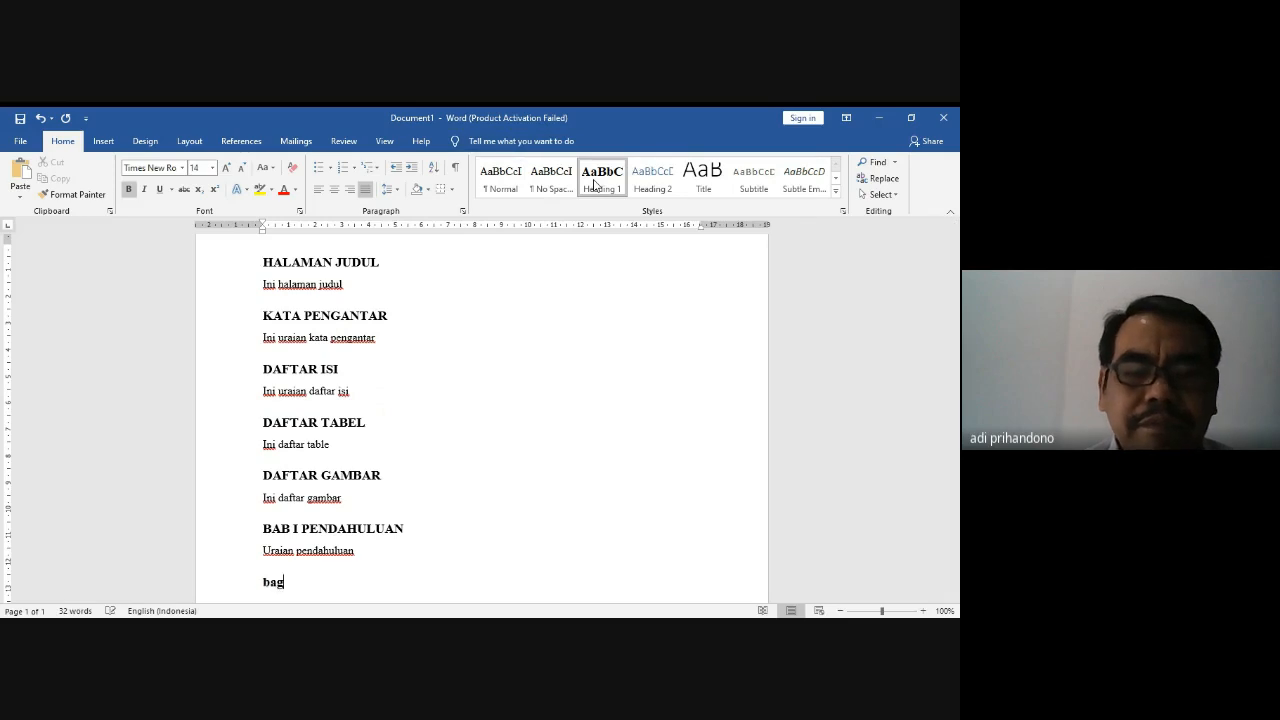
key(BackSpace)
key(BackSpace)
key(BackSpace)
text(BAG)
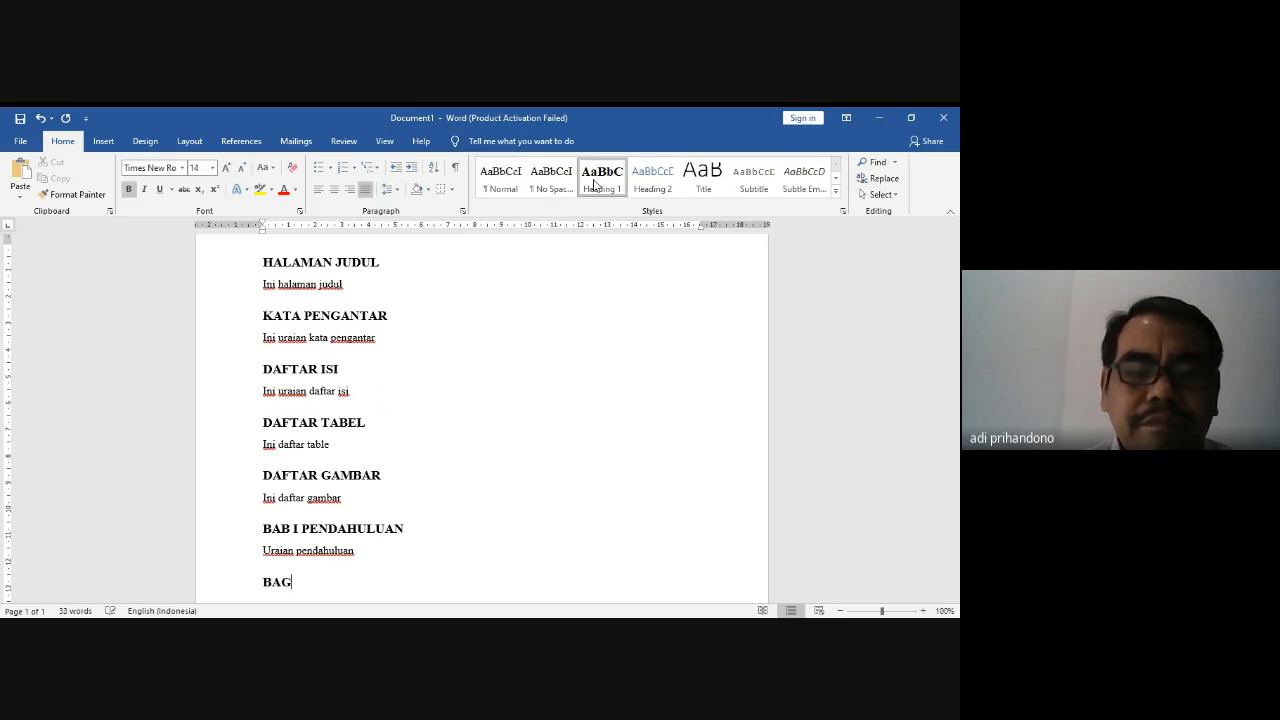
key(BackSpace)
text(B II )
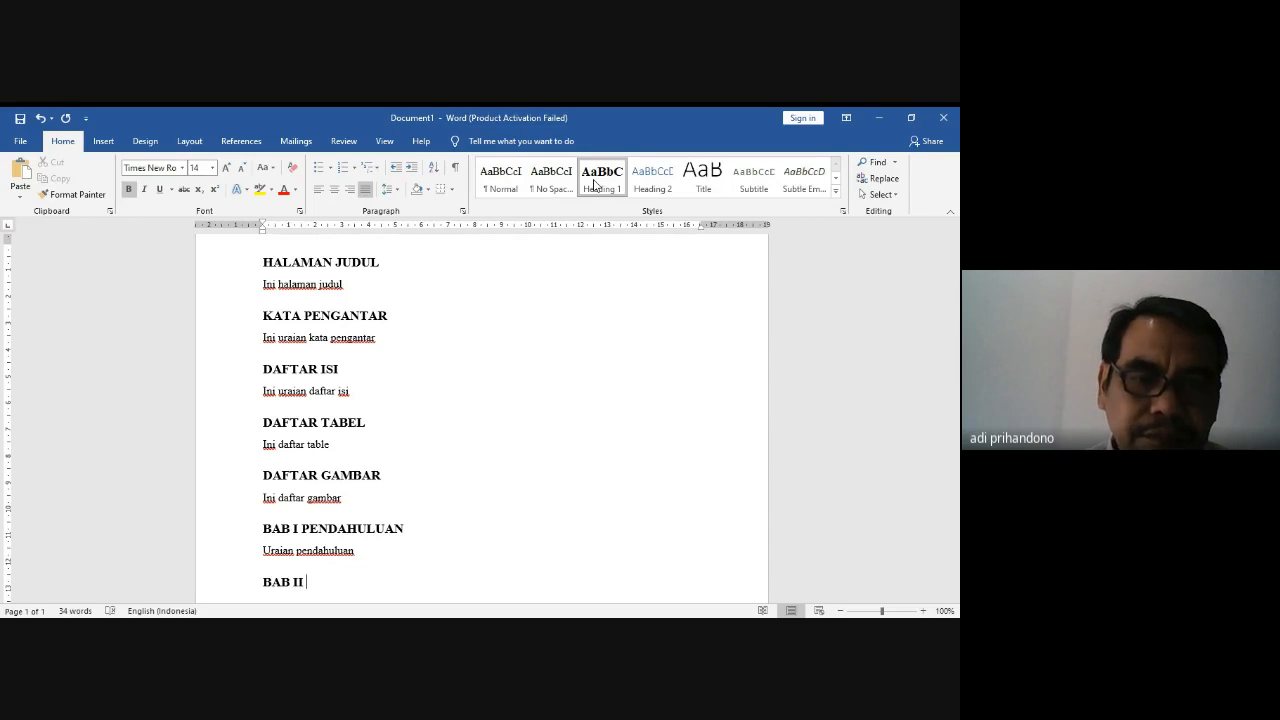
text(LANDASA)
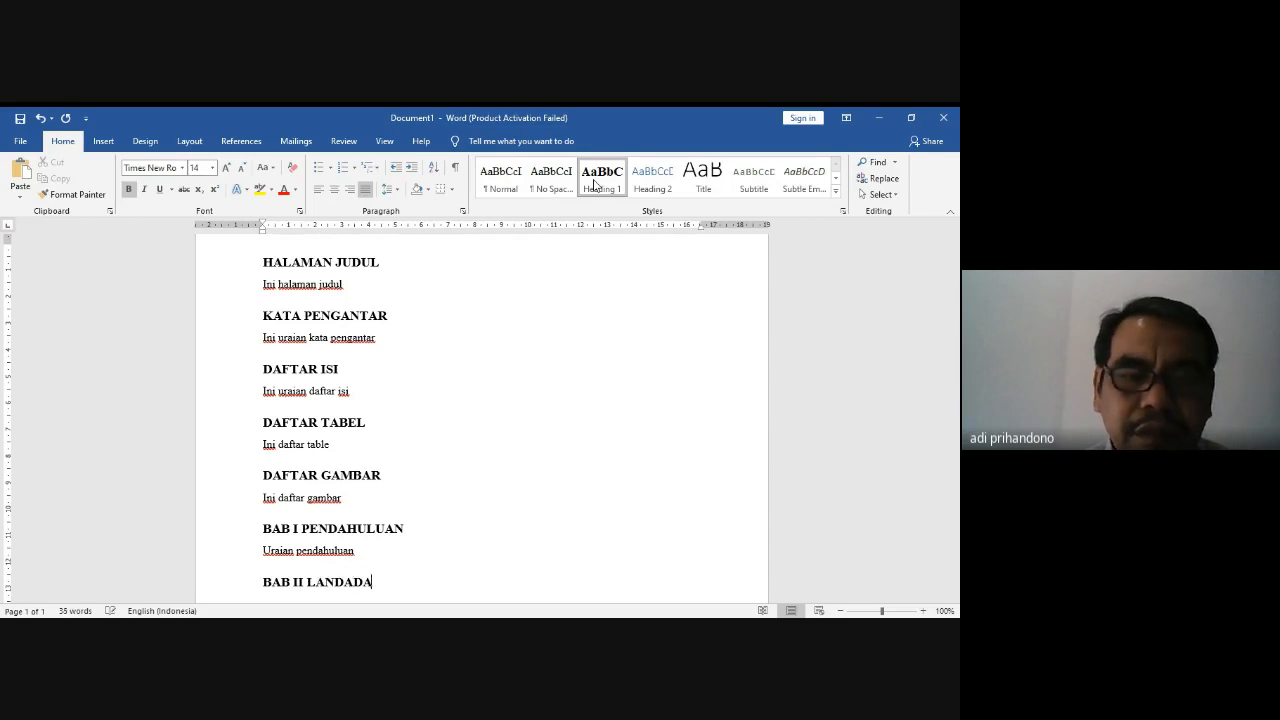
key(BackSpace)
text(AN TEORI)
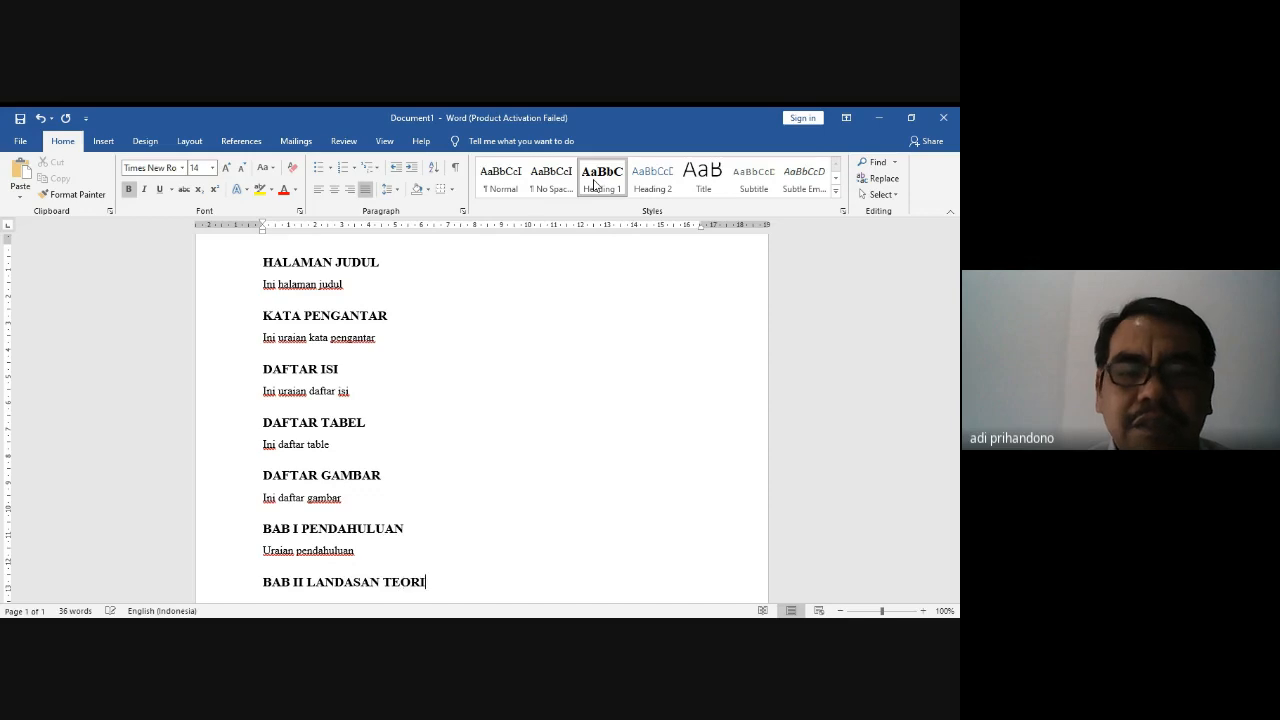
key(Return)
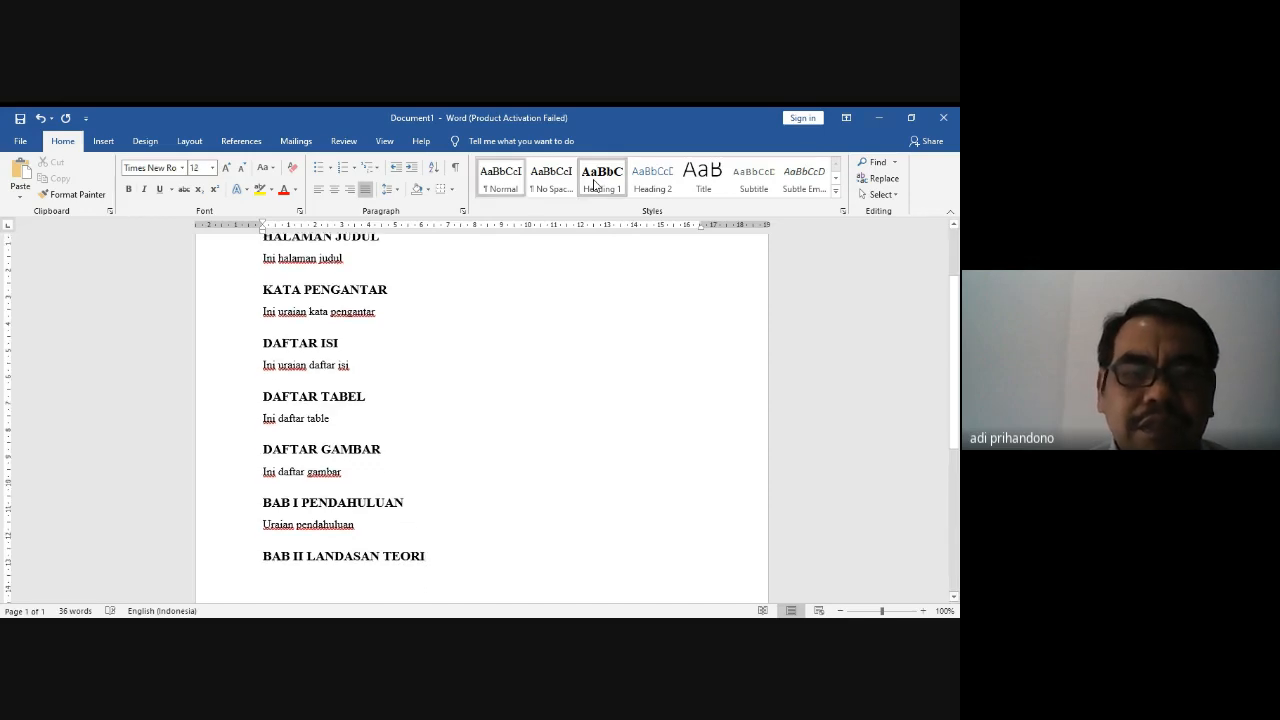
Step: Write the Normal-style body line "Uraian landasan teori" under the BAB II heading and start a new paragraph
text(Ura)
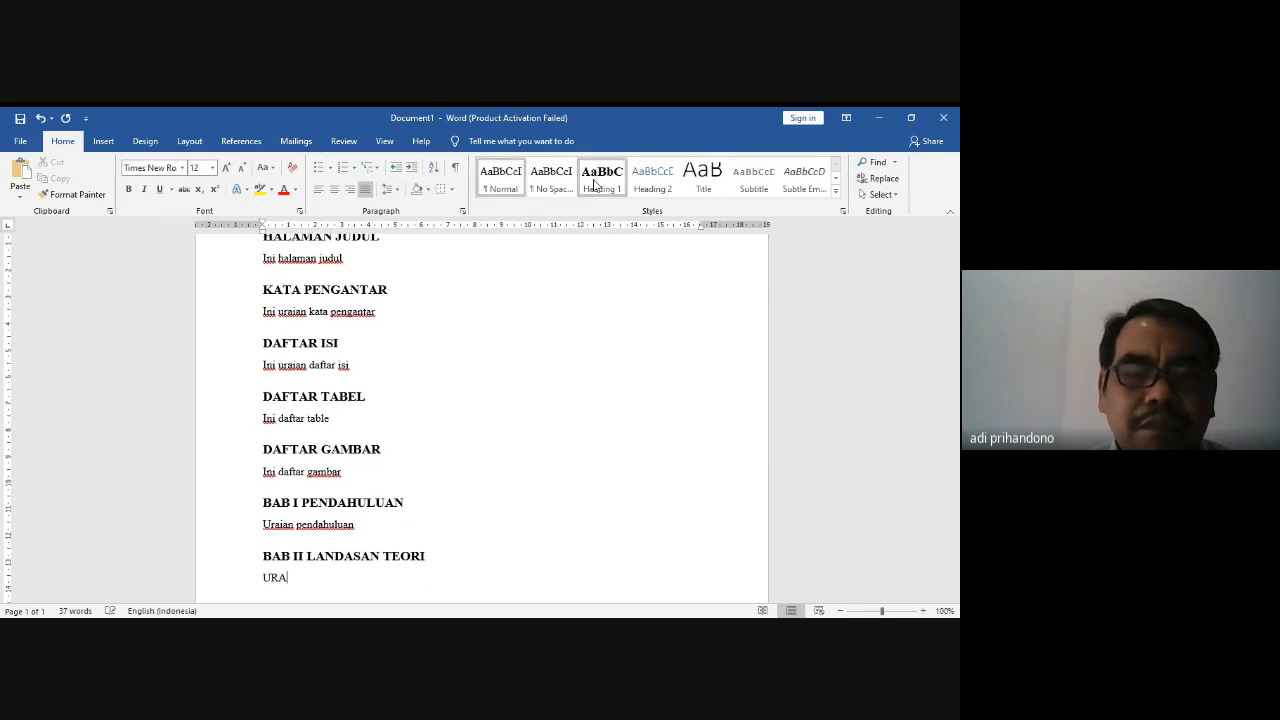
key(BackSpace)
key(BackSpace)
text(ria)
key(BackSpace)
key(BackSpace)
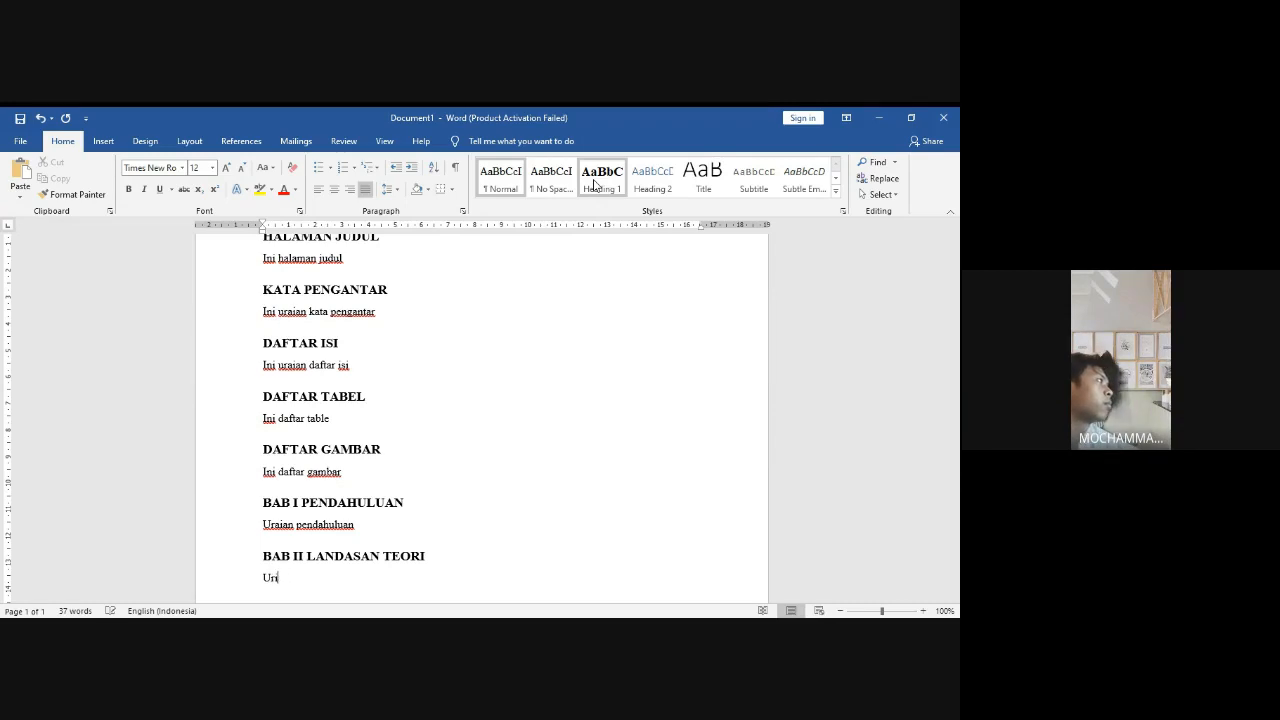
text(aian lar)
text(das)
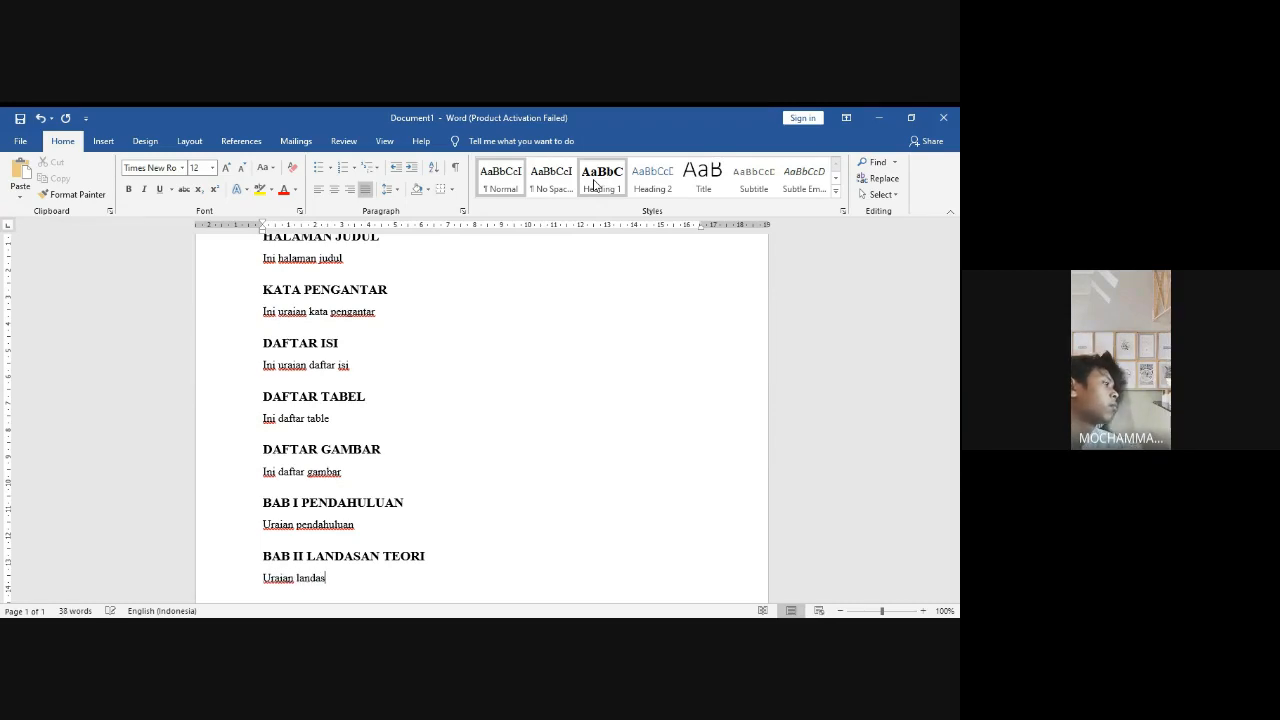
text(an teori)
key(Return)
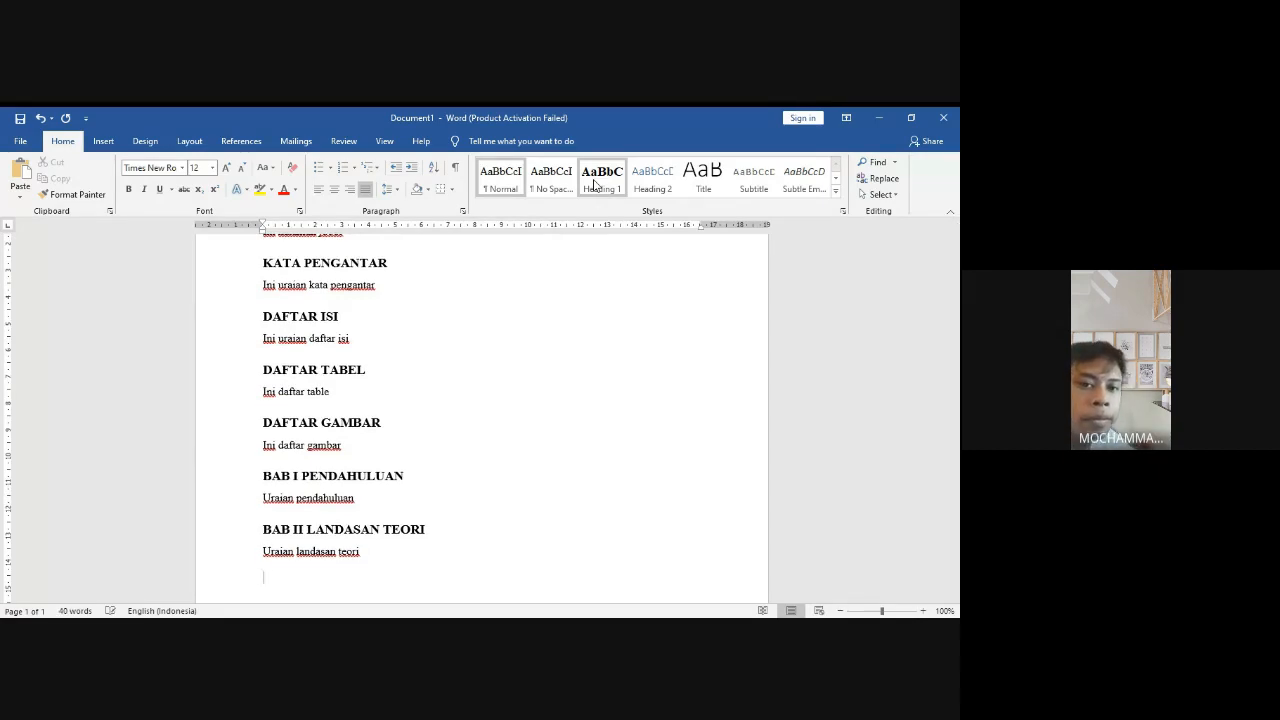
Step: Add the heading "BAB III METODE PENELITIAN" in the Heading 1 style after the BAB II section
click(613, 178)
text(BAB )
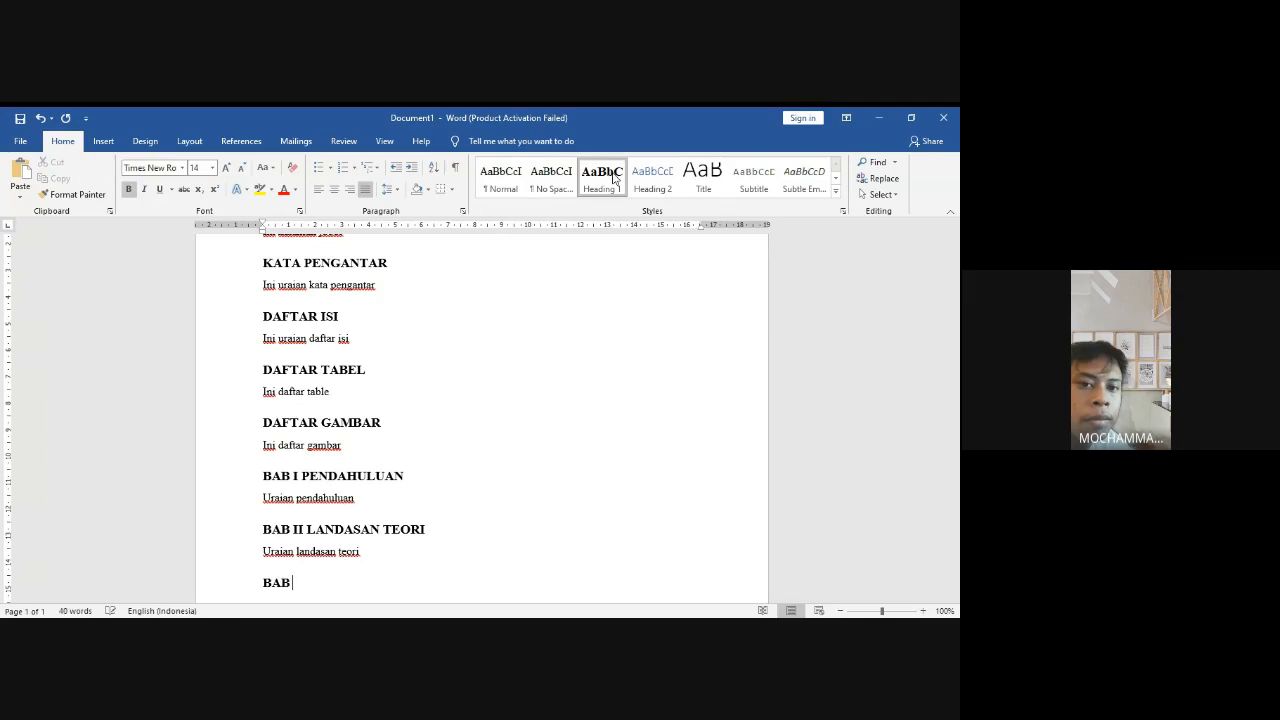
text(III)
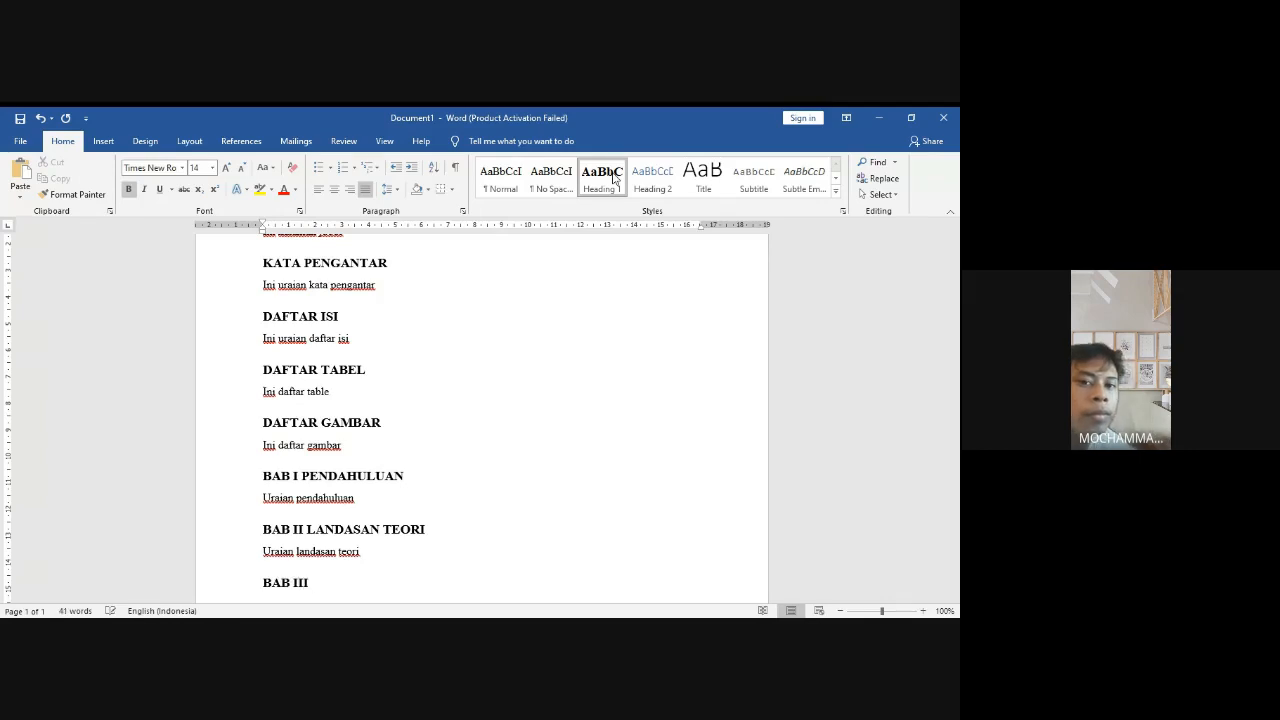
text( METODEPENEL)
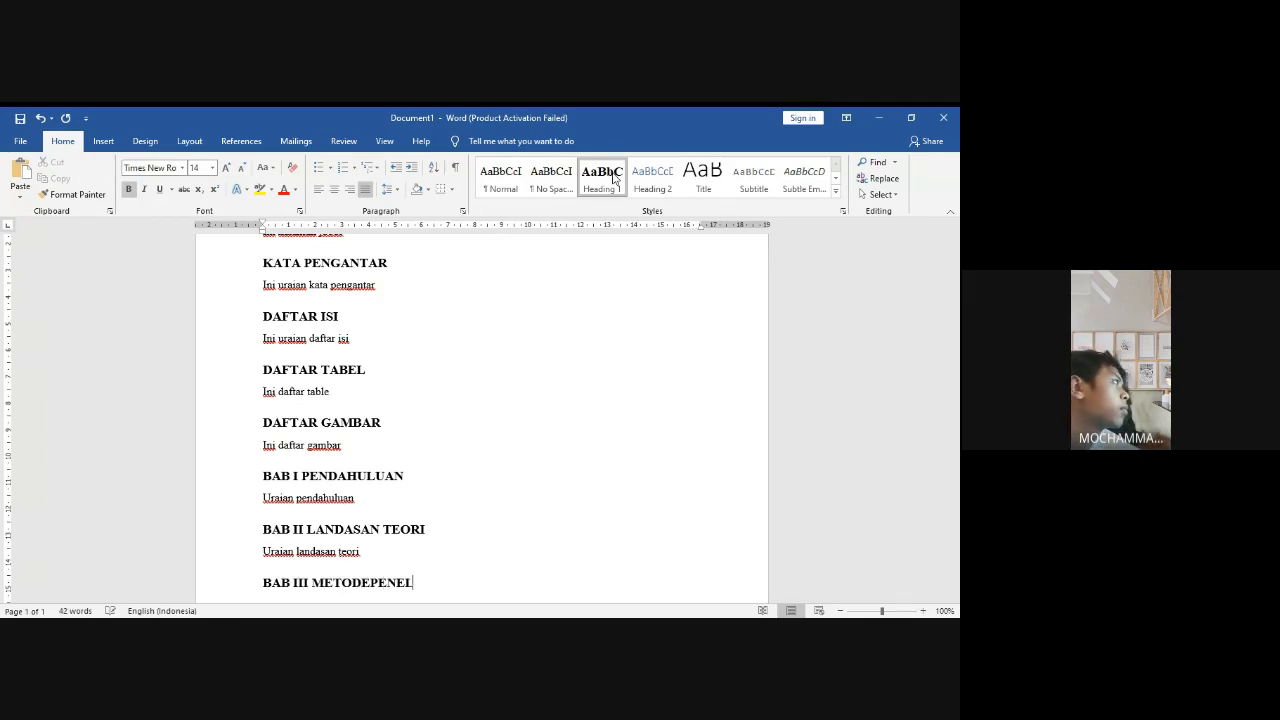
key(BackSpace)
key(BackSpace)
key(BackSpace)
key(BackSpace)
key(BackSpace)
text(PE)
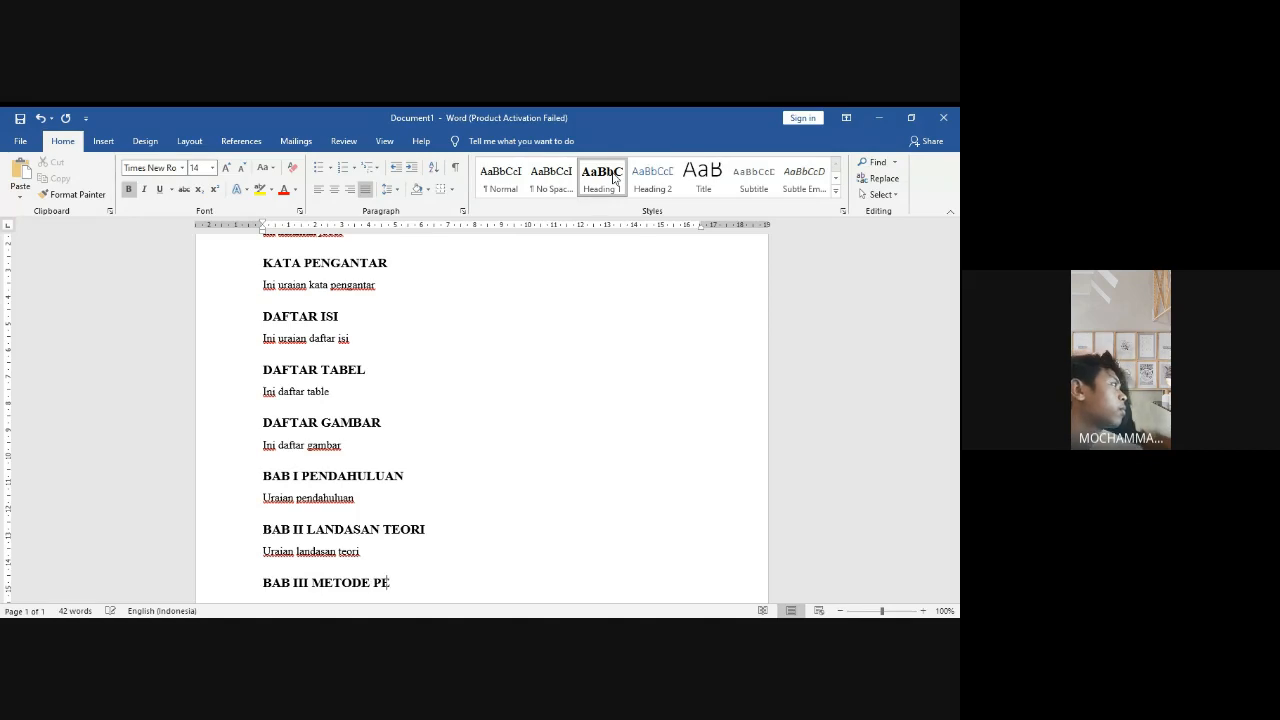
text(NELITIAN)
key(Return)
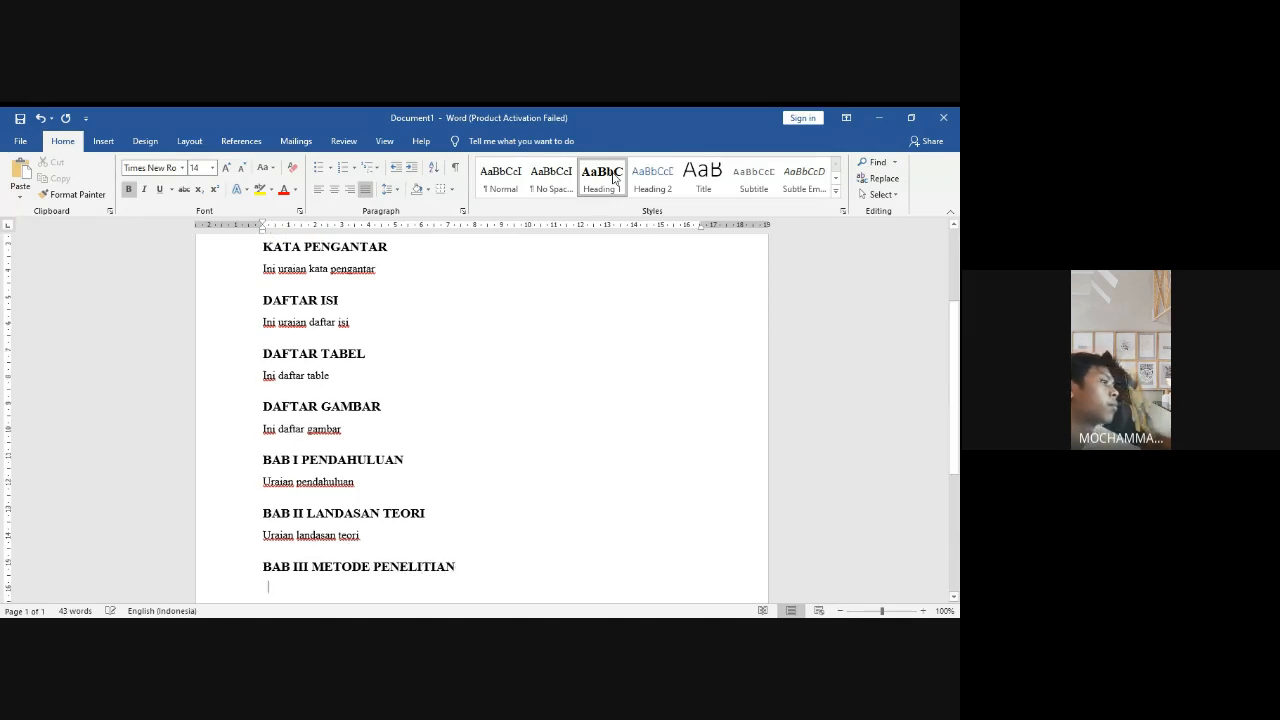
Step: Write the Normal-style body line "Uraian" under the BAB III heading and start a new paragraph
text(ur)
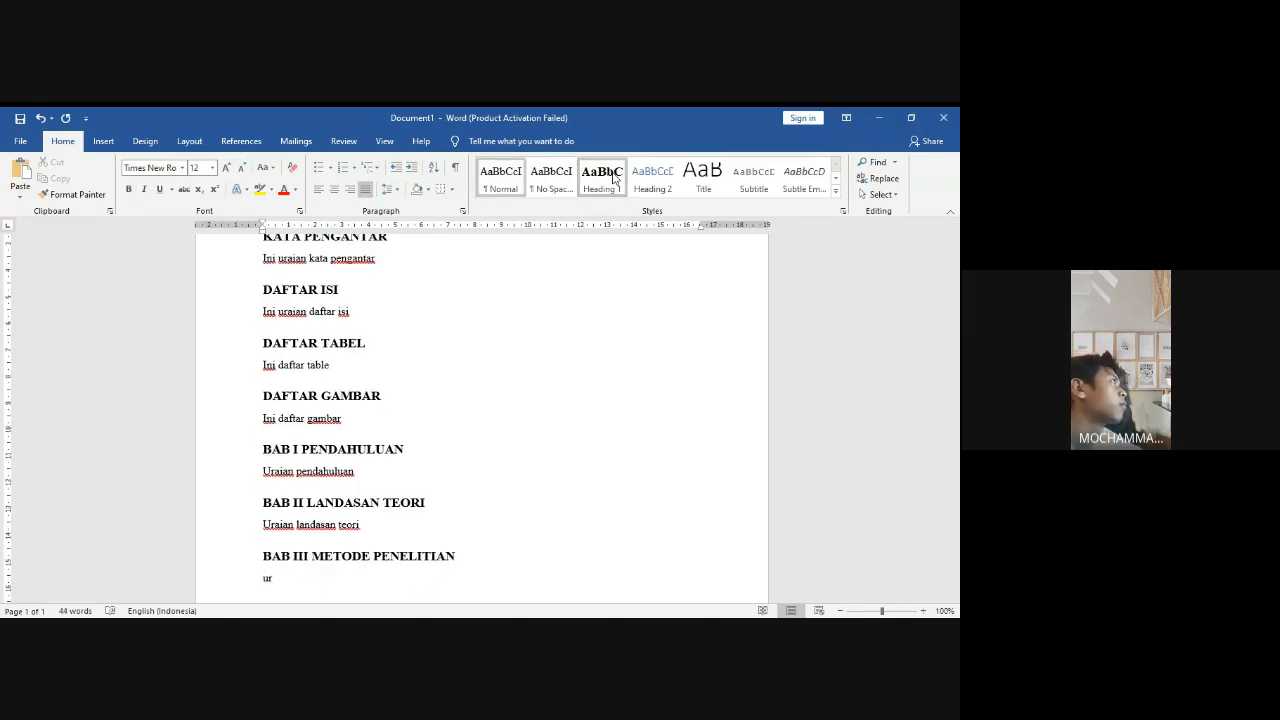
text(aian)
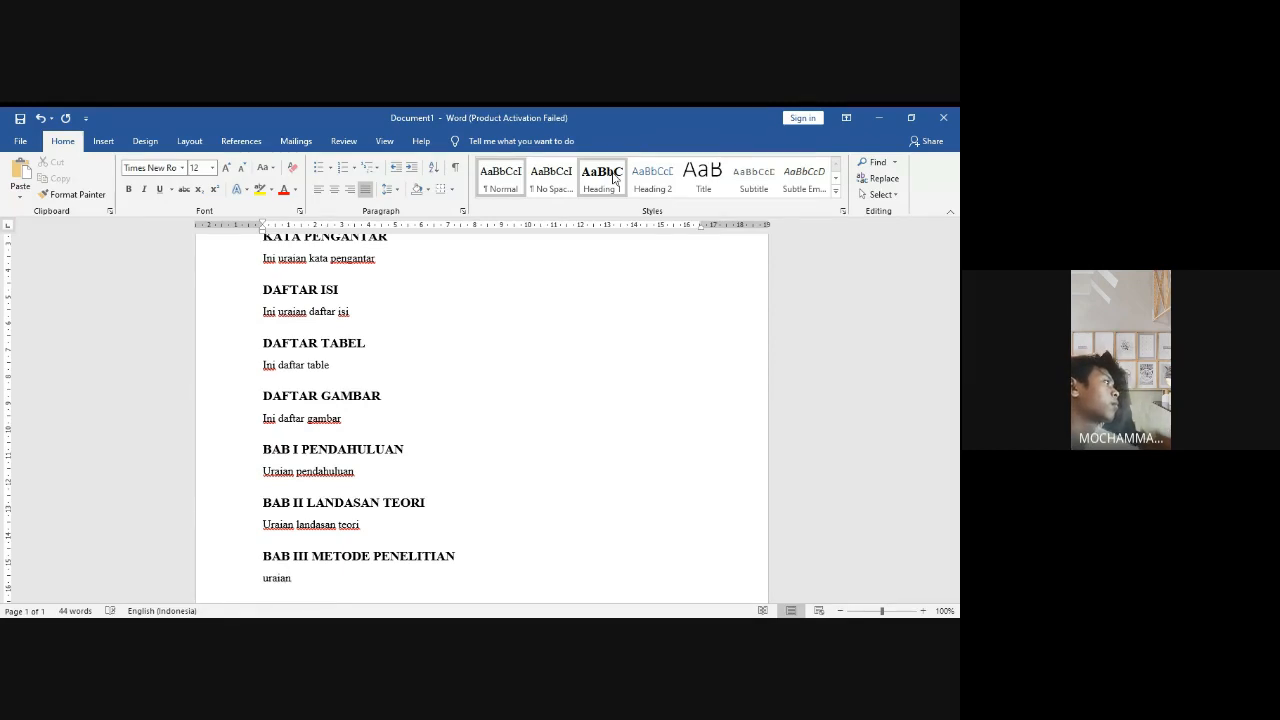
key(Return)
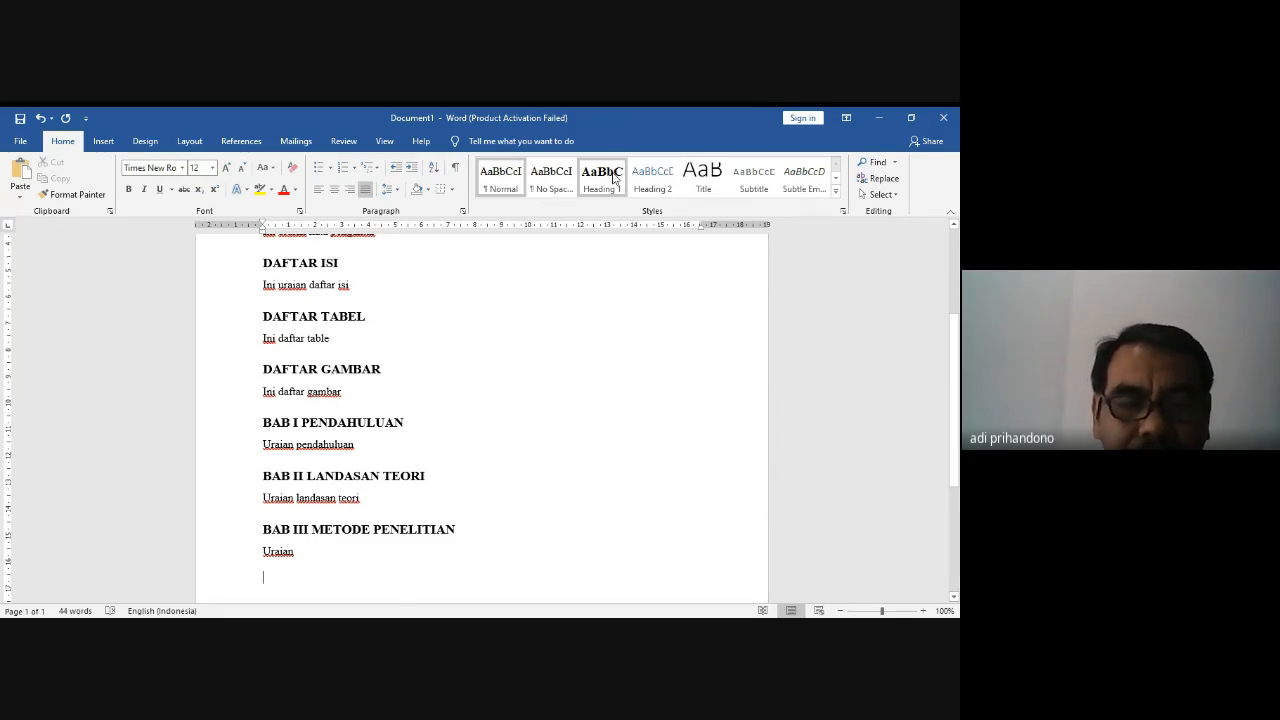
Step: Add the closing heading "DAFTAR PUSTAKA" in the Heading 1 style after the BAB III section
text(B)
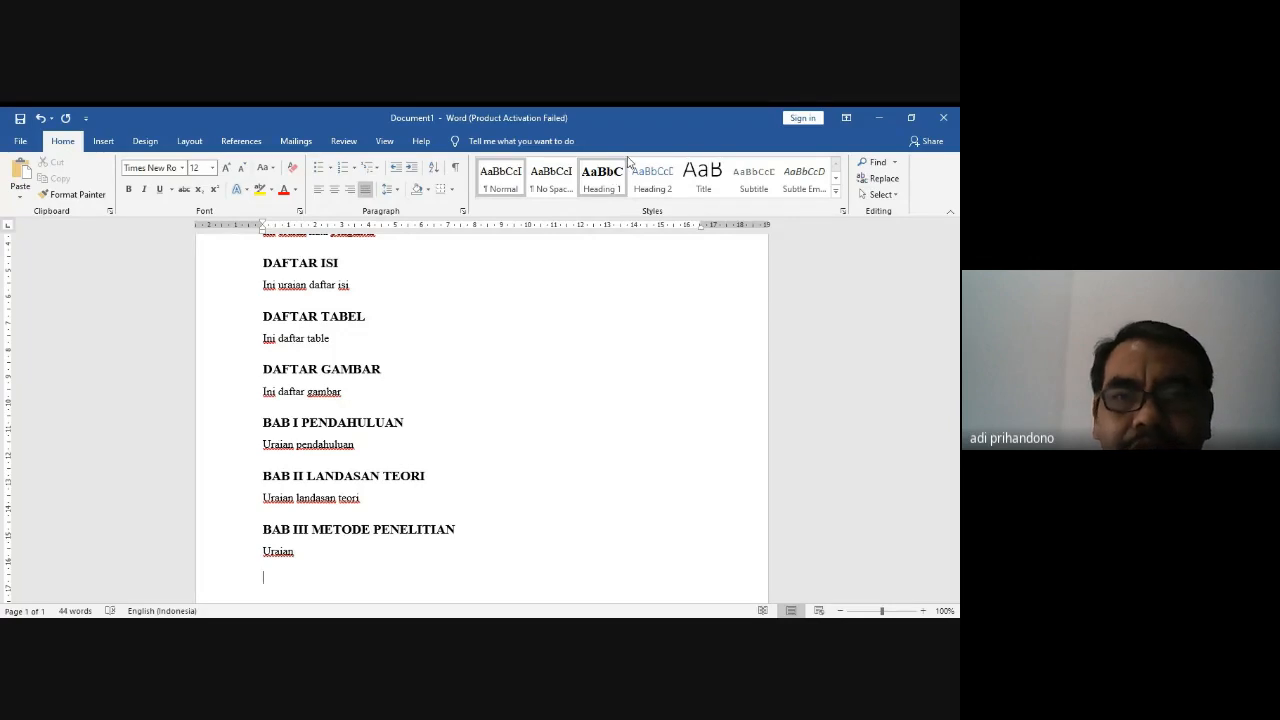
click(617, 182)
text(DAFT)
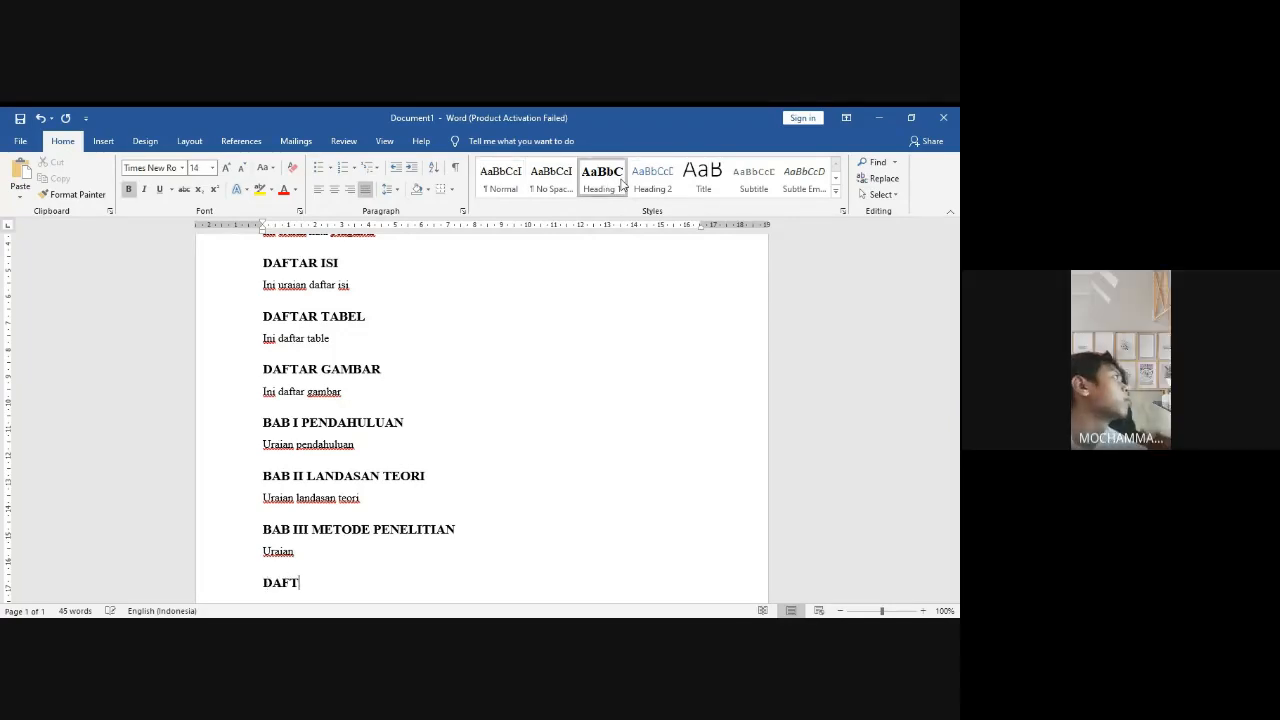
text(AR PUSTAKA)
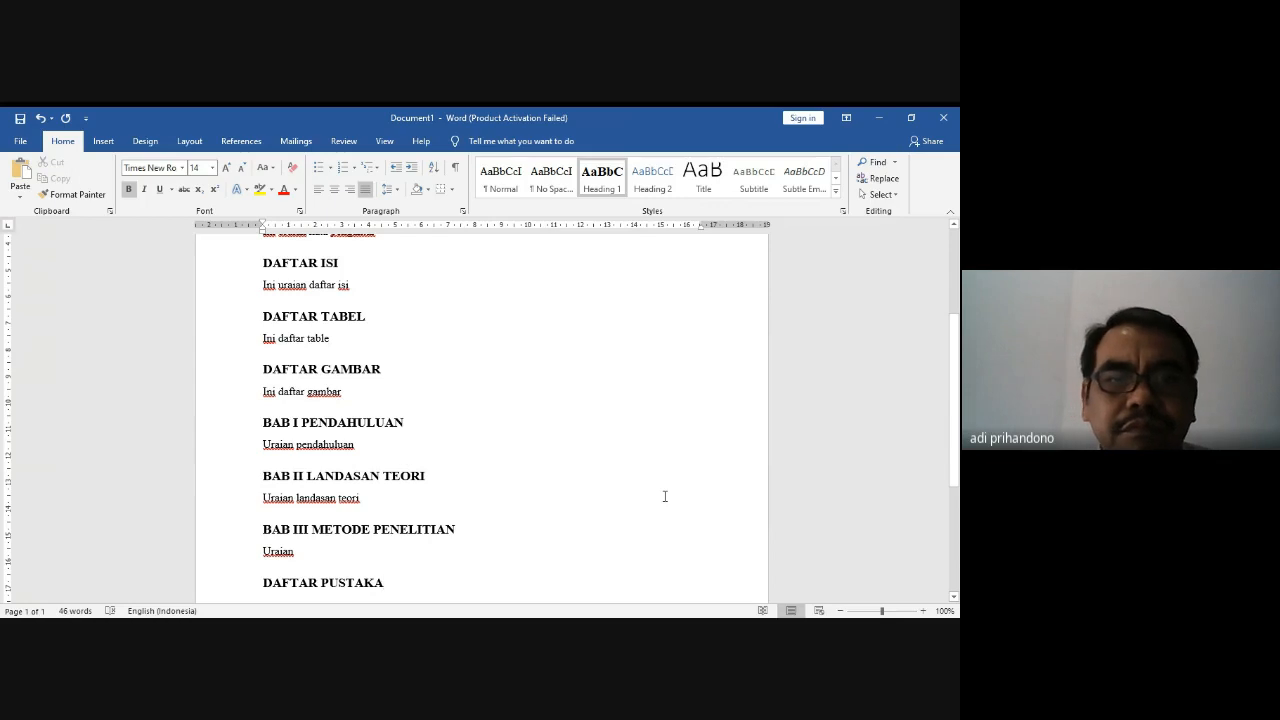
Step: Save the document as "PRAKTEK WORD ILMIAH'" in the DASKOM 2021 folder as a Word Document
click(21, 123)
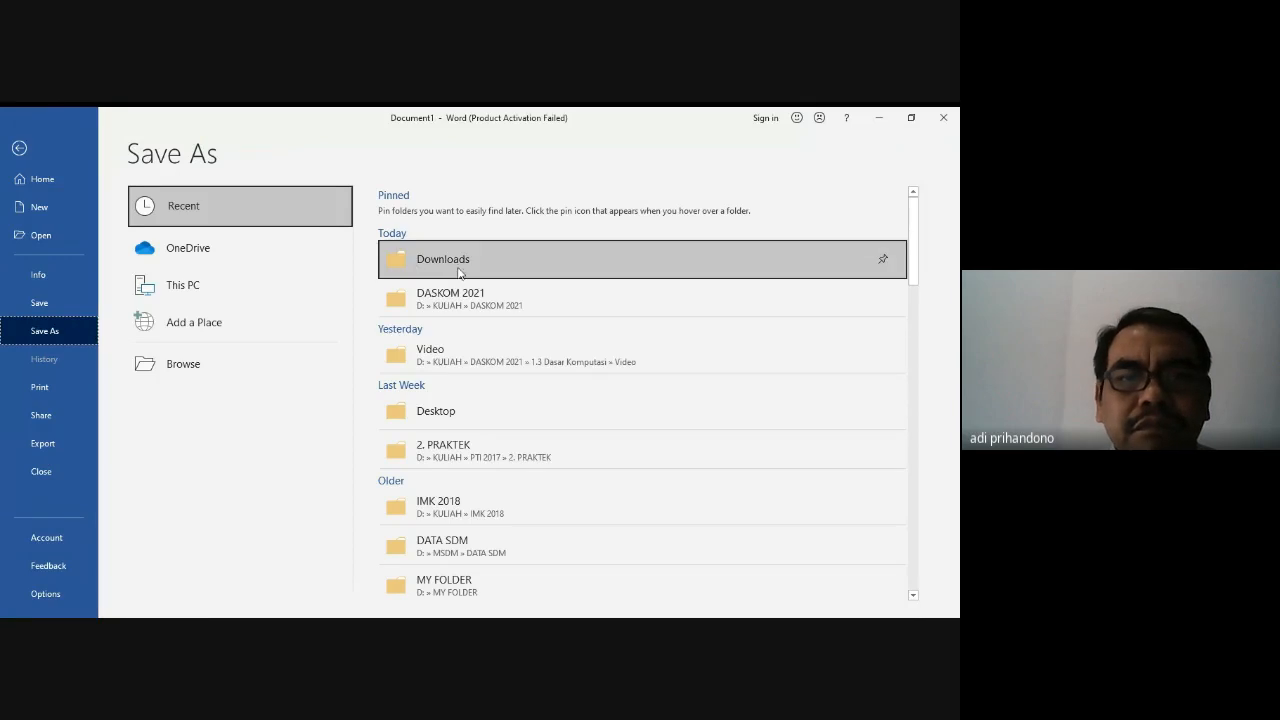
click(507, 299)
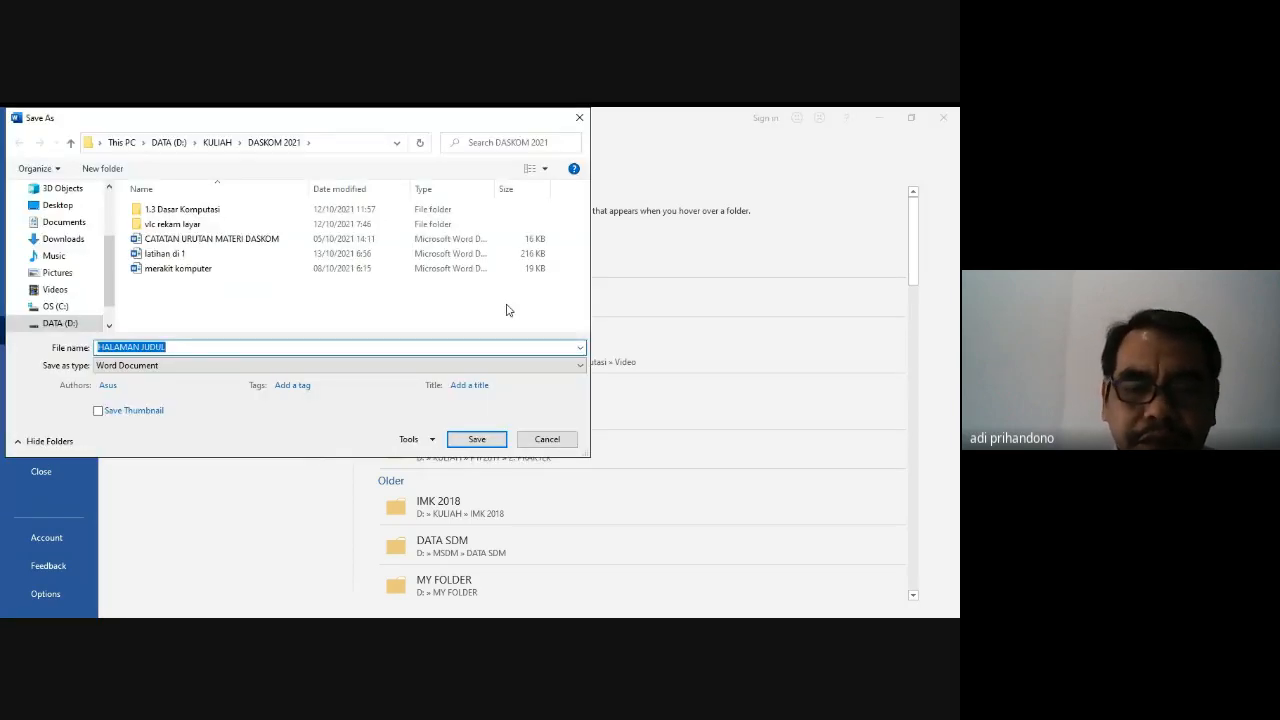
text(PRAKTR)
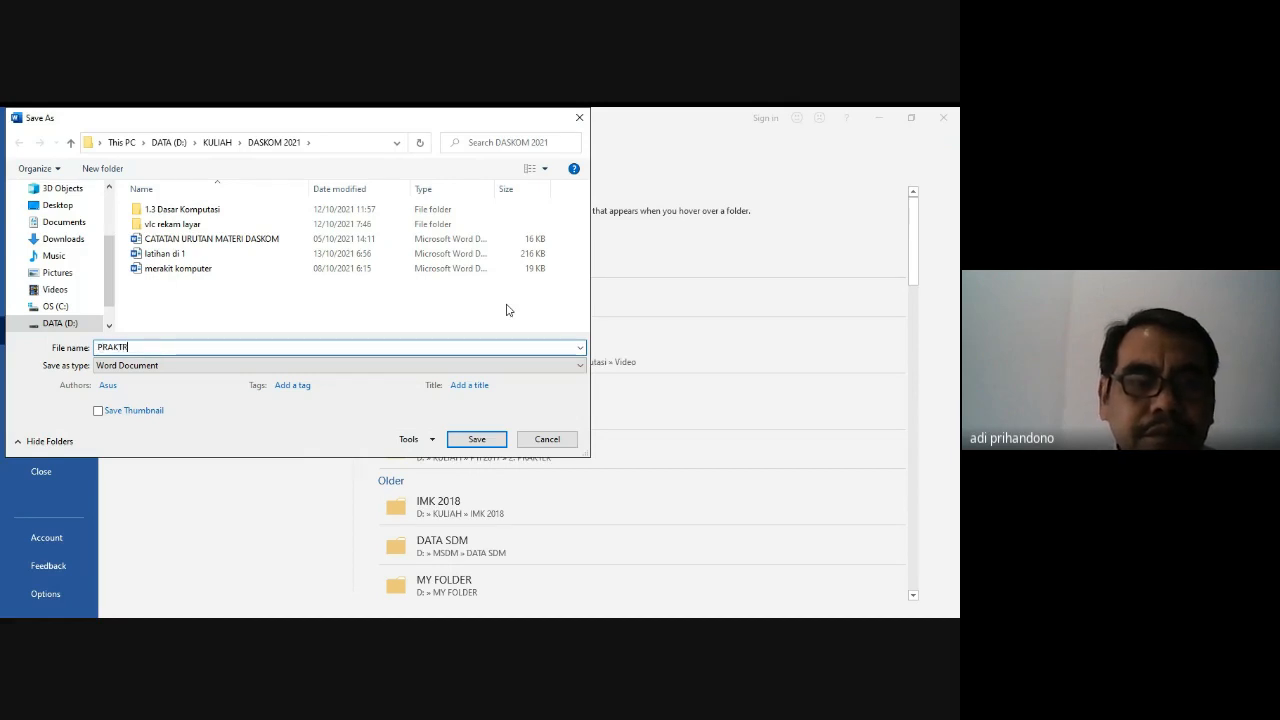
key(BackSpace)
text(EK WORD)
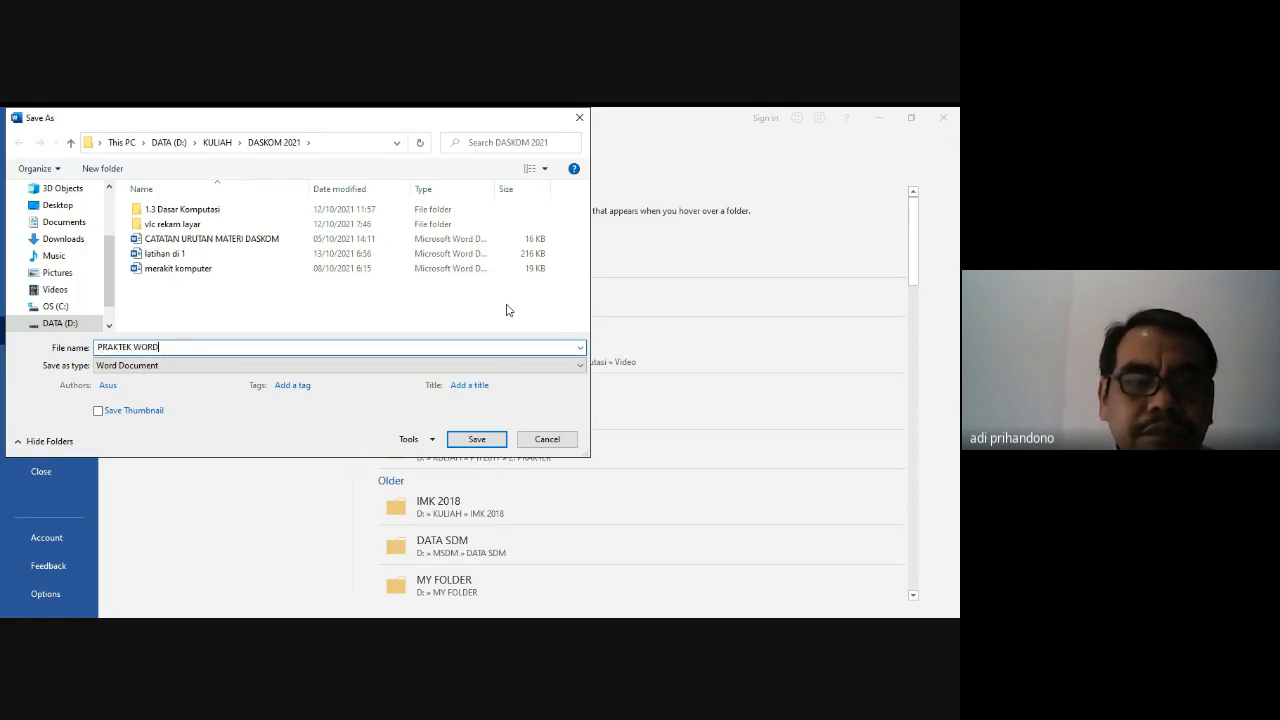
text( ILMIAH)
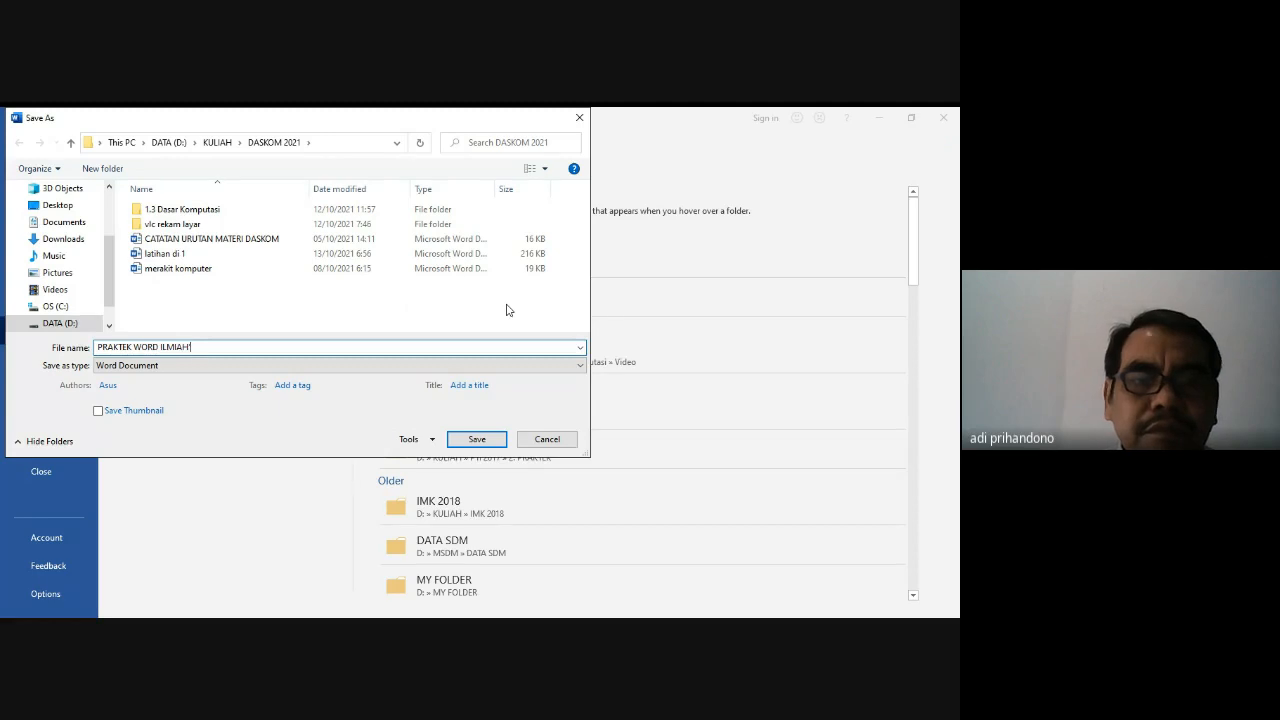
click(476, 440)
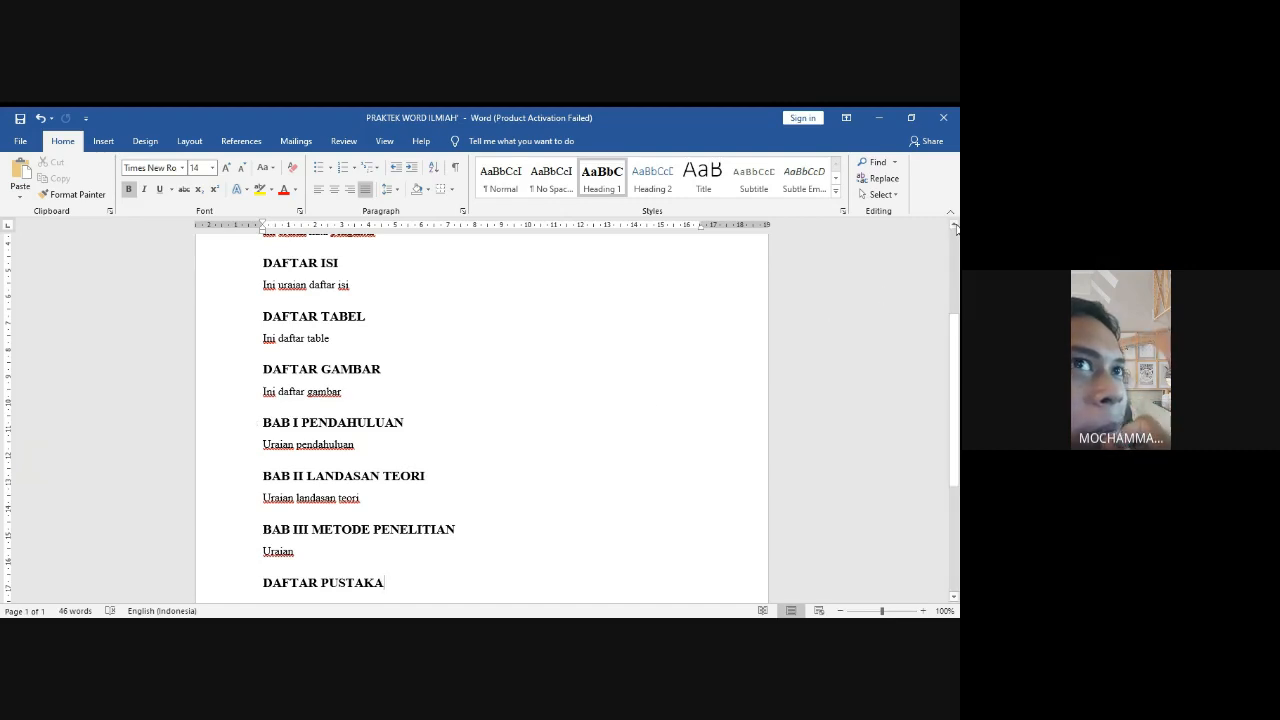
Step: Insert a page break before the "KATA PENGANTAR" heading so it starts on its own page
scroll(955, 228, up, 4)
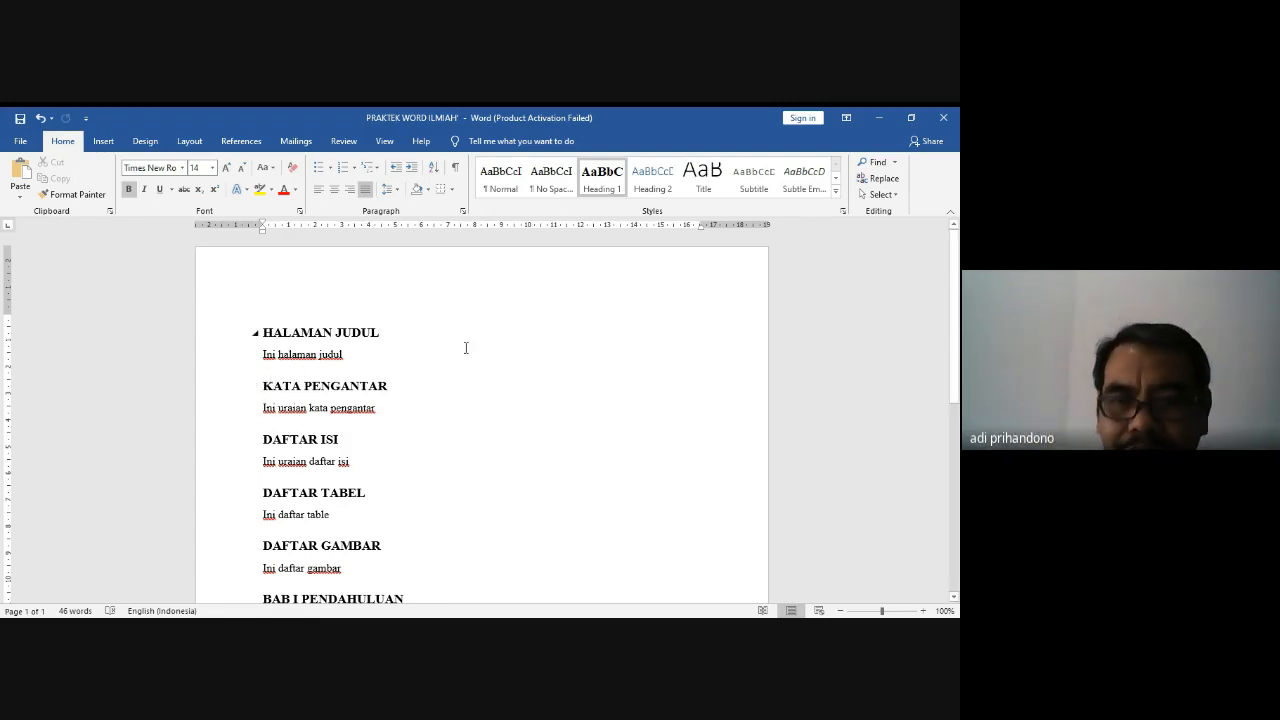
click(954, 598)
click(954, 598)
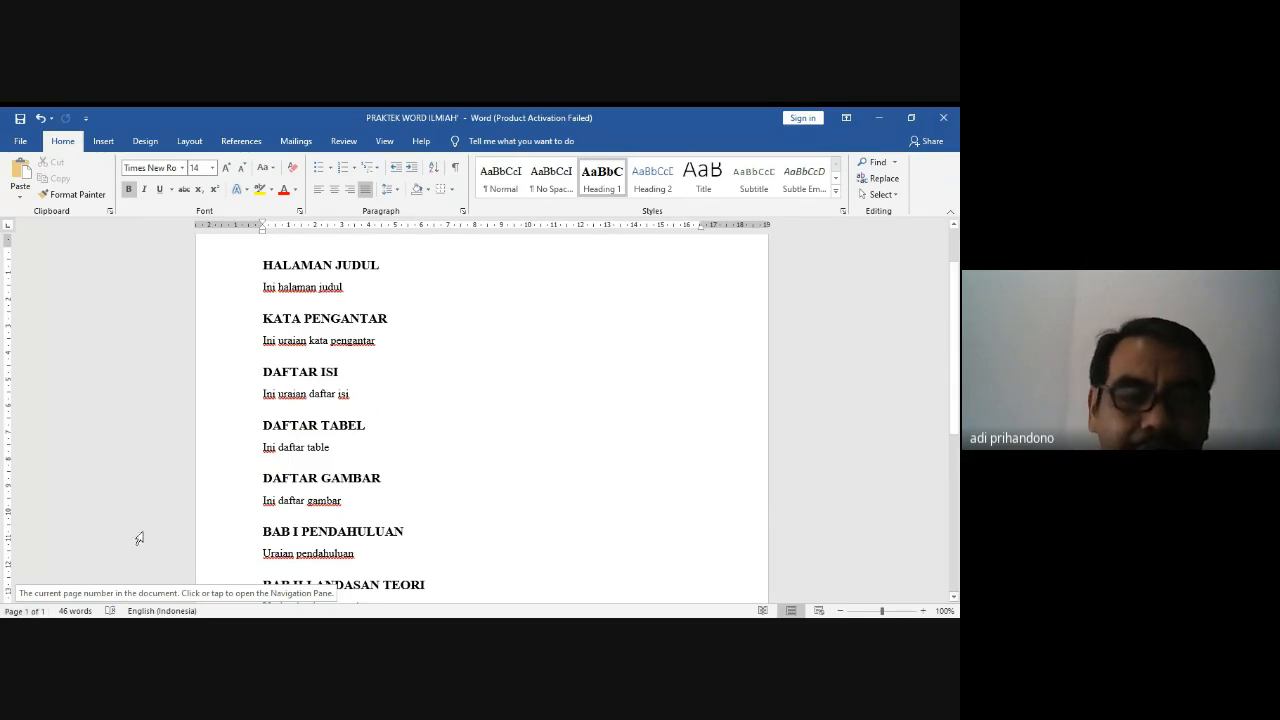
click(954, 229)
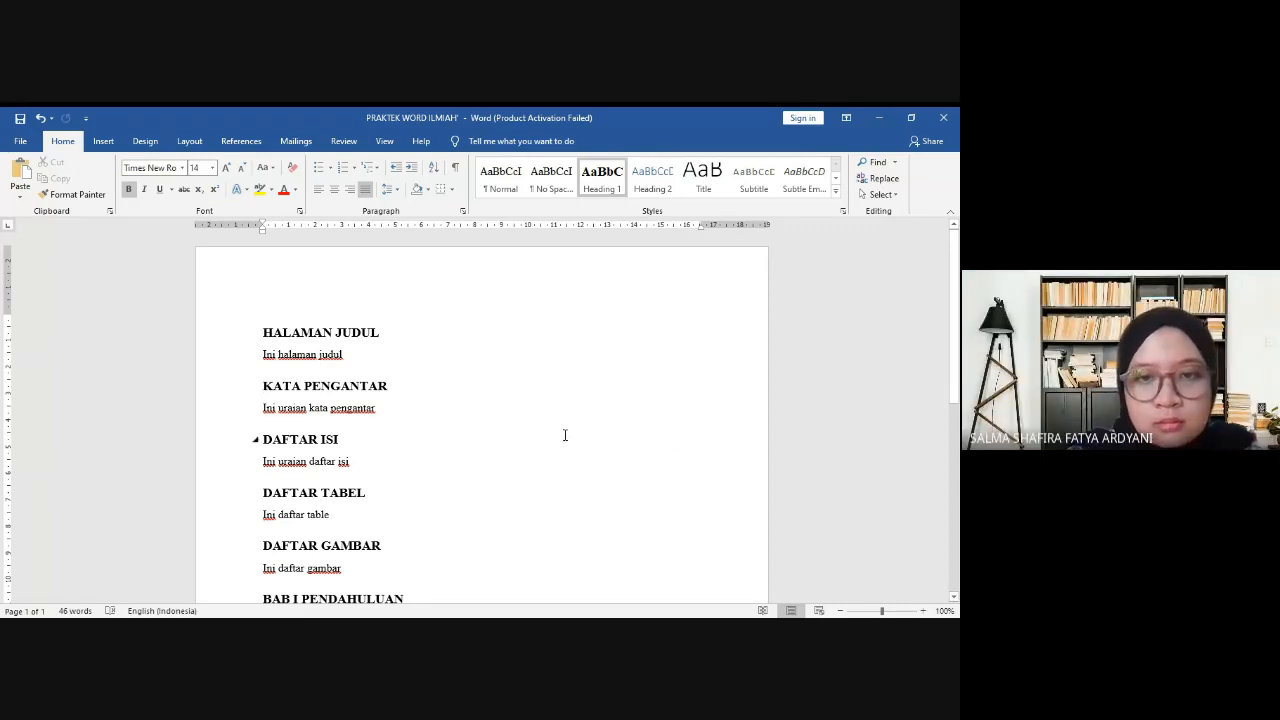
click(190, 142)
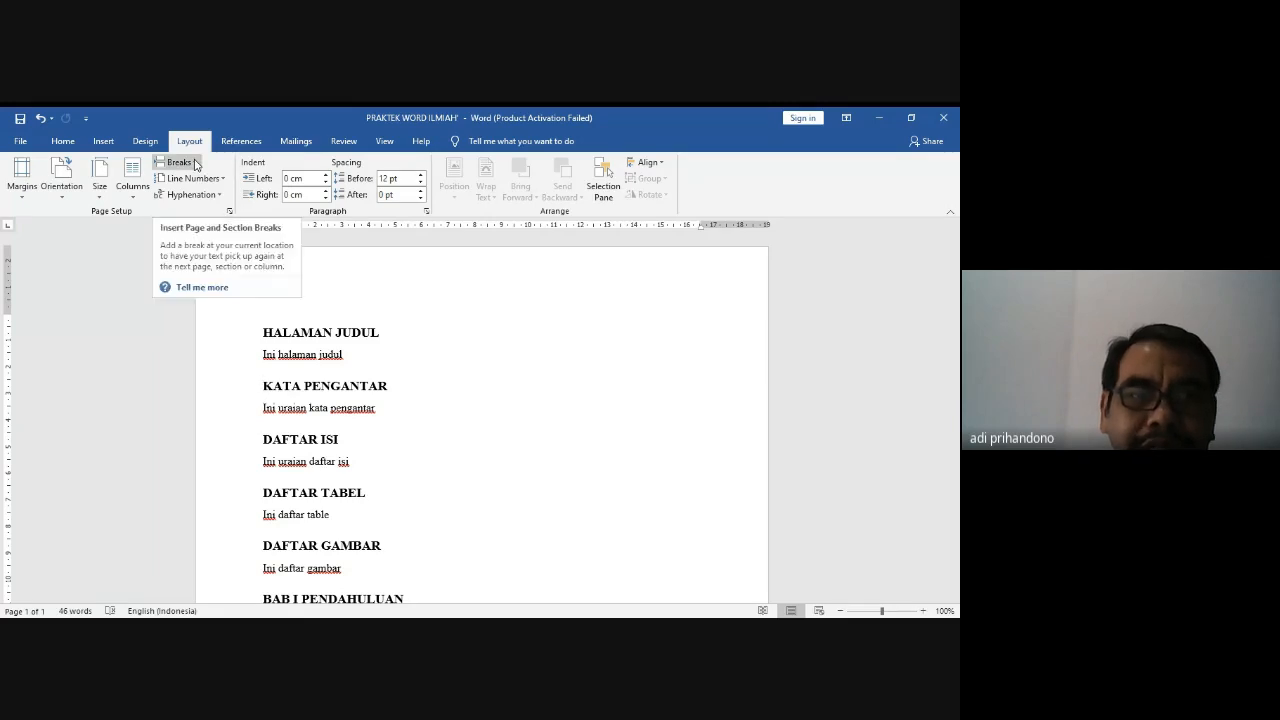
click(195, 165)
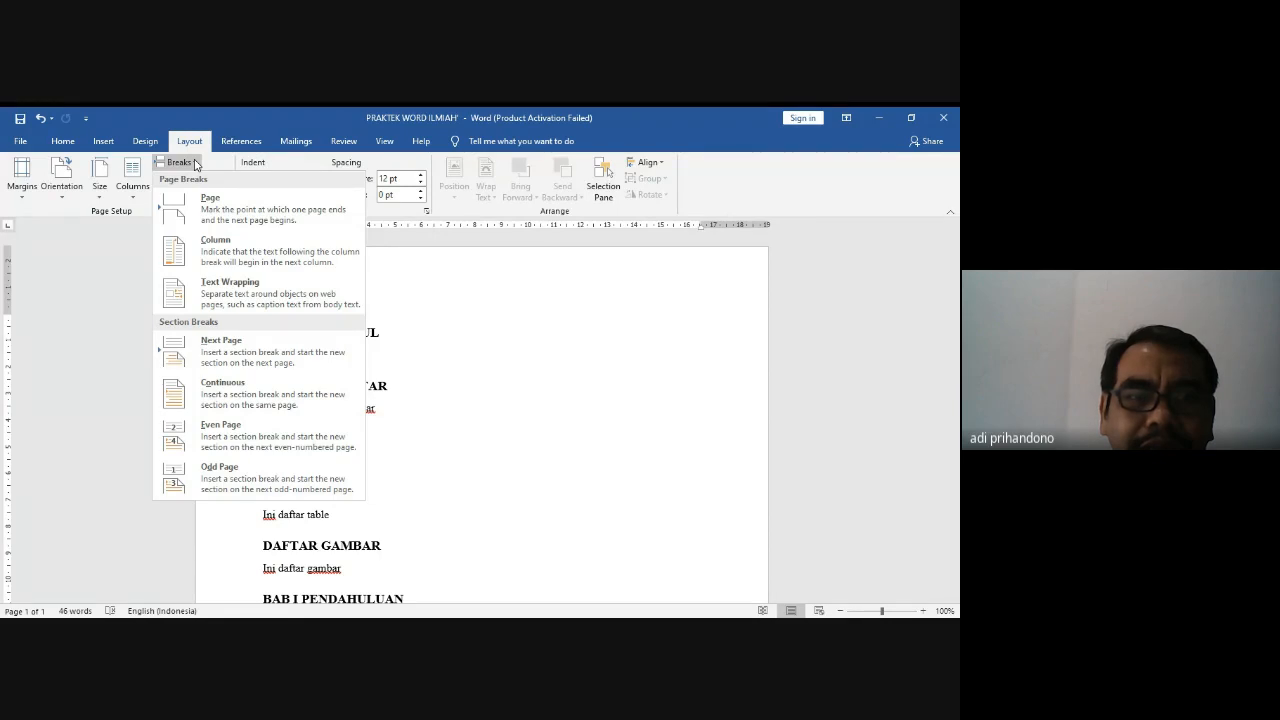
click(233, 215)
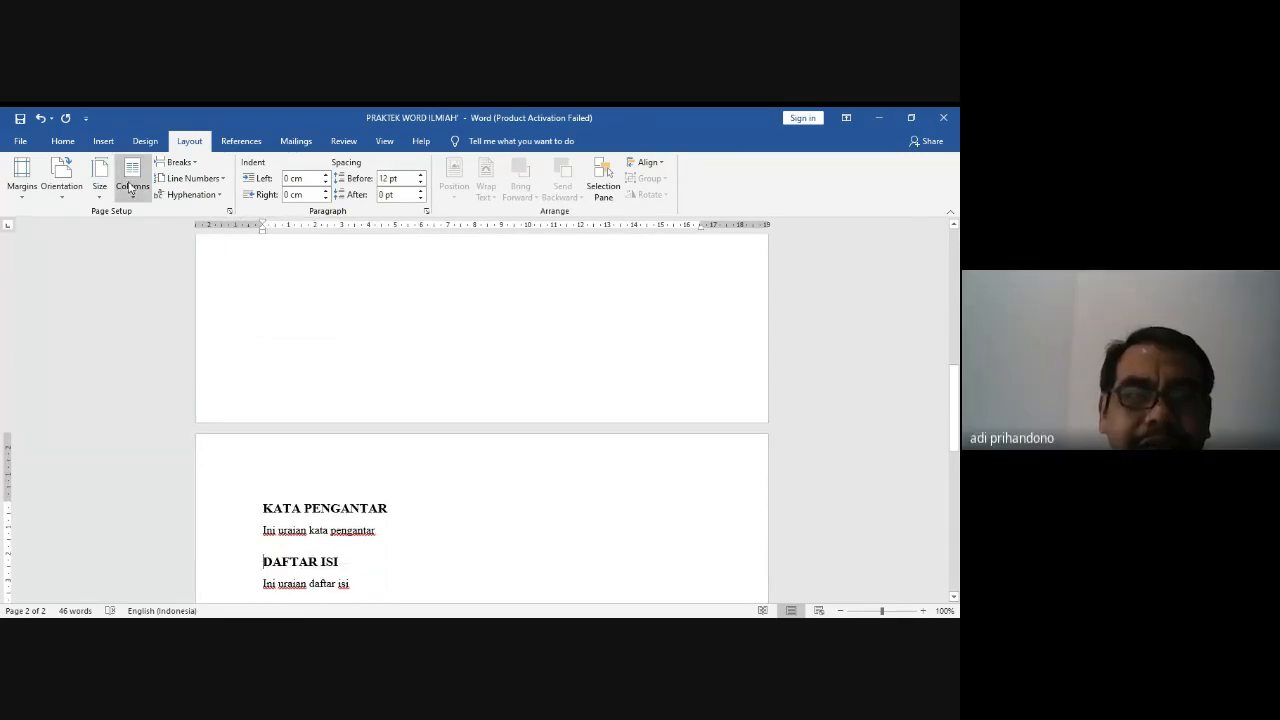
Step: Insert page breaks before the "DAFTAR ISI" and "DAFTAR TABEL" headings
click(190, 163)
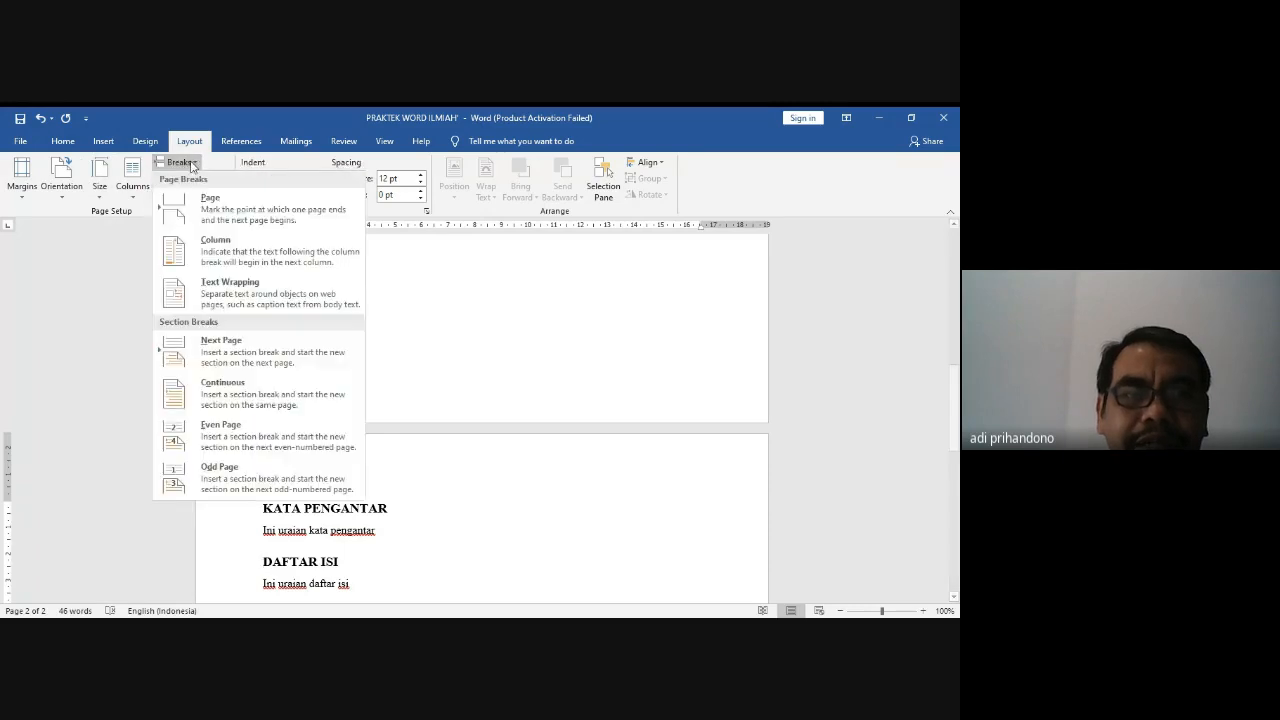
click(236, 206)
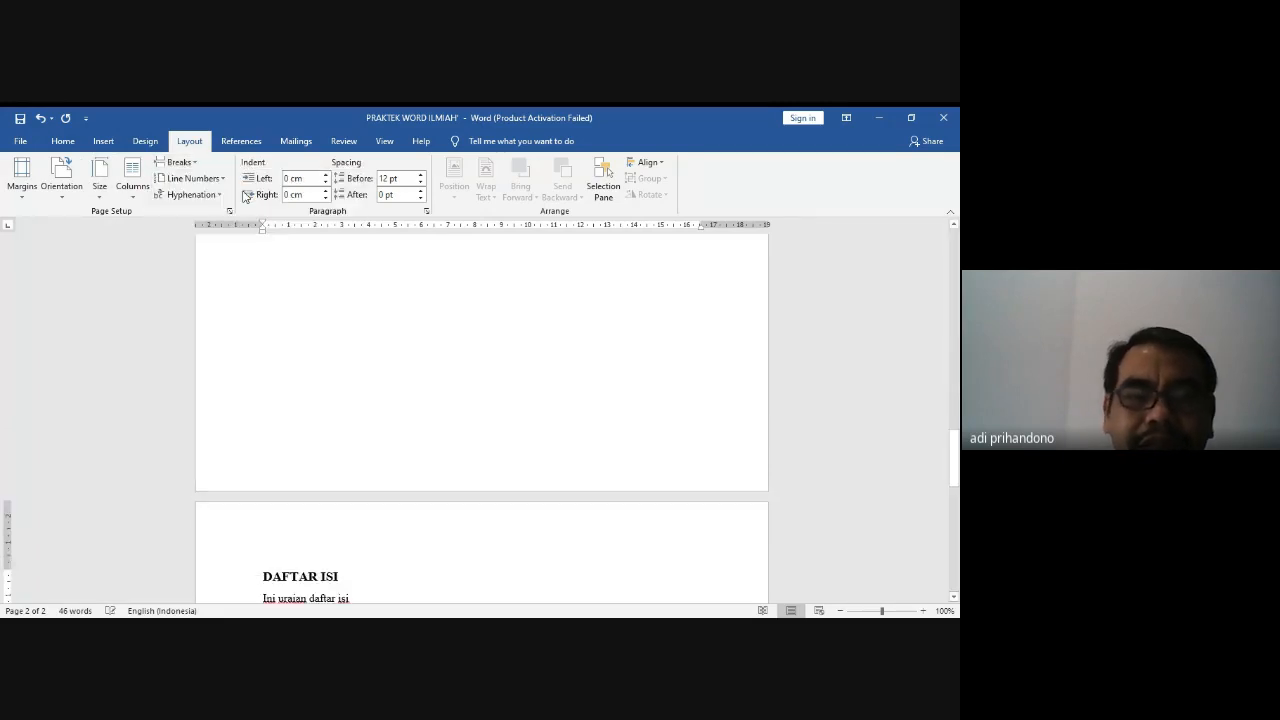
key(Down)
key(Down)
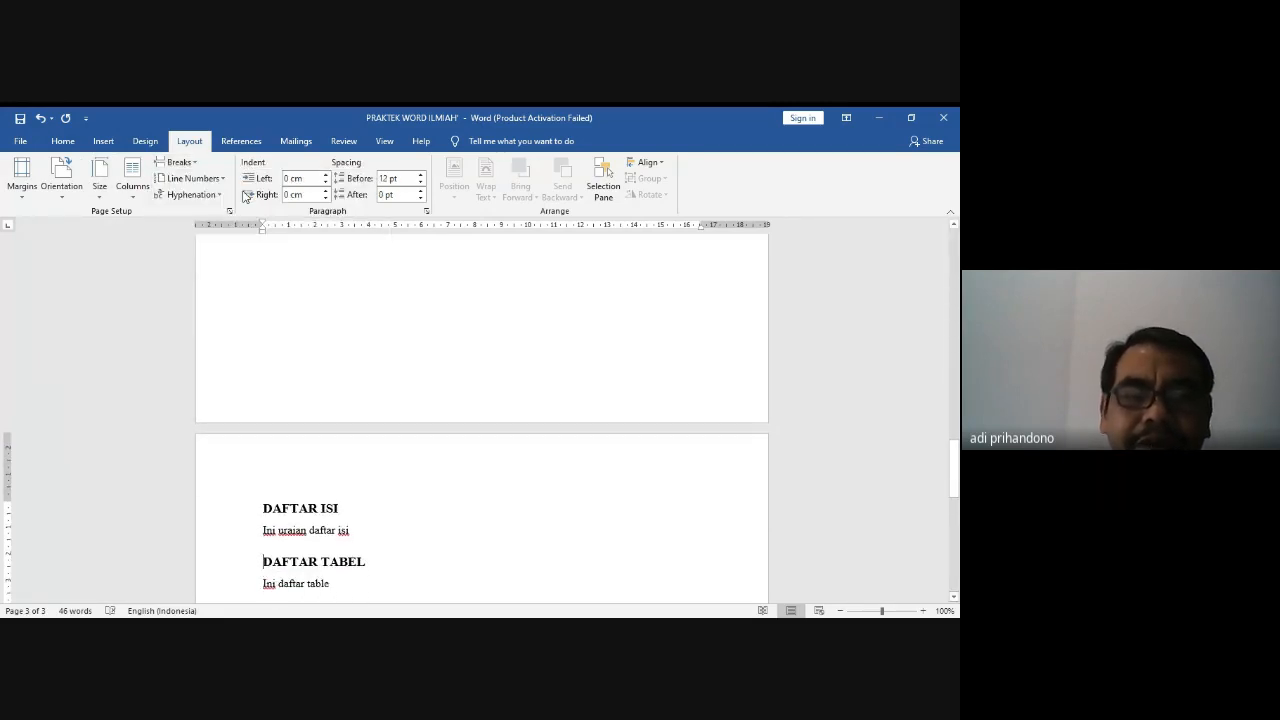
click(192, 163)
click(227, 205)
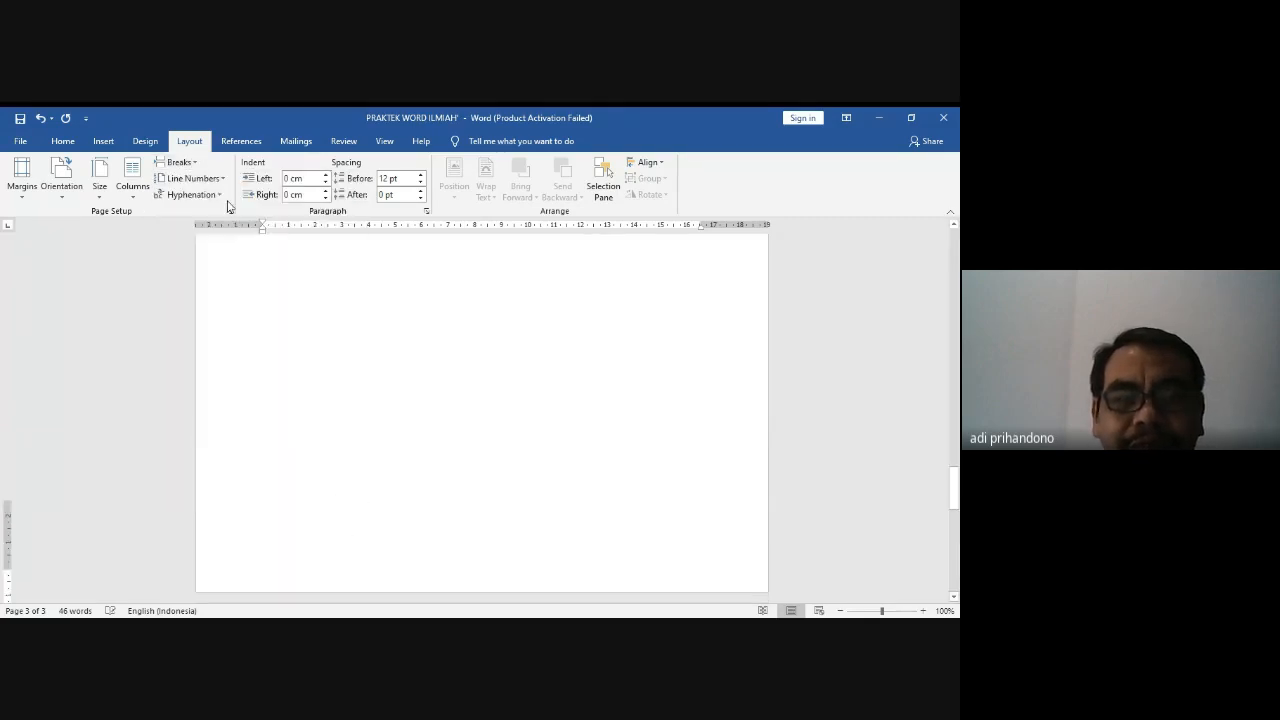
Step: Insert a page break before the "DAFTAR GAMBAR" heading
key(Up)
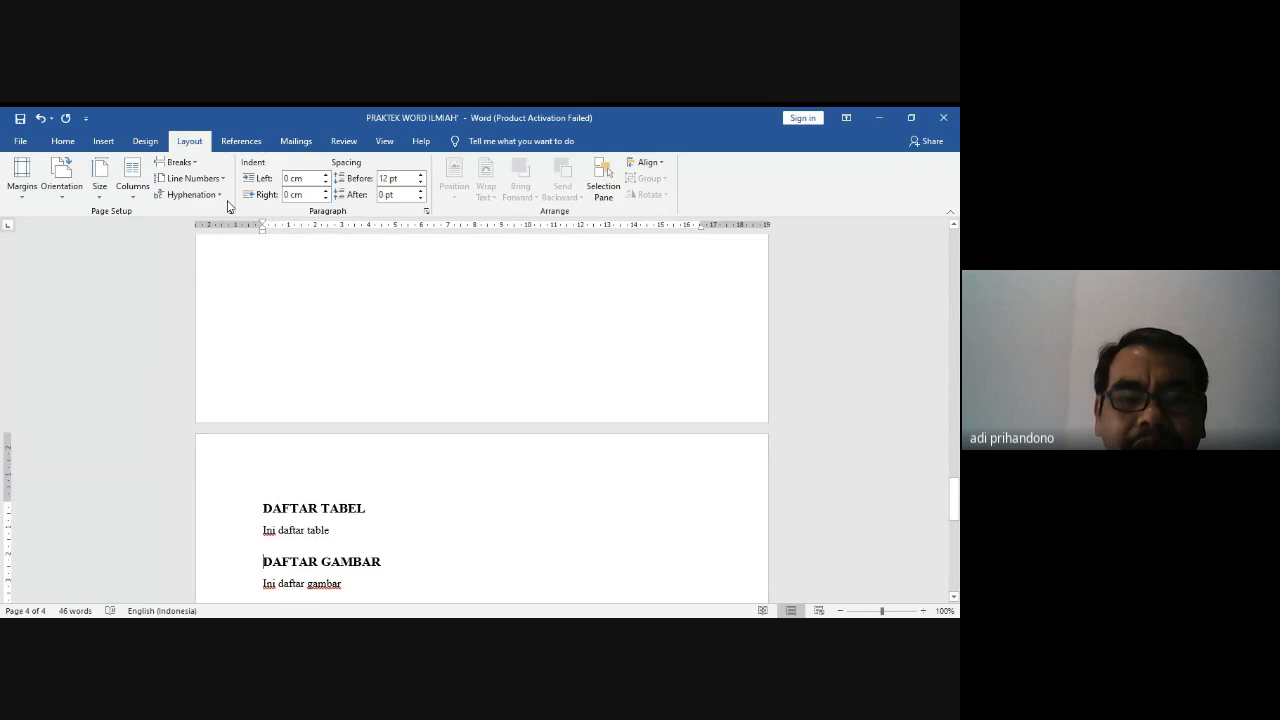
click(180, 162)
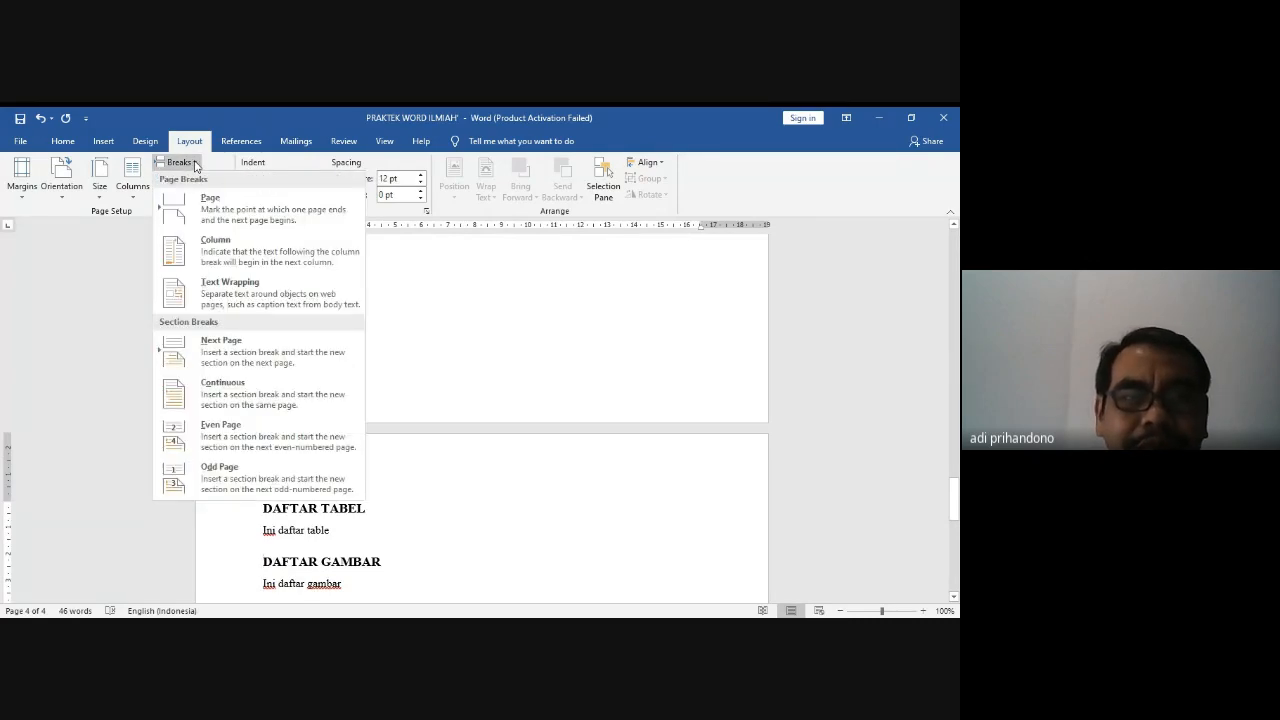
click(214, 204)
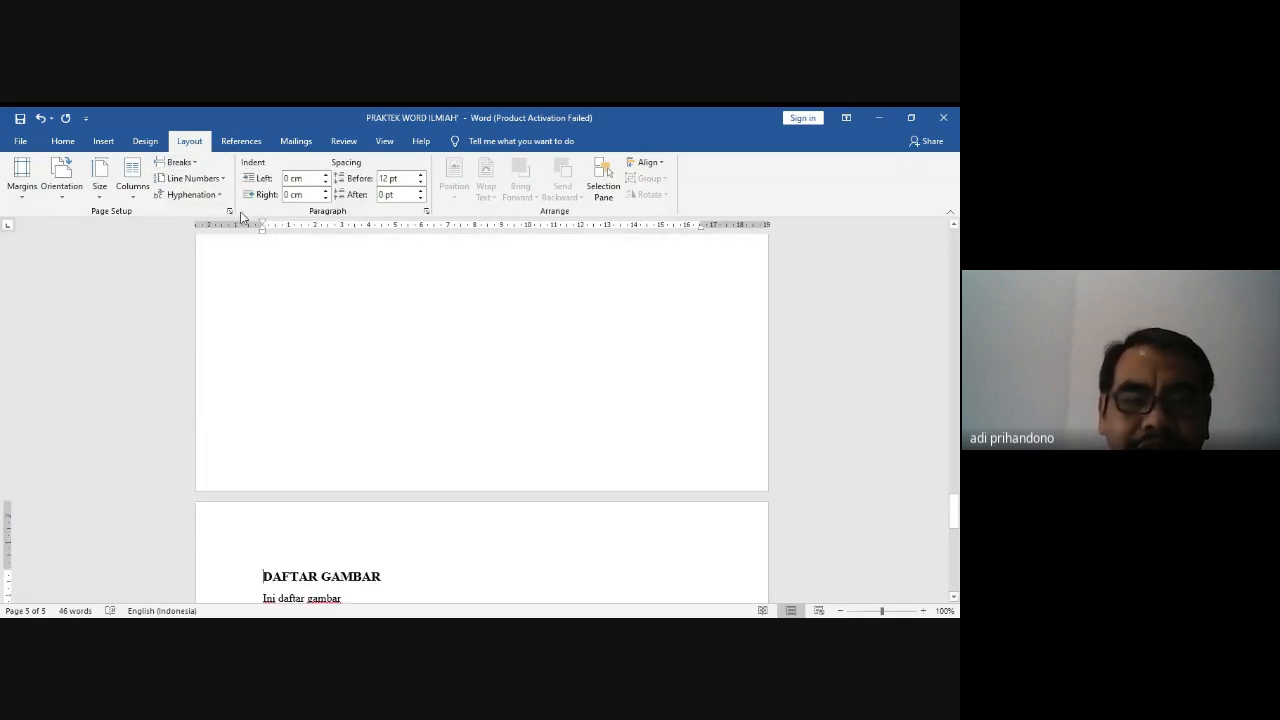
Step: Insert a Next Page section break before "BAB I PENDAHULUAN" to separate the front matter from the chapters
key(Down)
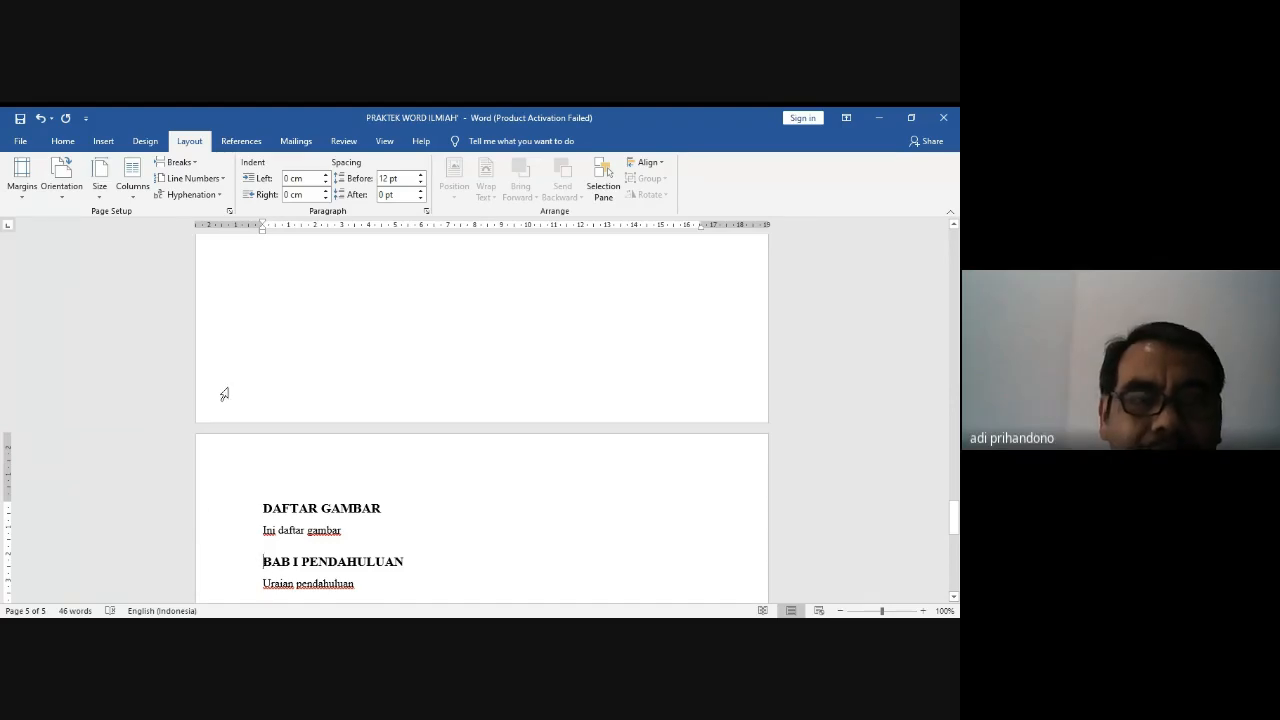
click(196, 165)
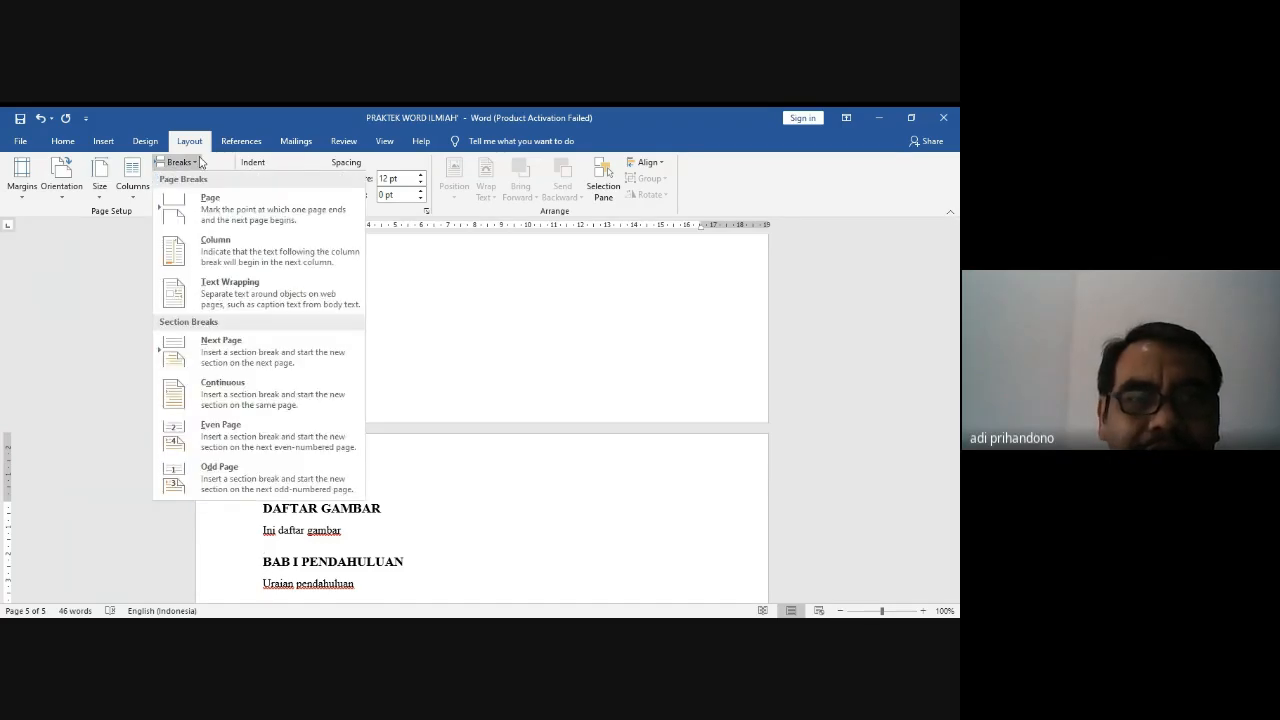
click(282, 353)
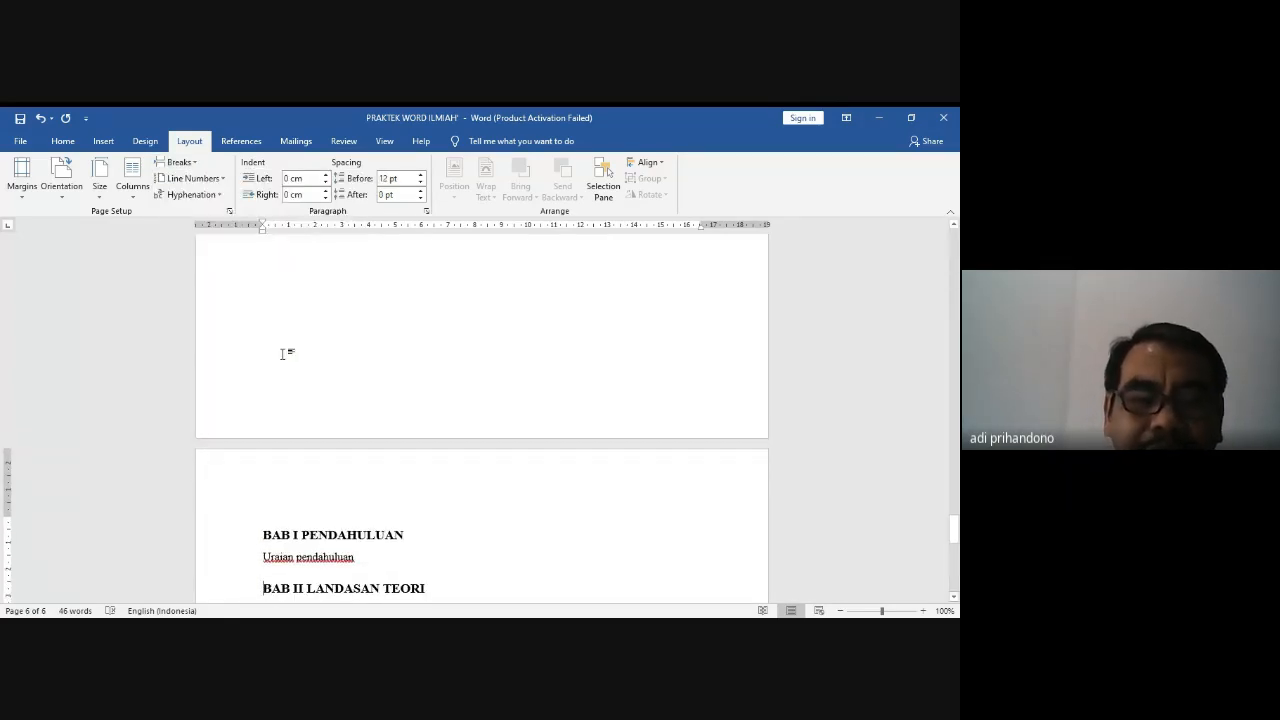
Step: Insert page breaks before the "BAB II LANDASAN TEORI" and "BAB III METODE PENELITIAN" headings
click(197, 167)
click(235, 212)
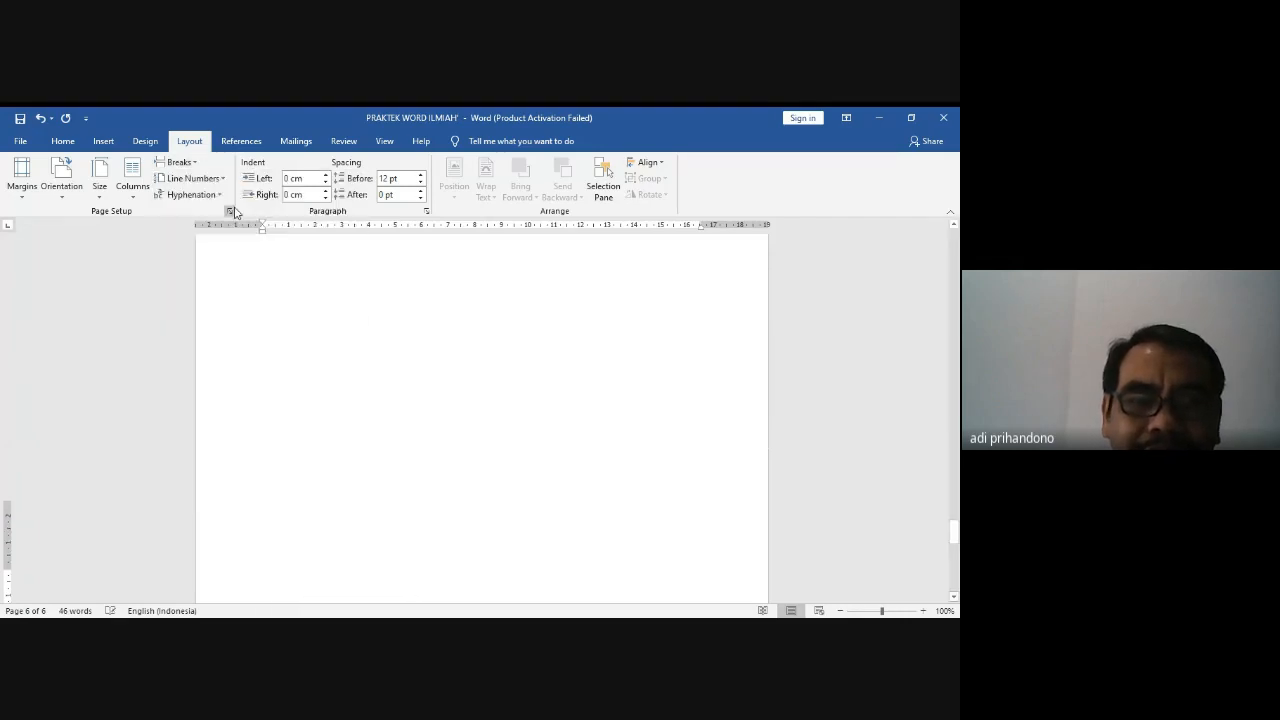
key(Down)
key(Down)
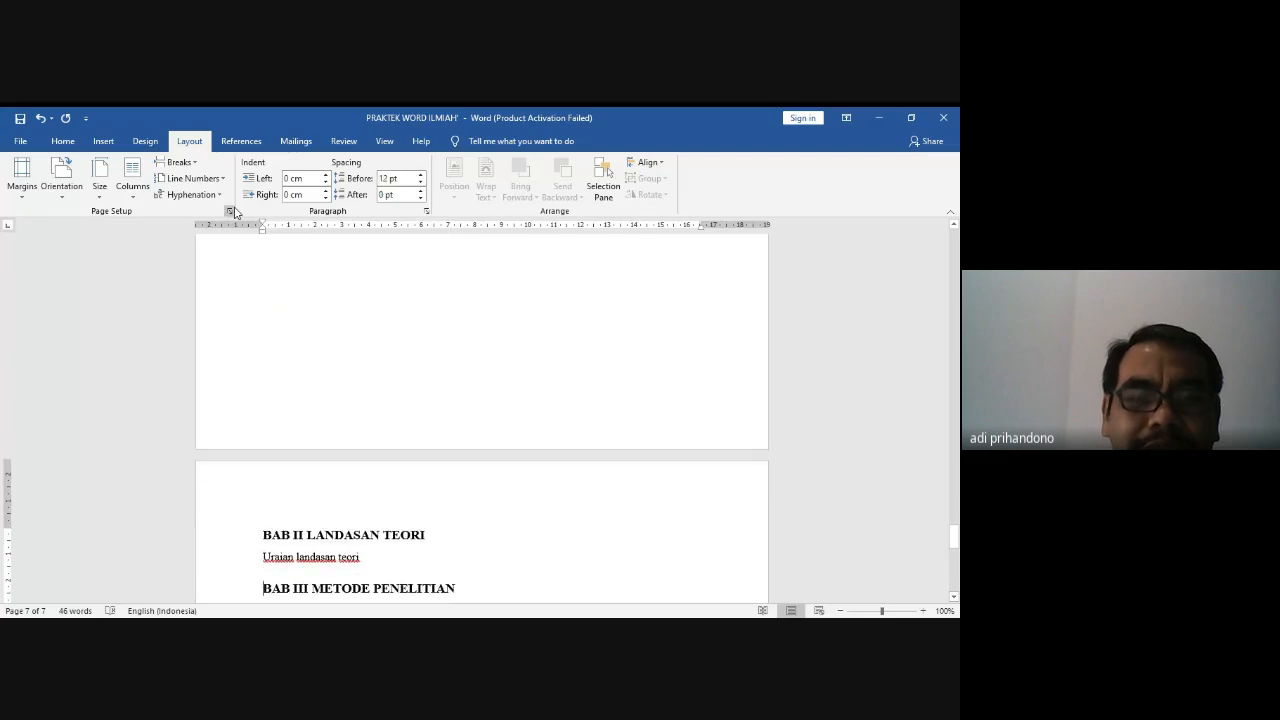
click(198, 162)
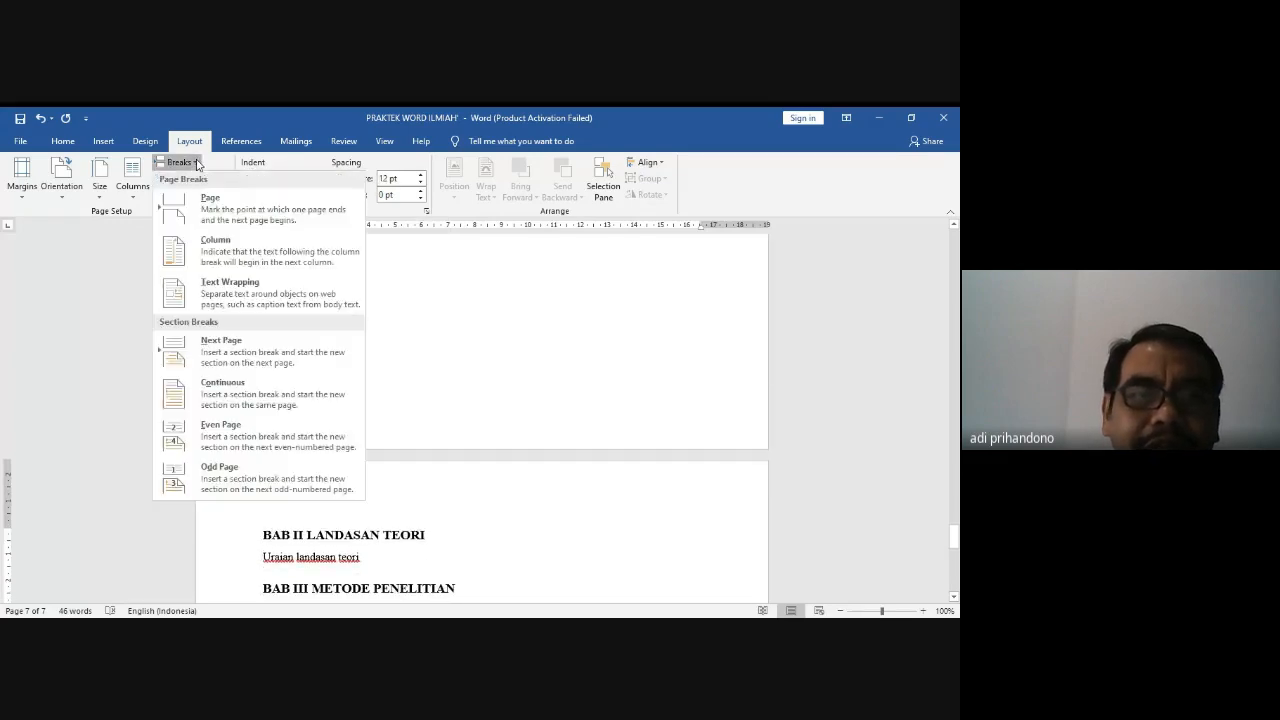
click(222, 206)
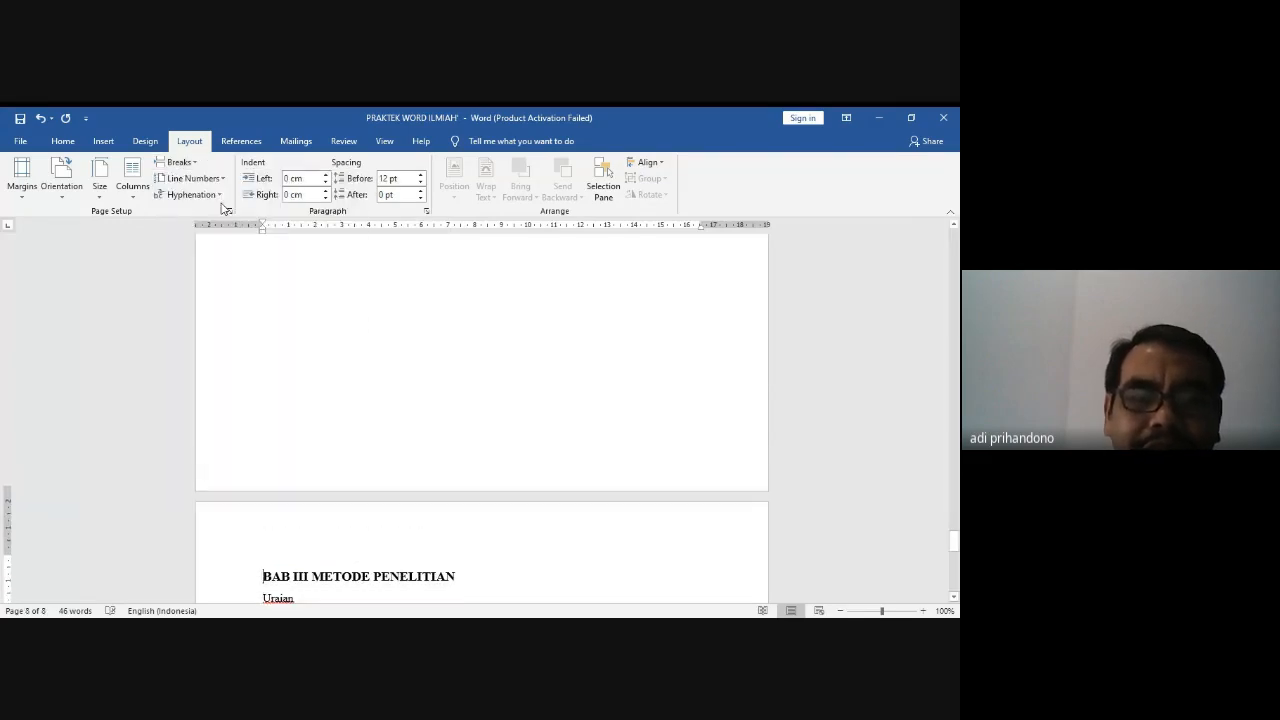
Step: Insert a page break before the "DAFTAR PUSTAKA" heading
key(Down)
key(Down)
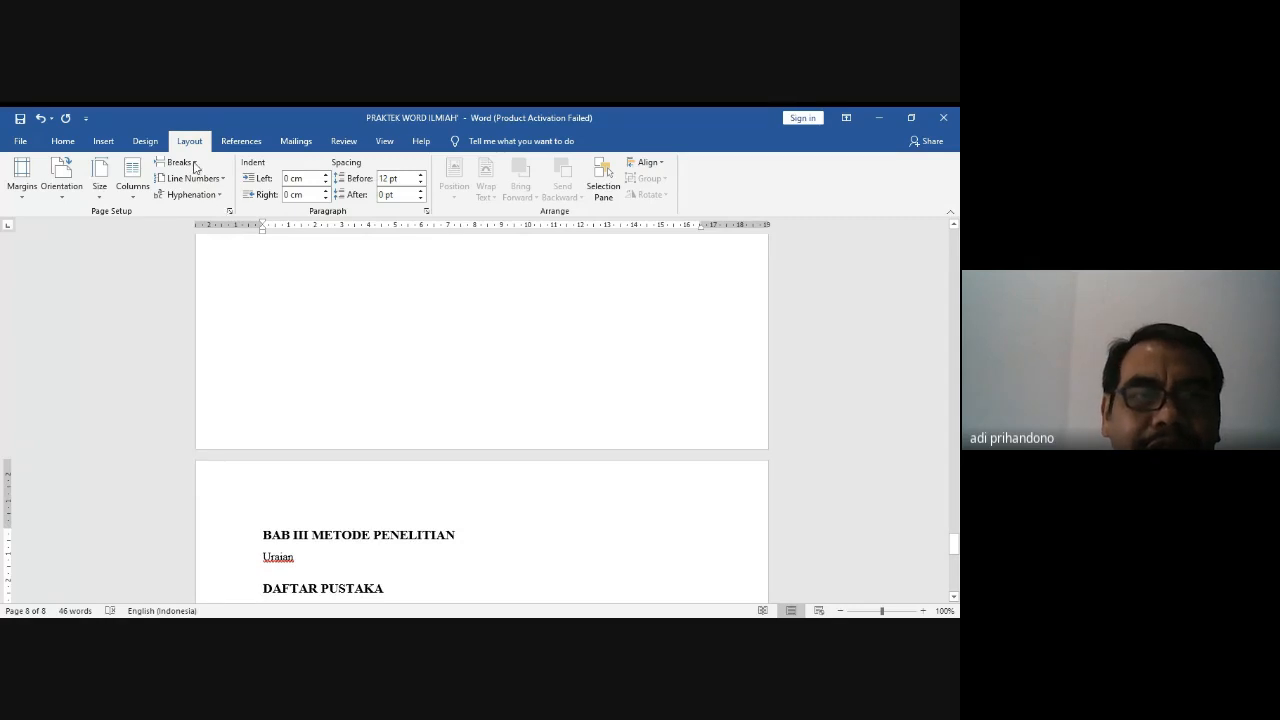
click(197, 163)
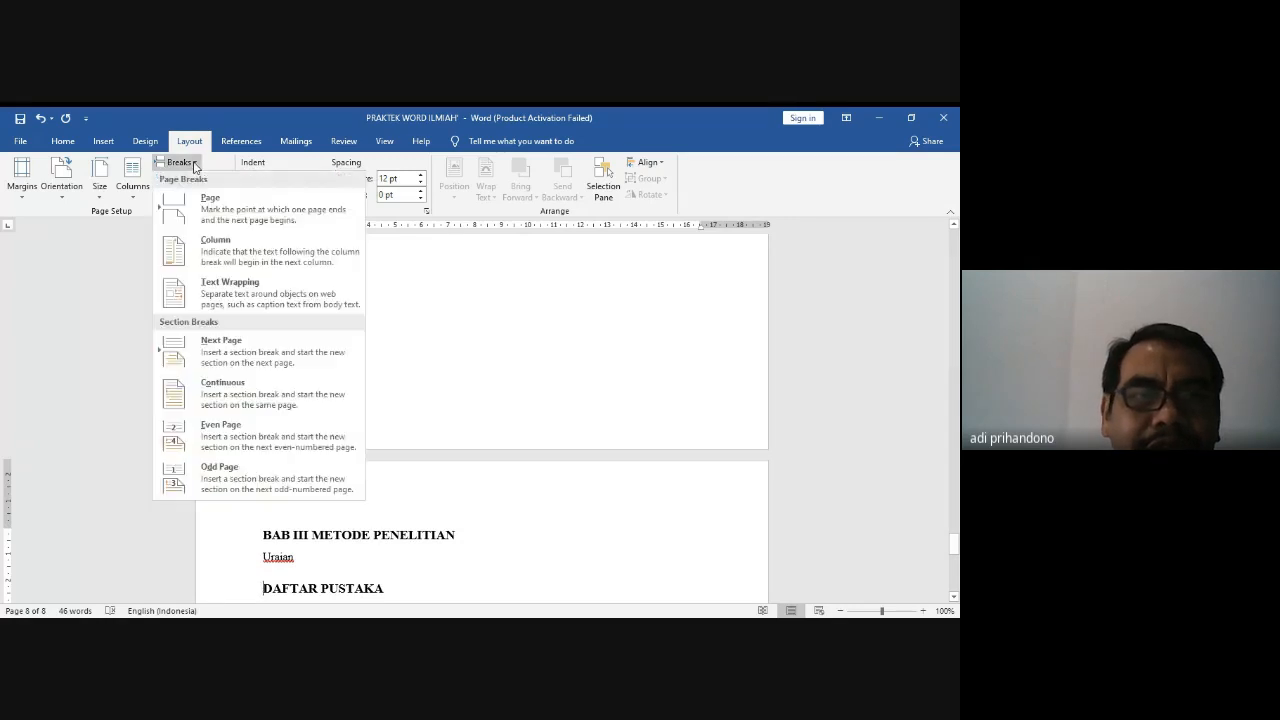
click(222, 207)
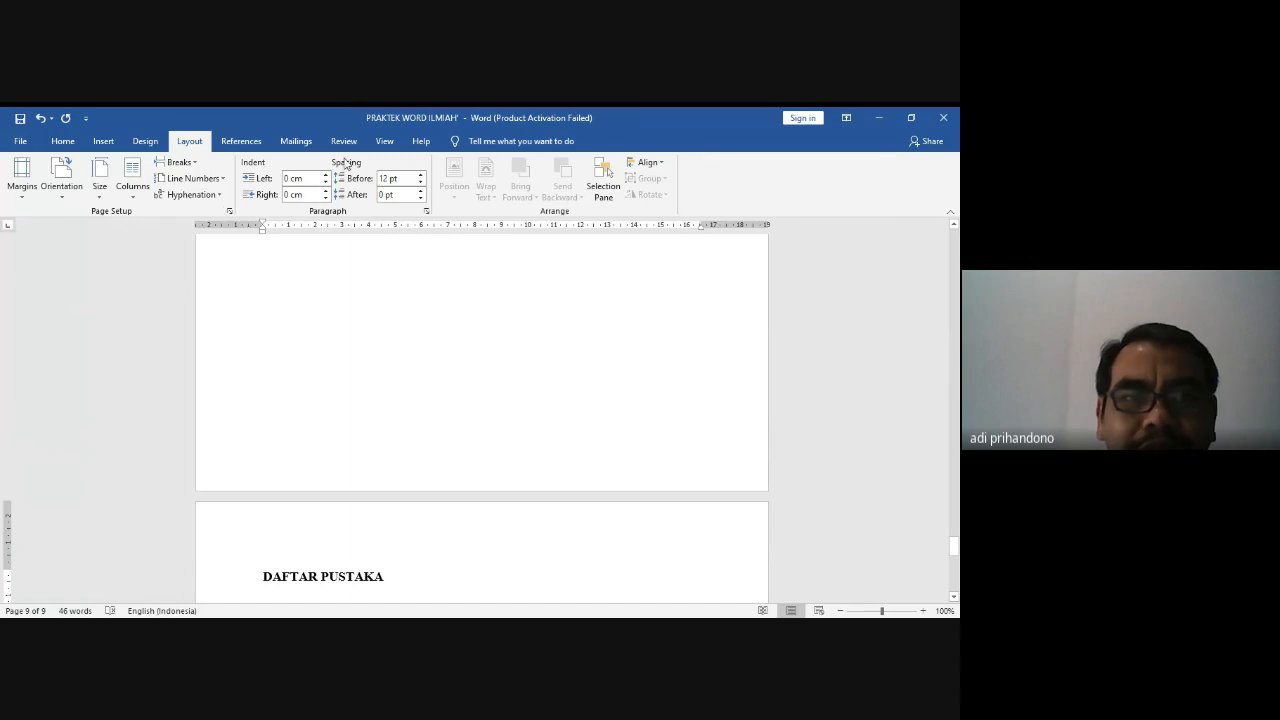
Step: Show the Navigation pane with the document's headings and make the pane narrower
click(386, 143)
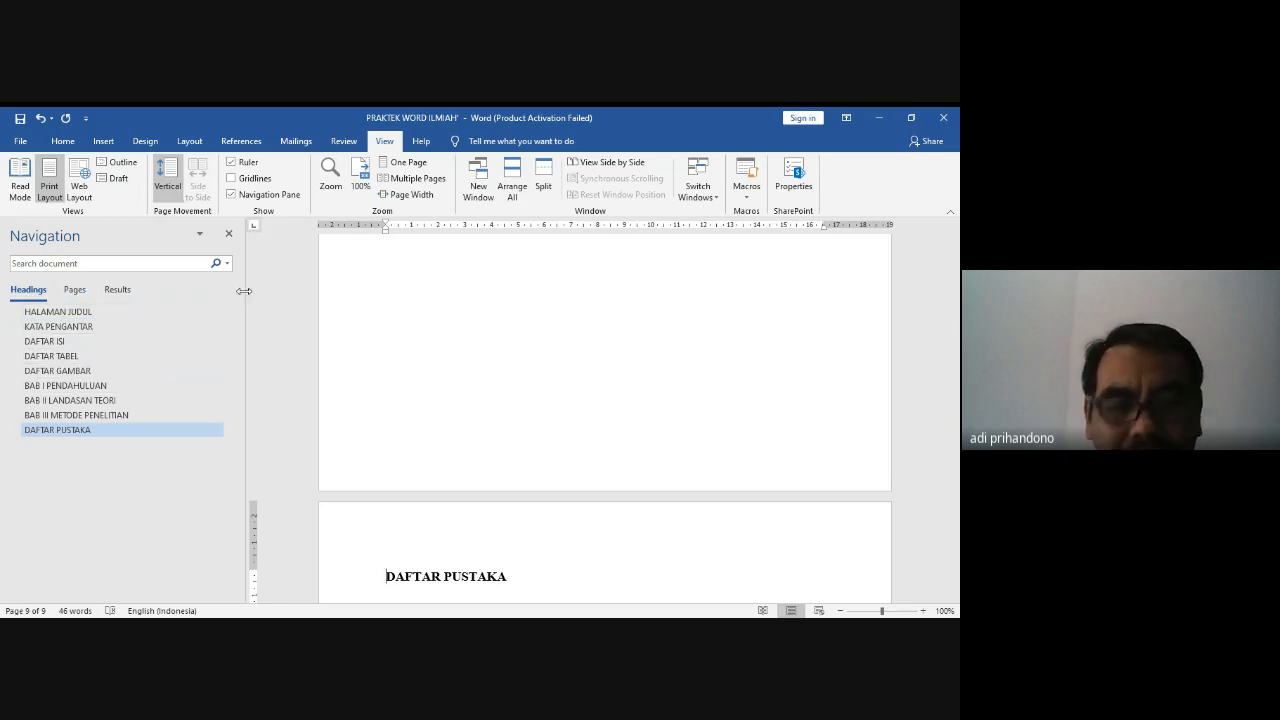
drag(244, 291, 197, 298)
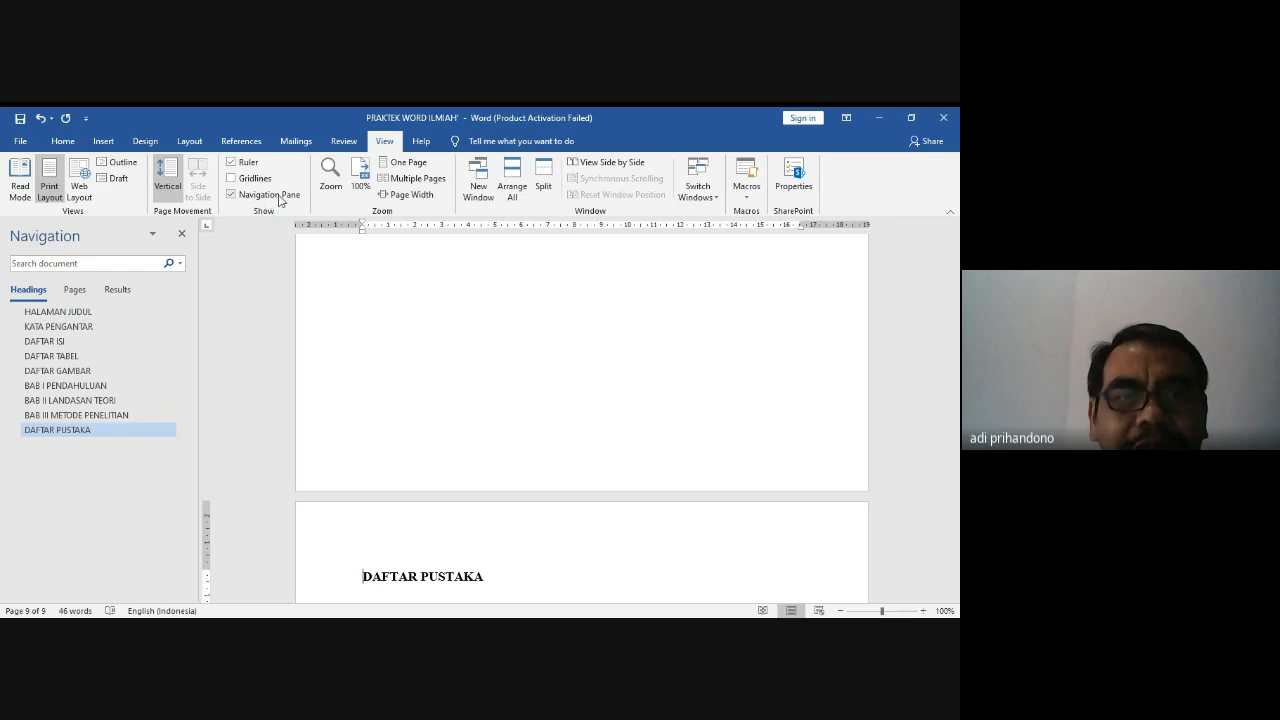
click(404, 330)
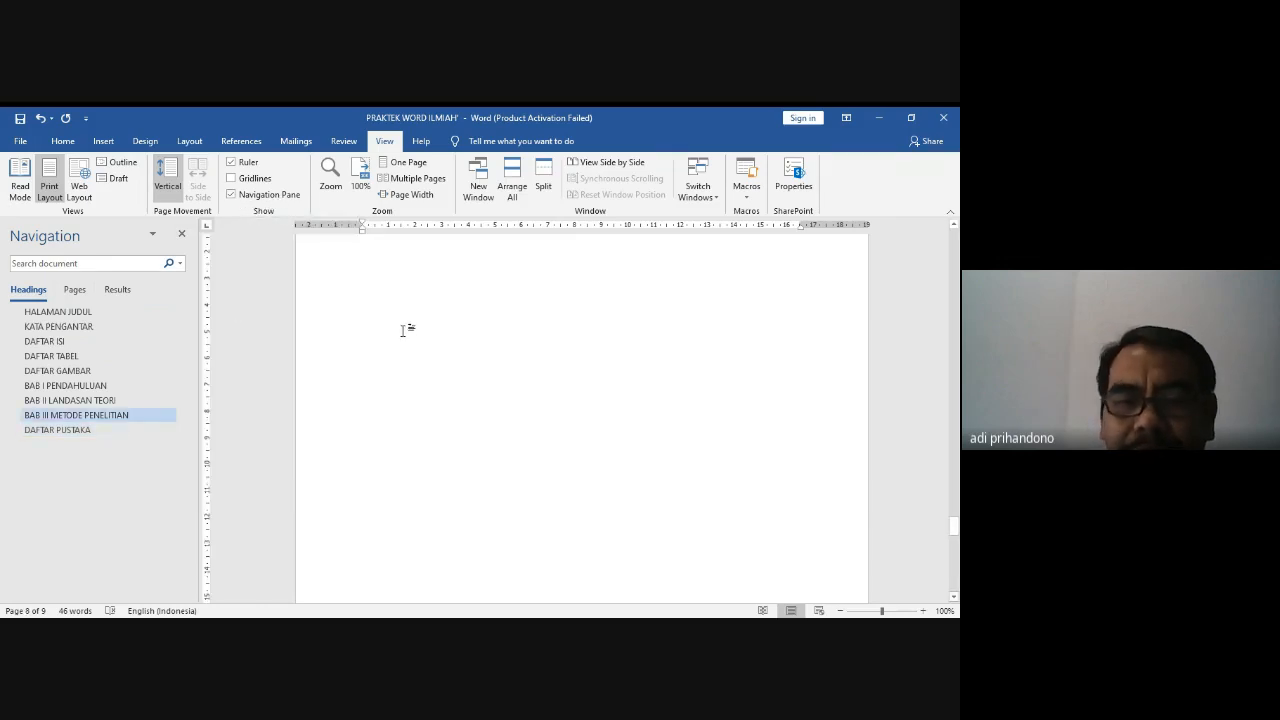
Step: Insert the built-in Banded footer, starting from the "HALAMAN JUDUL" page at the beginning of the document
key(ctrl+Home)
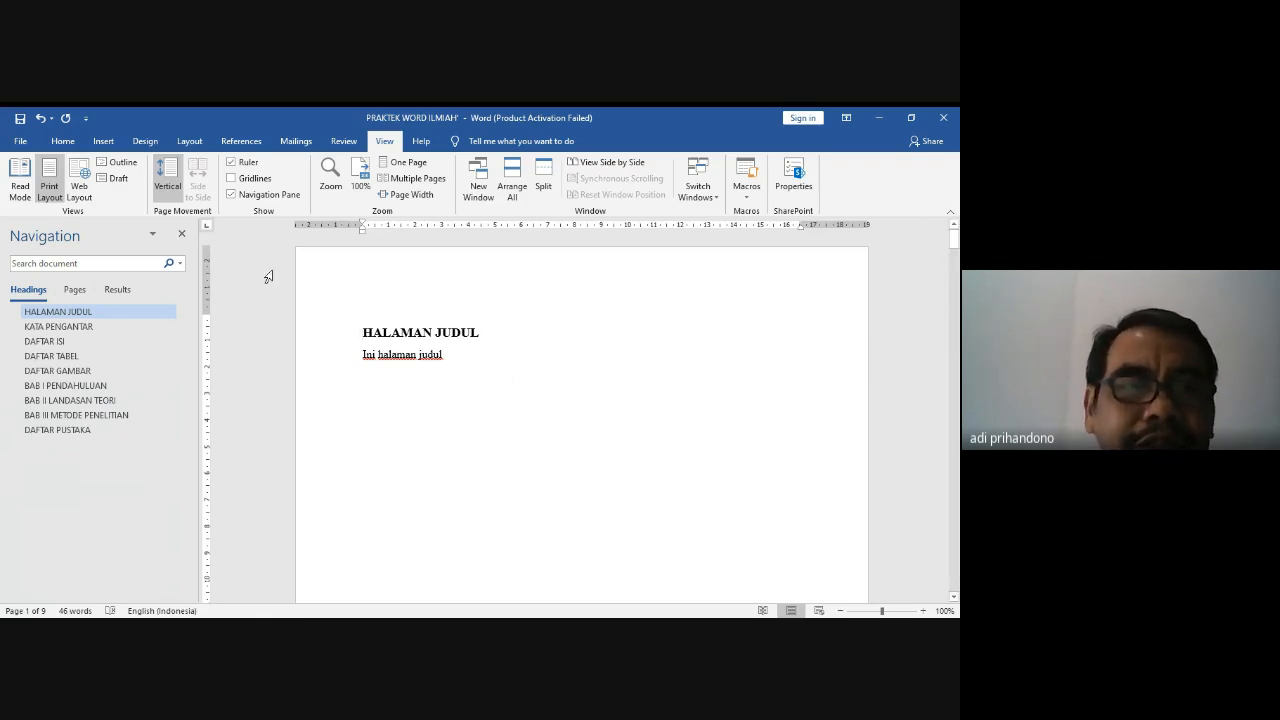
click(108, 146)
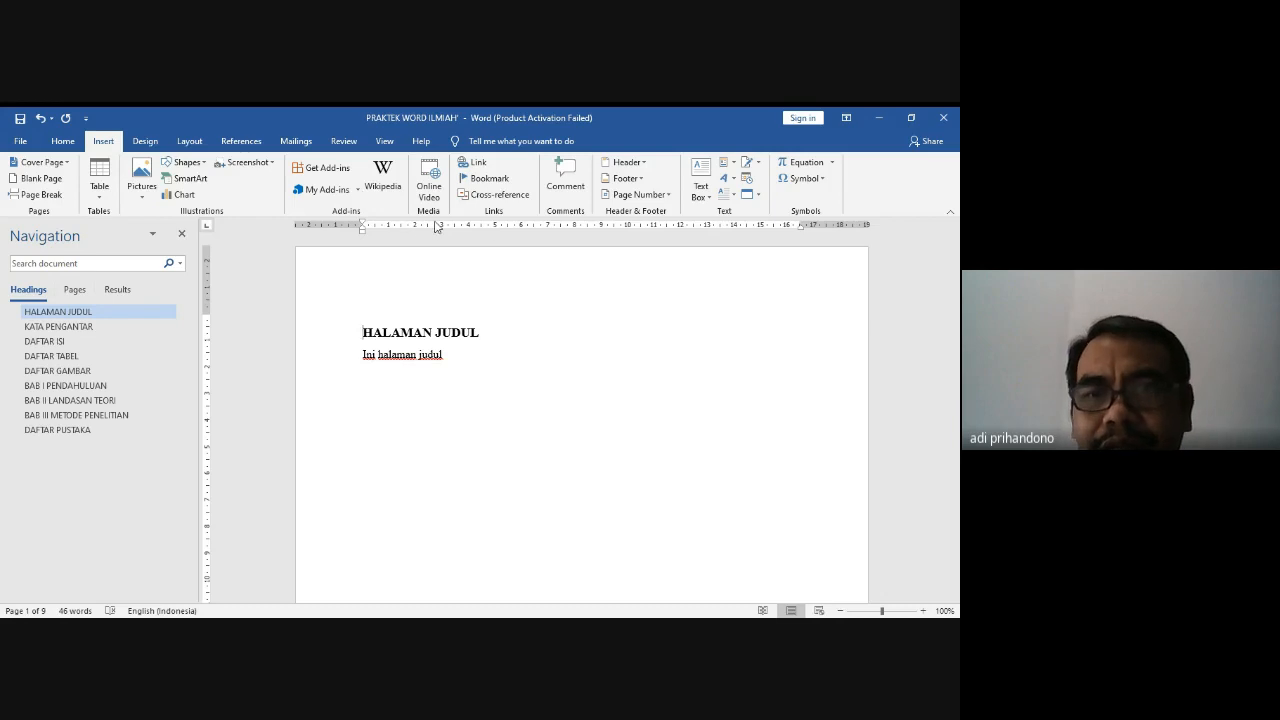
click(628, 179)
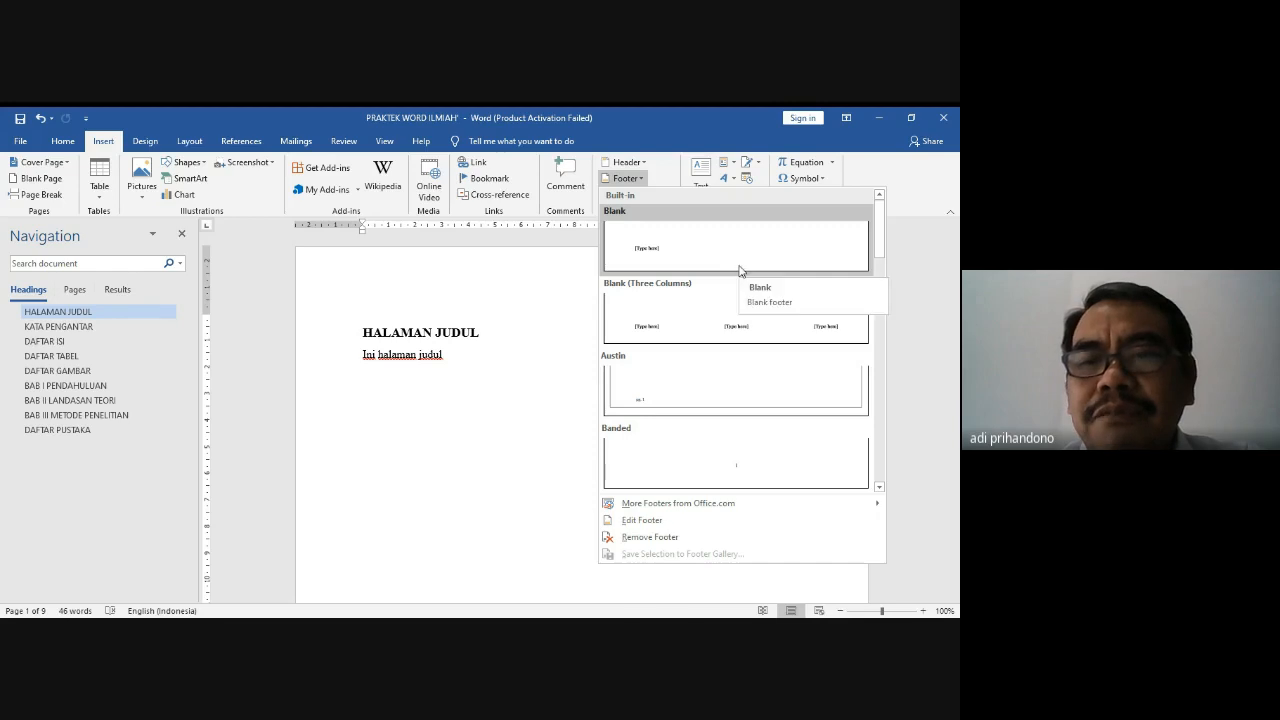
click(740, 471)
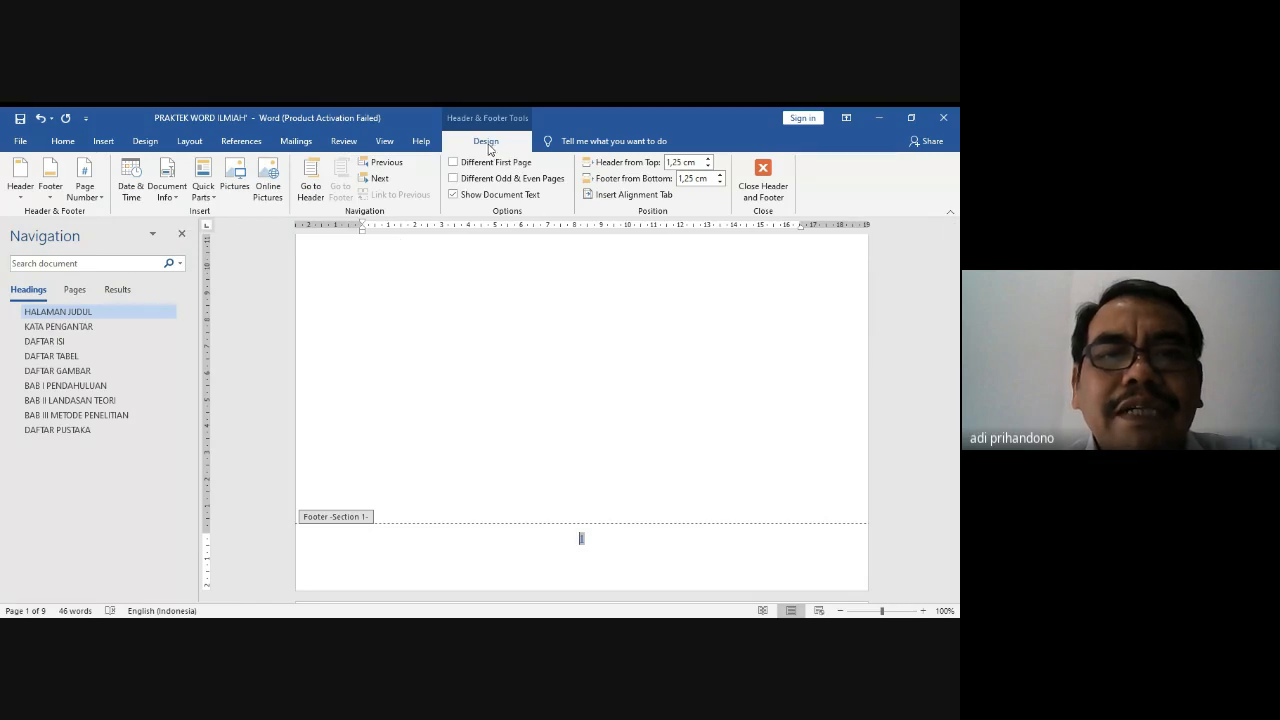
Step: Format the Section 1 page numbers as i, ii, iii and have them start at i
click(84, 192)
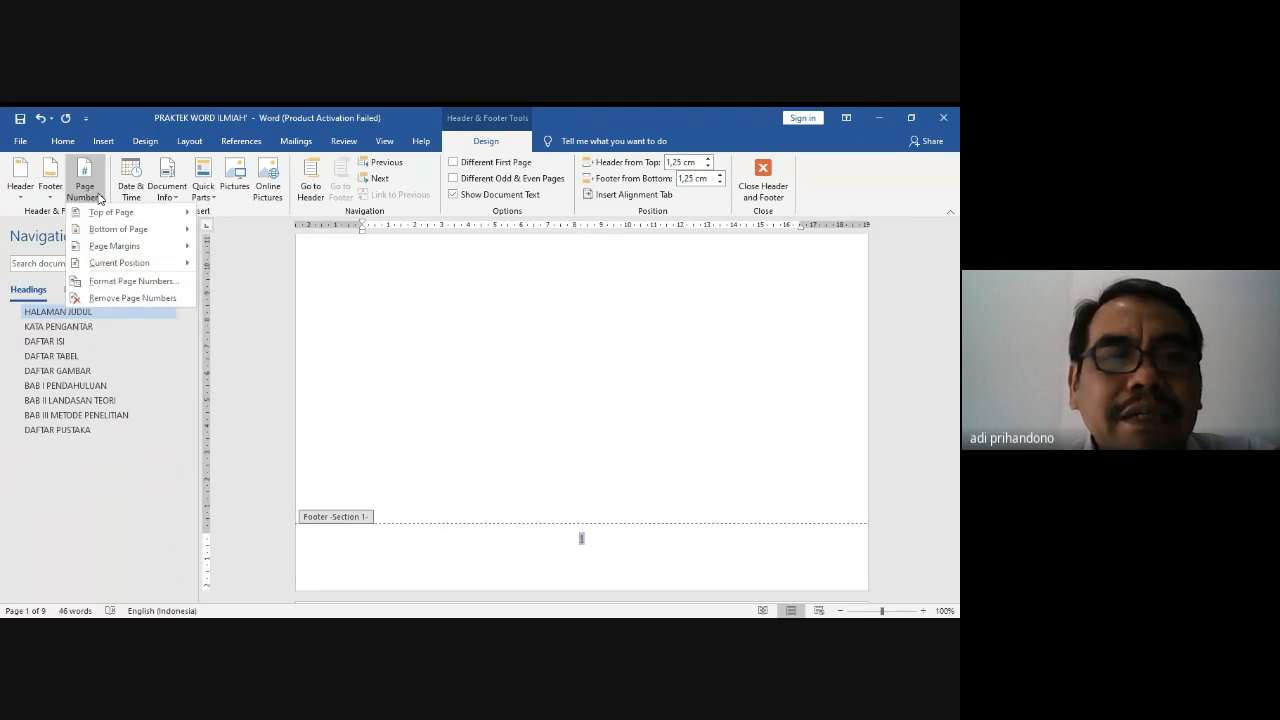
mouse_move(133, 234)
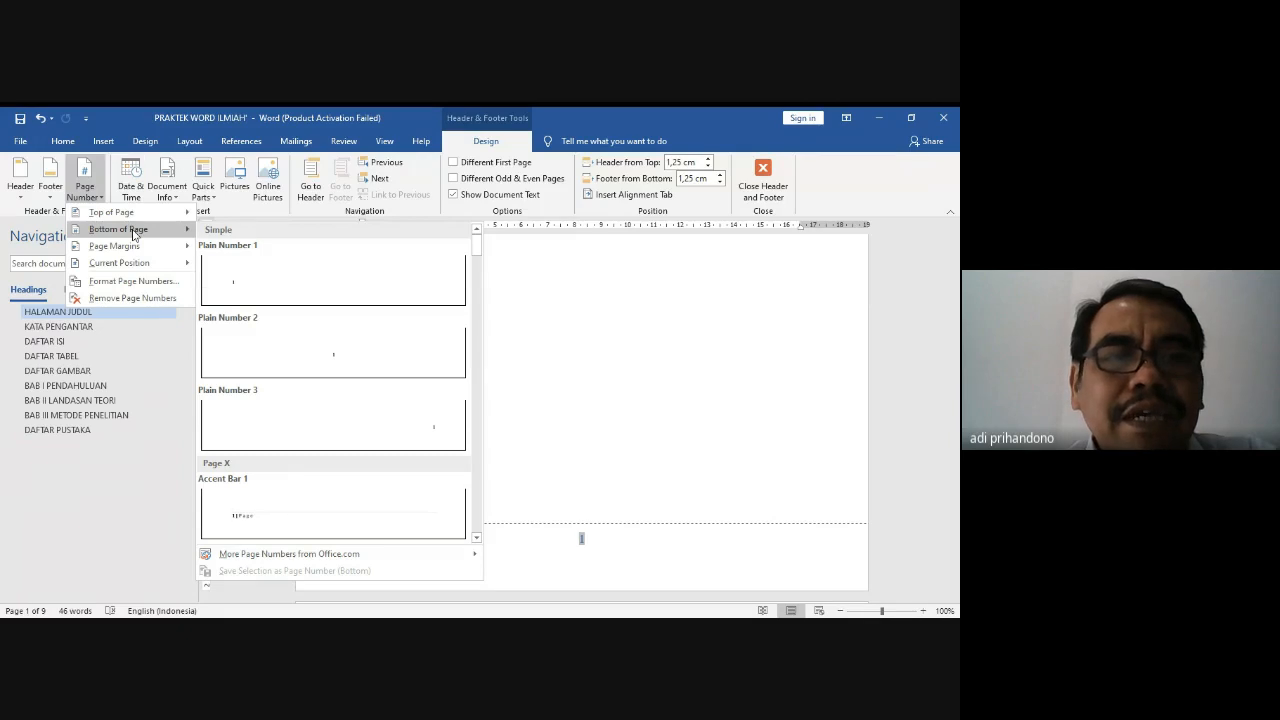
click(130, 283)
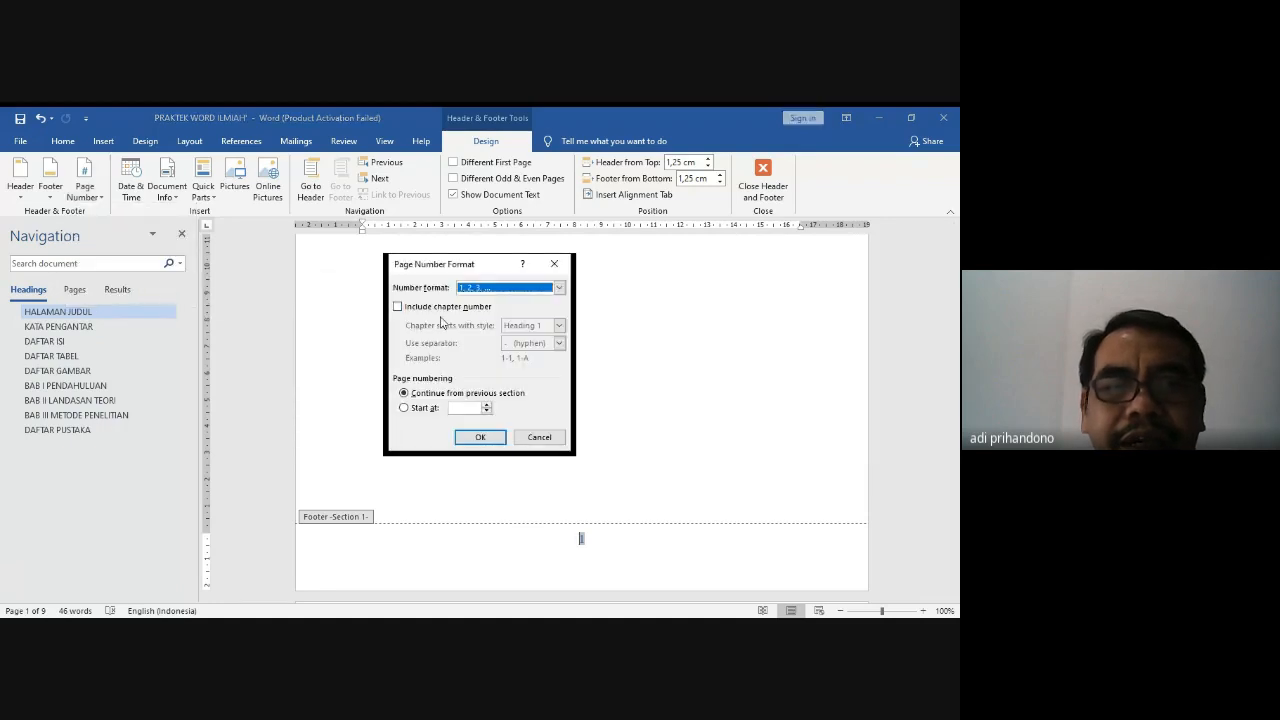
click(560, 289)
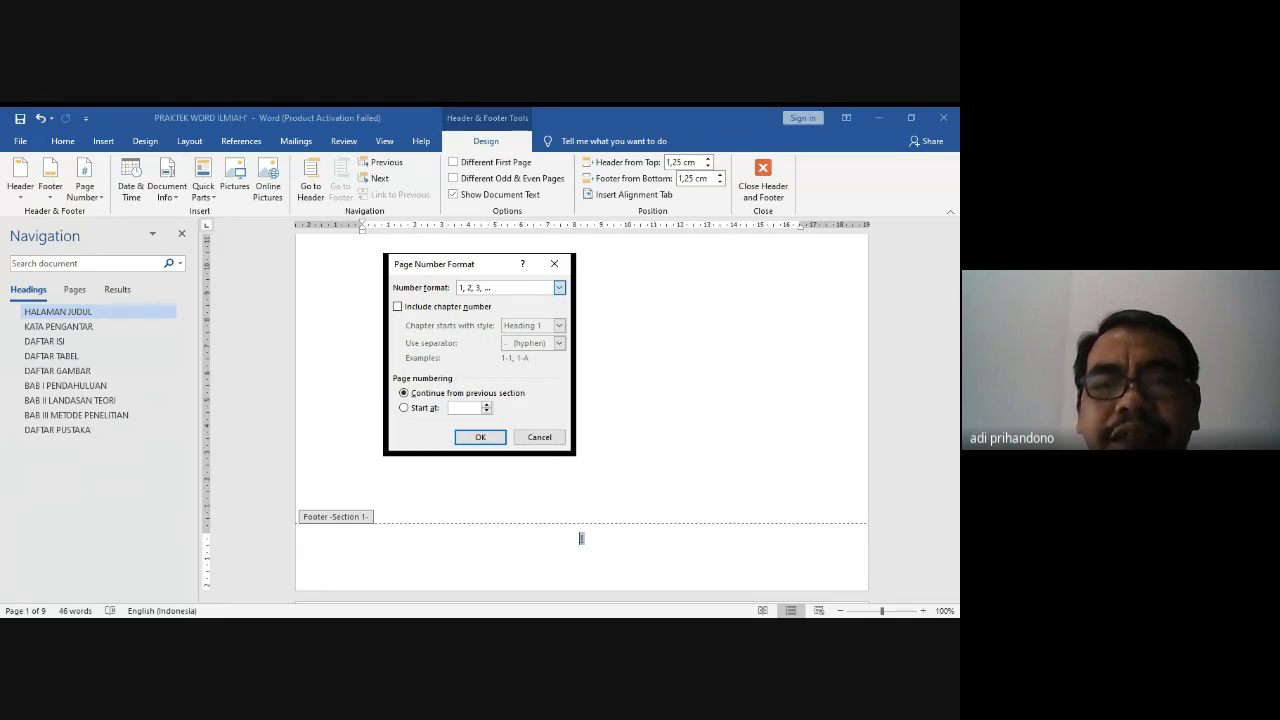
click(535, 343)
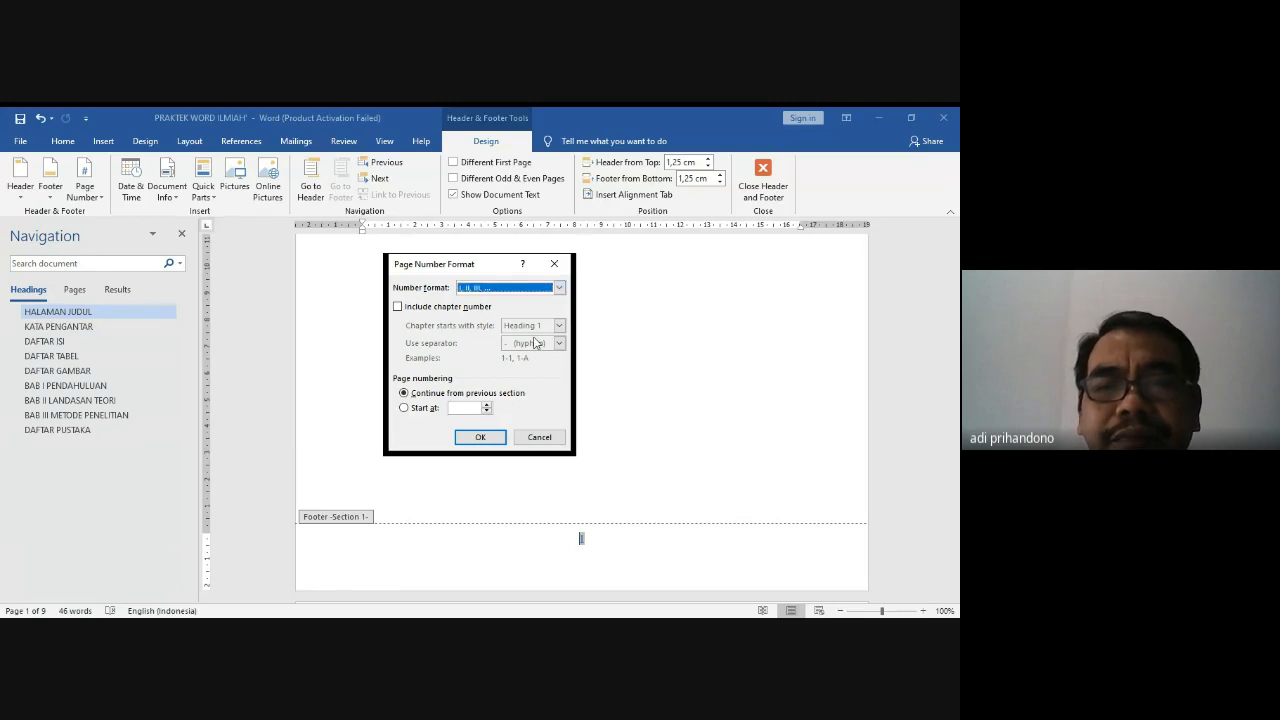
click(419, 409)
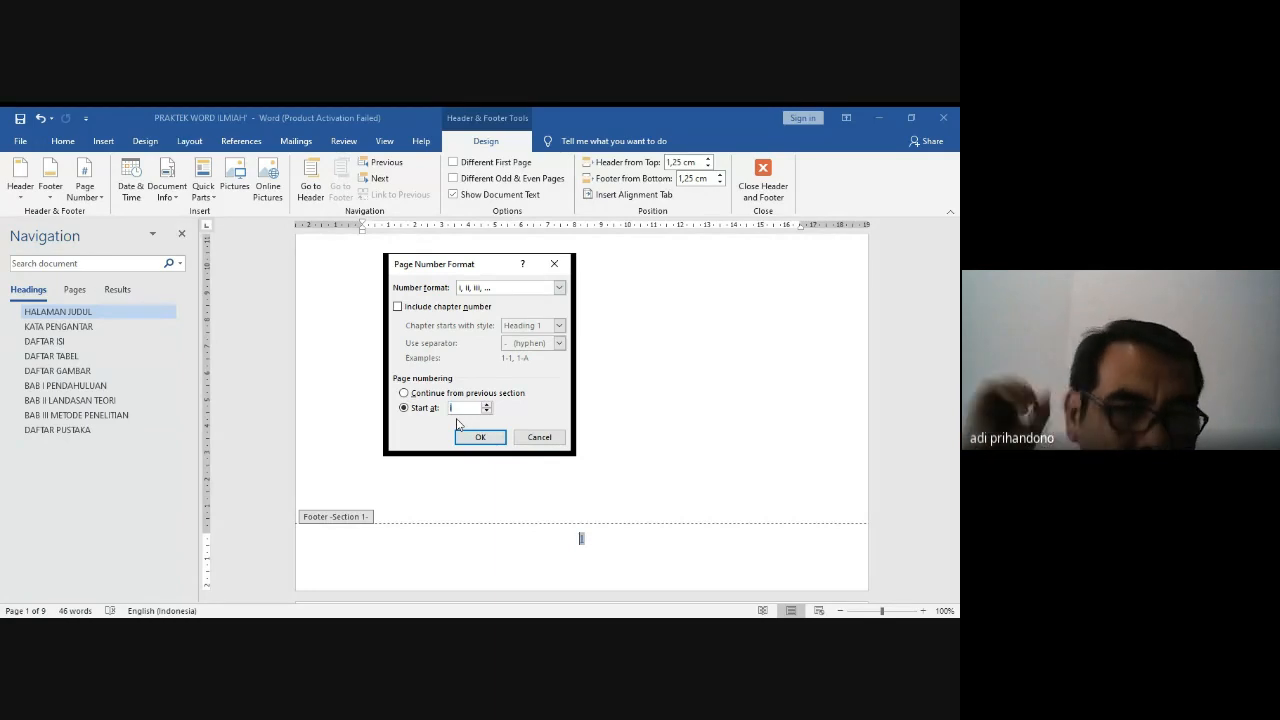
click(482, 438)
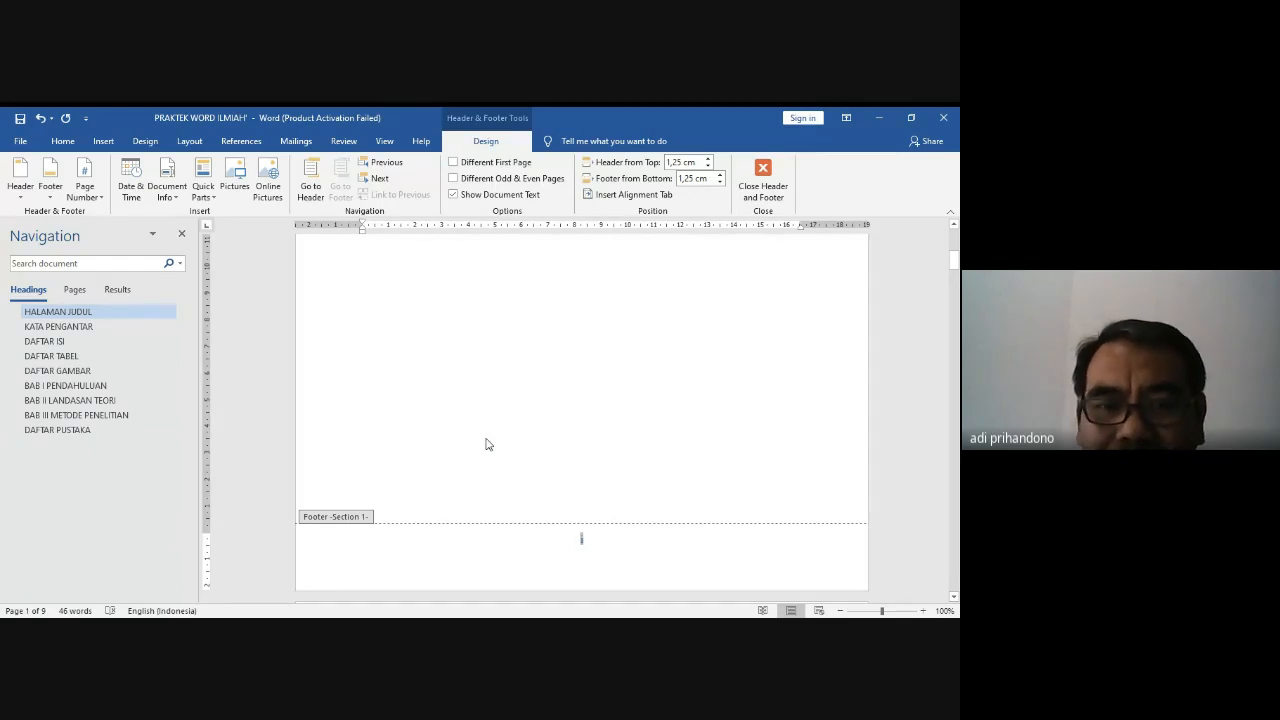
Step: Review the footer page numbers from the front matter through the "BAB I PENDAHULUAN" and "BAB II LANDASAN TEORI" pages
key(Down)
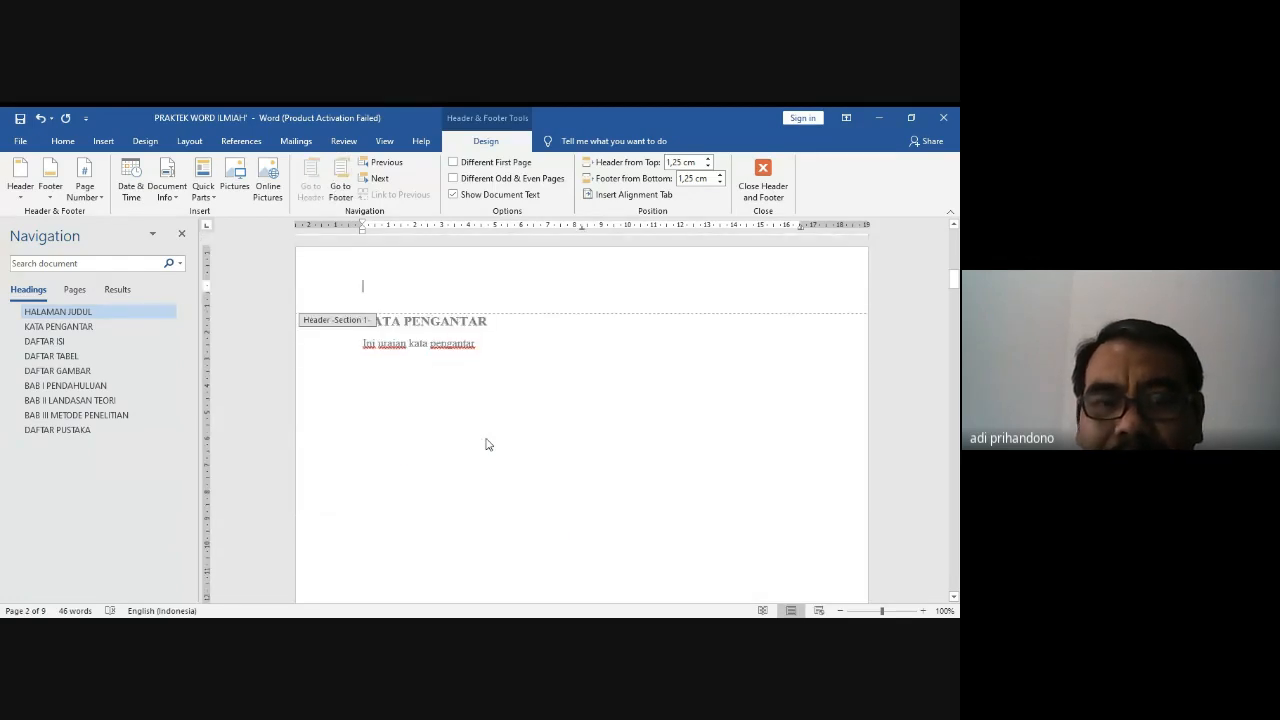
key(Down)
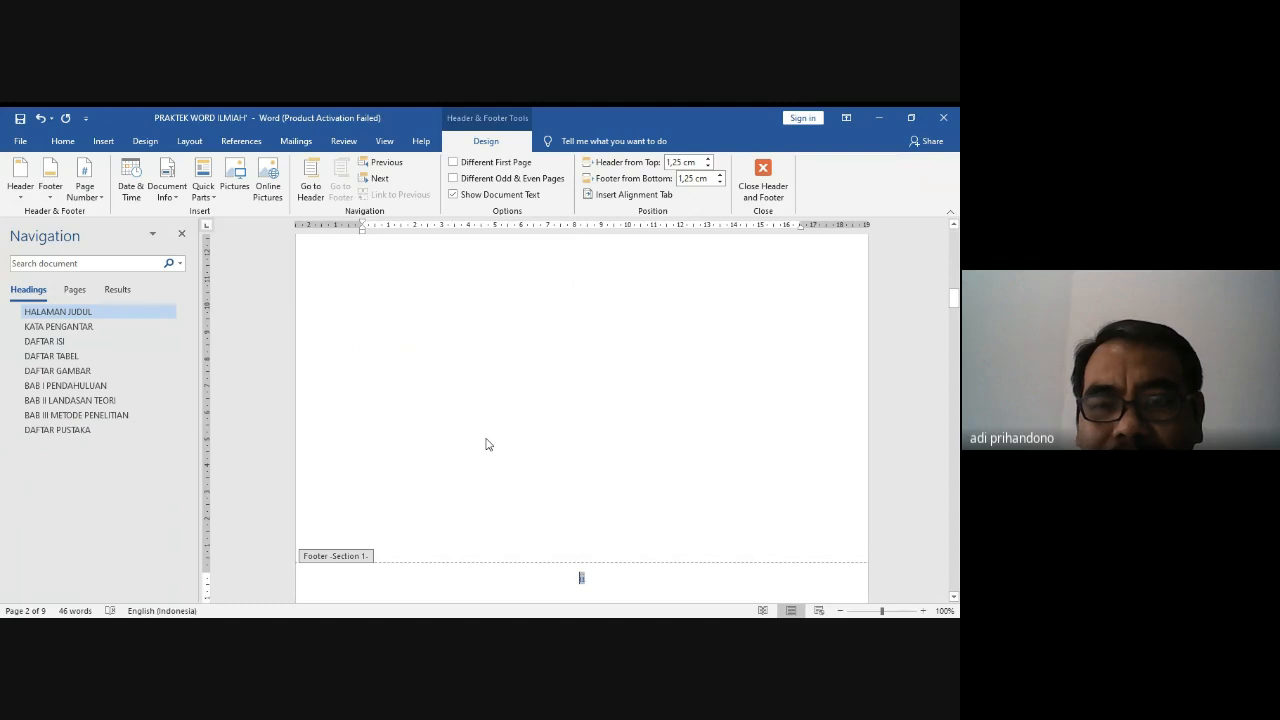
key(Down)
key(Down)
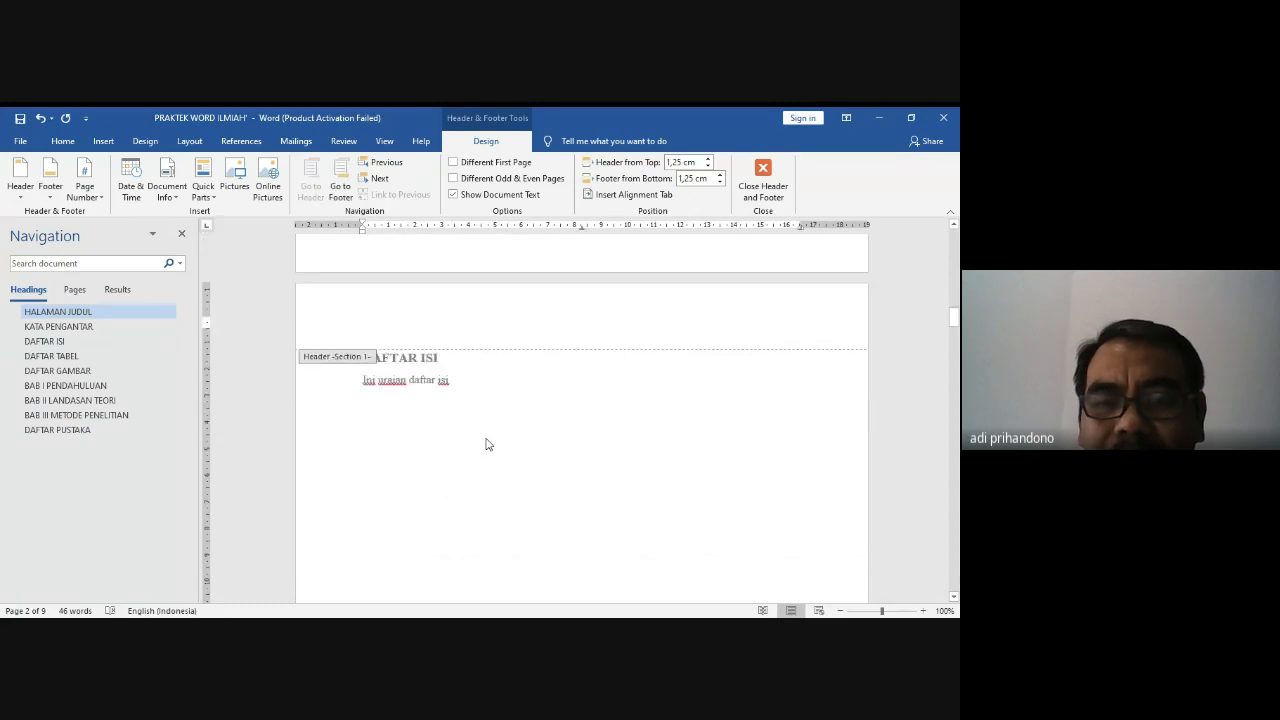
key(Down)
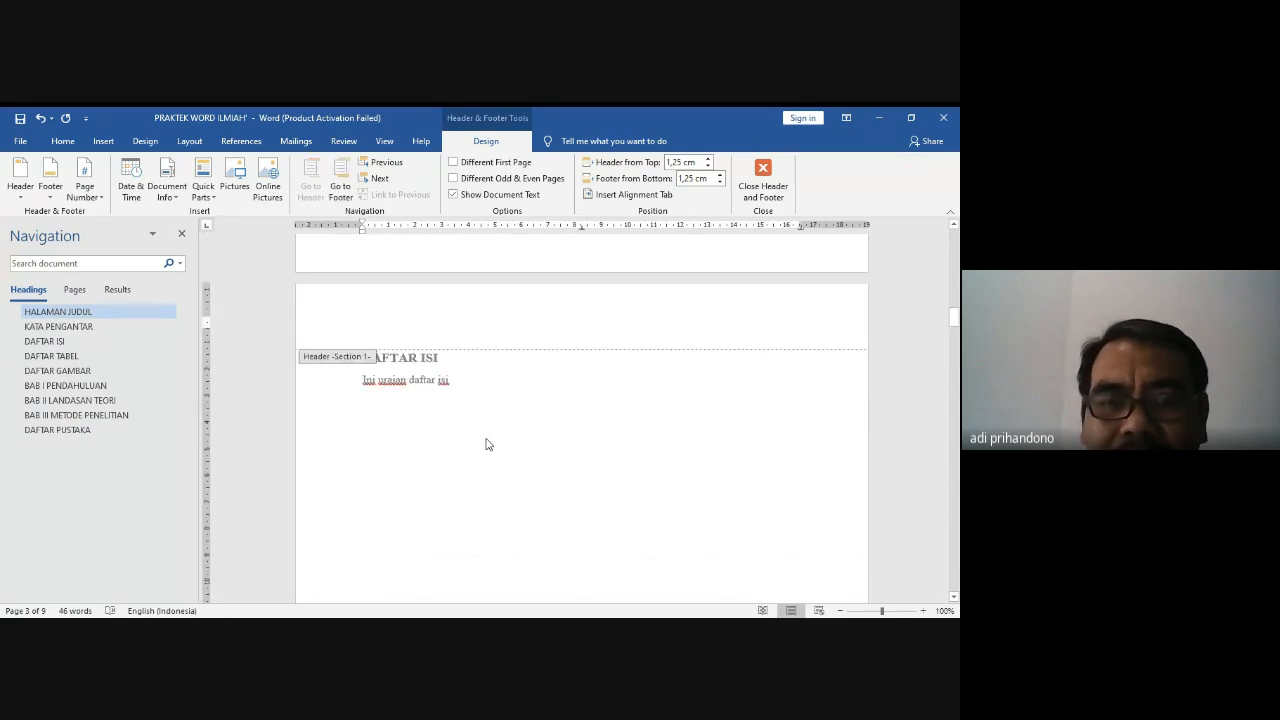
key(Up)
key(Down)
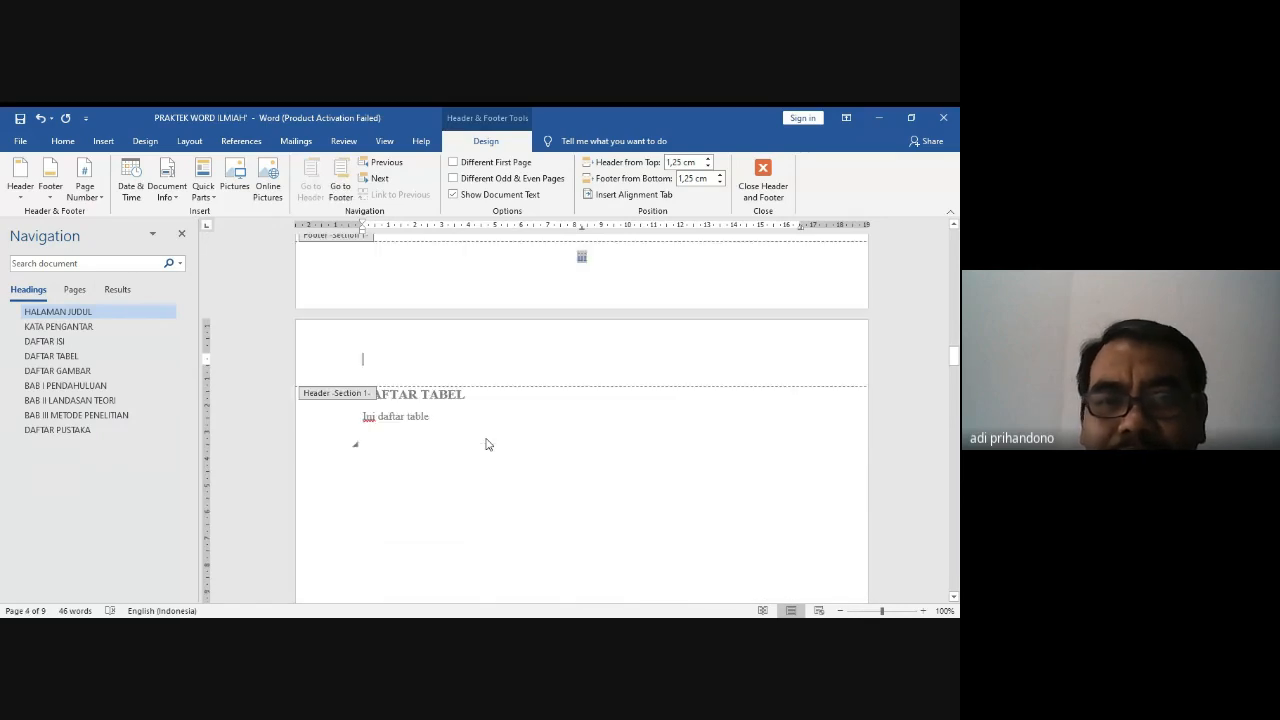
key(Down)
key(Down)
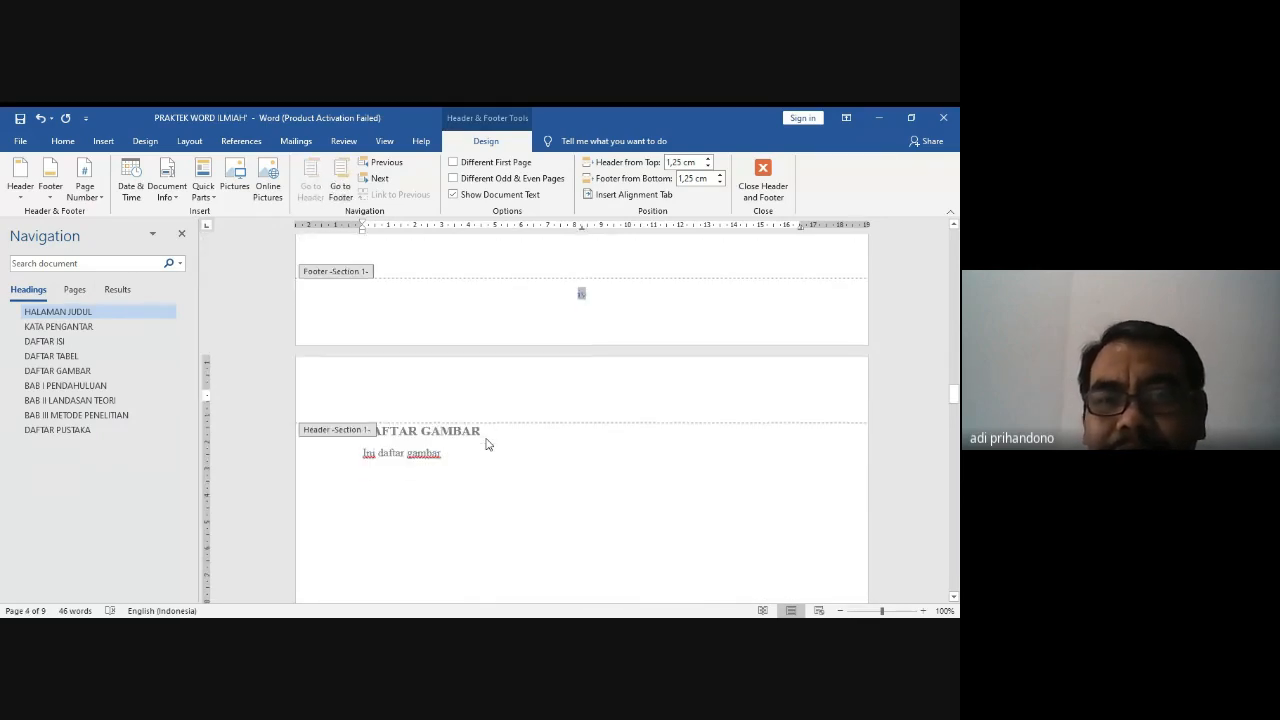
key(Down)
key(Down)
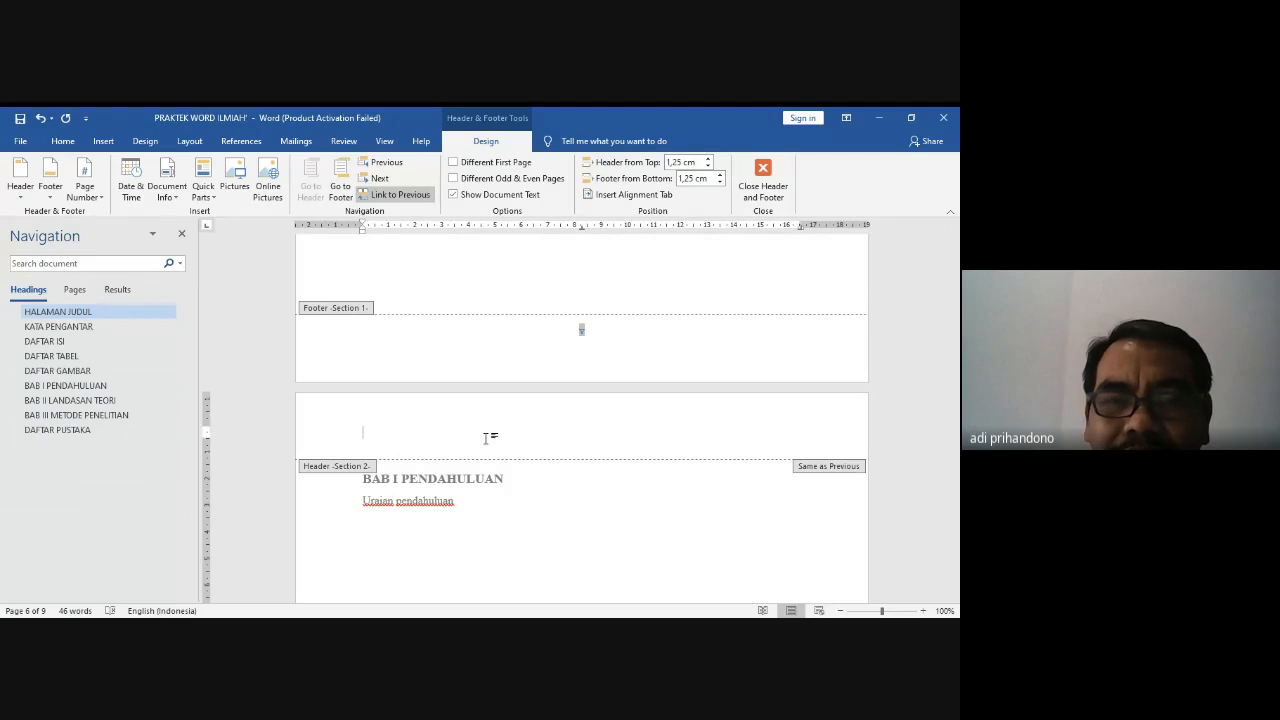
key(Down)
key(Down)
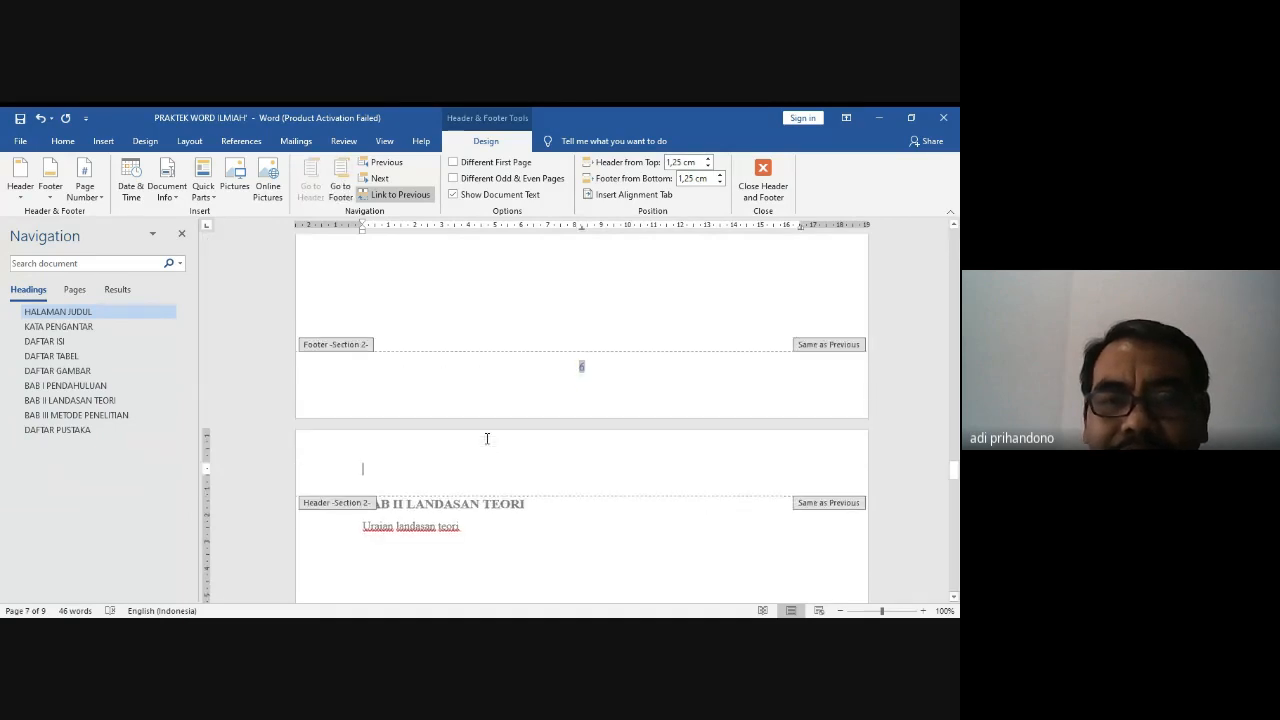
key(Up)
key(Up)
key(Up)
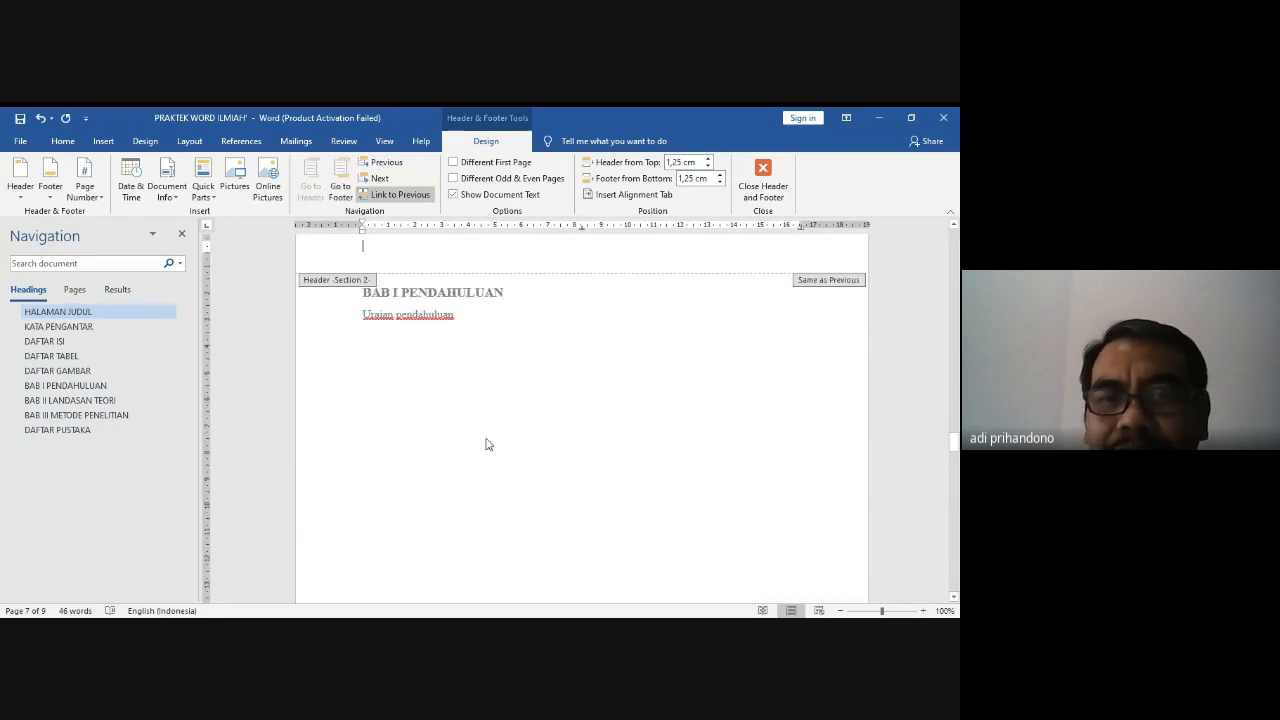
key(Down)
key(Down)
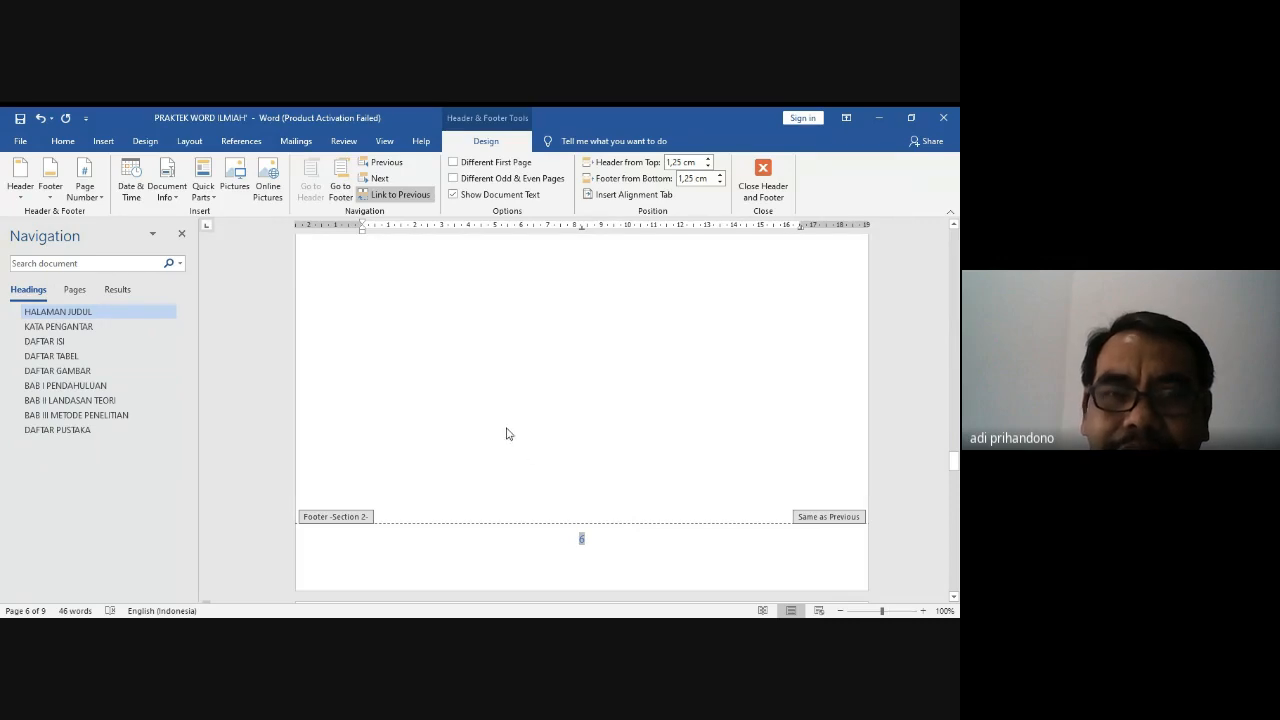
Step: Turn off Link to Previous for the Section 2 header
click(399, 196)
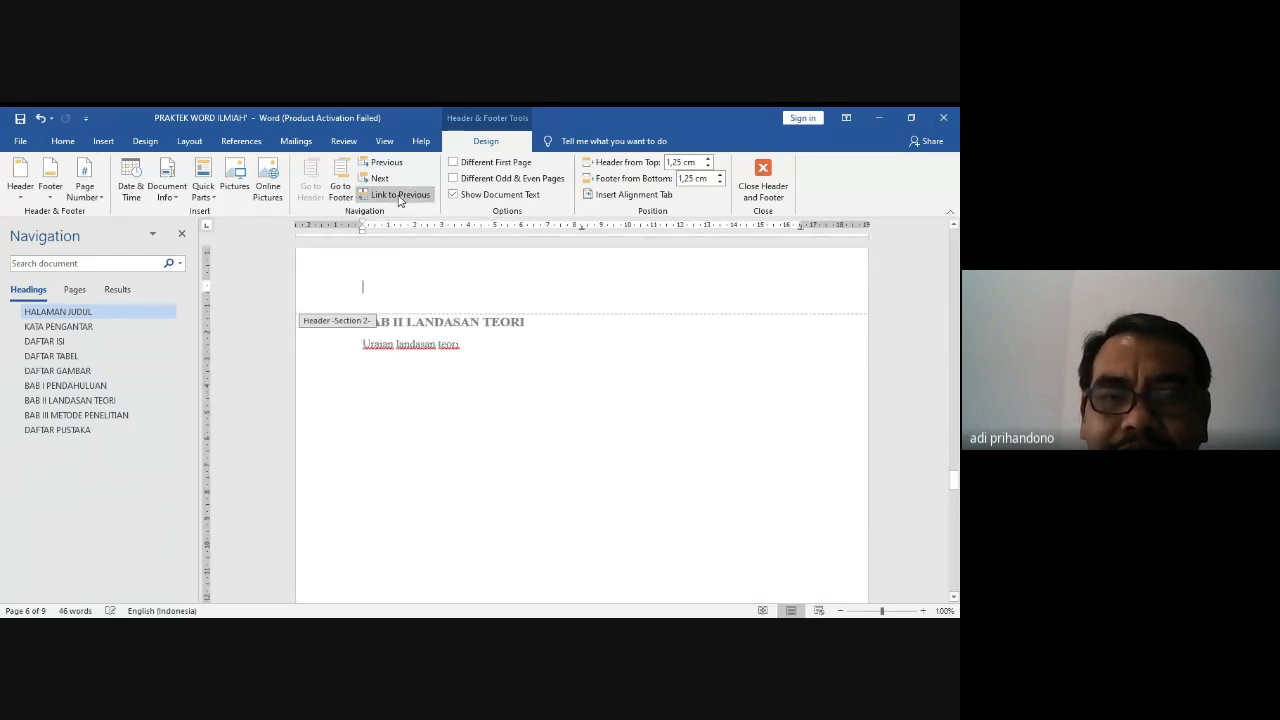
key(Down)
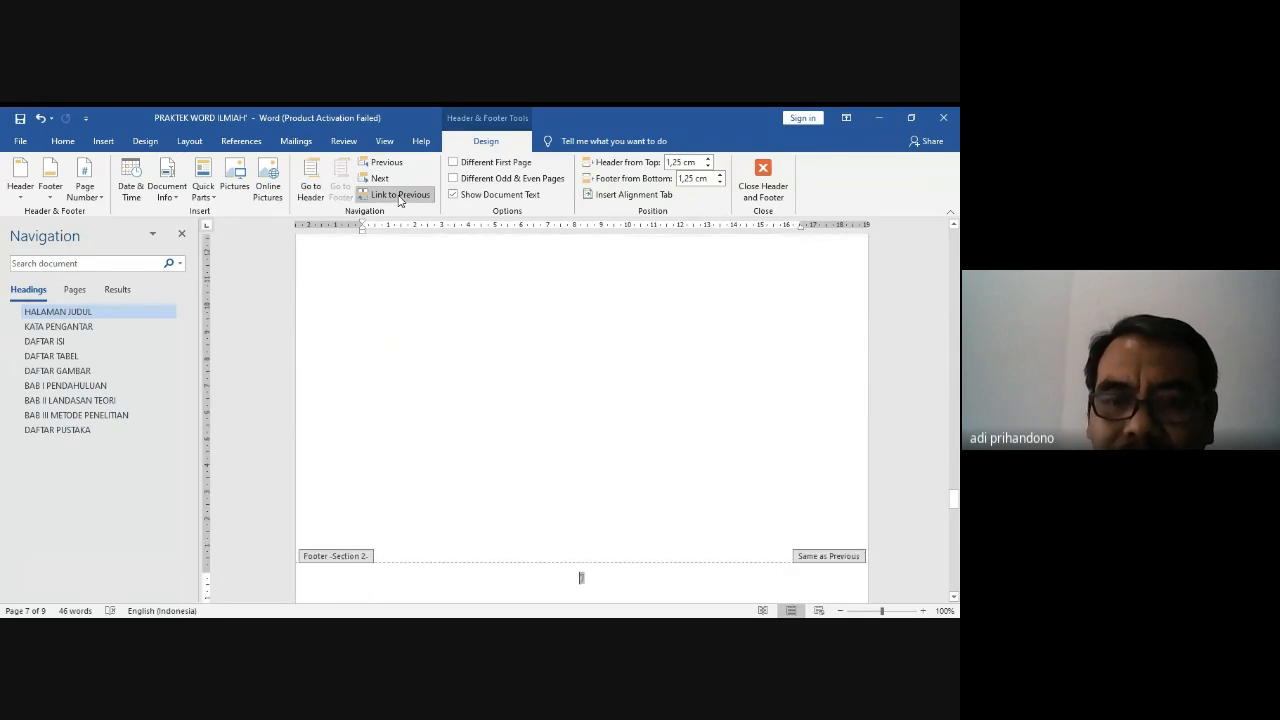
key(Up)
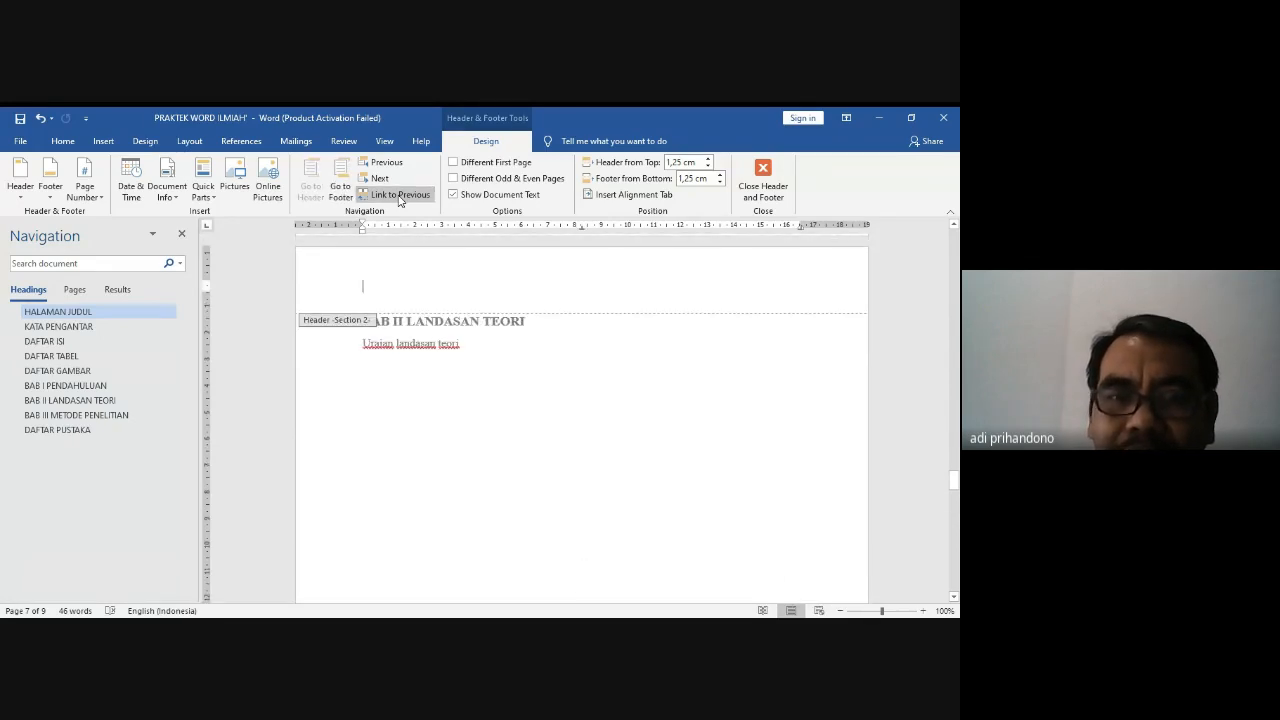
key(Down)
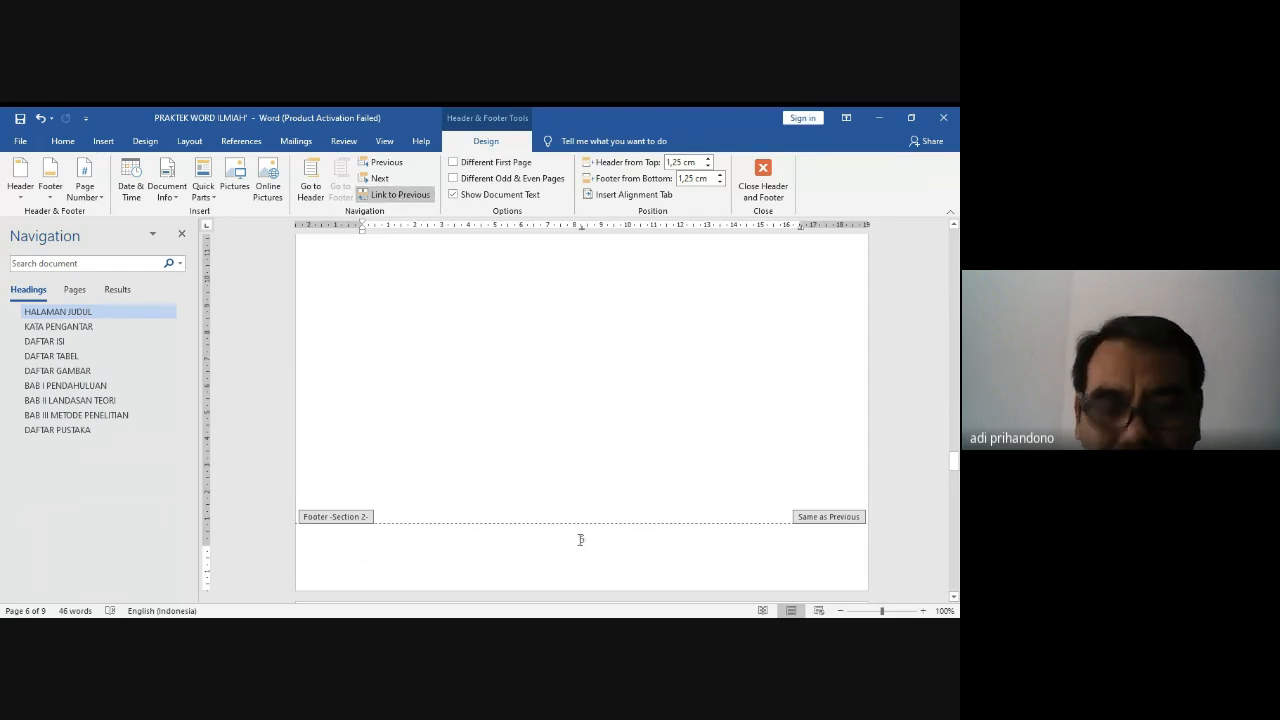
Step: Format the Section 2 footer's page numbers as 1, 2, 3 and have them start at 1
double_click(582, 539)
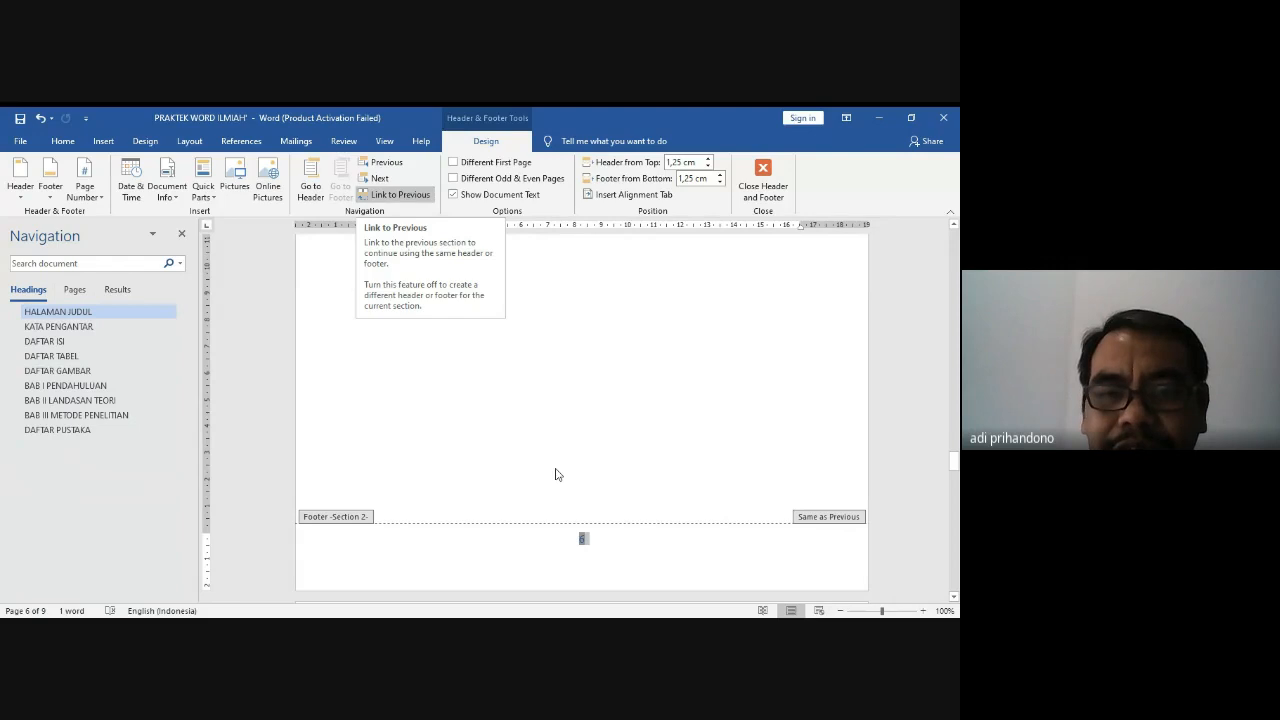
right_click(596, 539)
click(587, 546)
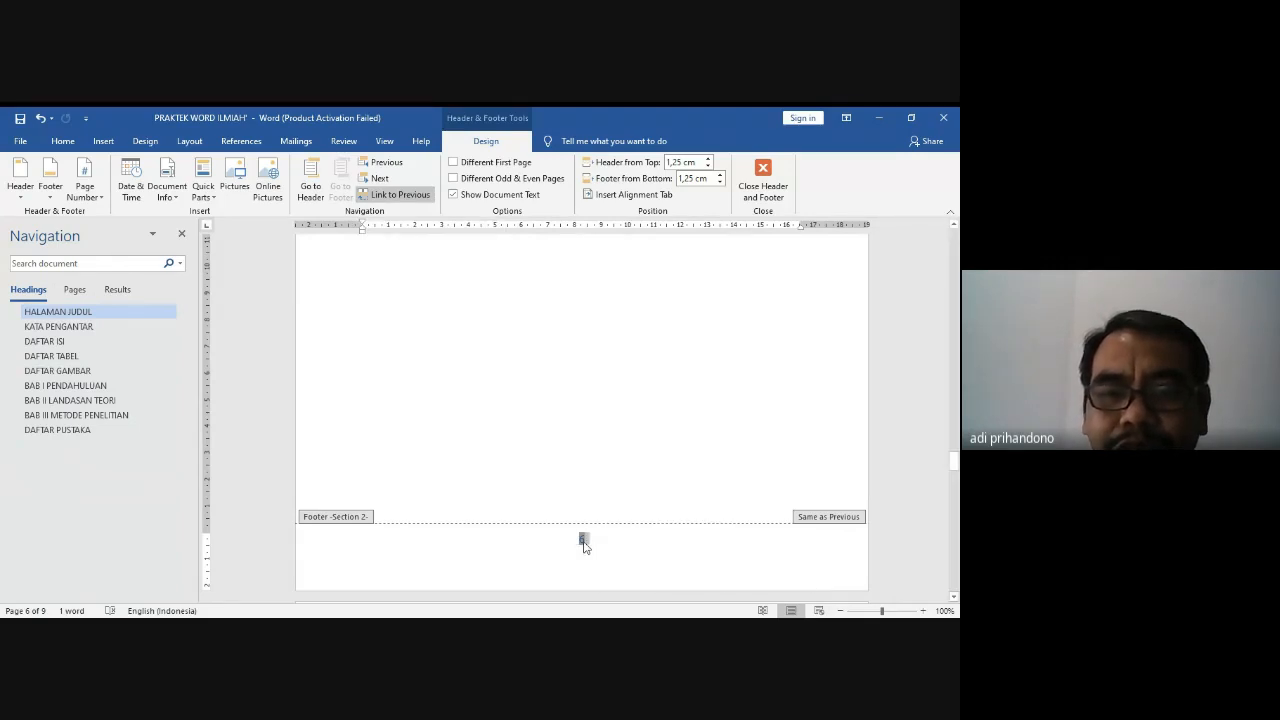
click(582, 540)
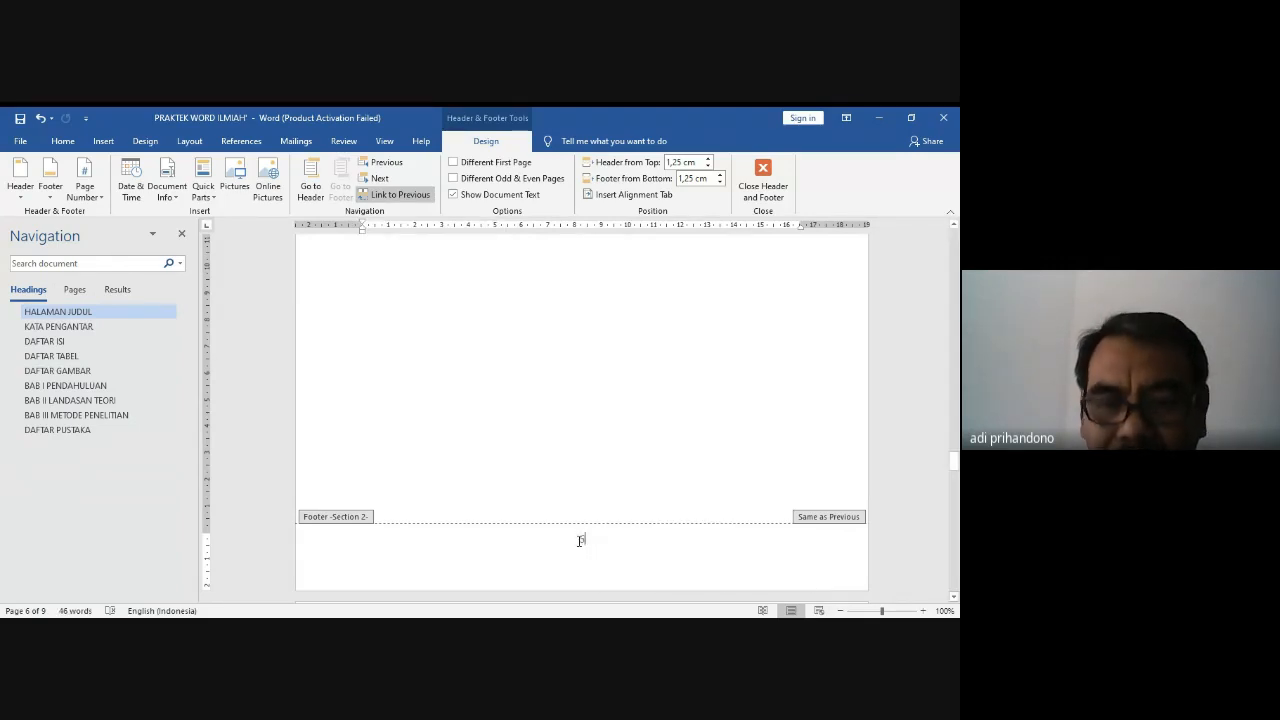
double_click(581, 540)
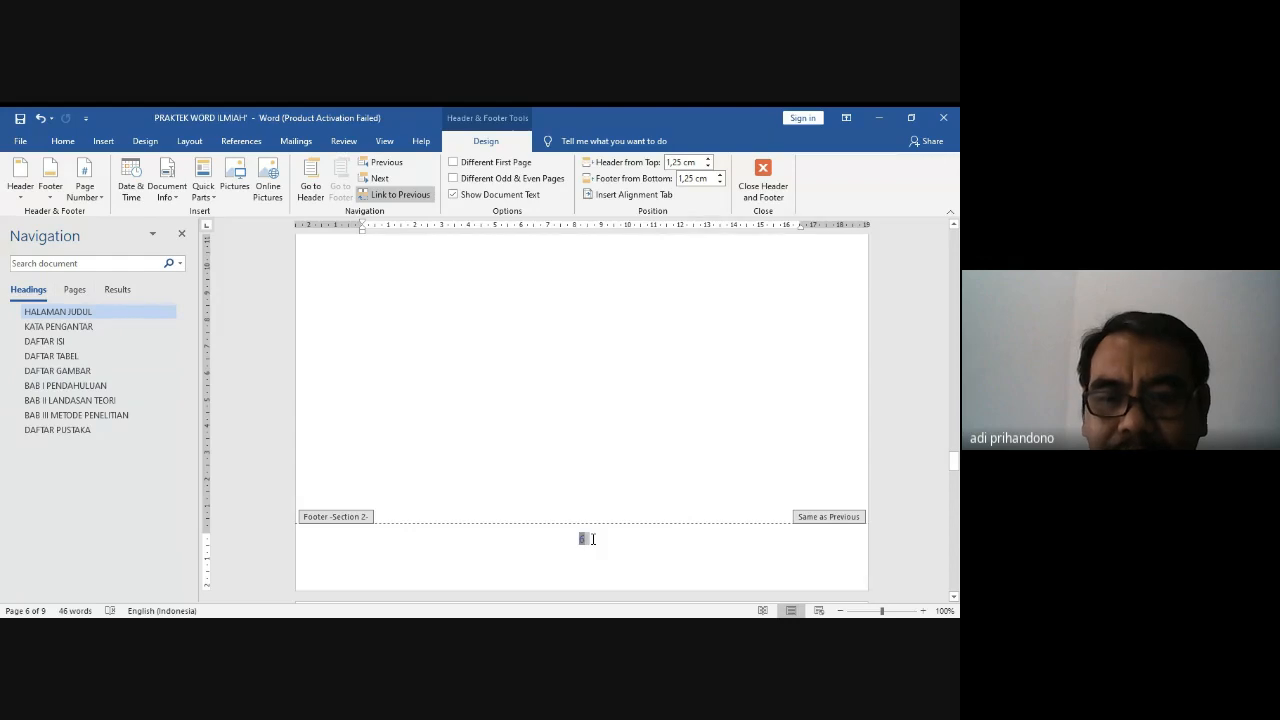
click(86, 190)
mouse_move(138, 247)
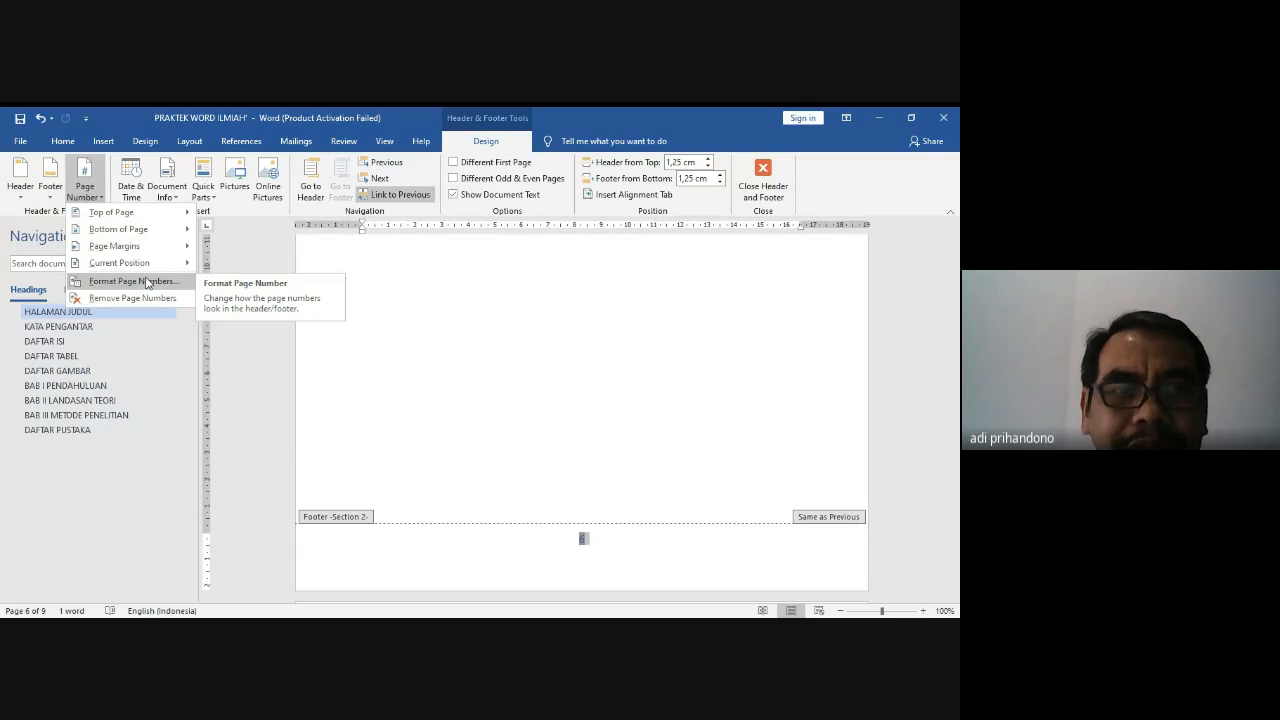
click(146, 283)
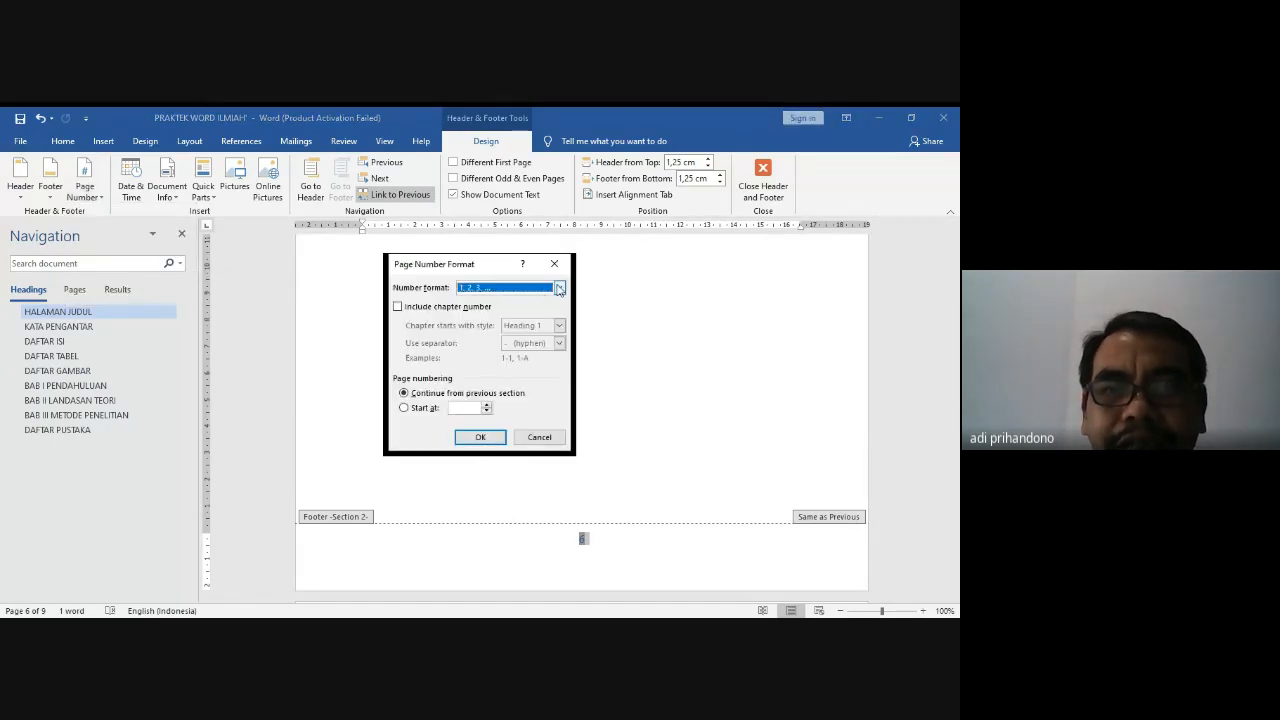
click(559, 288)
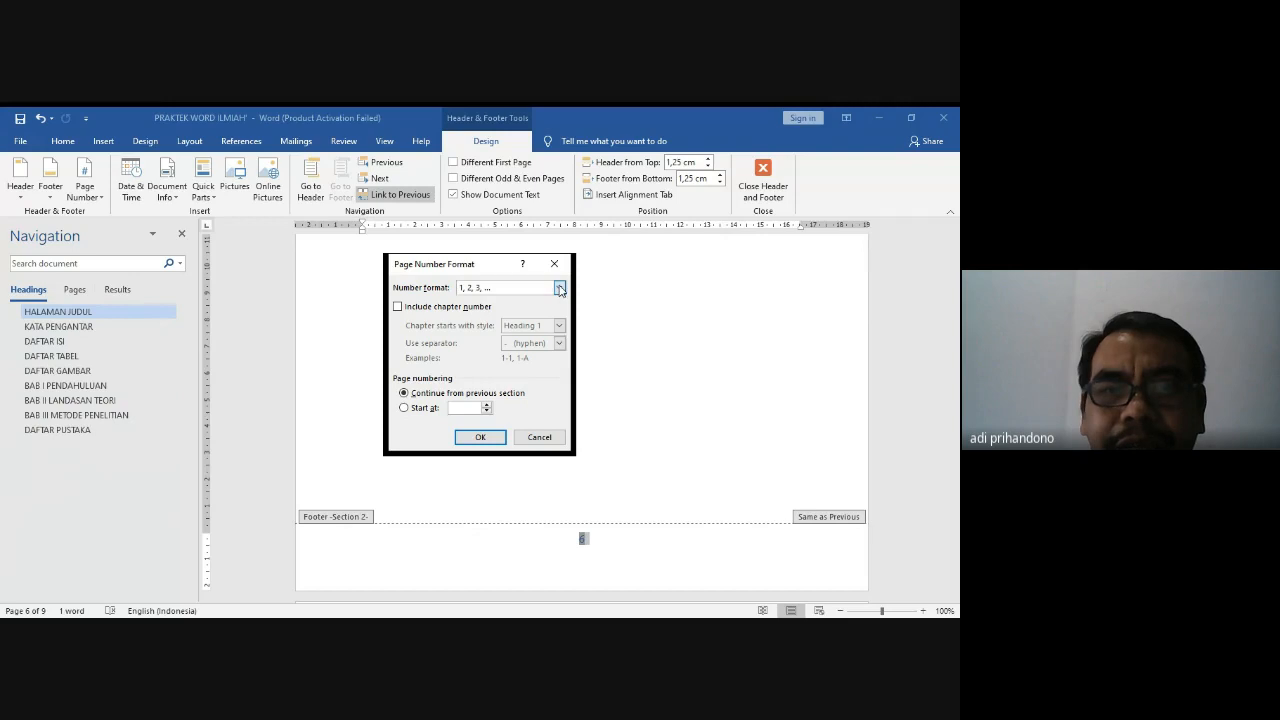
click(531, 287)
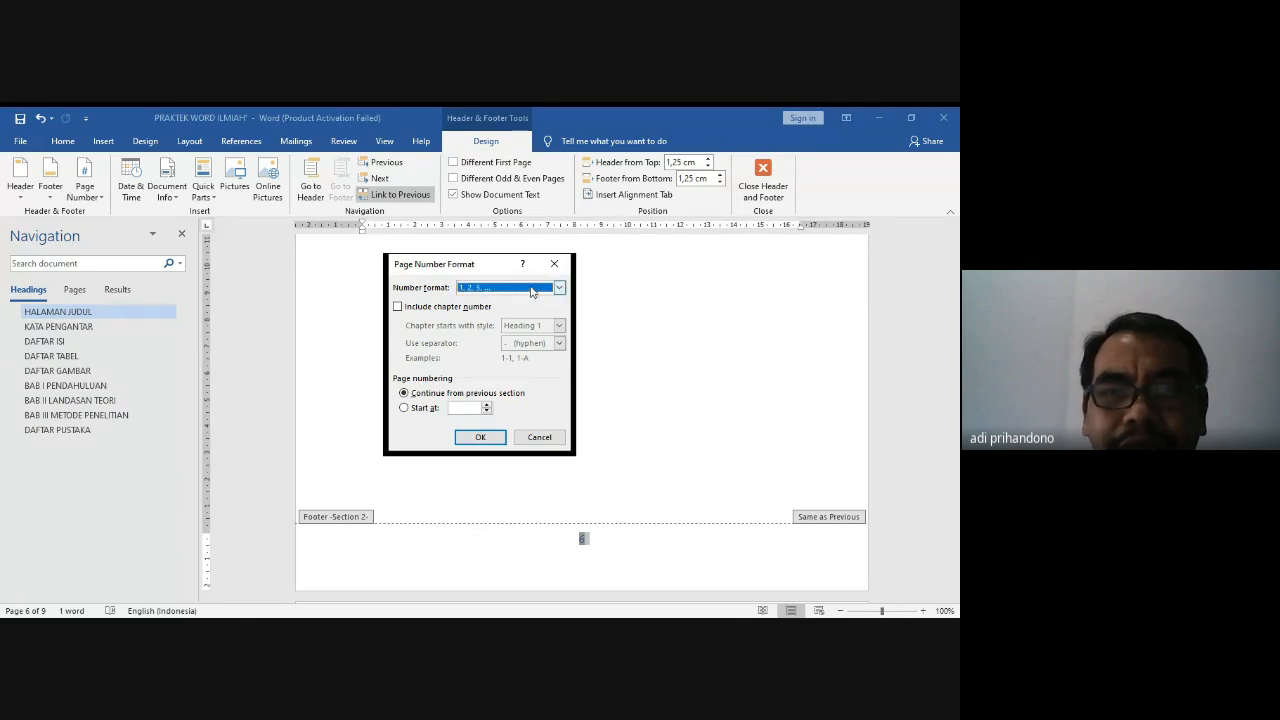
click(432, 410)
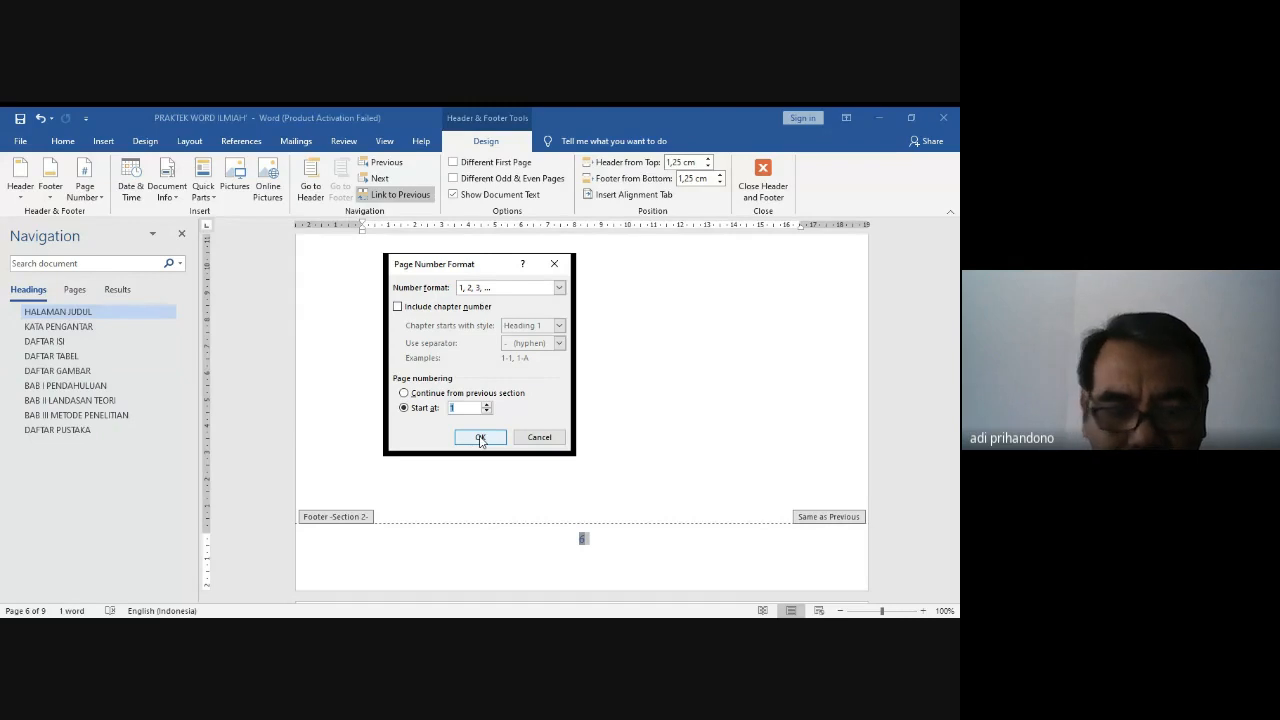
click(480, 438)
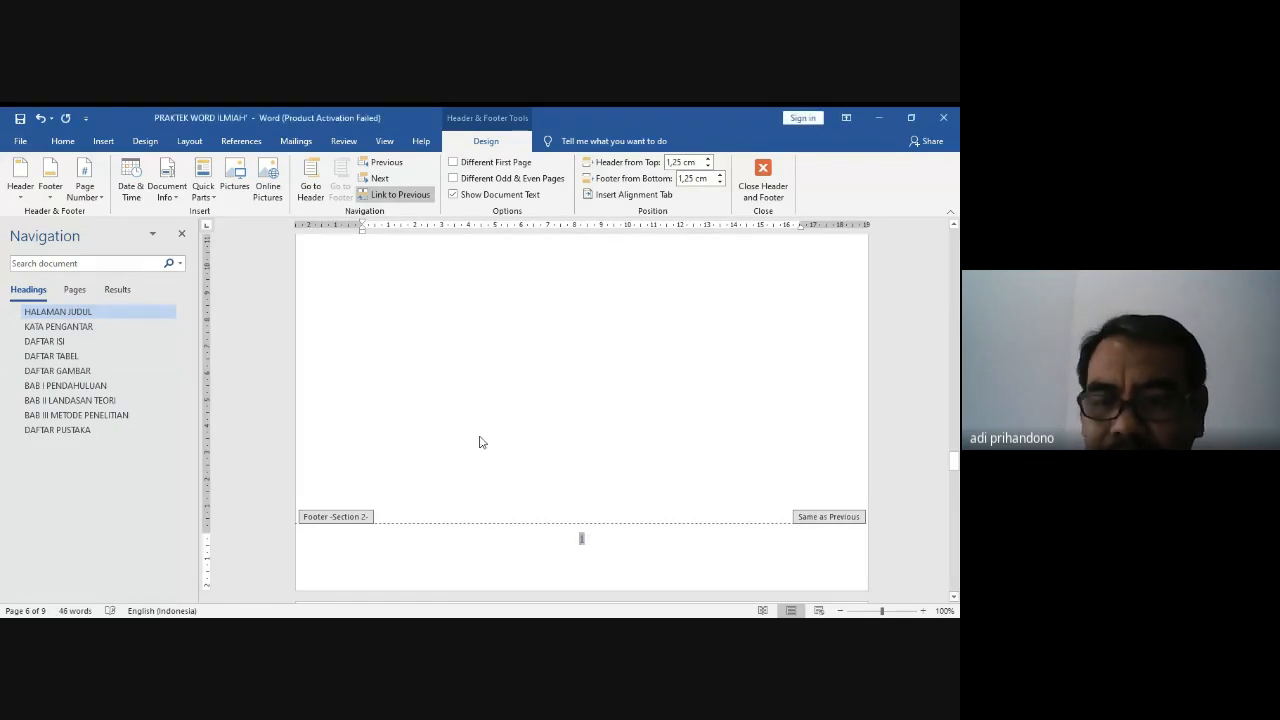
Step: Review the footer page numbers from the last front-matter page through the "BAB III METODE PENELITIAN" page
scroll(480, 442, down, 10)
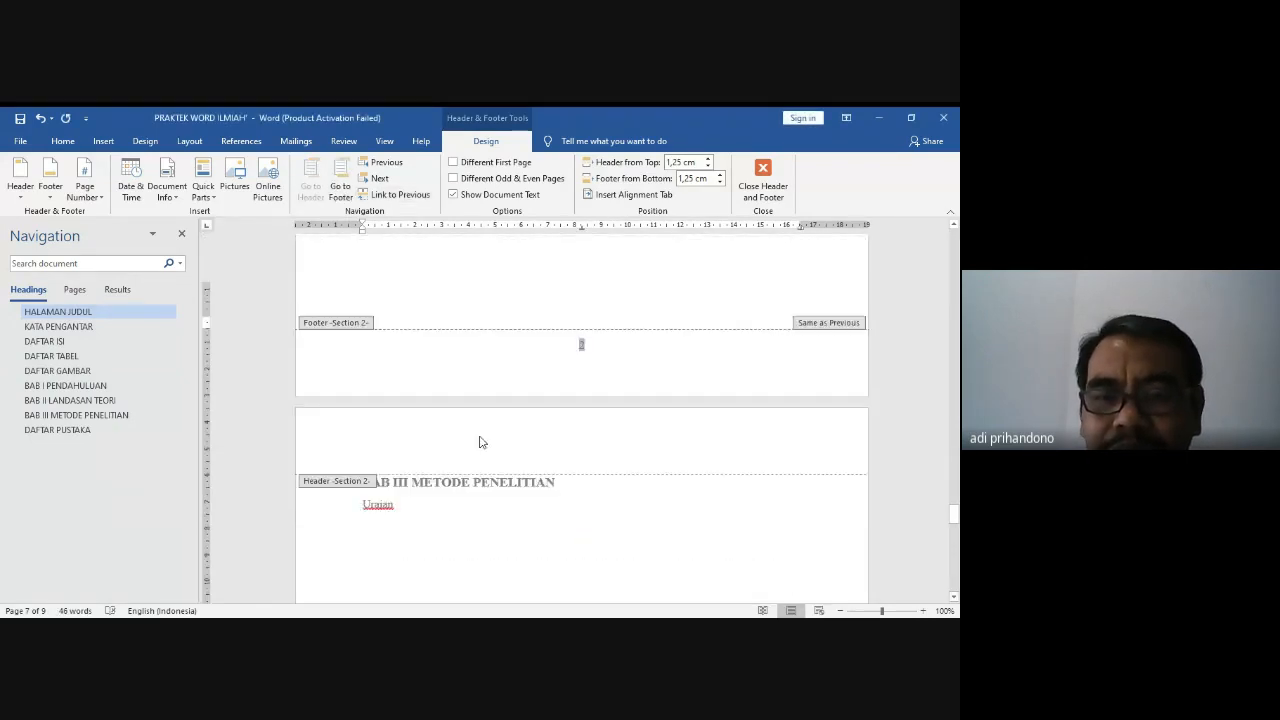
scroll(480, 442, down, 4)
scroll(480, 442, up, 14)
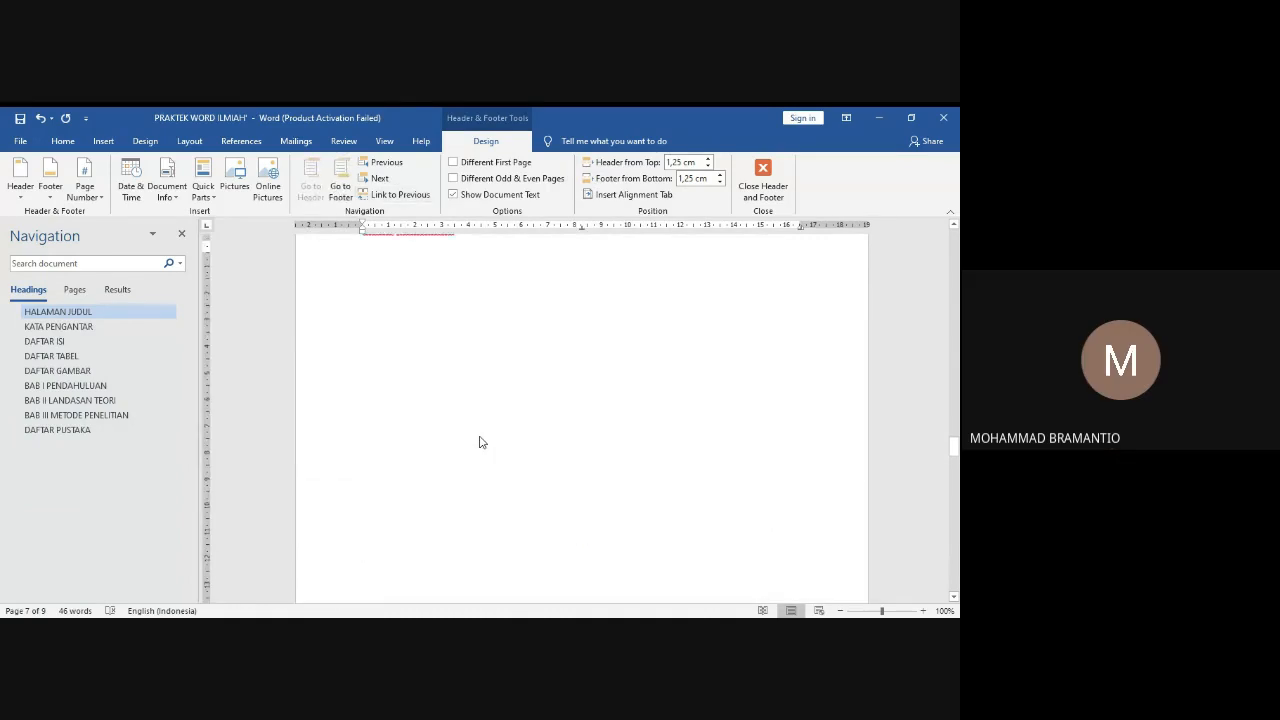
scroll(480, 442, up, 10)
scroll(480, 442, down, 6)
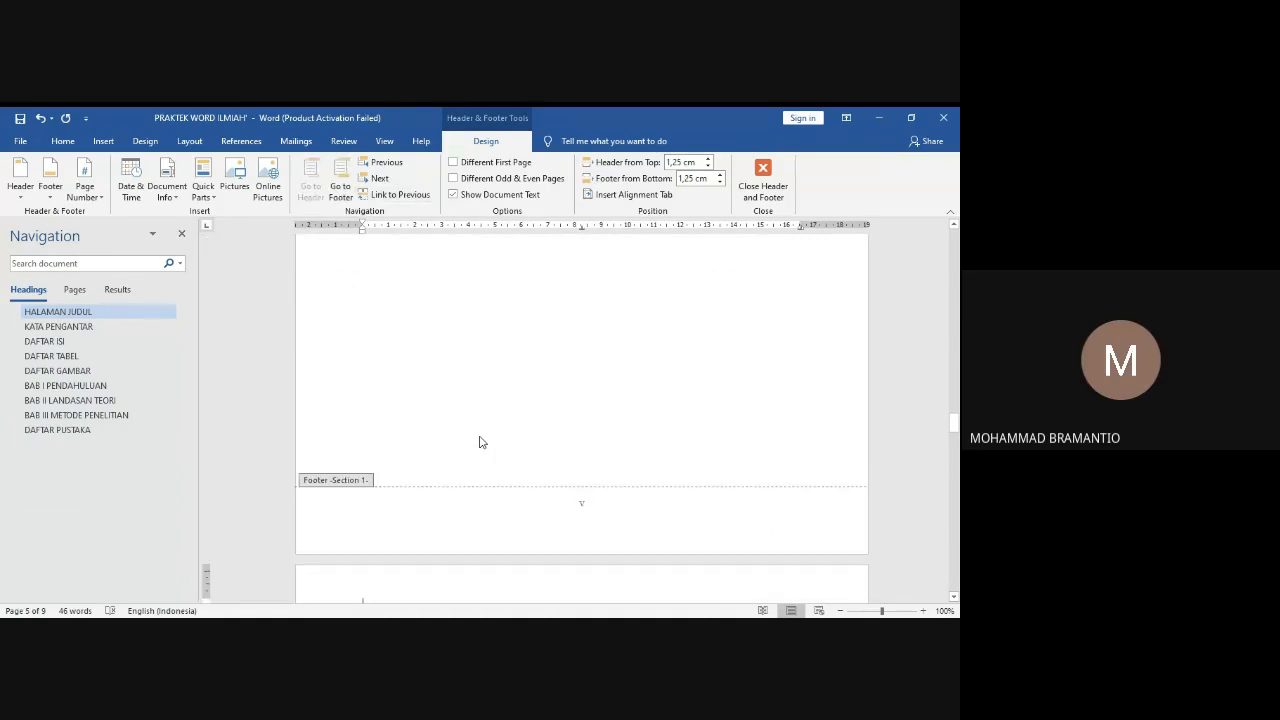
scroll(480, 442, down, 10)
scroll(480, 442, down, 5)
scroll(480, 442, up, 2)
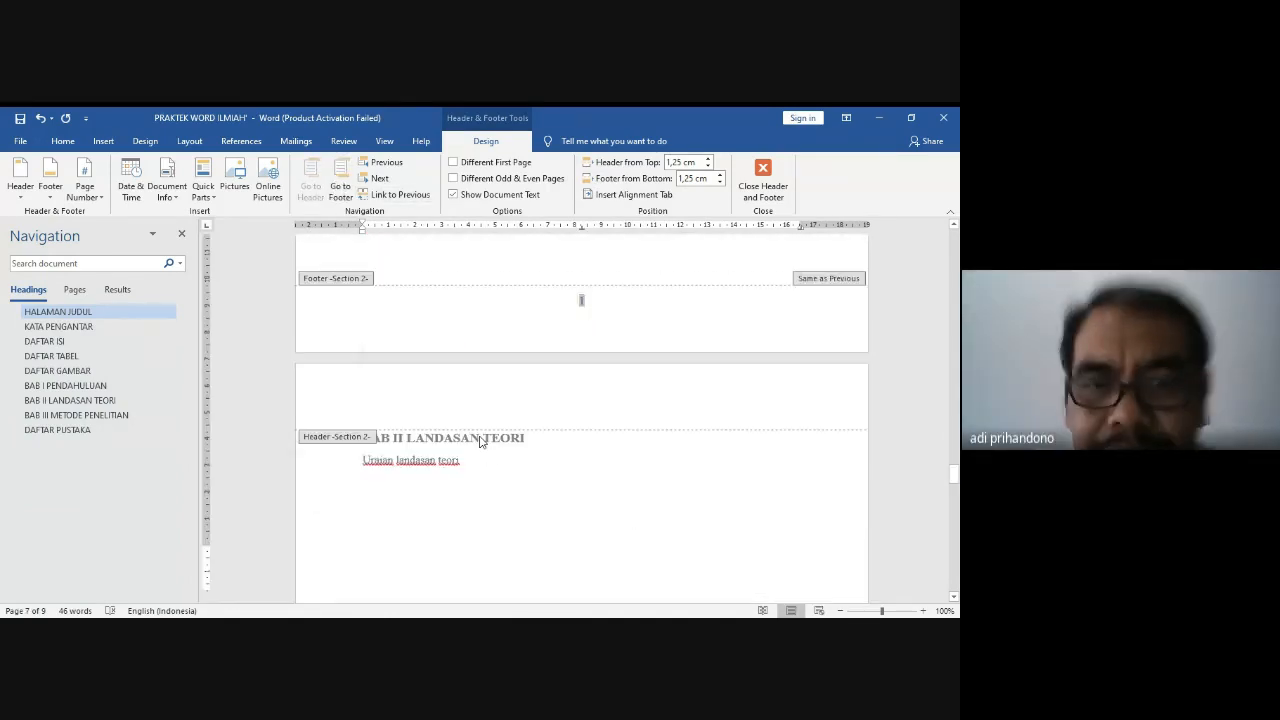
scroll(480, 442, up, 4)
scroll(480, 442, up, 7)
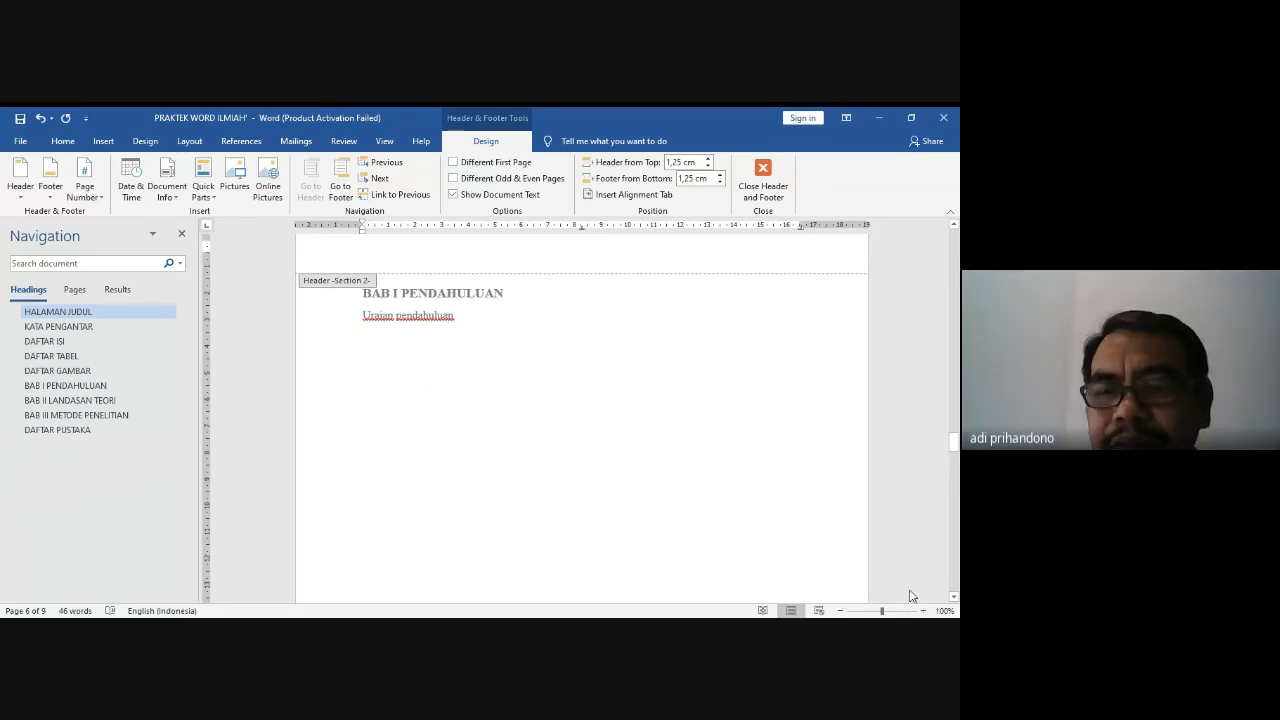
Step: Inspect the page number format settings for the Section 2 footer below "BAB I PENDAHULUAN" without changing them
click(951, 599)
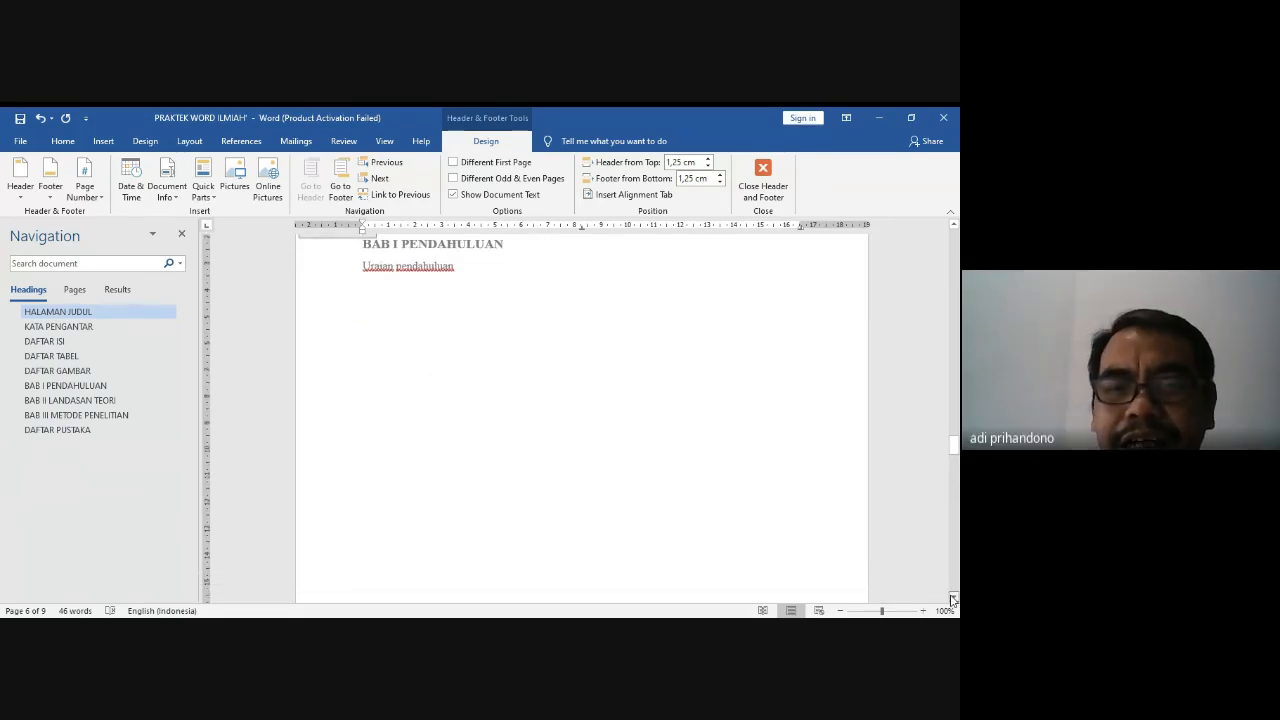
click(953, 599)
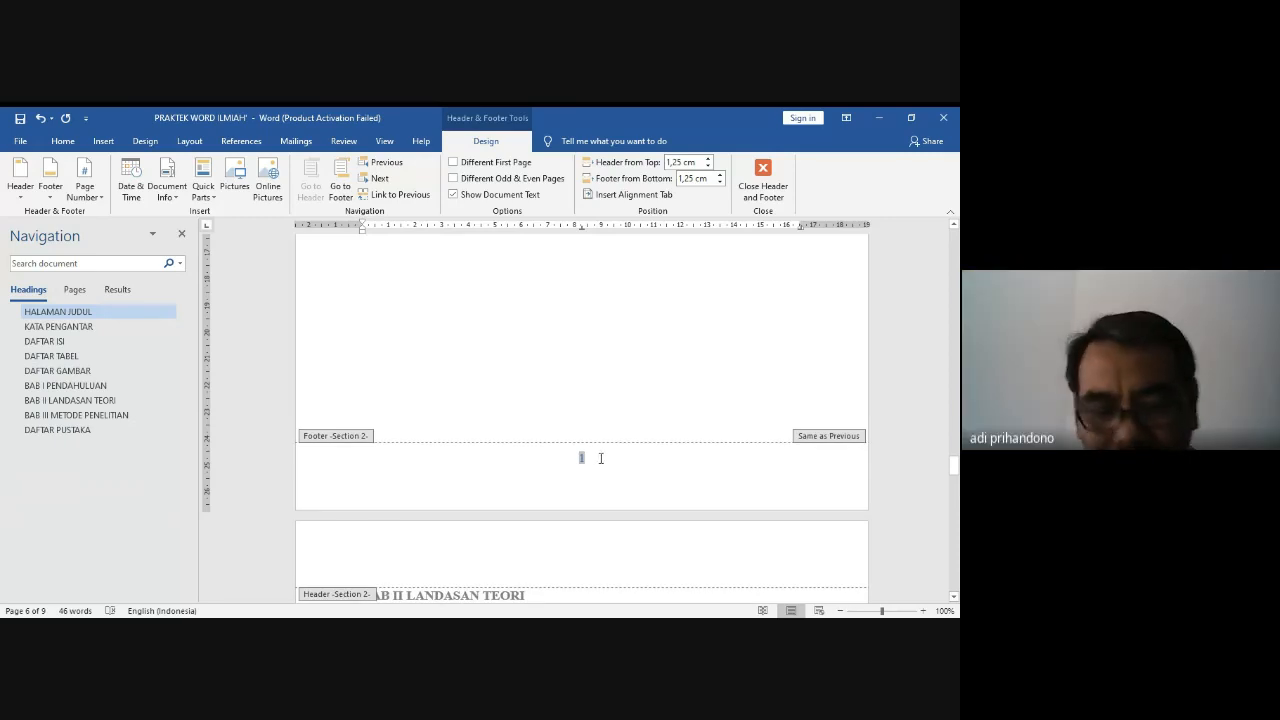
drag(601, 458, 571, 458)
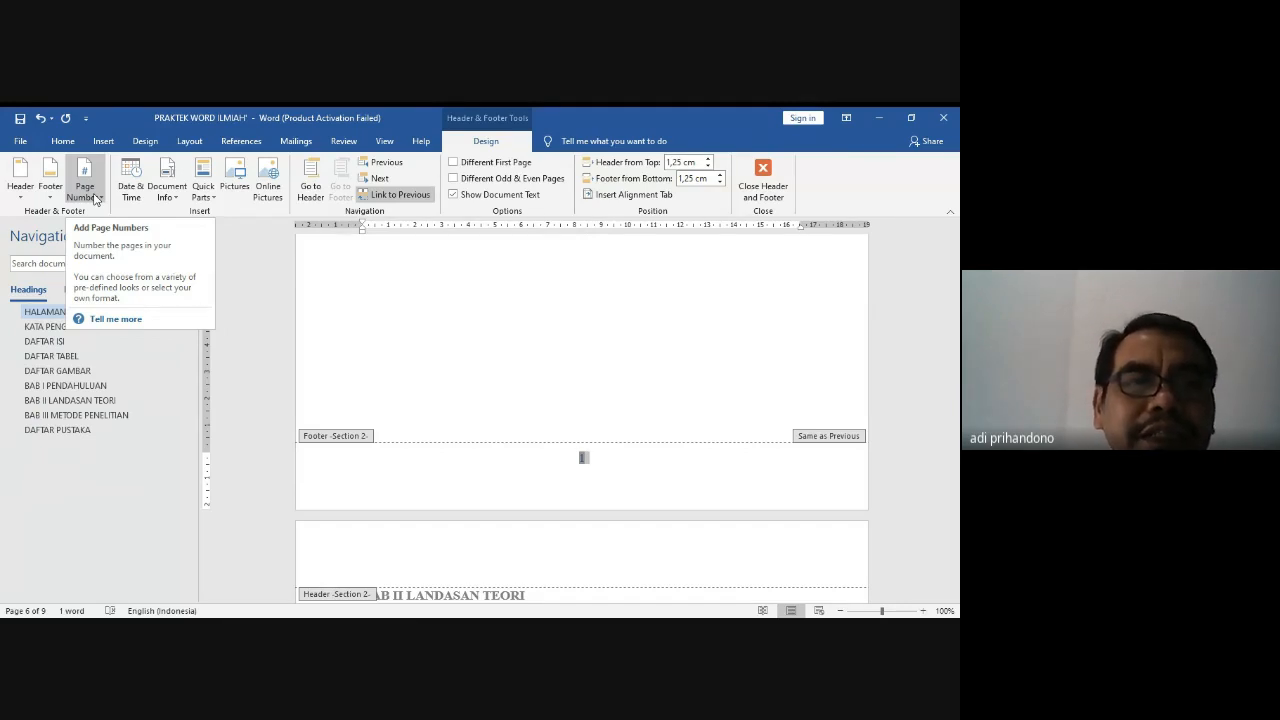
click(96, 199)
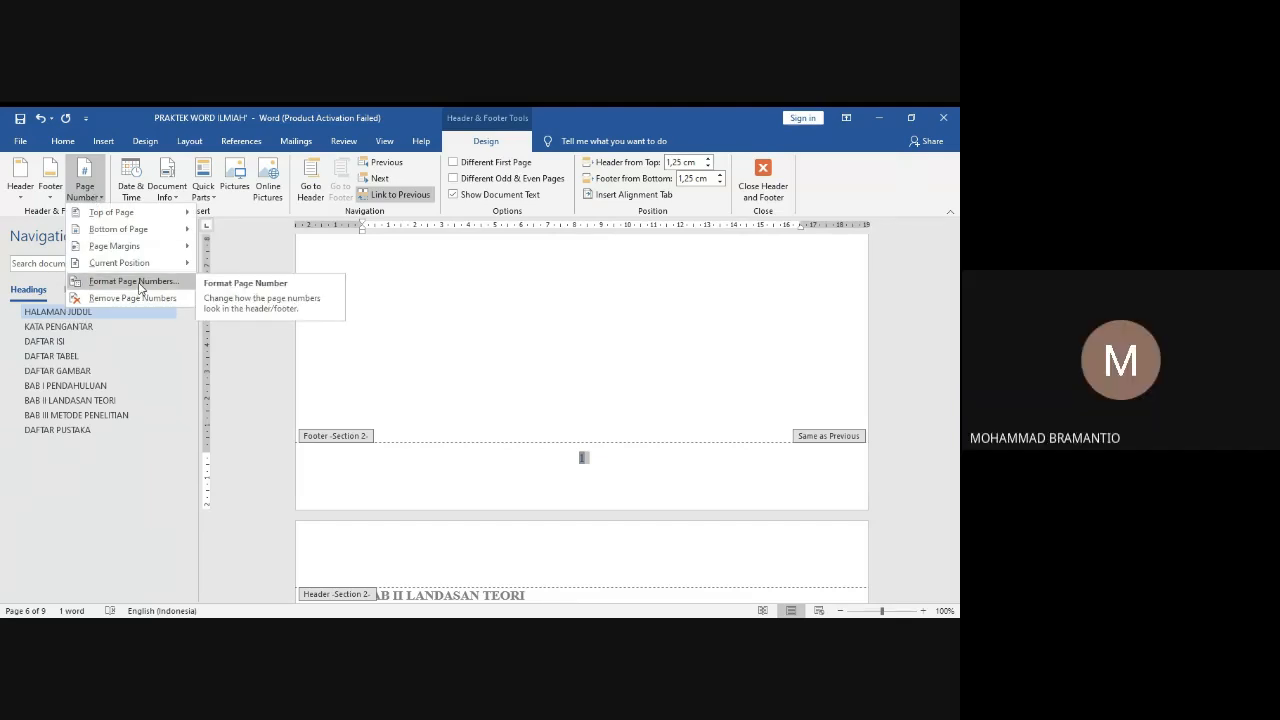
click(136, 281)
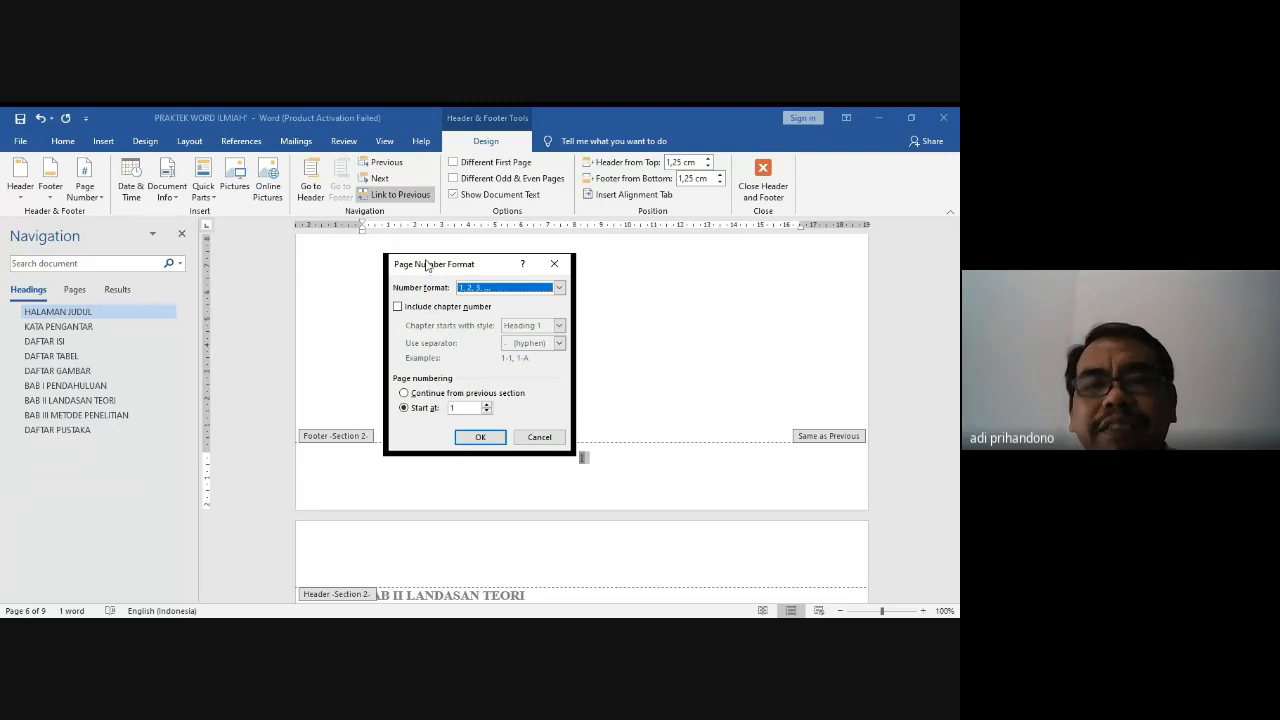
drag(426, 266, 429, 246)
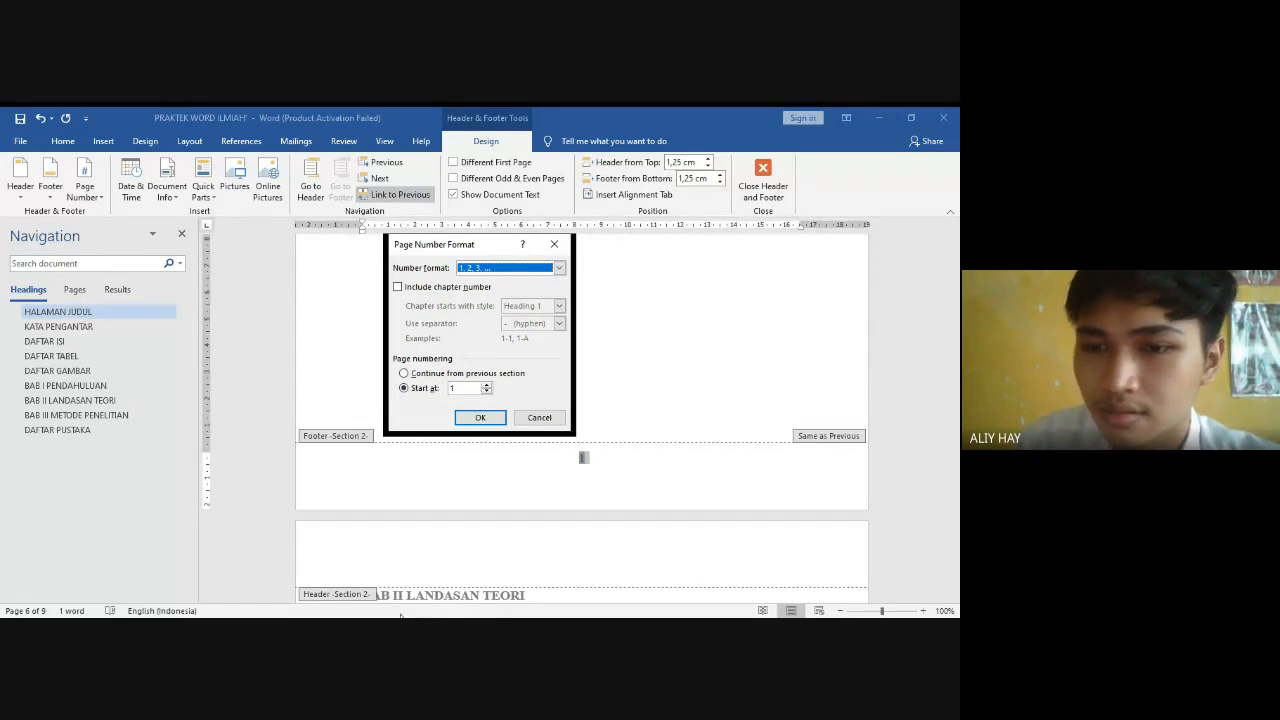
click(540, 417)
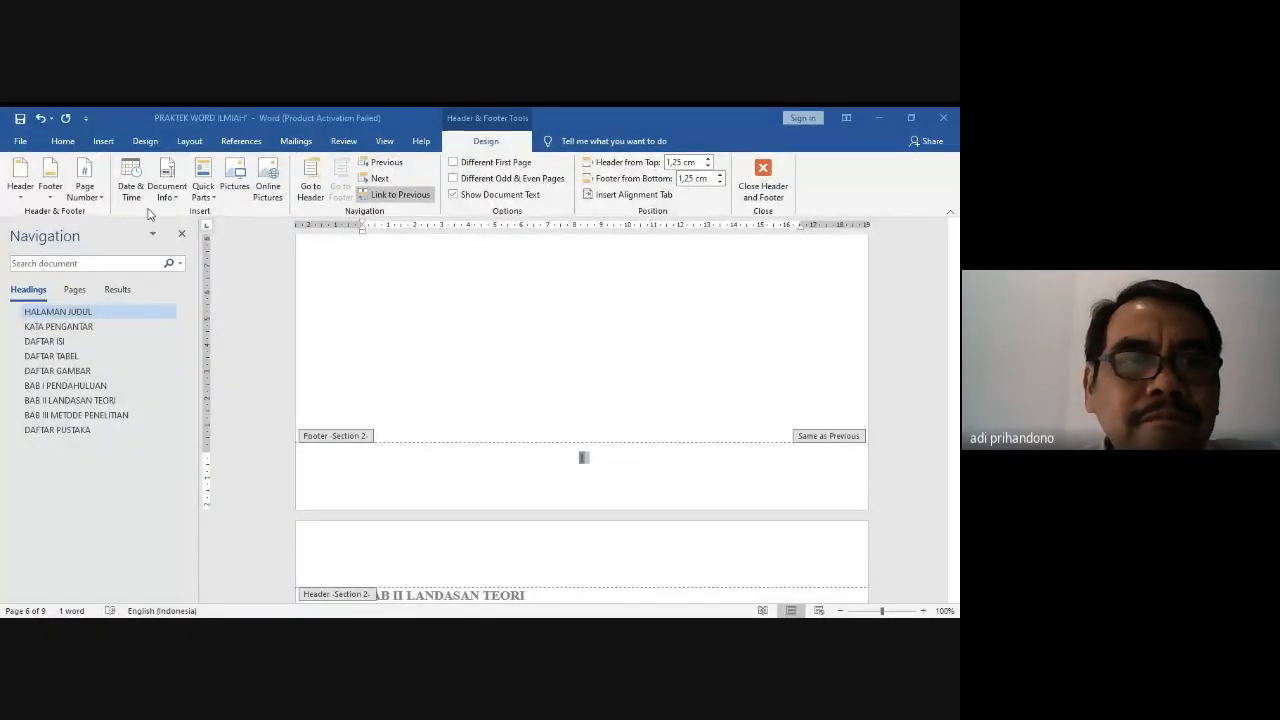
click(84, 187)
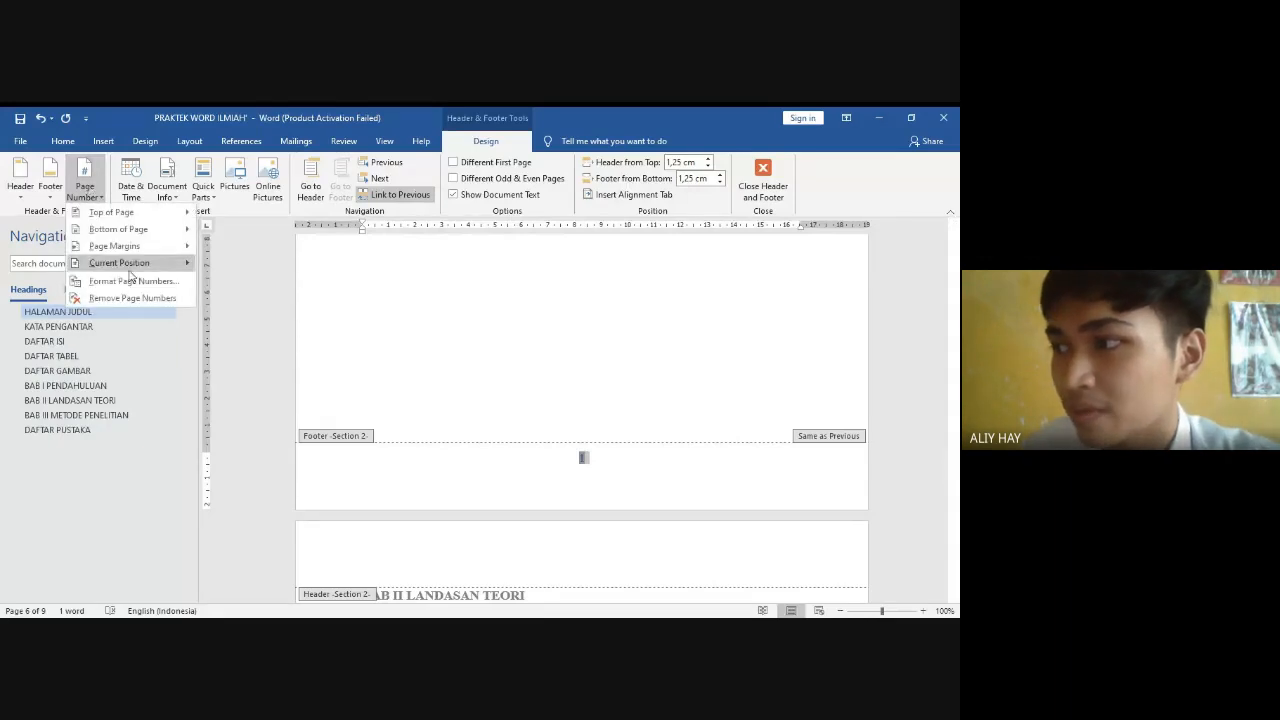
click(136, 282)
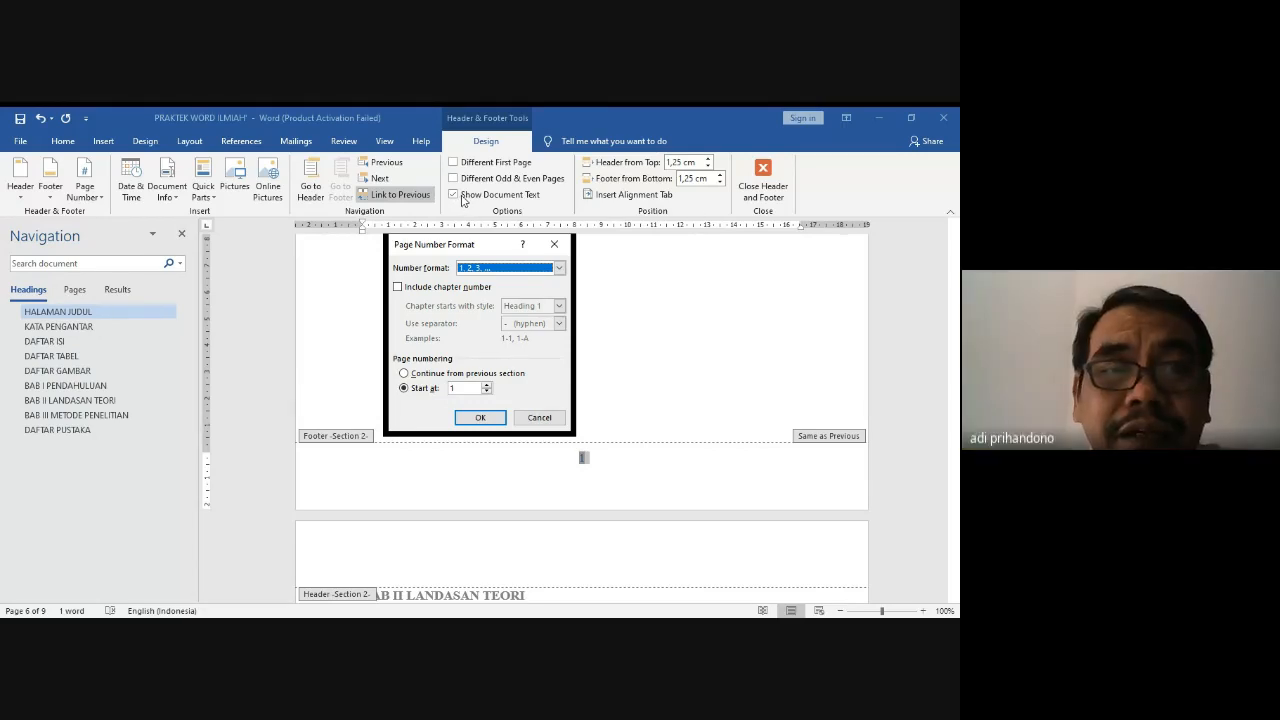
click(537, 418)
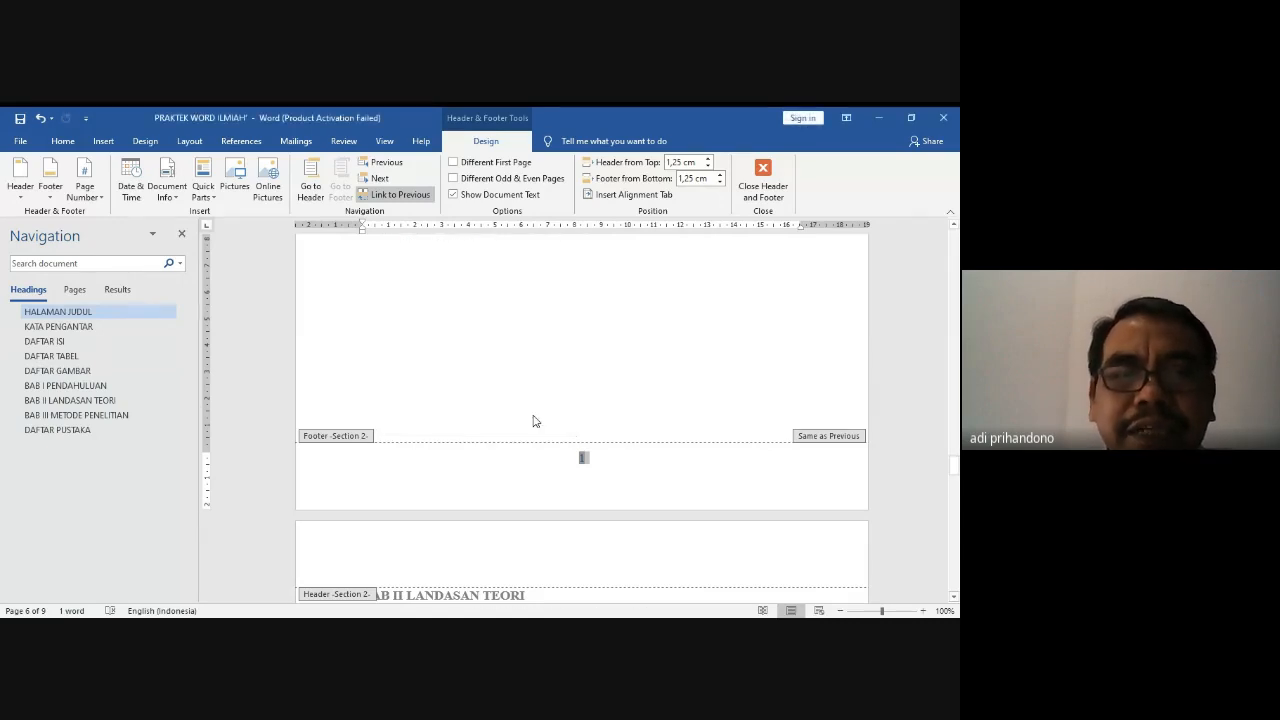
Step: Review the Section 1 footer page numbers from "HALAMAN JUDUL" through "DAFTAR GAMBAR" and return to the title page
click(573, 460)
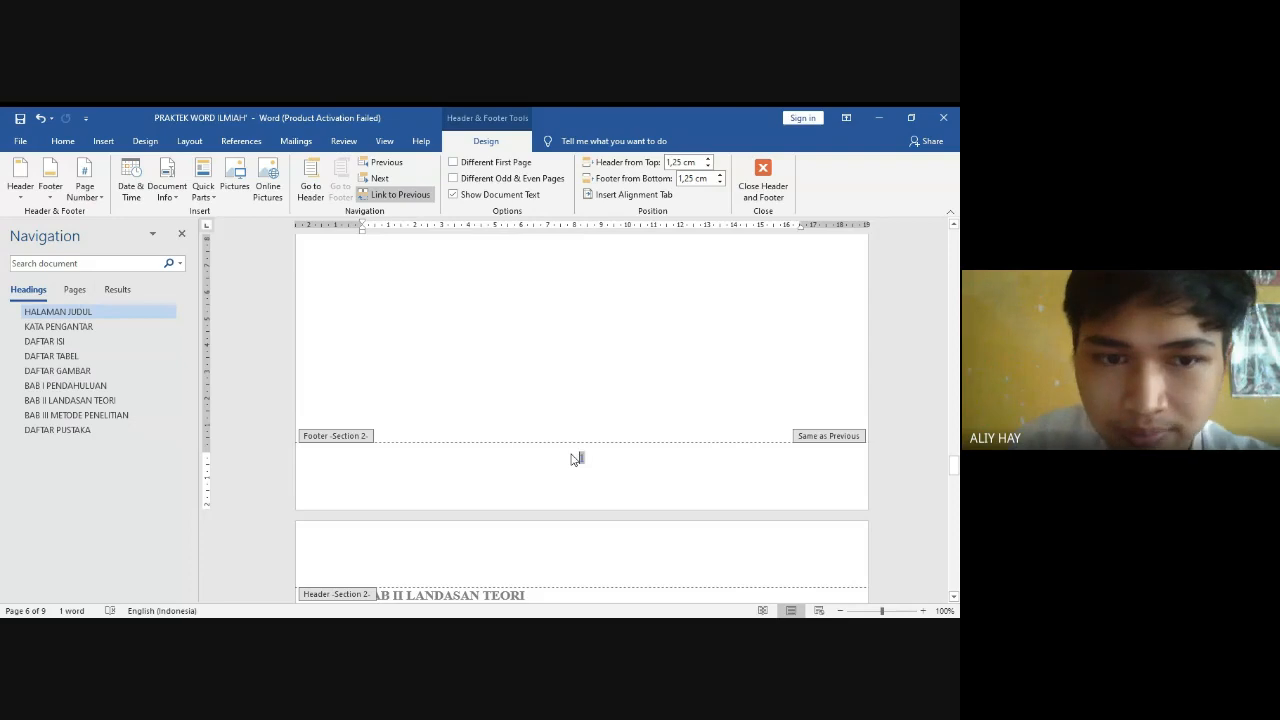
scroll(573, 460, up, 18)
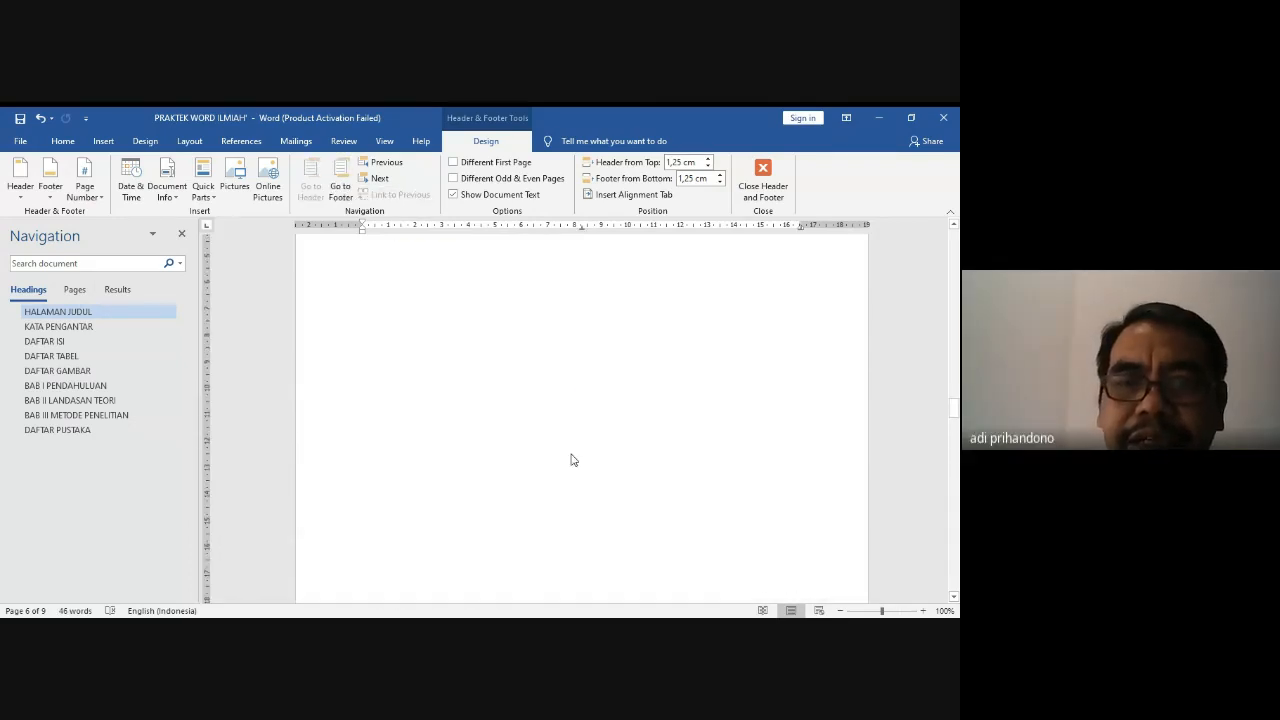
scroll(573, 460, up, 20)
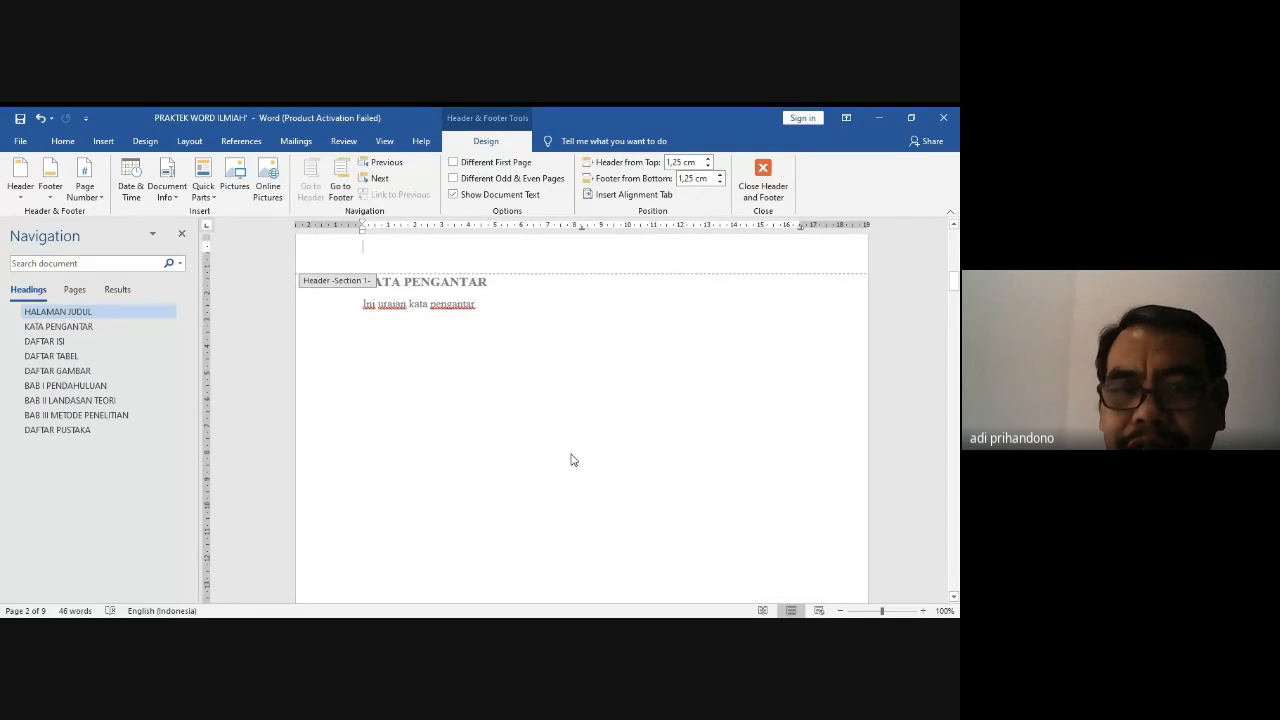
scroll(573, 460, up, 10)
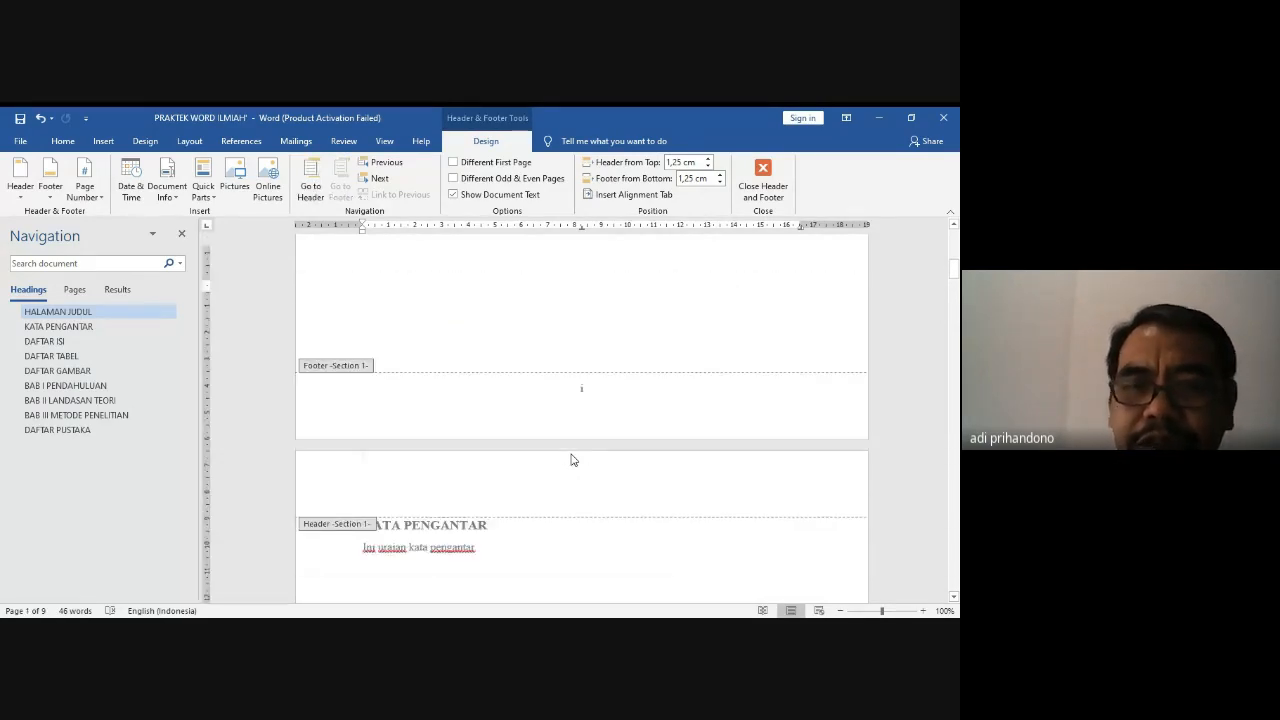
scroll(573, 460, down, 15)
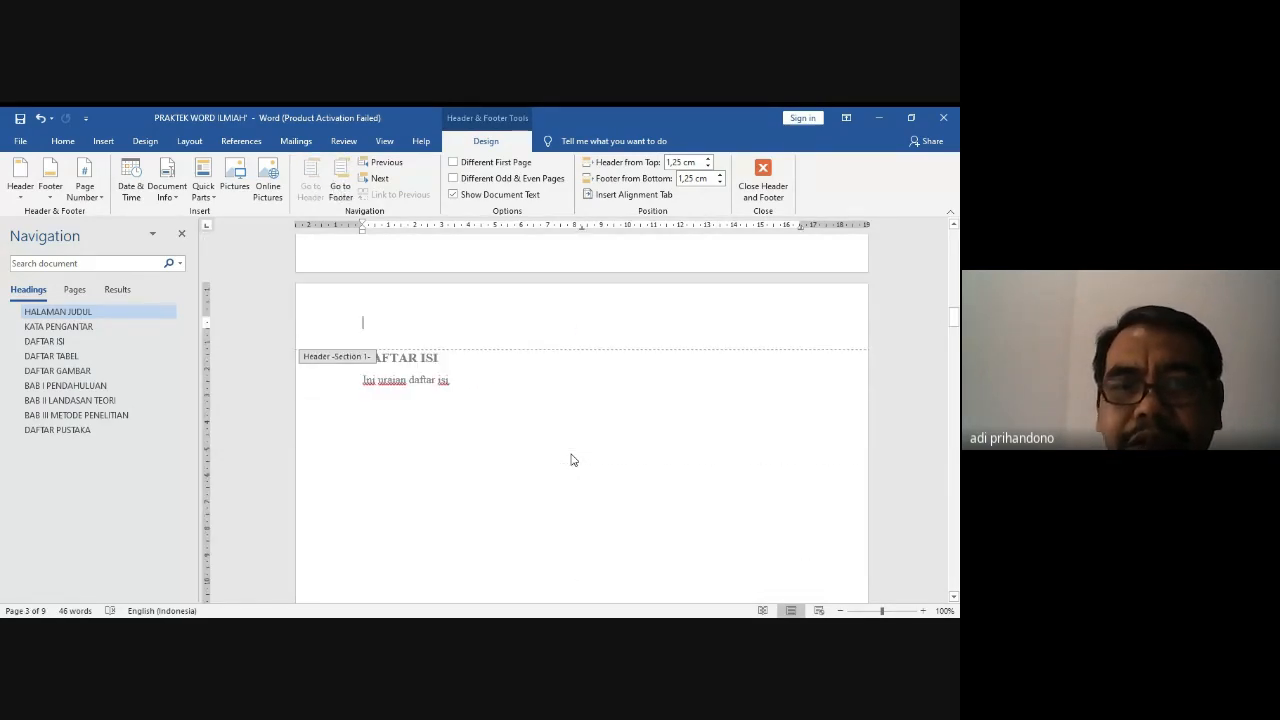
scroll(573, 460, down, 15)
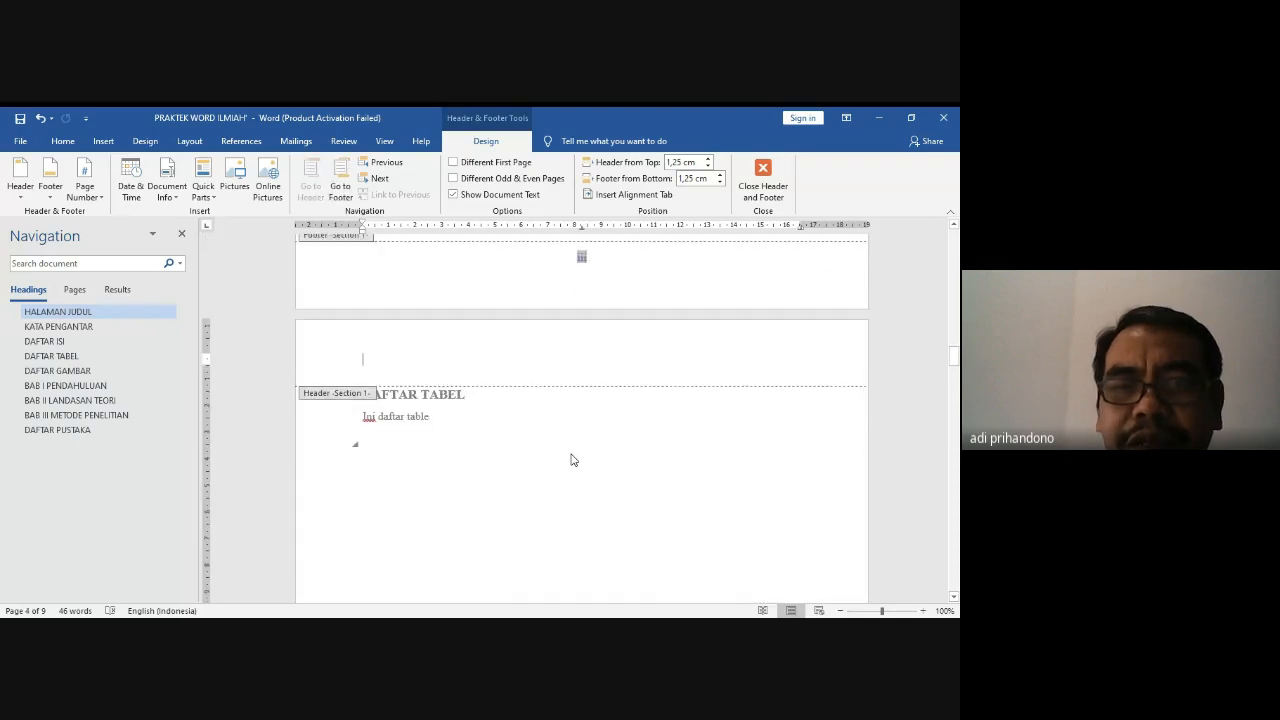
scroll(573, 460, down, 10)
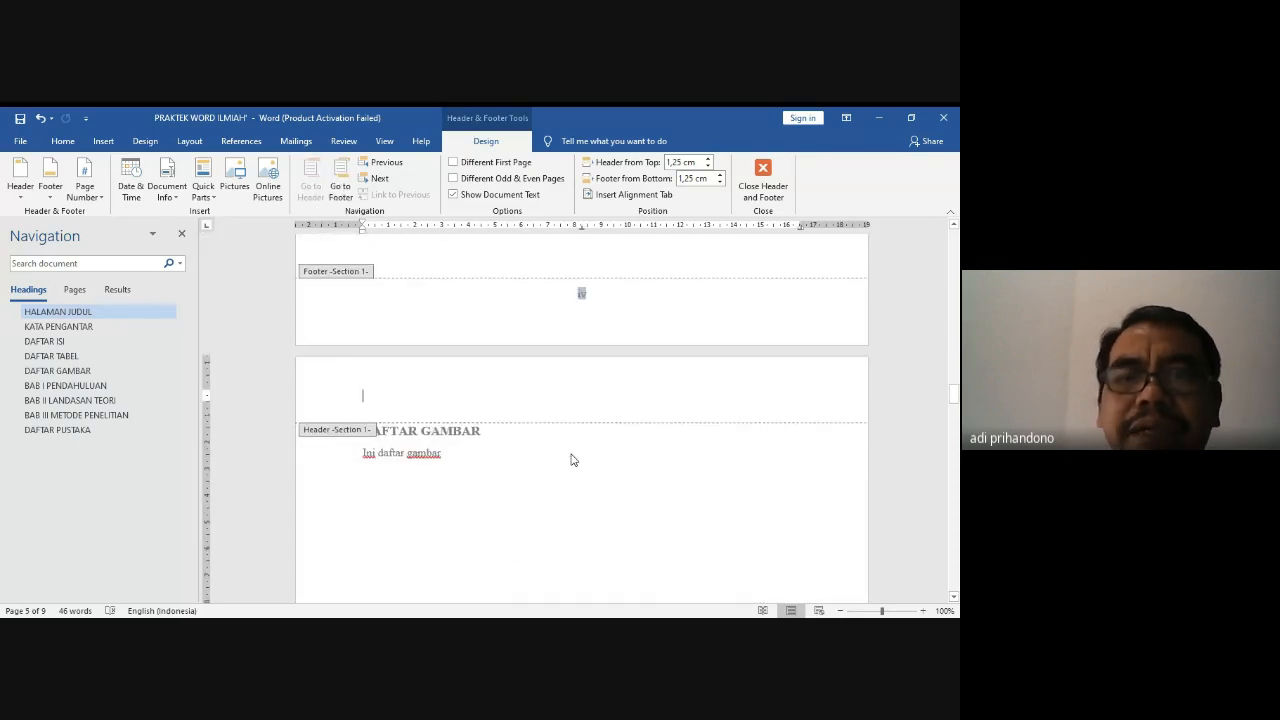
scroll(573, 460, down, 15)
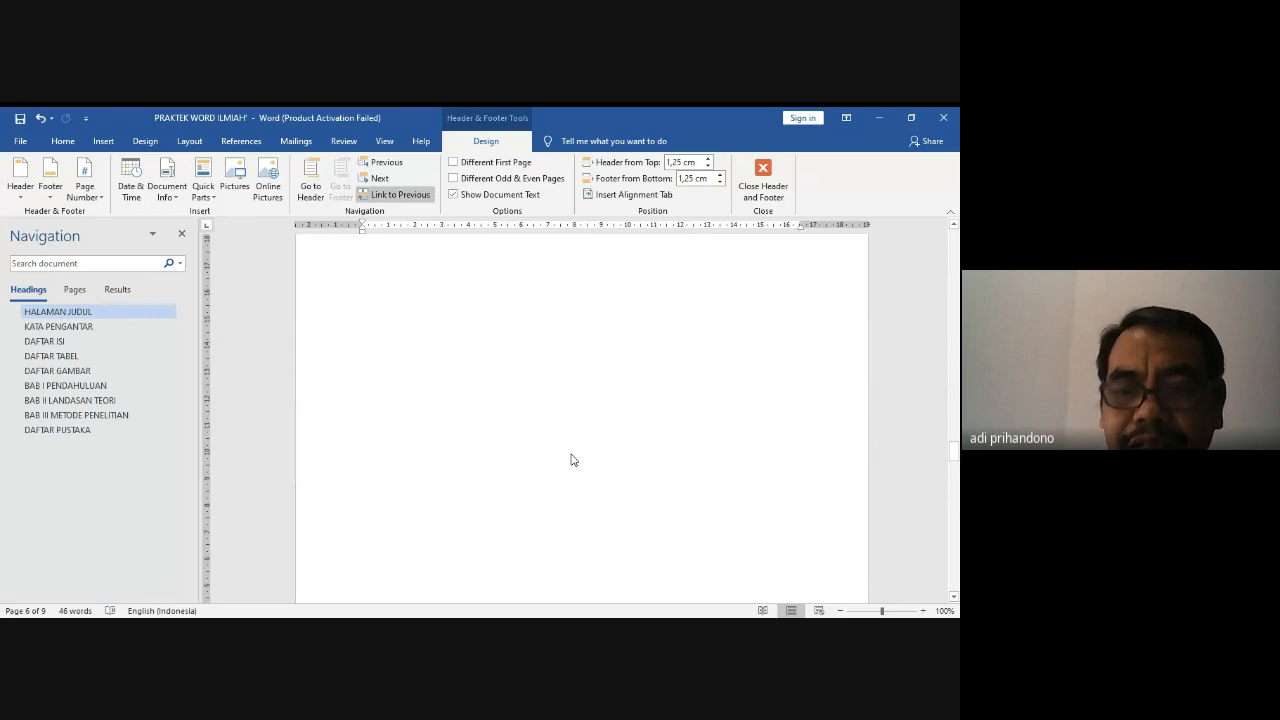
scroll(573, 460, up, 20)
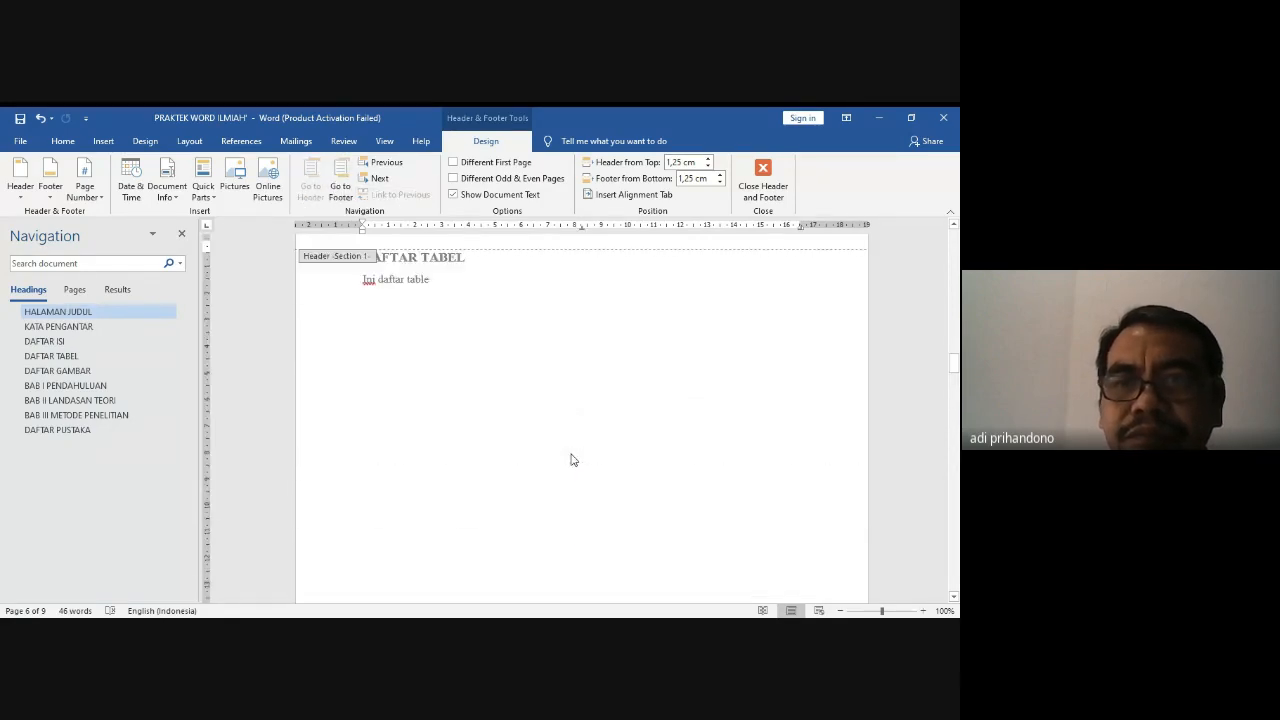
scroll(573, 460, up, 20)
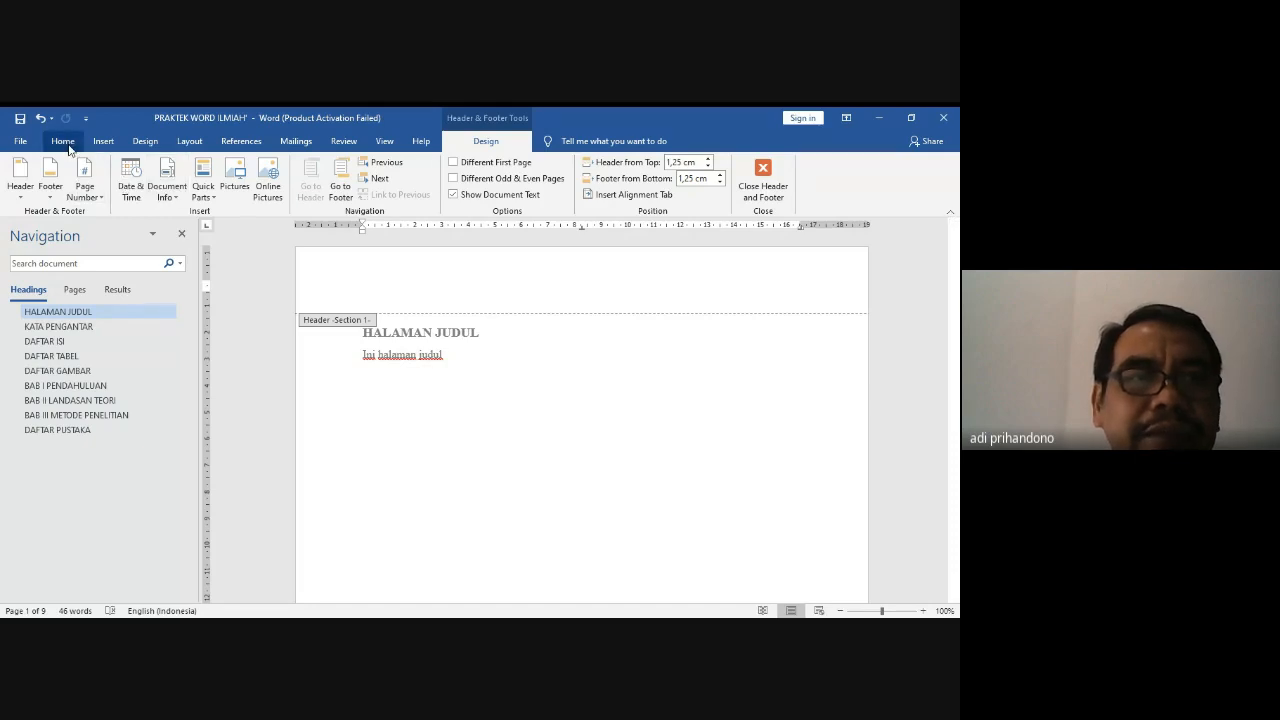
Step: Modify the Heading 1 style to use centered alignment and leave header and footer editing
click(63, 141)
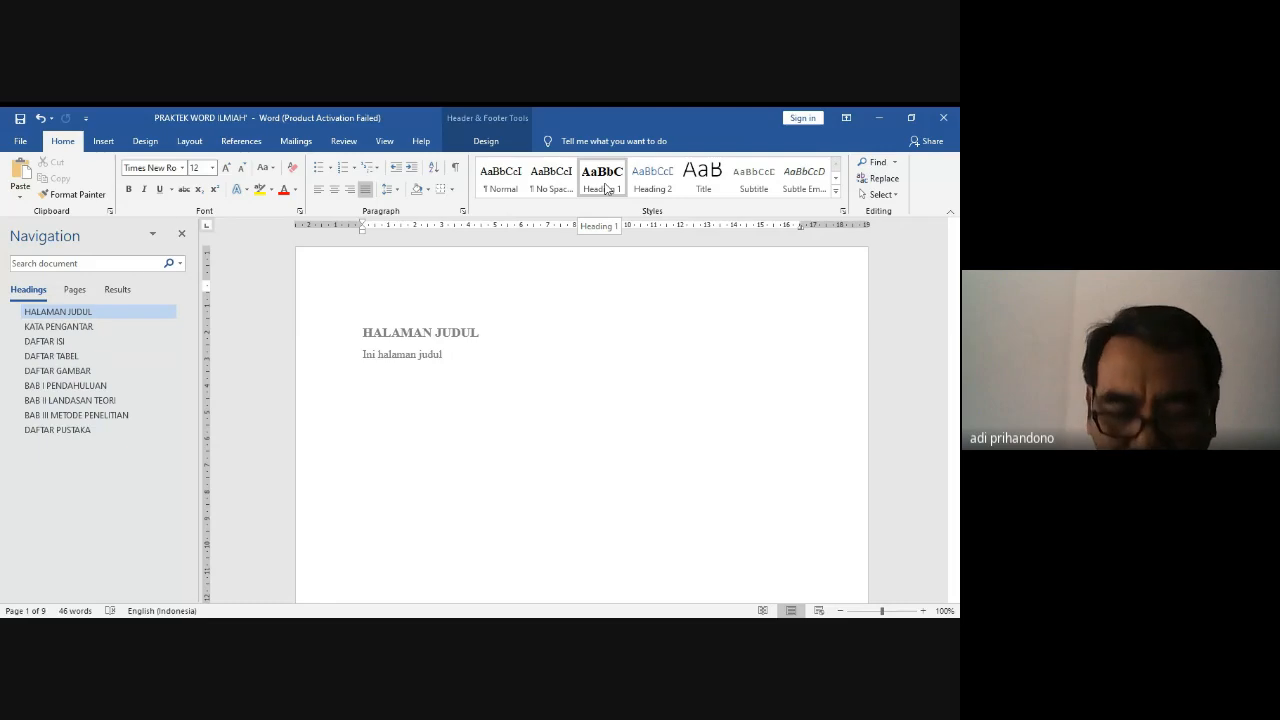
right_click(605, 189)
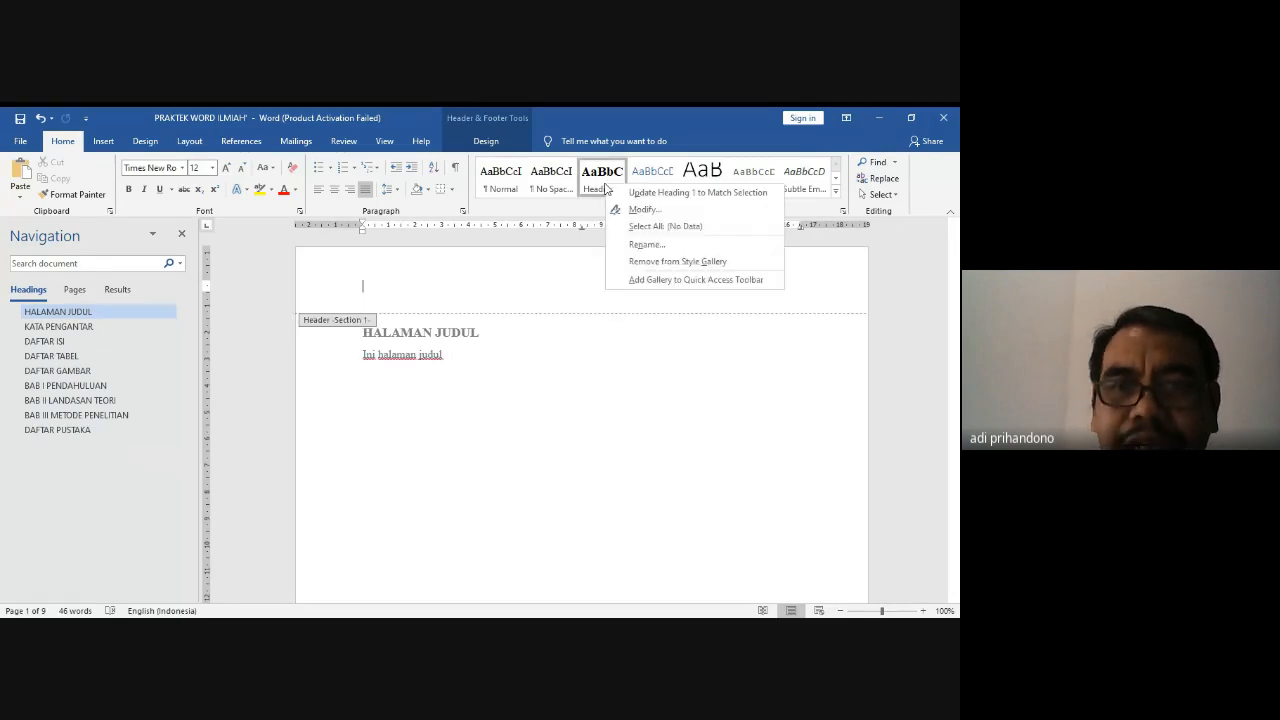
click(644, 209)
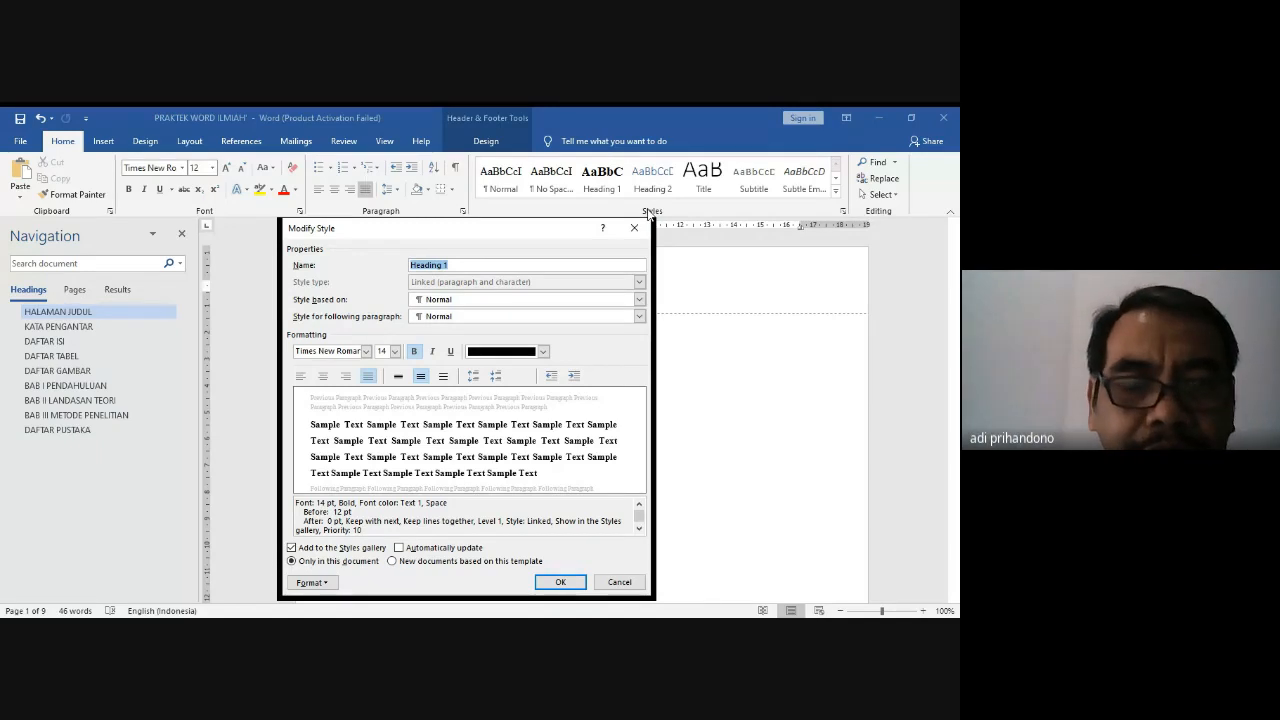
click(324, 378)
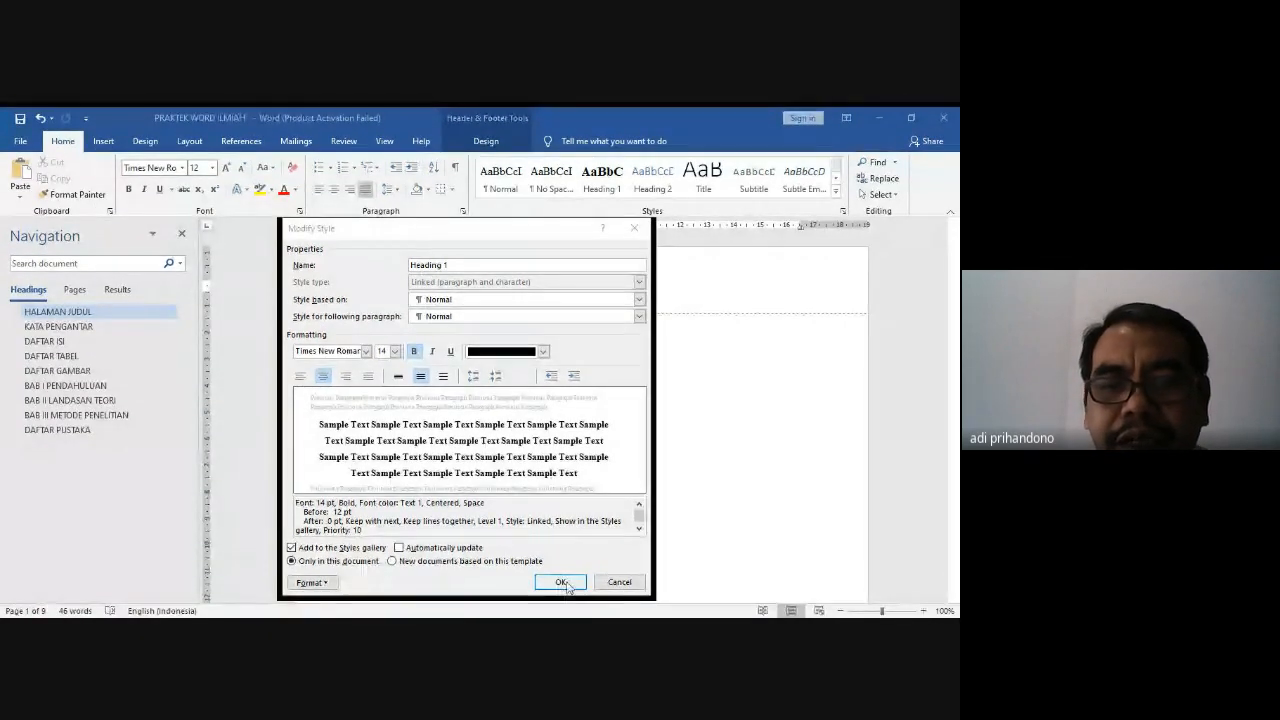
click(562, 583)
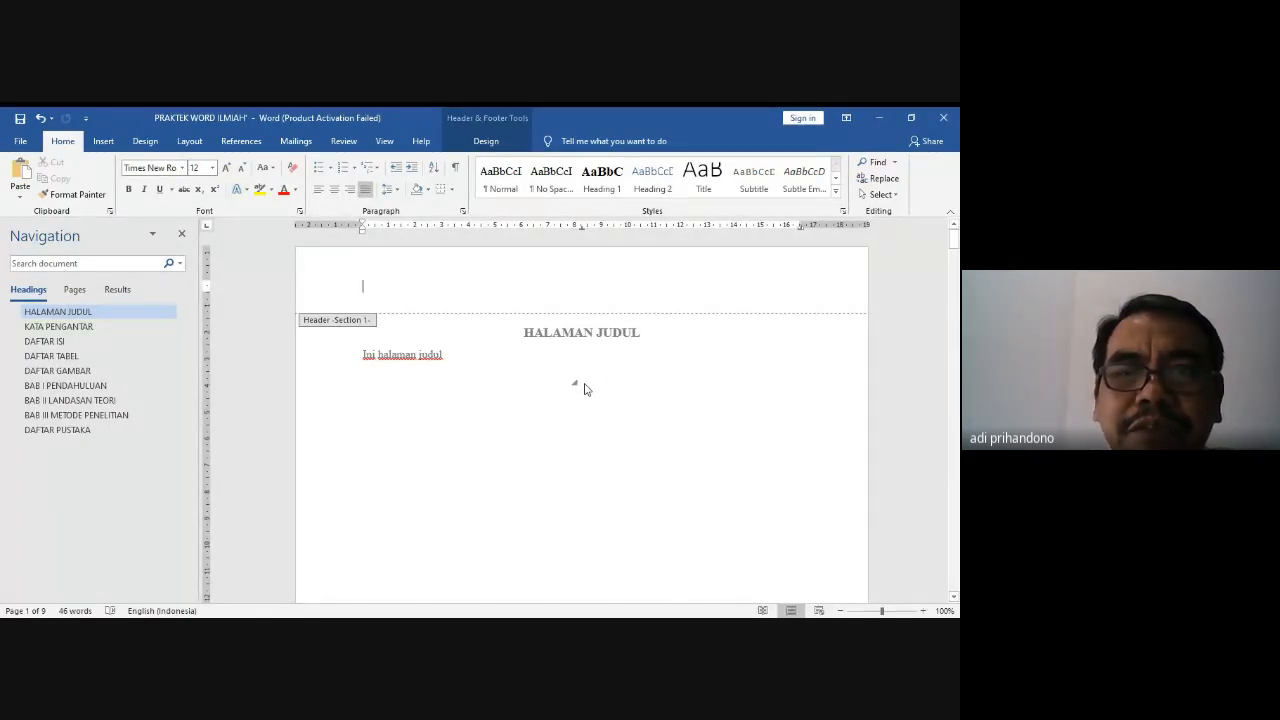
double_click(587, 441)
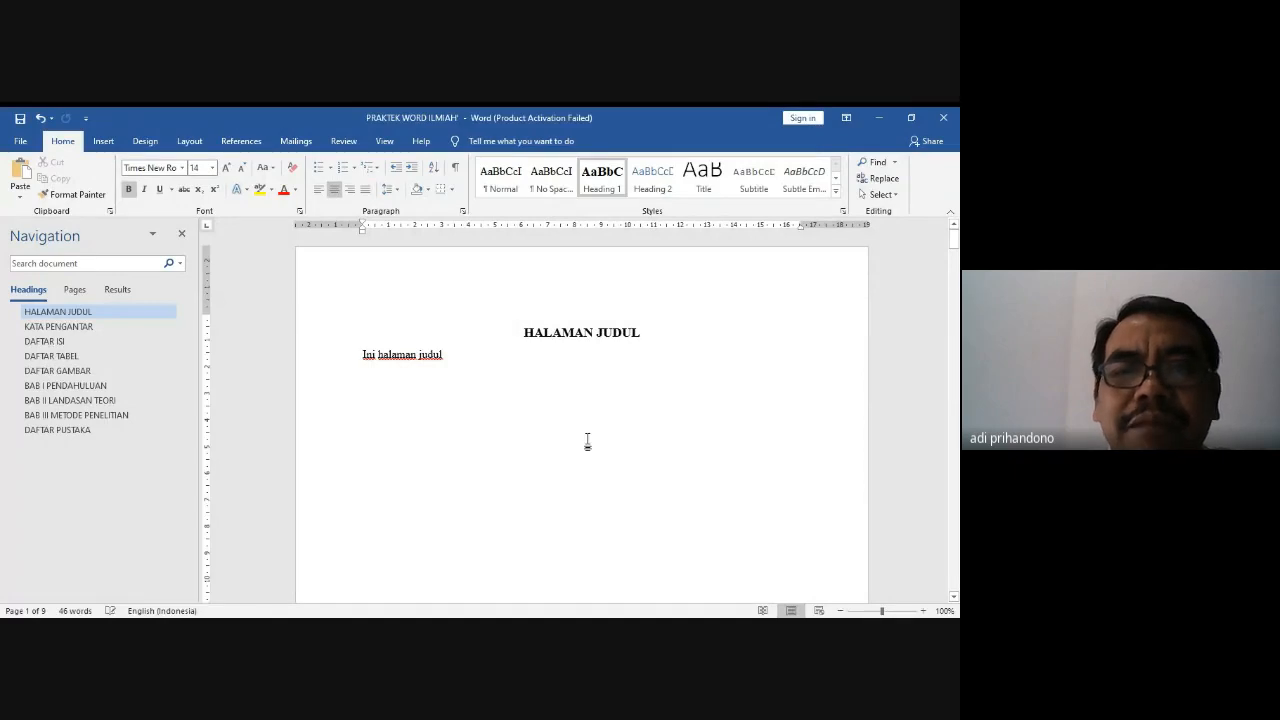
Step: Check the heading alignment and page numbers from "KATA PENGANTAR" through the "BAB II LANDASAN TEORI" page
scroll(588, 441, down, 14)
click(589, 440)
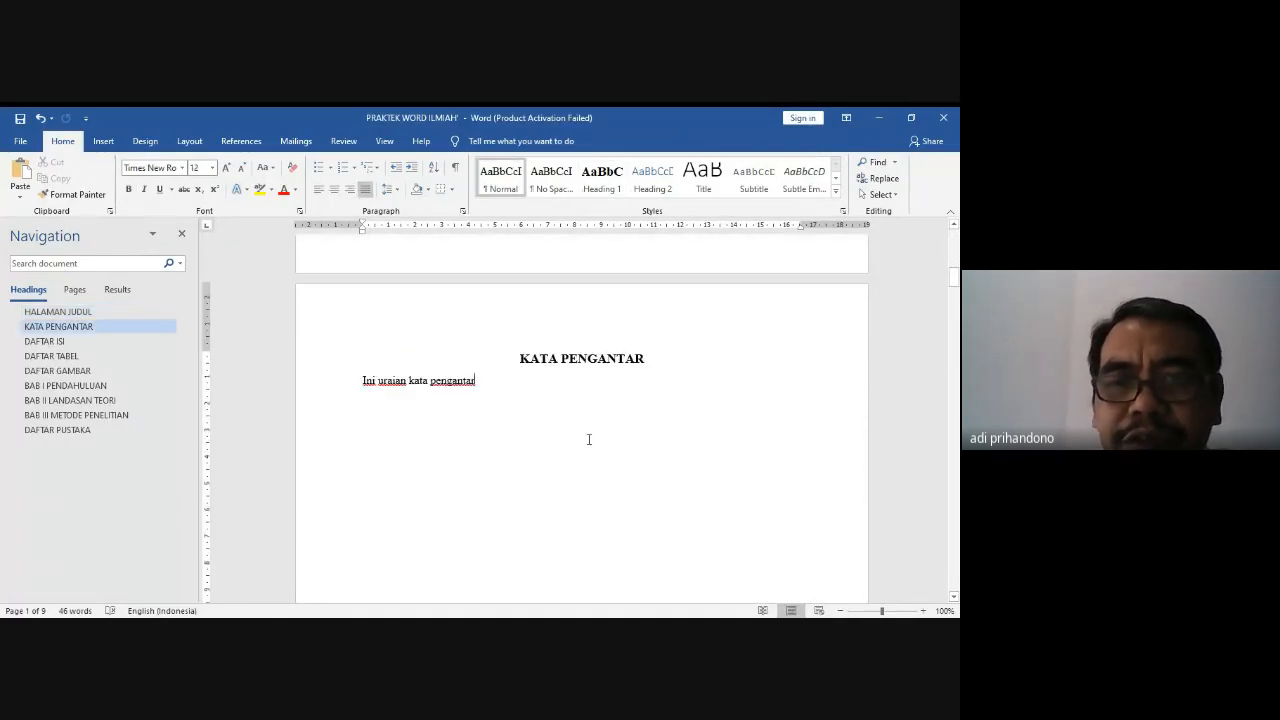
key(Page_Down)
key(Page_Down)
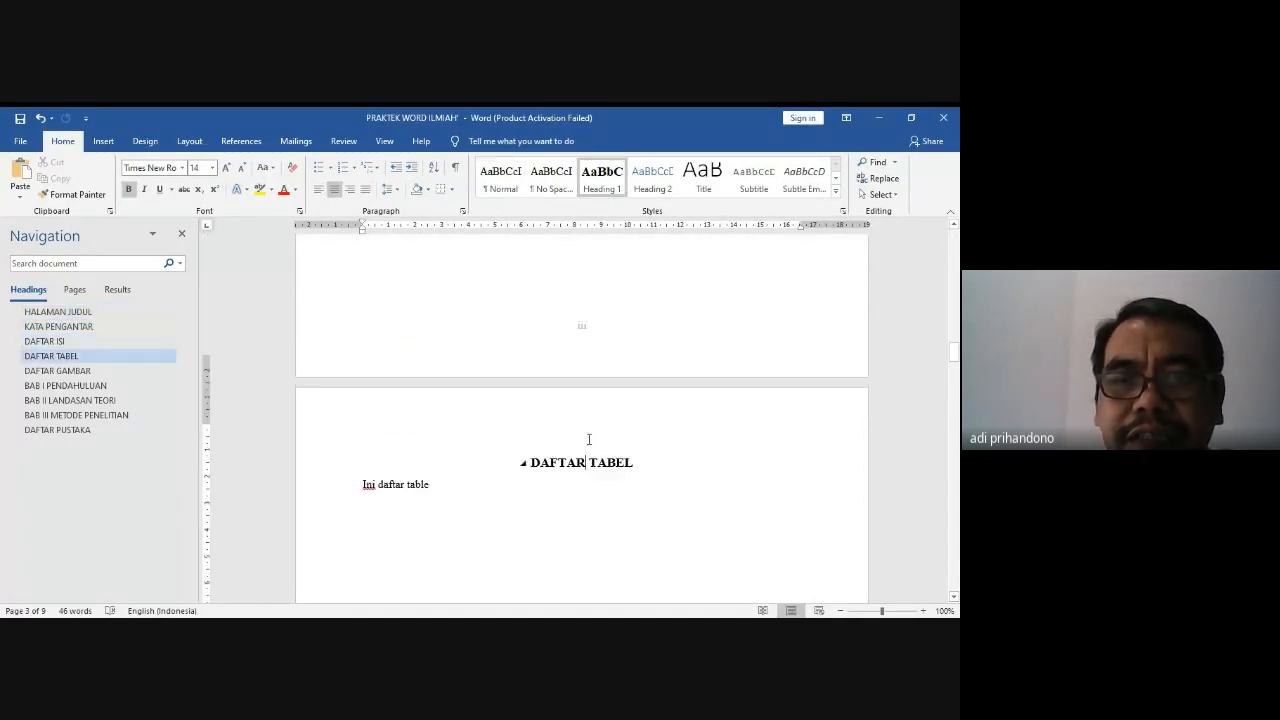
key(Page_Down)
key(Page_Down)
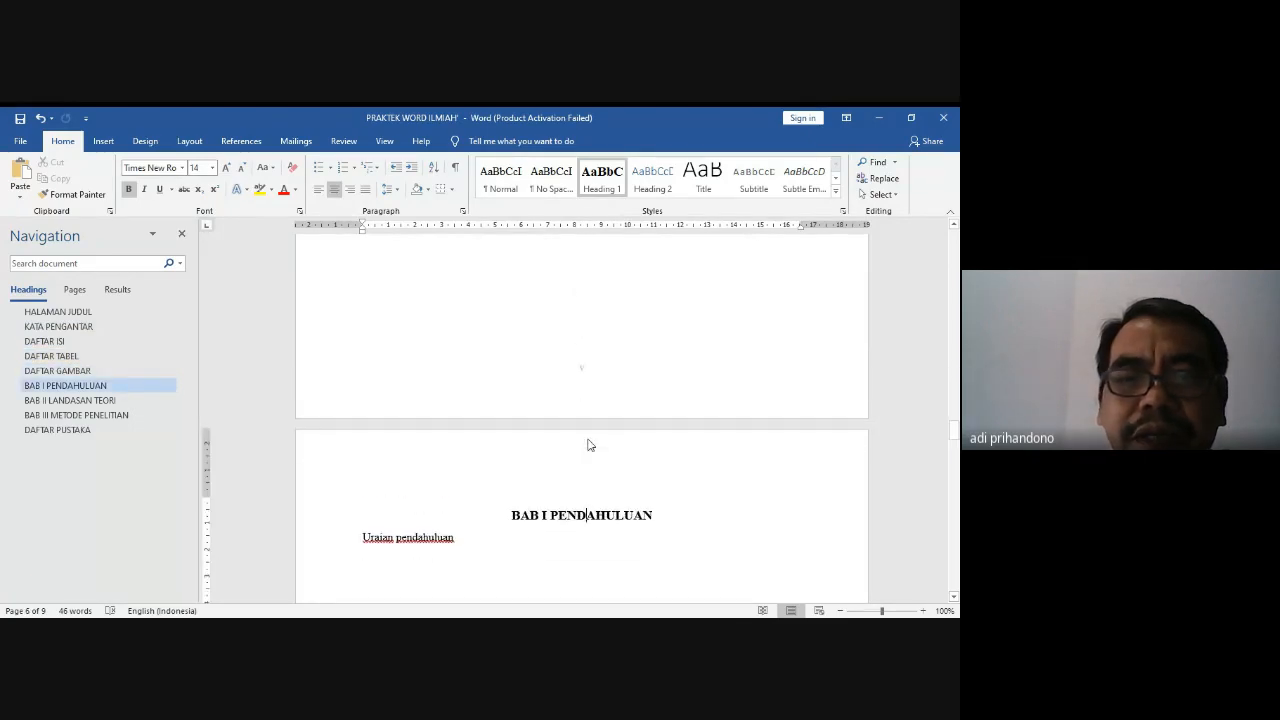
key(Page_Down)
key(Page_Down)
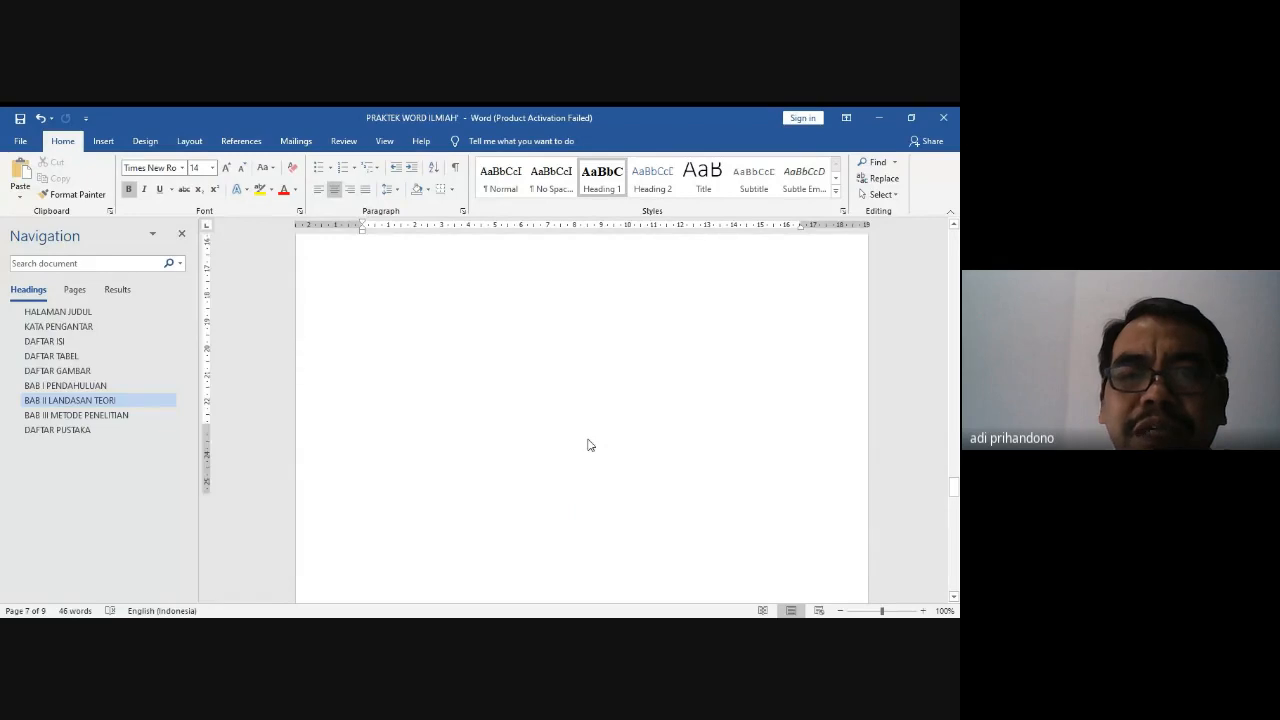
Step: Review the remaining pages through "DAFTAR PUSTAKA" and return to the "HALAMAN JUDUL" page
key(Page_Down)
key(Page_Down)
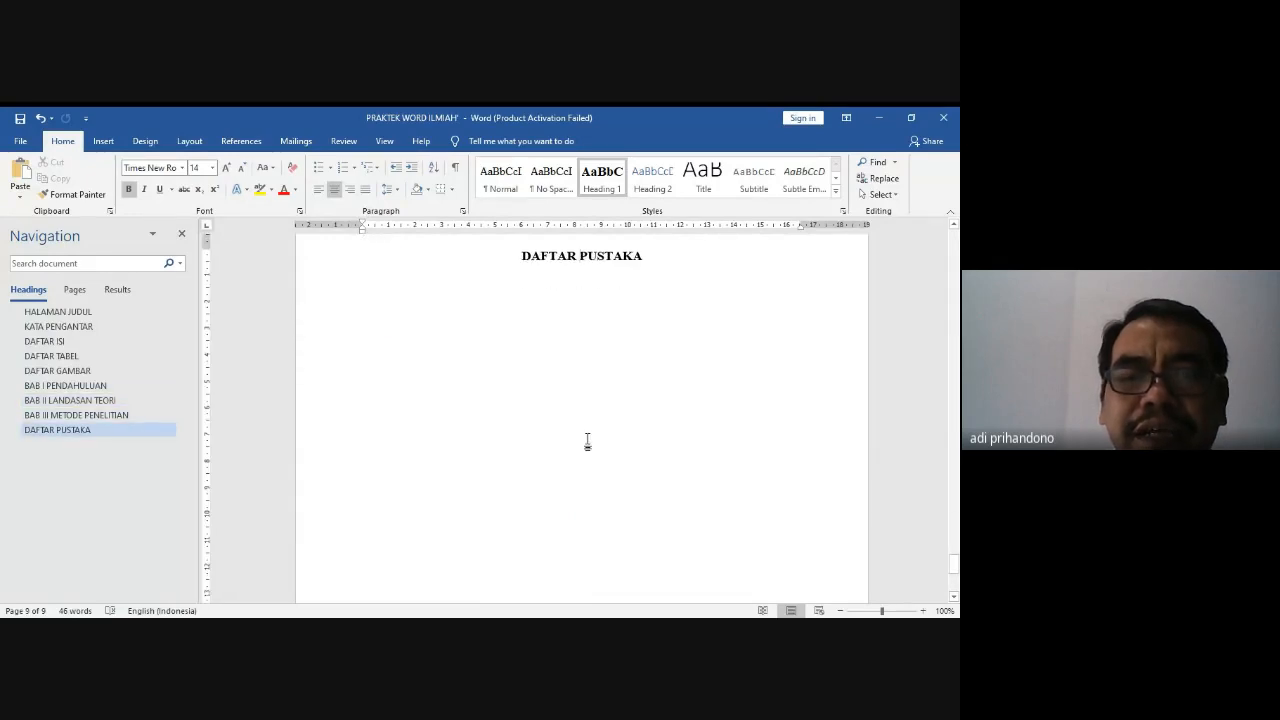
key(ctrl+Home)
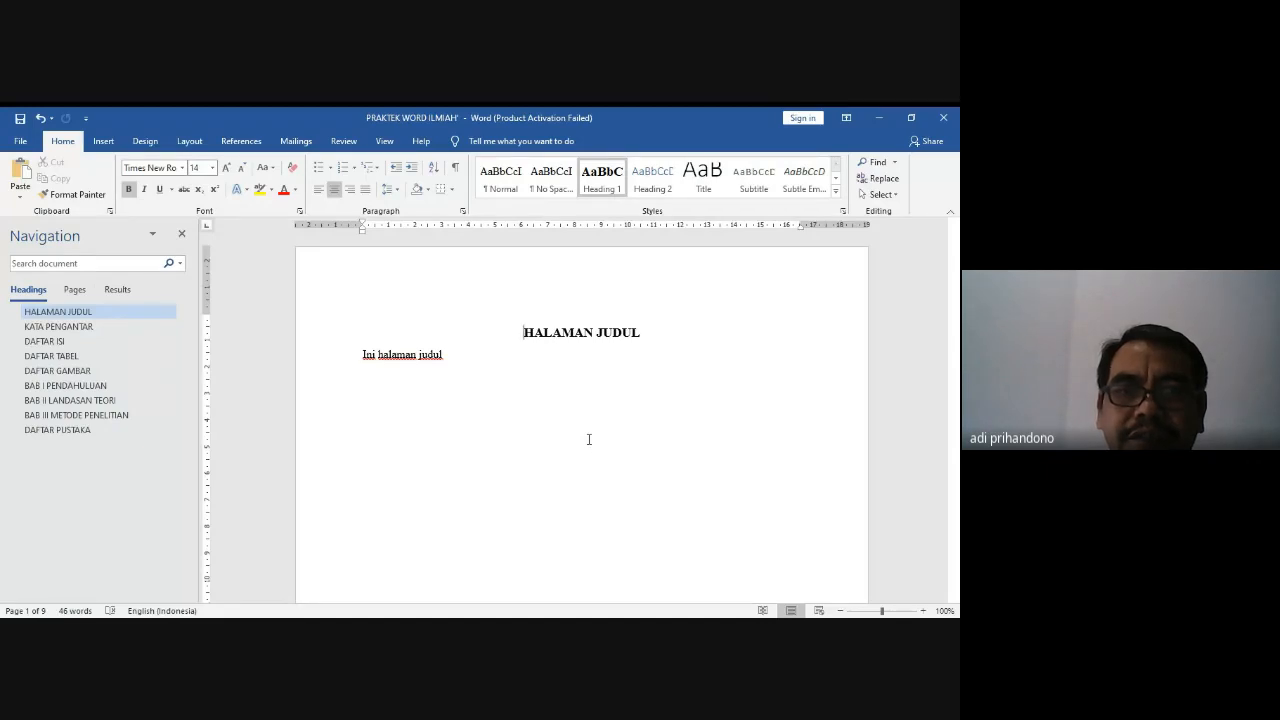
key(shift+Down)
key(shift+Down)
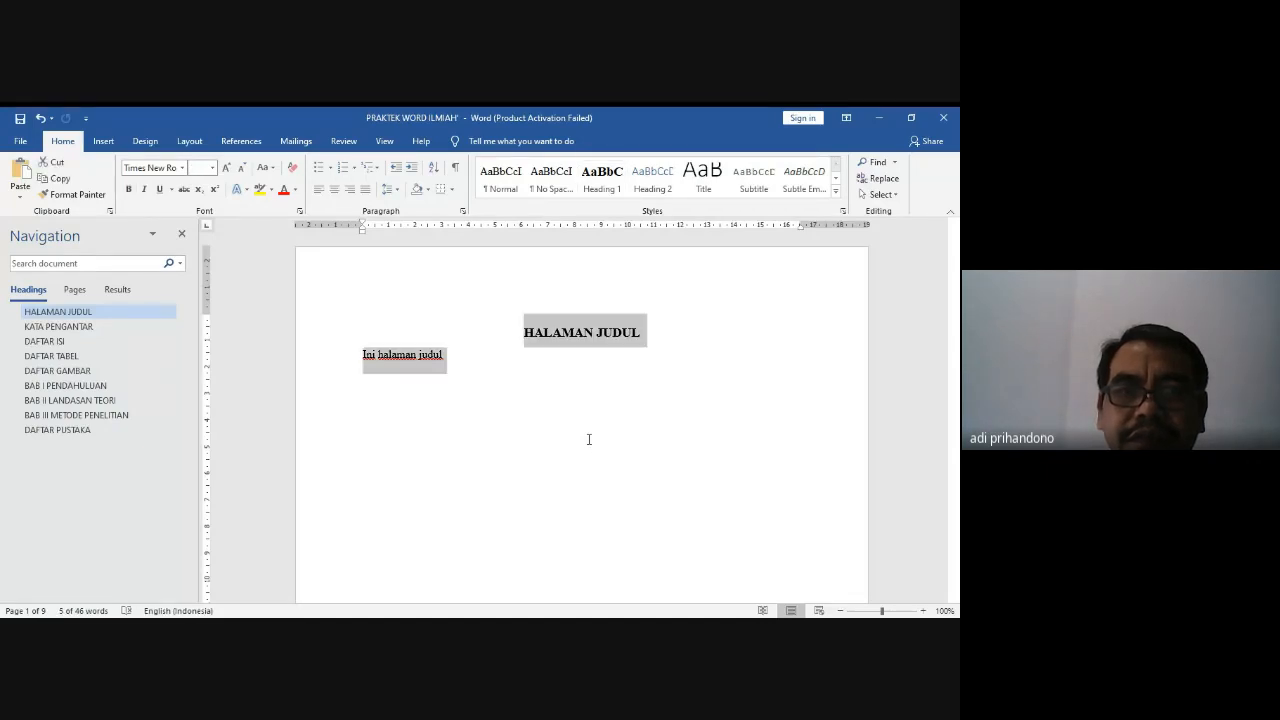
key(Page_Down)
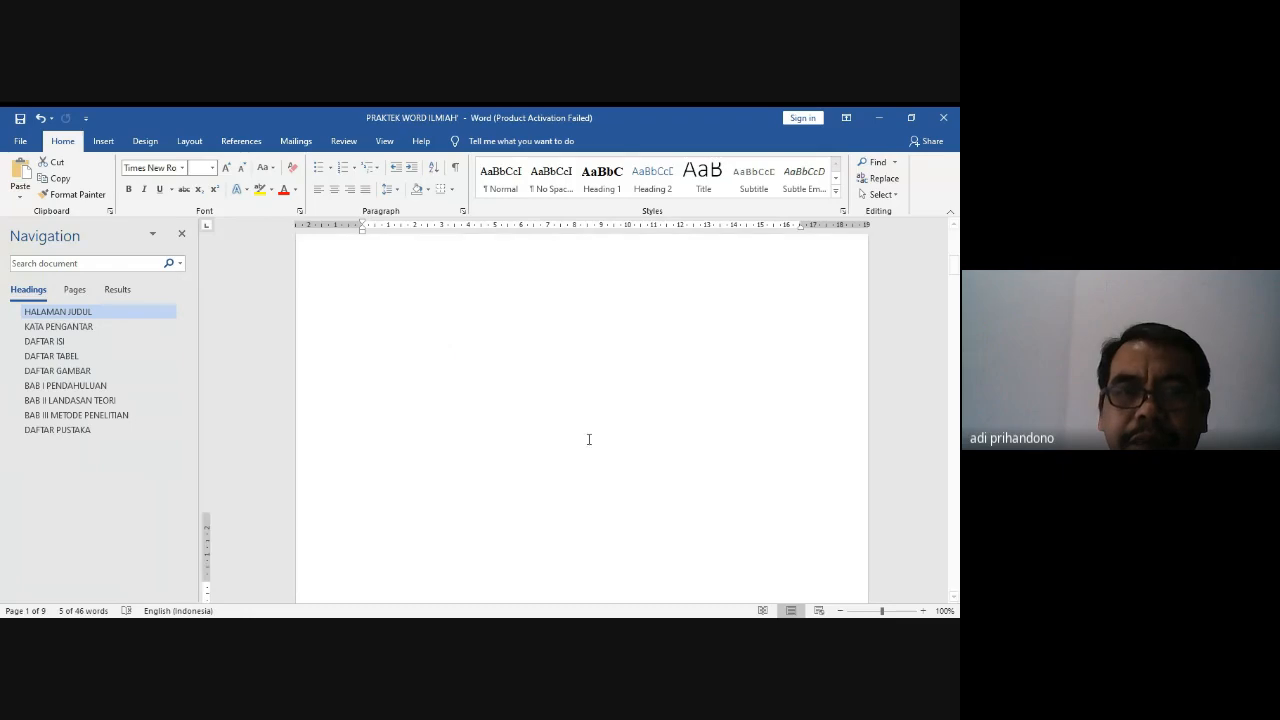
scroll(587, 442, up, 1)
key(ctrl+Home)
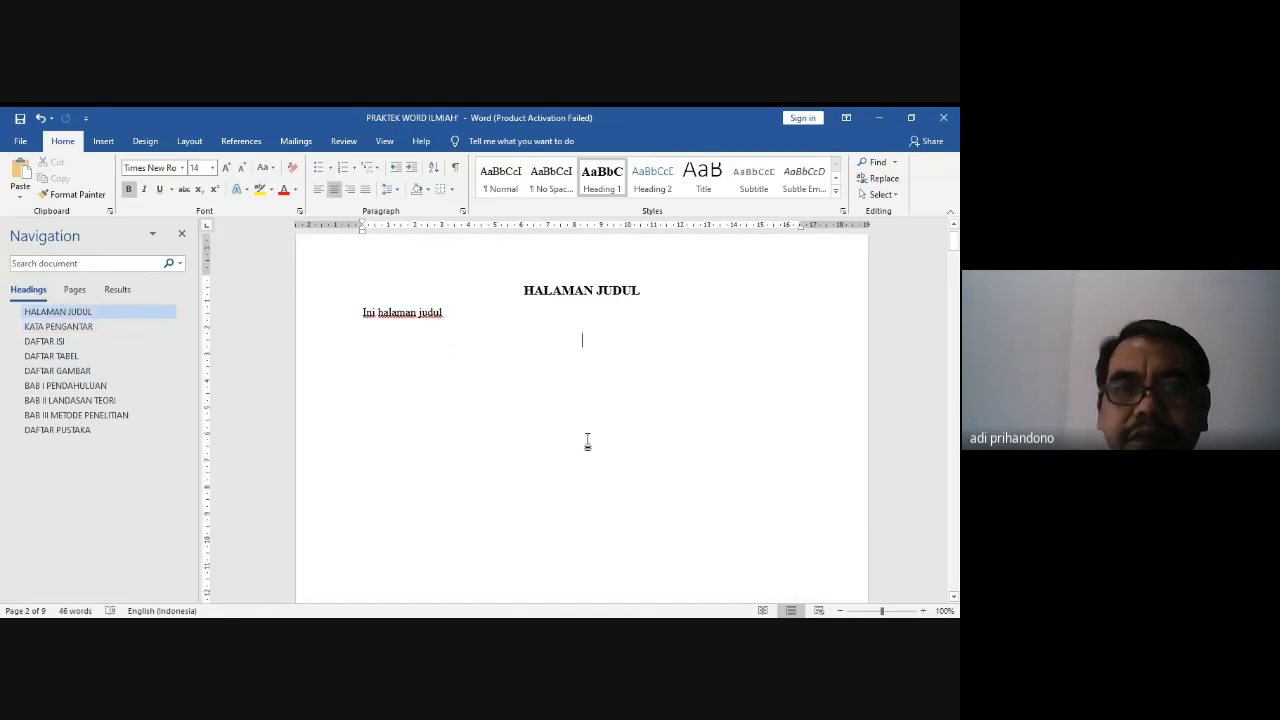
Step: Check the centered headings and footer page numbers from "KATA PENGANTAR" through the start of "BAB I PENDAHULUAN"
key(Page_Down)
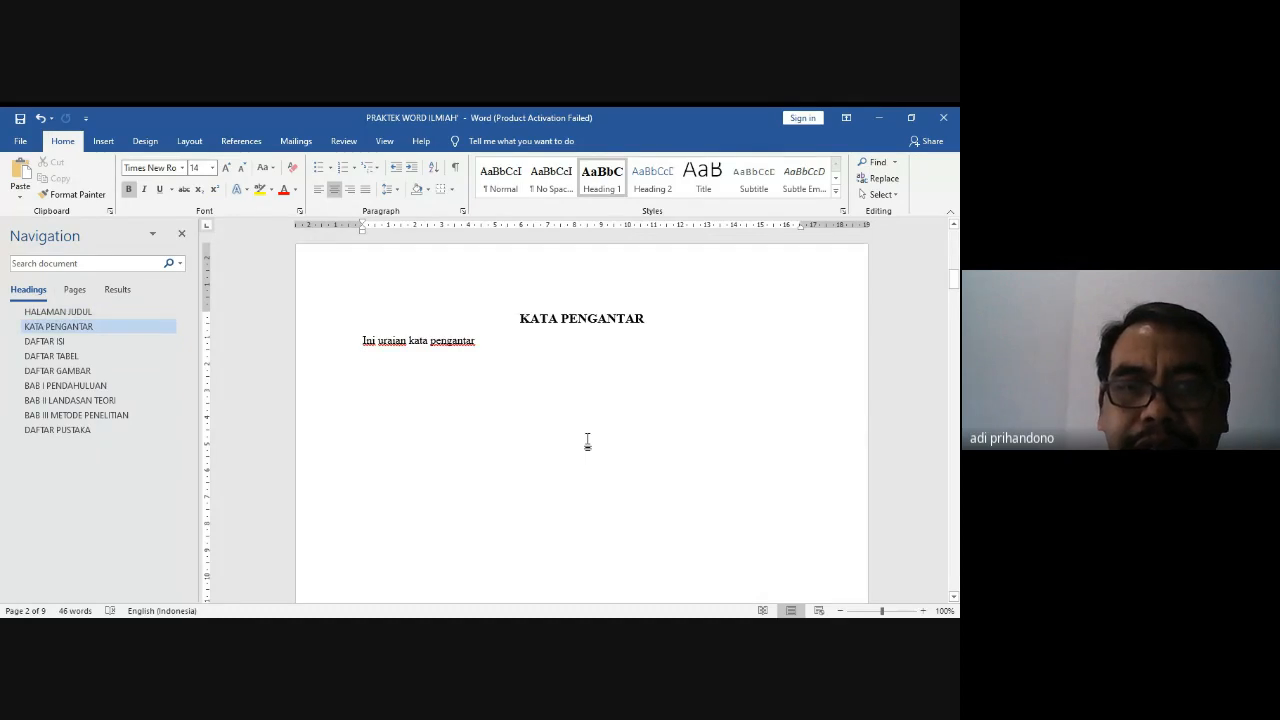
key(Page_Down)
key(Page_Down)
key(Page_Down)
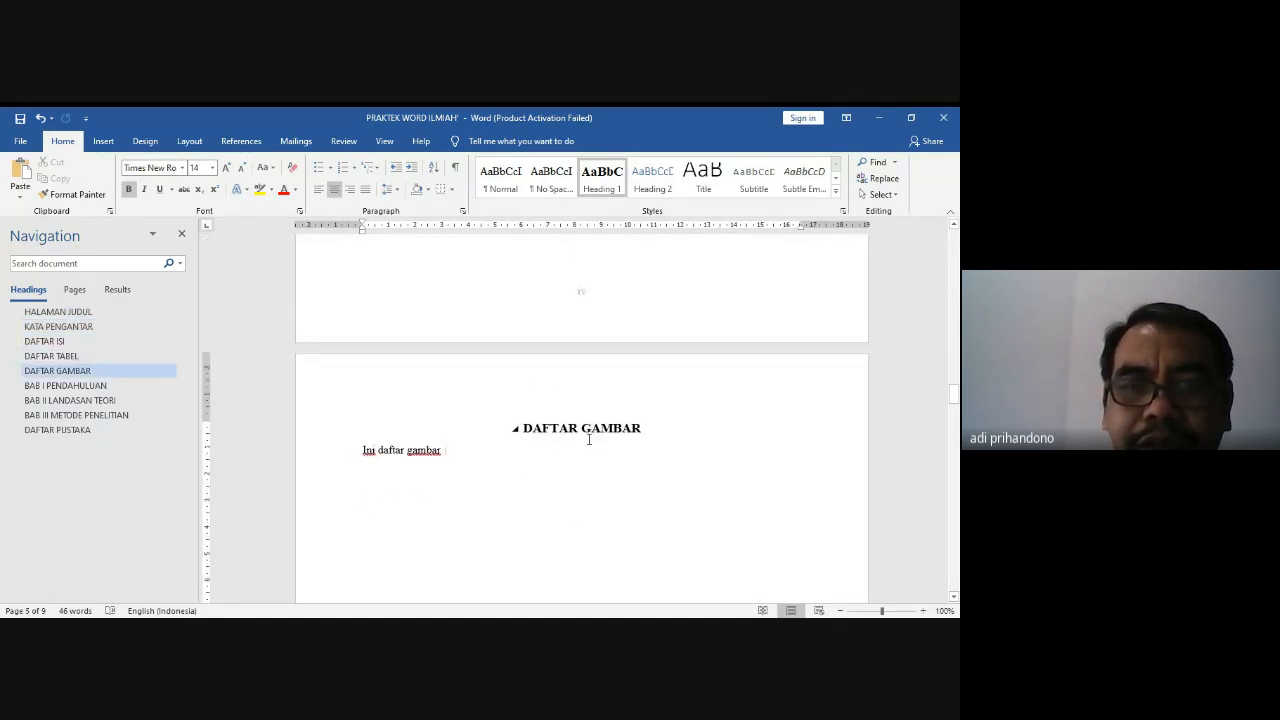
key(Page_Down)
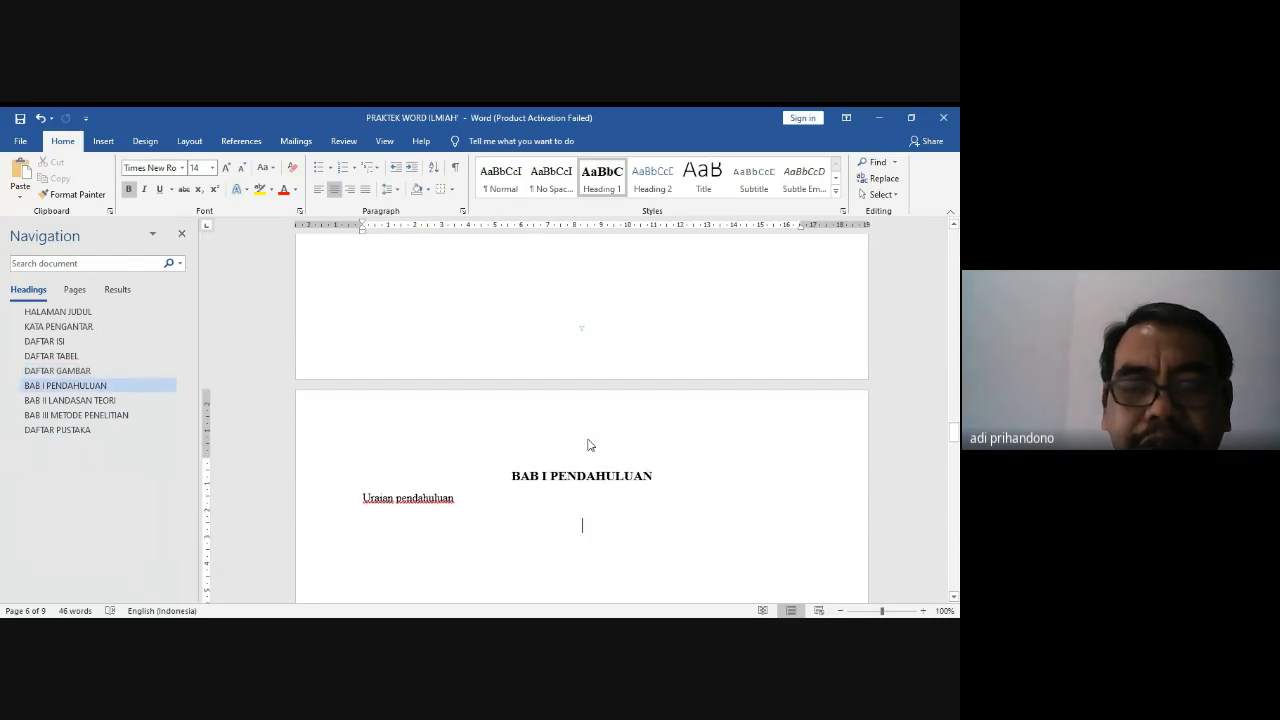
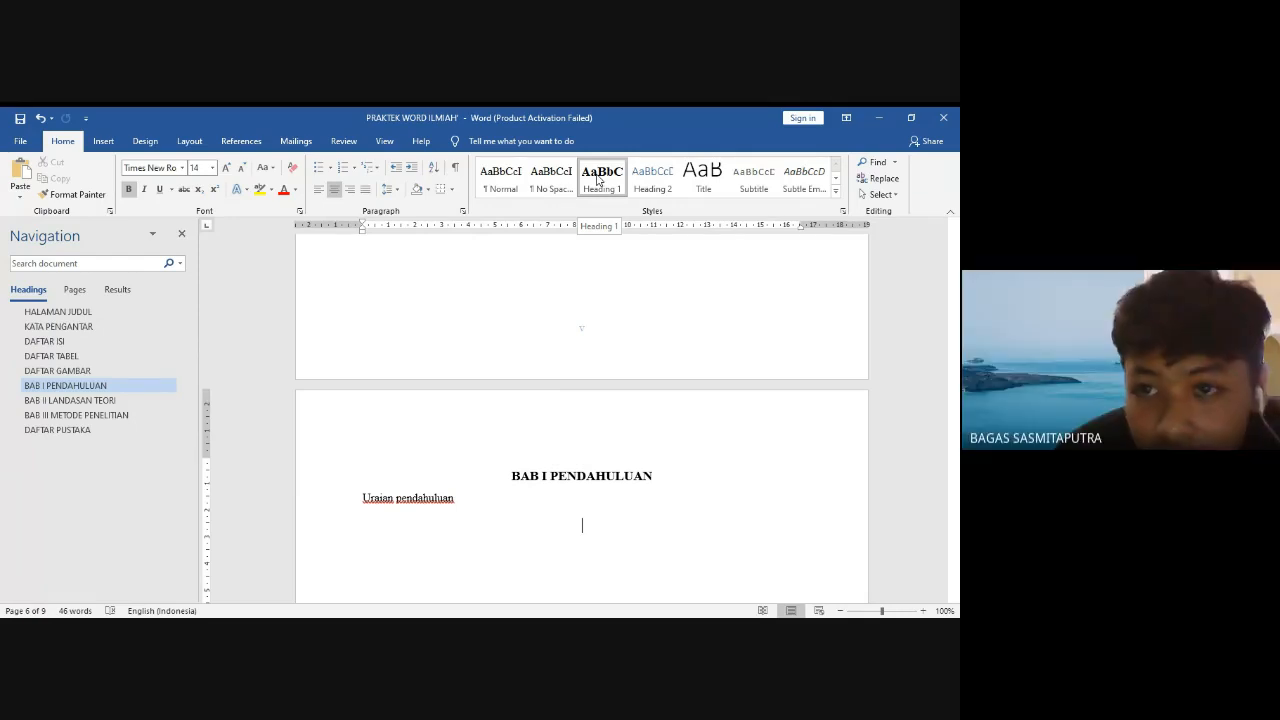
Step: Switch centered alignment off and on again in the Heading 1 style definition and accept the style settings
right_click(594, 180)
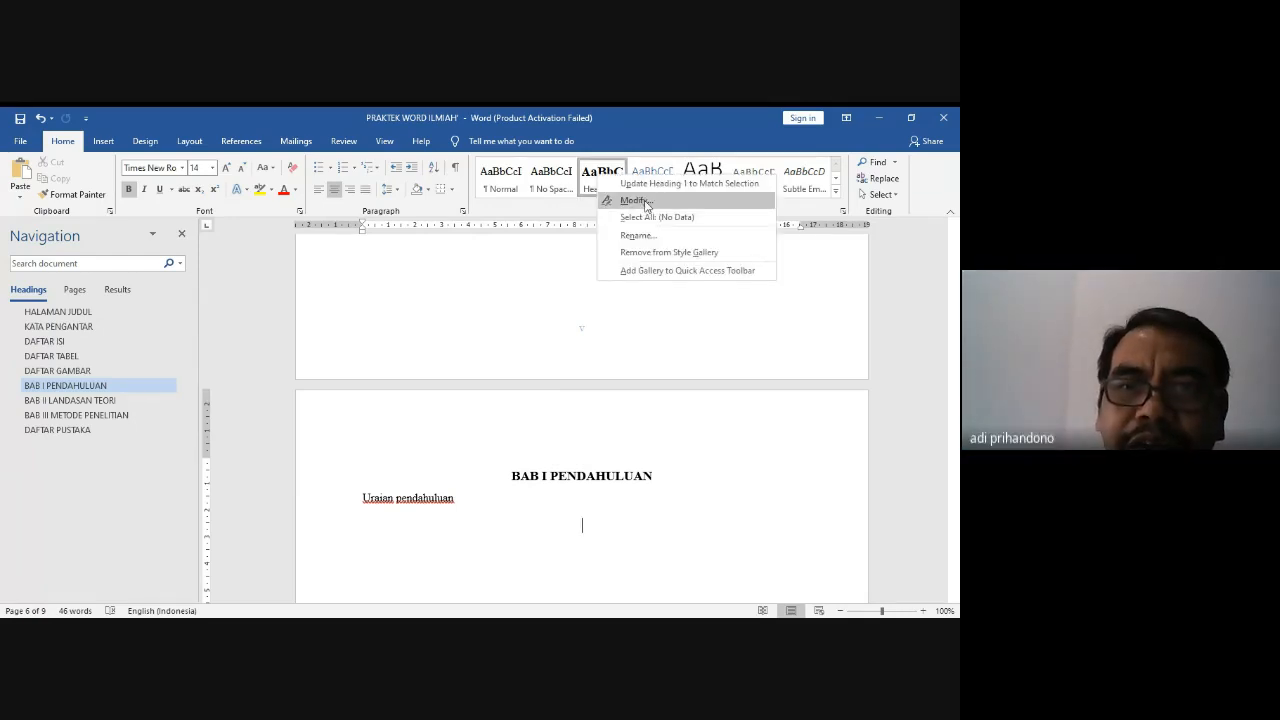
click(640, 201)
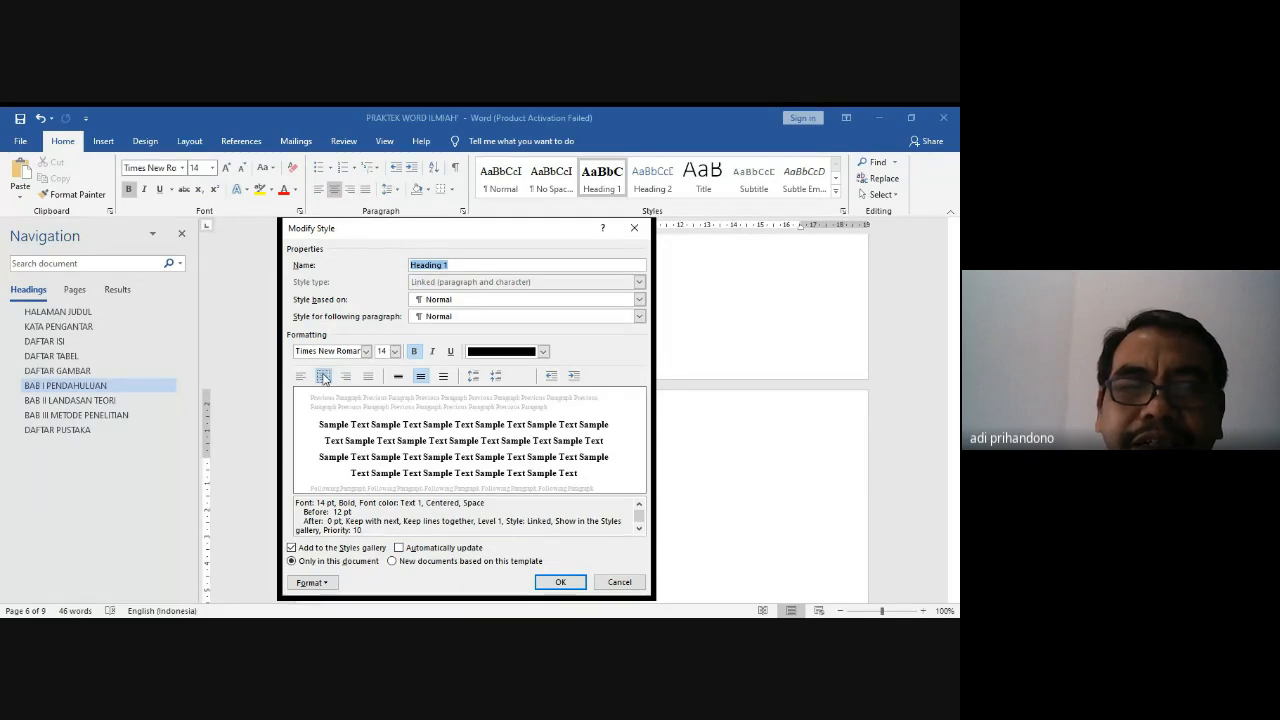
click(324, 378)
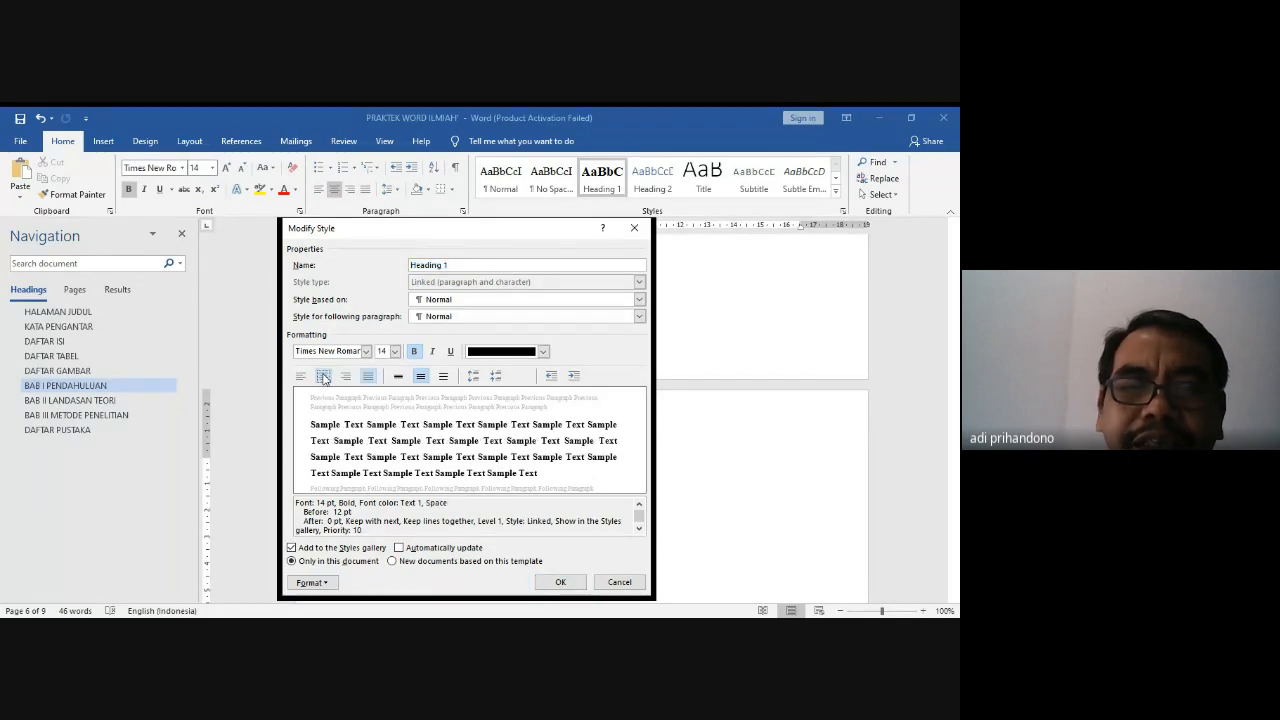
click(324, 378)
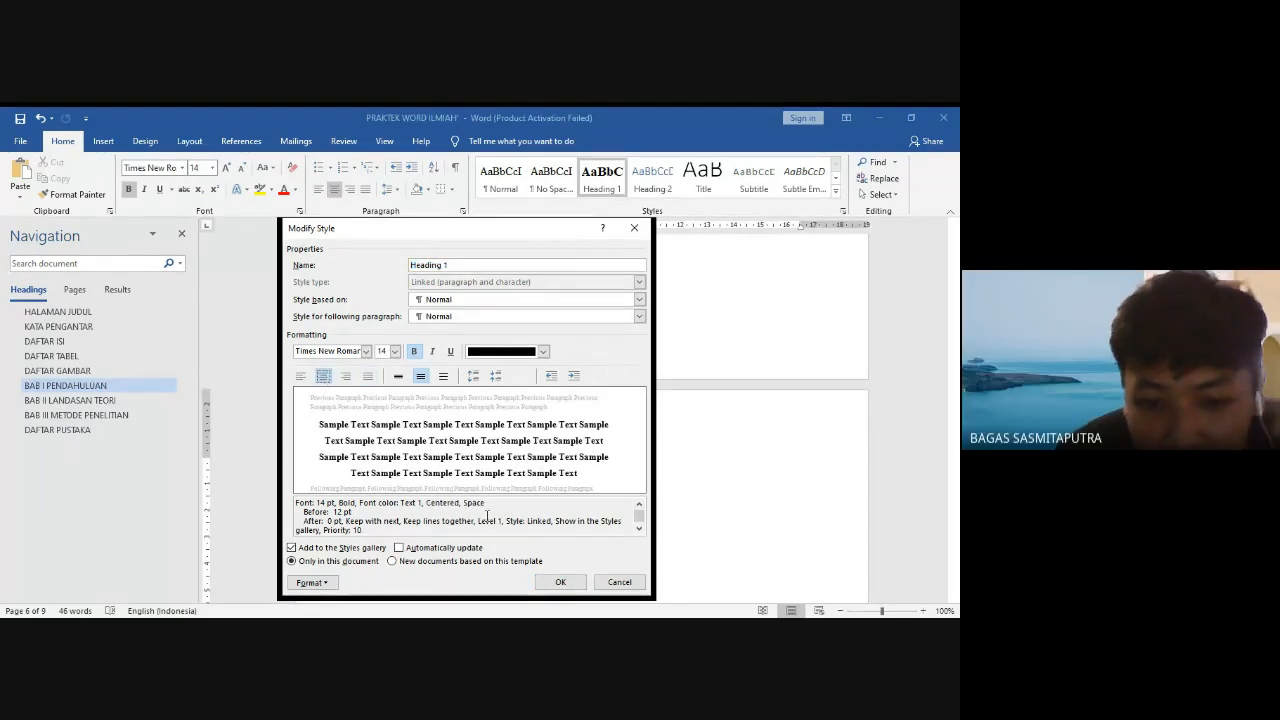
click(553, 580)
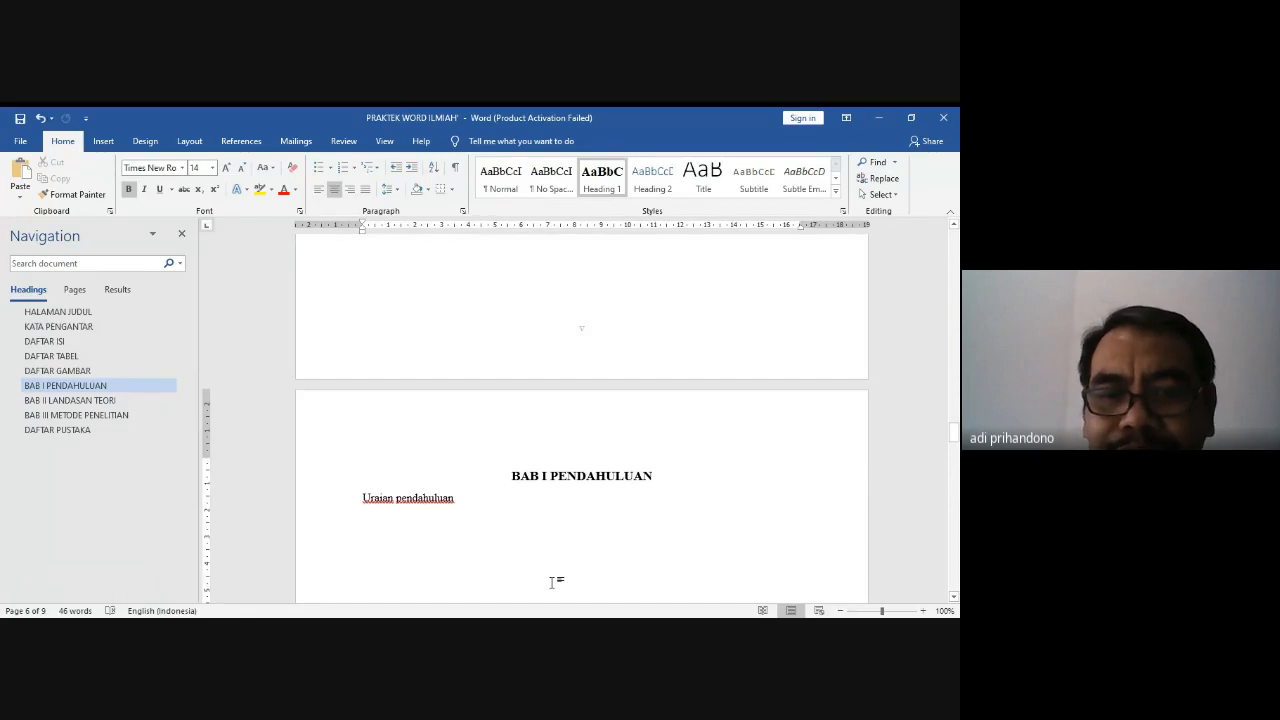
Step: Try splitting the "BAB I PENDAHULUAN" heading onto two lines after "BAB I", and undo the break
click(550, 476)
key(Return)
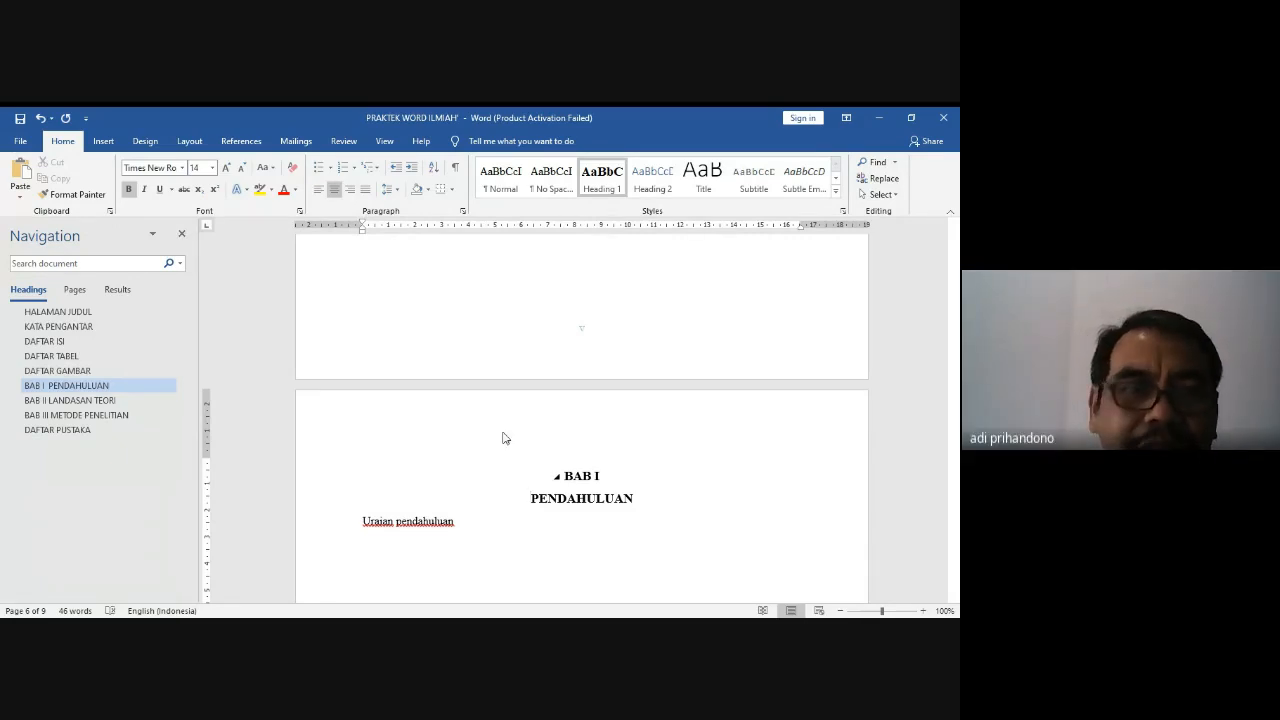
click(41, 118)
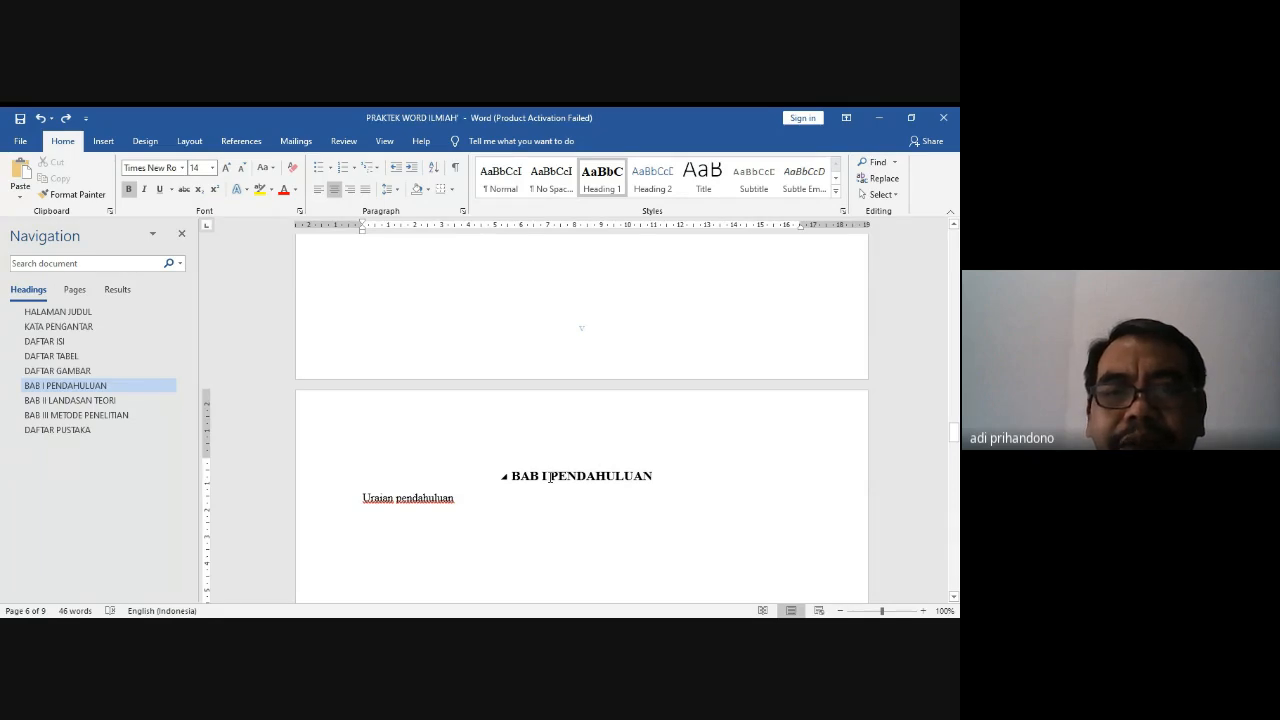
Step: Insert manual line breaks after "BAB I" and "BAB II" so their chapter titles sit on a second line within the same heading
click(549, 476)
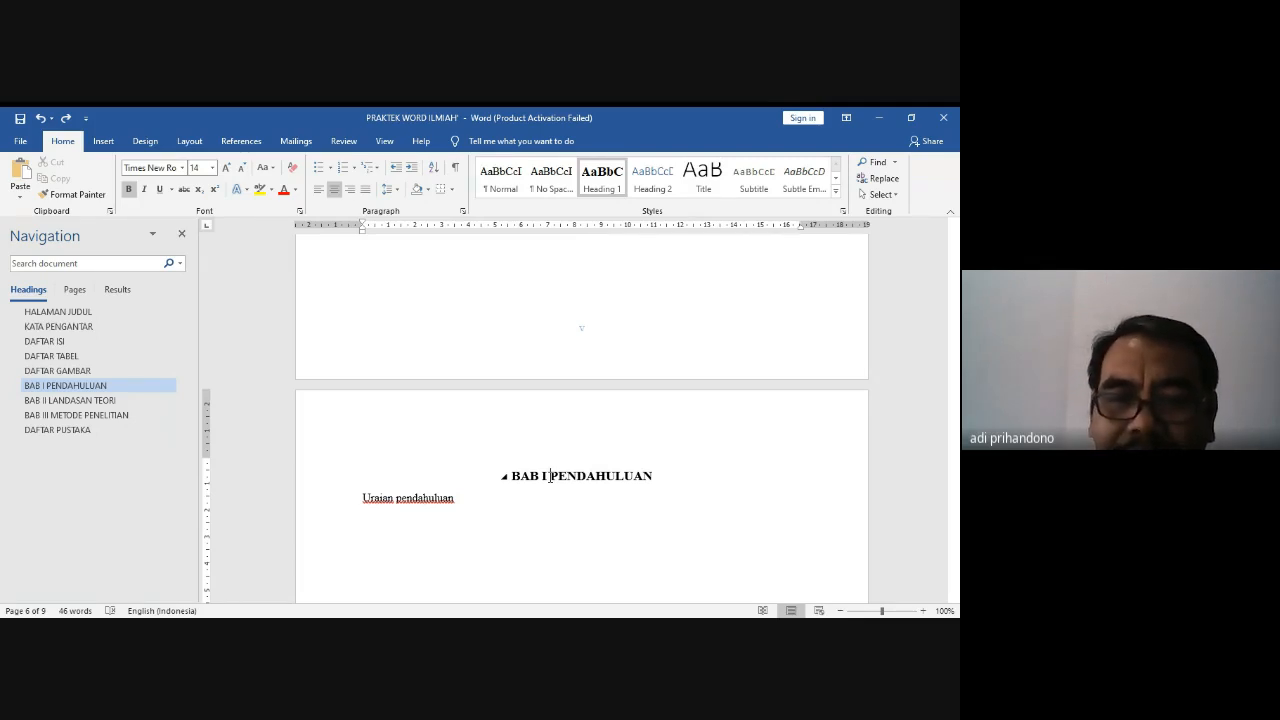
key(shift+Return)
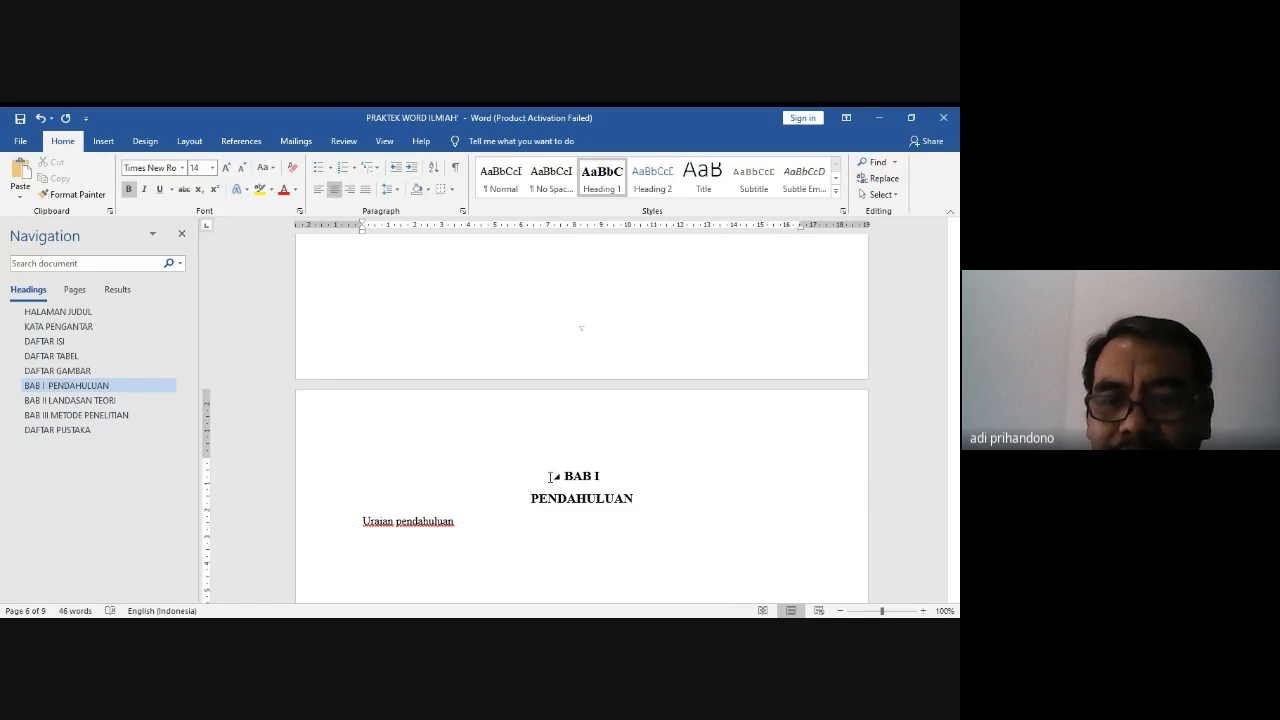
key(Page_Down)
key(Page_Down)
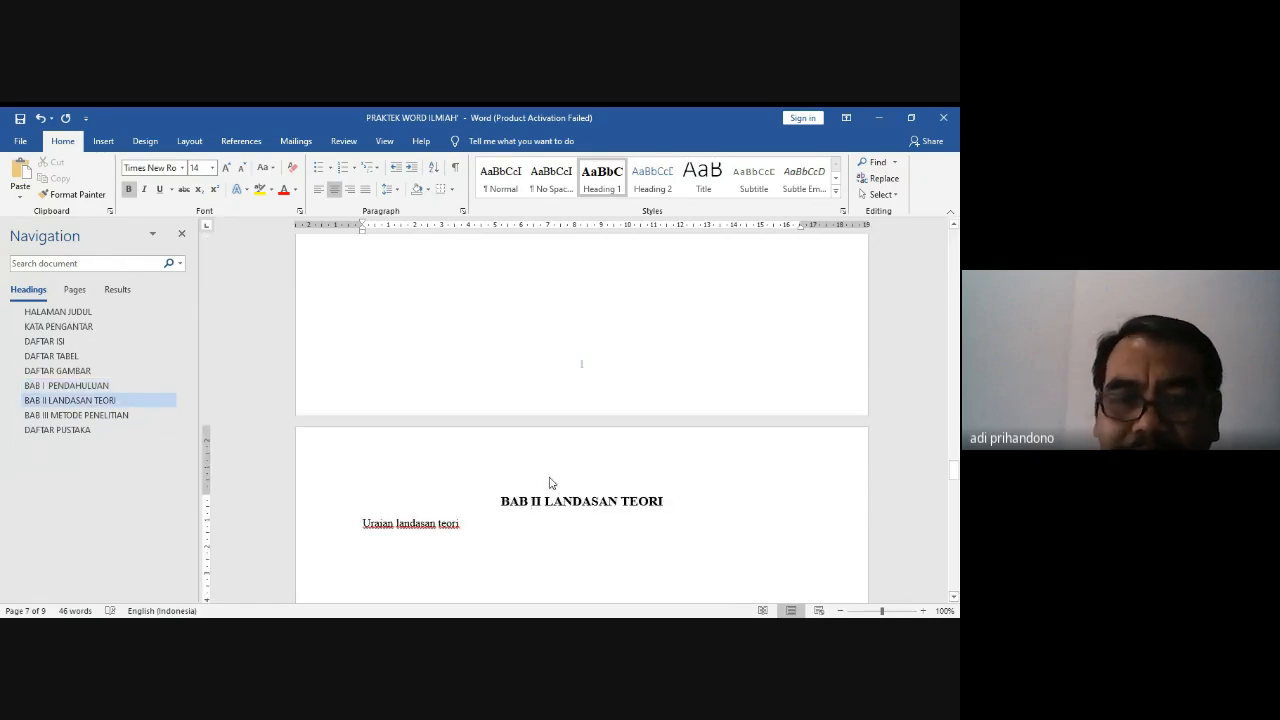
key(Right)
key(Right)
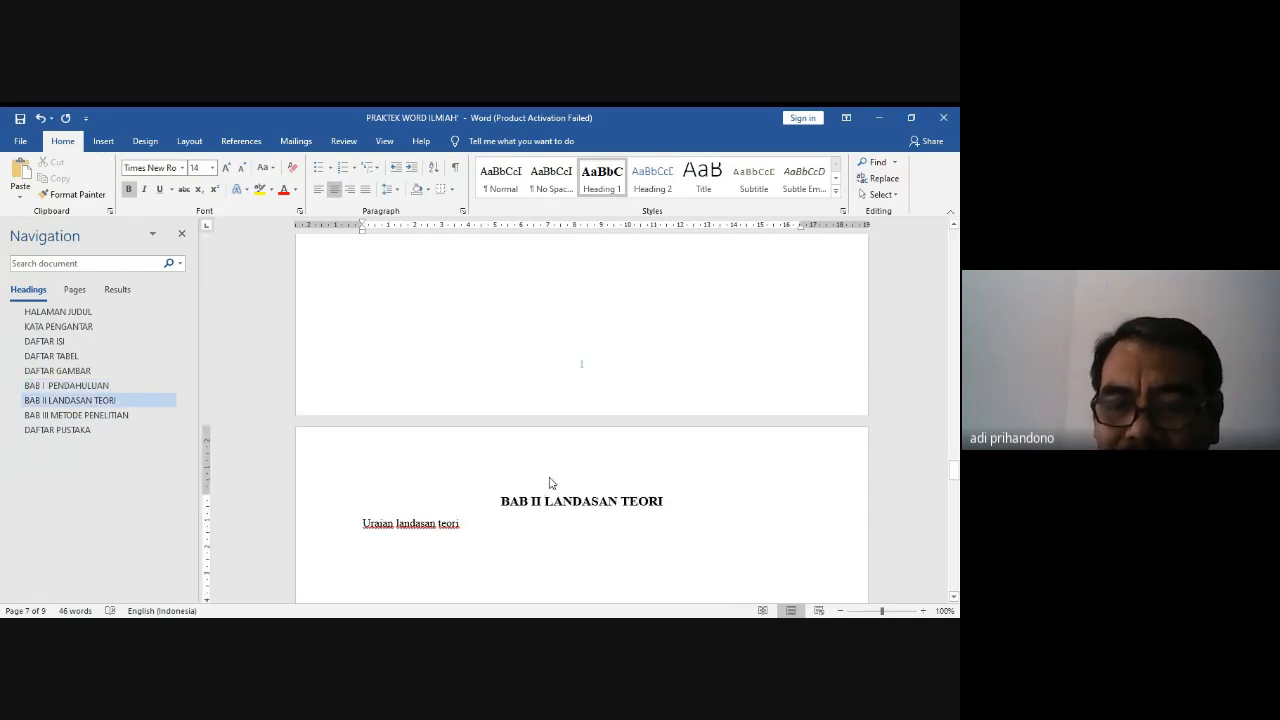
key(shift+Return)
Step: Insert a manual line break after "BAB III" to put "METODE PENELITIAN" on its own line, and go to the end of the "DAFTAR PUSTAKA" page
key(Page_Down)
key(Page_Down)
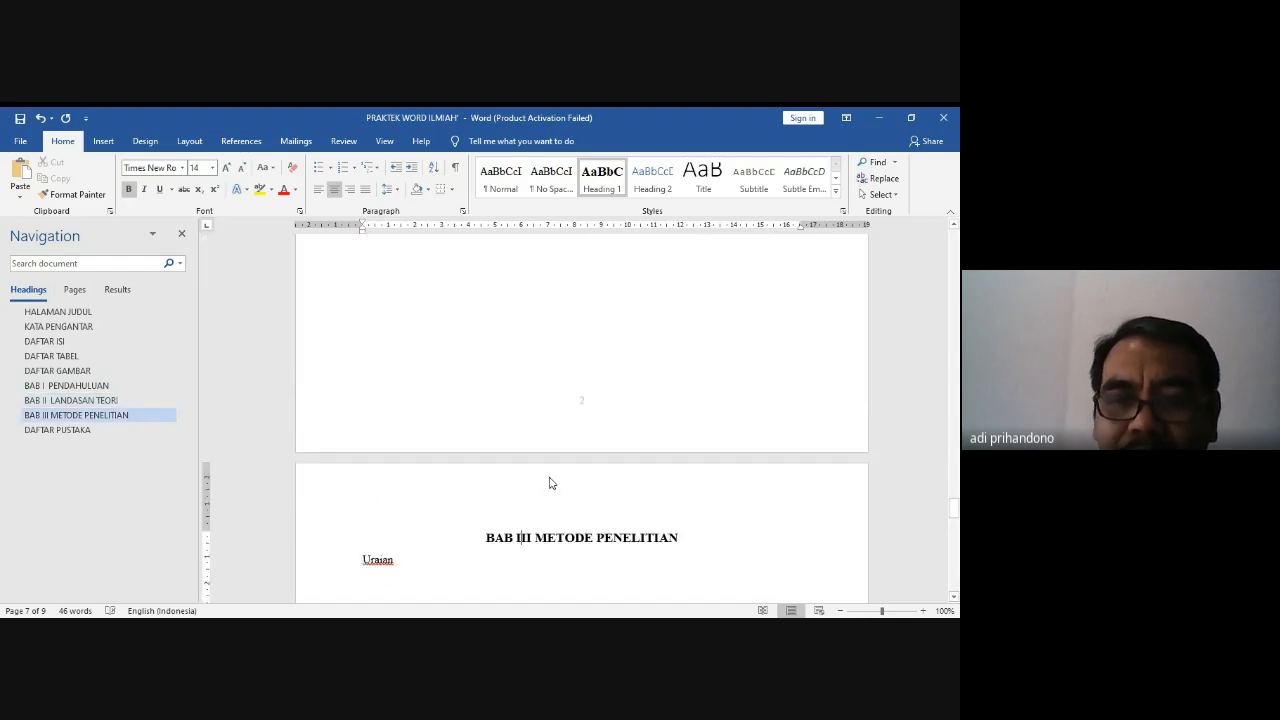
scroll(548, 477, up, 5)
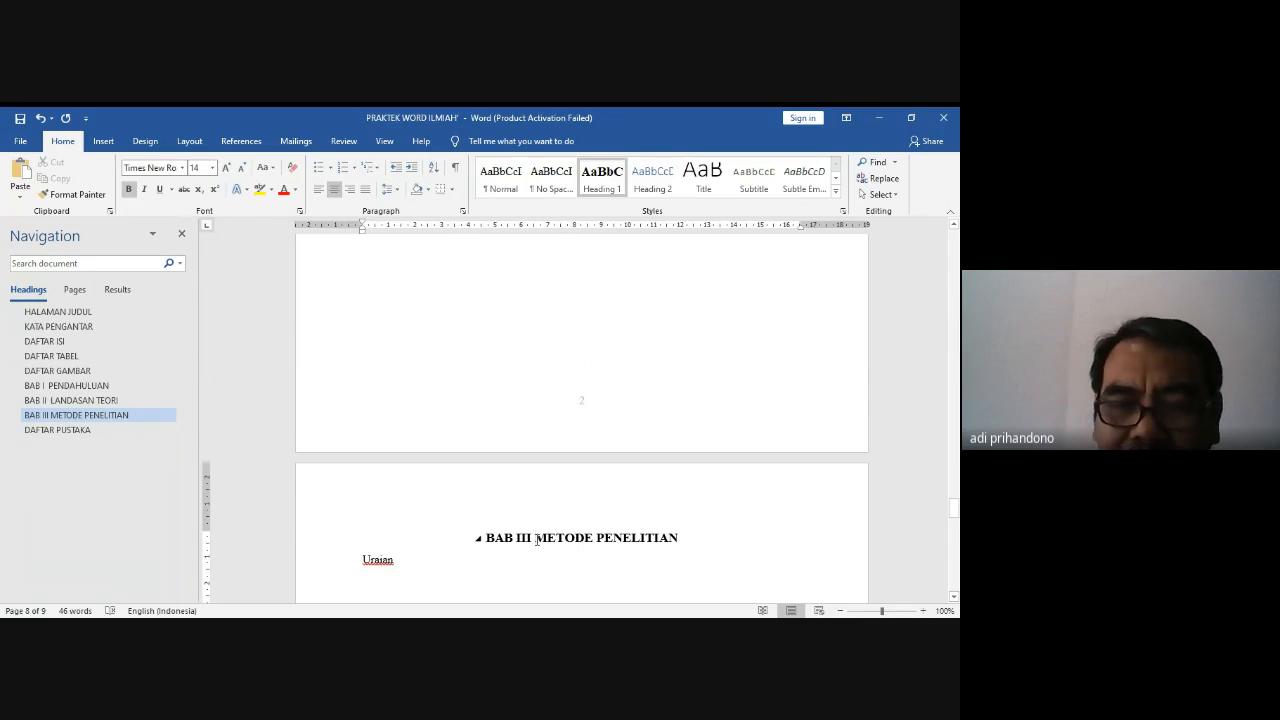
click(536, 539)
key(shift+Return)
key(Page_Down)
key(Page_Down)
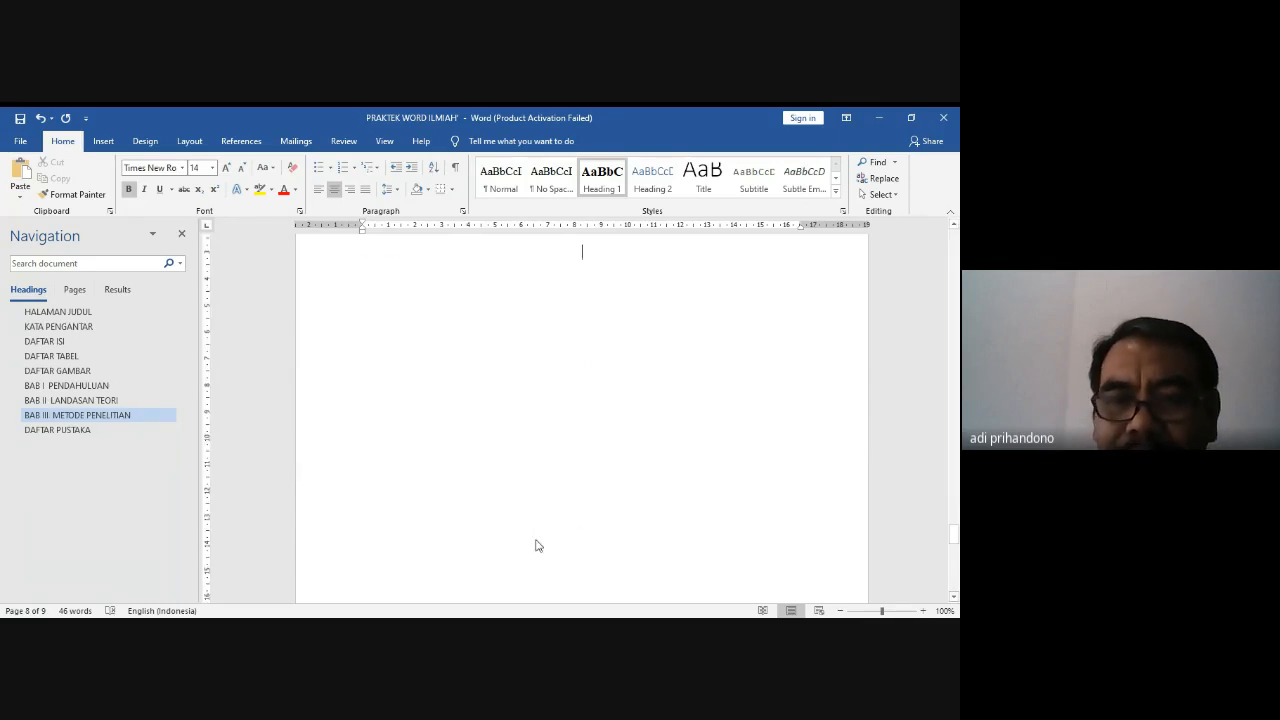
scroll(536, 545, down, 10)
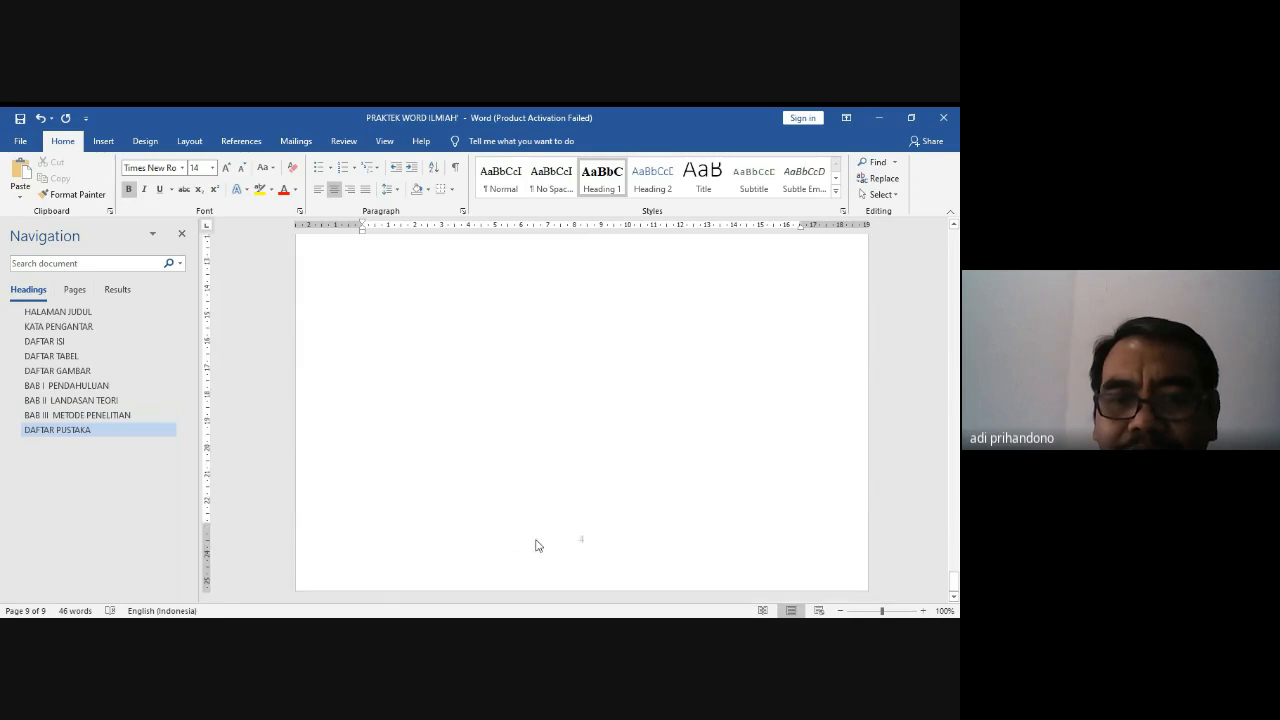
Step: Review the document's headings and page numbers from DAFTAR PUSTAKA up to HALAMAN JUDUL, ending at BAB I
scroll(536, 545, up, 20)
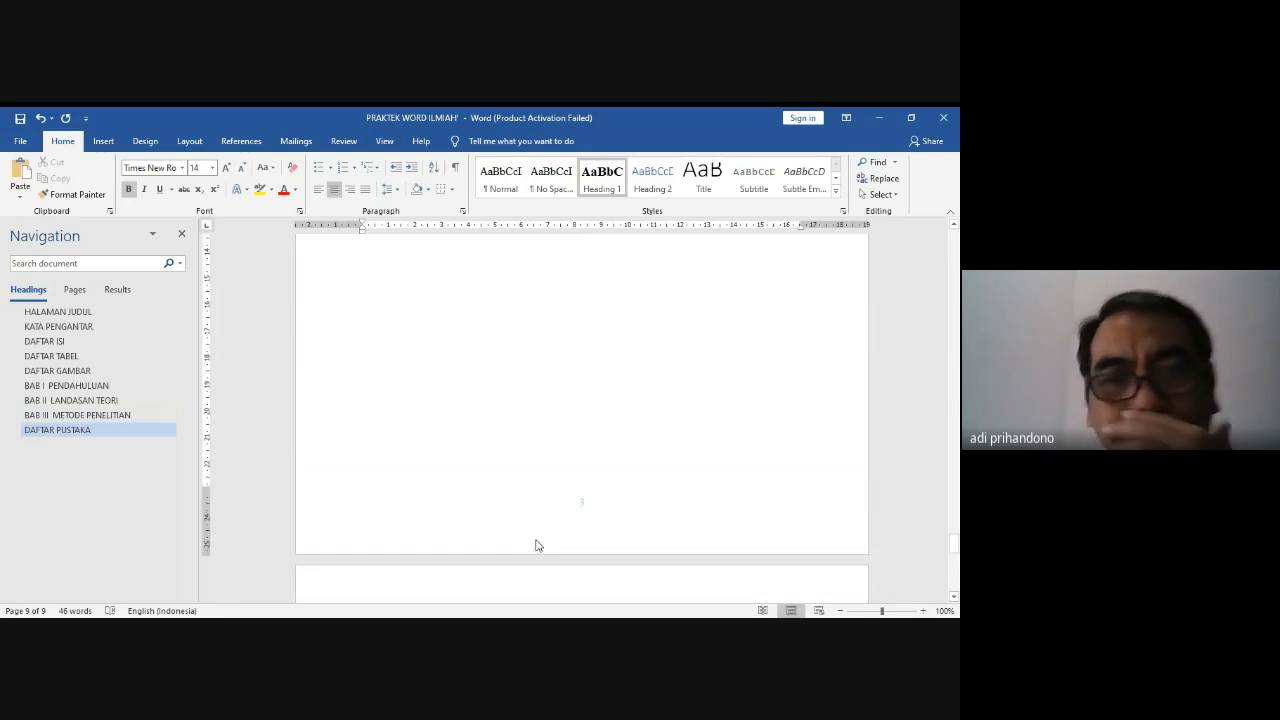
scroll(536, 545, up, 20)
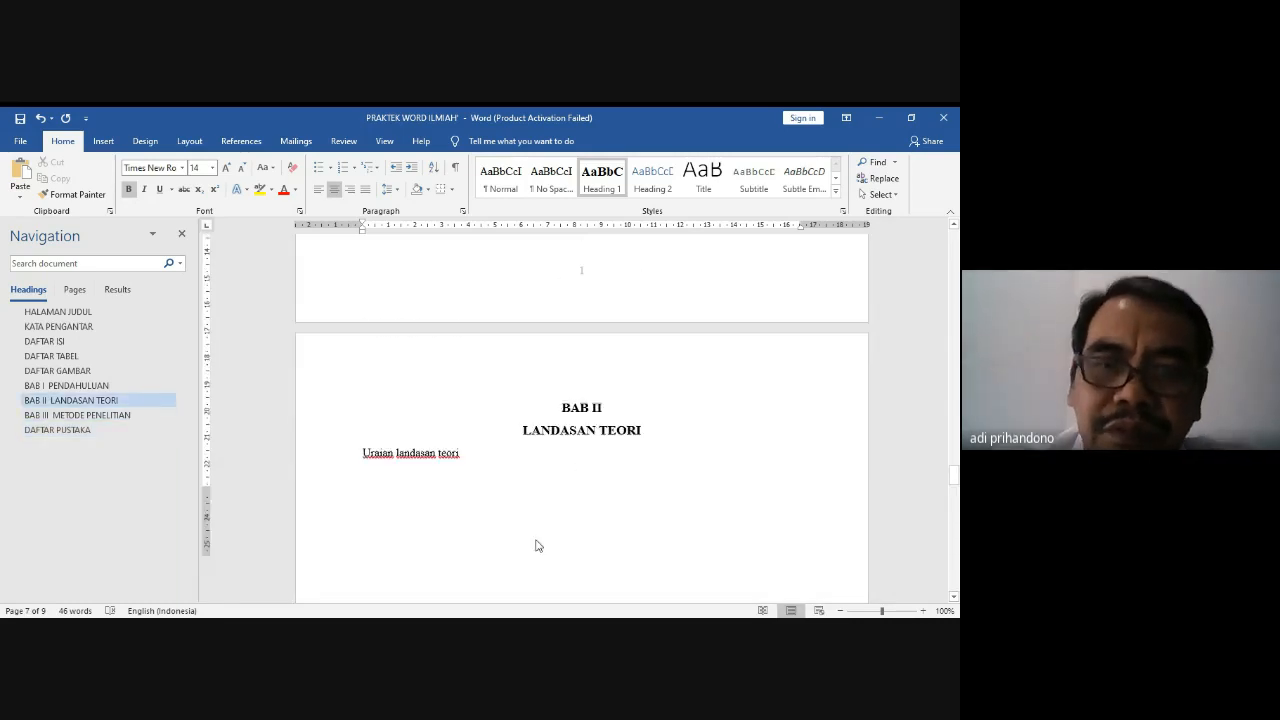
scroll(536, 545, up, 15)
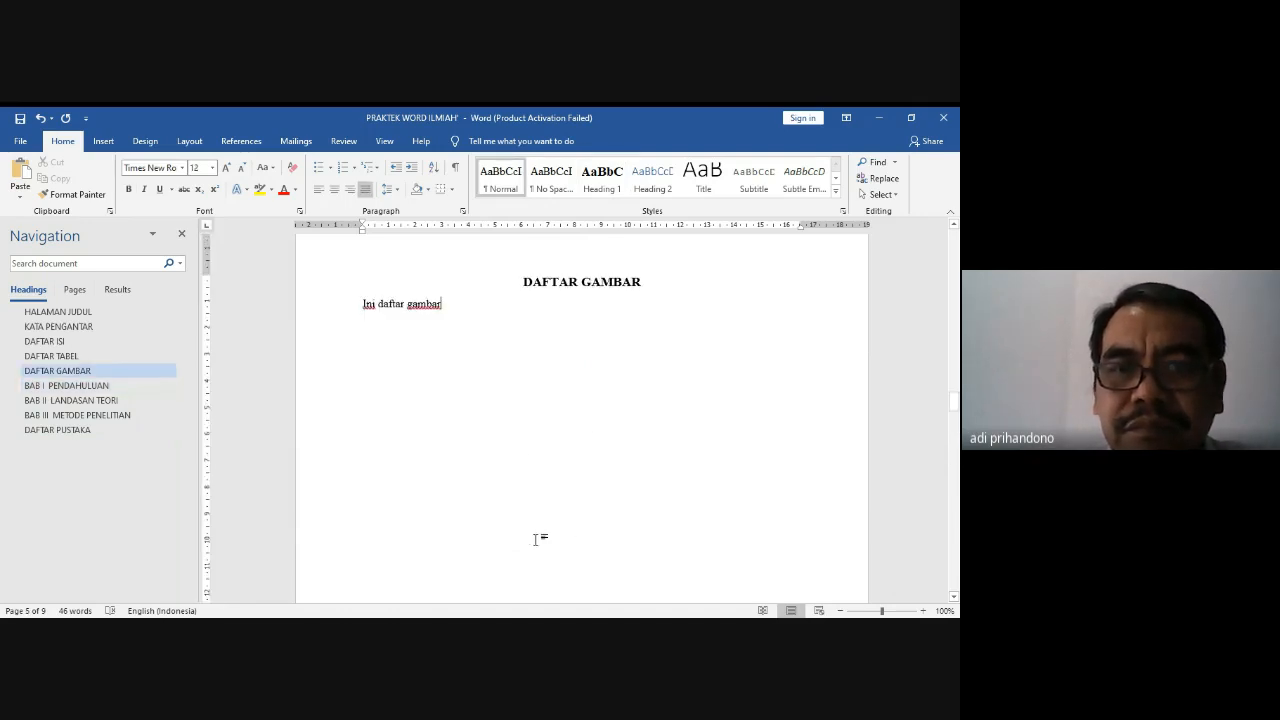
click(536, 540)
scroll(536, 540, up, 20)
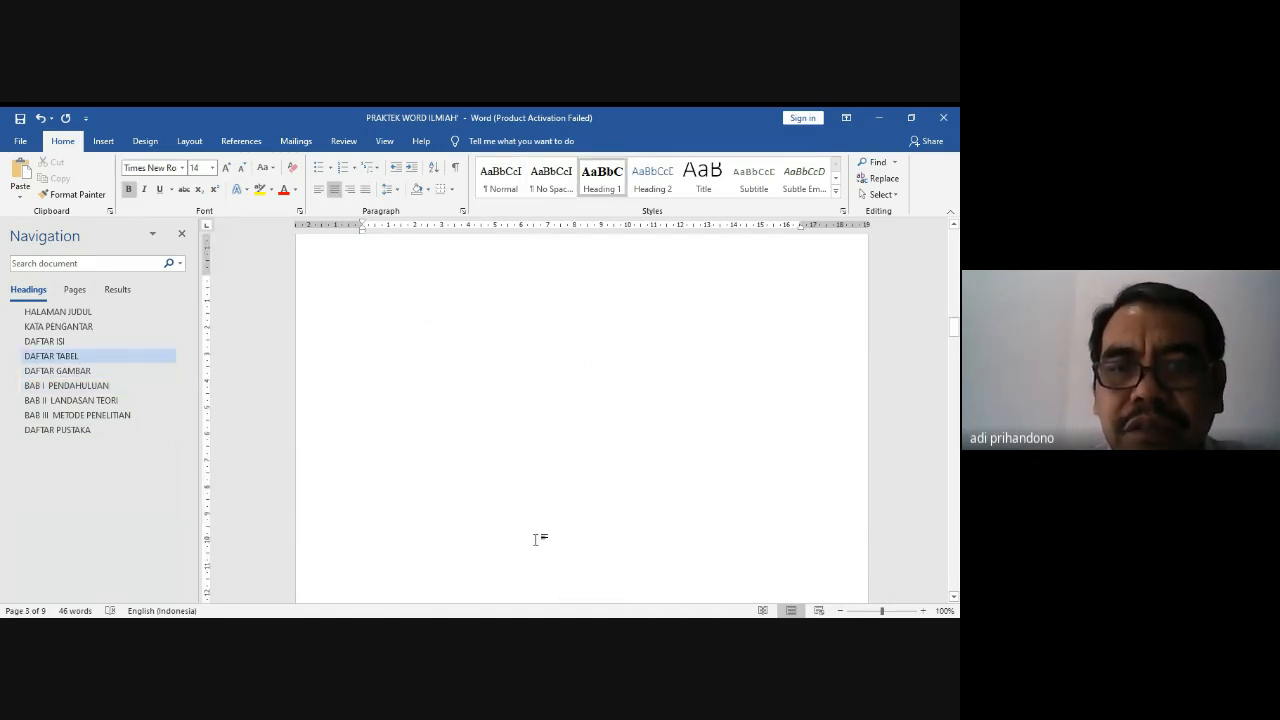
scroll(536, 540, up, 10)
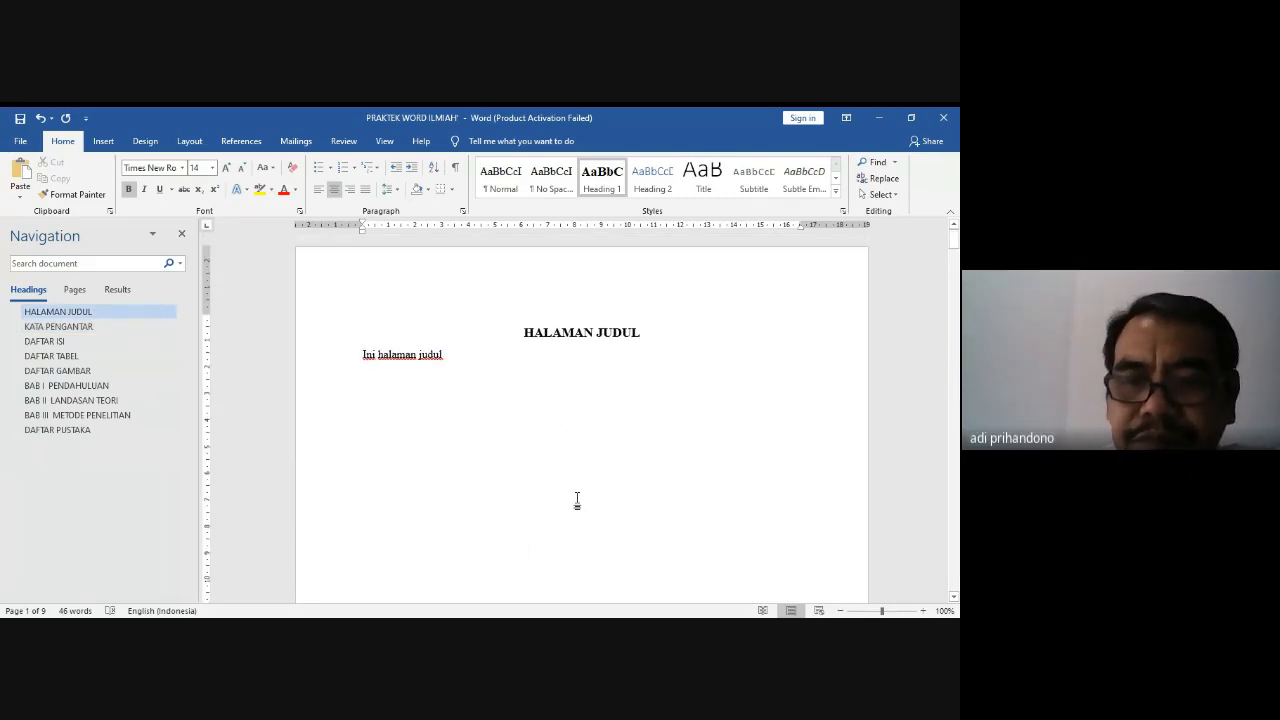
key(Page_Down)
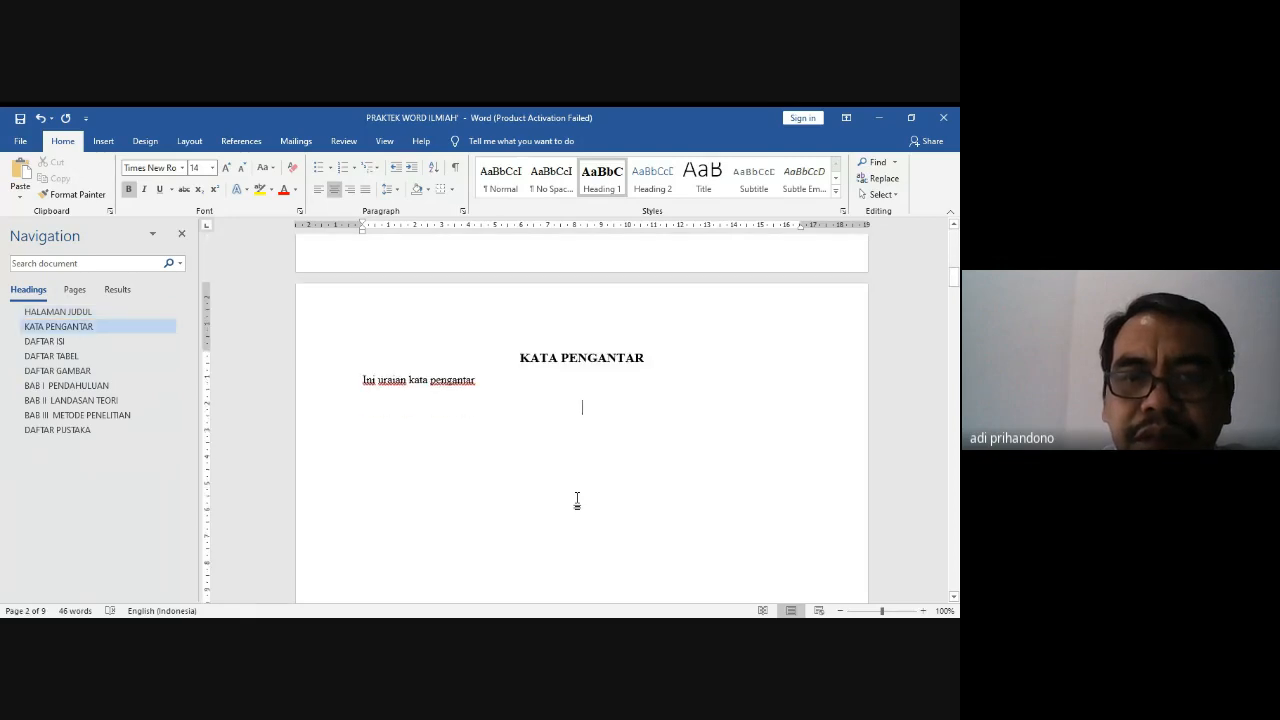
key(Page_Down)
key(Page_Down)
key(Page_Down)
key(Page_Down)
key(Page_Down)
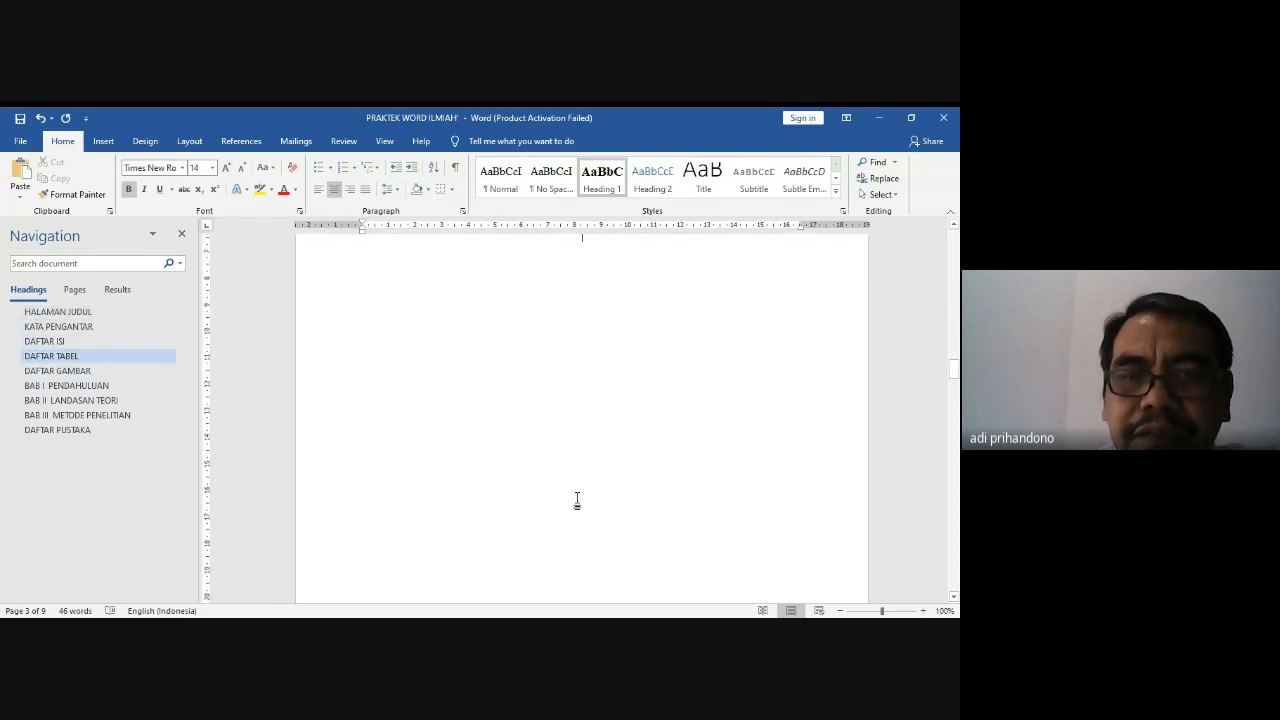
key(Page_Down)
key(Page_Down)
key(Page_Down)
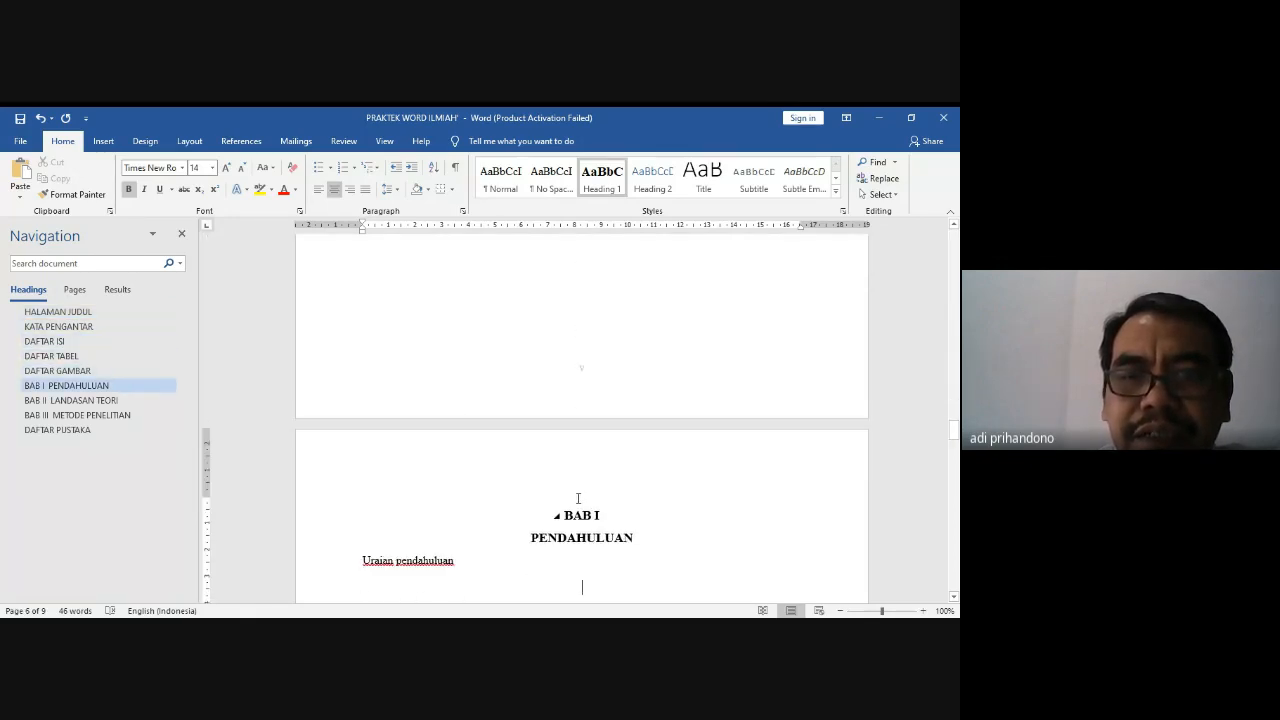
scroll(577, 499, up, 5)
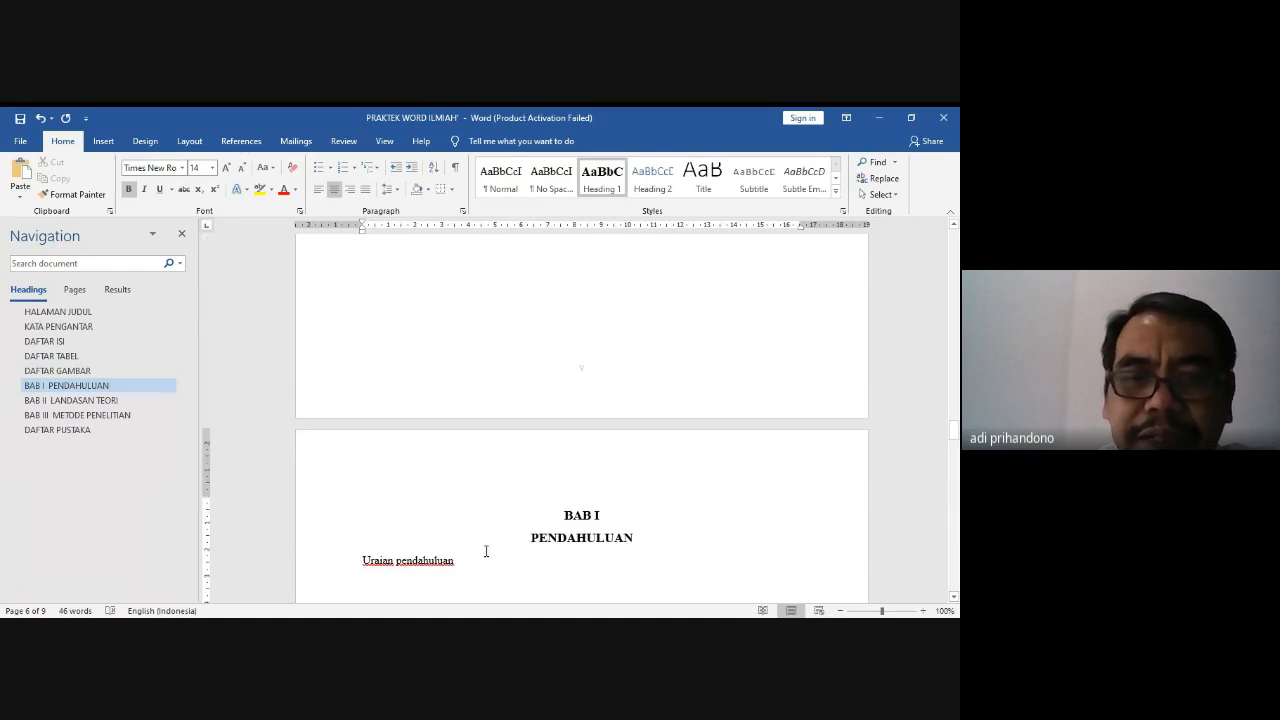
Step: Retype the word "pendahuluan" in the "Uraian pendahuluan" line under the BAB I heading
click(459, 560)
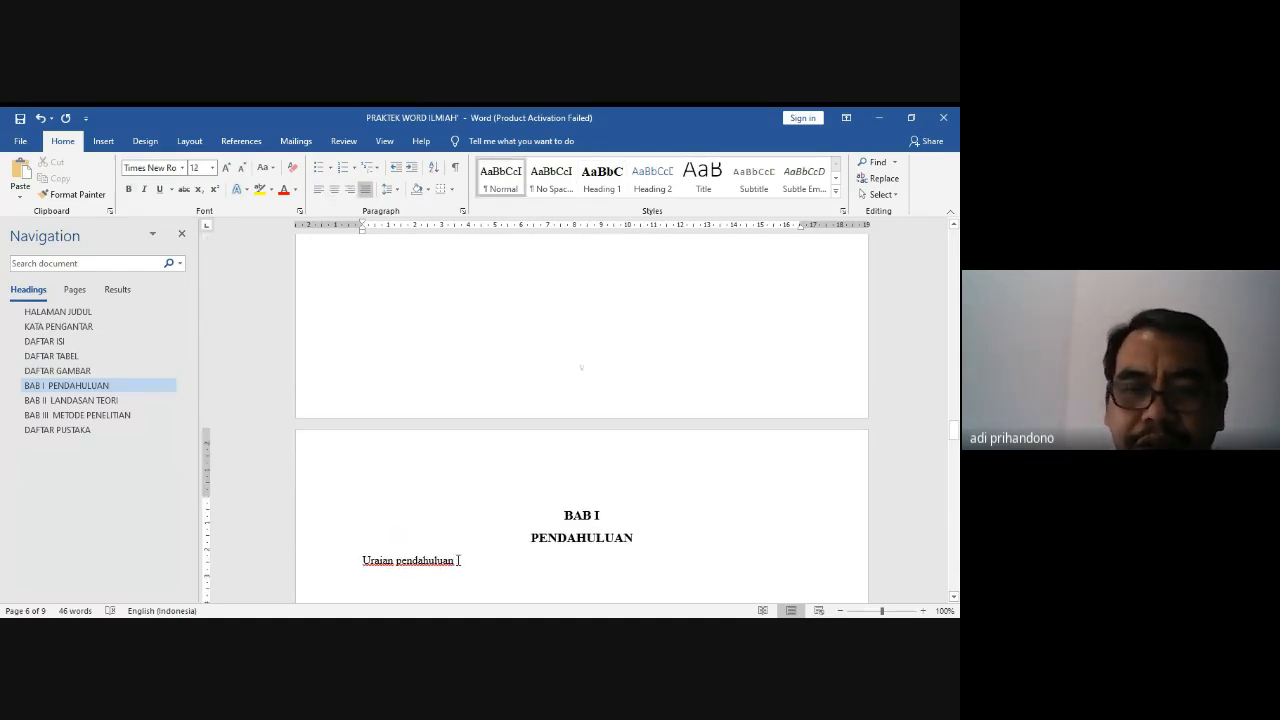
key(BackSpace)
key(BackSpace)
key(BackSpace)
key(BackSpace)
key(BackSpace)
key(BackSpace)
key(BackSpace)
key(BackSpace)
key(BackSpace)
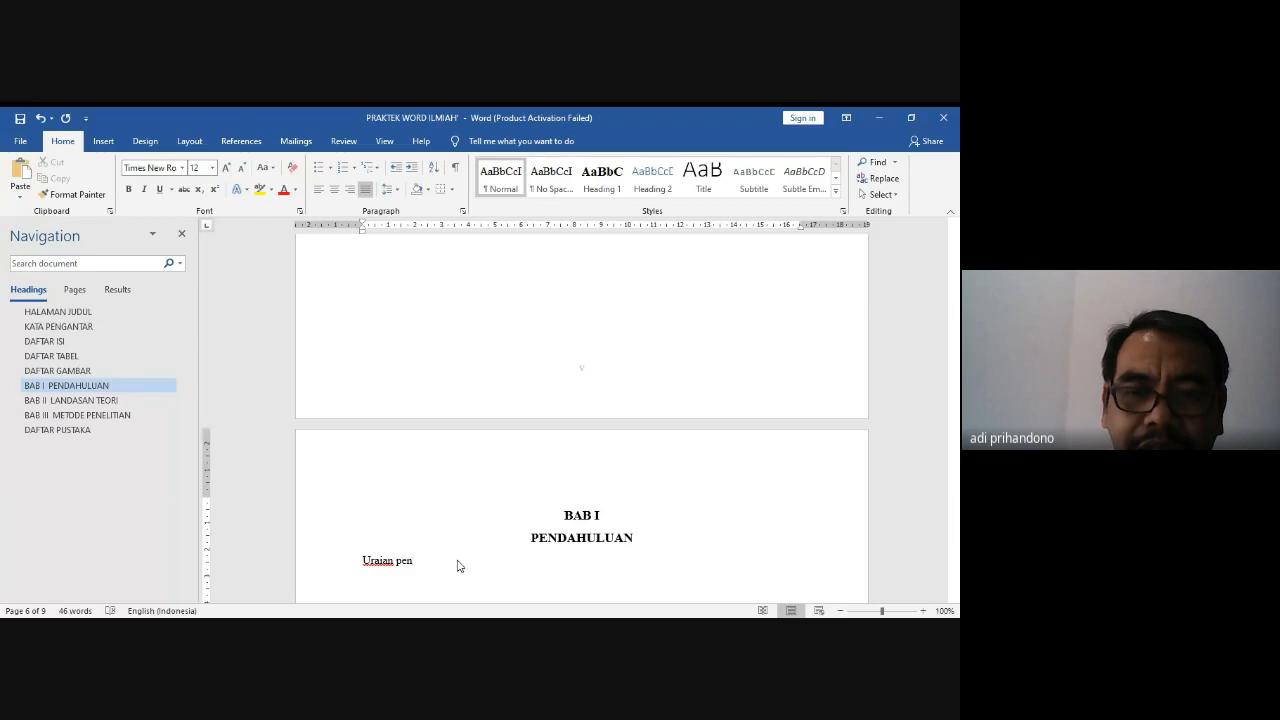
text(END)
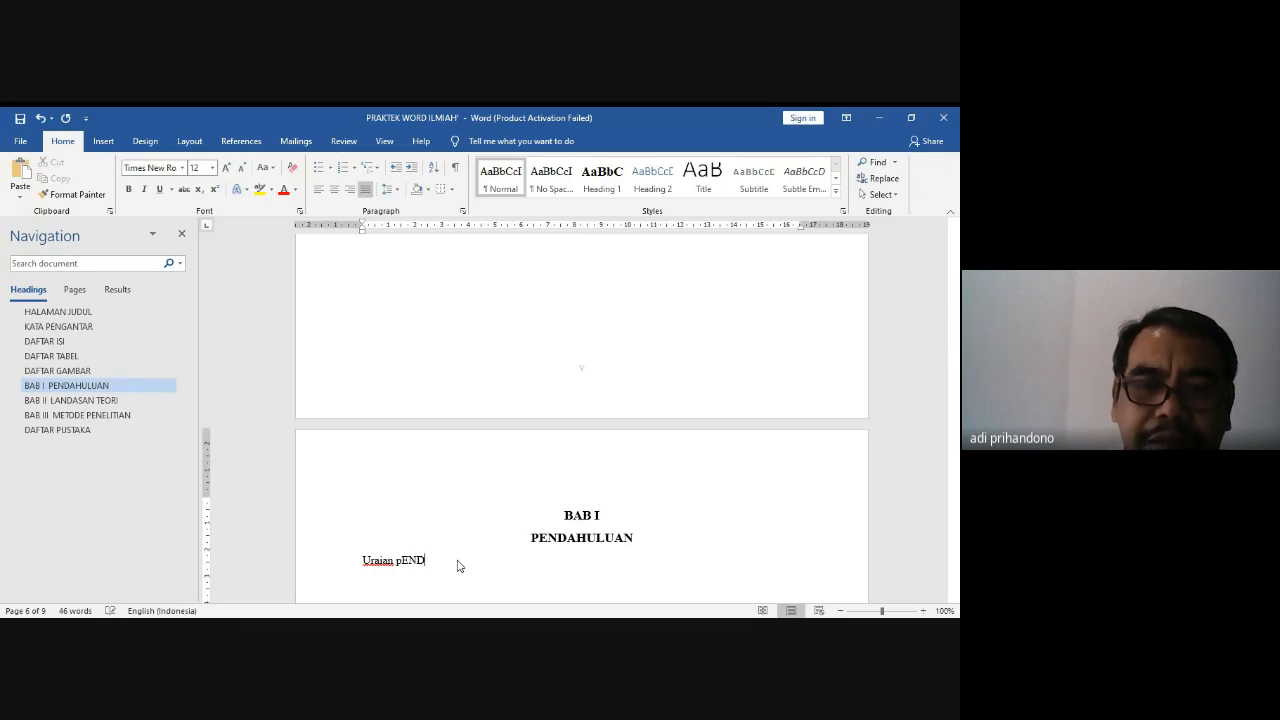
key(BackSpace)
key(BackSpace)
key(BackSpace)
text(endahulu)
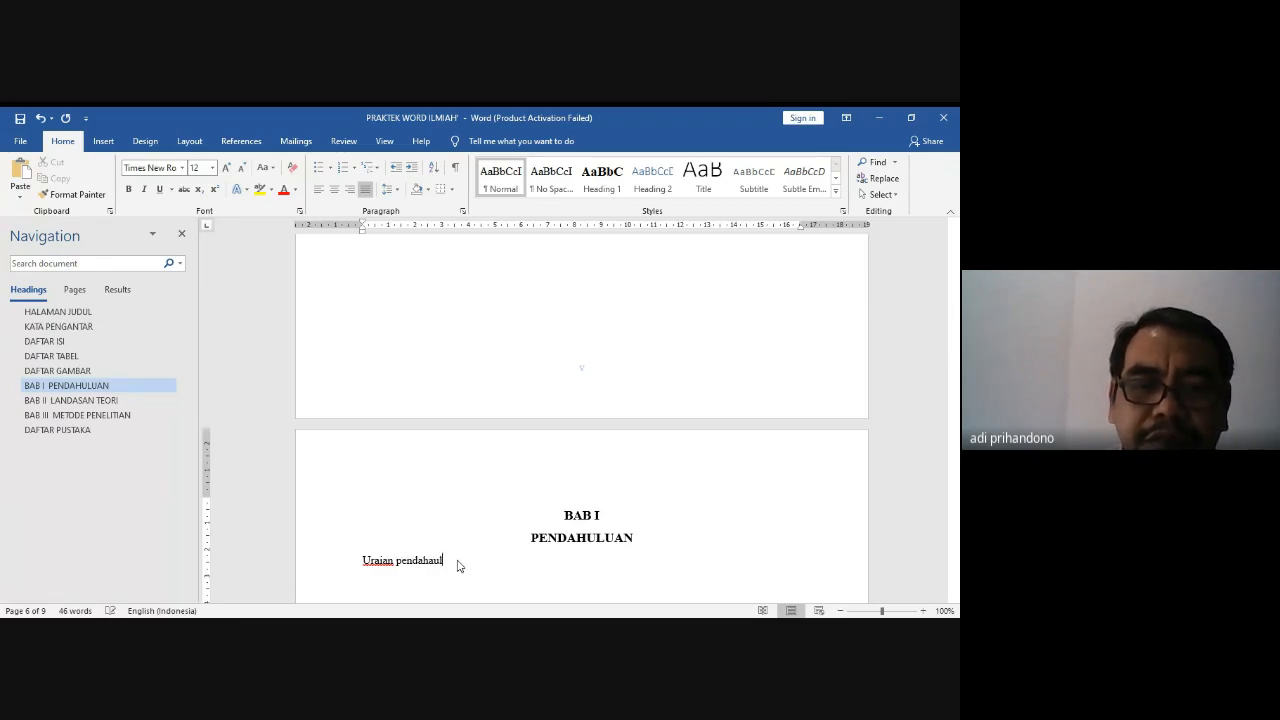
key(BackSpace)
key(BackSpace)
key(BackSpace)
text(uluan)
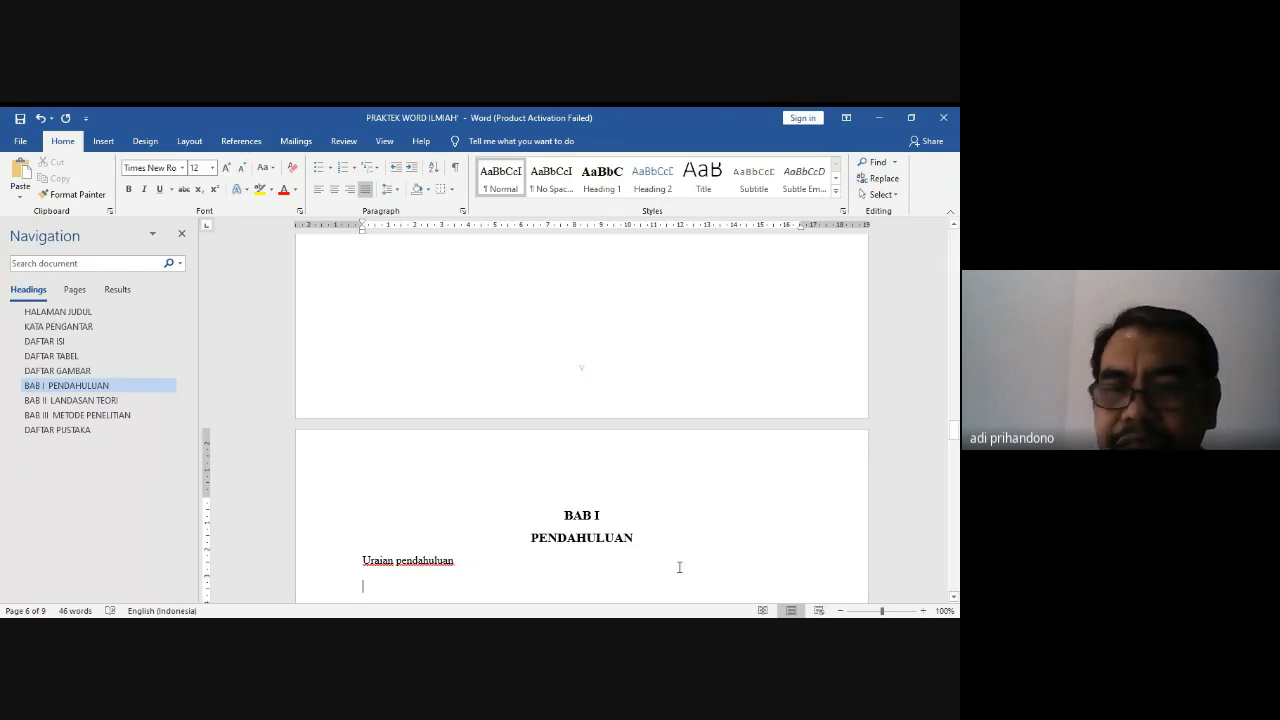
Step: Examine the BAB I PENDAHULUAN heading and the body text beneath it
click(953, 597)
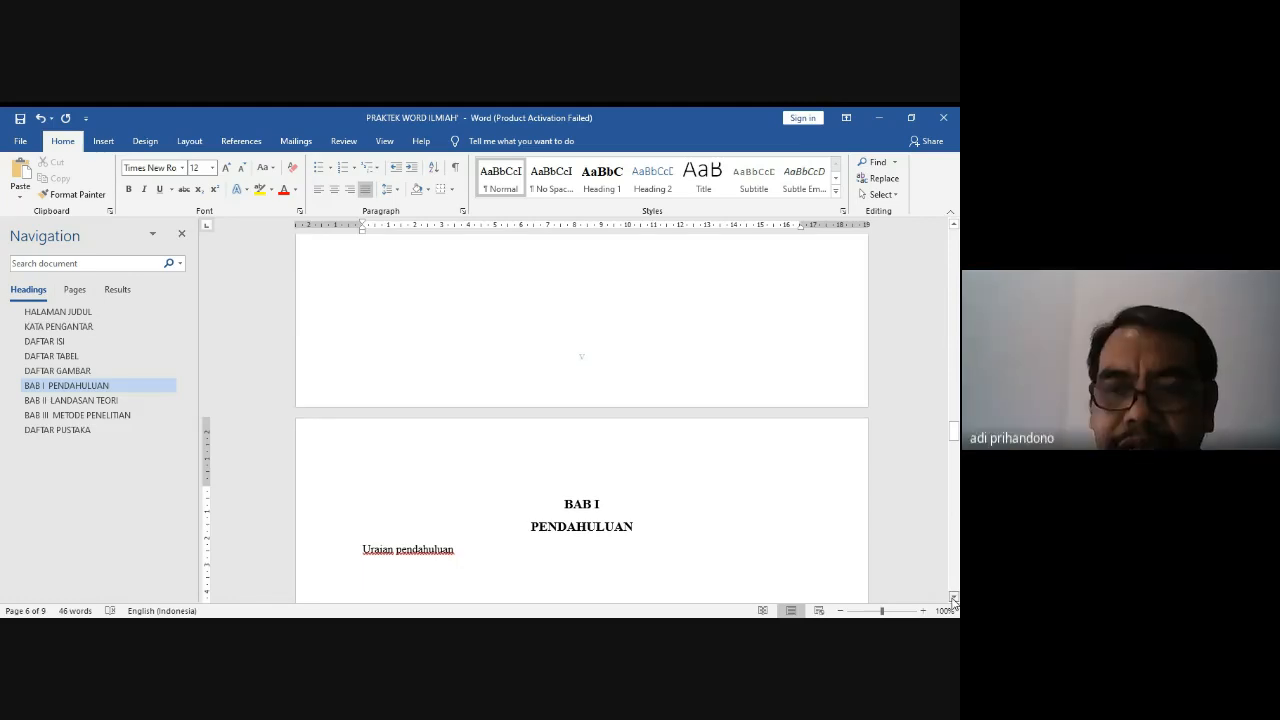
click(954, 599)
click(954, 599)
click(954, 599)
click(954, 599)
click(954, 599)
click(954, 599)
click(954, 599)
click(954, 599)
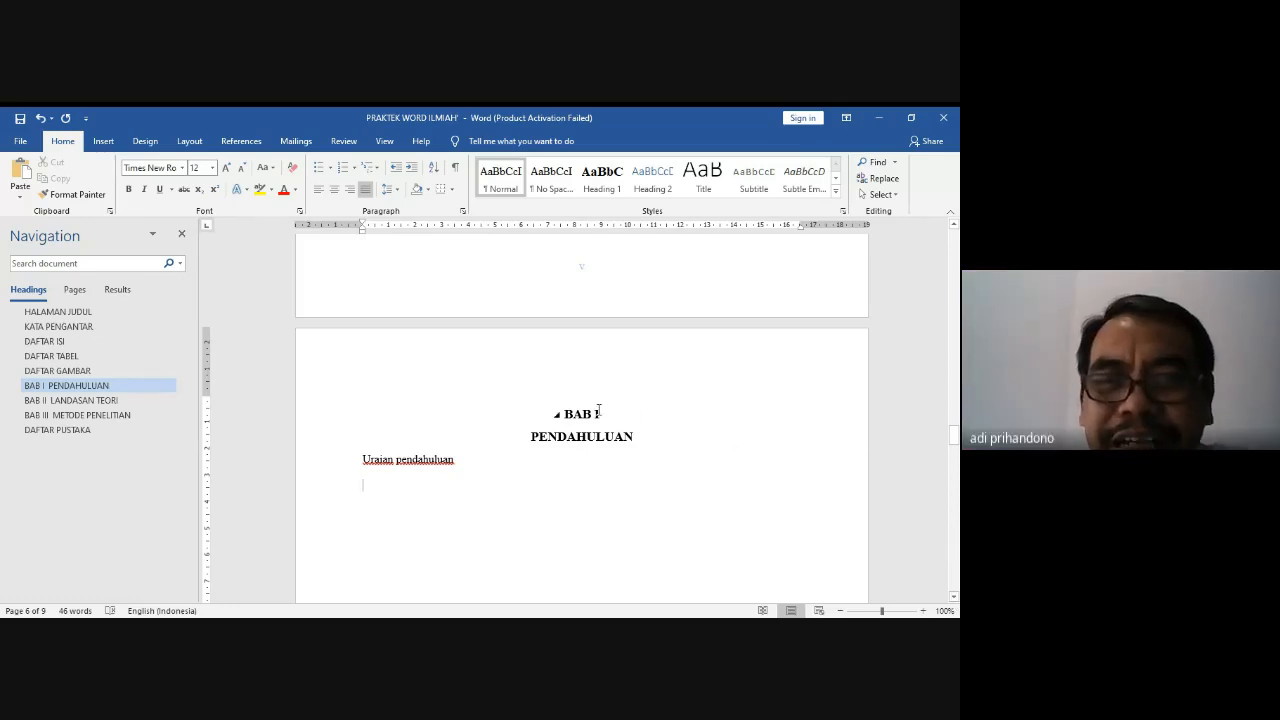
click(567, 412)
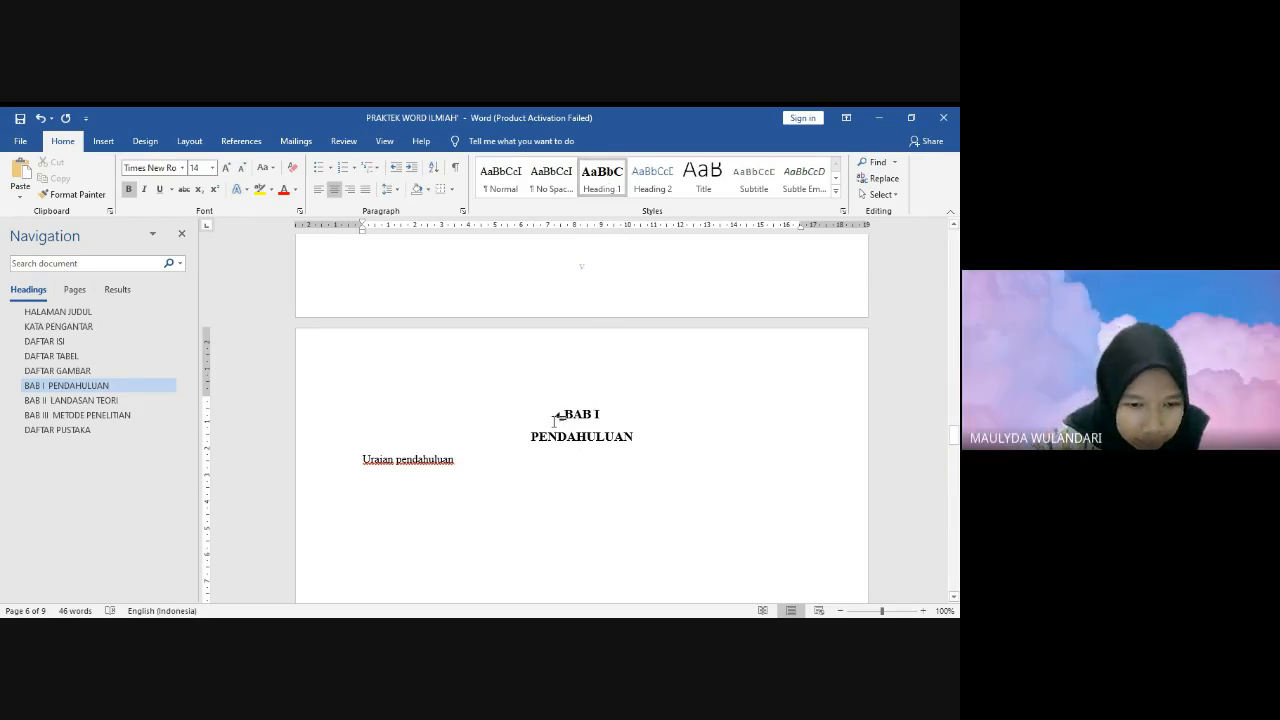
click(476, 474)
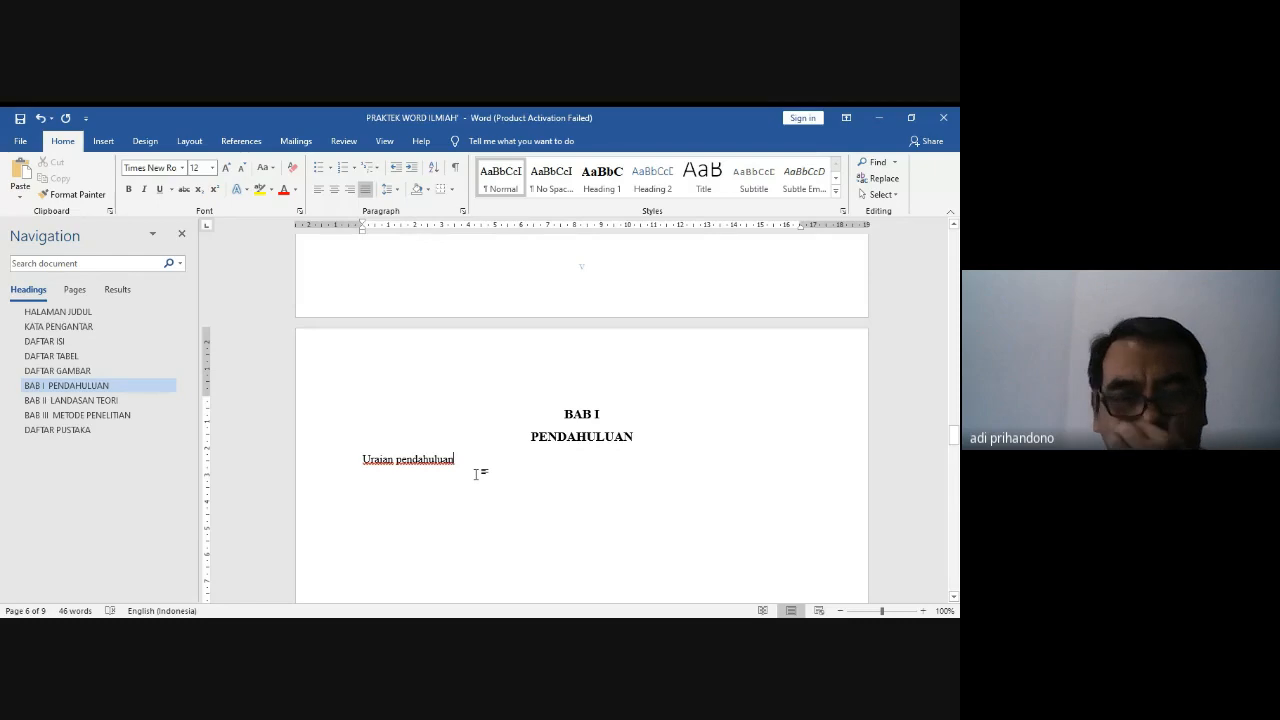
Step: Delete the placeholder line "Ini uraian daftar isi" under the DAFTAR ISI heading
scroll(476, 474, up, 10)
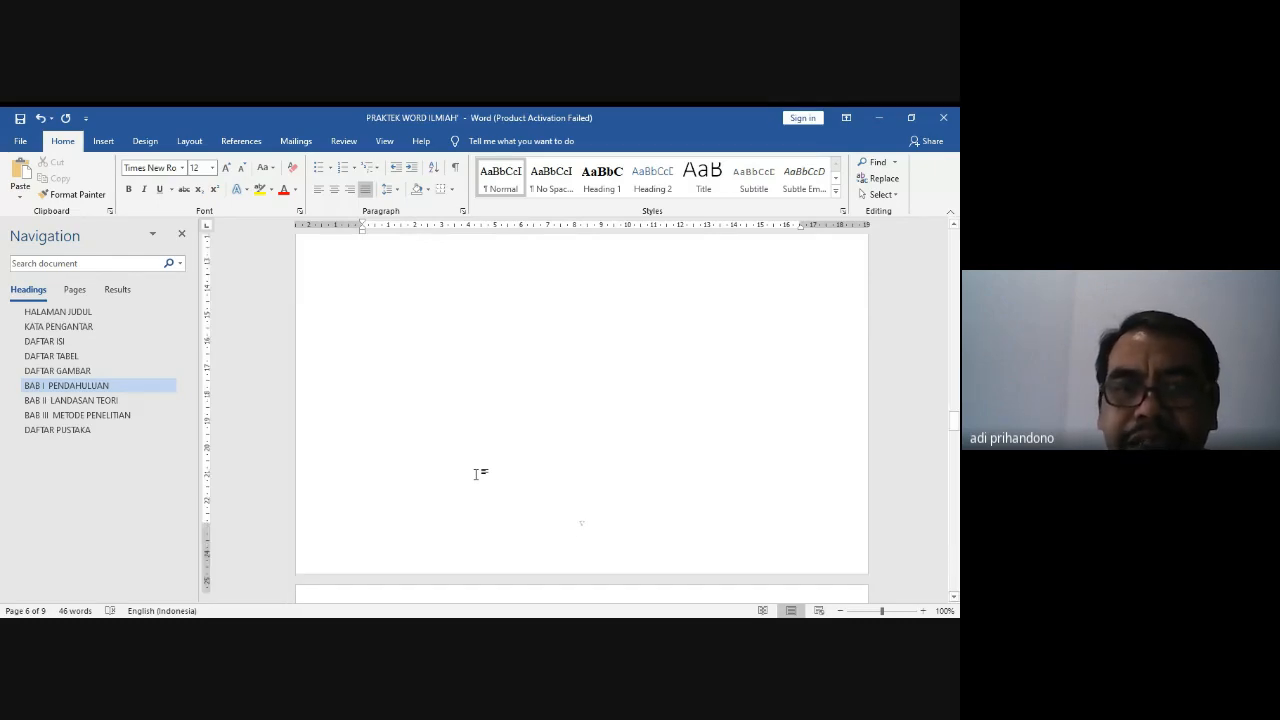
scroll(476, 474, up, 15)
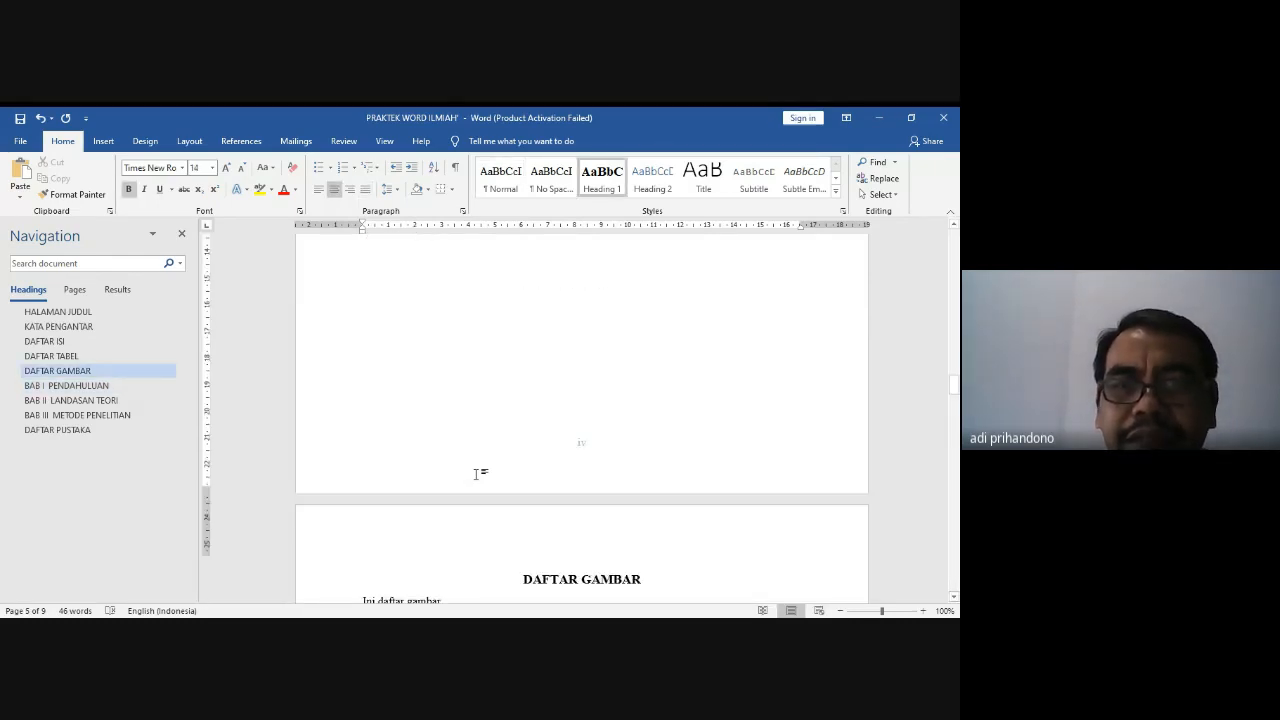
scroll(476, 474, up, 5)
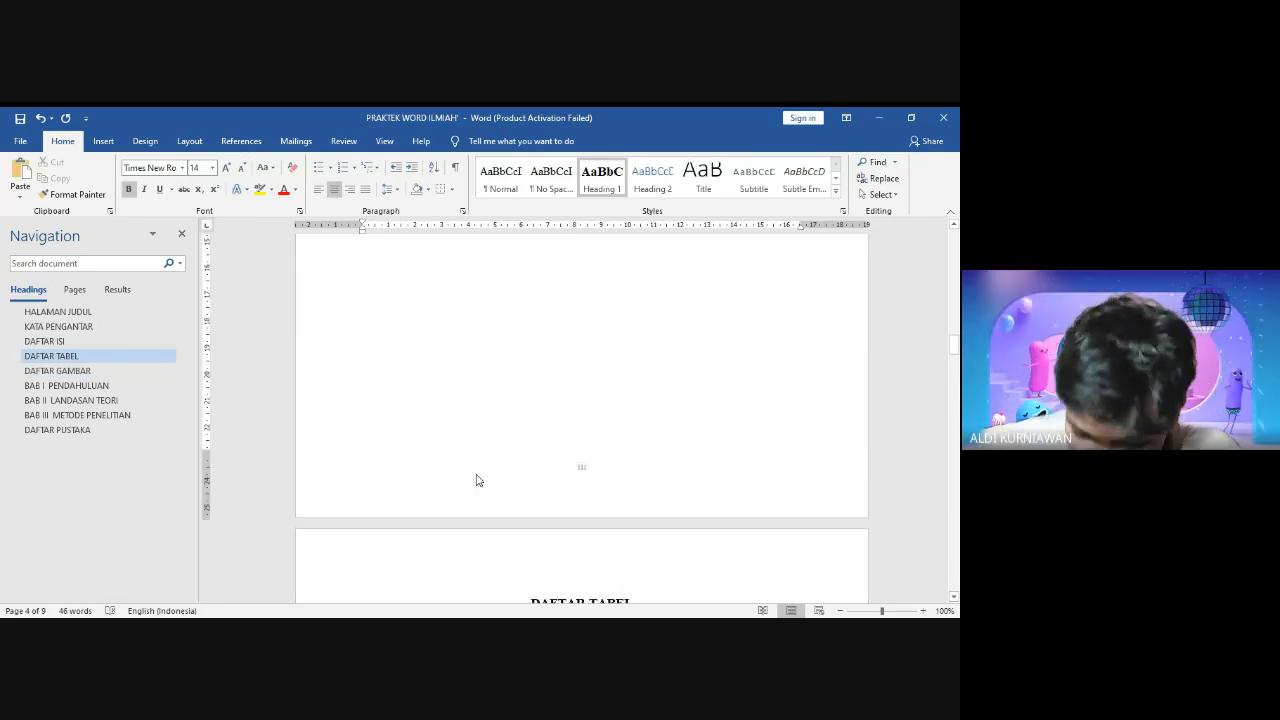
scroll(476, 474, up, 1)
scroll(476, 474, up, 5)
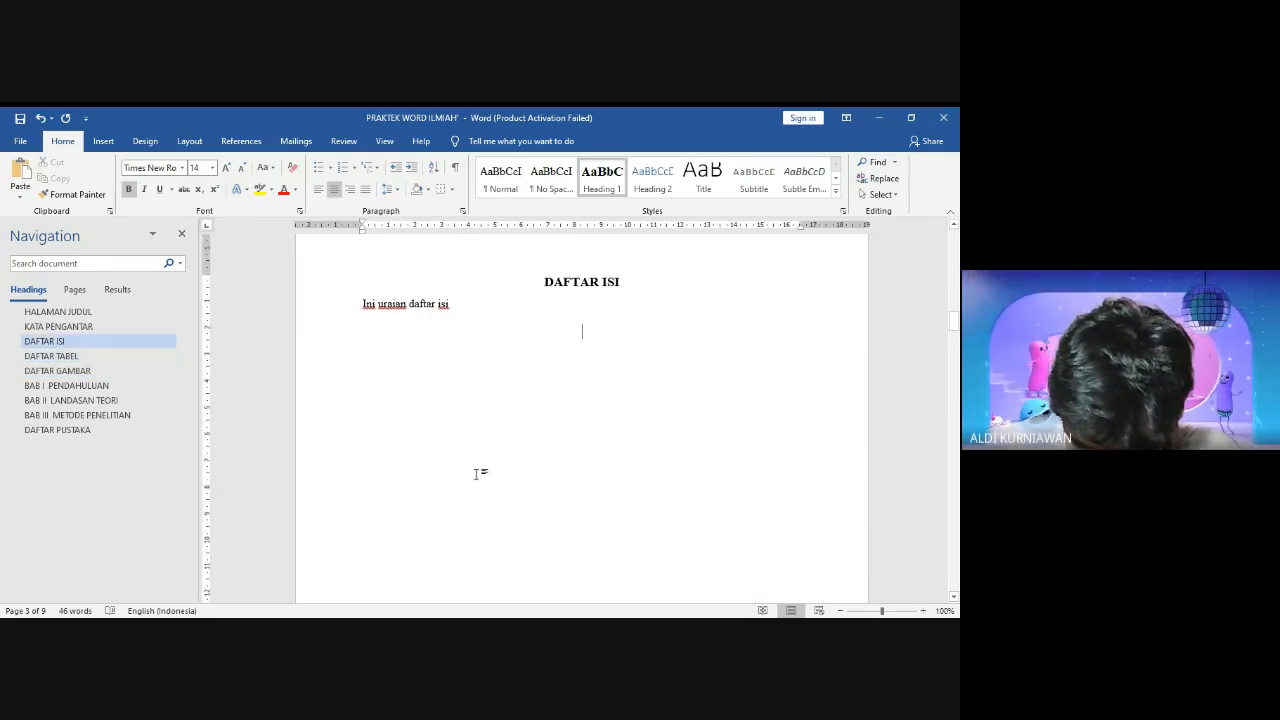
click(466, 305)
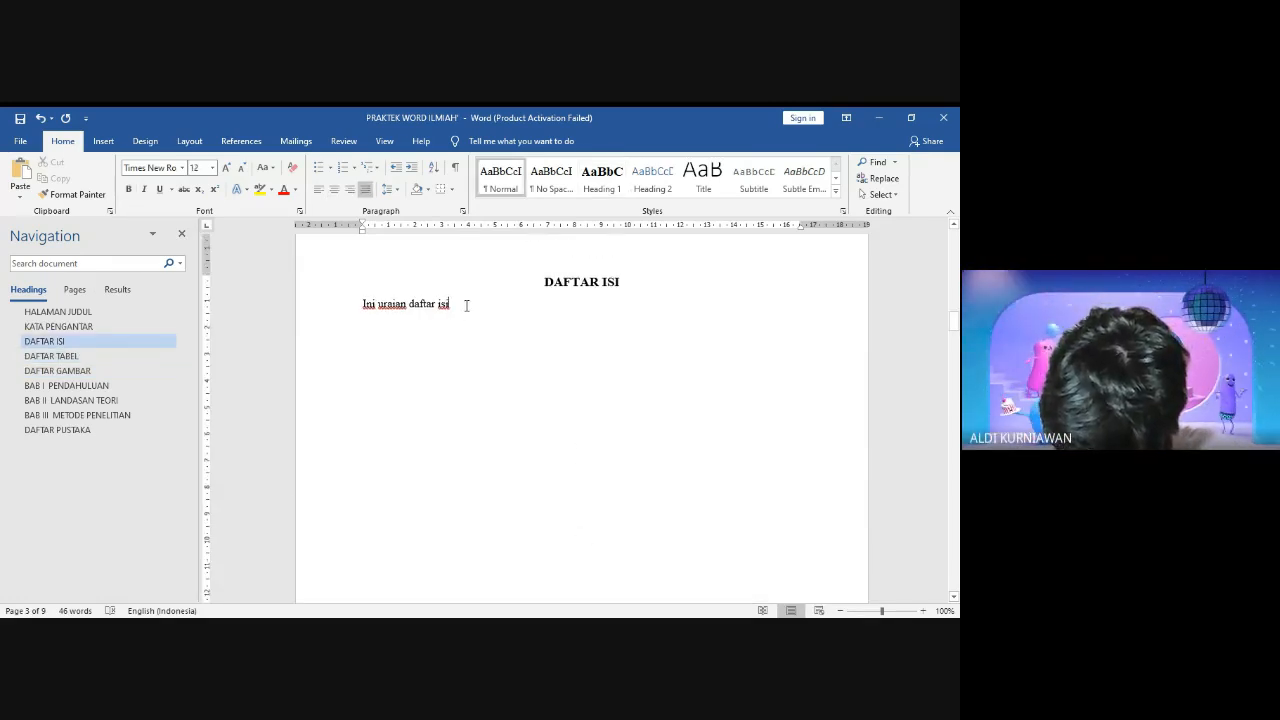
key(BackSpace)
key(BackSpace)
key(BackSpace)
key(BackSpace)
key(BackSpace)
key(BackSpace)
key(BackSpace)
key(BackSpace)
key(BackSpace)
key(BackSpace)
key(BackSpace)
key(BackSpace)
key(BackSpace)
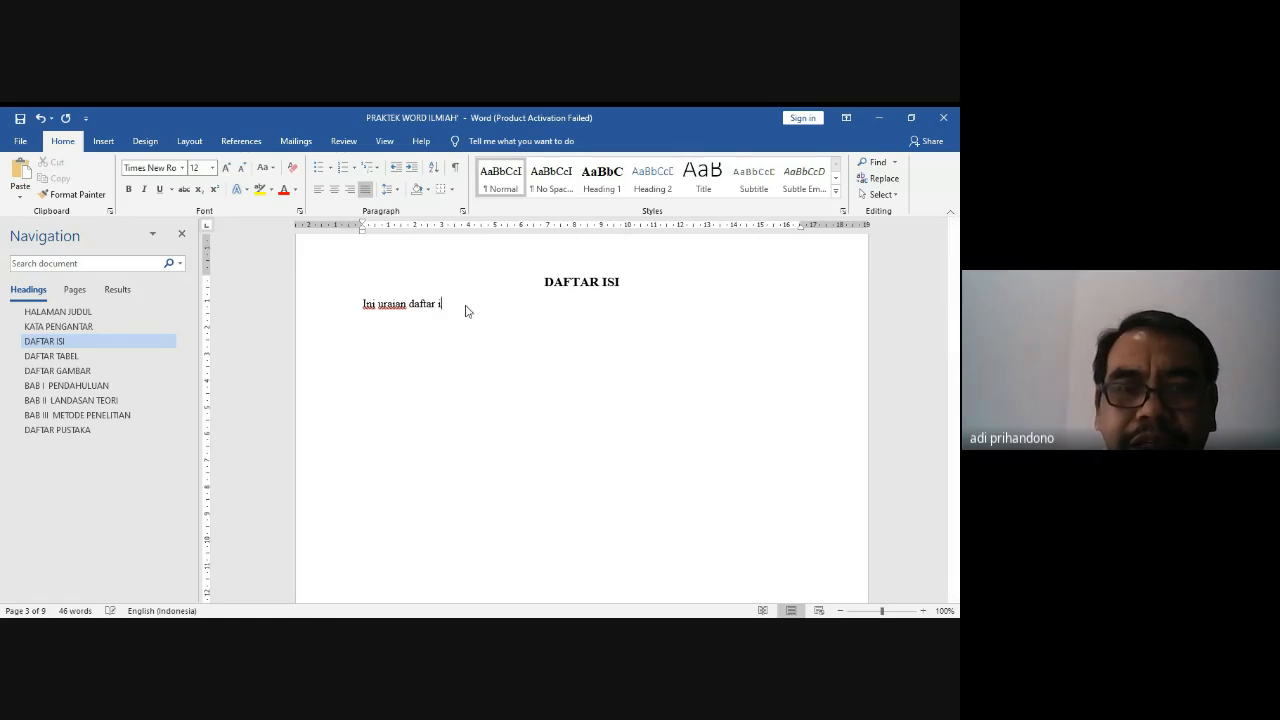
key(BackSpace)
key(BackSpace)
key(BackSpace)
key(BackSpace)
key(BackSpace)
key(BackSpace)
key(BackSpace)
key(BackSpace)
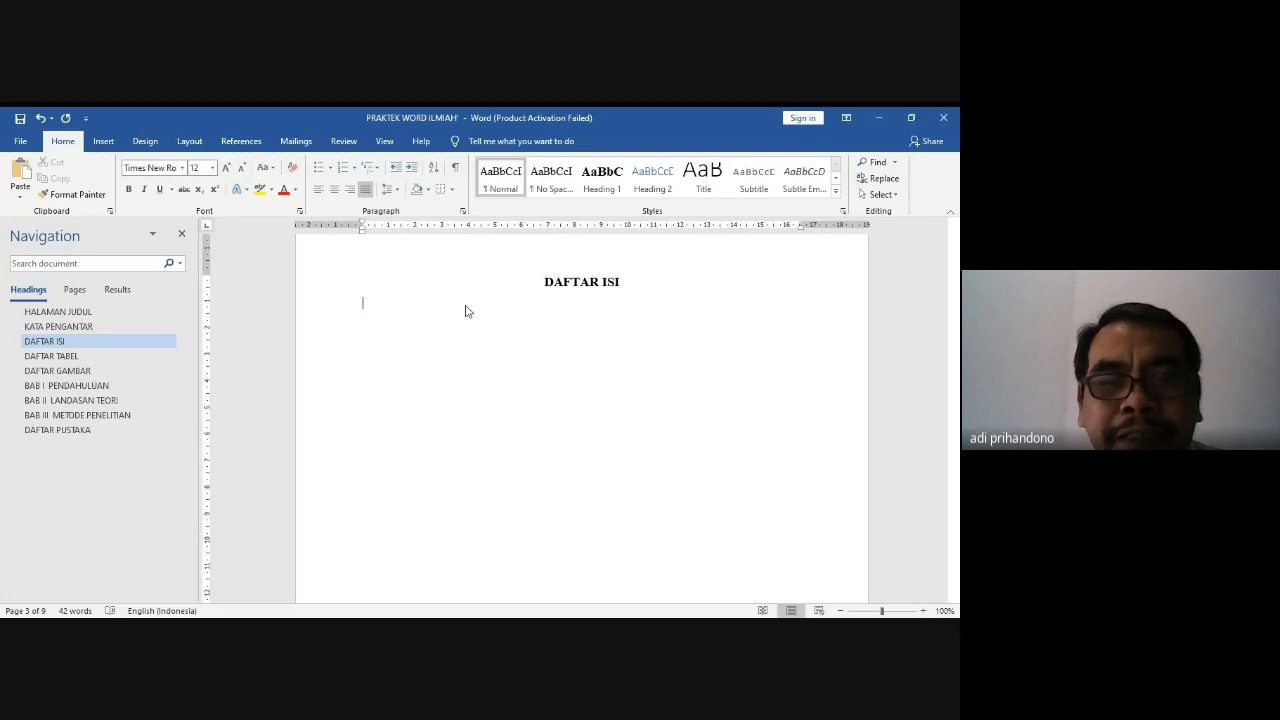
Step: Insert a table with four columns and three rows below the "Uraian landasan teori" line in BAB II, leaving a blank line between them
click(241, 143)
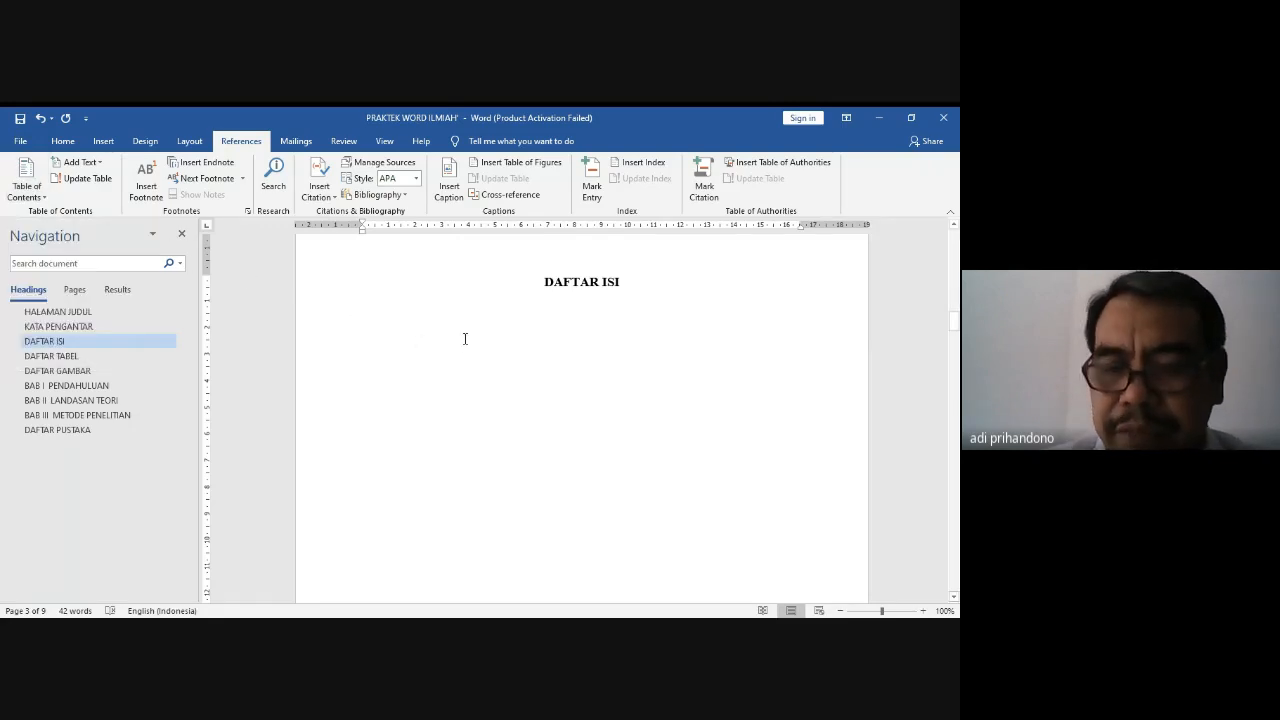
scroll(464, 338, down, 15)
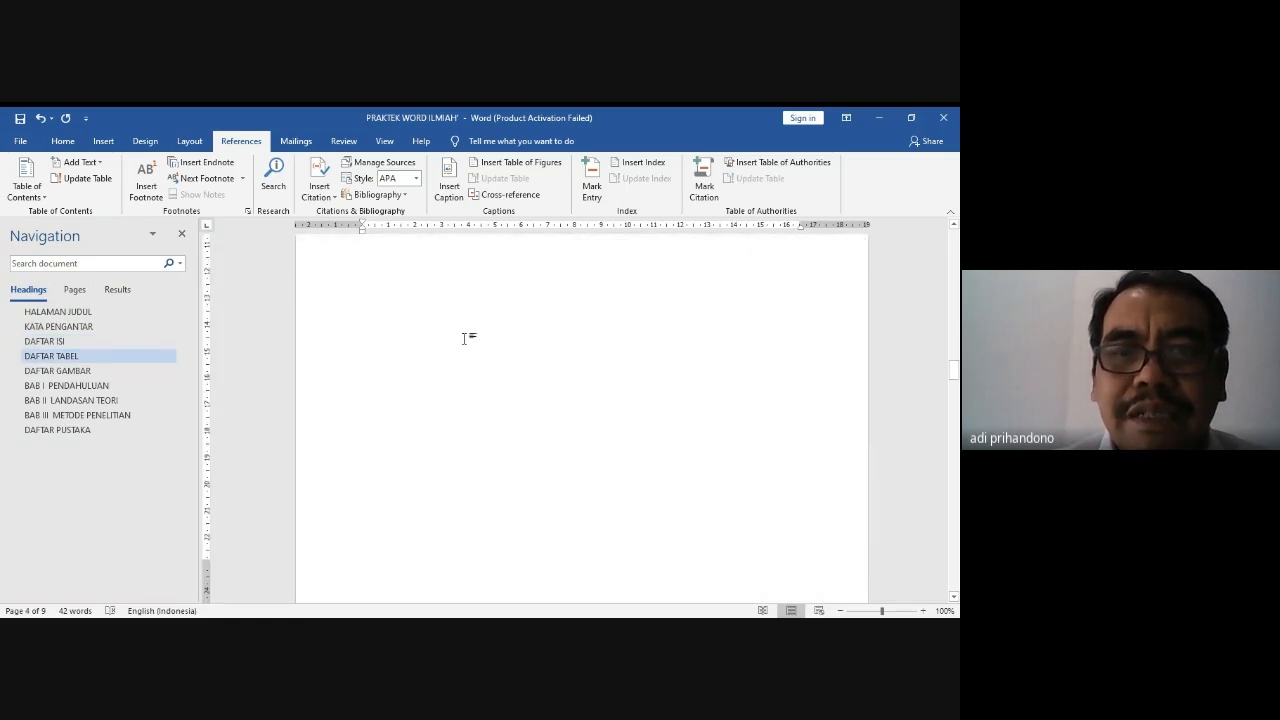
scroll(464, 338, down, 15)
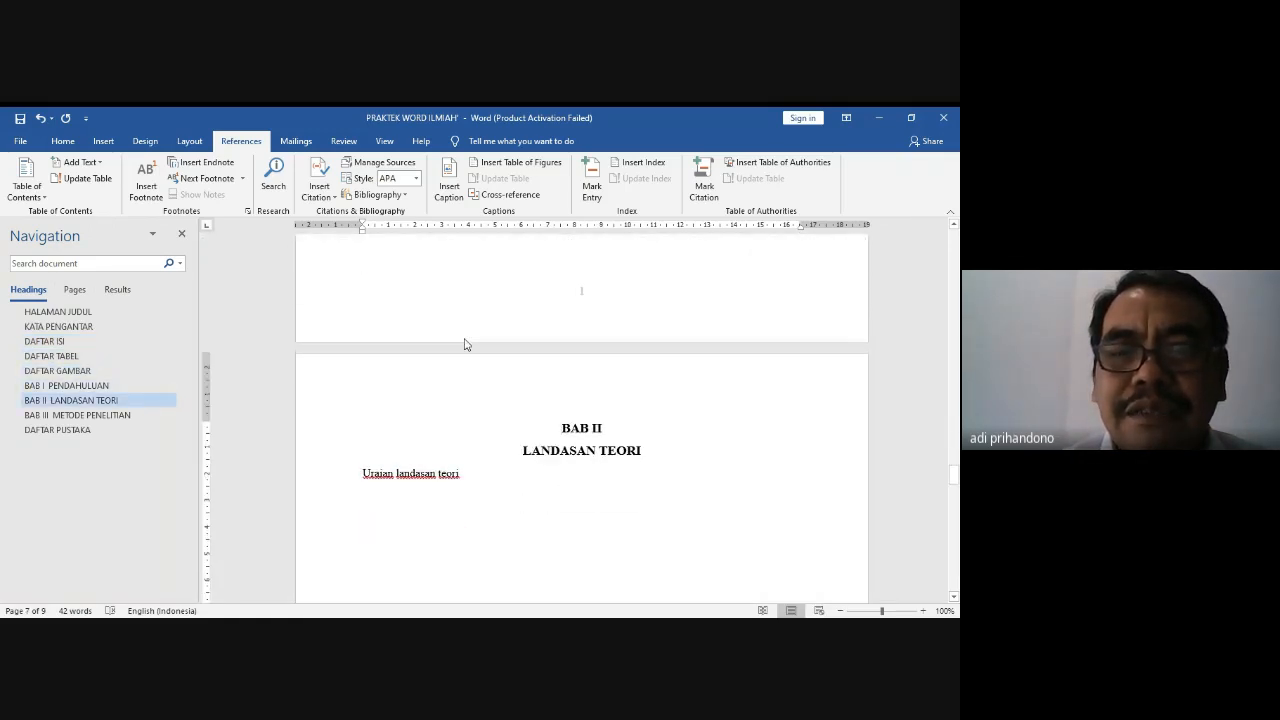
scroll(464, 341, down, 5)
scroll(464, 340, up, 3)
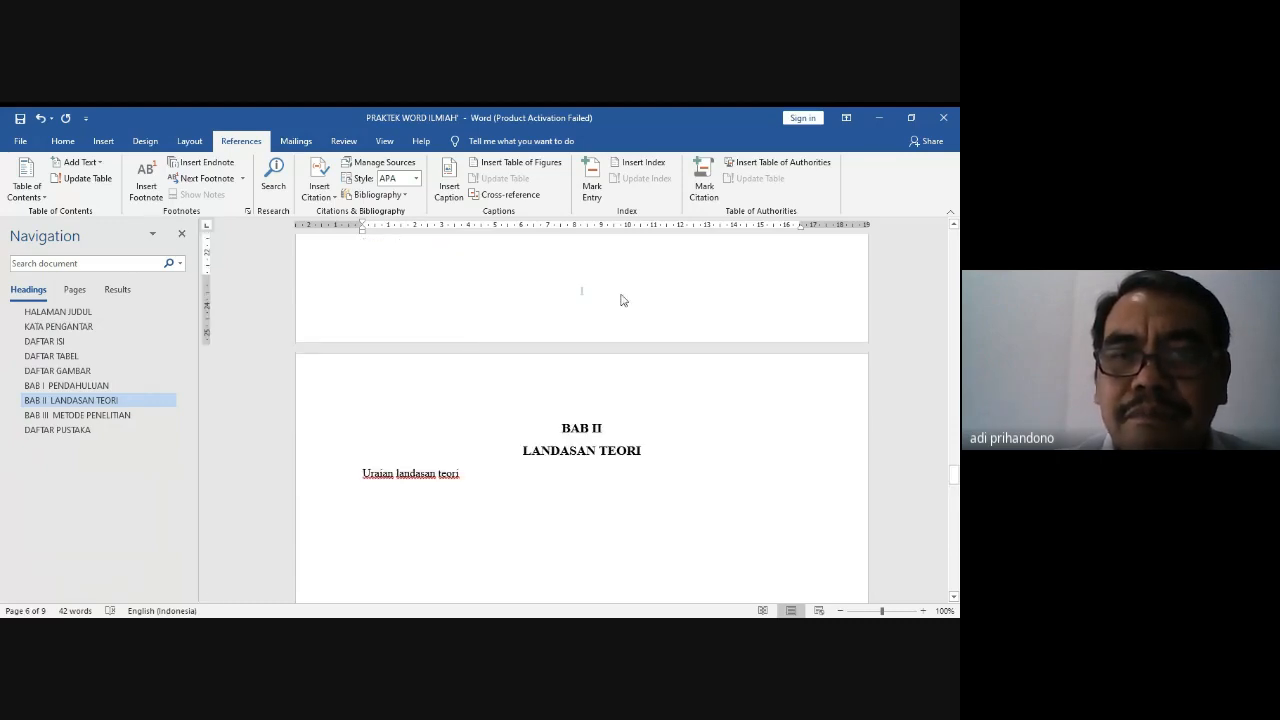
click(541, 482)
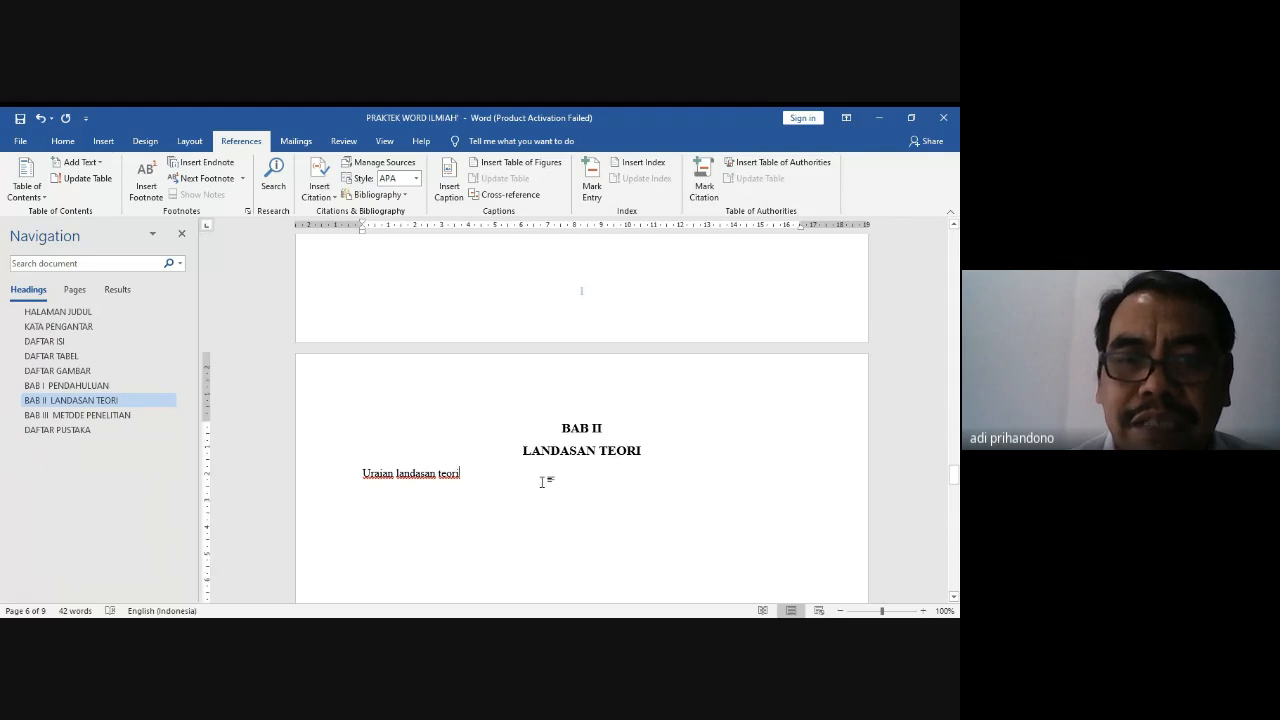
key(Return)
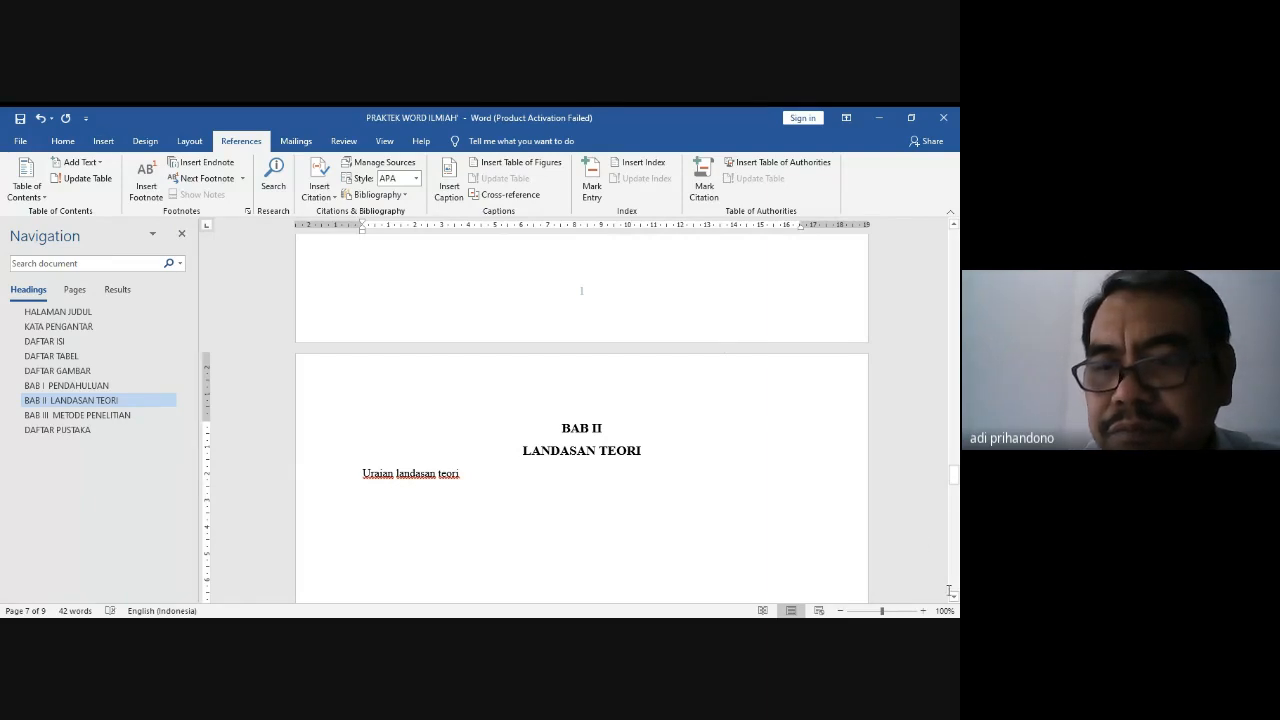
scroll(953, 598, down, 2)
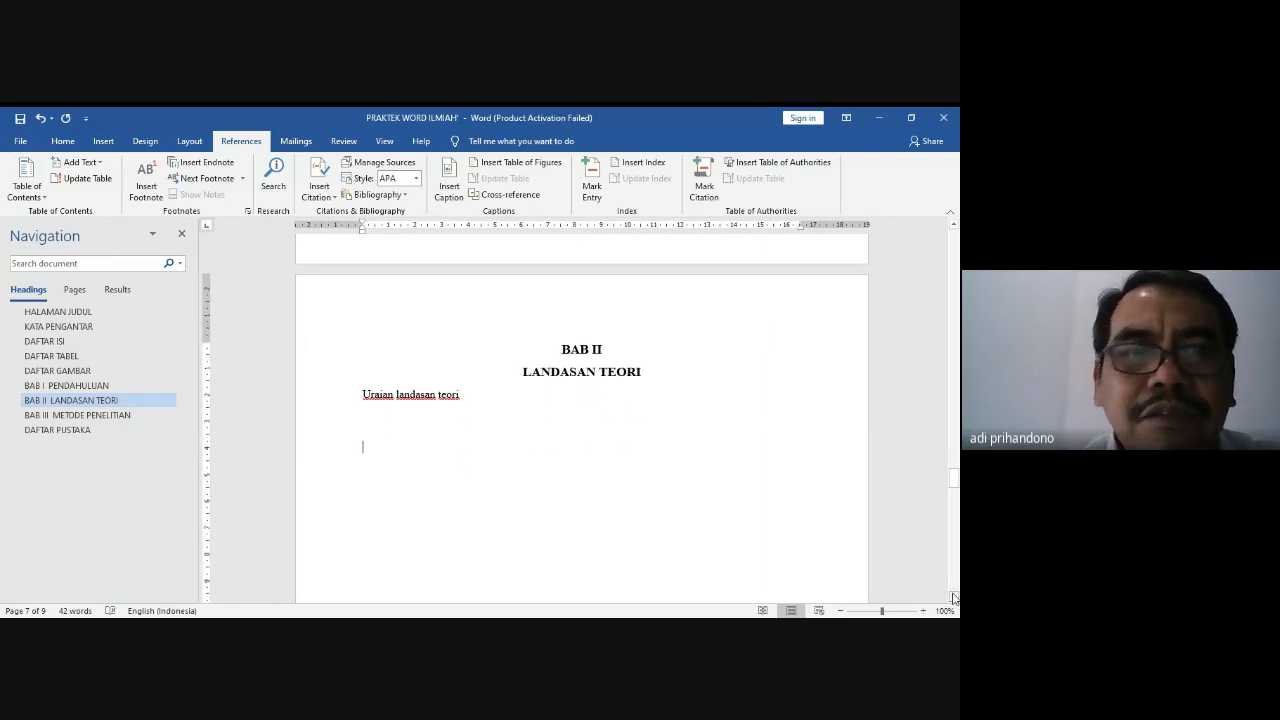
click(103, 146)
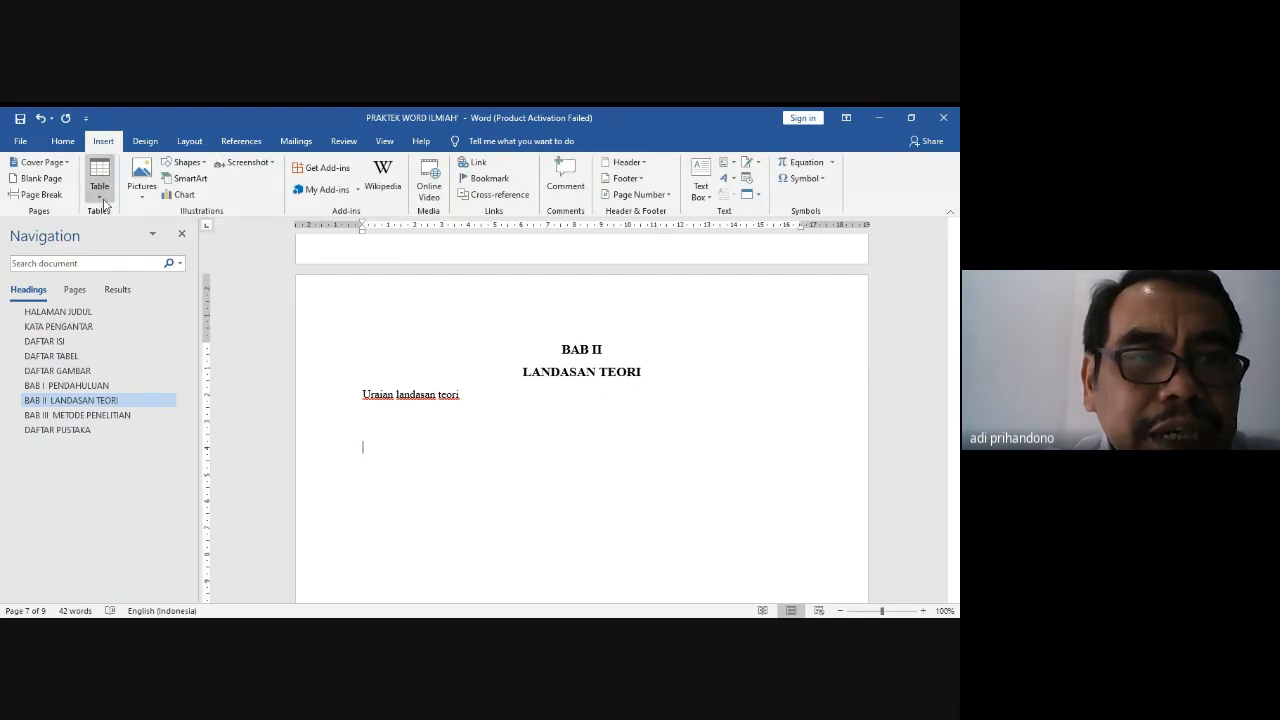
click(102, 192)
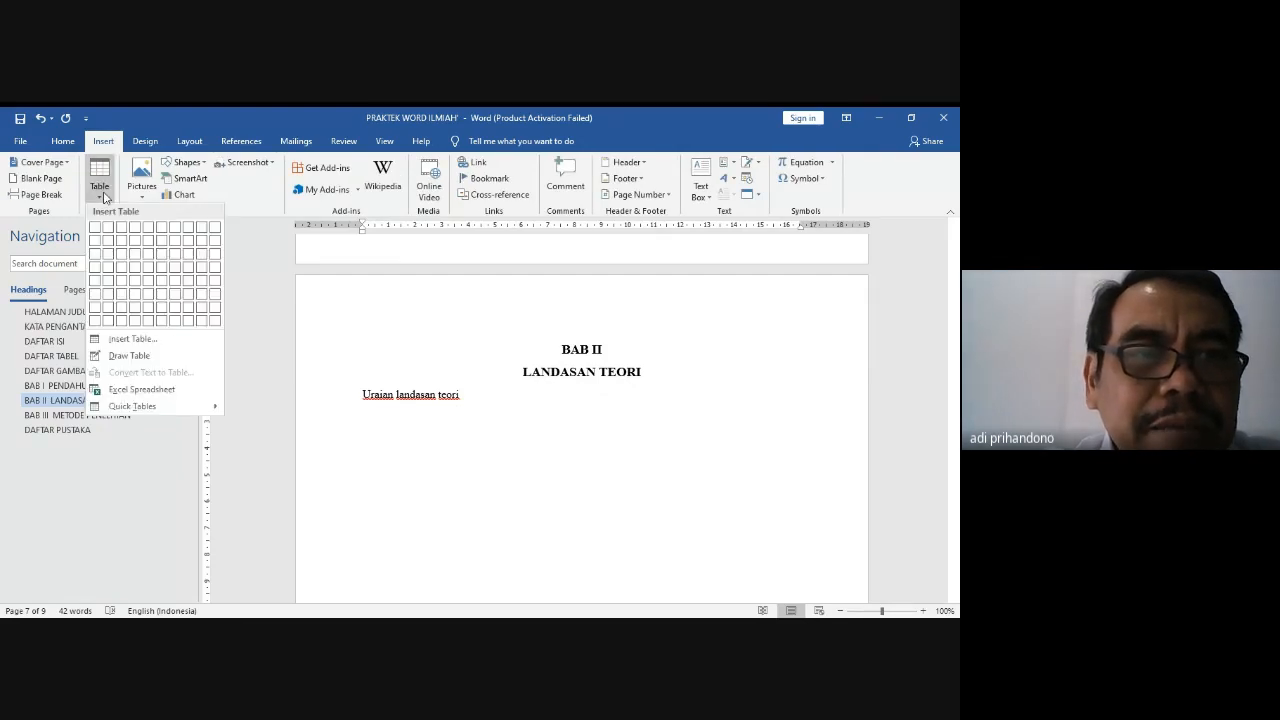
click(136, 255)
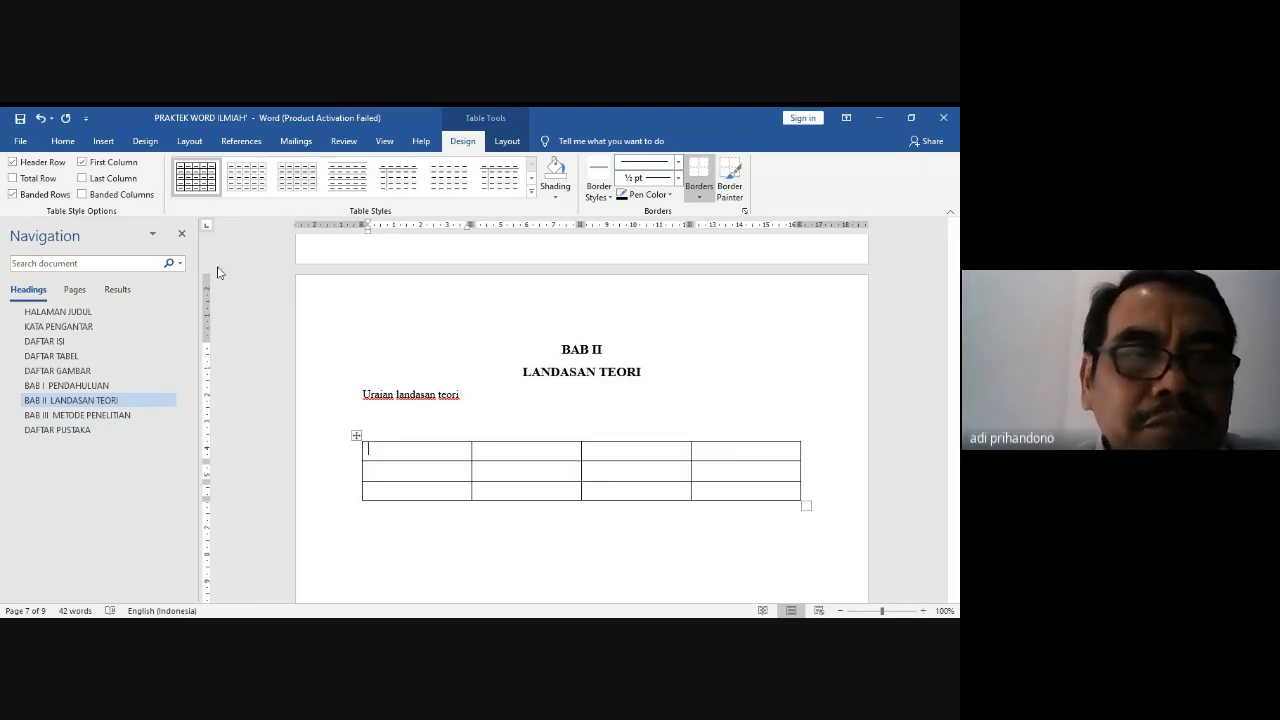
click(104, 141)
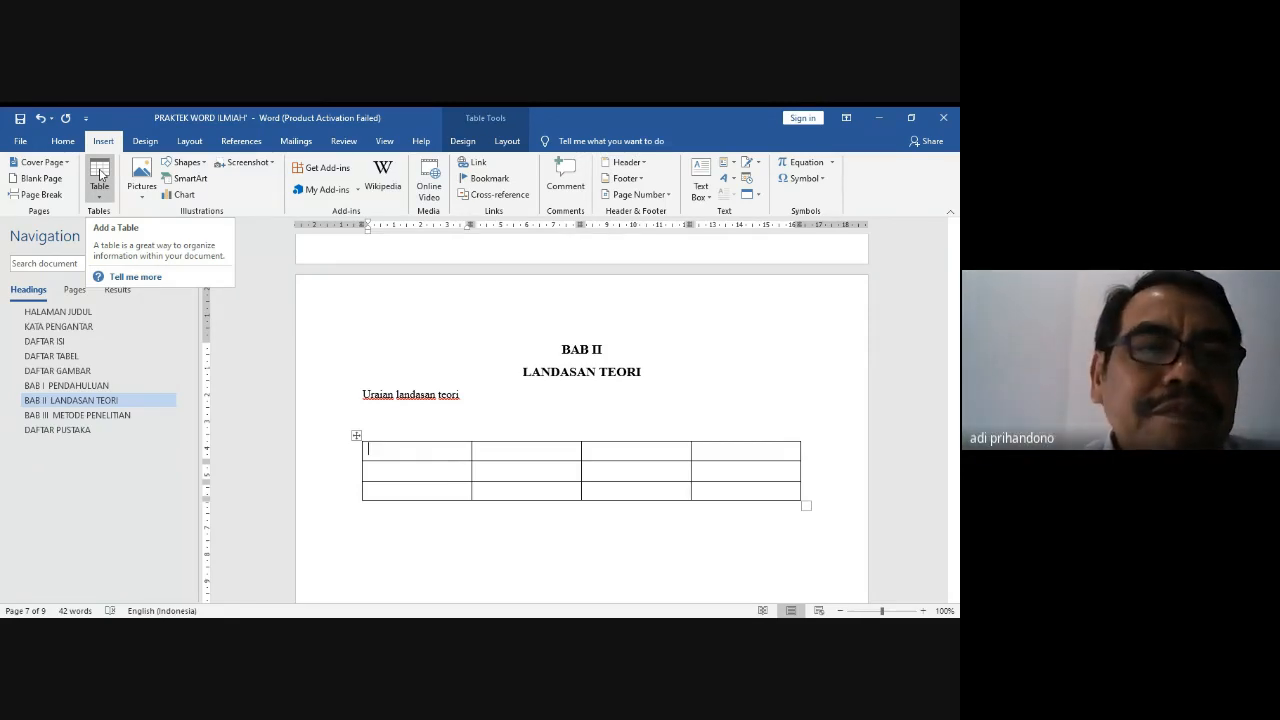
click(100, 178)
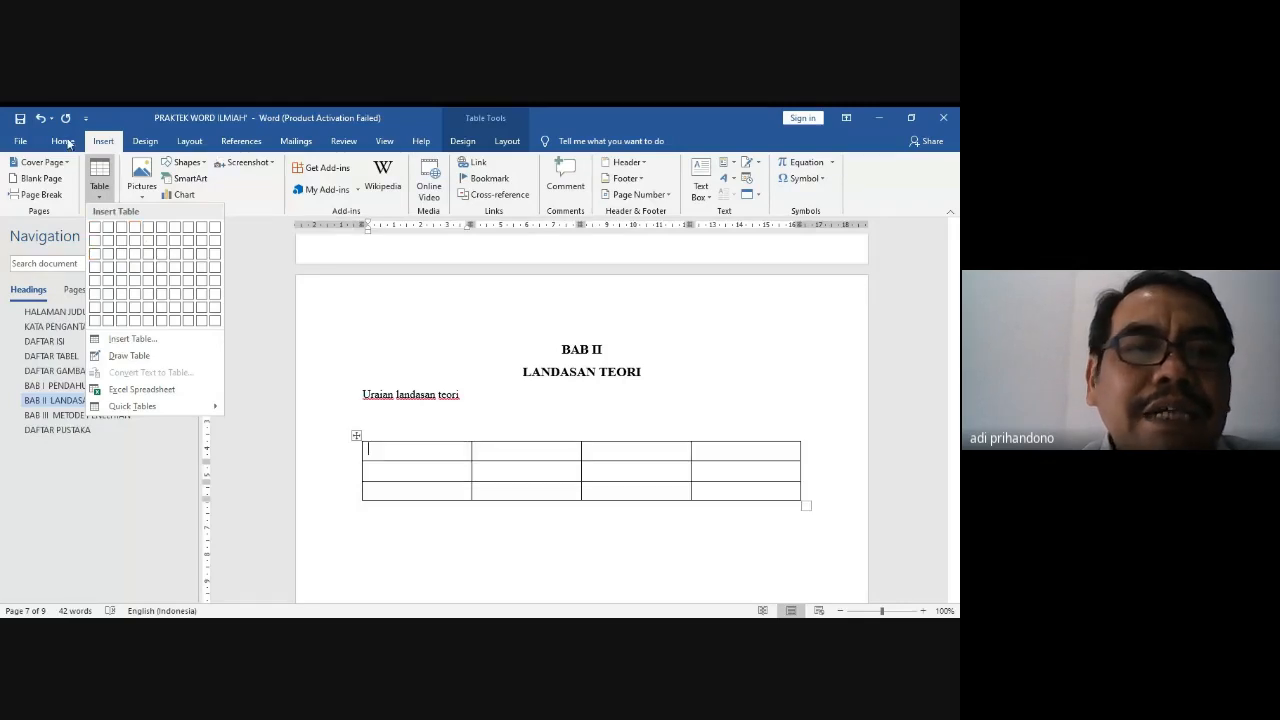
click(39, 120)
click(39, 120)
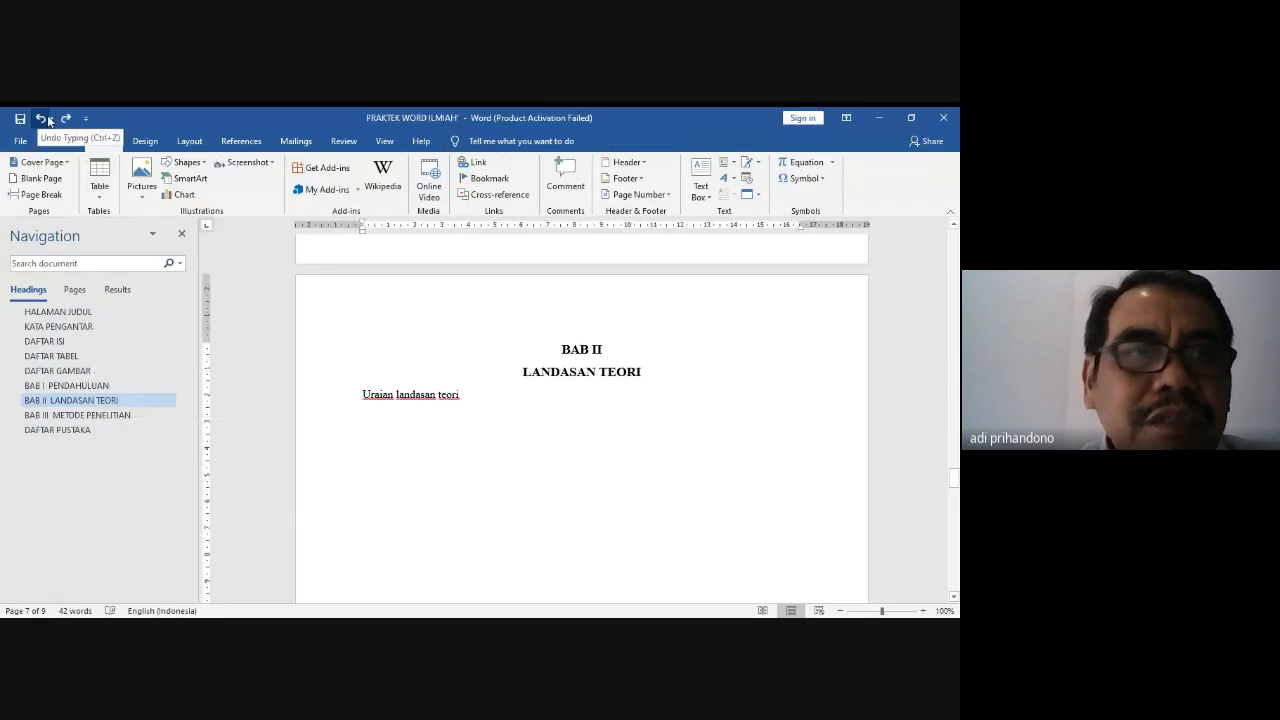
click(66, 119)
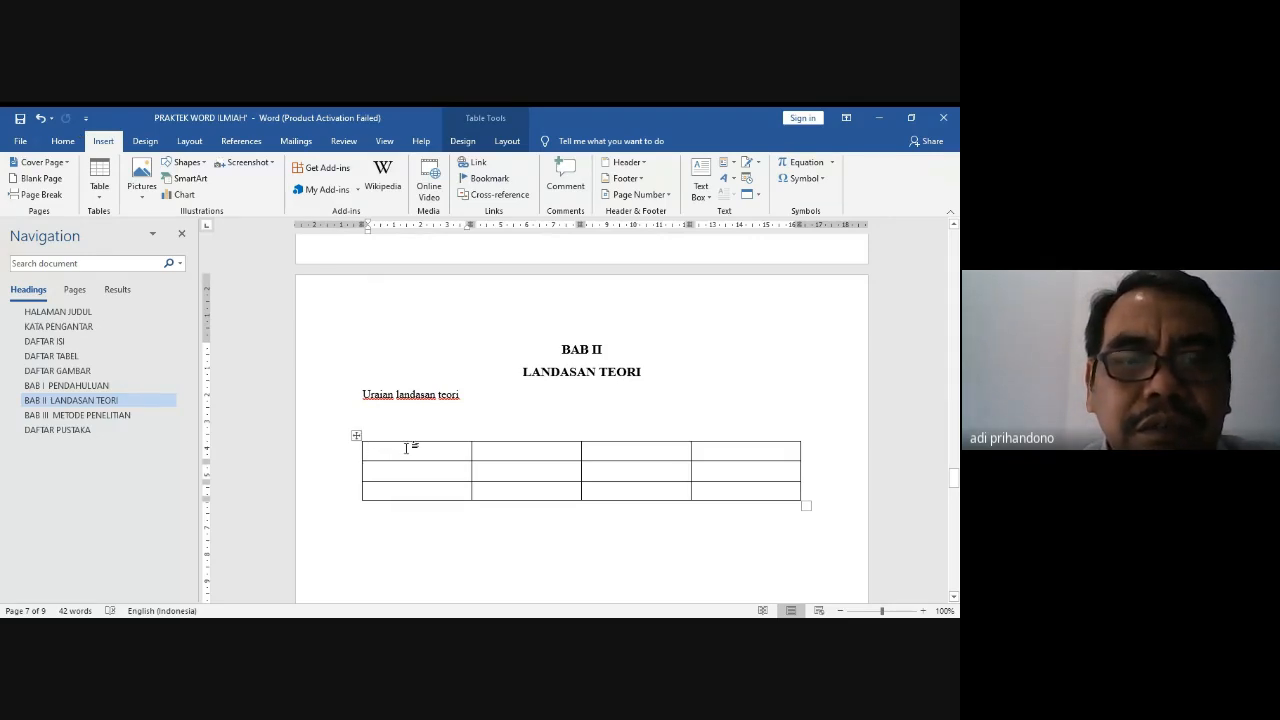
right_click(354, 434)
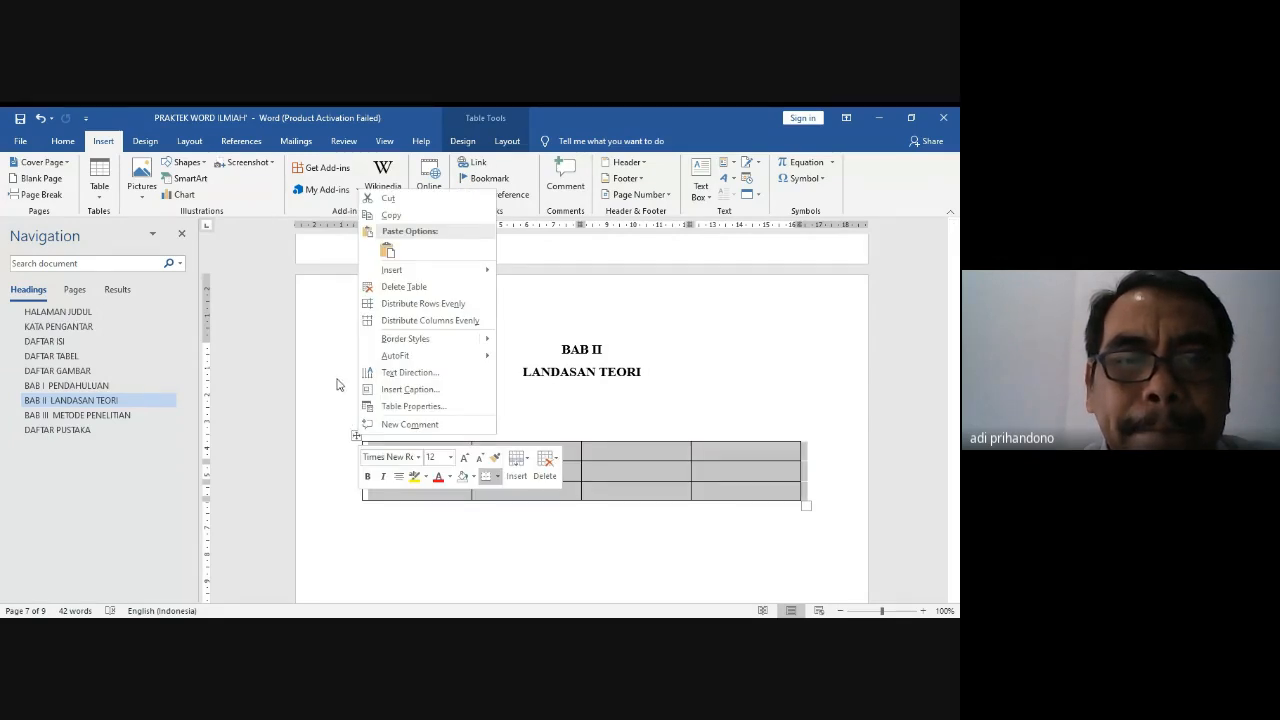
key(Escape)
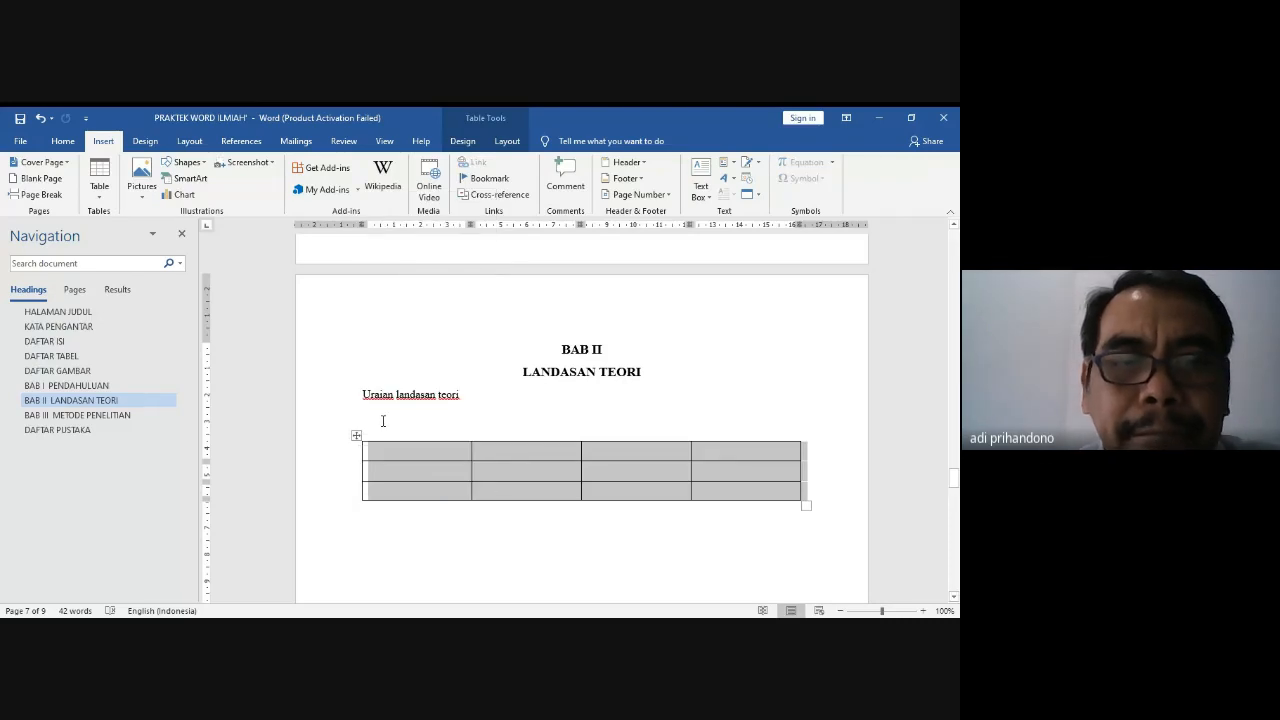
click(383, 420)
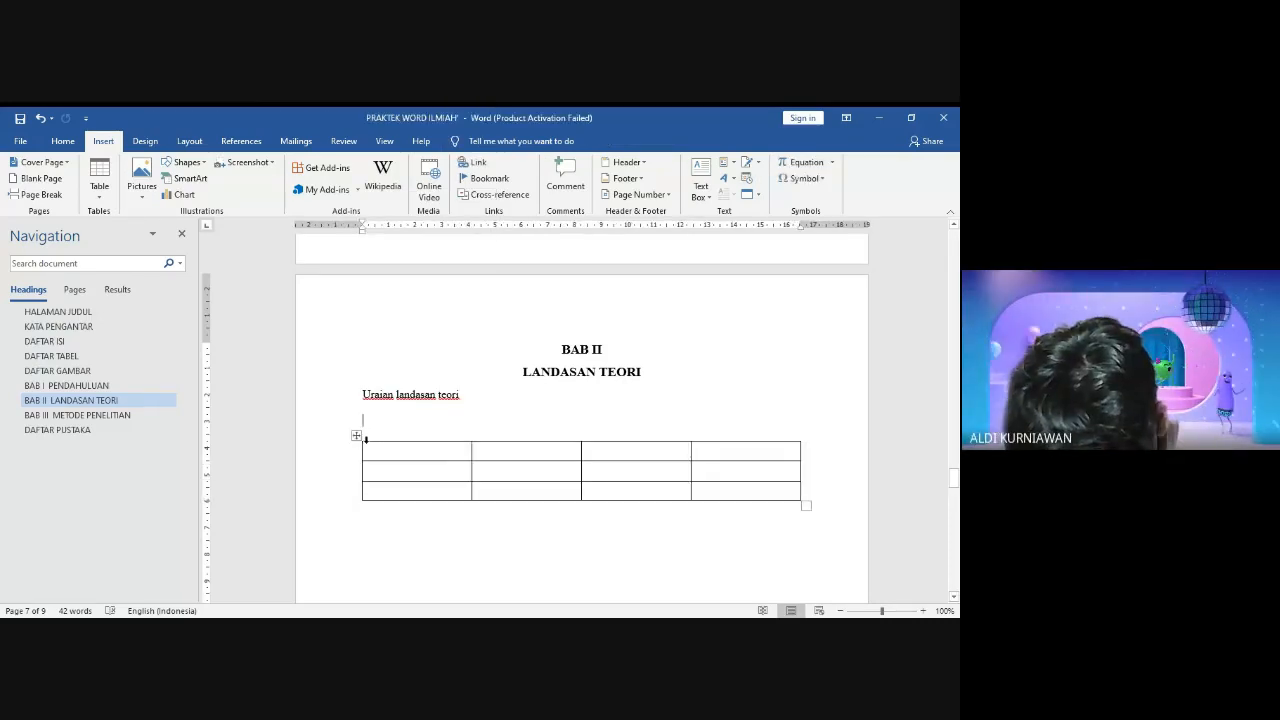
click(357, 436)
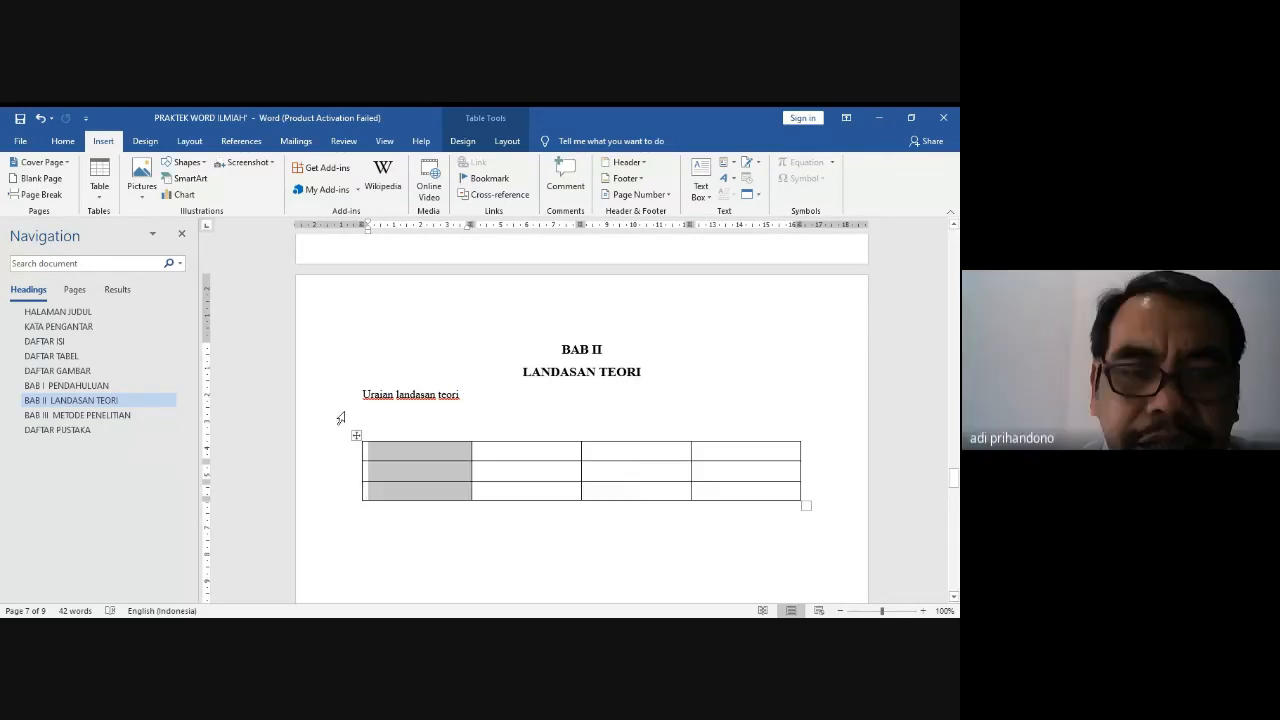
click(342, 411)
click(376, 454)
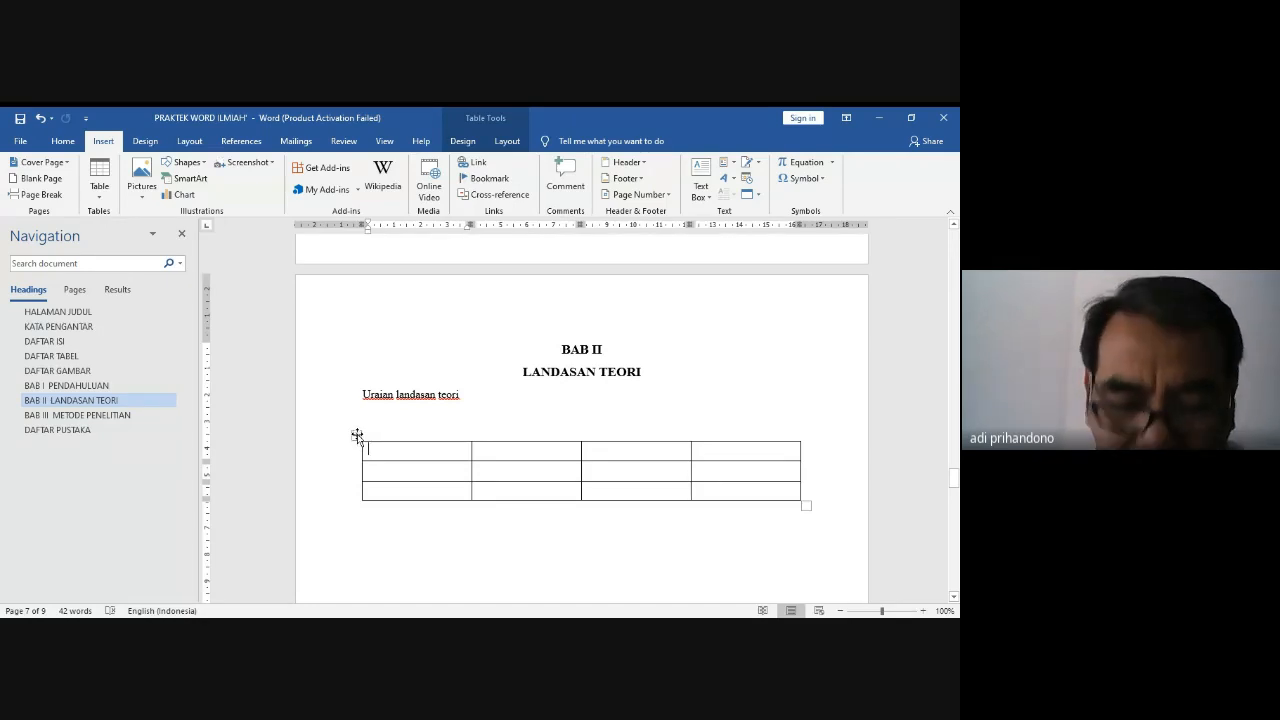
Step: Create a new caption label named "Tabel" and insert a caption with it below the BAB II table
right_click(357, 435)
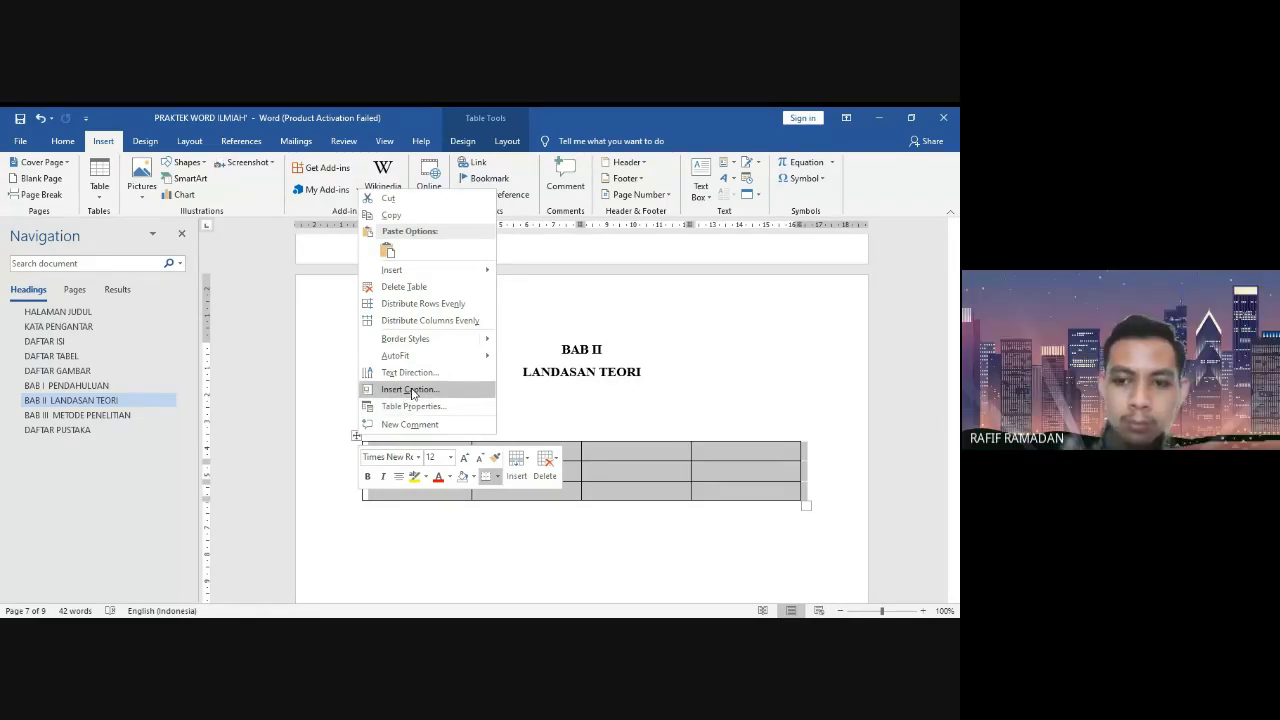
click(412, 390)
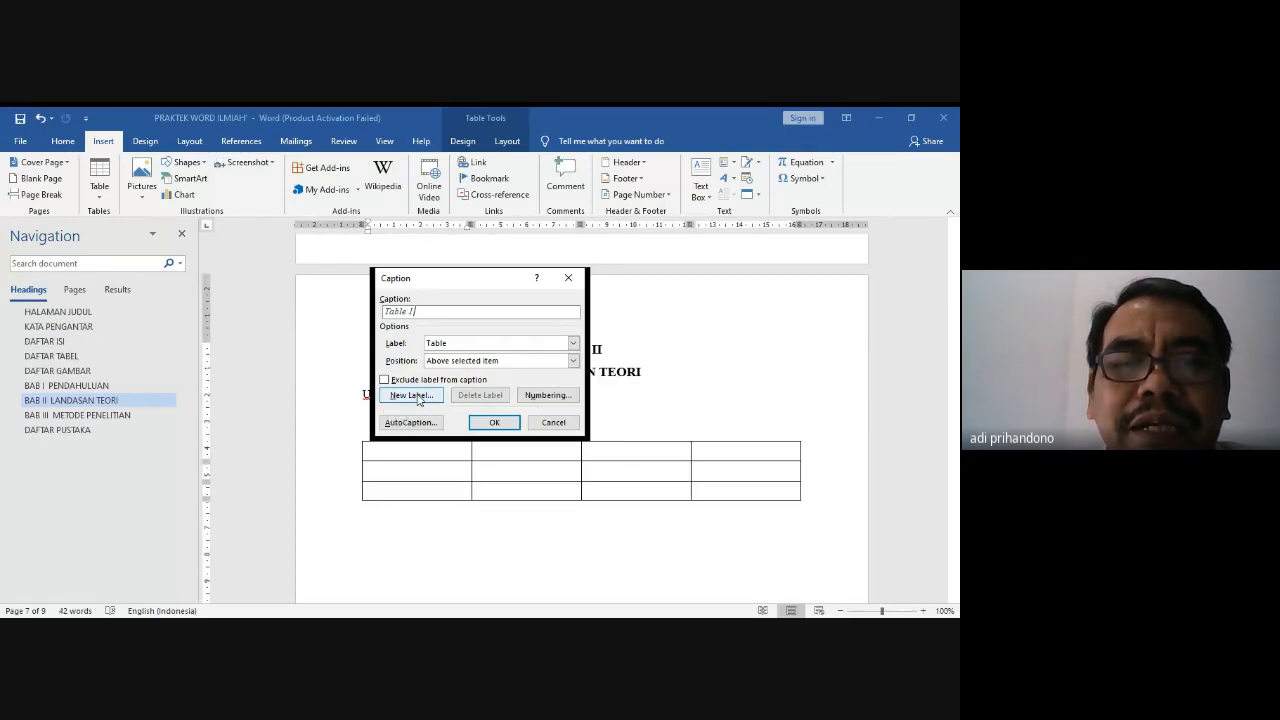
click(419, 396)
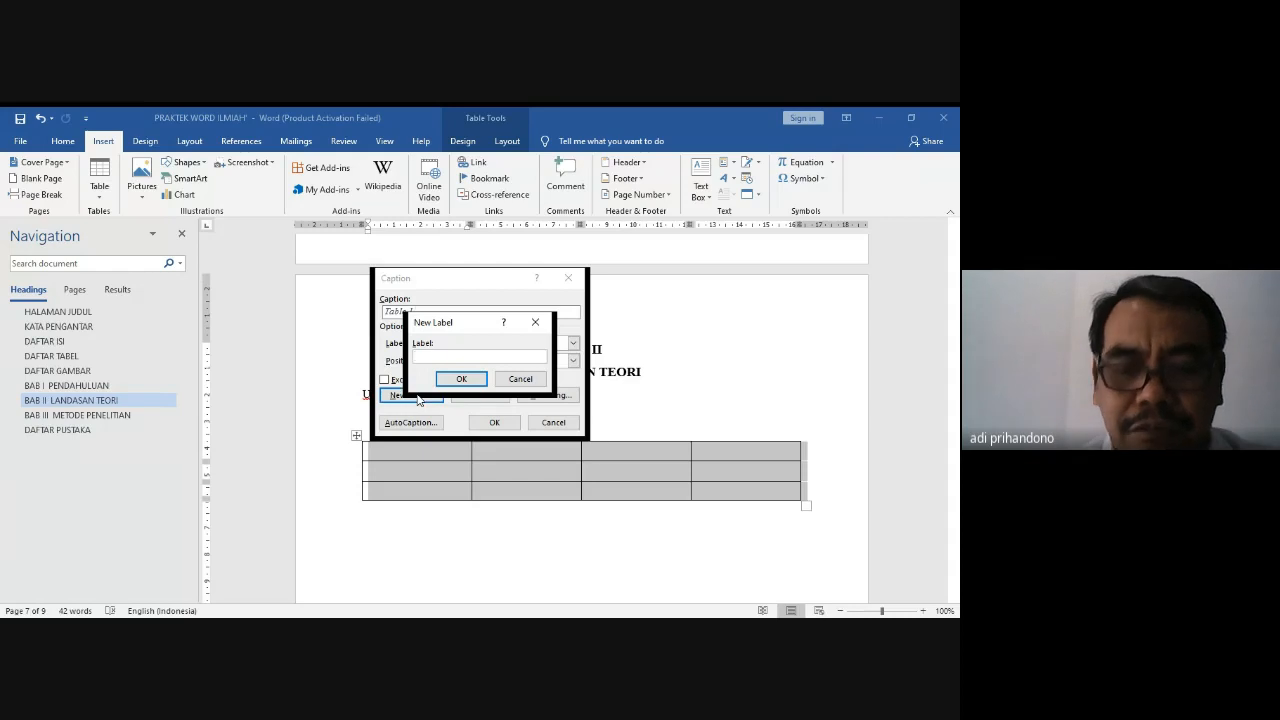
text(Tabel)
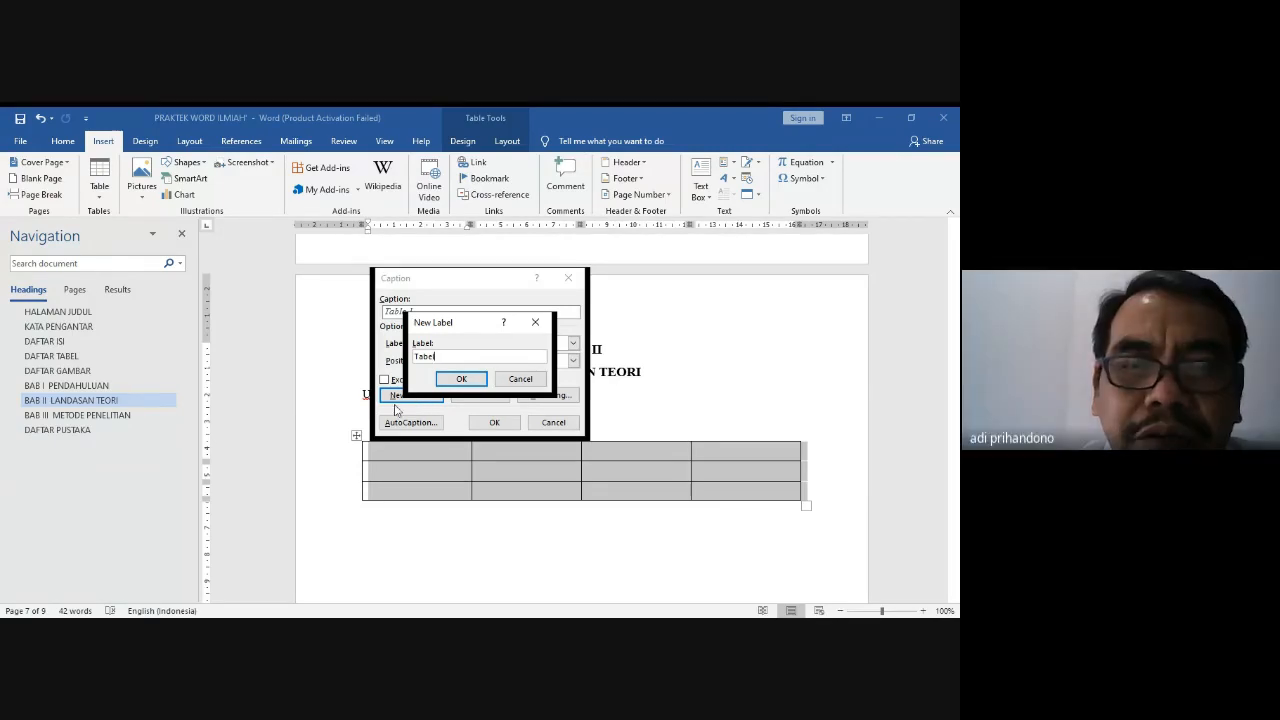
click(458, 380)
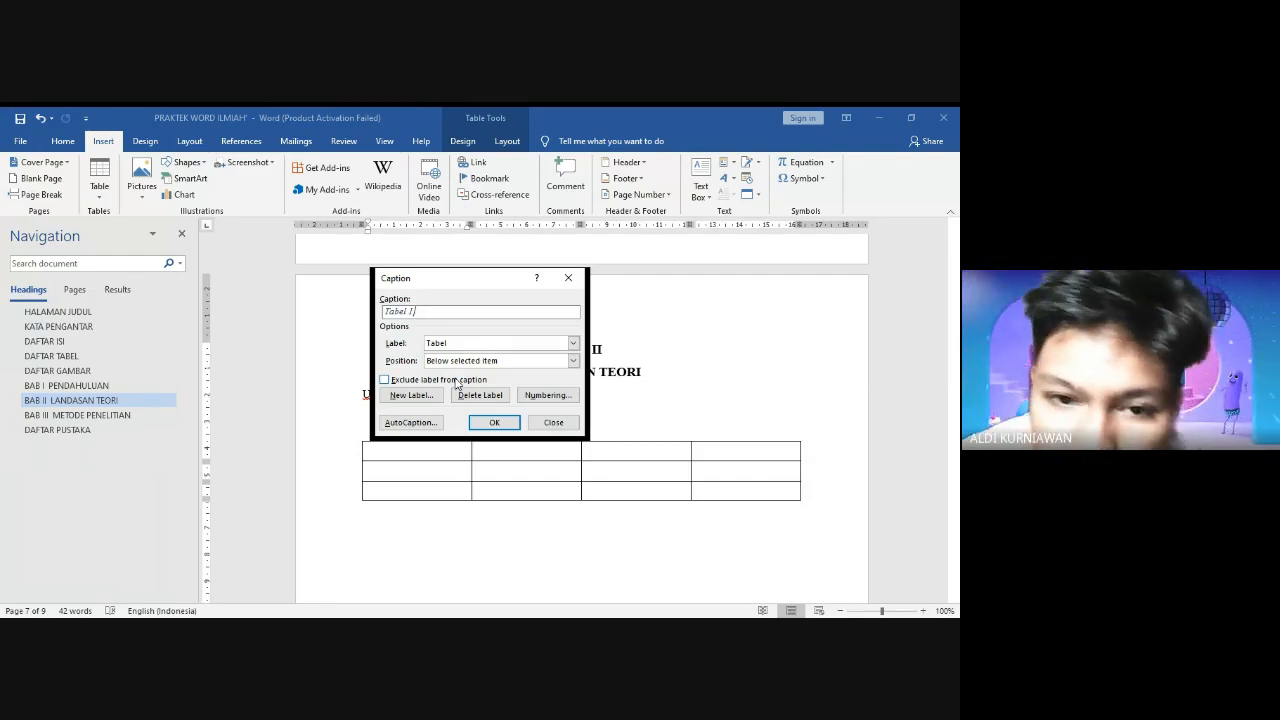
click(491, 426)
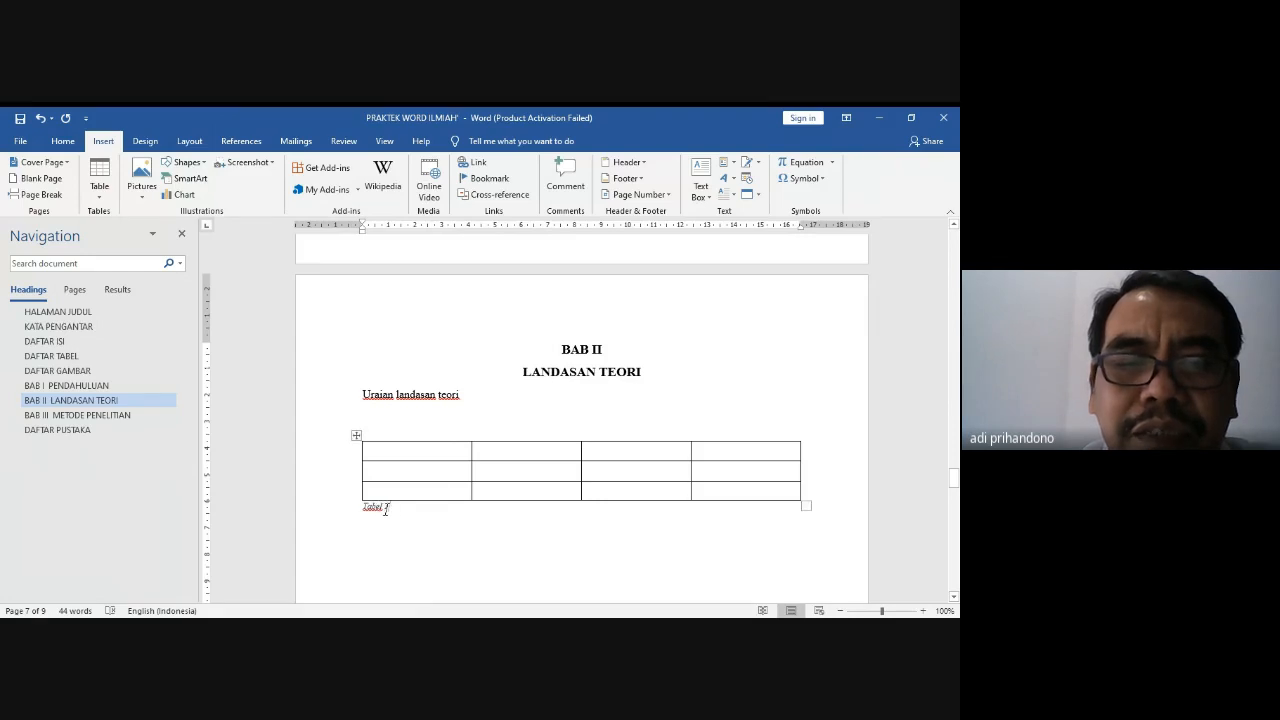
Step: Delete the caption text beneath the BAB II table
key(BackSpace)
key(BackSpace)
key(BackSpace)
key(BackSpace)
key(BackSpace)
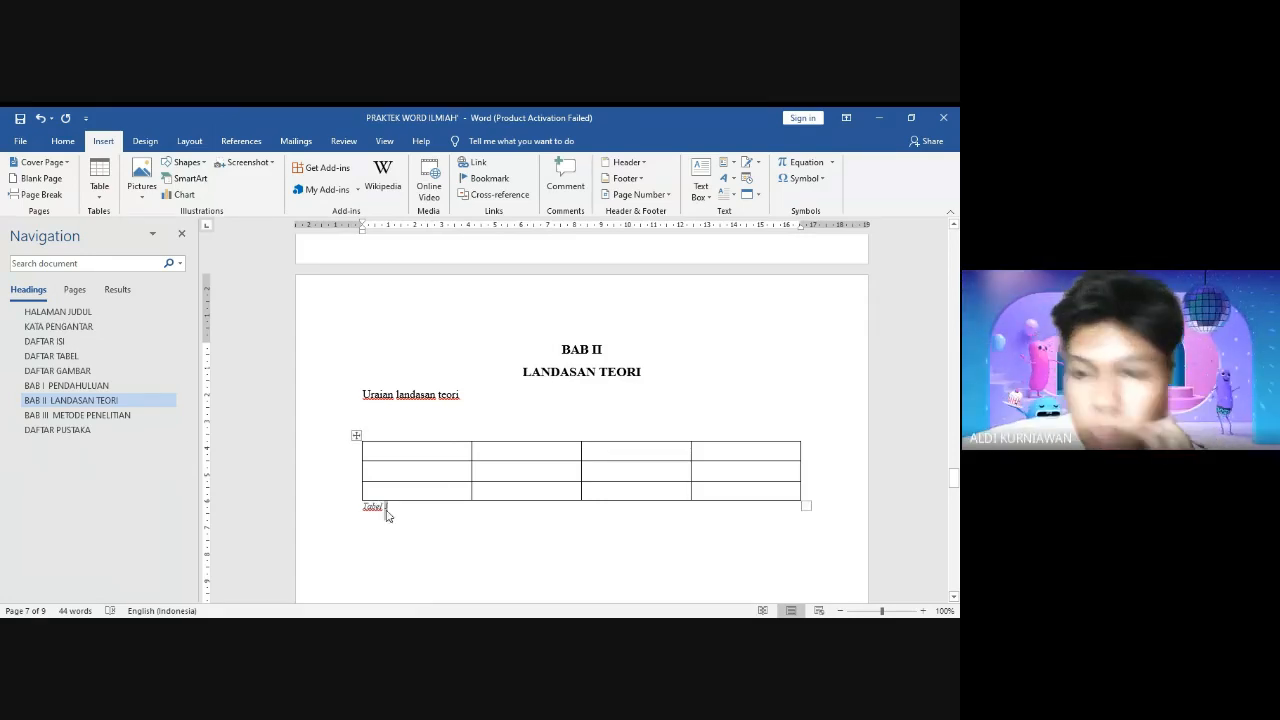
key(BackSpace)
key(BackSpace)
key(BackSpace)
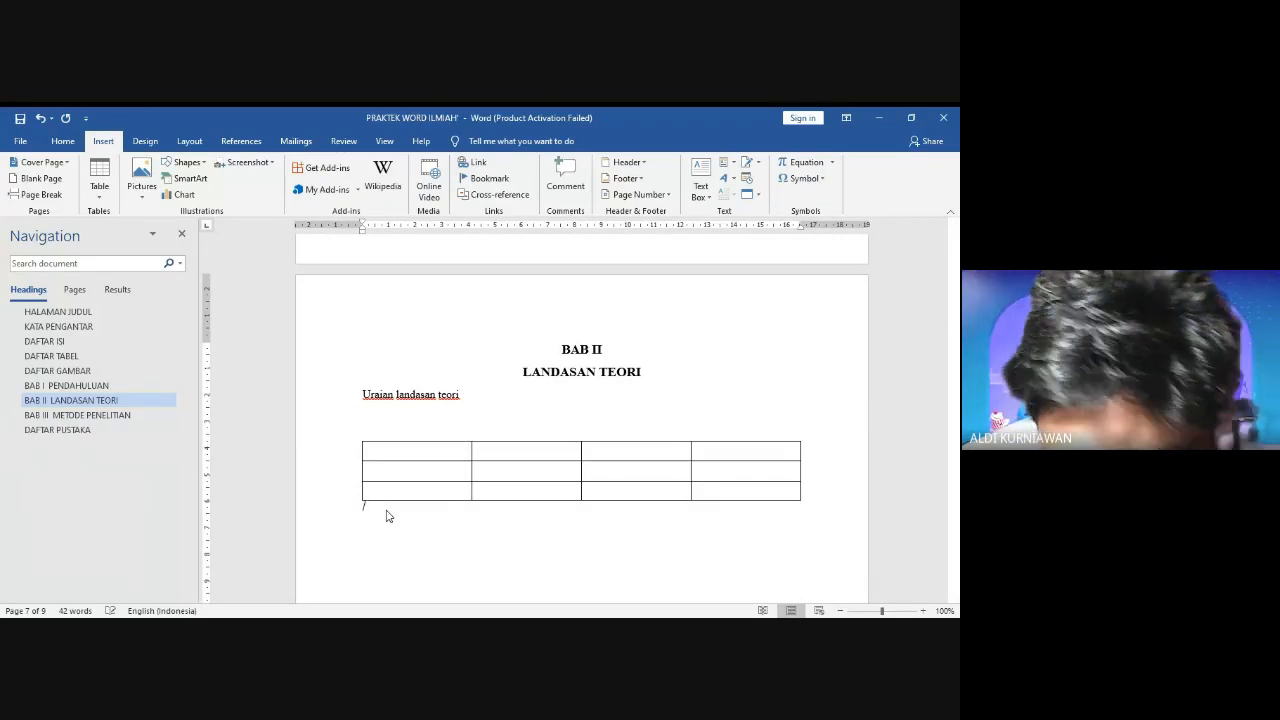
Step: Insert a numbered caption with the label "Tabel" on the blank line above the BAB II table
click(389, 434)
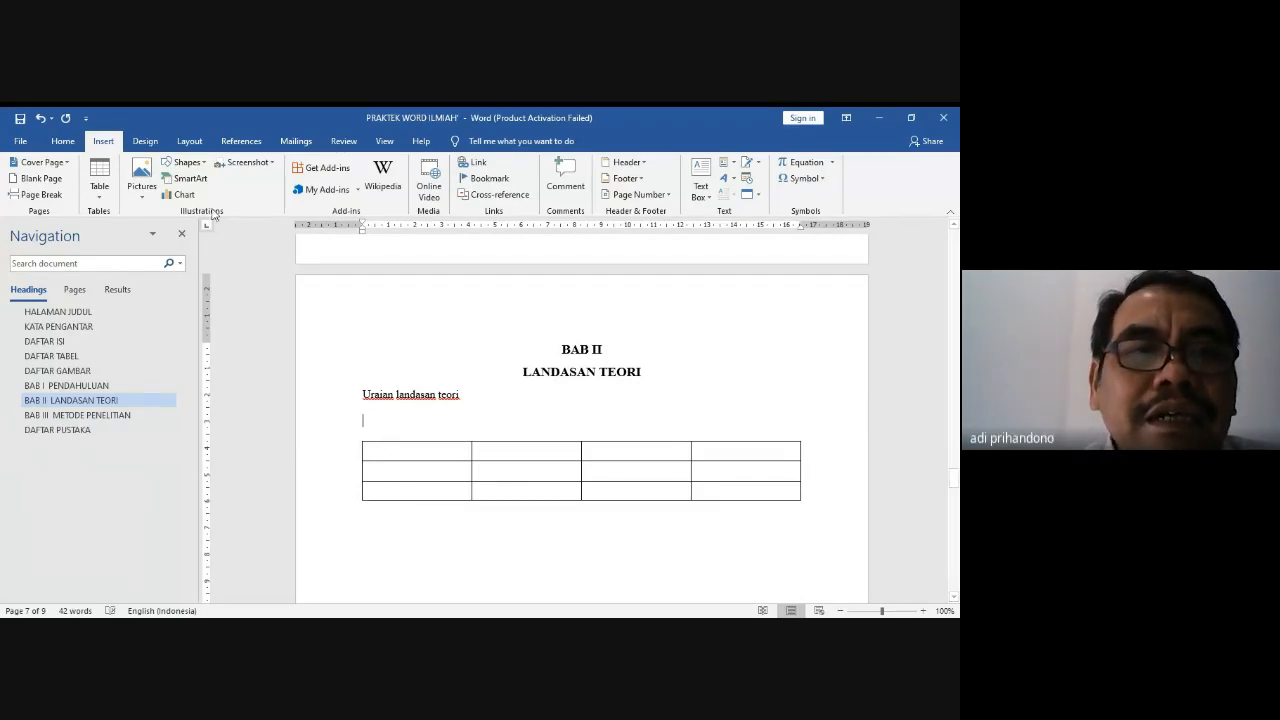
click(243, 141)
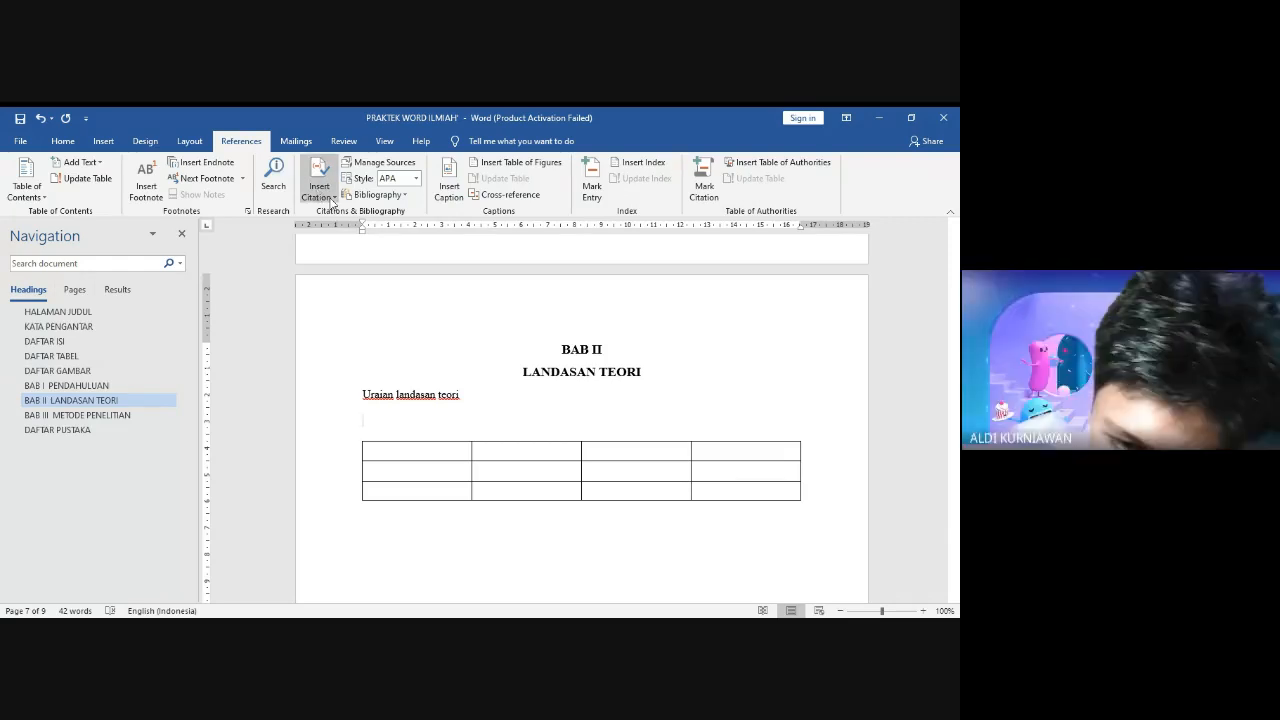
click(452, 185)
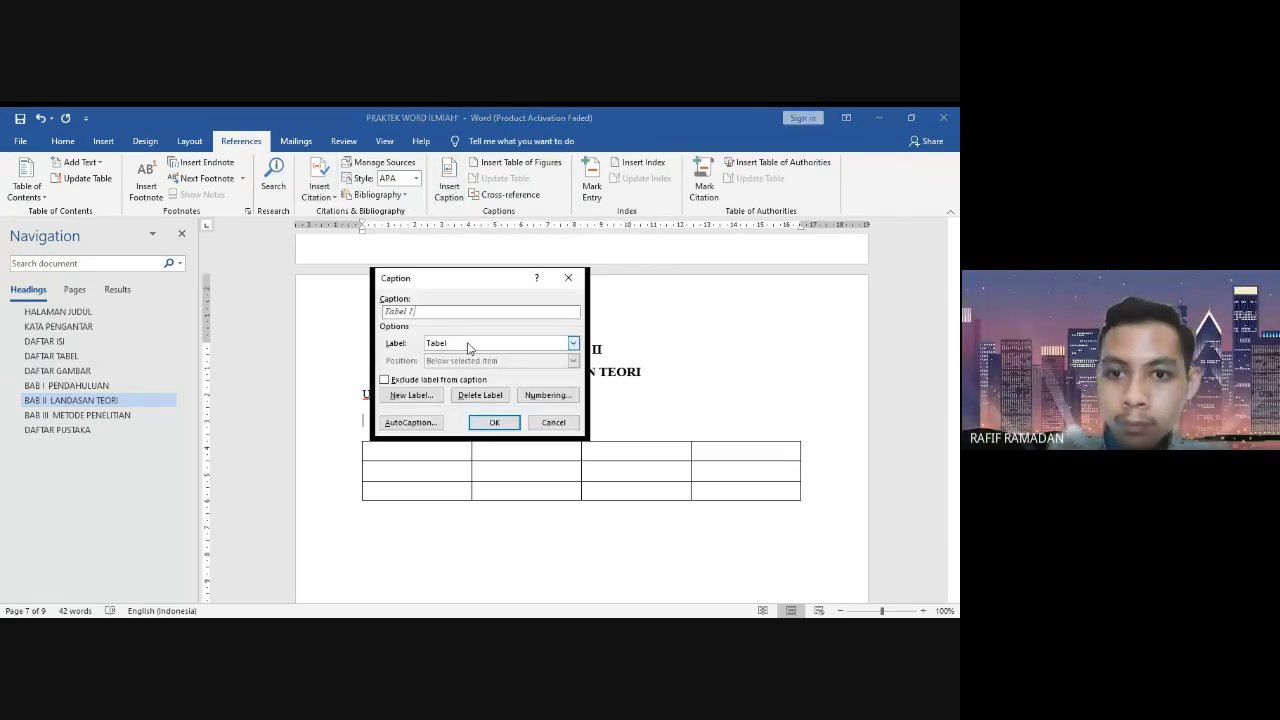
click(487, 426)
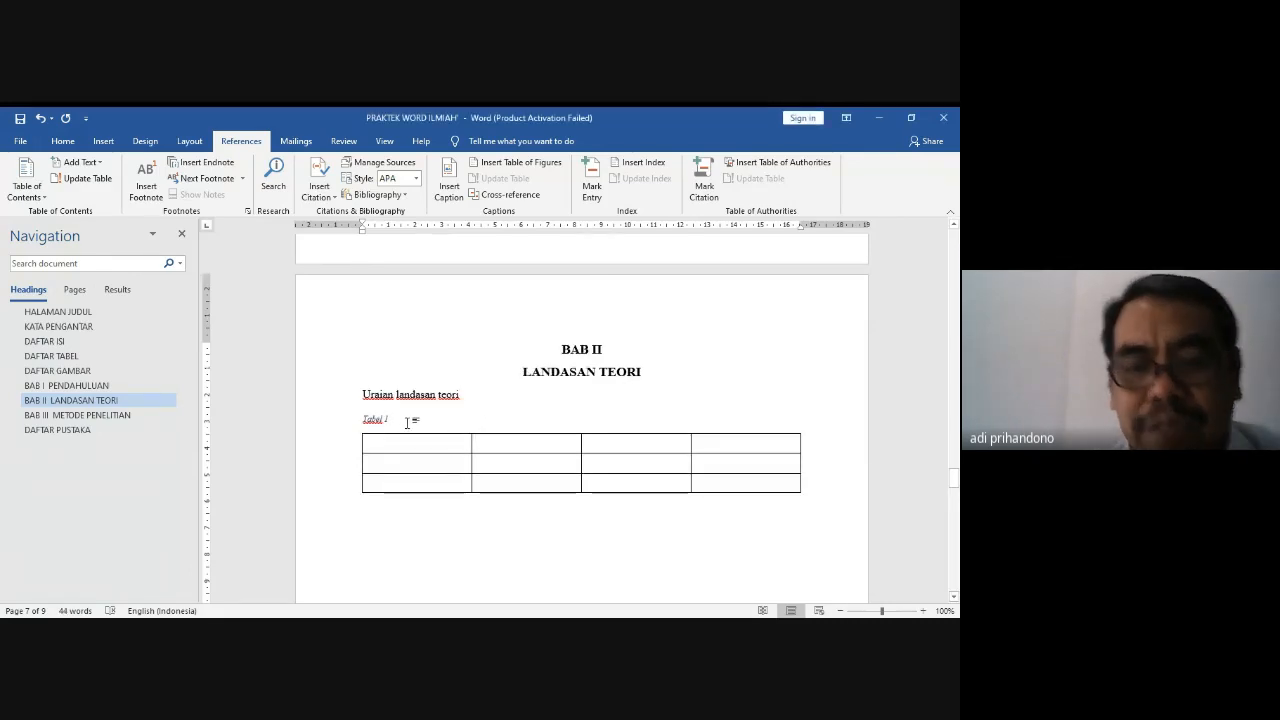
Step: Add the title "Perkembangan Covid 19 di Indonesia" after the label and number in the BAB II table caption
text(Pe)
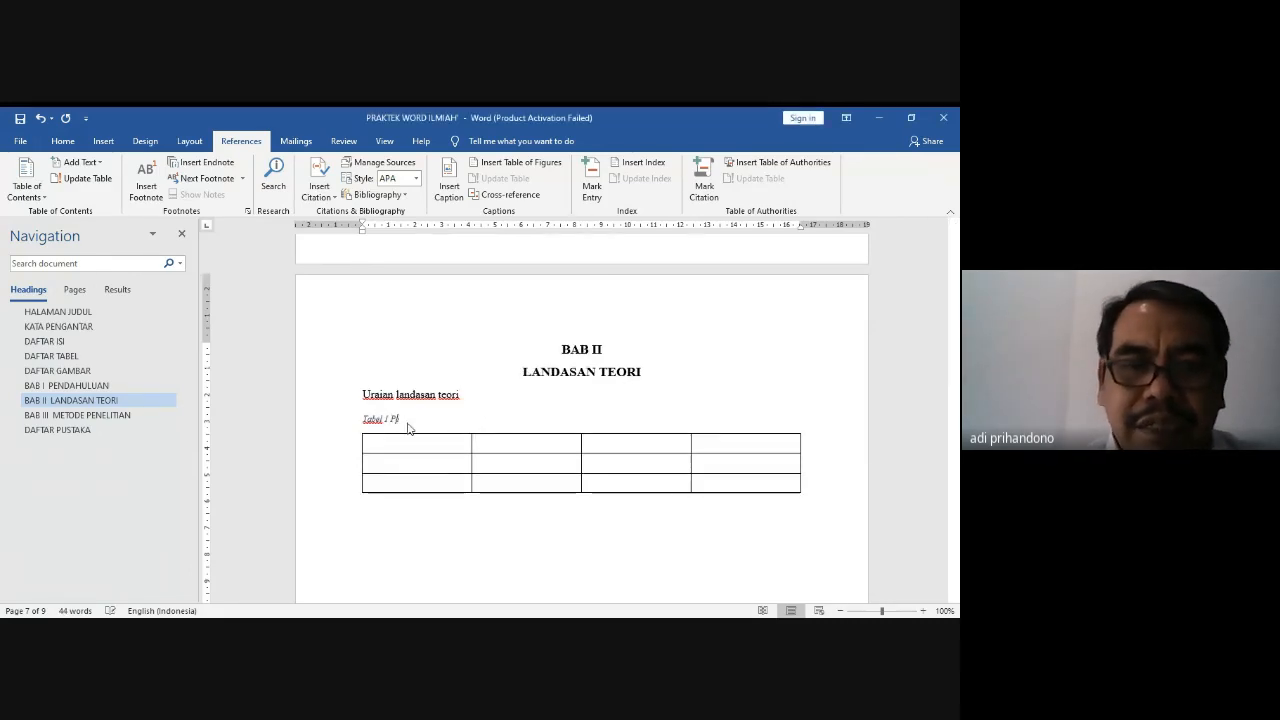
text(rbembangan)
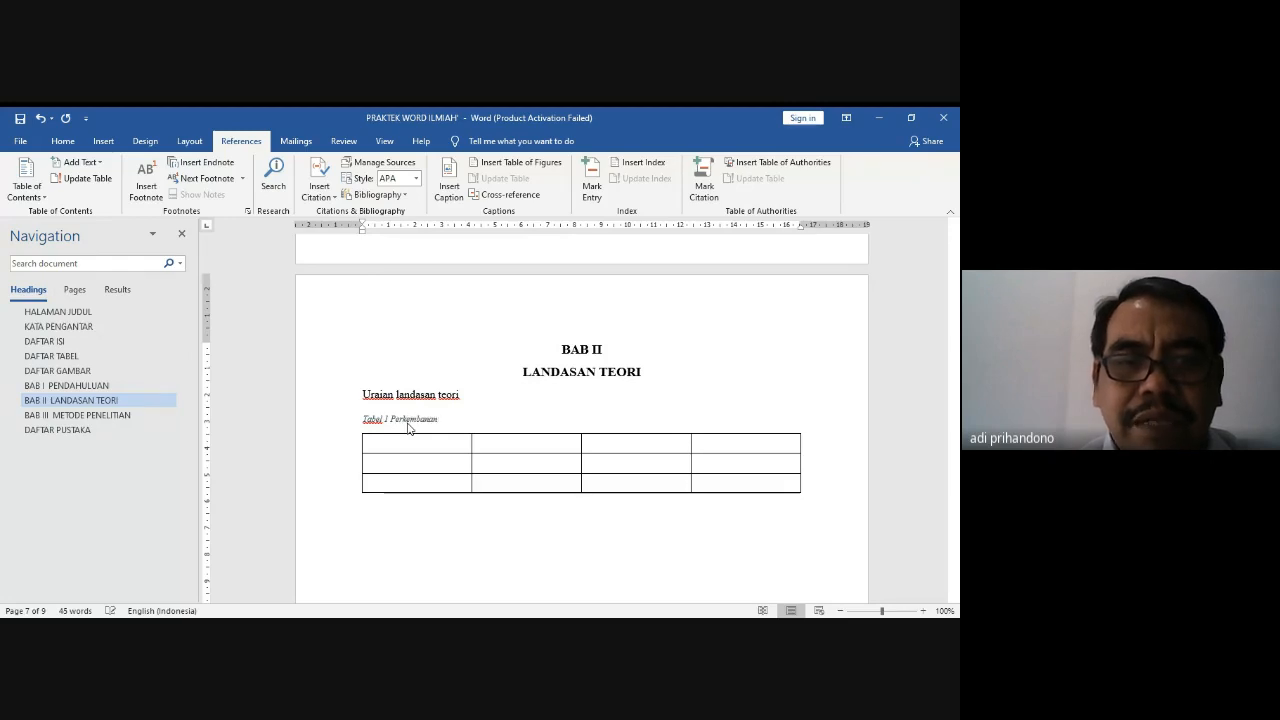
text(gan)
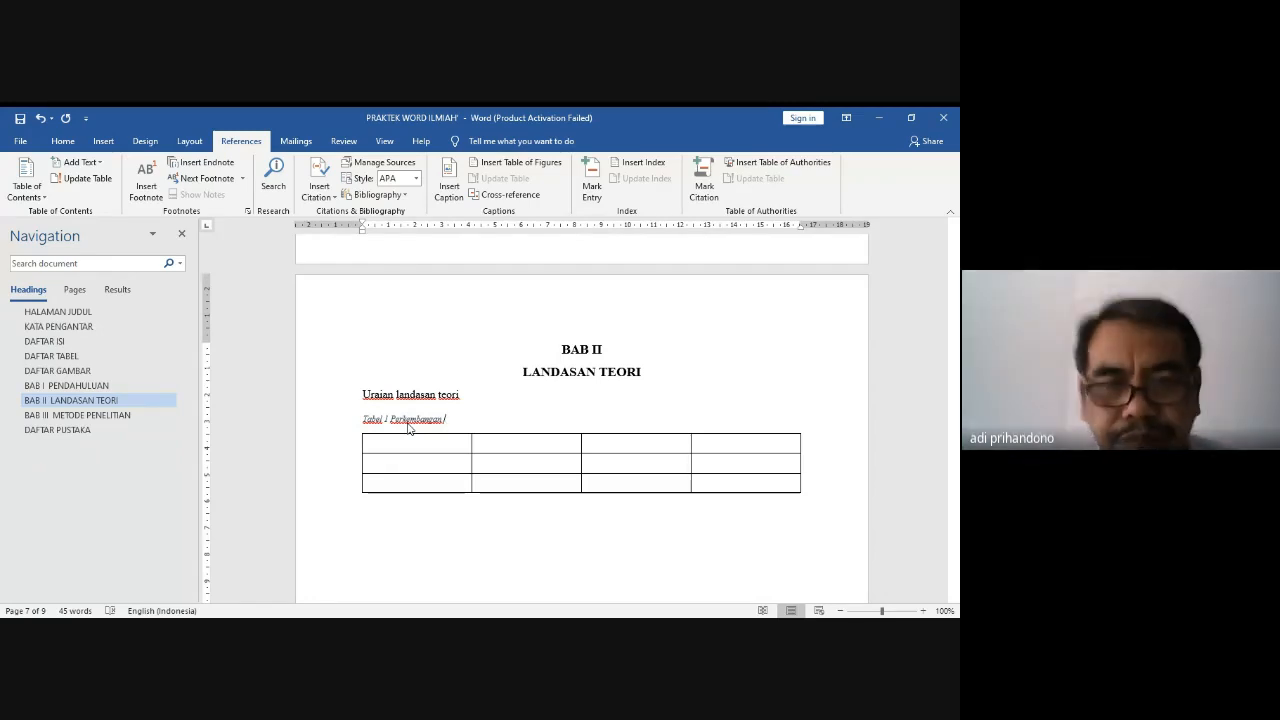
text(Covid)
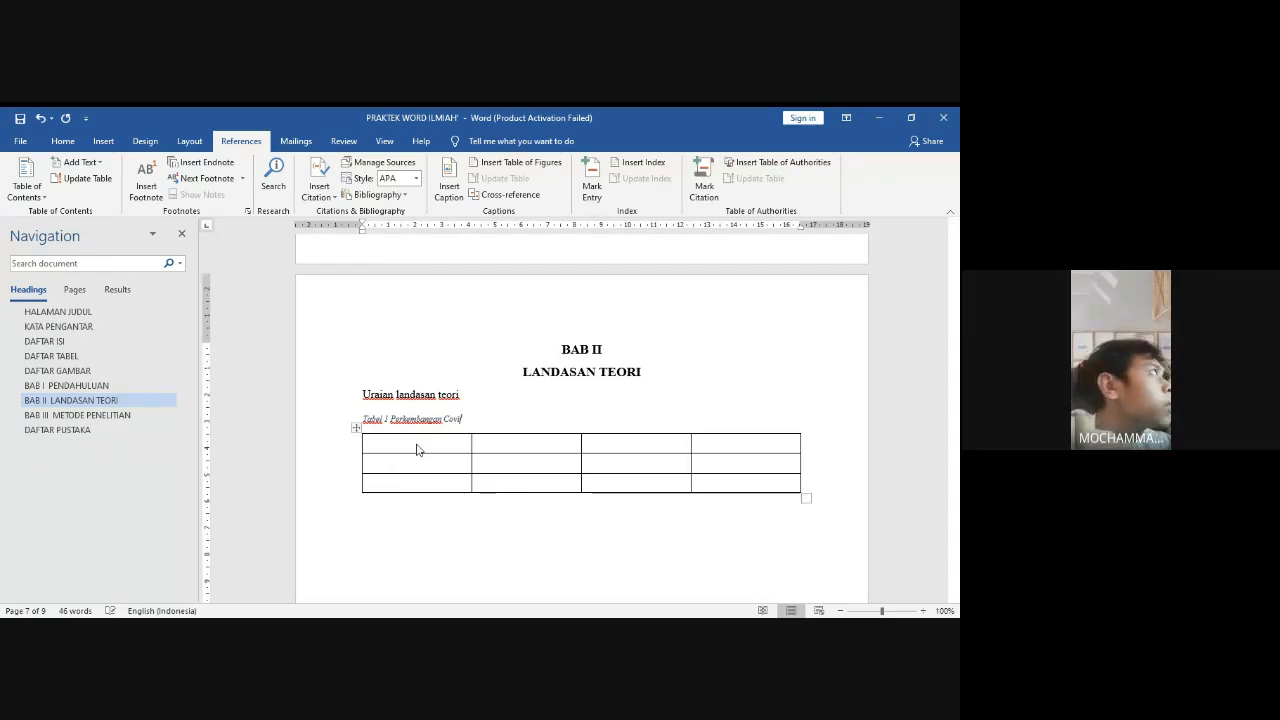
text( 19 di )
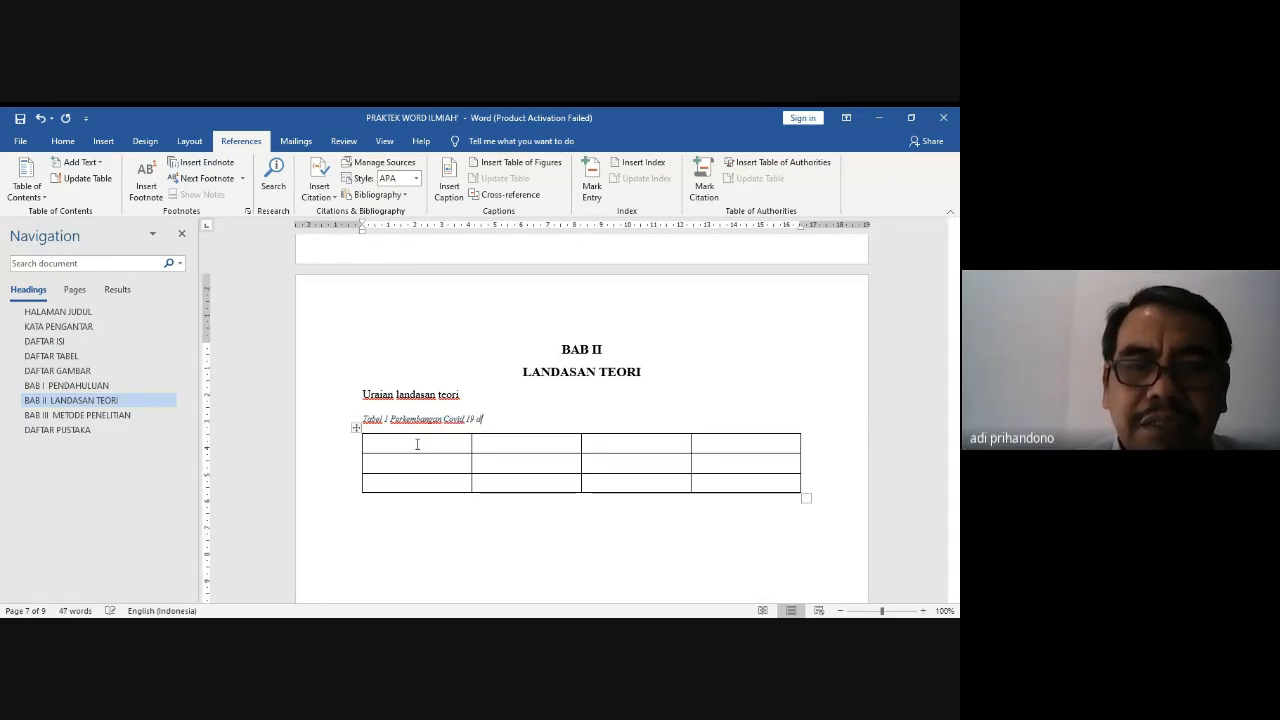
text(Indonesia)
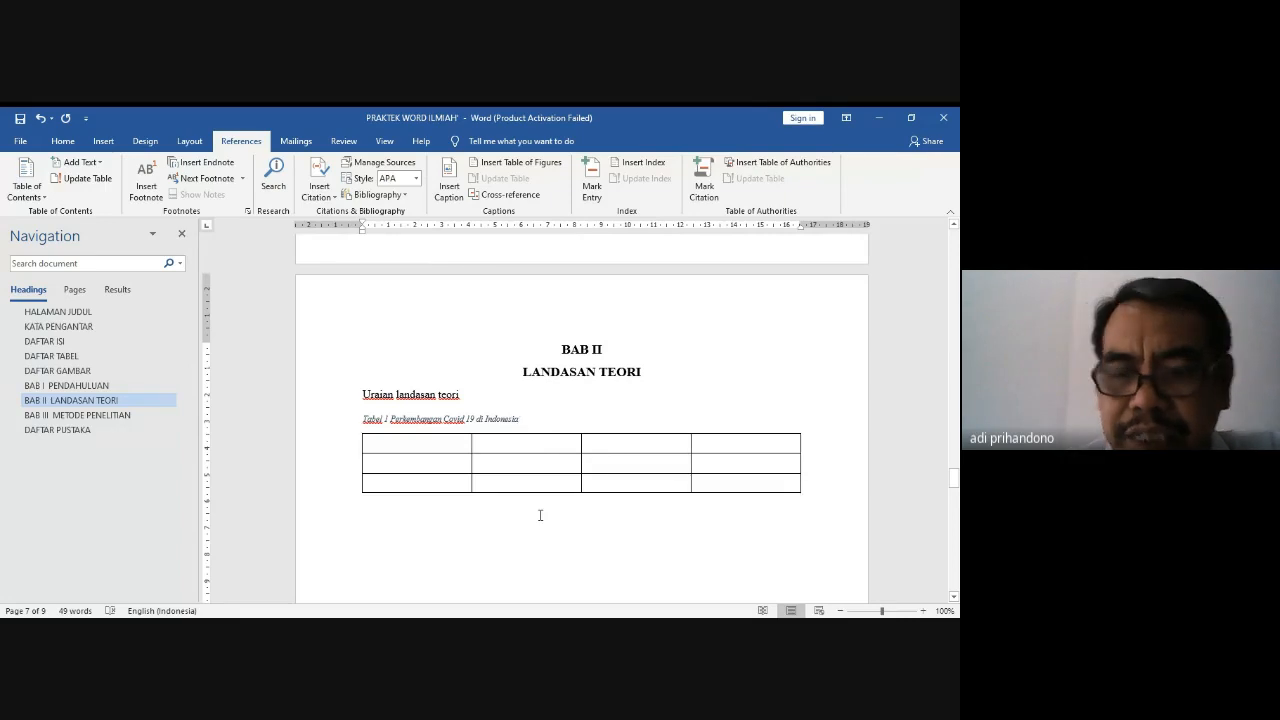
Step: Insert a table with five columns and three rows below the "Uraian" line in BAB III, leaving a blank line between them
scroll(540, 515, down, 10)
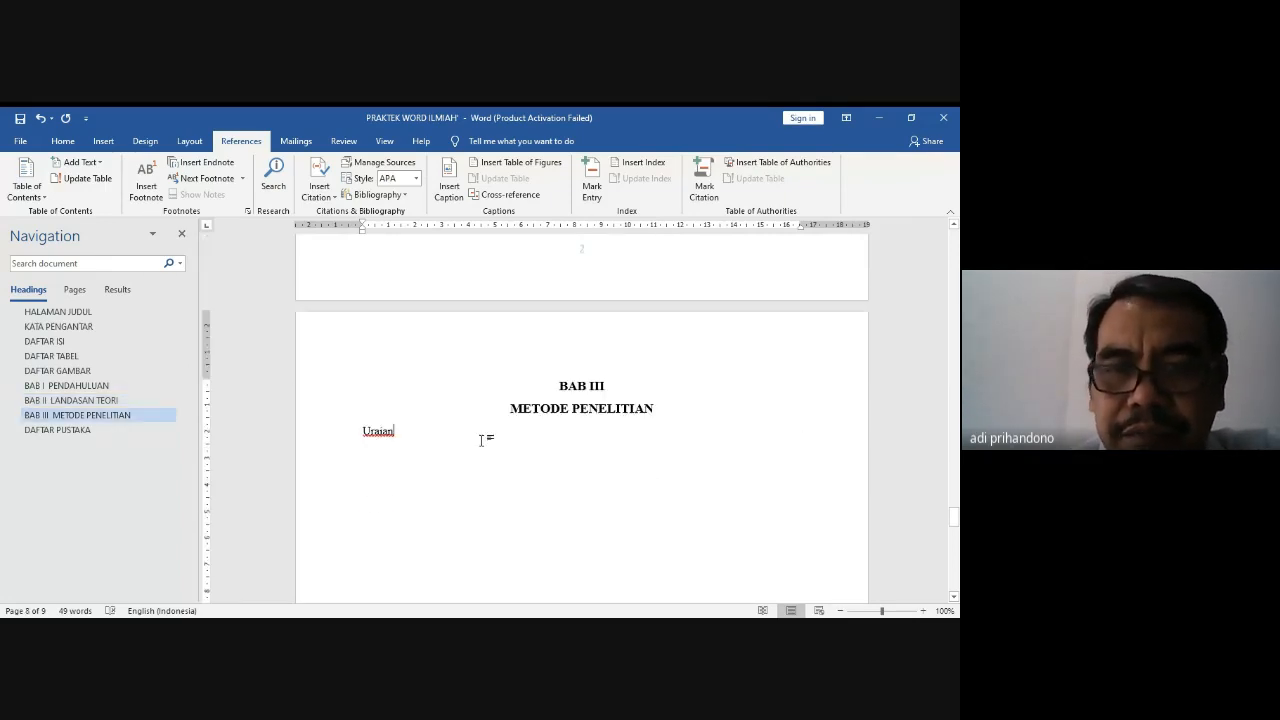
key(Return)
key(Return)
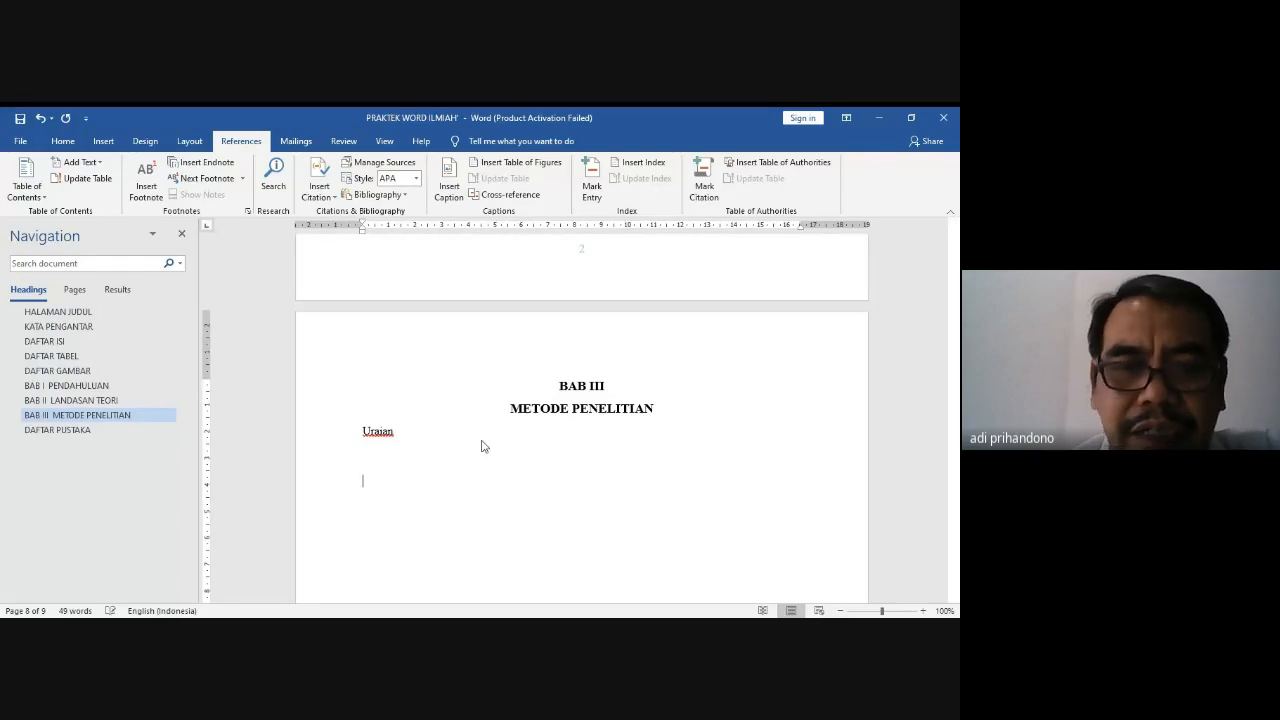
click(104, 143)
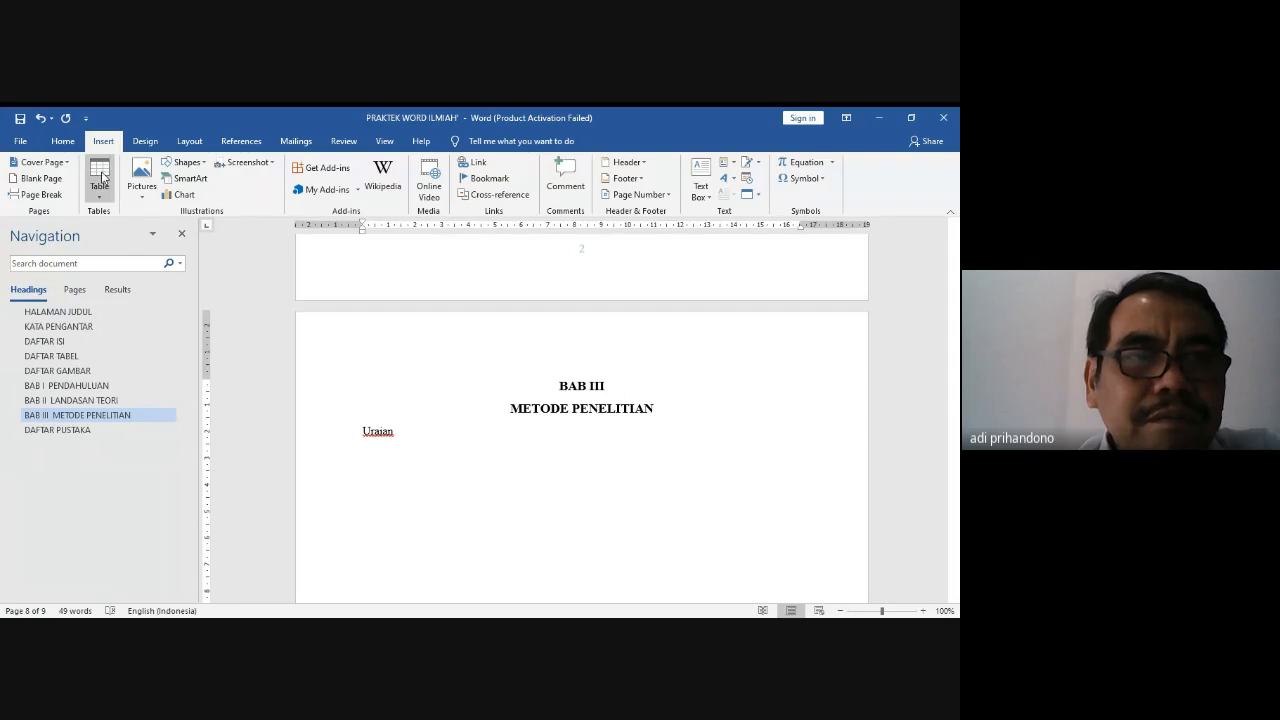
click(98, 180)
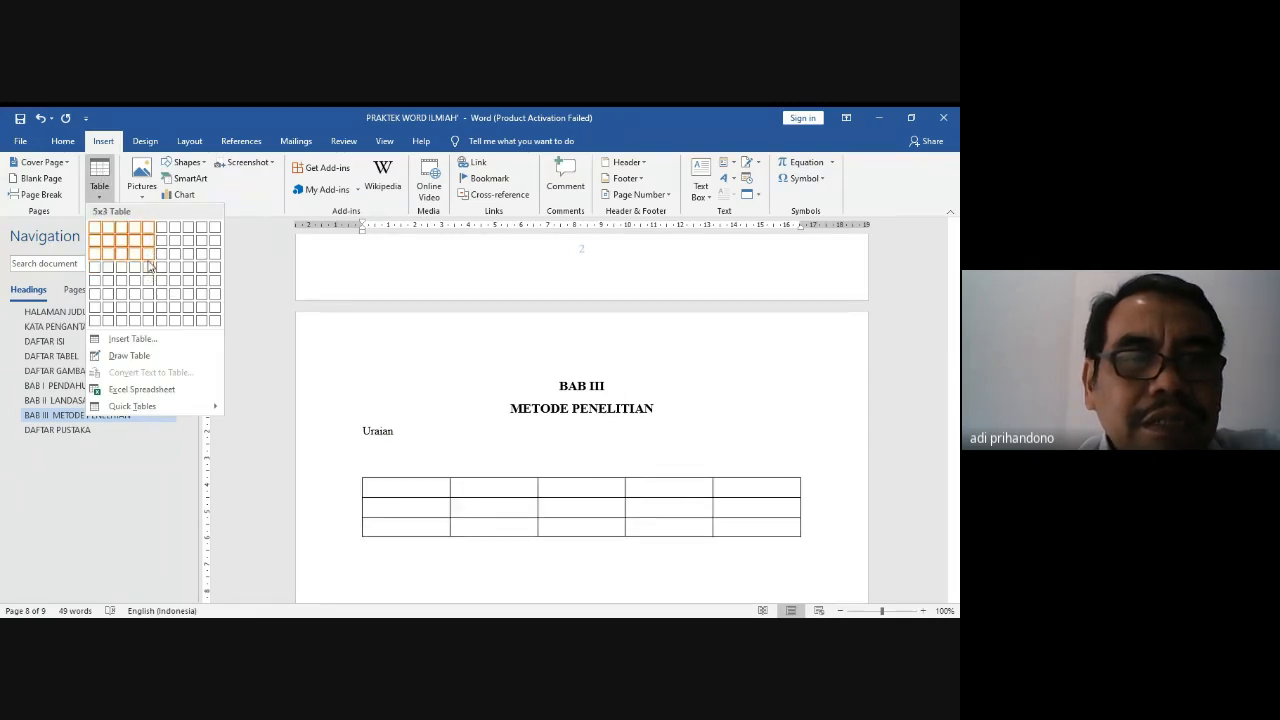
click(150, 255)
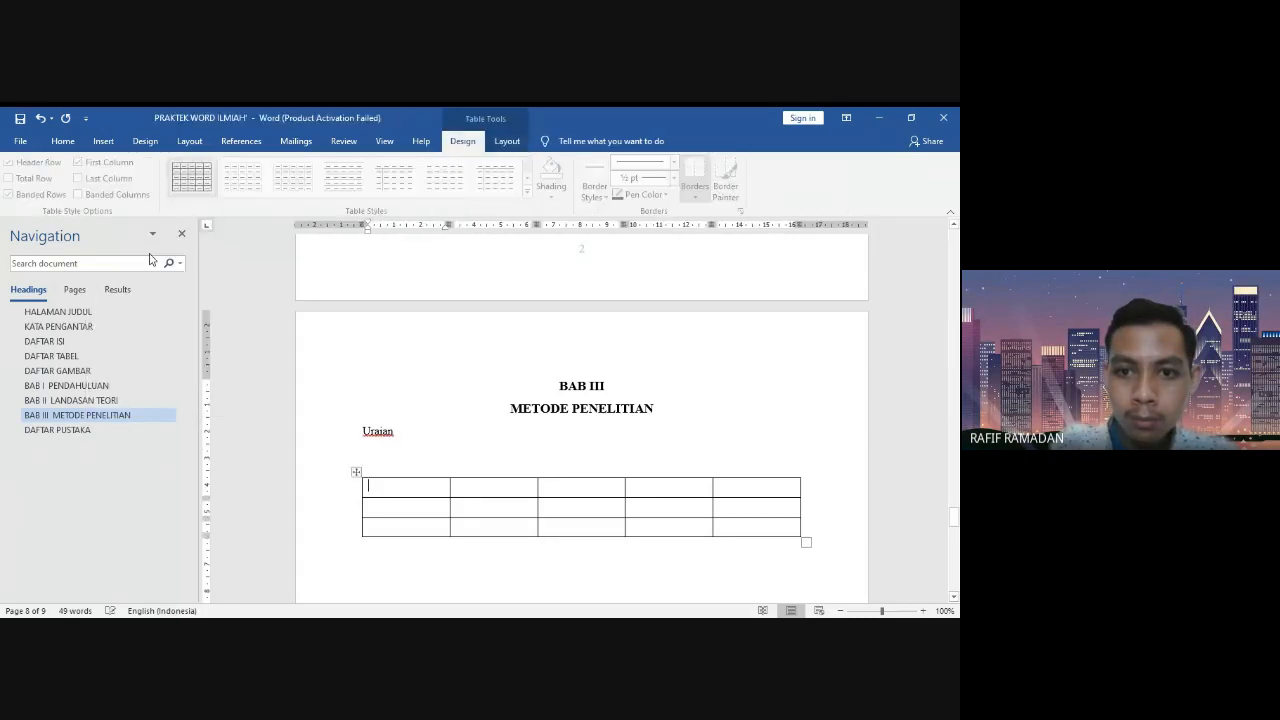
Step: Insert a numbered caption with the label "Tabel" on the blank line above the BAB III table
click(369, 460)
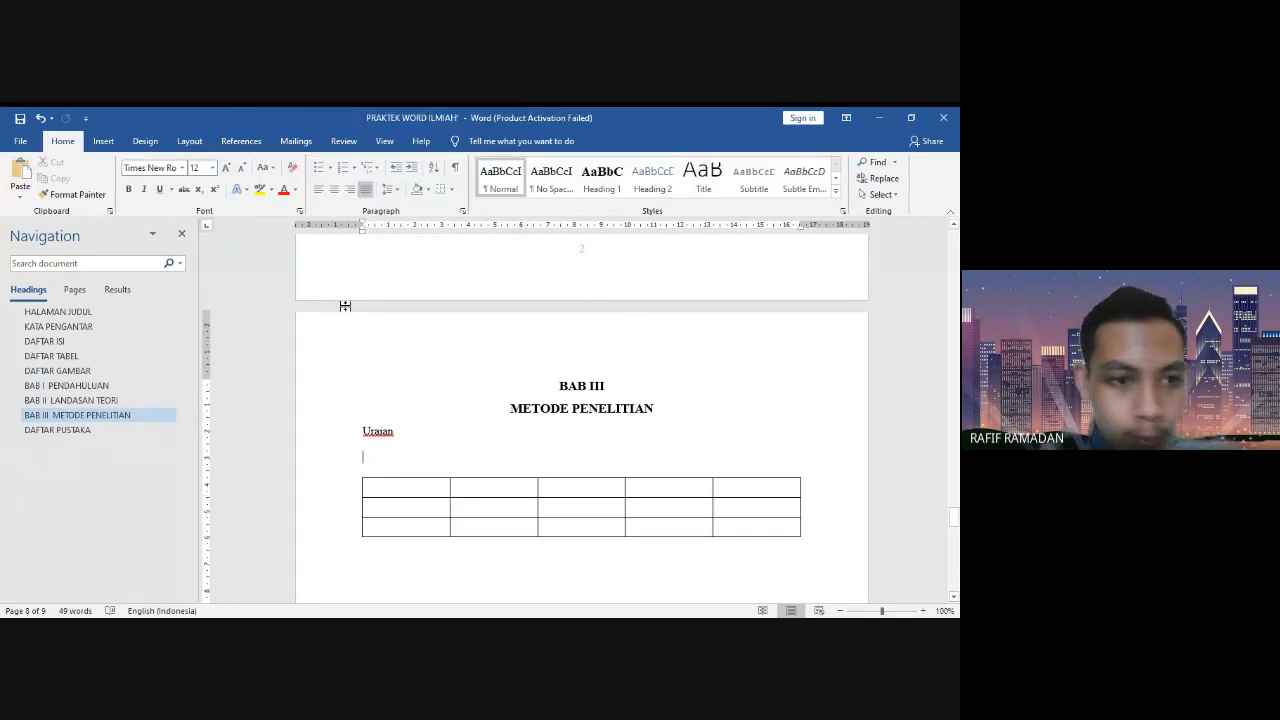
click(103, 141)
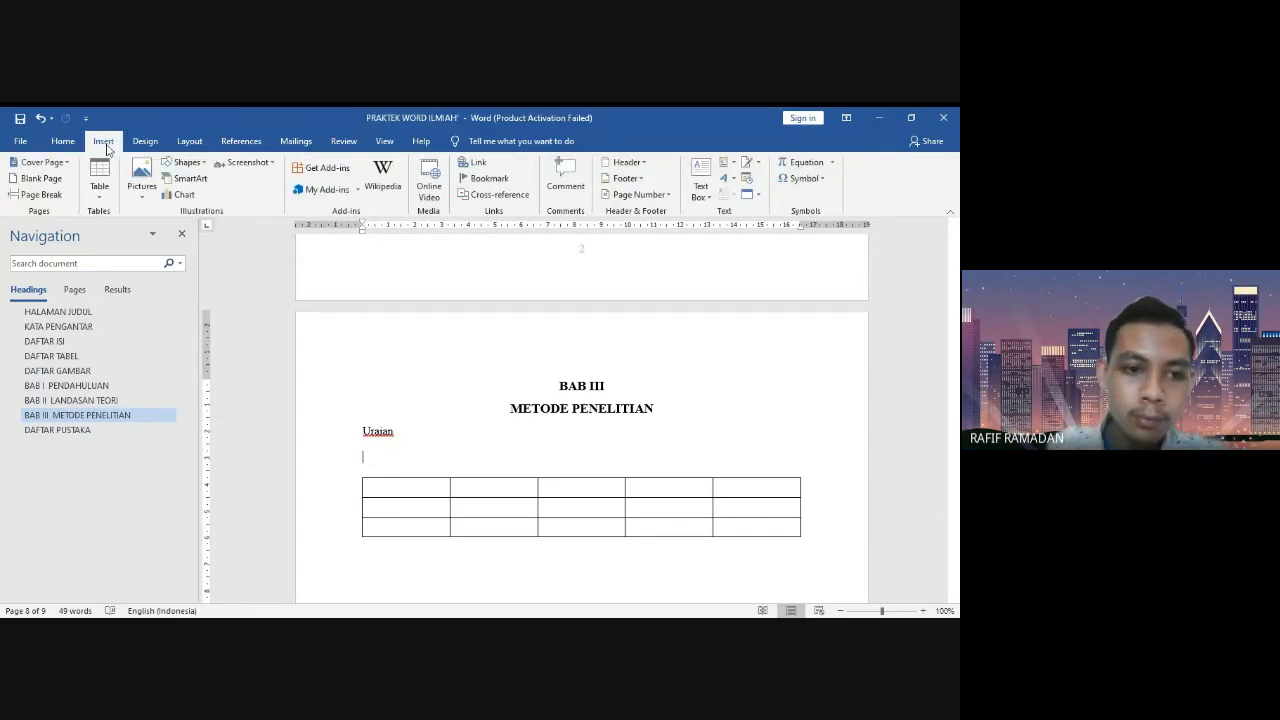
click(241, 141)
click(452, 190)
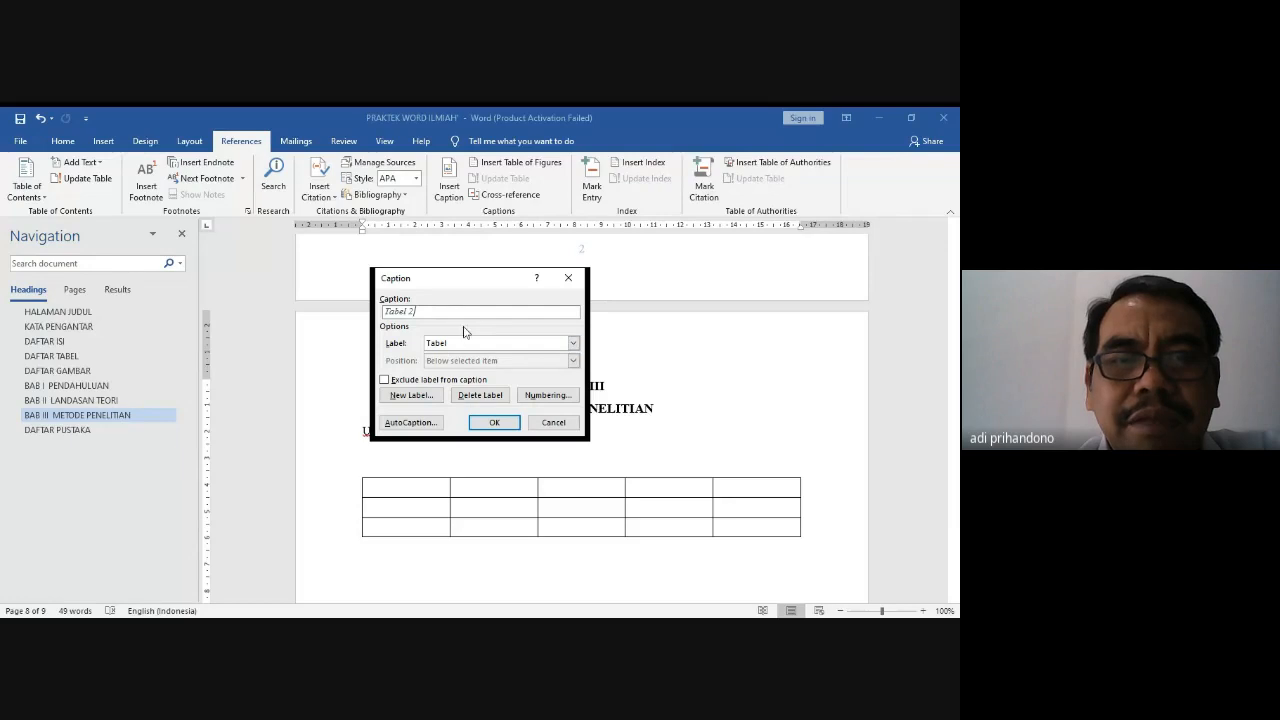
click(492, 425)
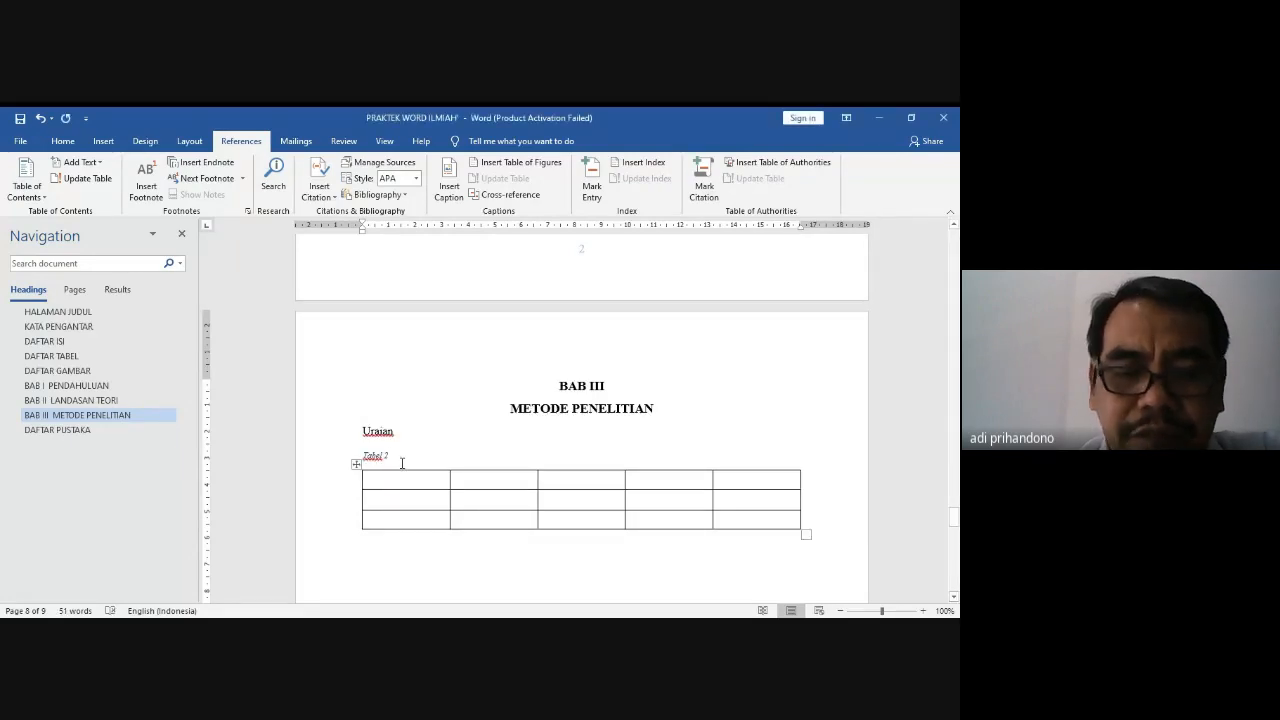
Step: Add the title "Perkembangan Pasien Sembuh Covid 19" after the label and number in the BAB III table caption
text(Per)
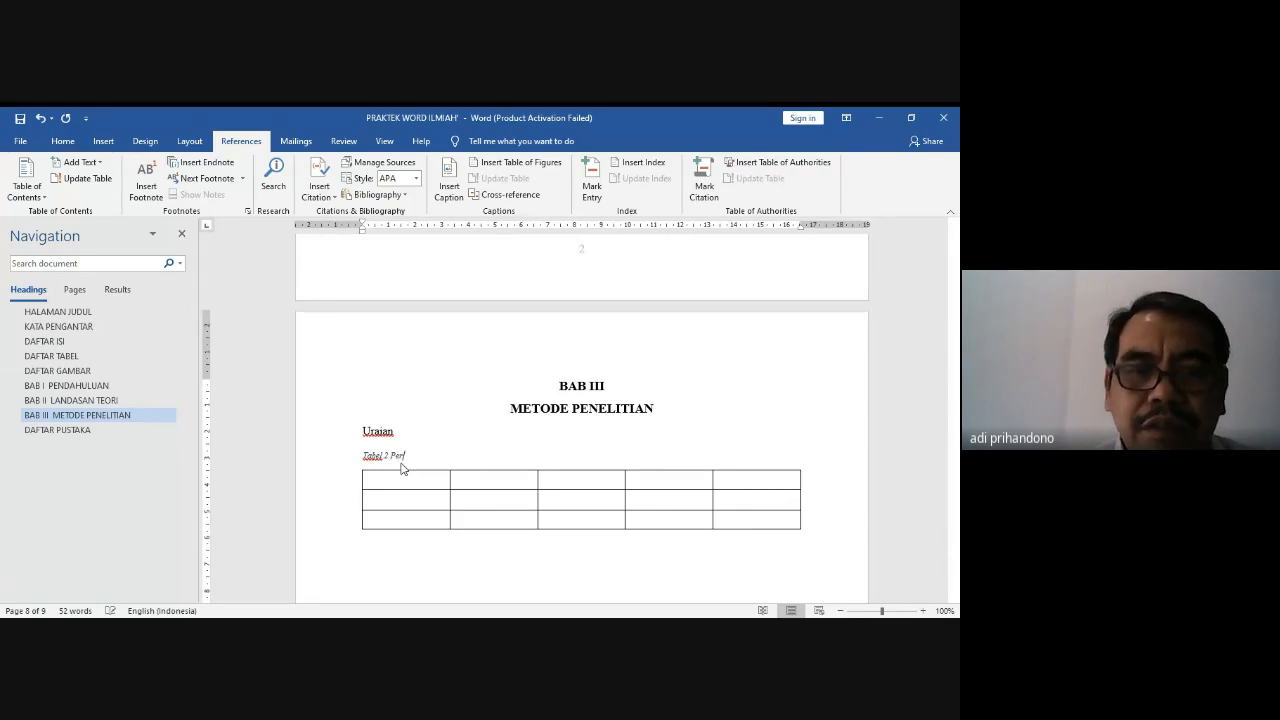
text(kem)
key(BackSpace)
key(BackSpace)
key(BackSpace)
key(BackSpace)
key(BackSpace)
key(BackSpace)
text(Perkambangan p)
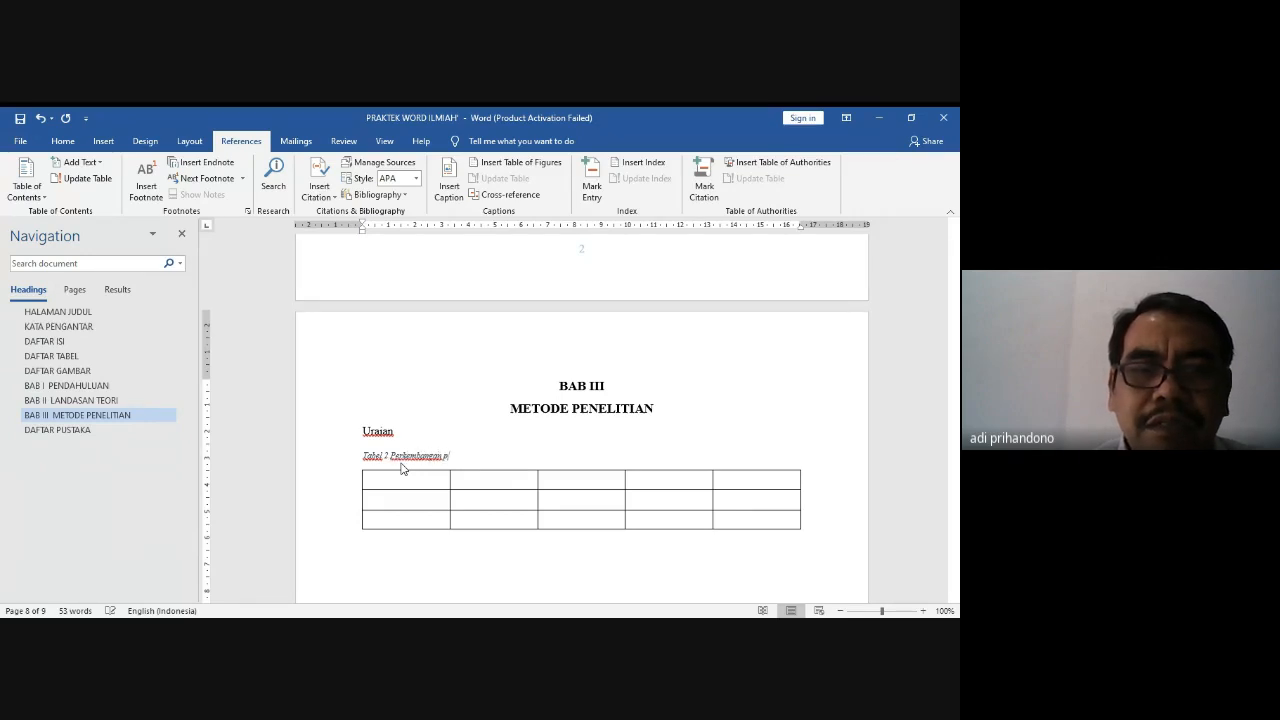
key(BackSpace)
text(Pasien B)
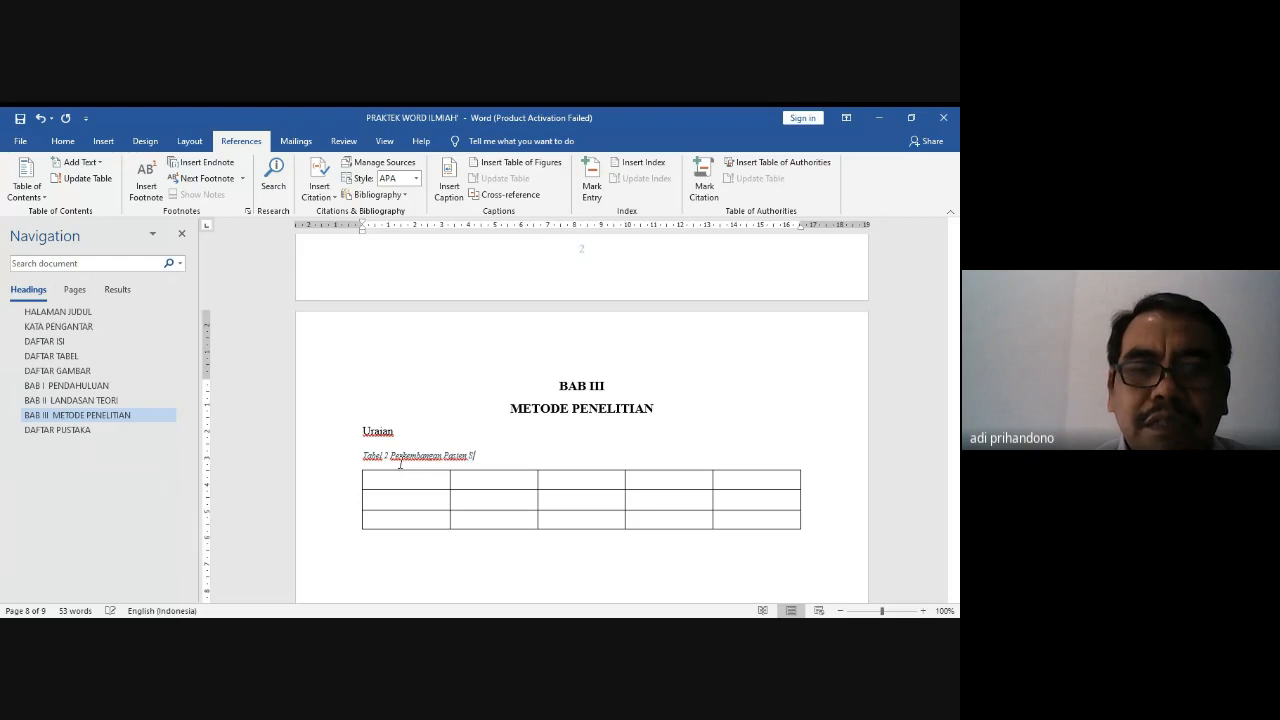
key(BackSpace)
text(Sembuh Covi)
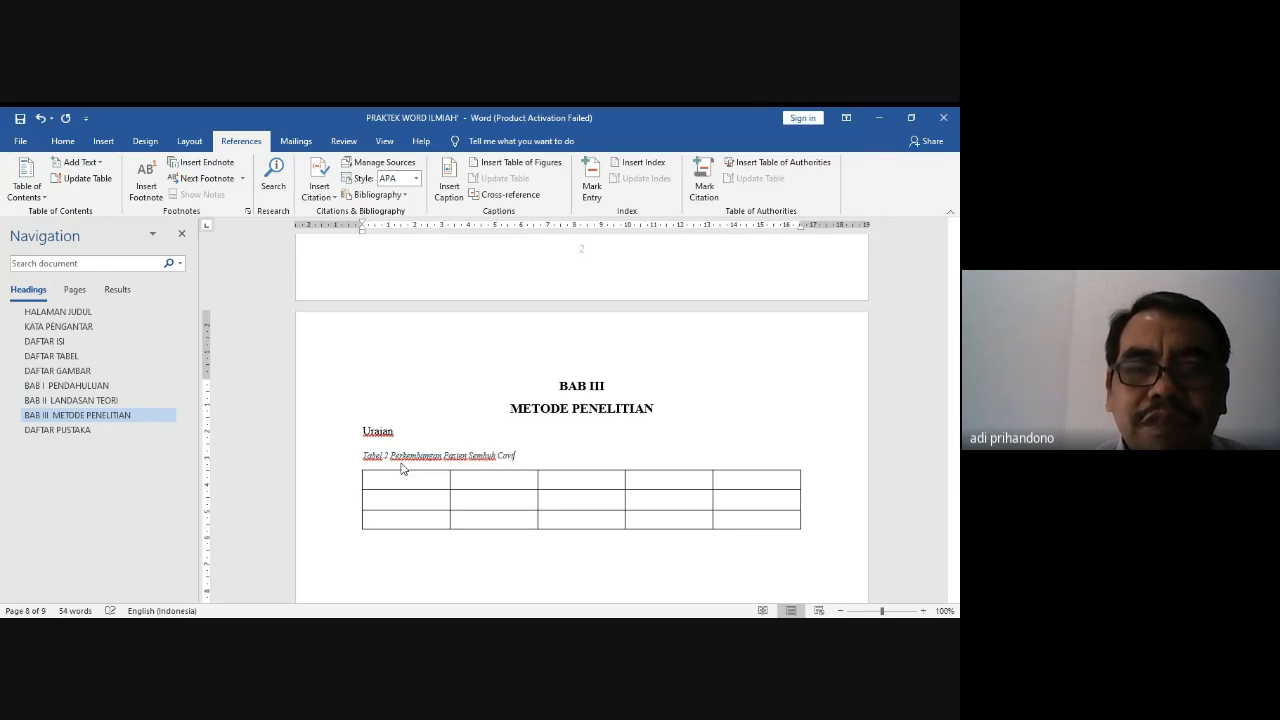
text(d 19)
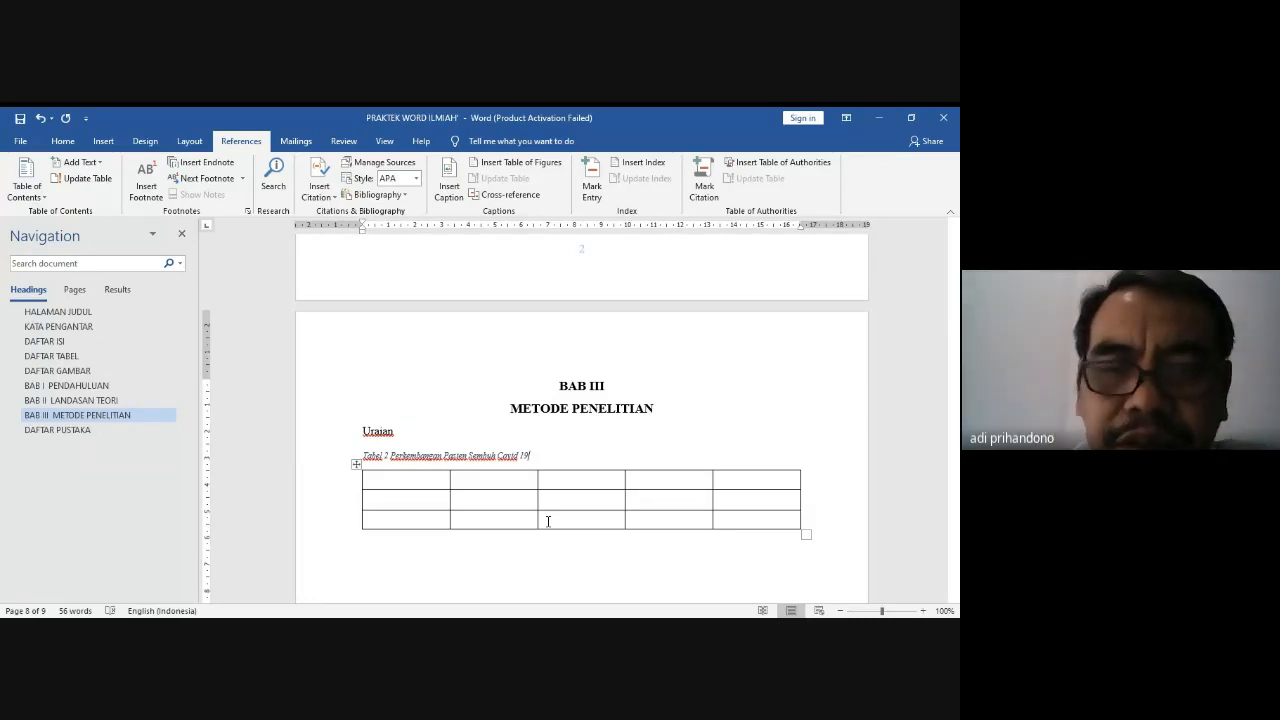
Step: Save the document
key(ctrl+s)
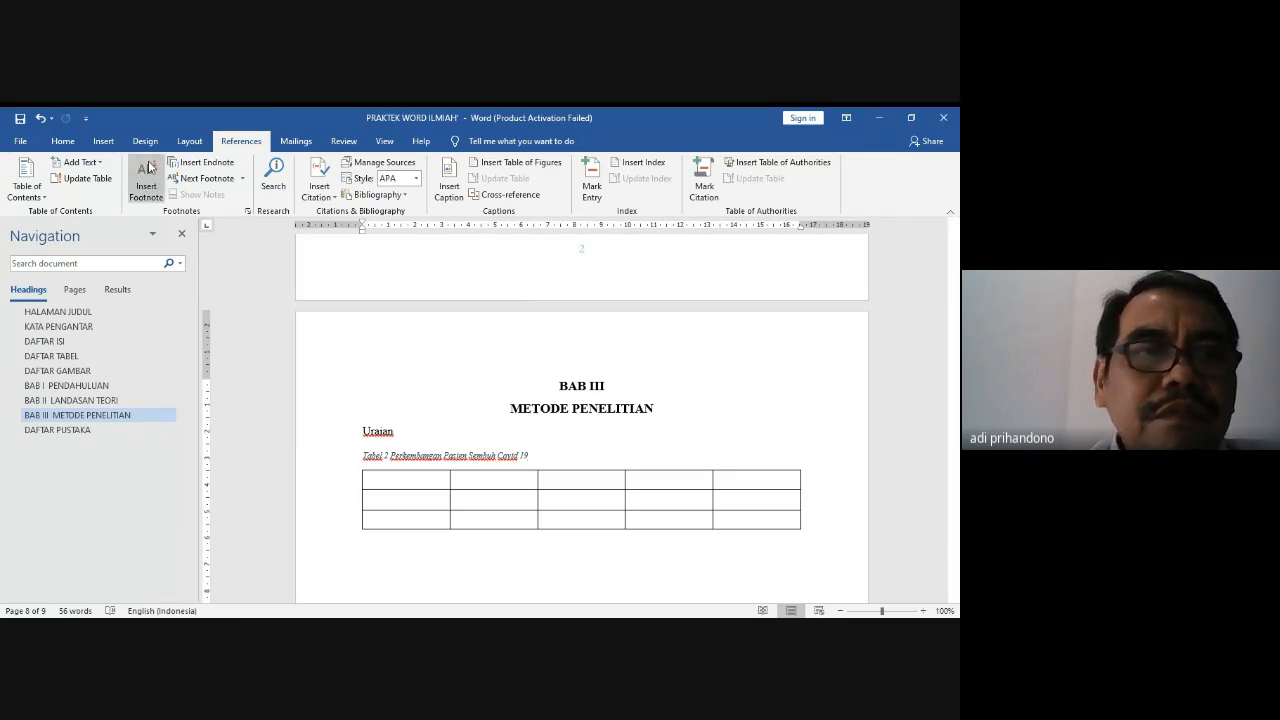
click(63, 142)
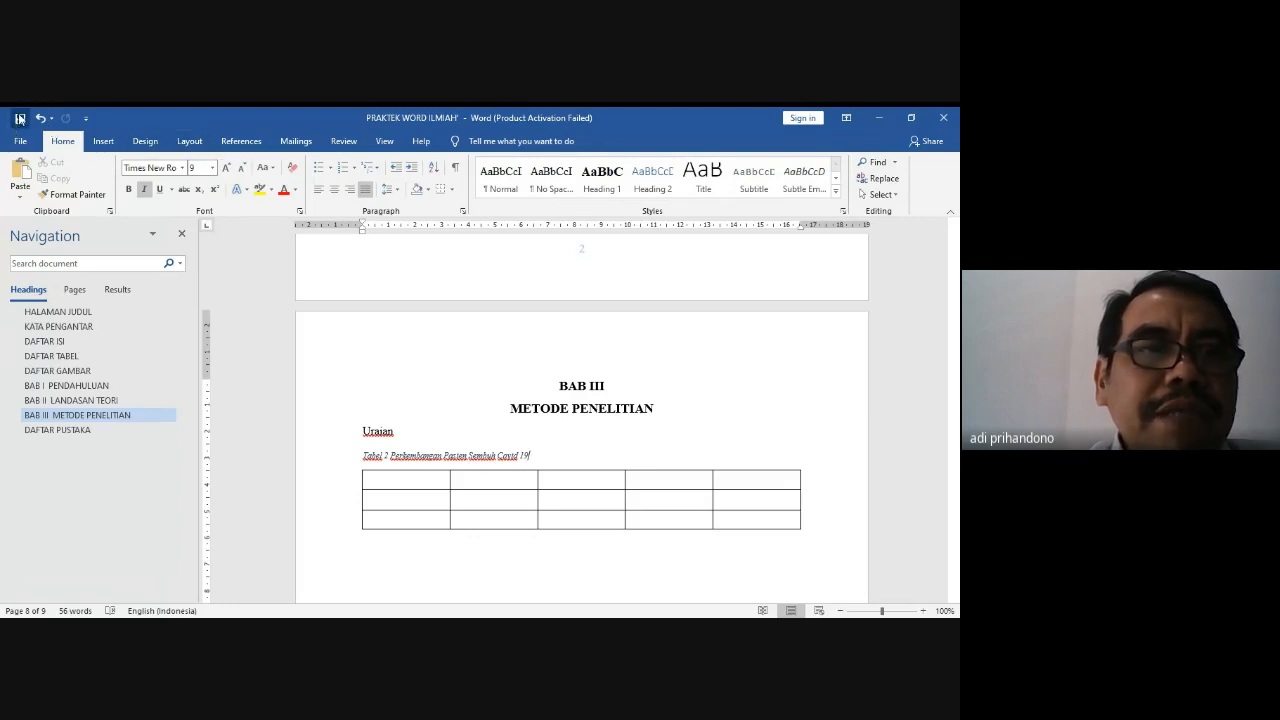
click(20, 121)
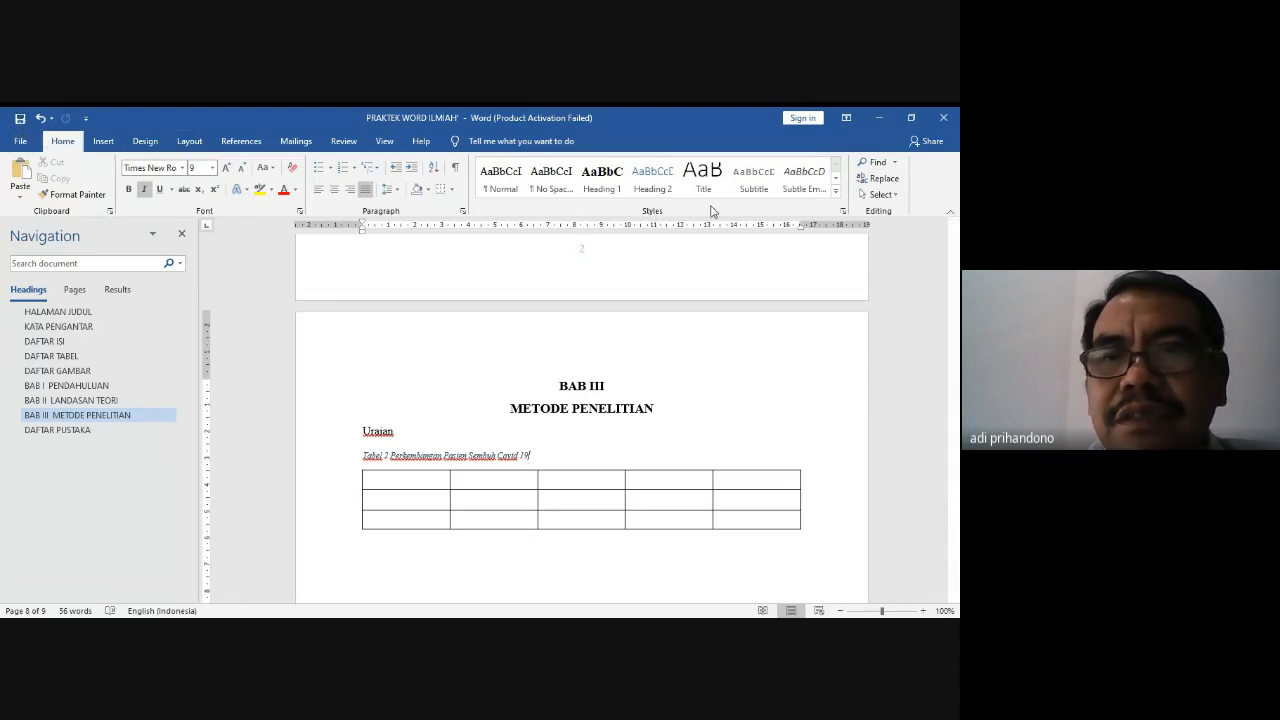
Step: Apply the Caption style to the caption line above the BAB III table
click(836, 191)
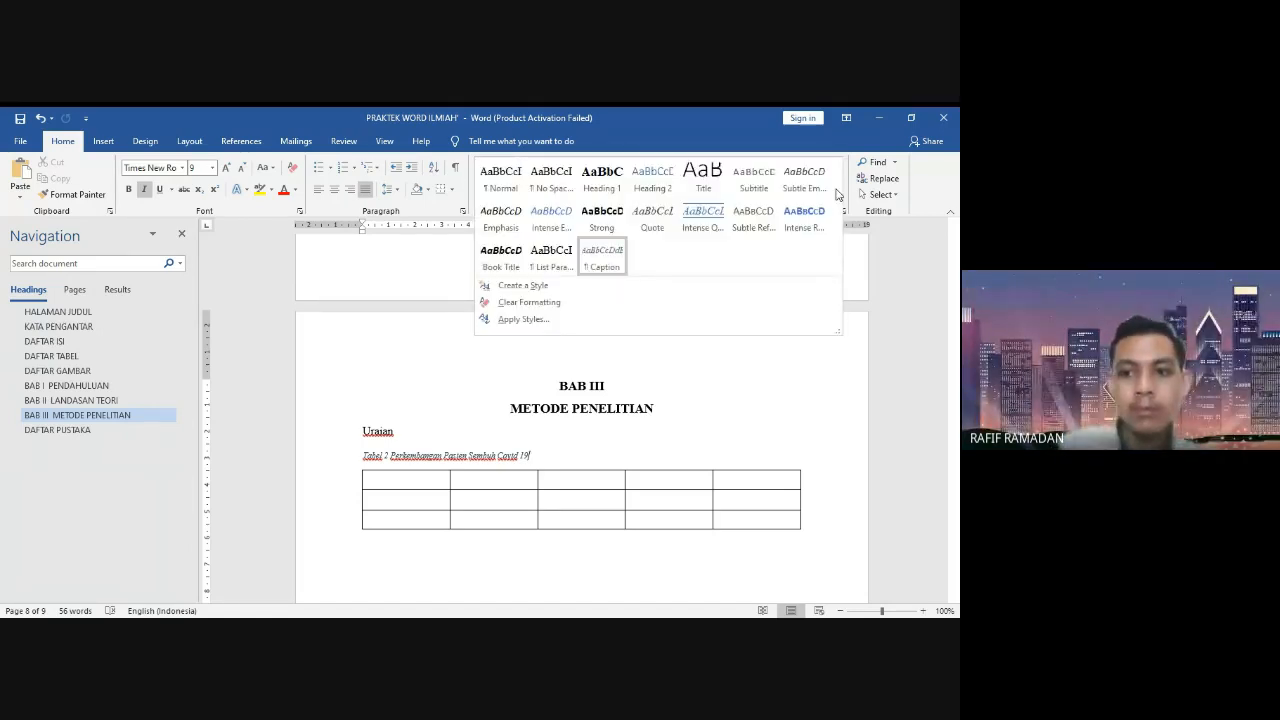
click(908, 289)
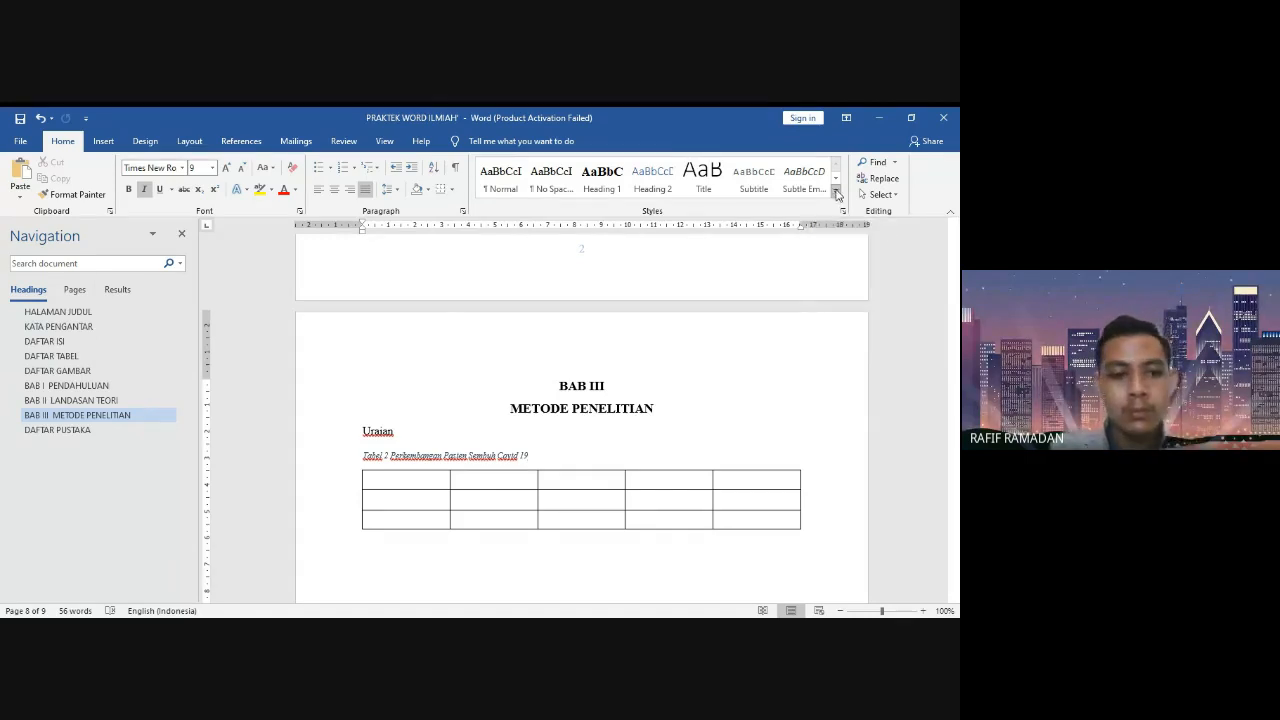
click(837, 193)
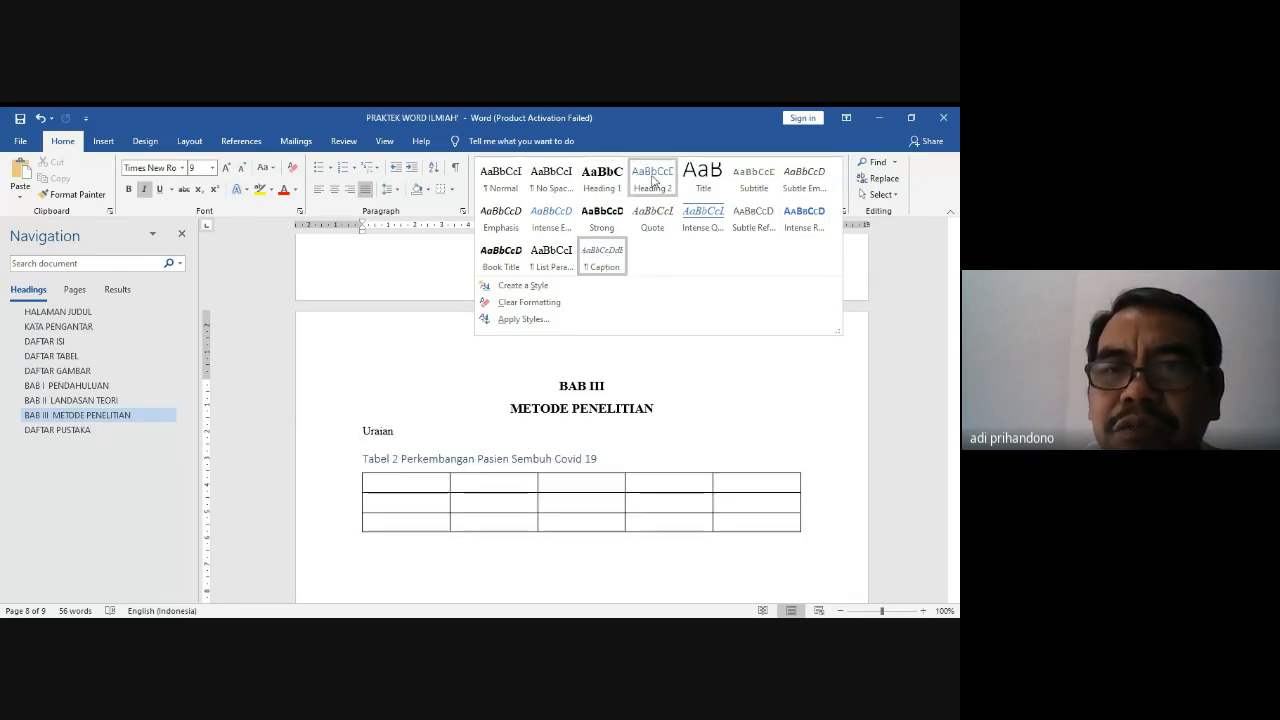
click(603, 263)
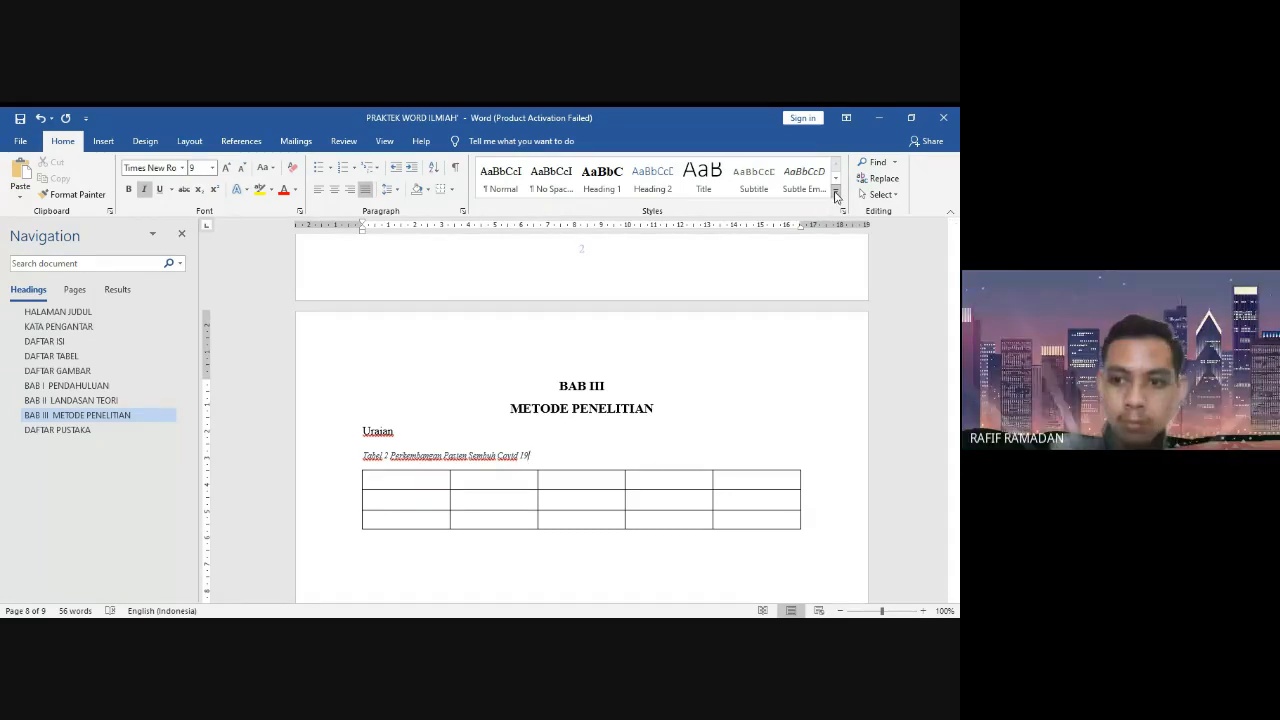
Step: Modify the Caption style to 12 pt, non-italic text with Automatic font color and centered alignment
click(836, 192)
right_click(614, 258)
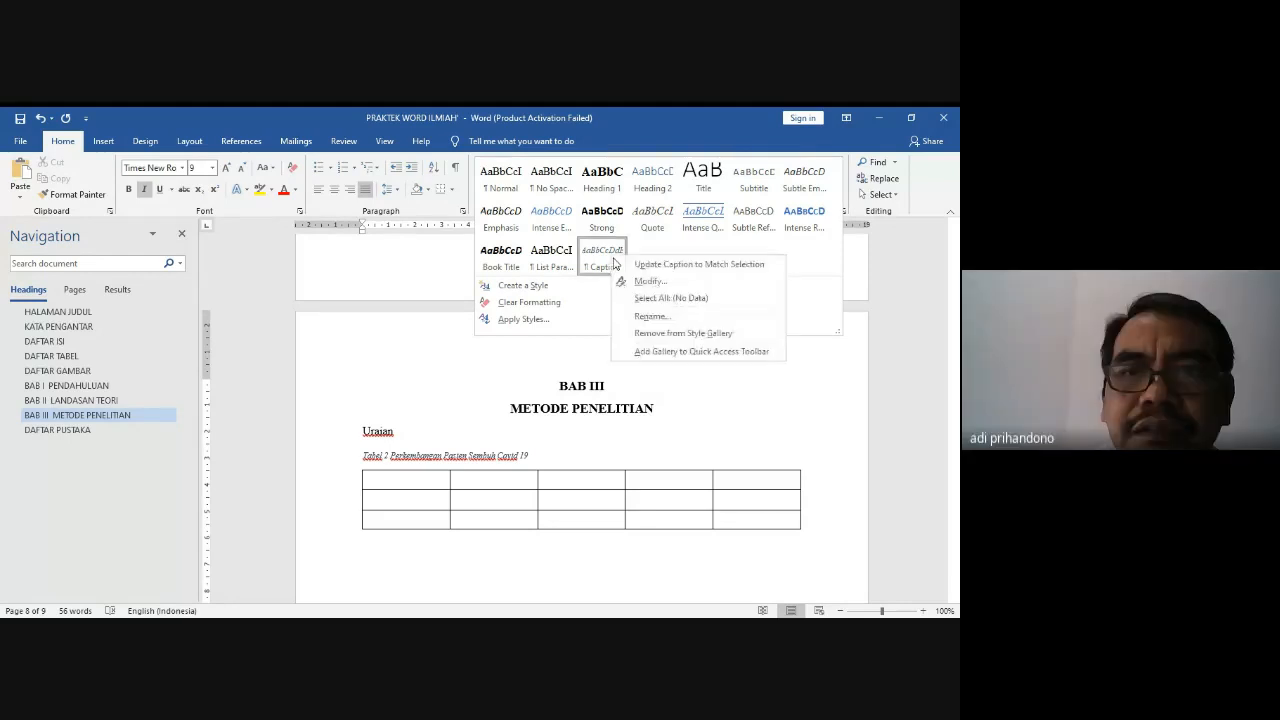
click(648, 282)
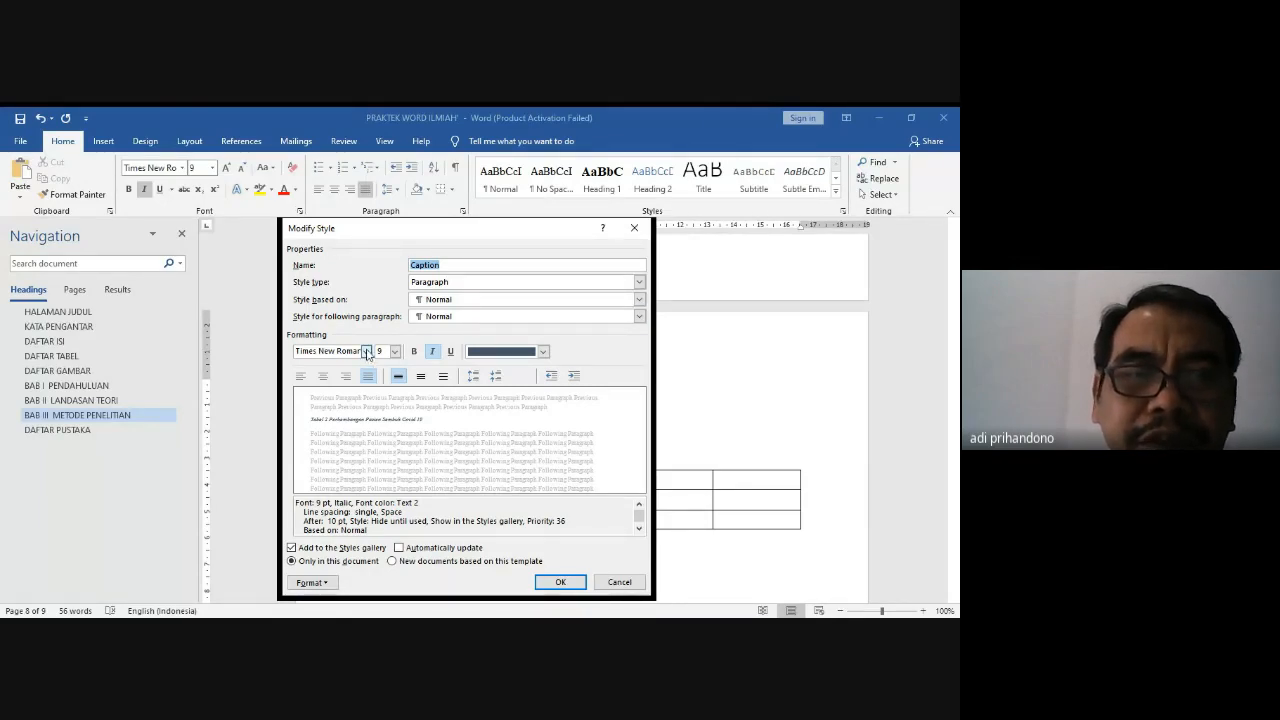
click(396, 352)
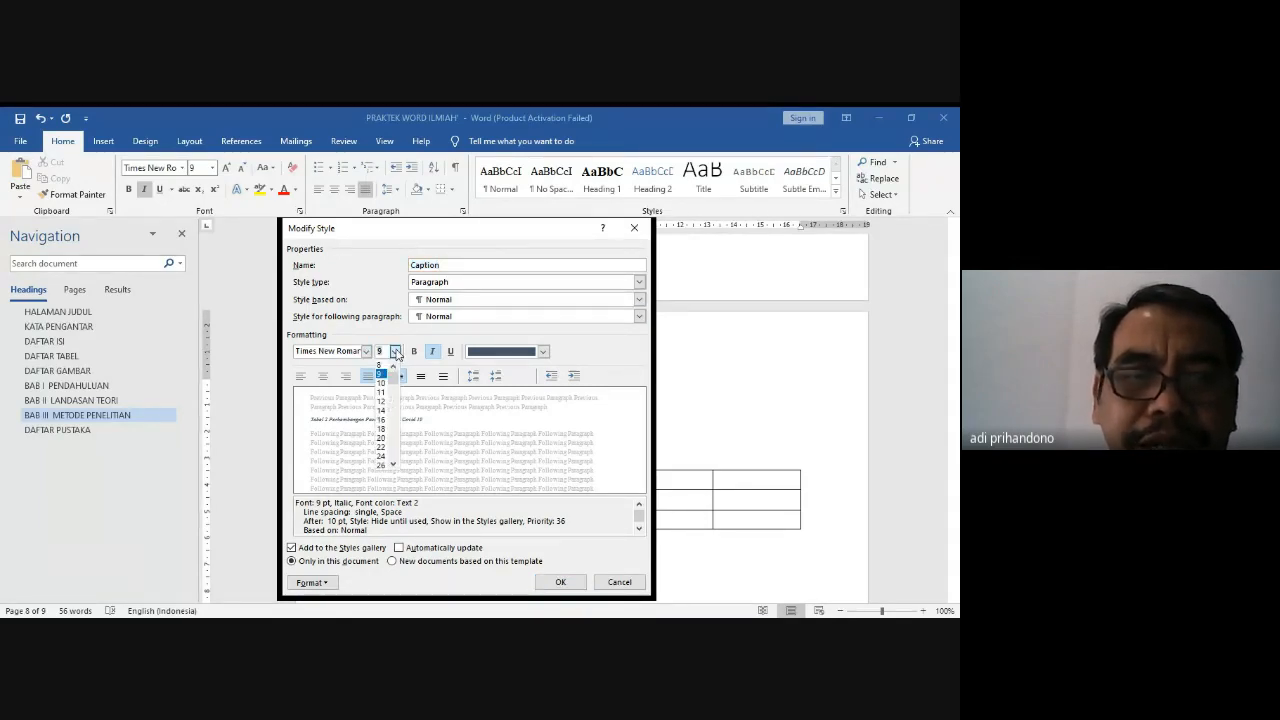
click(381, 402)
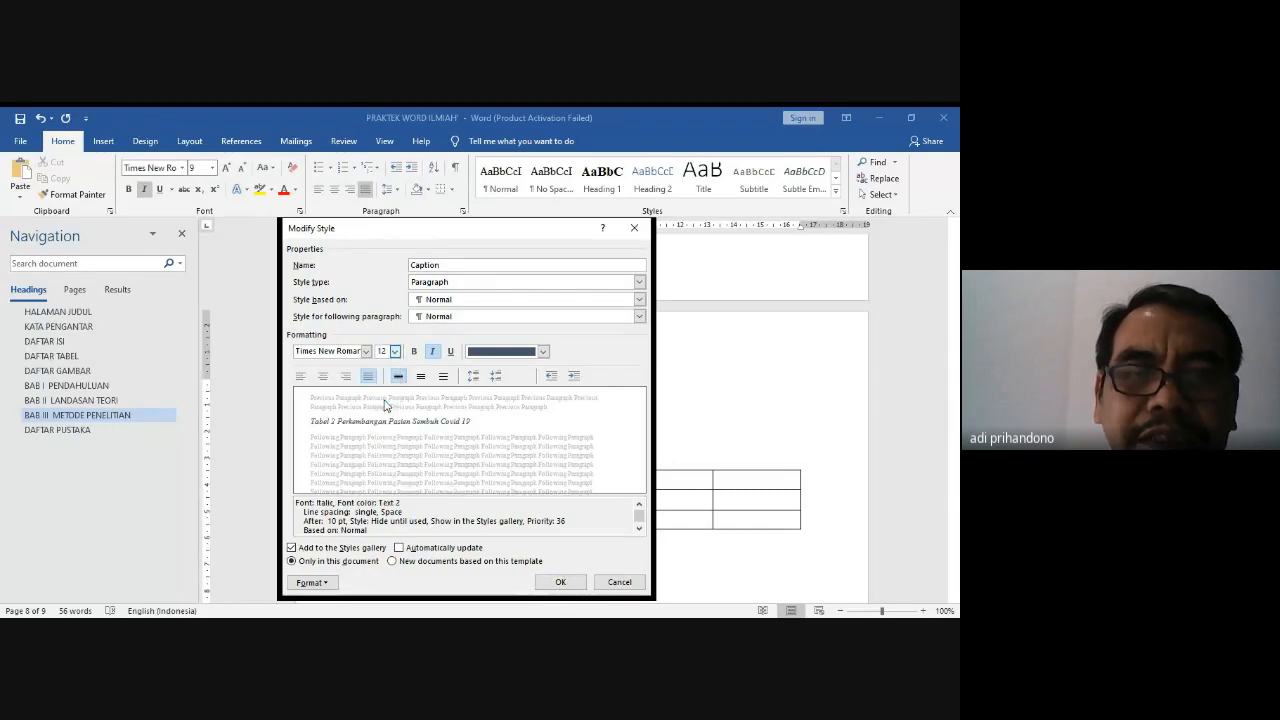
click(433, 352)
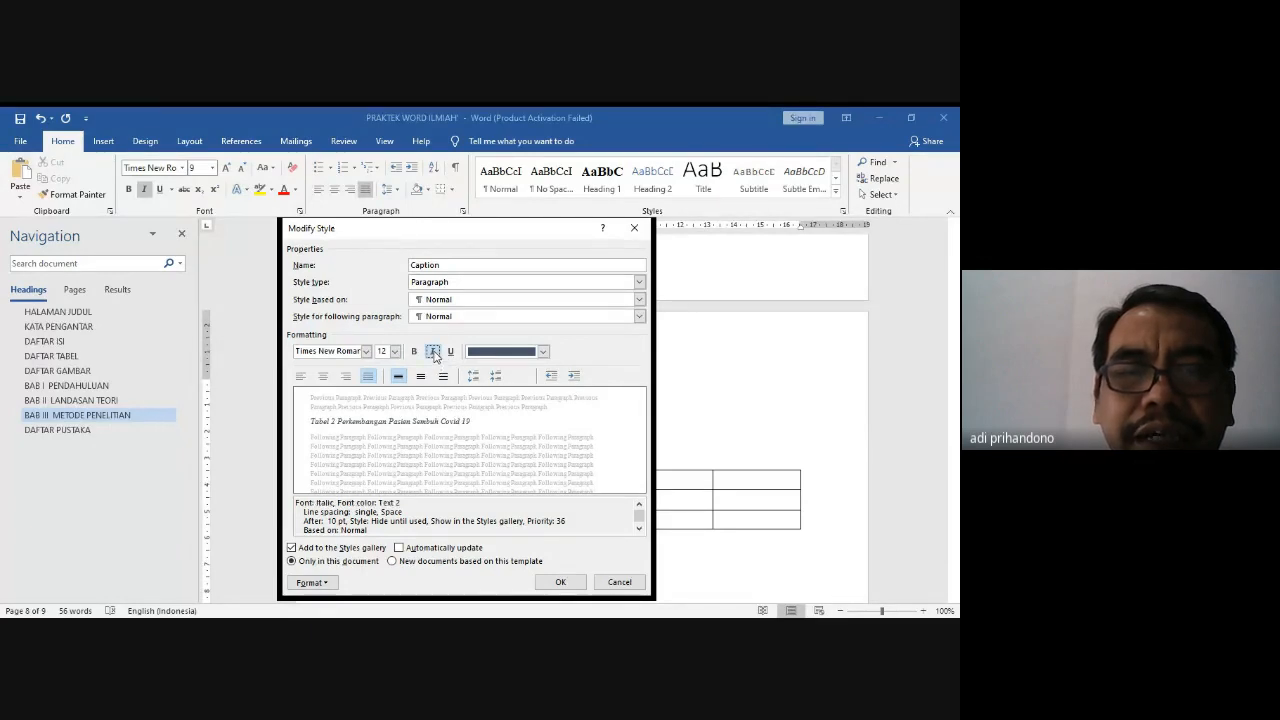
click(543, 352)
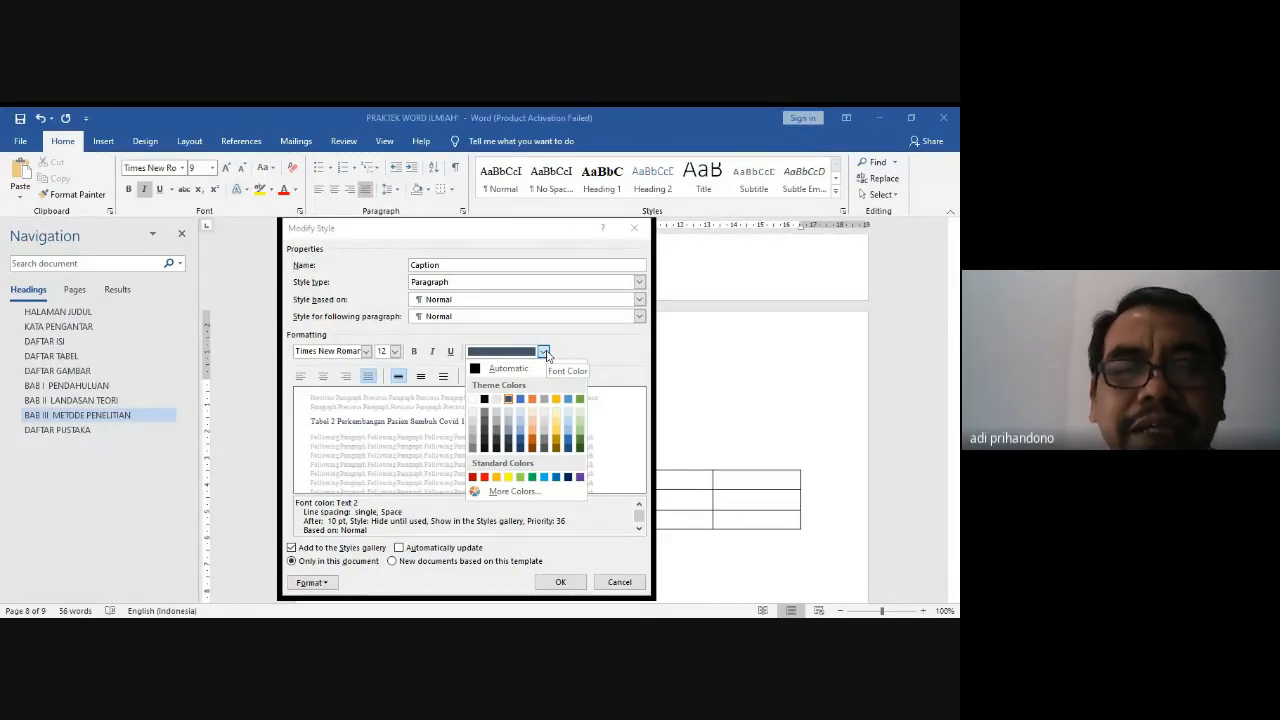
click(476, 370)
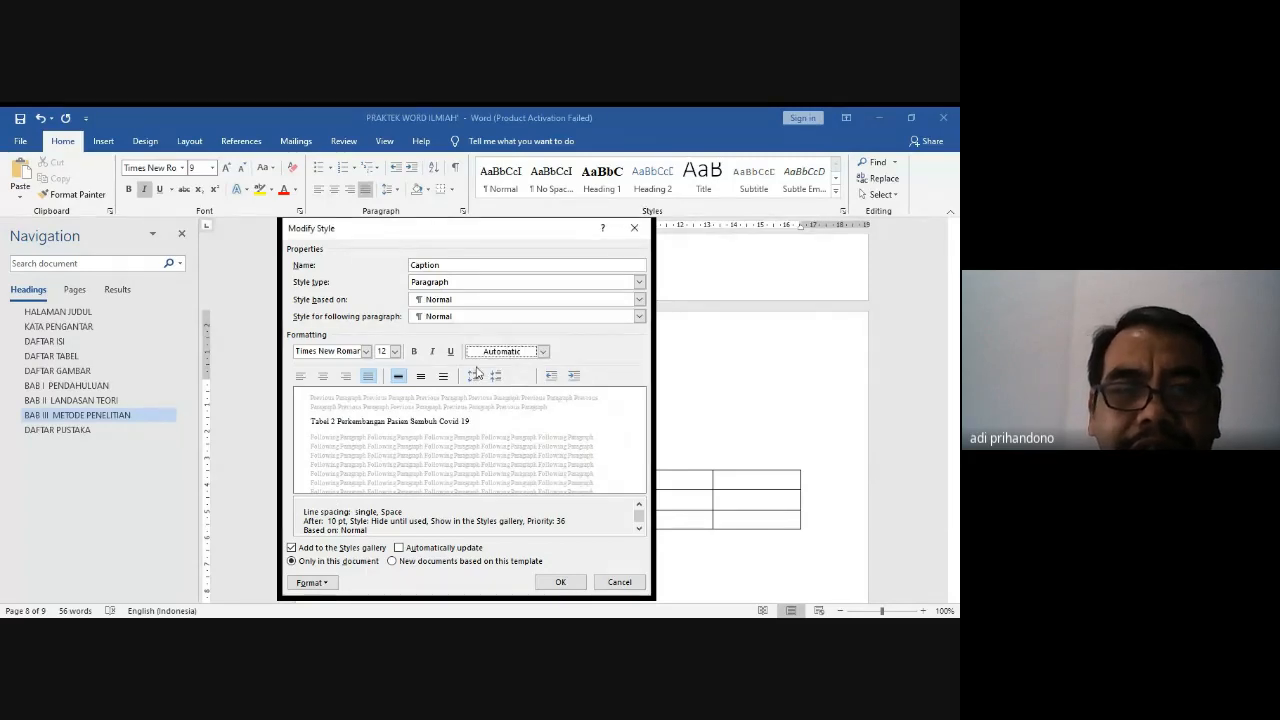
click(324, 377)
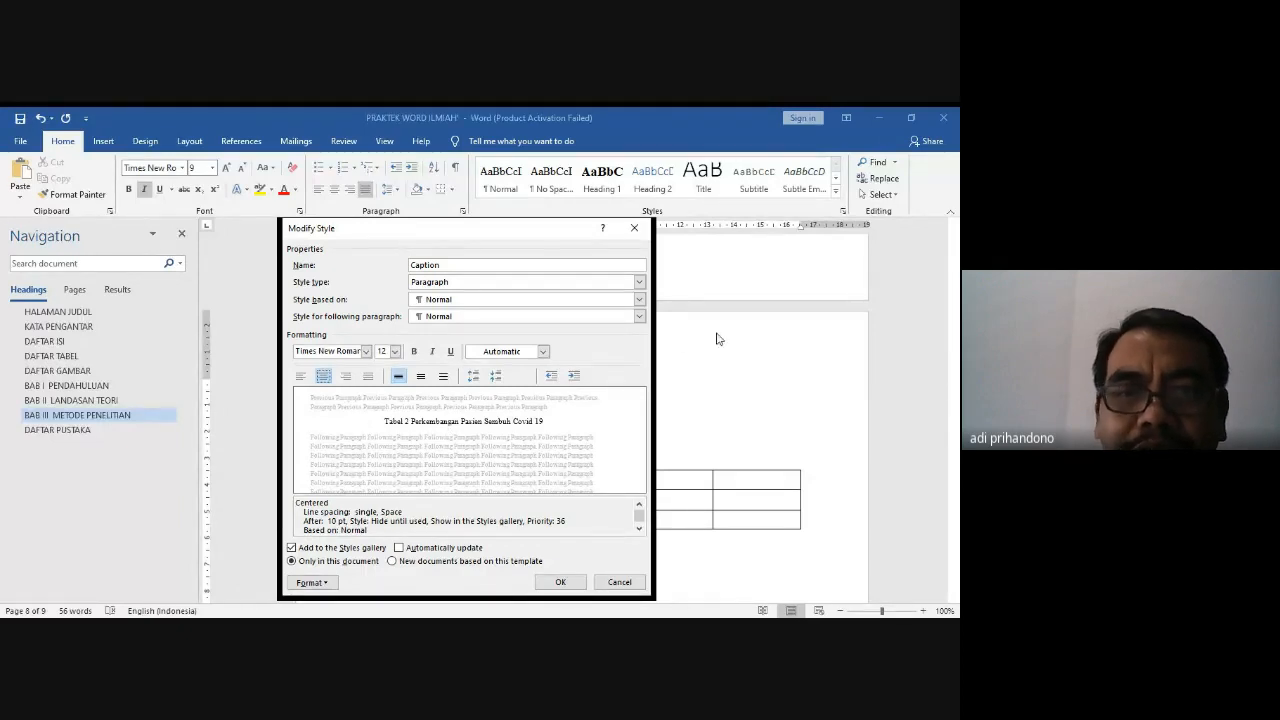
click(542, 581)
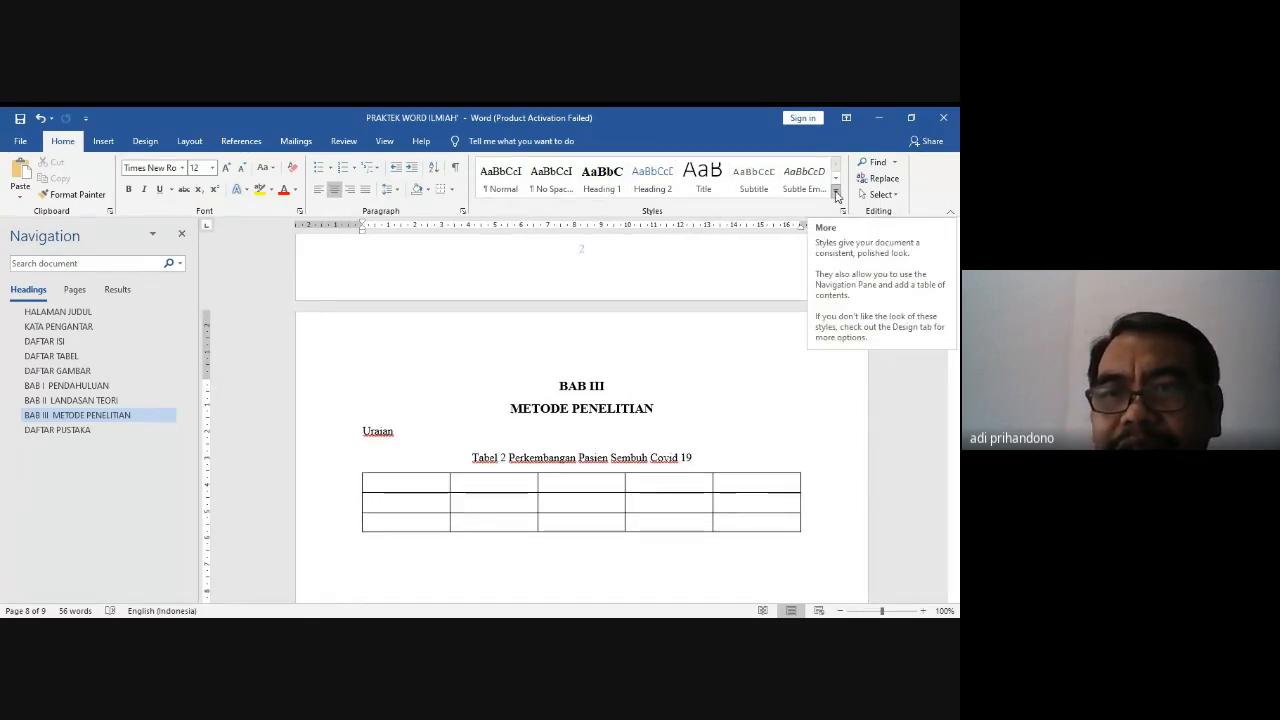
Step: Review the font and alignment settings of the Caption style
click(836, 194)
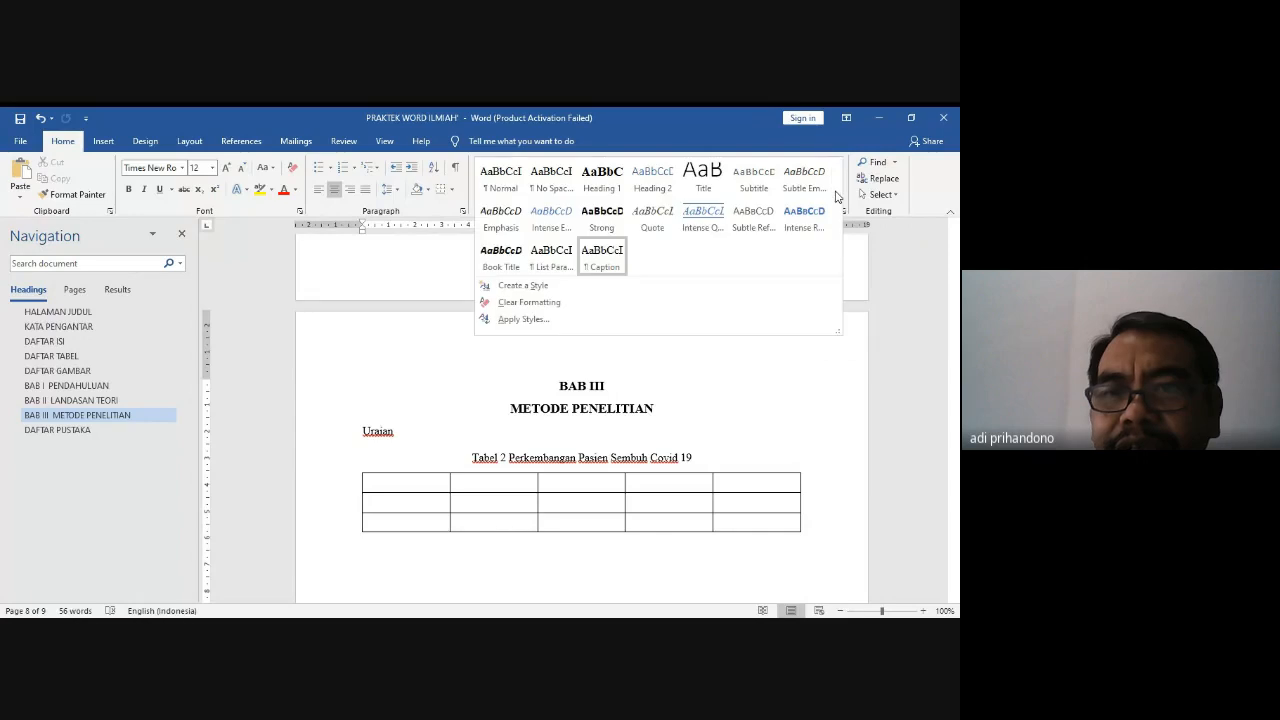
right_click(618, 261)
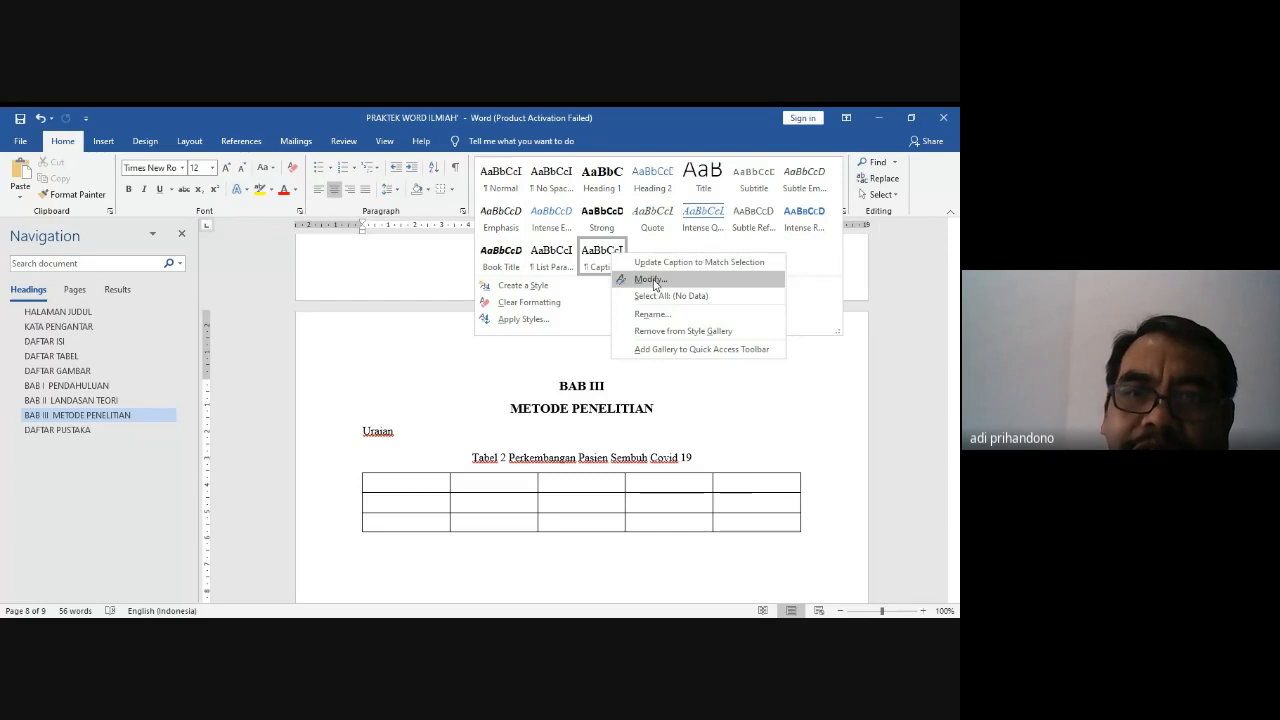
click(652, 280)
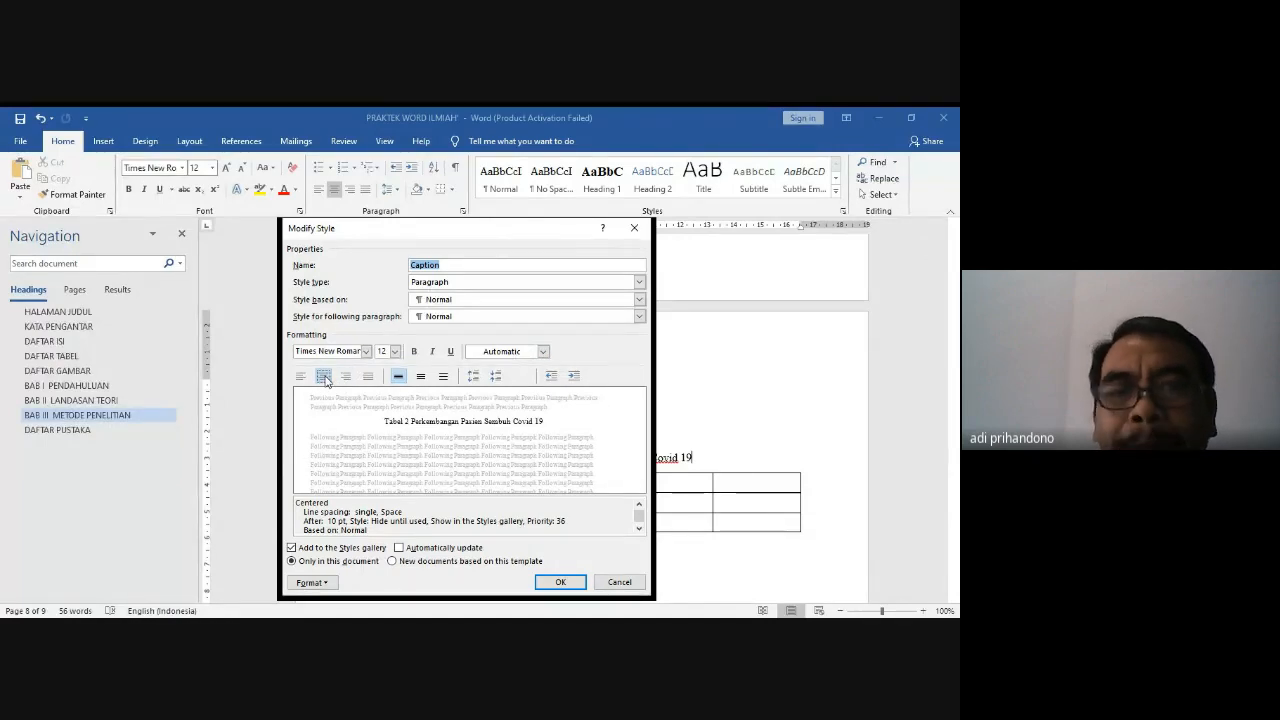
click(562, 582)
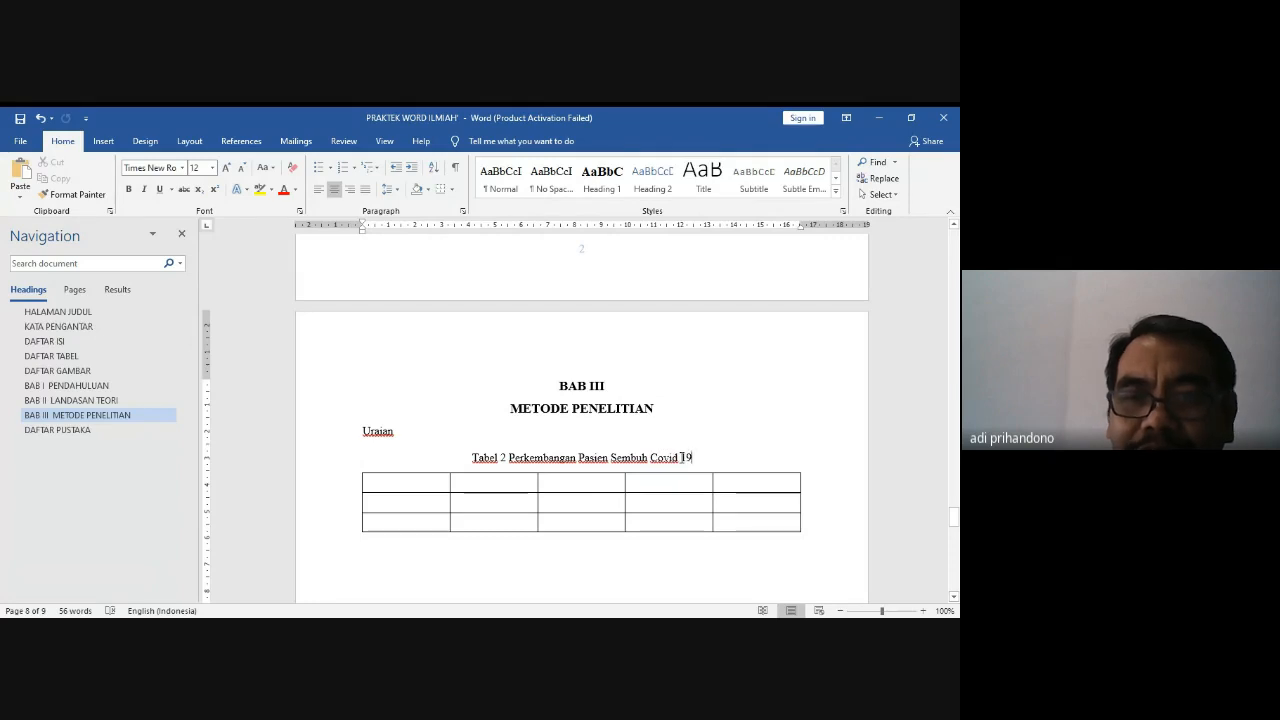
Step: Add two blank lines below the table in BAB II
key(Page_Up)
key(Page_Up)
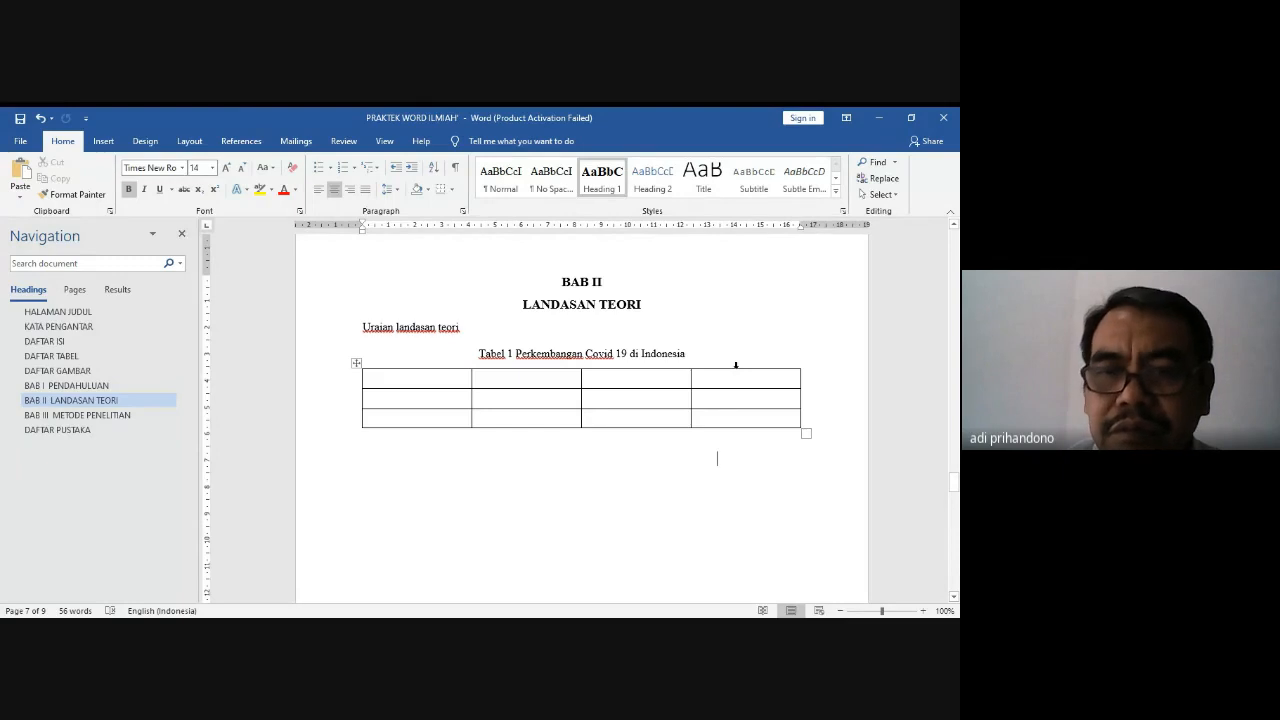
key(ctrl+Return)
key(Up)
key(Up)
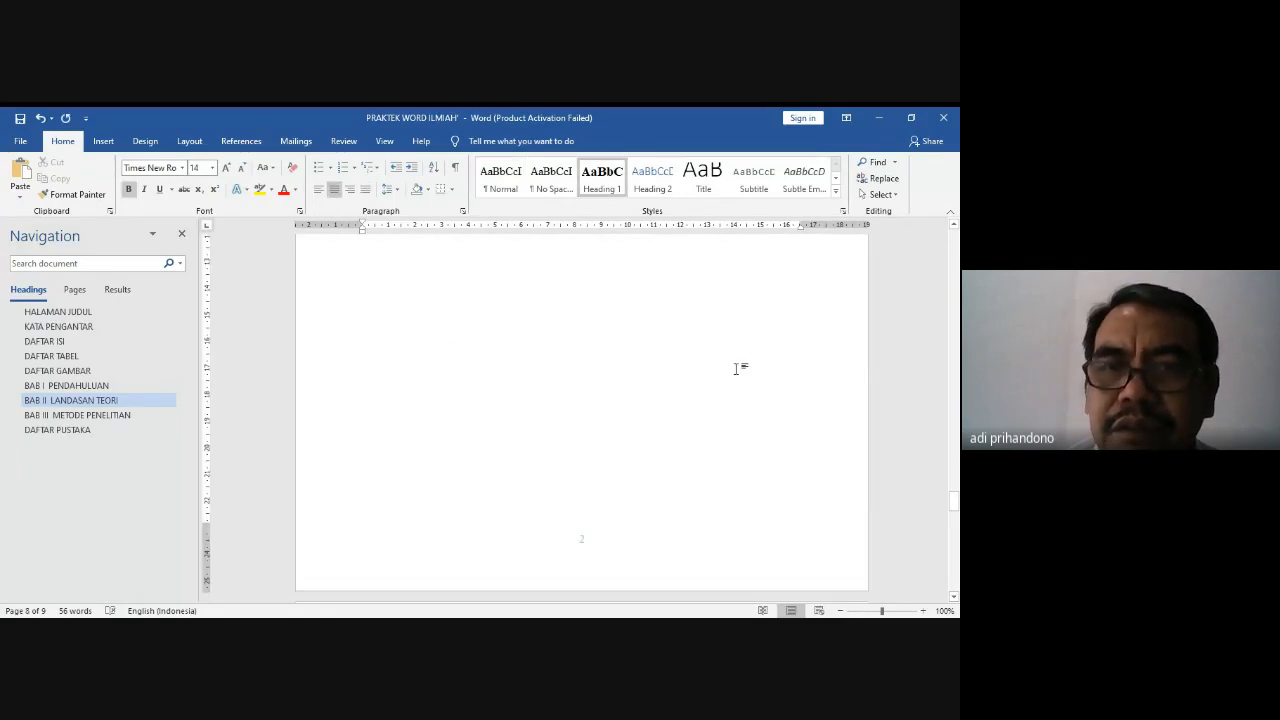
scroll(735, 368, up, 5)
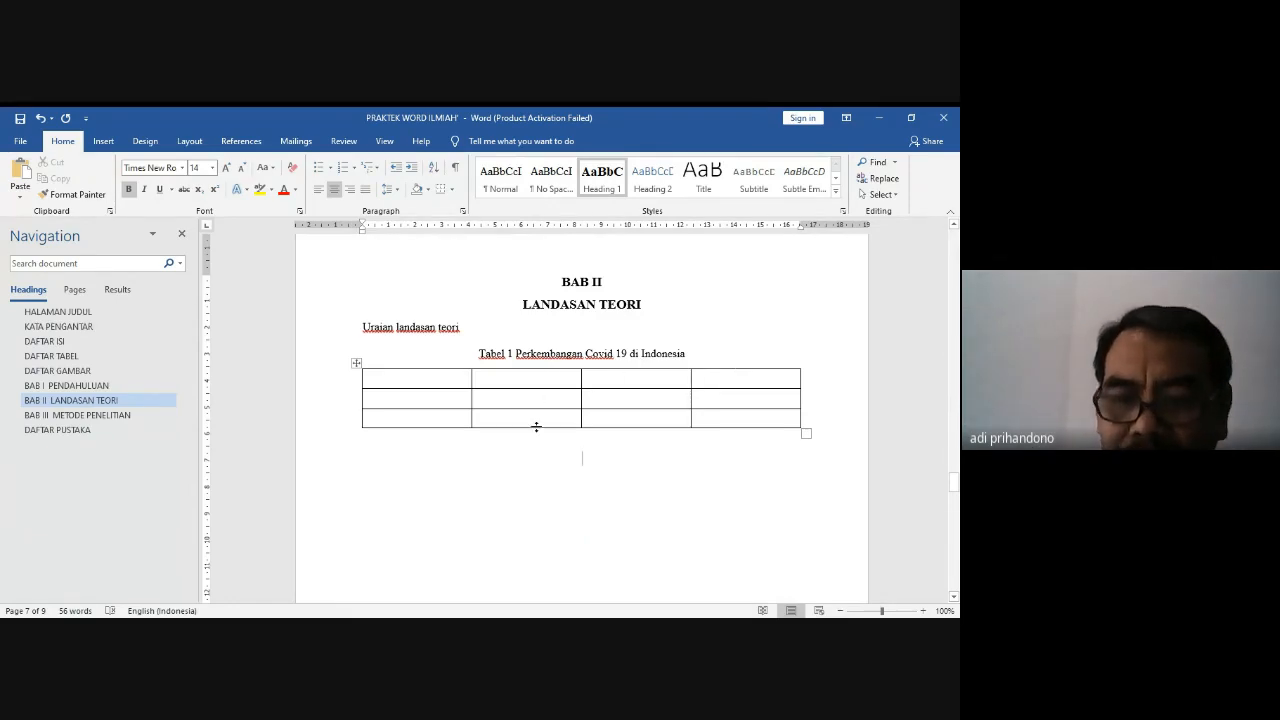
key(Return)
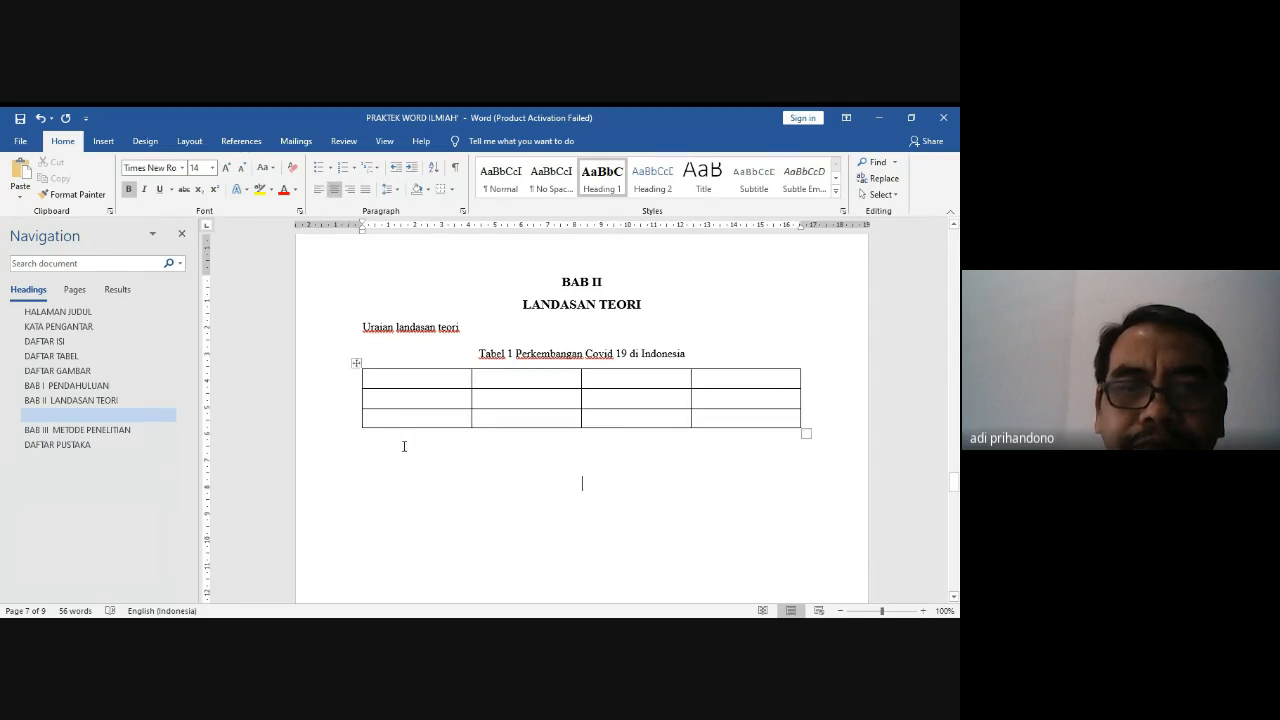
key(Return)
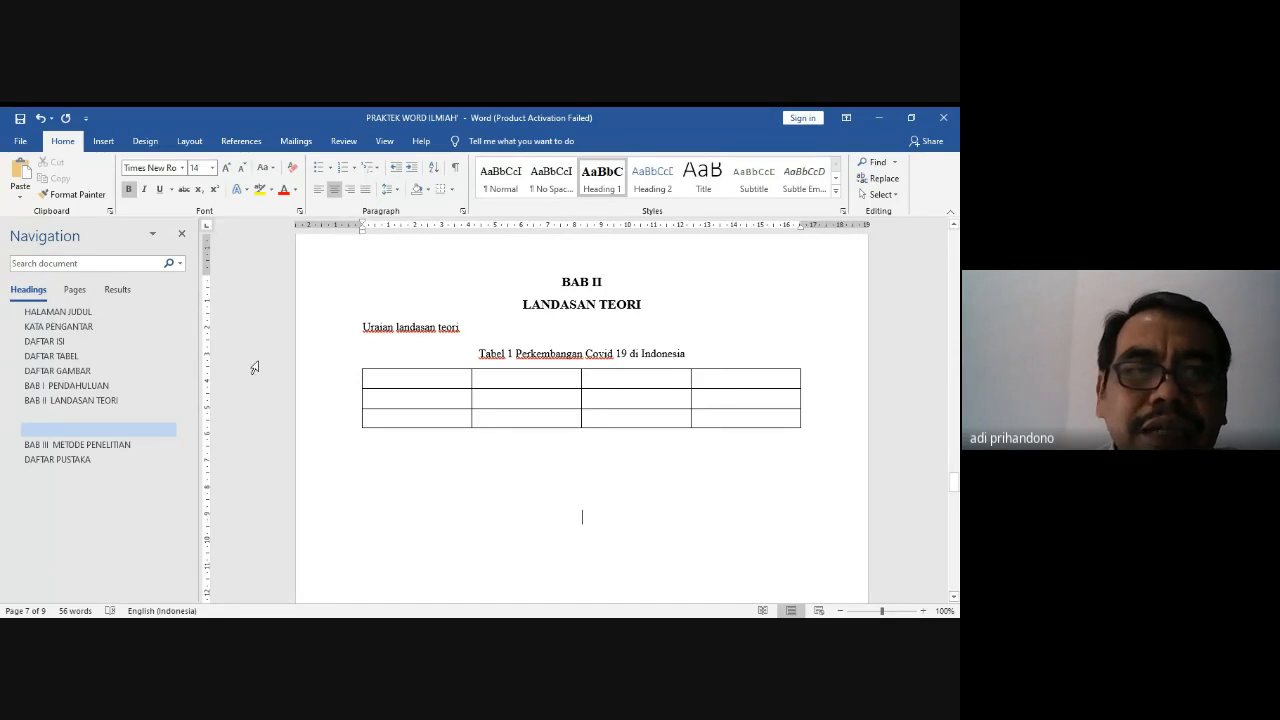
Step: Insert the tutwuri picture from the Pictures folder below the table in BAB II
click(104, 141)
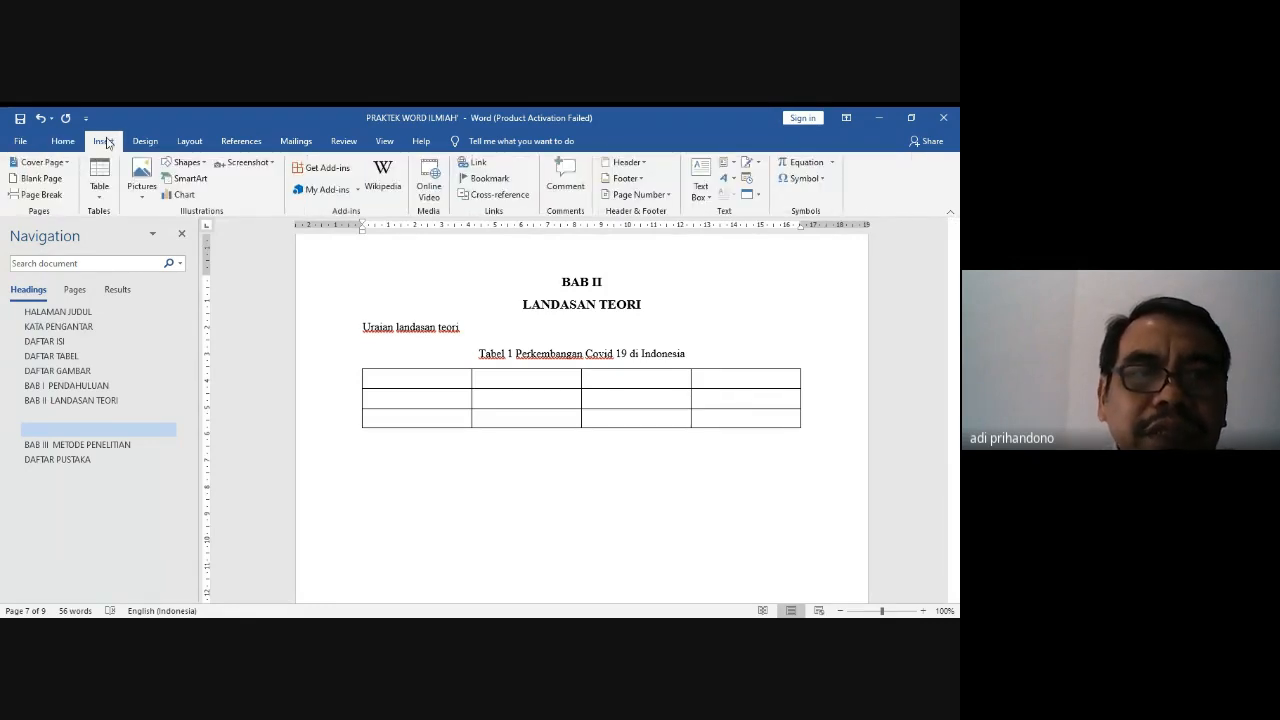
click(143, 192)
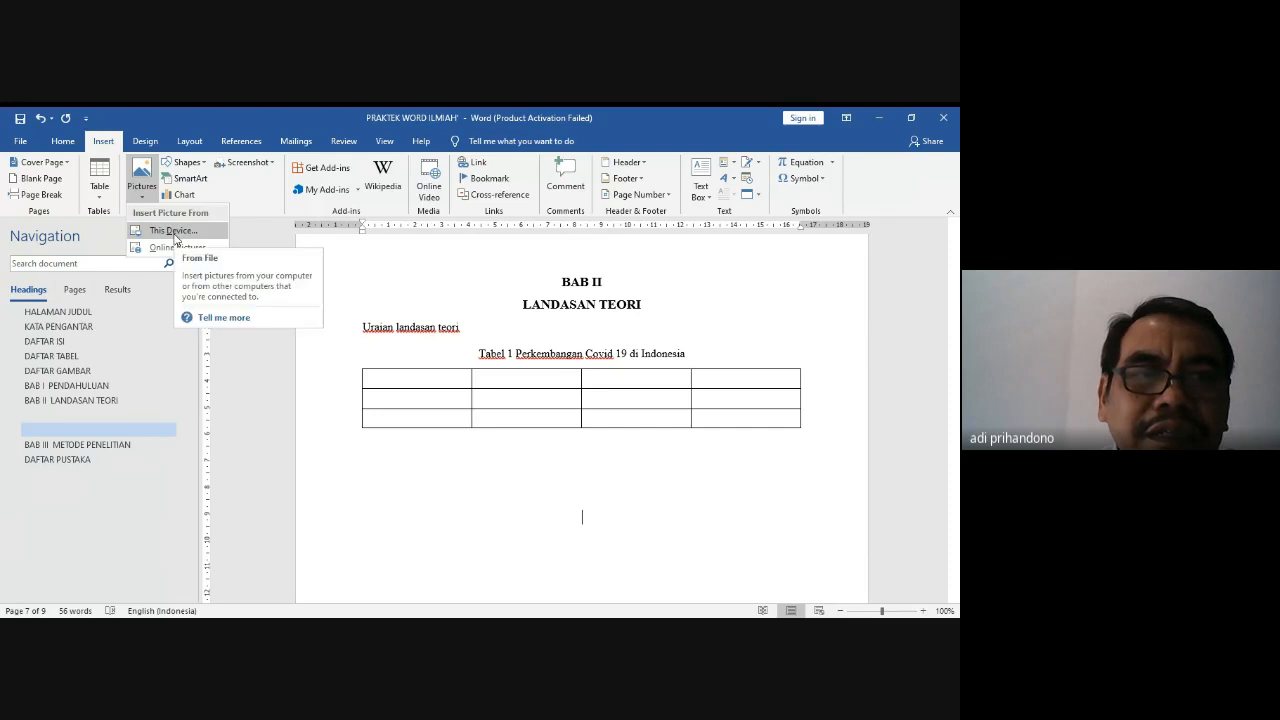
click(175, 234)
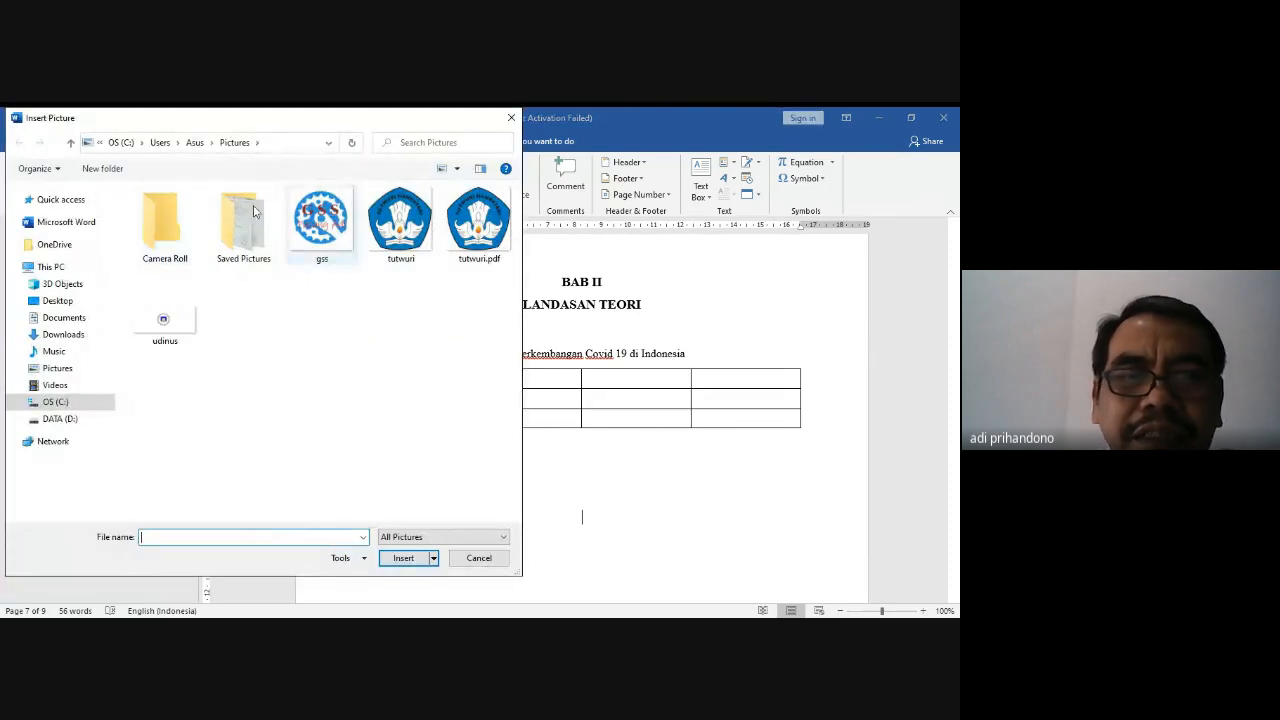
click(396, 228)
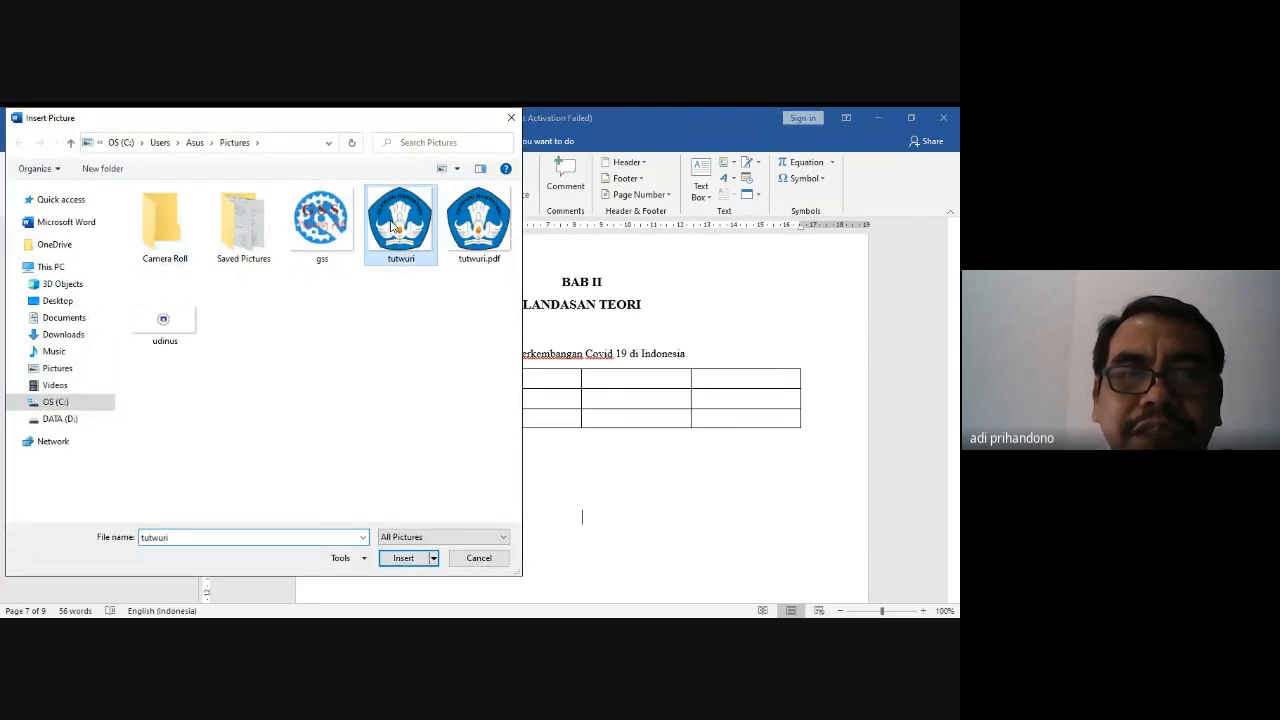
click(404, 560)
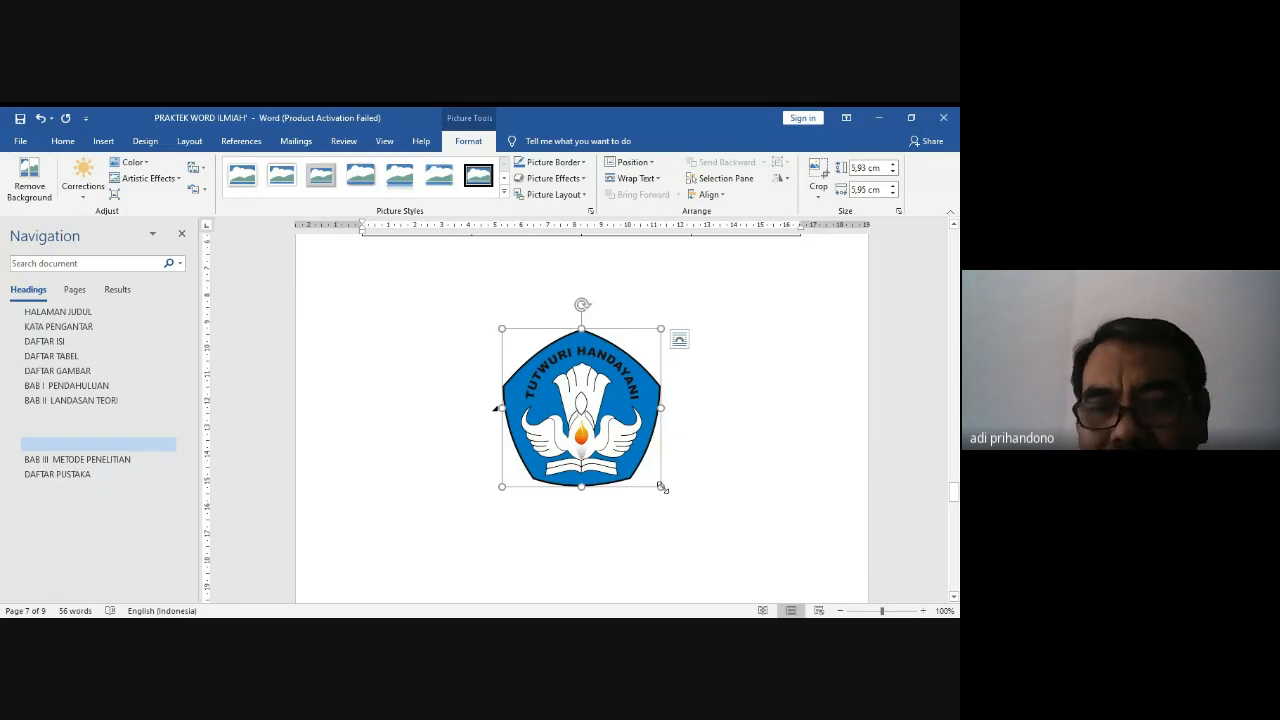
Step: Try proportional enlarging and shrinking of the logo picture, ending at about 5.87 cm high and 5.9 cm wide
drag(660, 486, 757, 557)
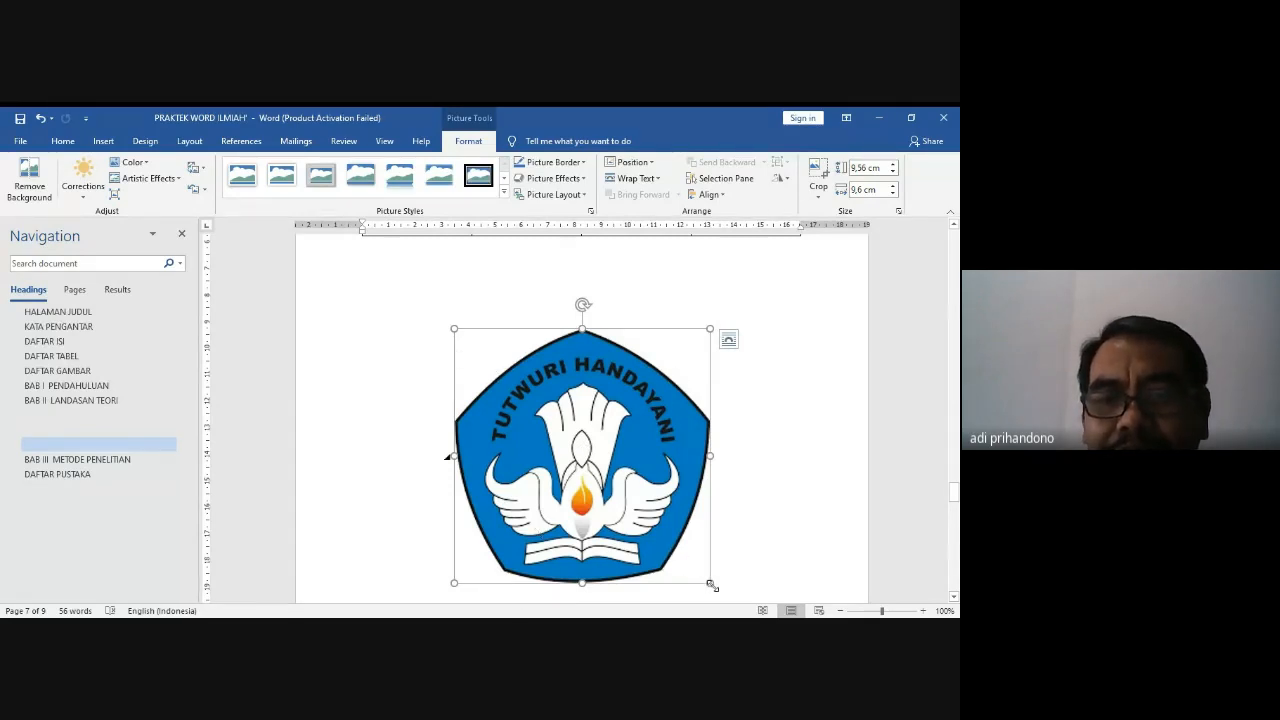
drag(711, 585, 514, 340)
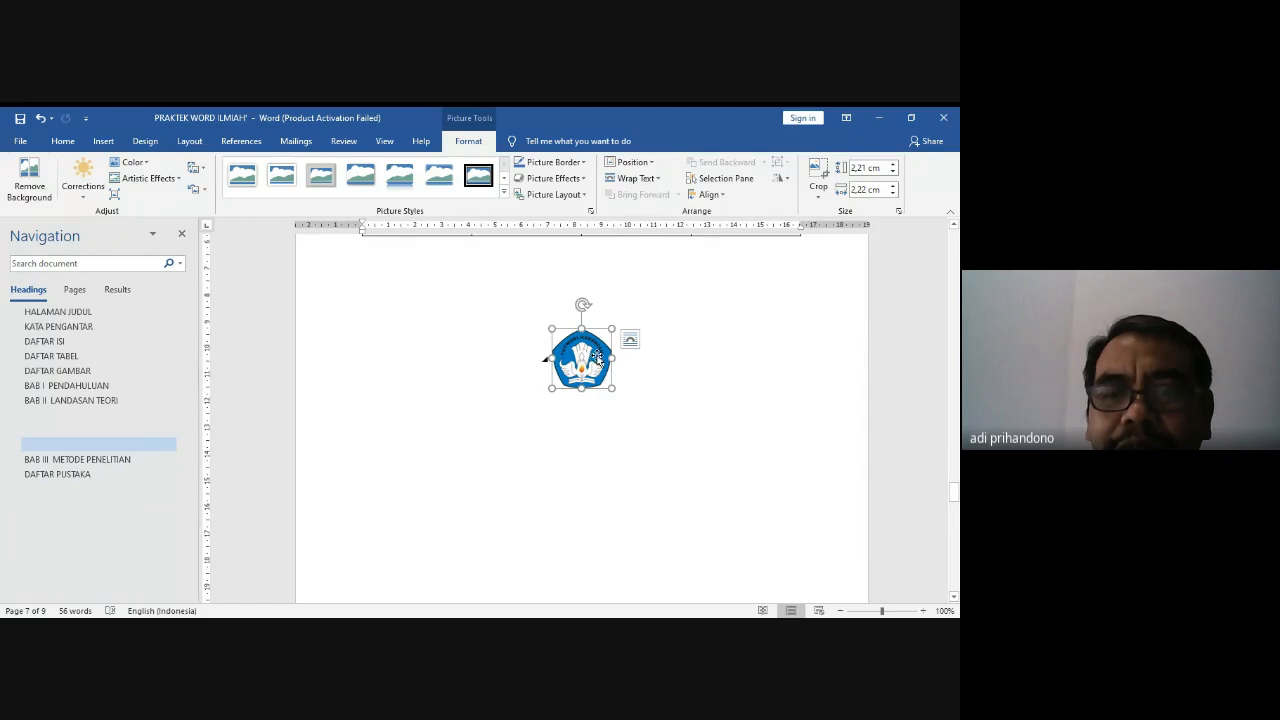
drag(612, 388, 709, 486)
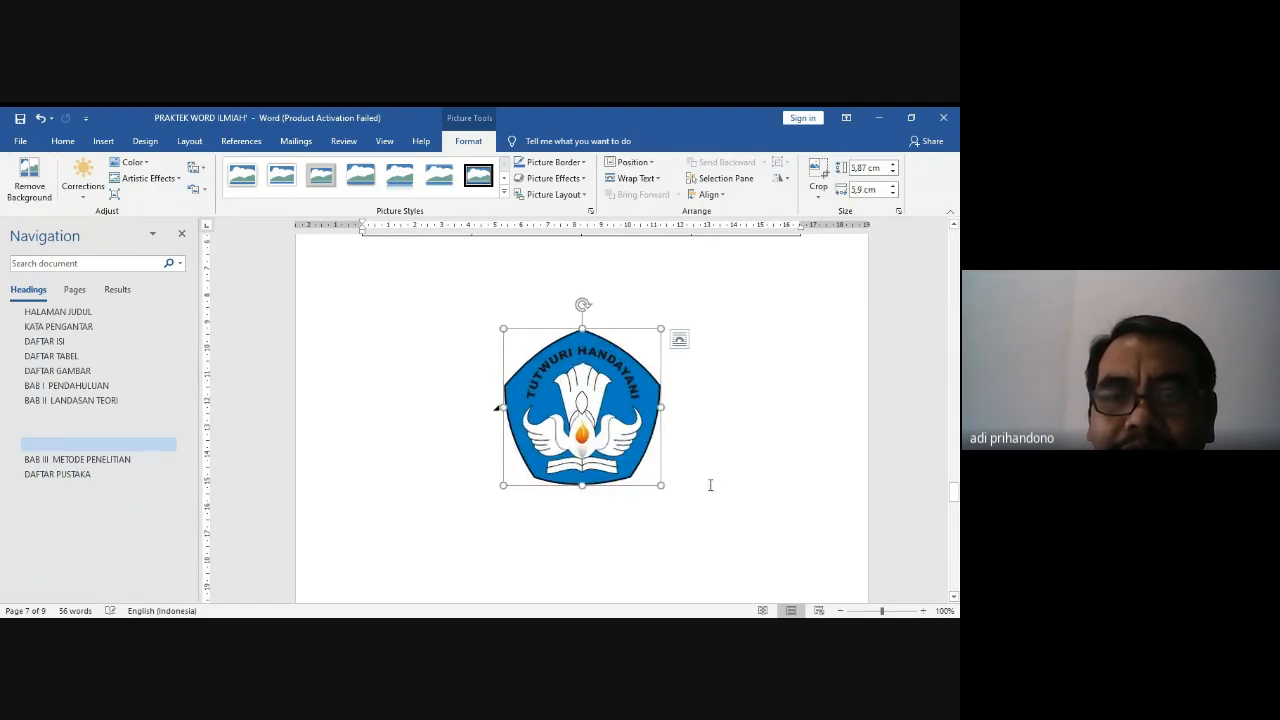
Step: Try squeezing the logo's height to about 2.57 cm and its width to about 2.04 cm separately, and undo both changes
drag(582, 489, 582, 398)
drag(658, 364, 558, 364)
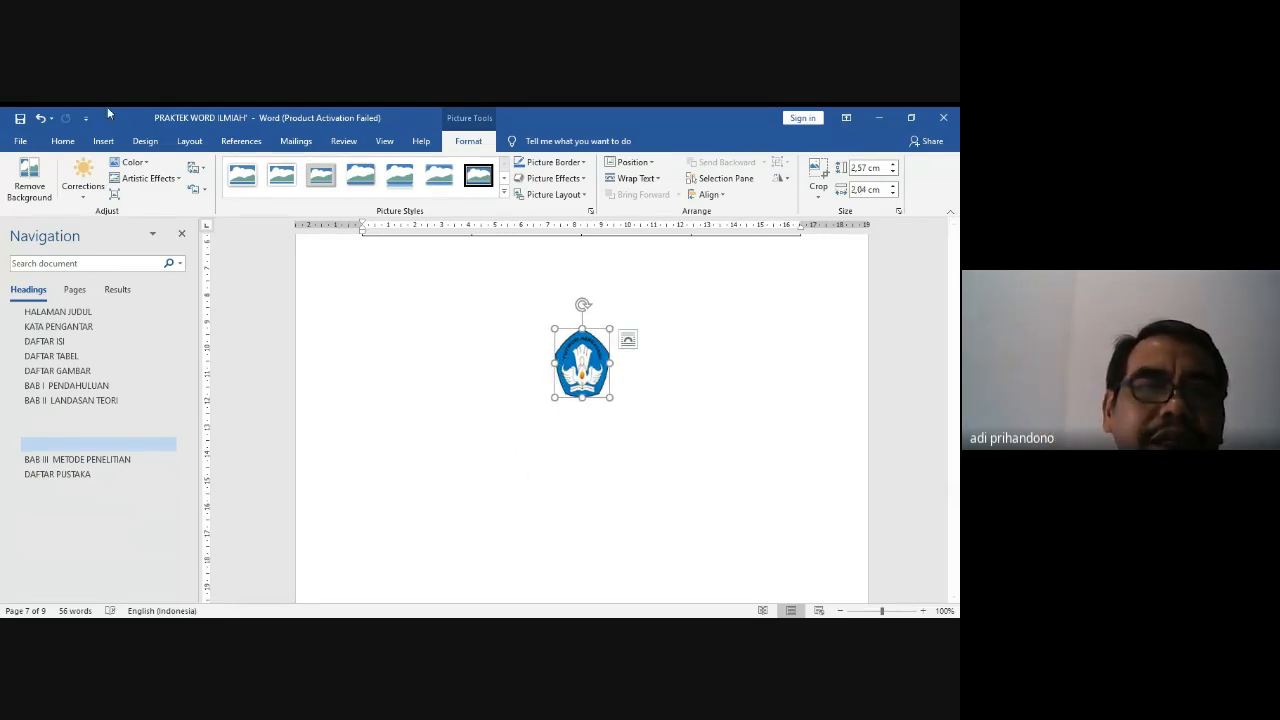
click(40, 118)
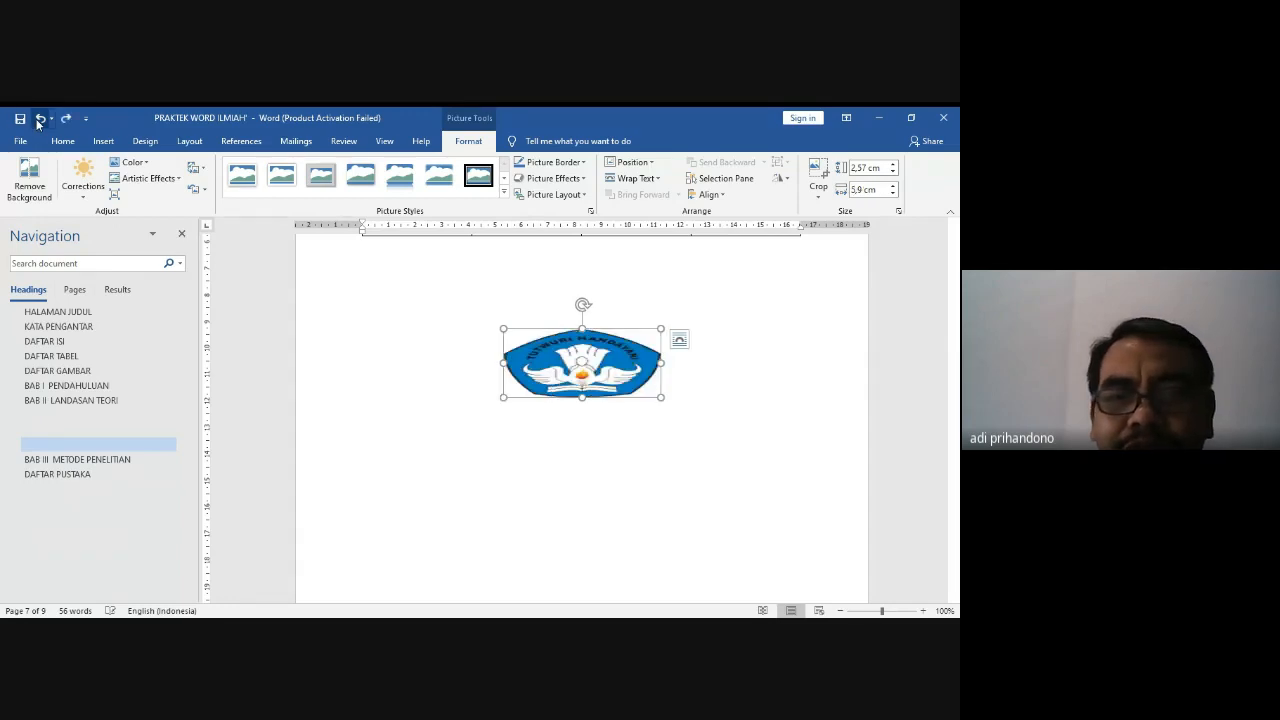
click(40, 118)
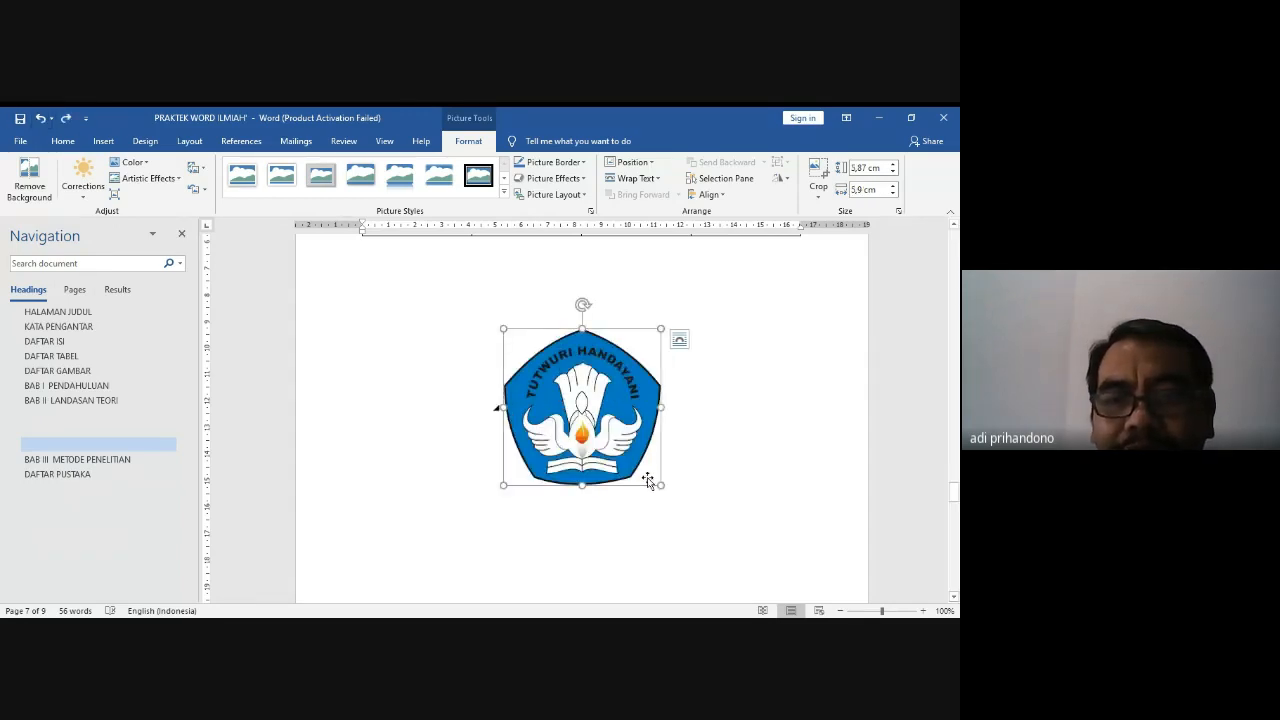
Step: Create a new caption label "Gambar" and insert its numbered caption on the line below the logo picture
click(679, 485)
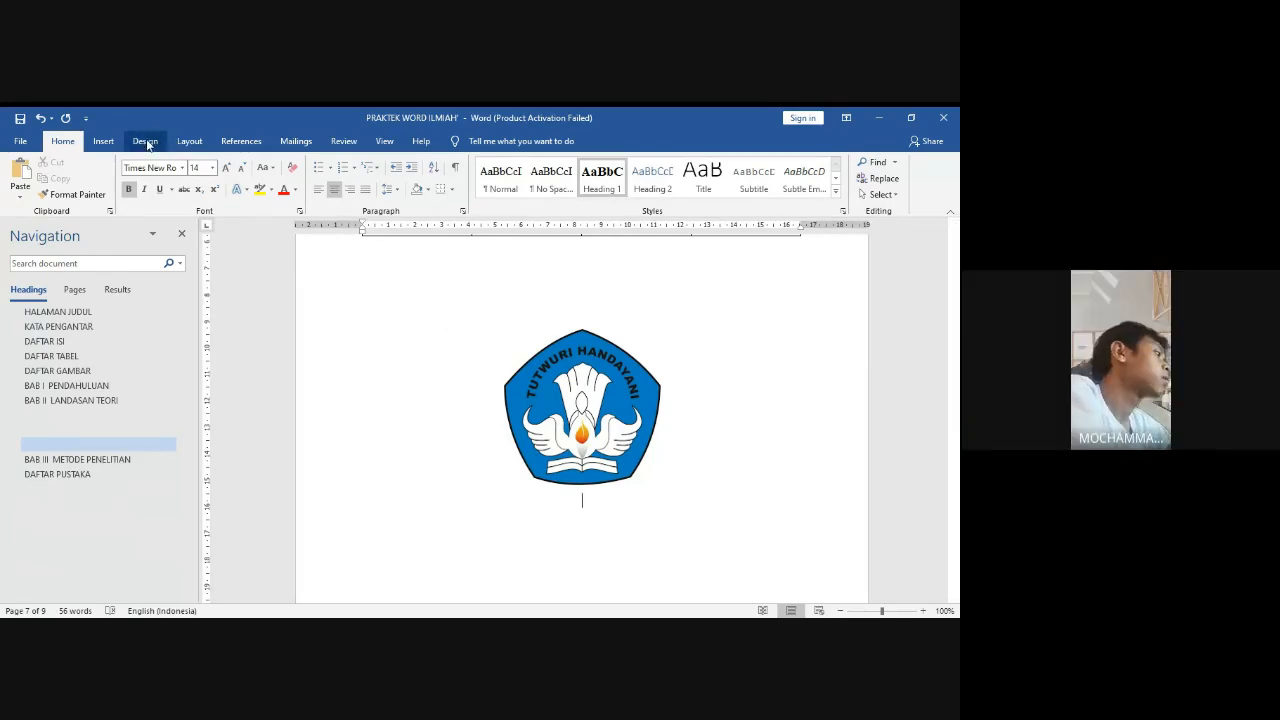
click(104, 143)
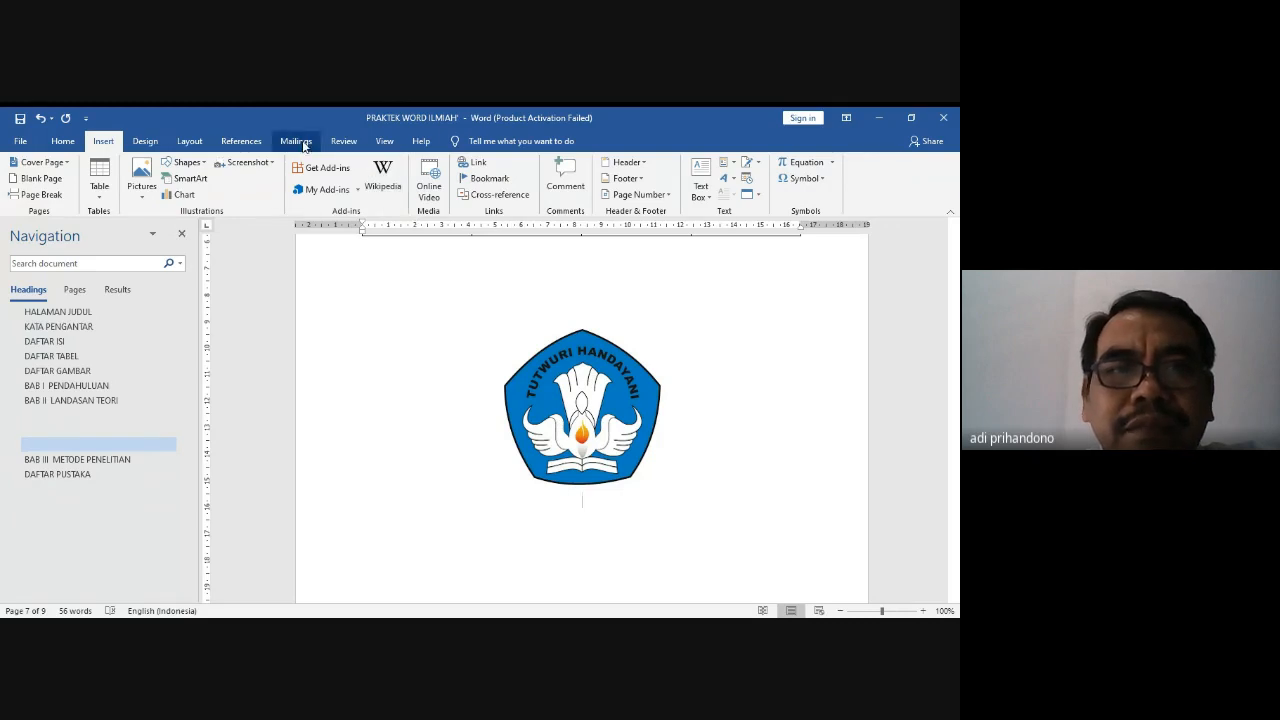
click(250, 148)
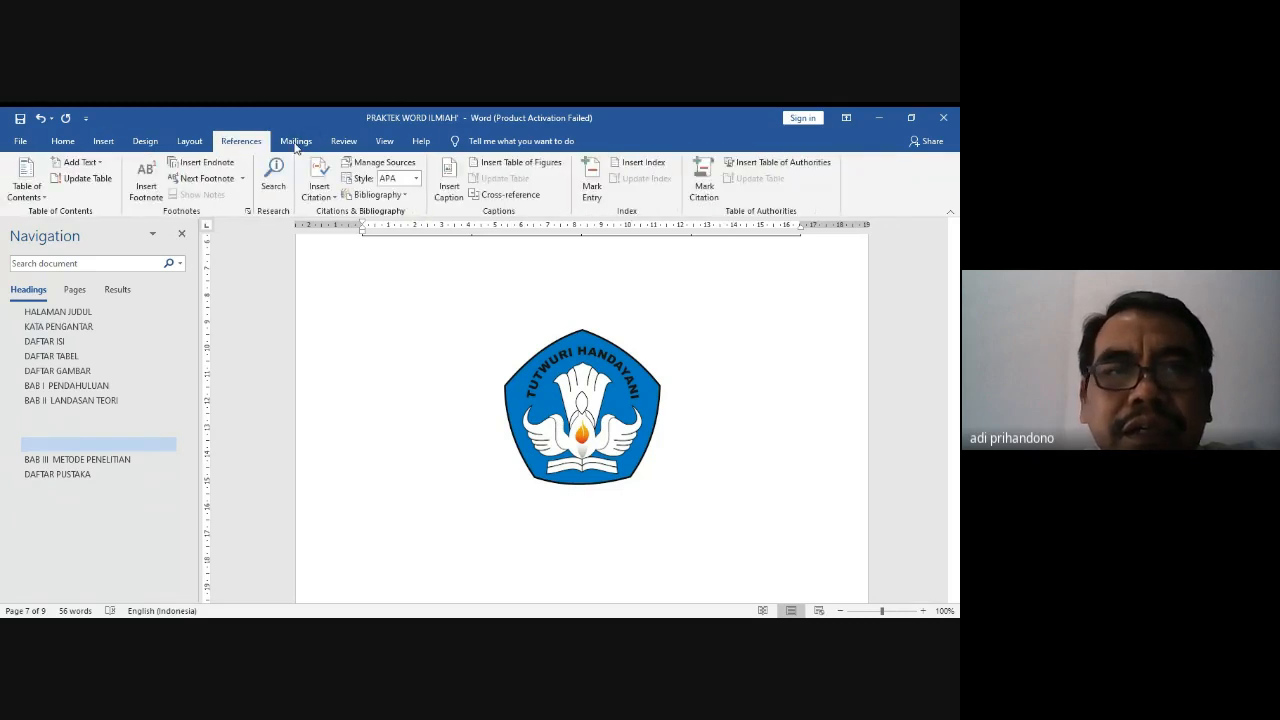
click(449, 192)
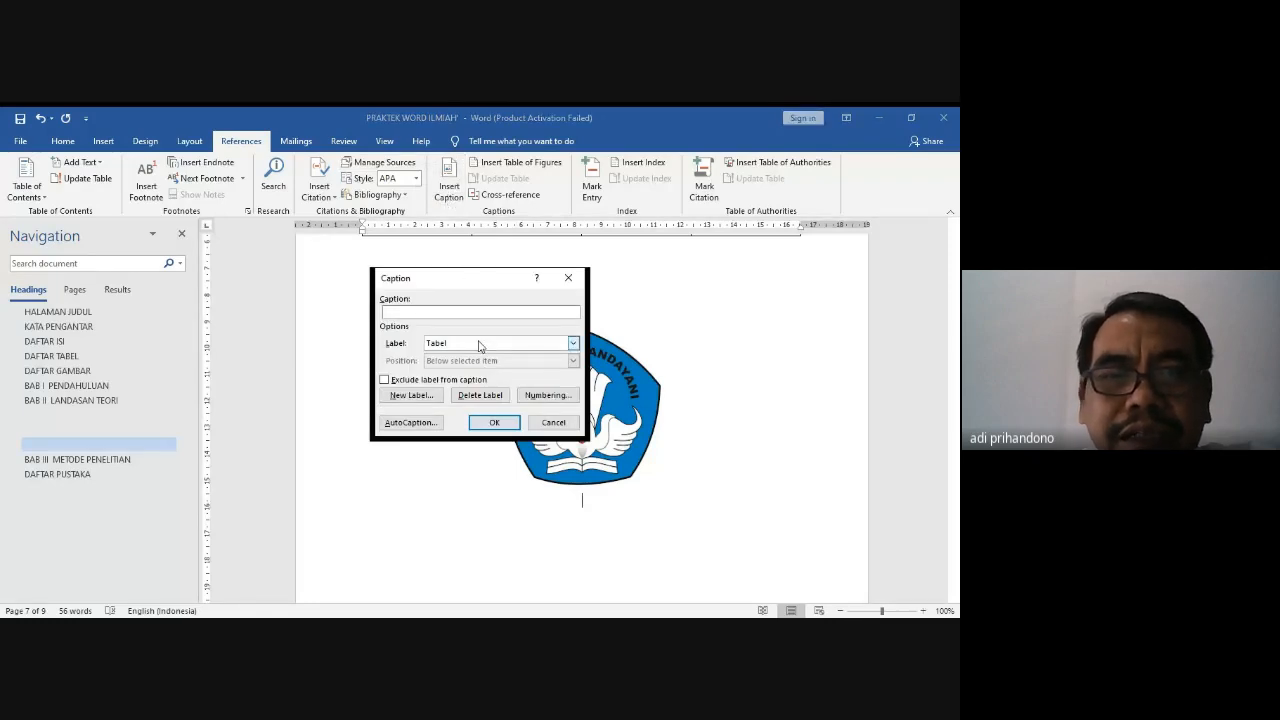
click(417, 396)
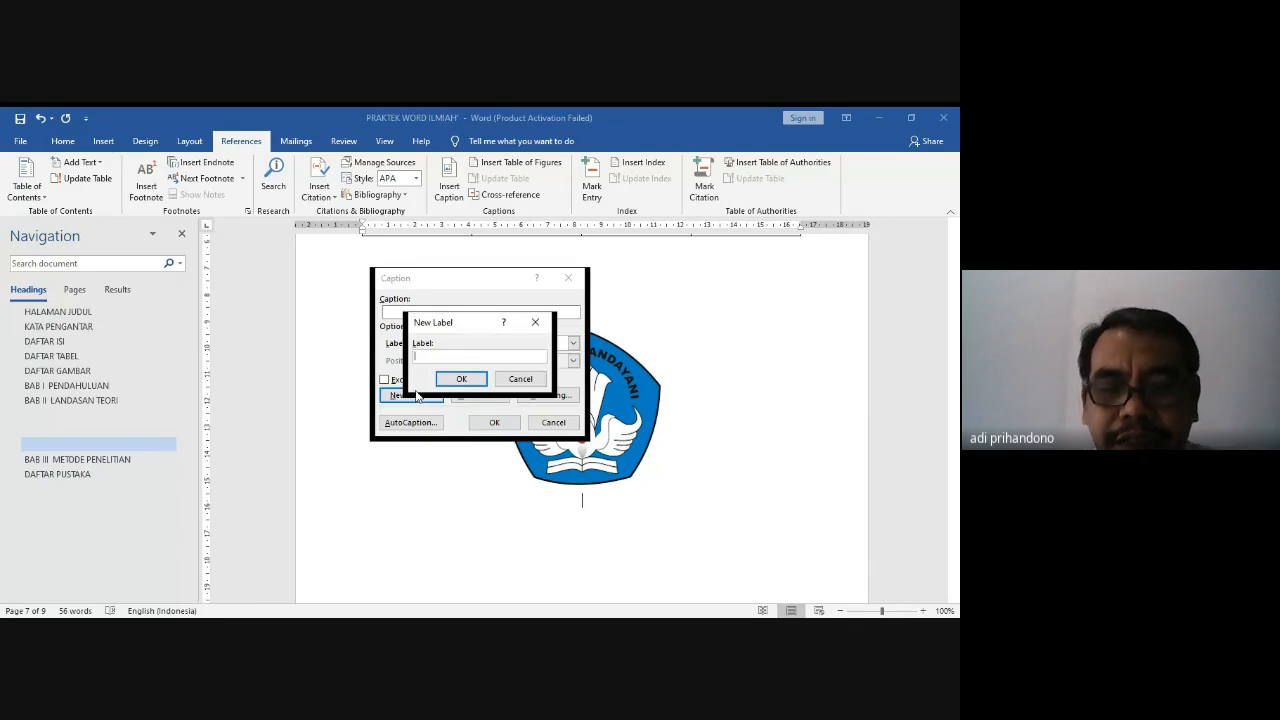
text(g)
key(BackSpace)
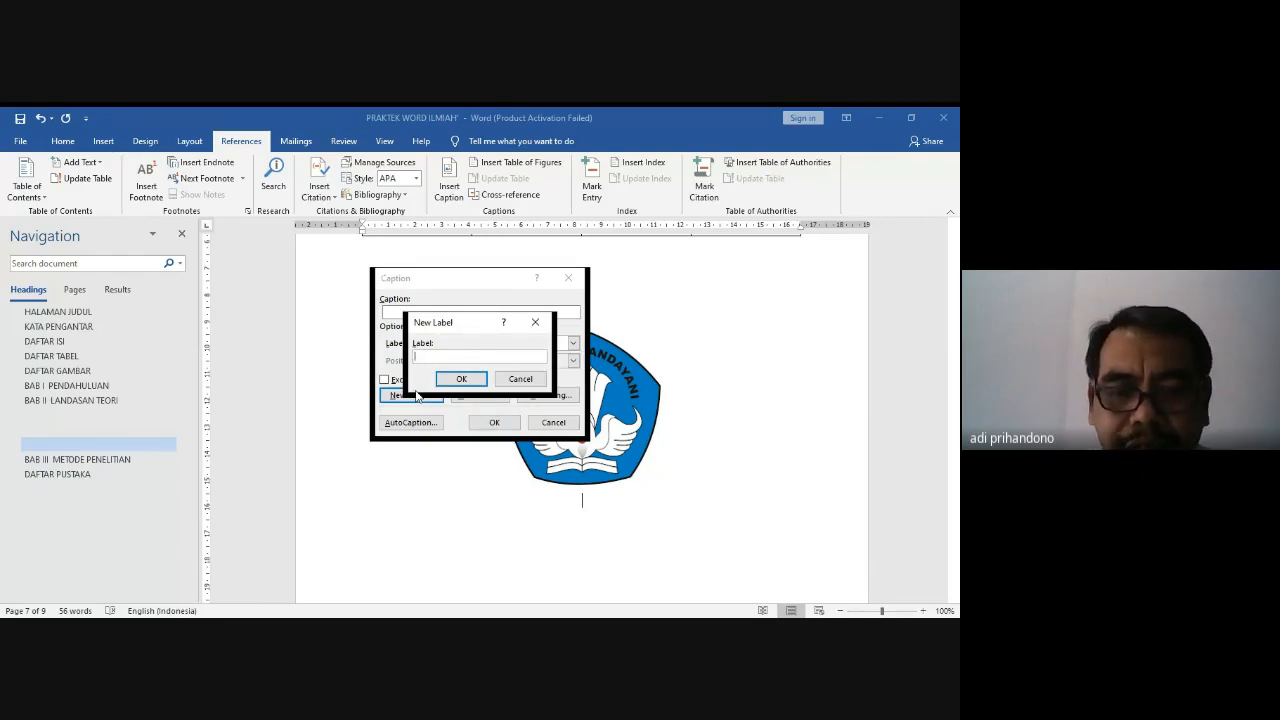
text(Ga)
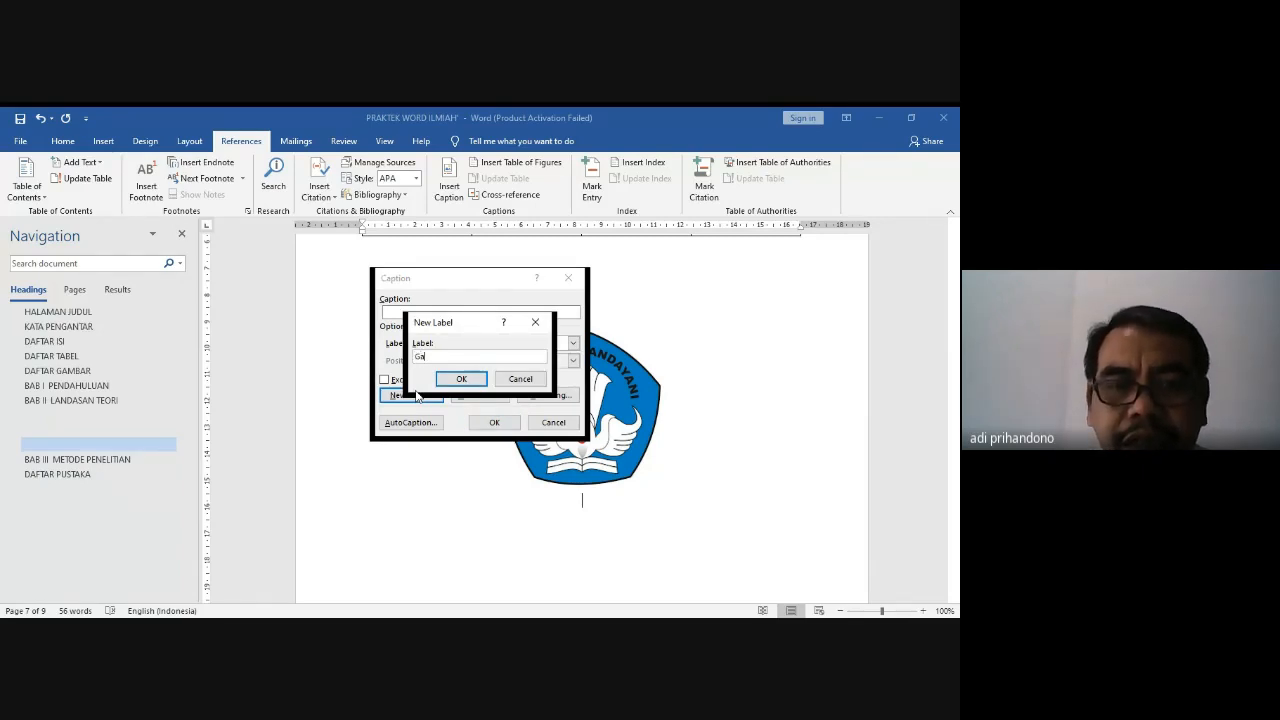
text(mbar)
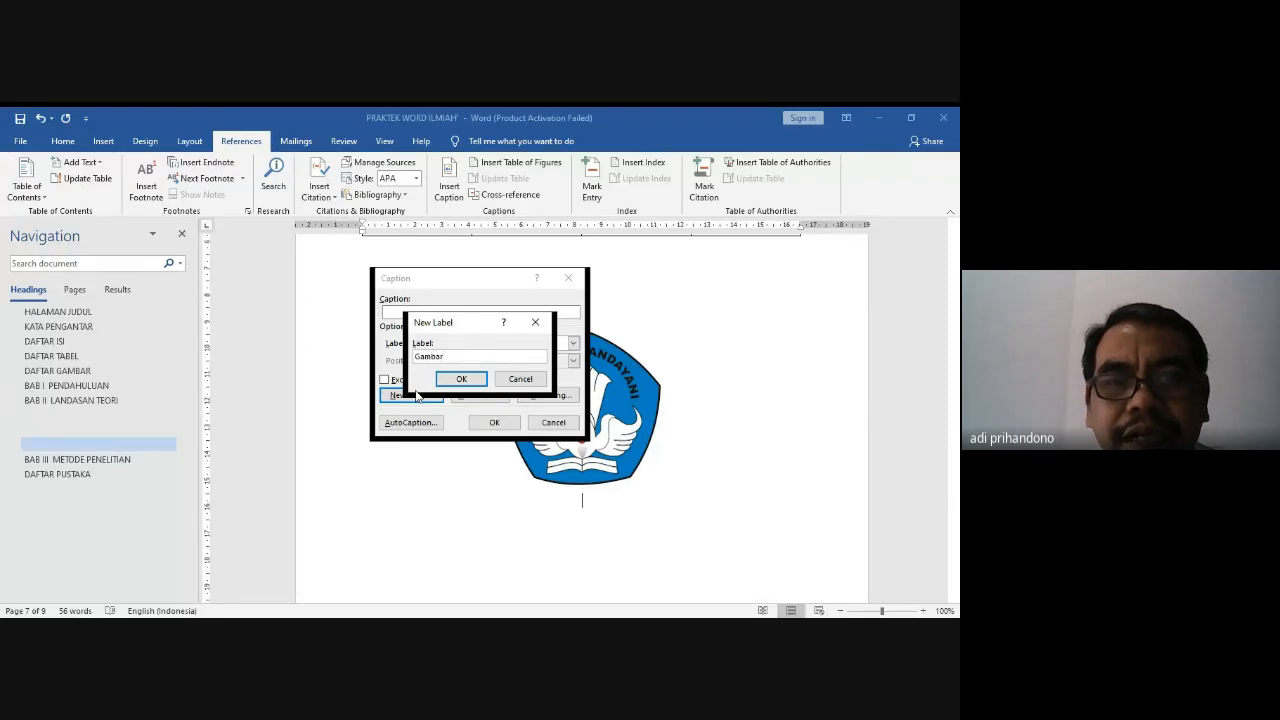
click(461, 380)
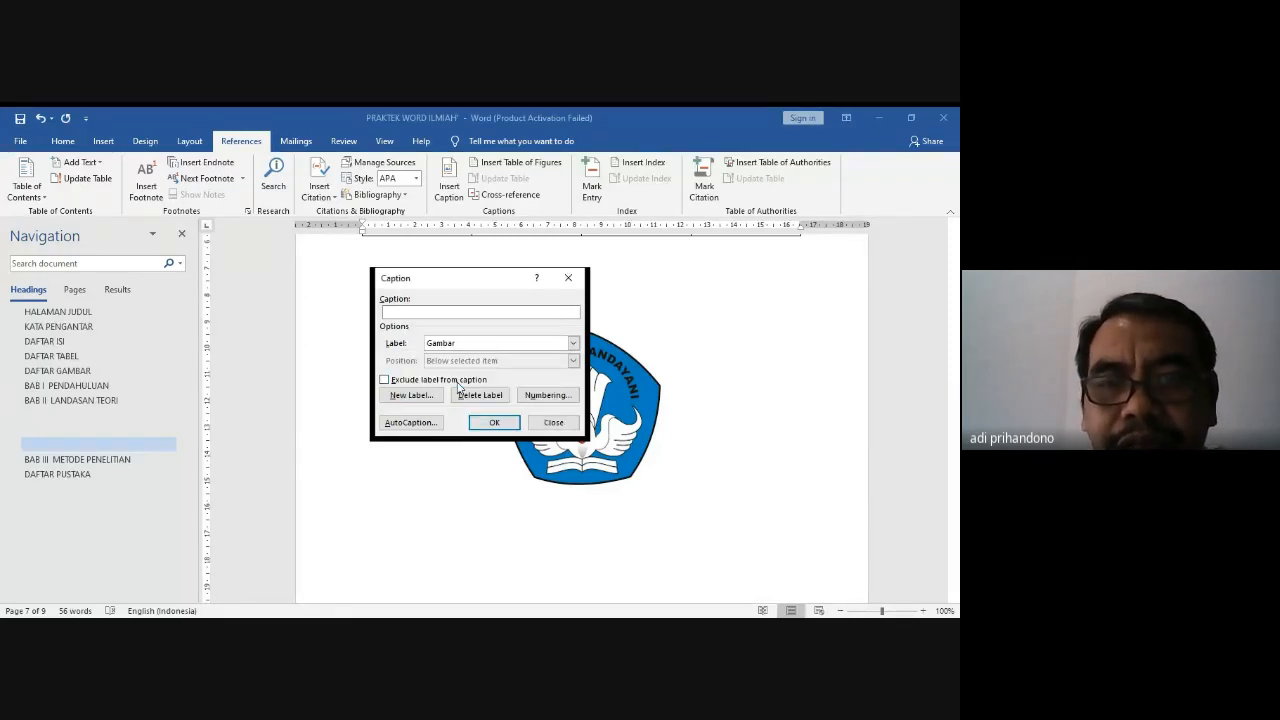
click(492, 423)
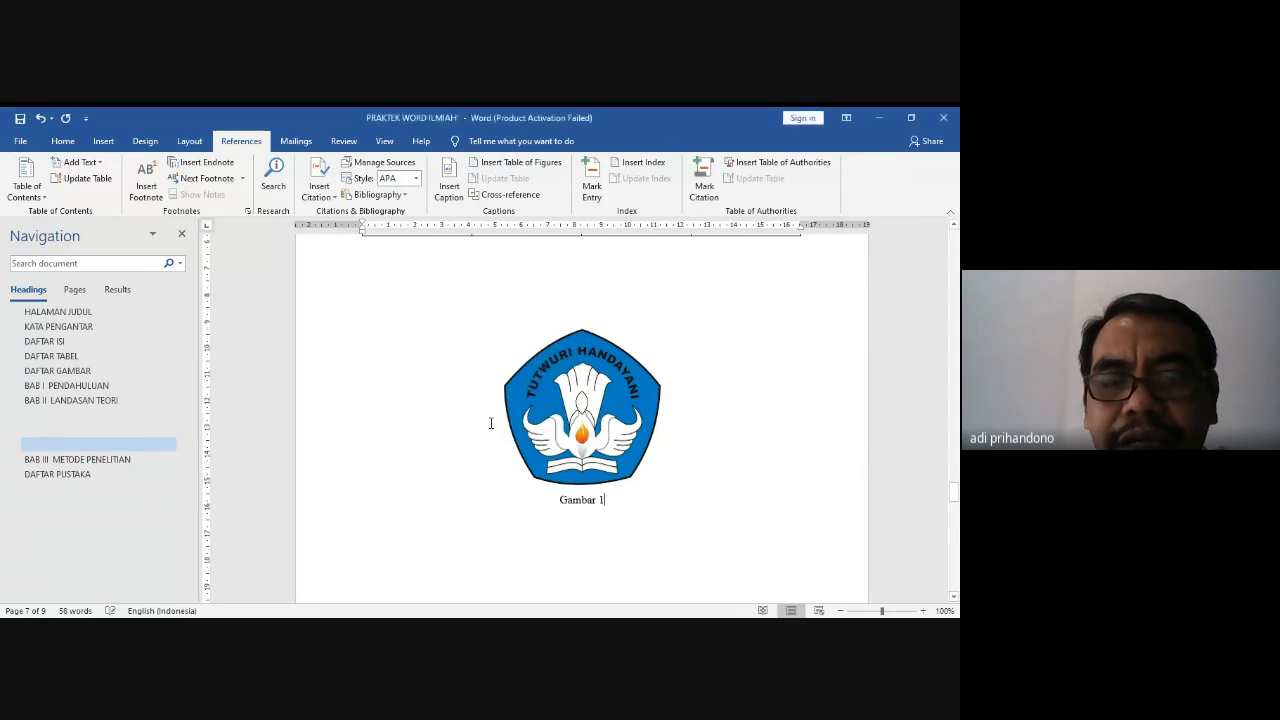
Step: Complete the picture caption with the title "Logo Tut Wuri Handayani" following its number
text(L)
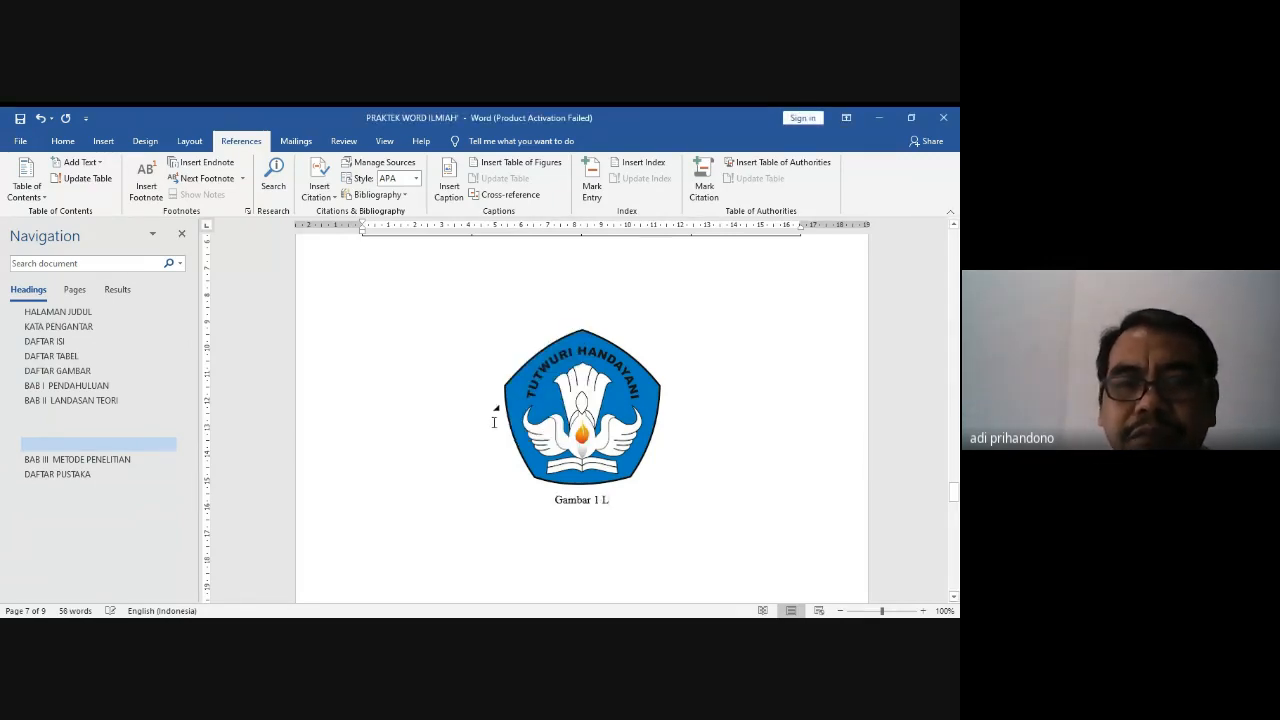
text(ogo Tut )
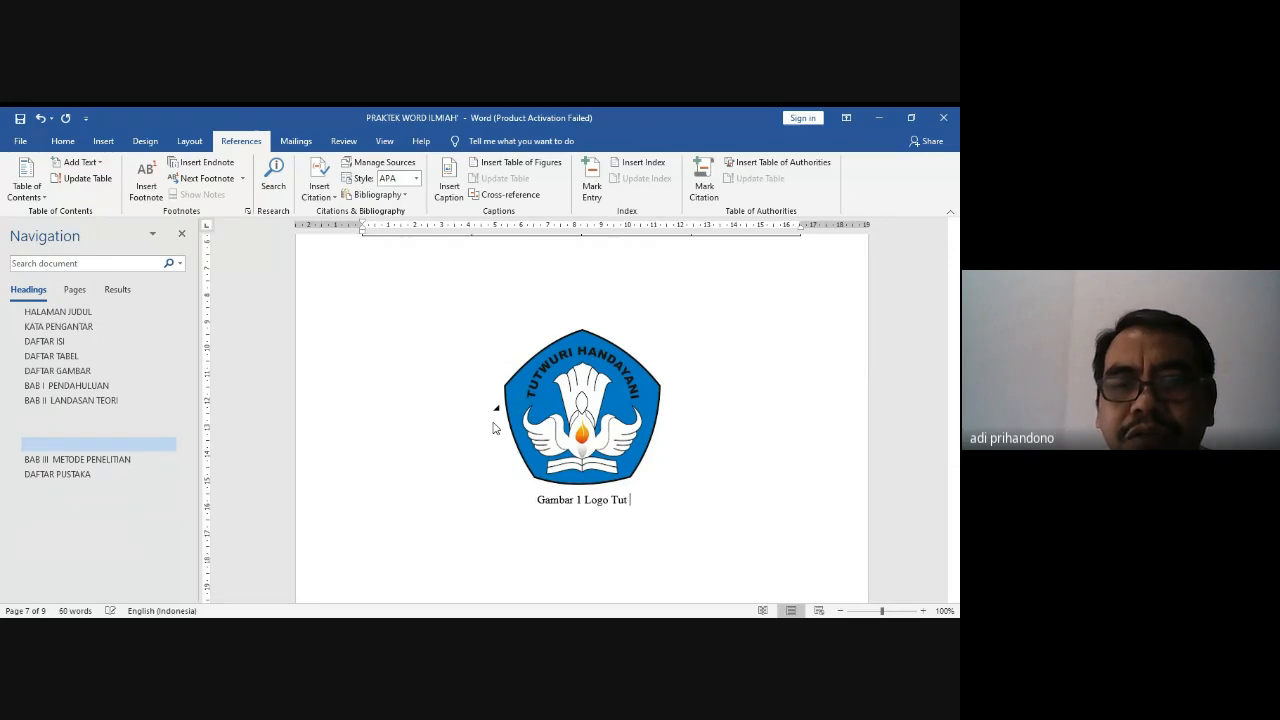
text(Wuri h)
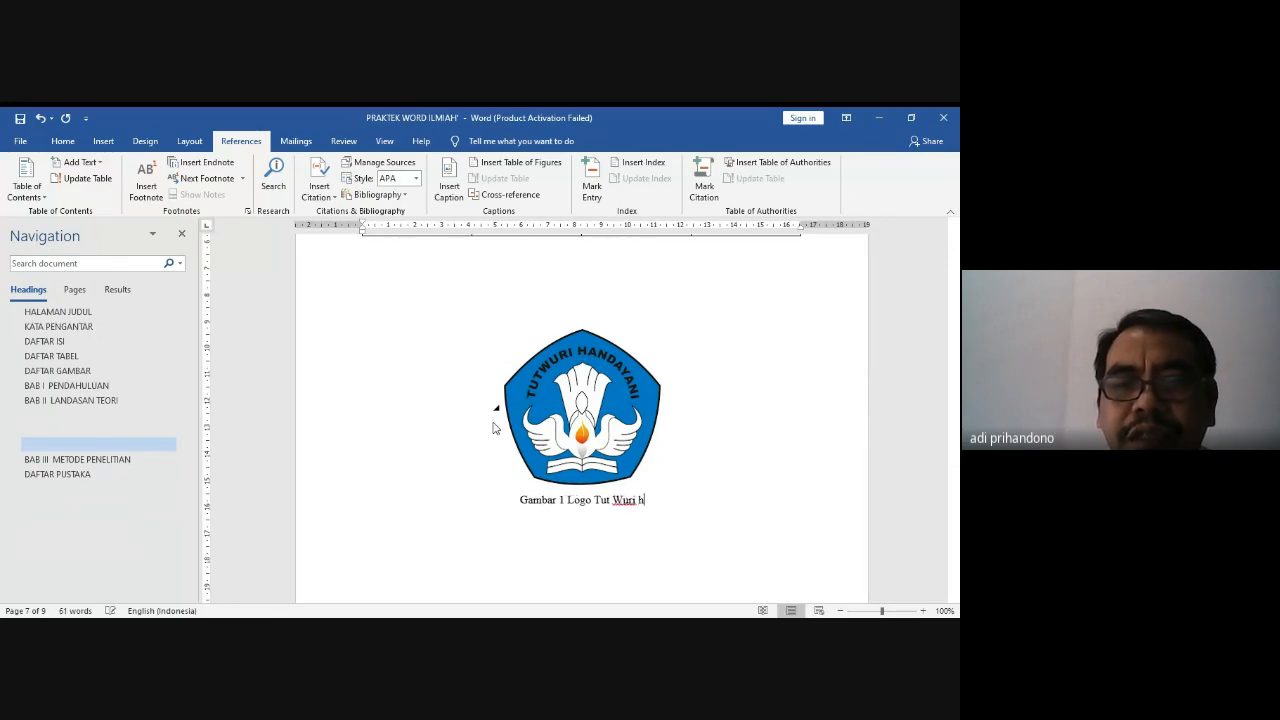
text(and)
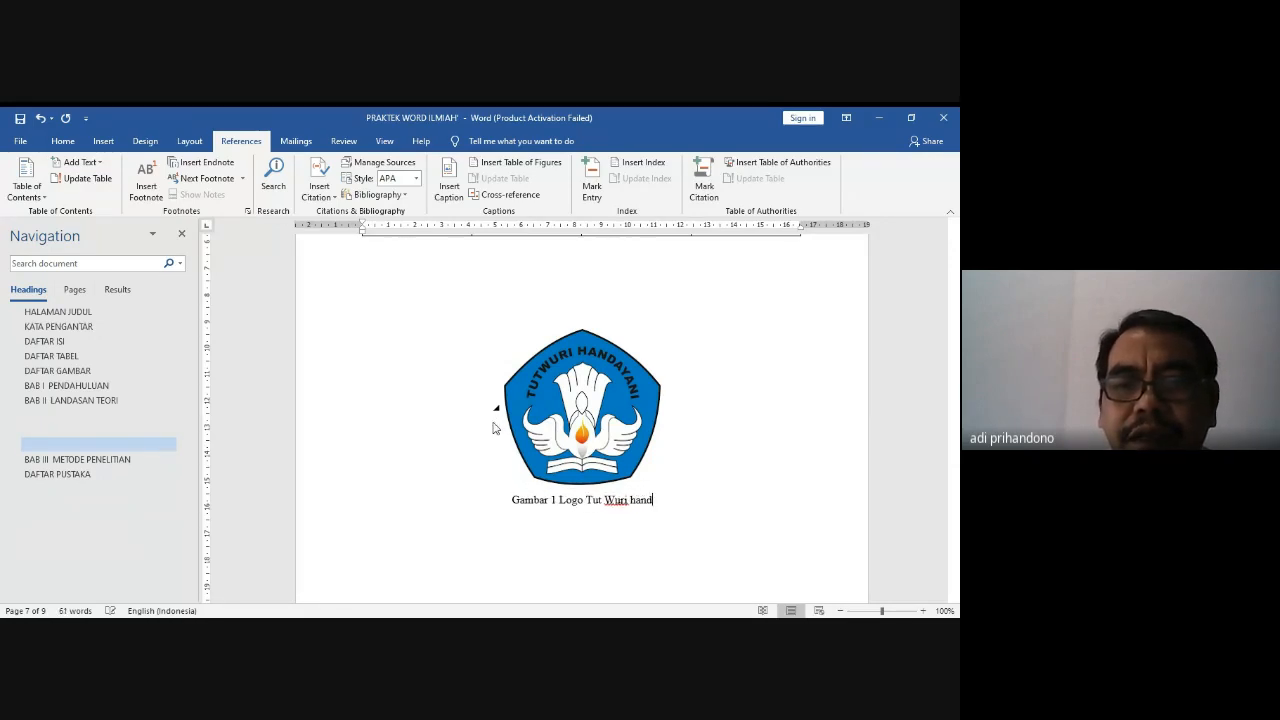
key(BackSpace)
key(BackSpace)
key(BackSpace)
key(BackSpace)
text(Had)
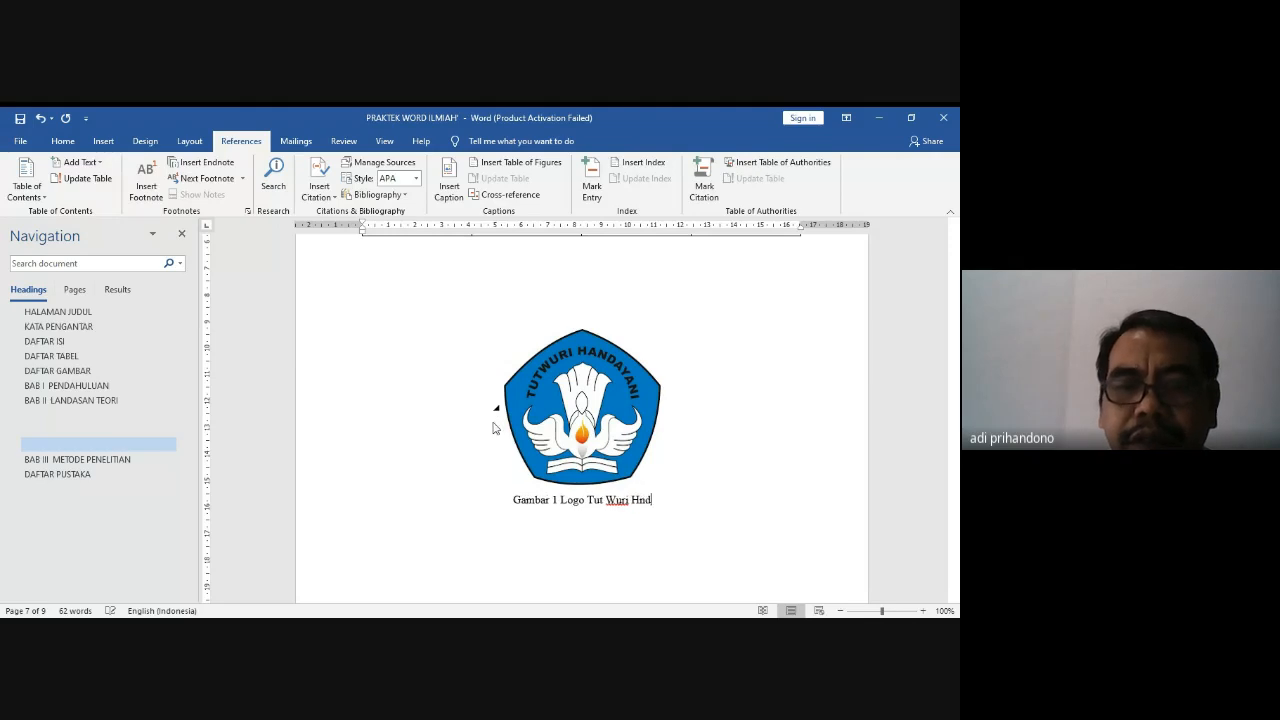
key(BackSpace)
text(ndy)
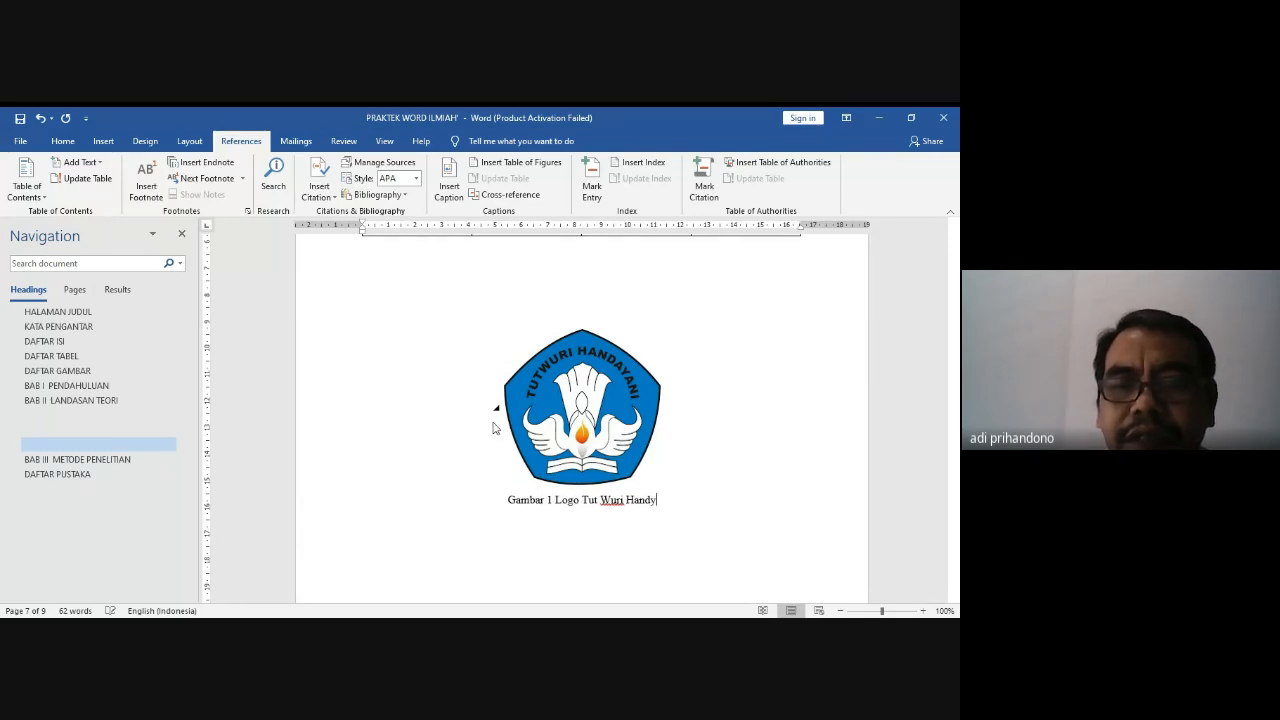
key(BackSpace)
text(ayani)
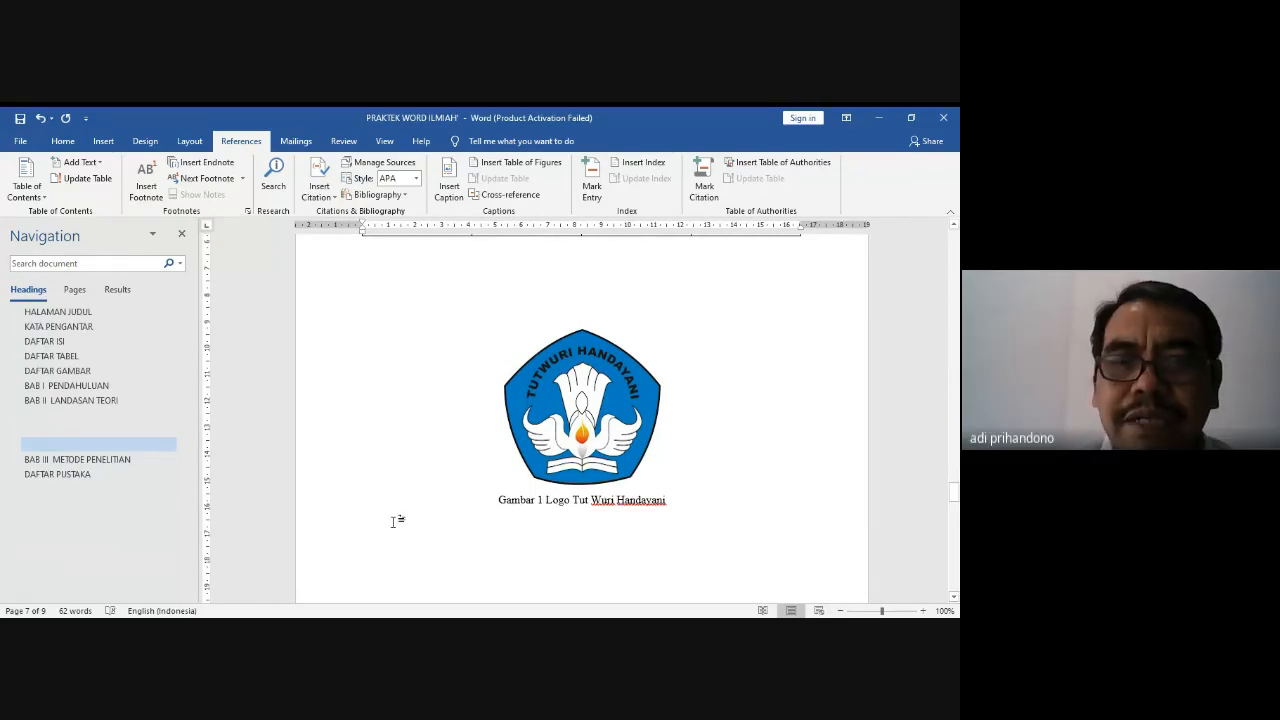
Step: Resize the captioned logo picture proportionally, making it moderately larger than before, and deselect it
click(619, 399)
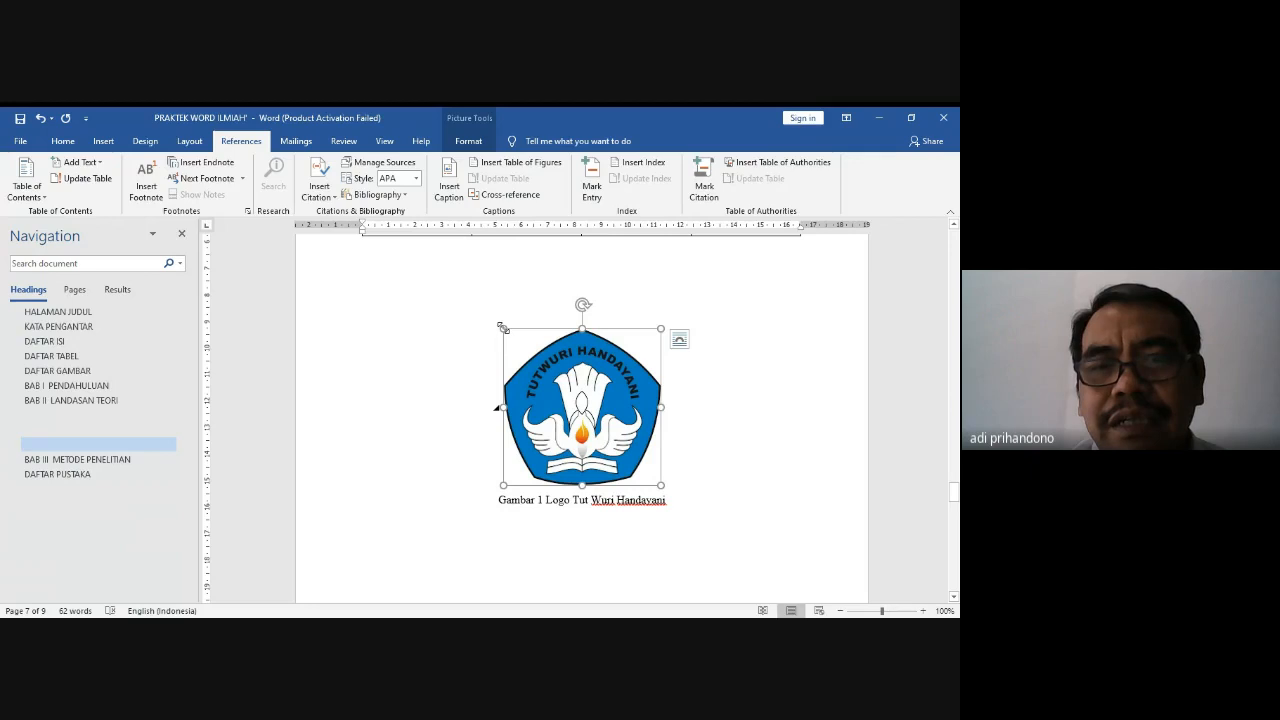
drag(501, 327, 579, 357)
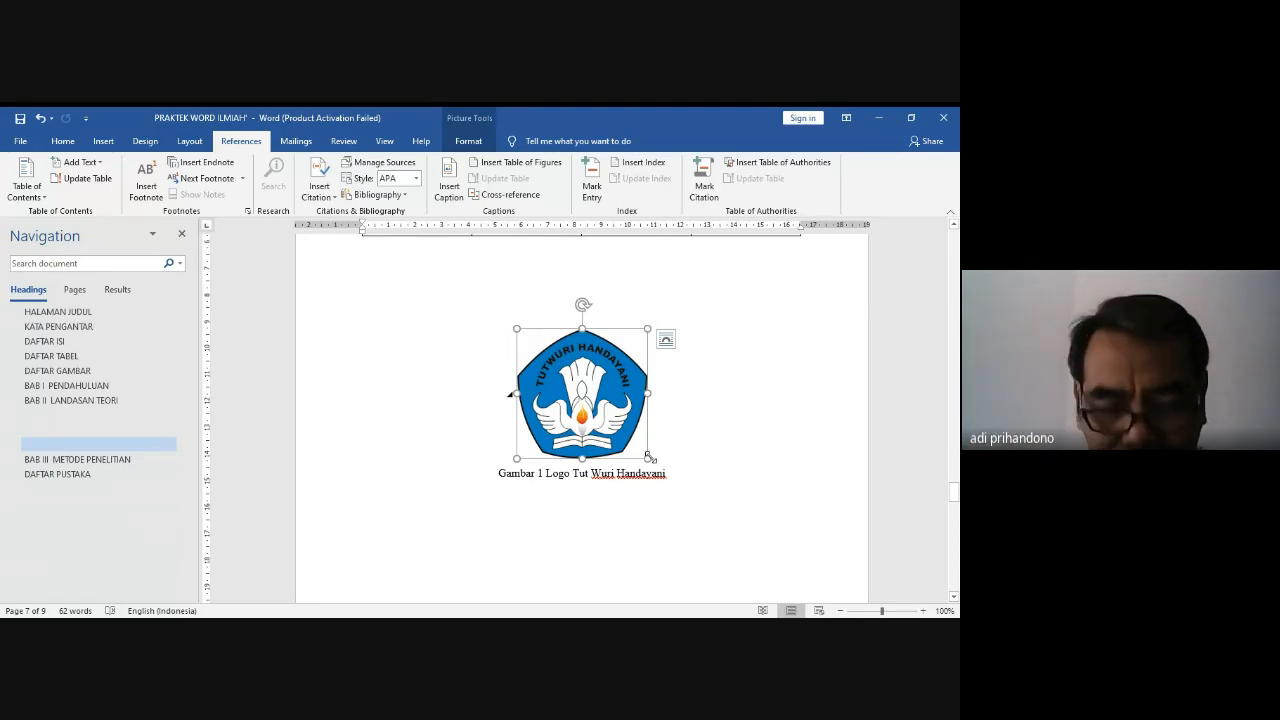
drag(648, 456, 699, 524)
click(759, 487)
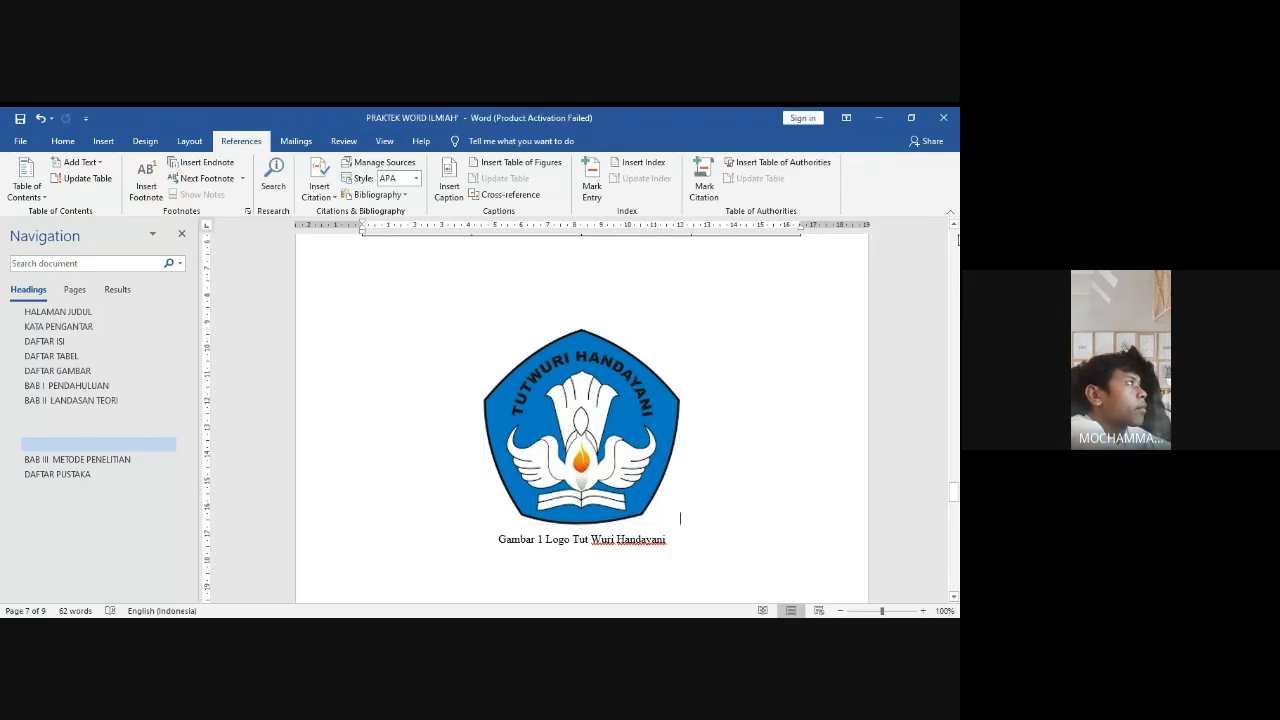
Step: Return to the HALAMAN JUDUL page at the start of the document
scroll(958, 240, up, 20)
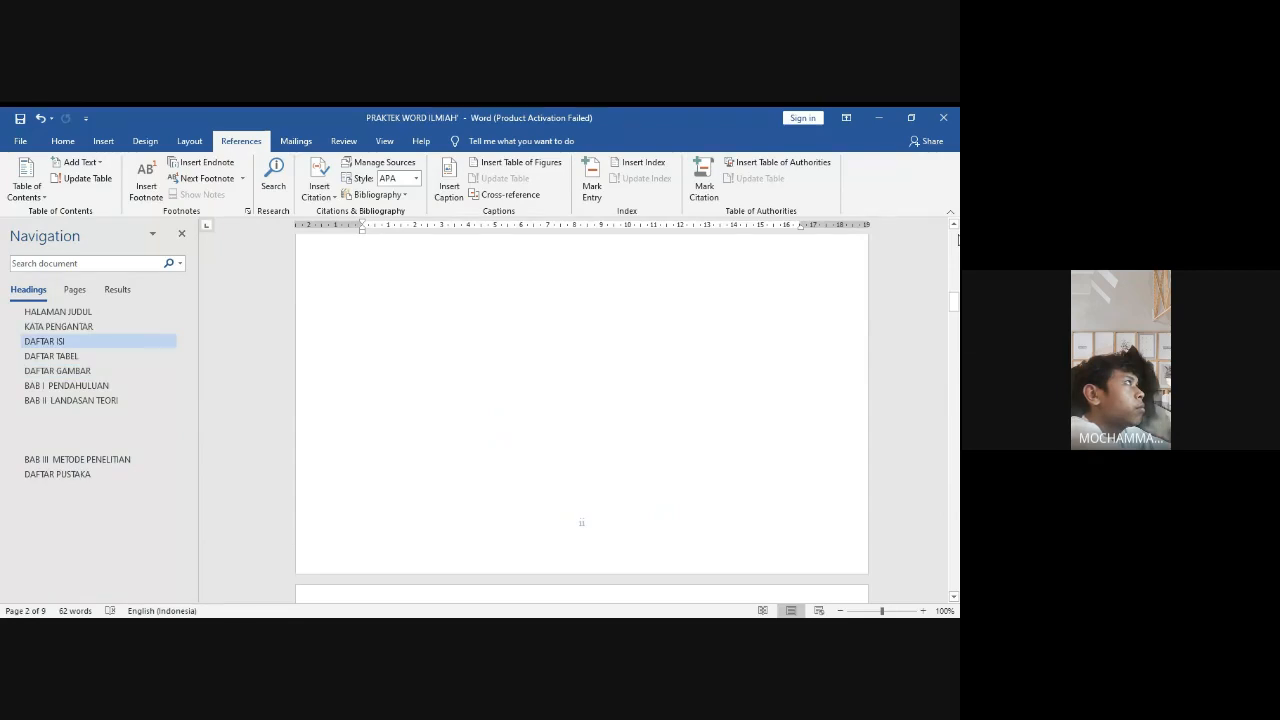
scroll(958, 240, up, 10)
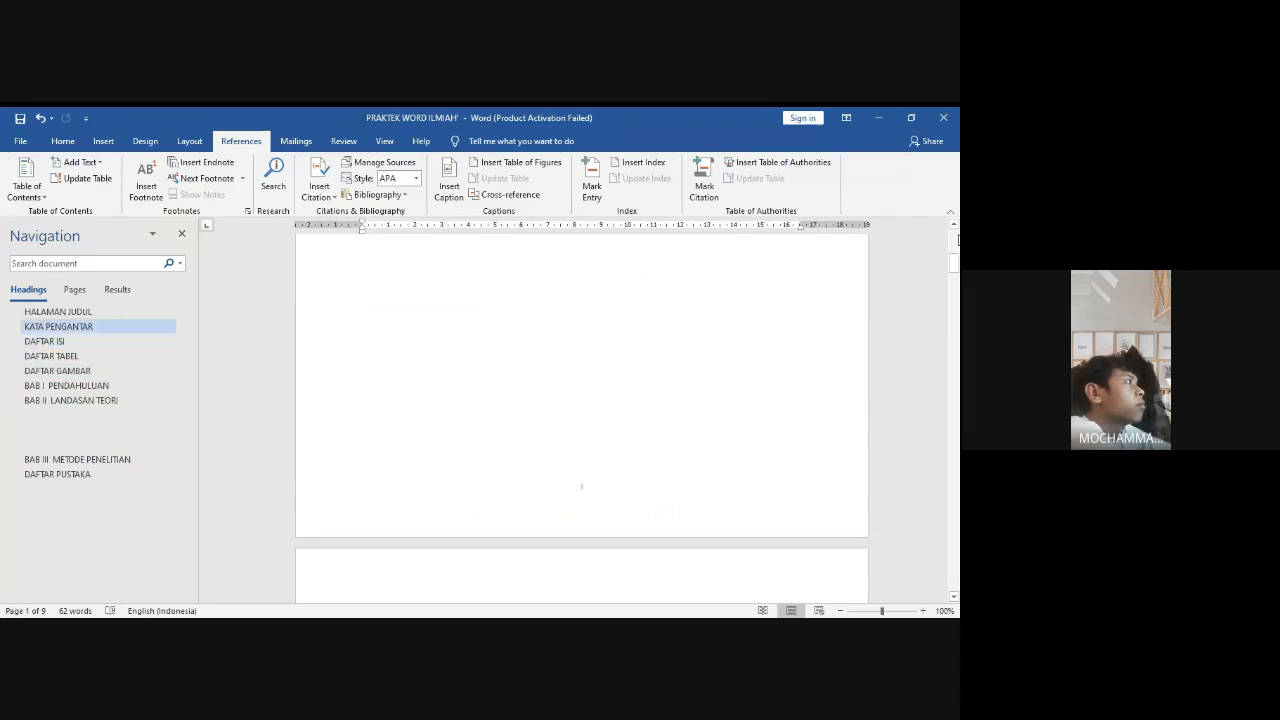
scroll(958, 240, up, 5)
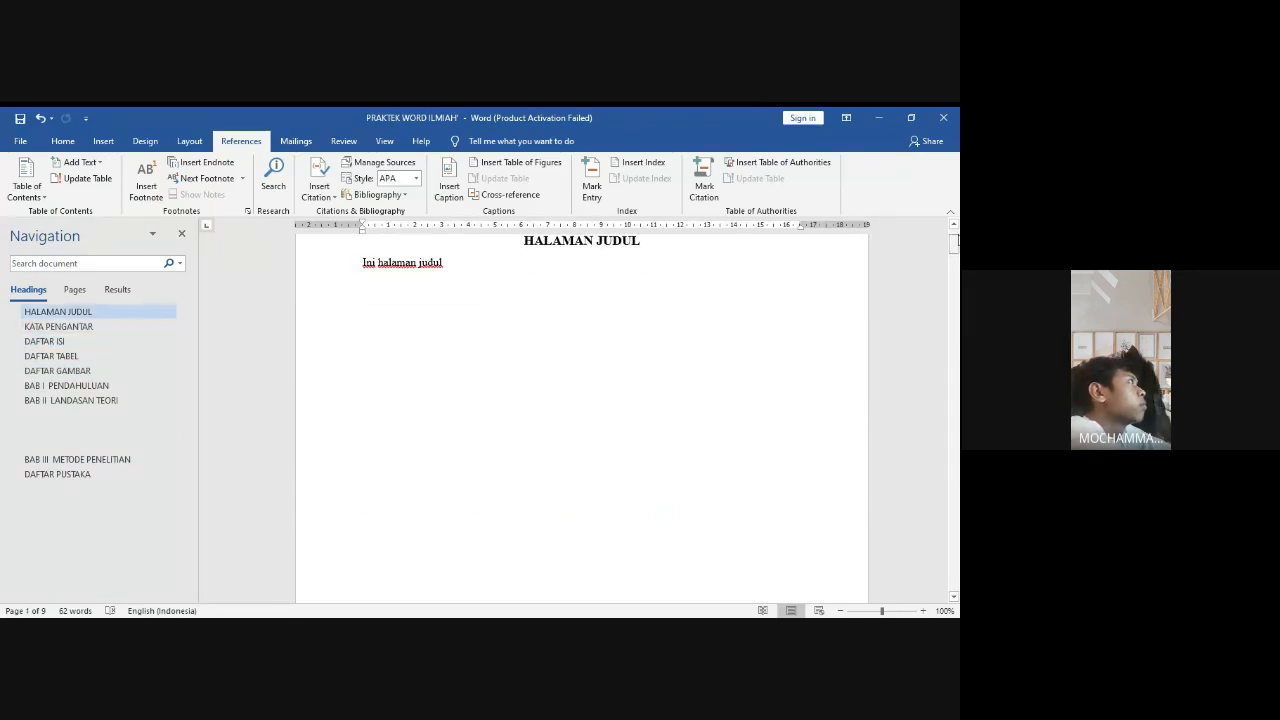
click(955, 228)
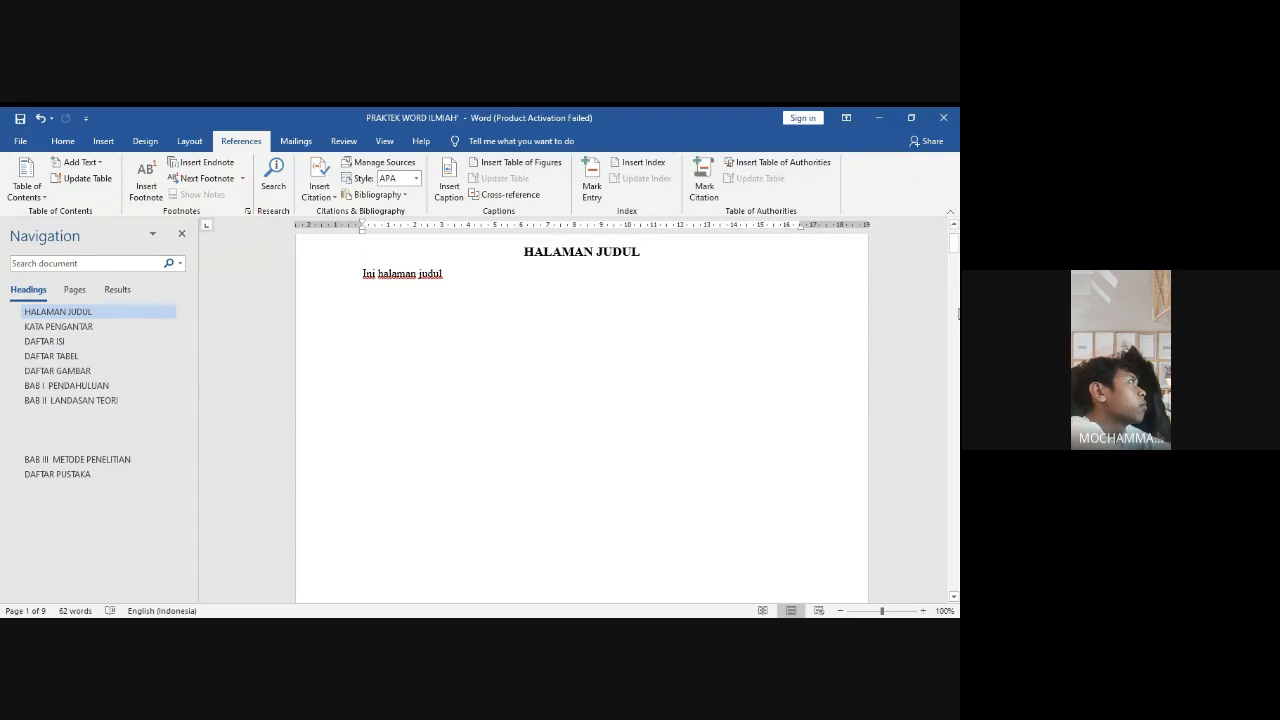
Step: Review the front-matter pages from HALAMAN JUDUL through DAFTAR ISI, DAFTAR TABEL and DAFTAR GAMBAR
scroll(959, 446, down, 20)
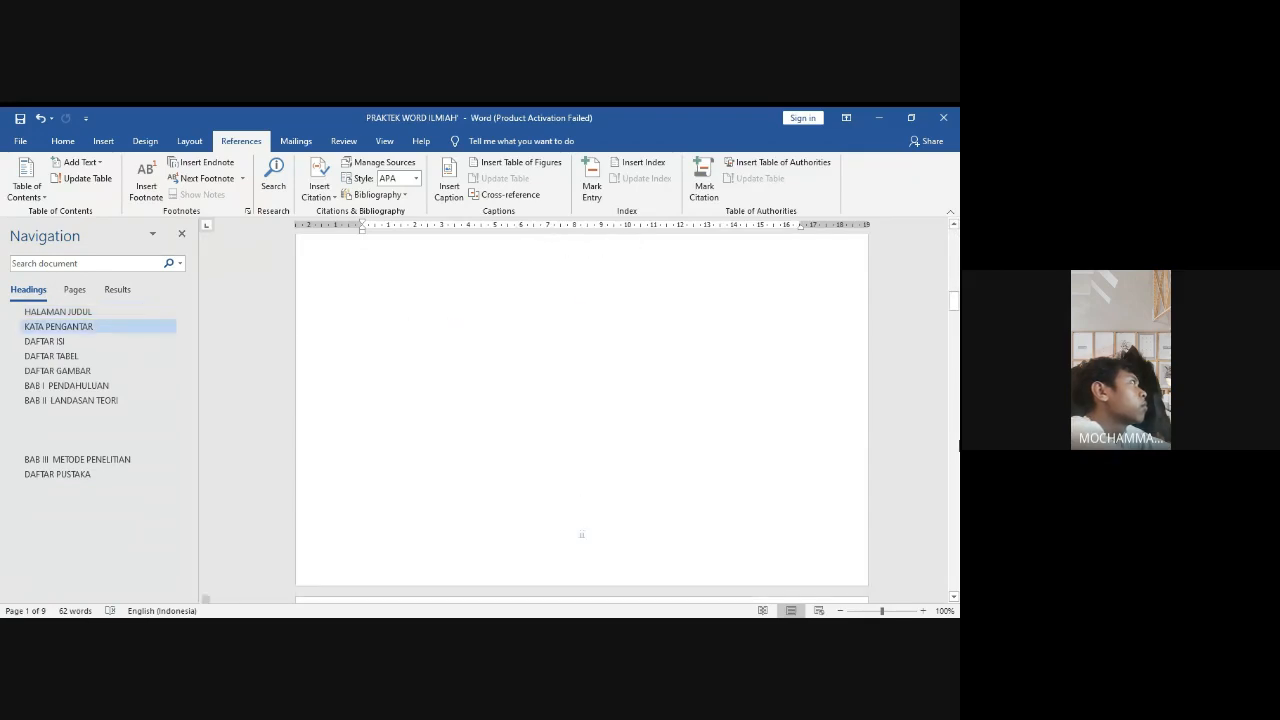
scroll(582, 420, down, 20)
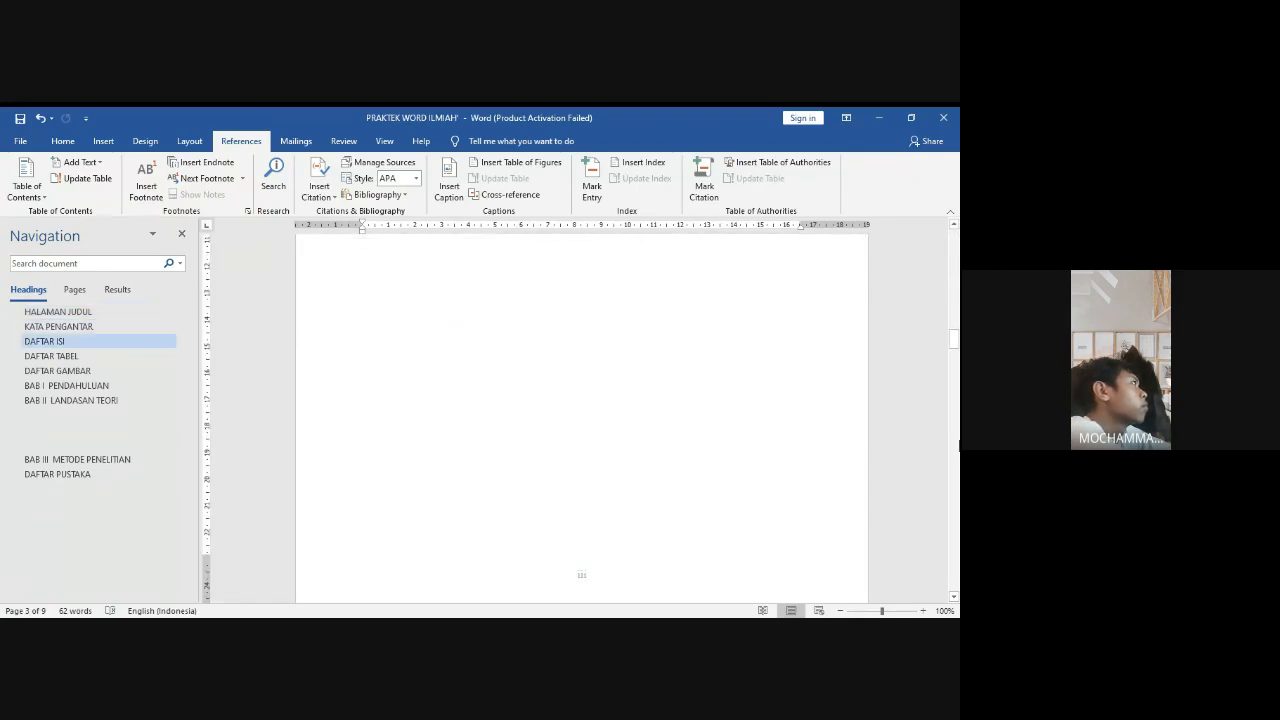
scroll(460, 469, down, 3)
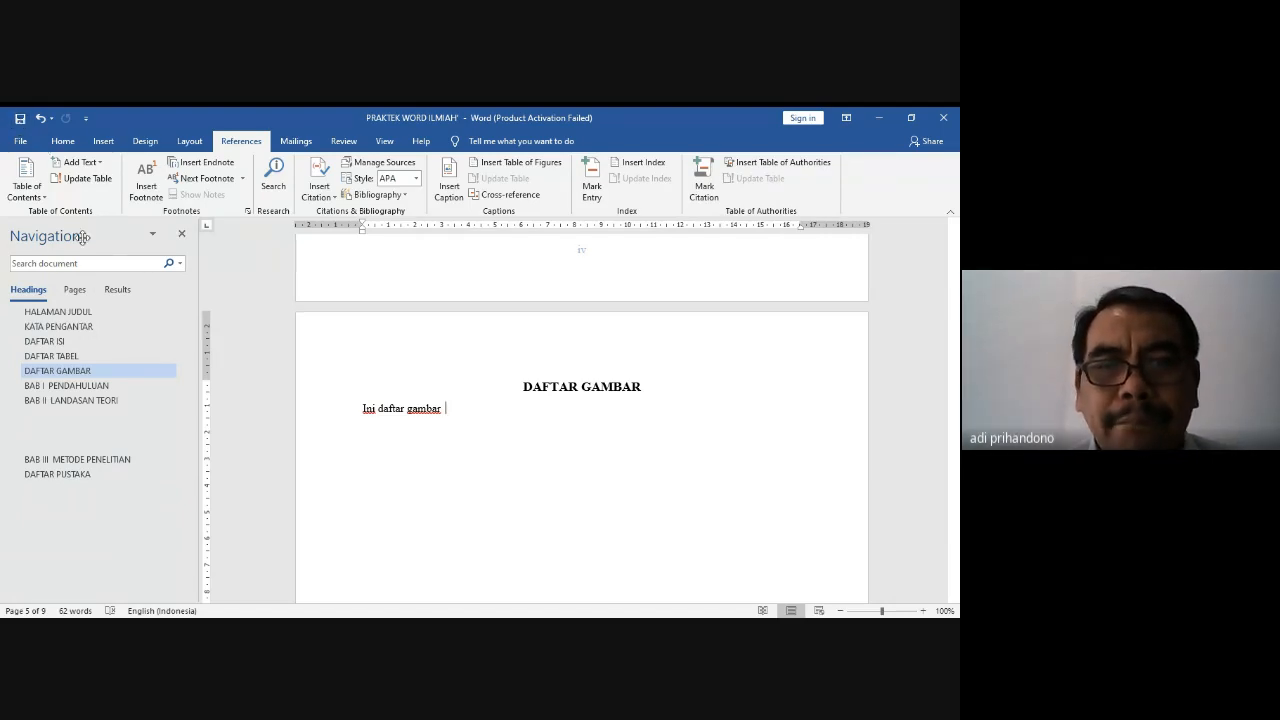
scroll(570, 410, up, 4)
scroll(570, 410, up, 20)
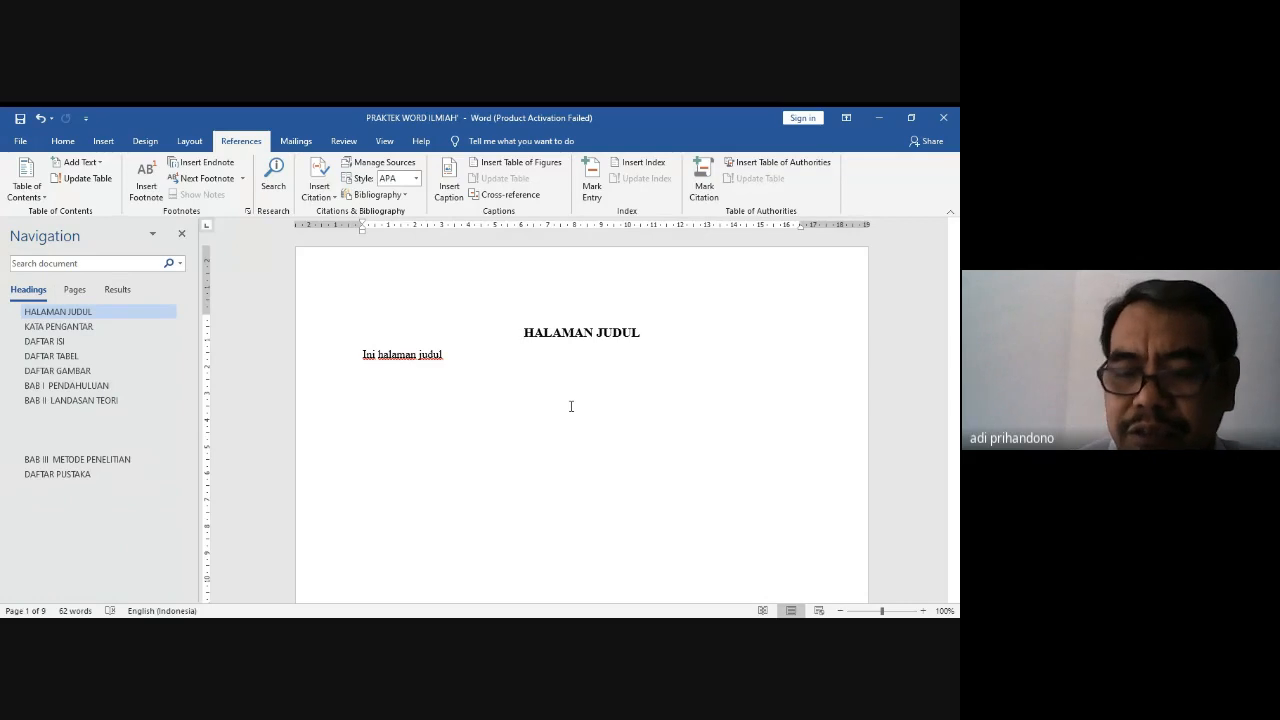
key(Down)
key(Down)
key(Down)
key(Down)
key(Down)
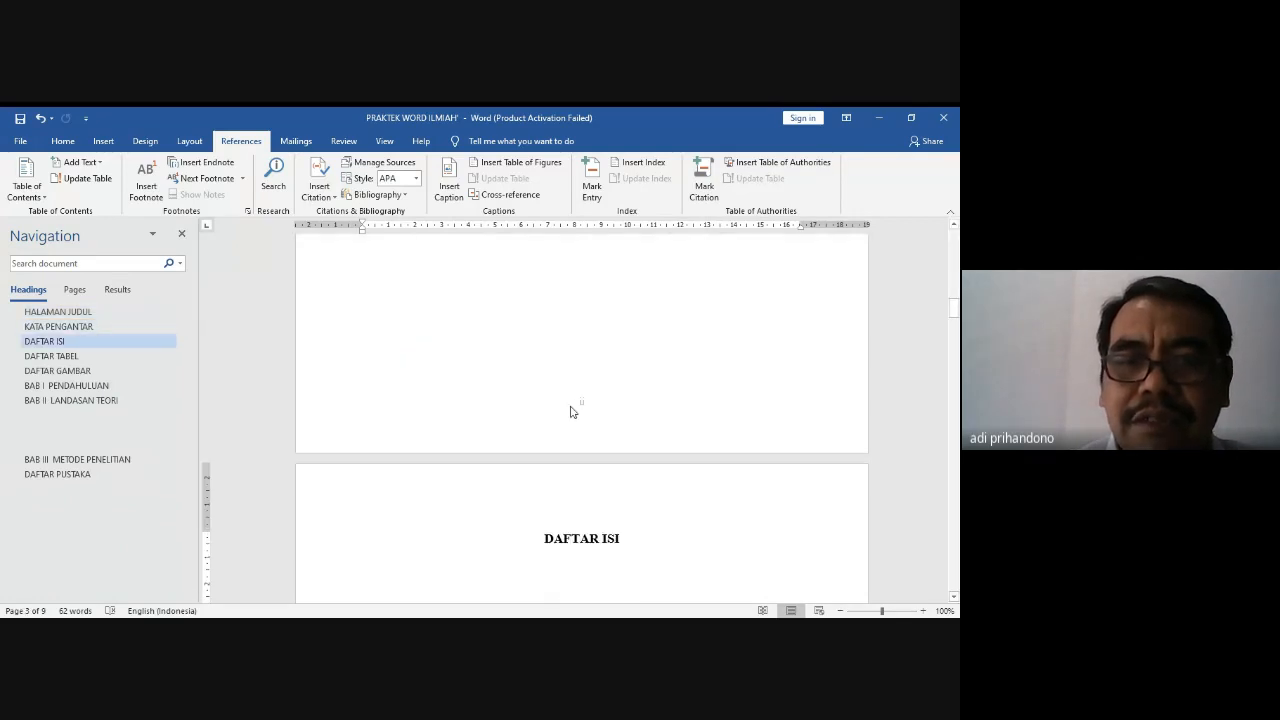
key(Down)
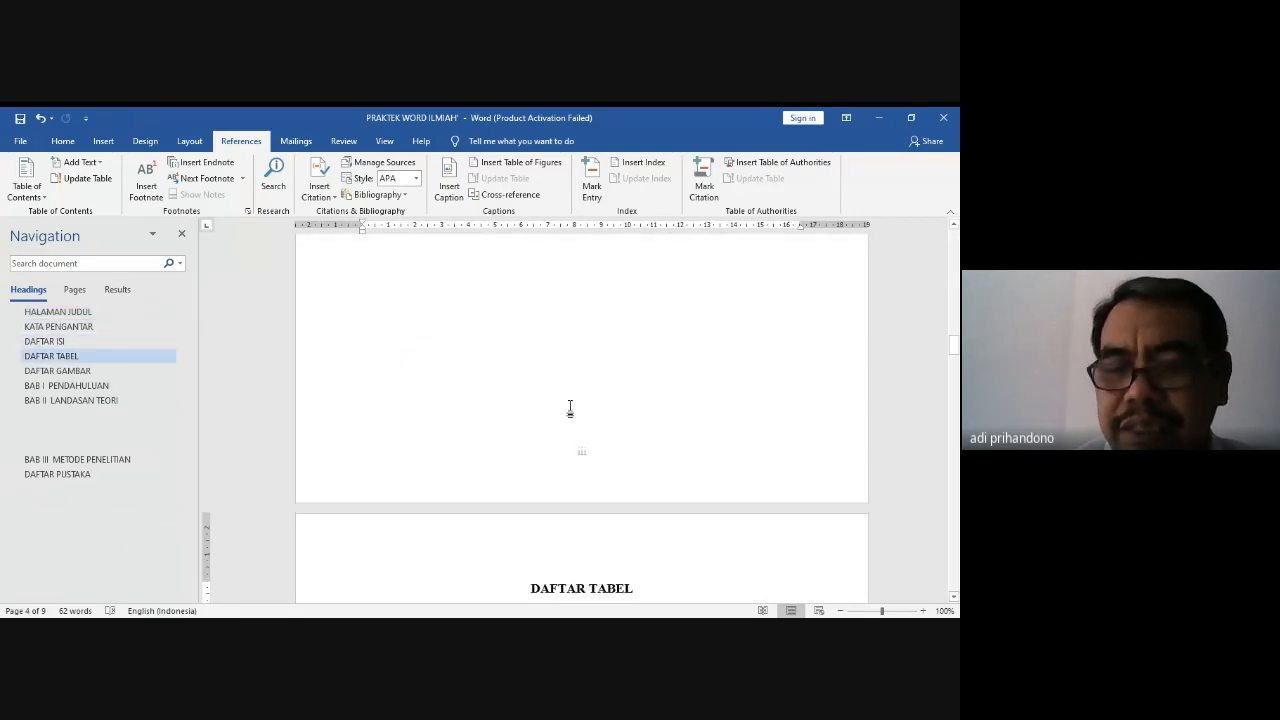
key(Up)
key(Up)
key(Up)
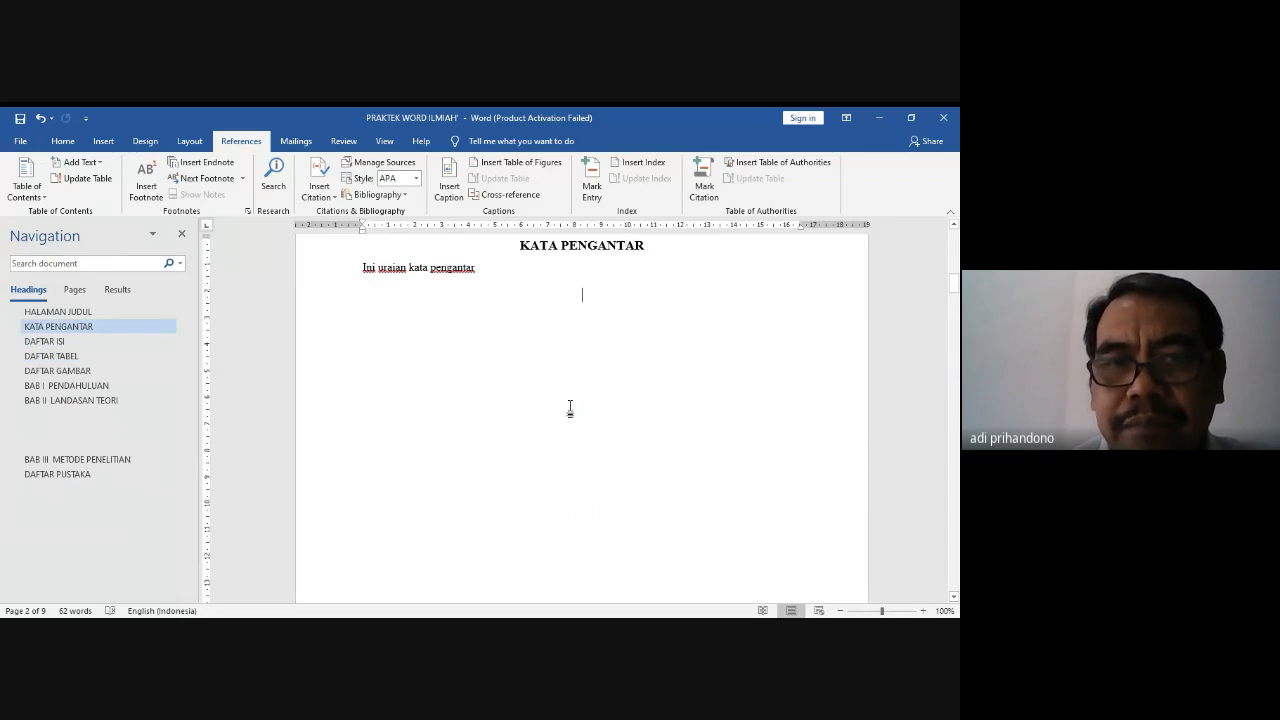
key(Down)
key(Down)
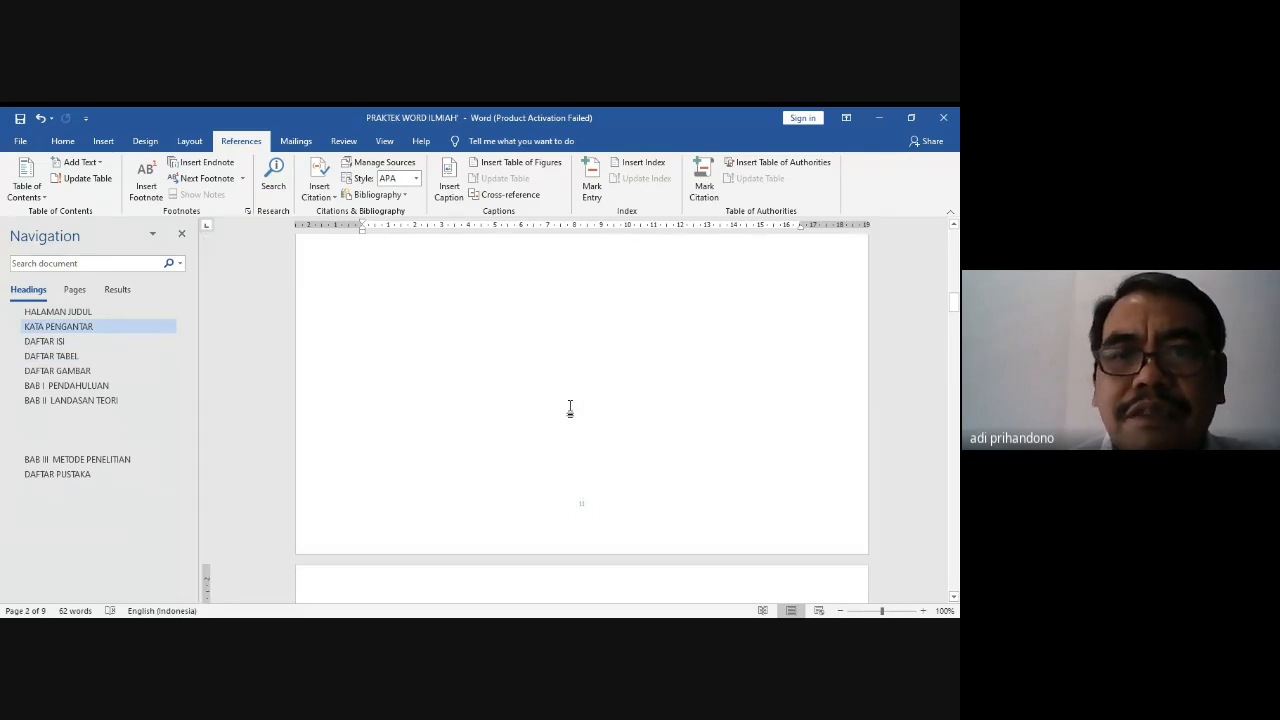
key(Down)
key(Down)
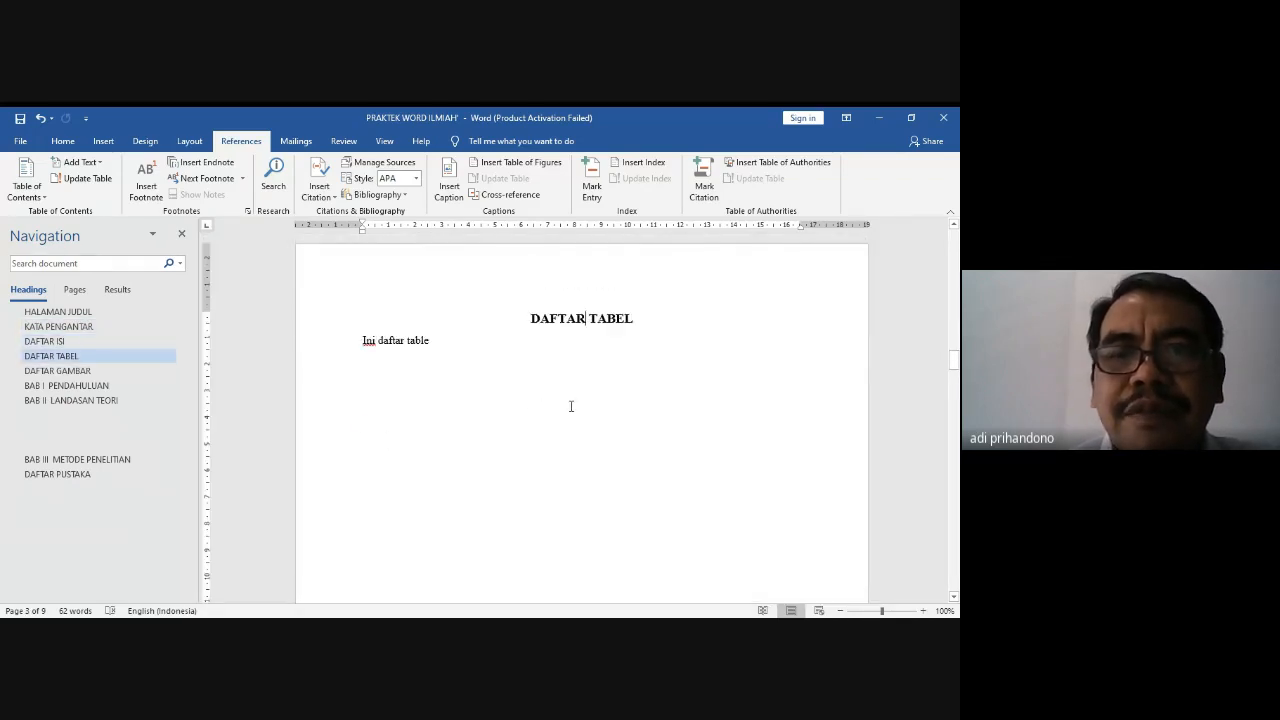
key(Down)
key(Down)
key(Down)
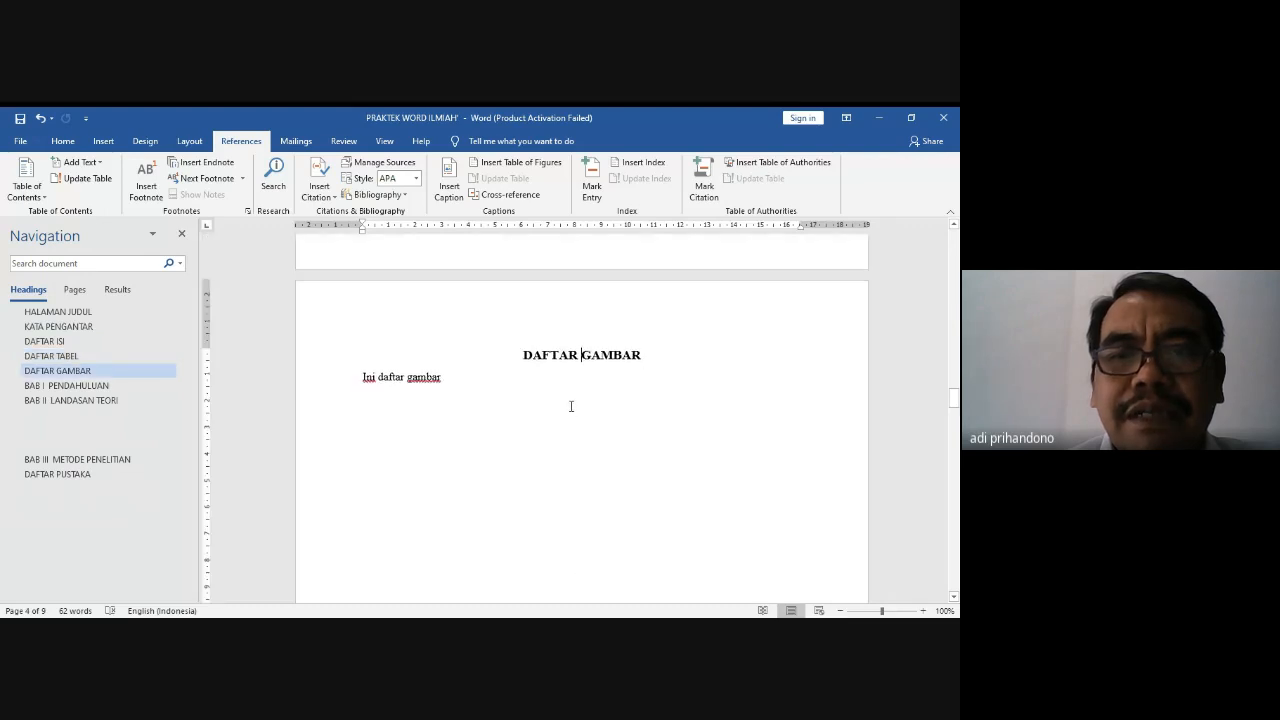
scroll(571, 406, up, 5)
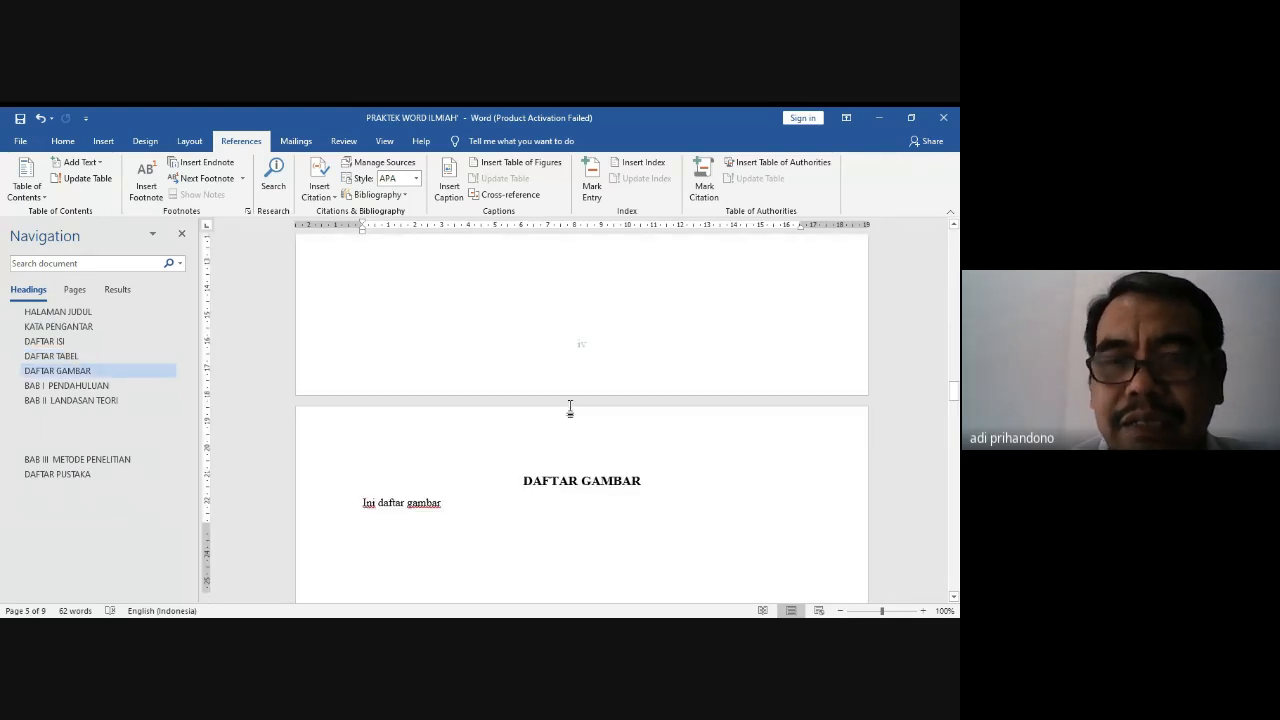
scroll(570, 408, up, 7)
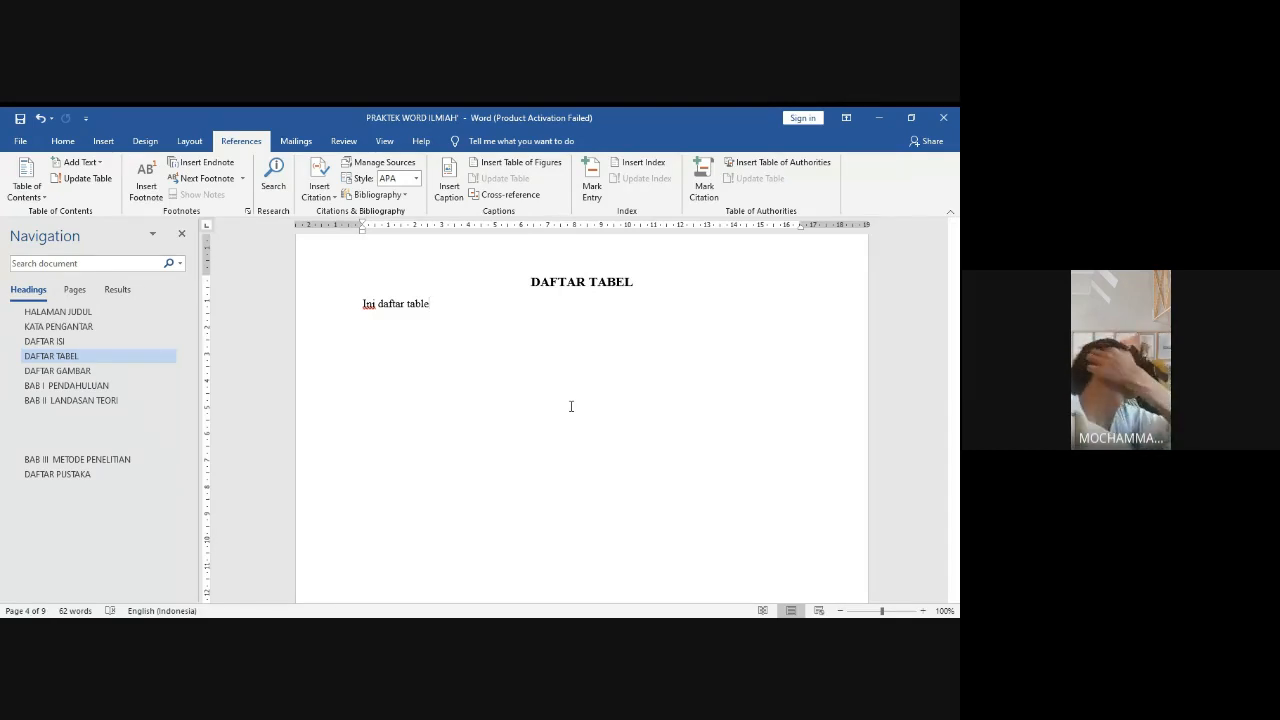
scroll(571, 407, up, 9)
click(570, 407)
scroll(570, 408, down, 15)
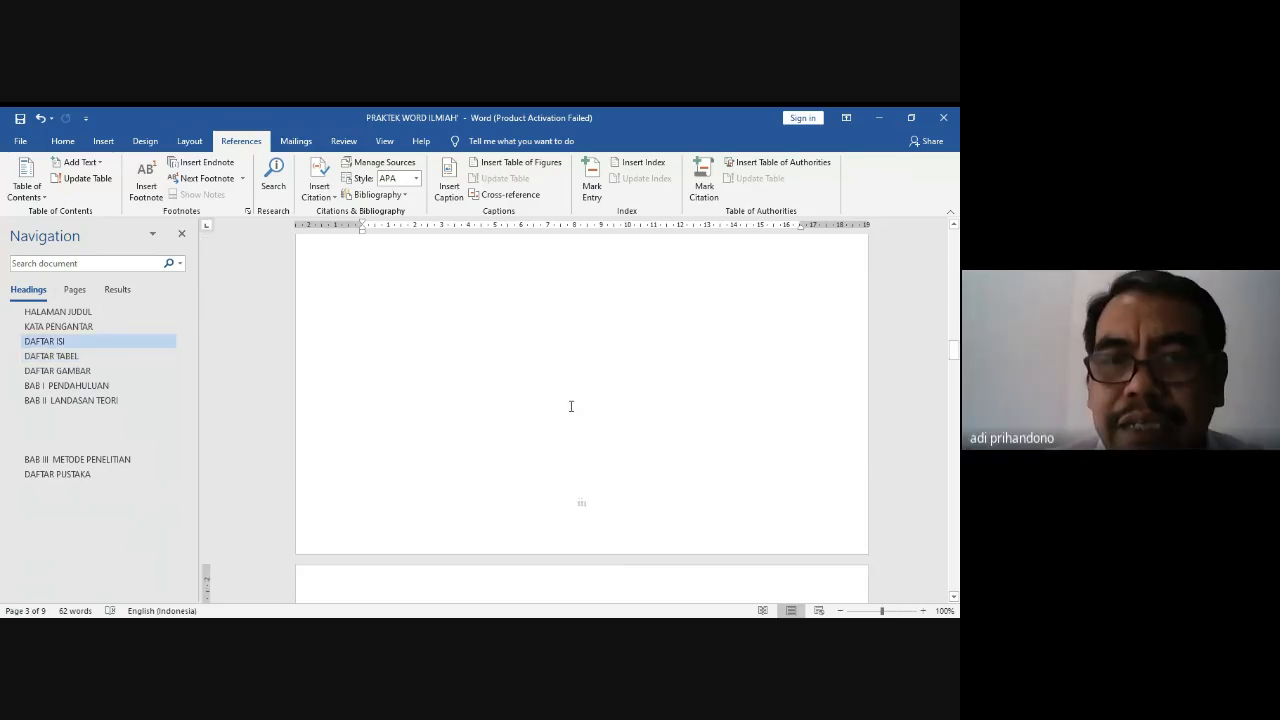
scroll(570, 410, down, 3)
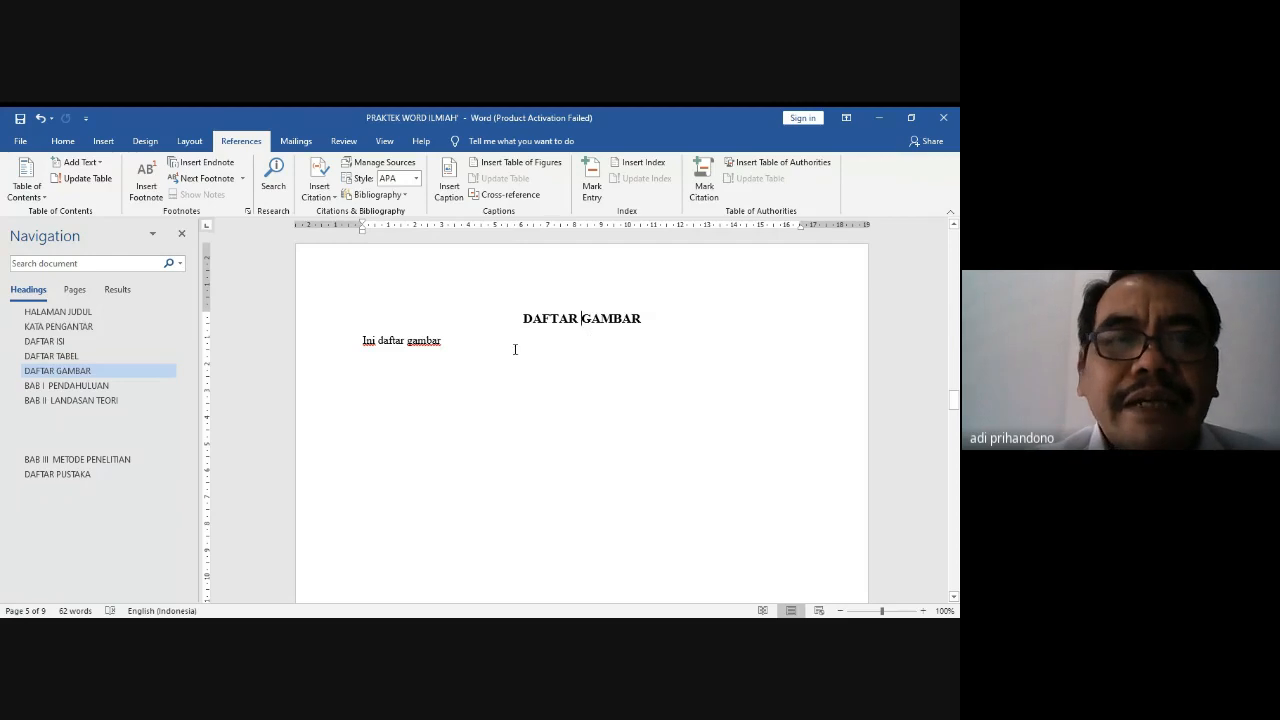
Step: Delete the placeholder text "Ini daftar gambar" under the DAFTAR GAMBAR heading, leaving an empty line for the list
click(448, 342)
key(BackSpace)
key(BackSpace)
key(BackSpace)
key(BackSpace)
key(BackSpace)
key(BackSpace)
key(BackSpace)
key(BackSpace)
key(BackSpace)
key(BackSpace)
key(BackSpace)
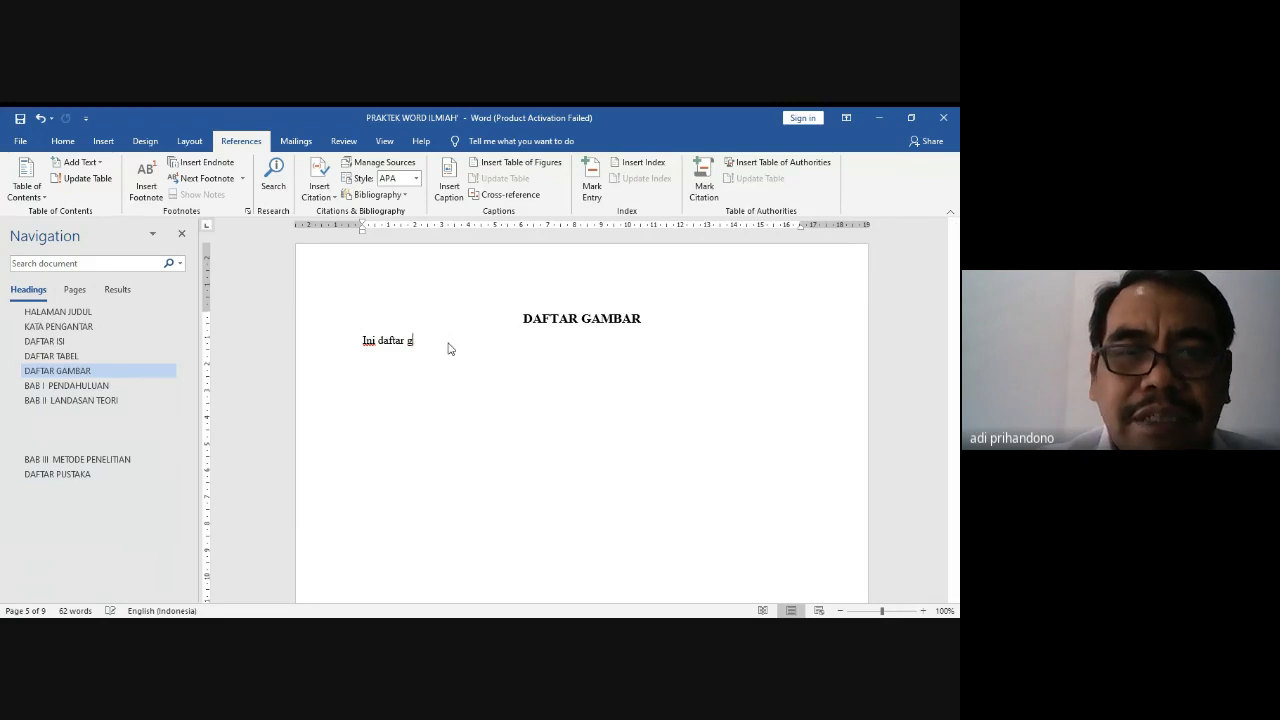
key(BackSpace)
key(BackSpace)
key(BackSpace)
key(BackSpace)
key(BackSpace)
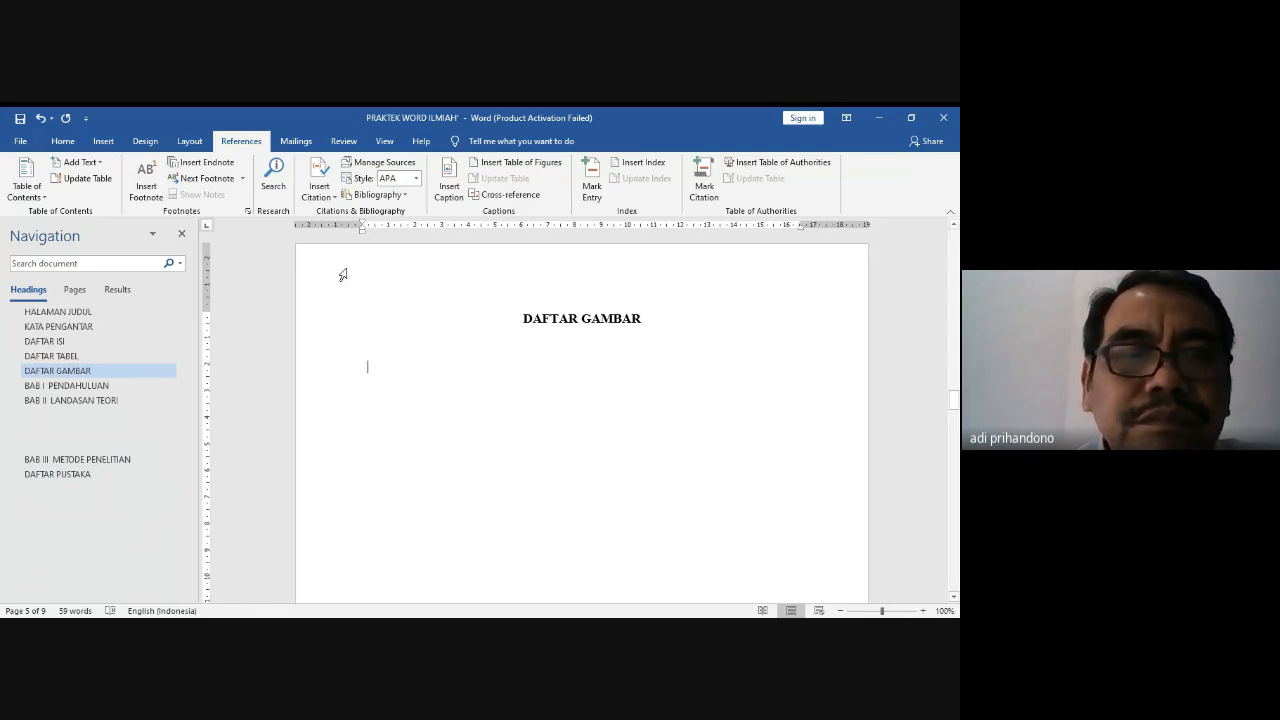
Step: Try inserting a table of figures with the Gambar caption label under DAFTAR GAMBAR, and undo the insertion
click(42, 199)
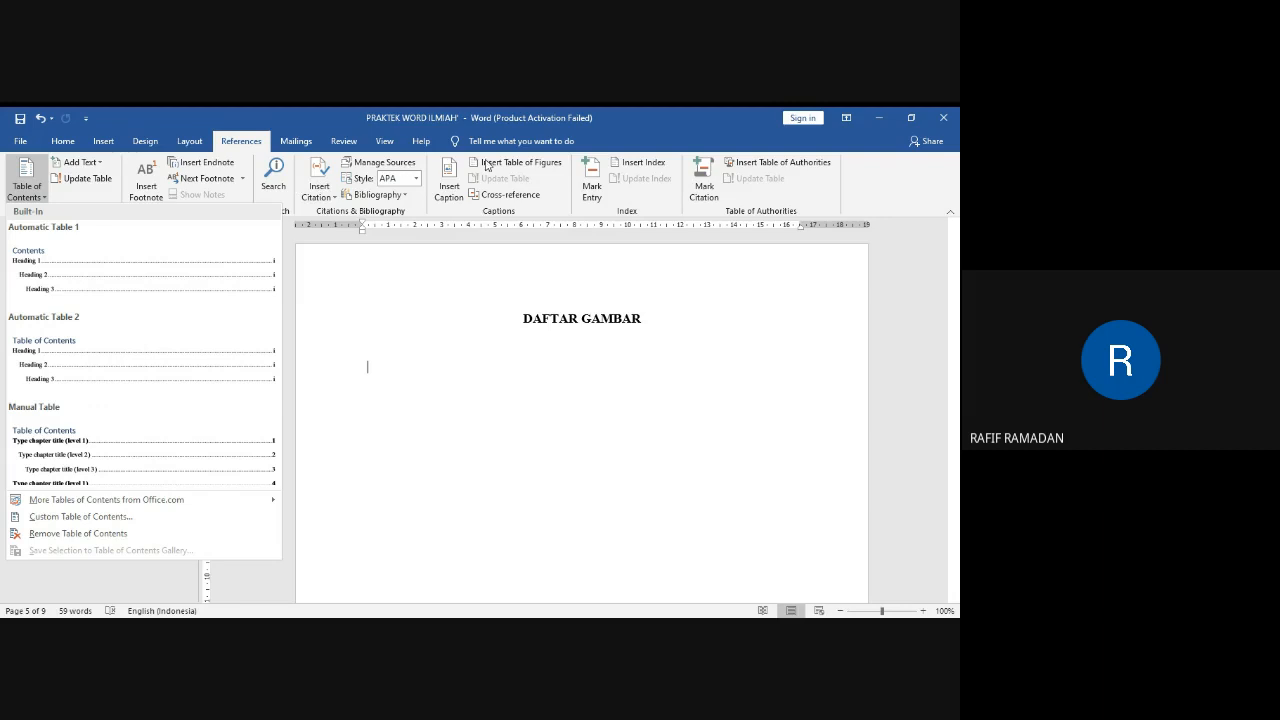
click(506, 165)
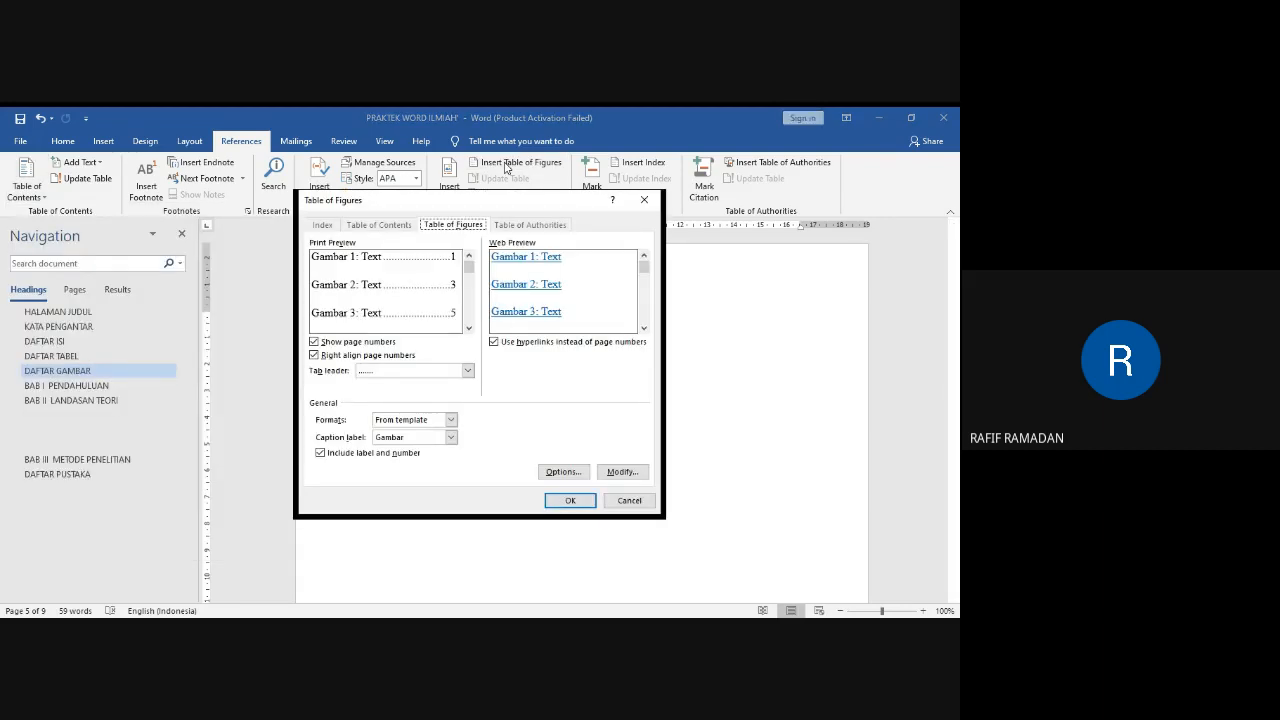
click(570, 500)
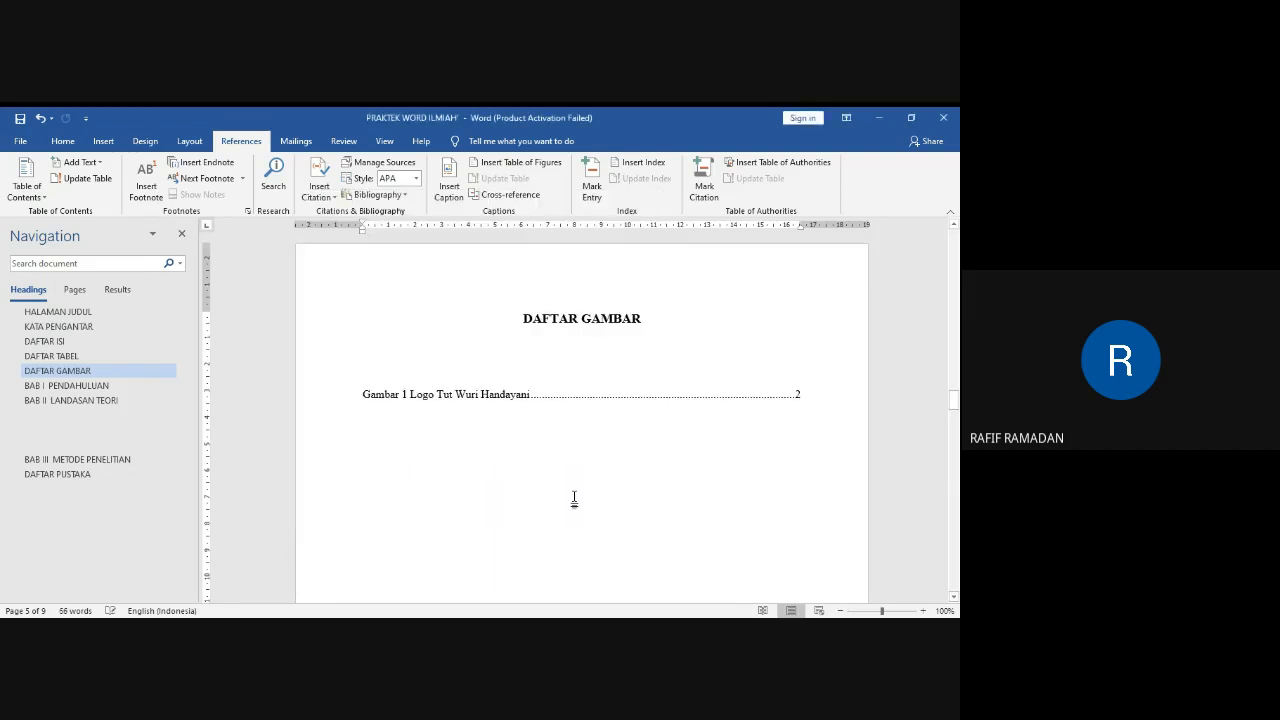
click(40, 118)
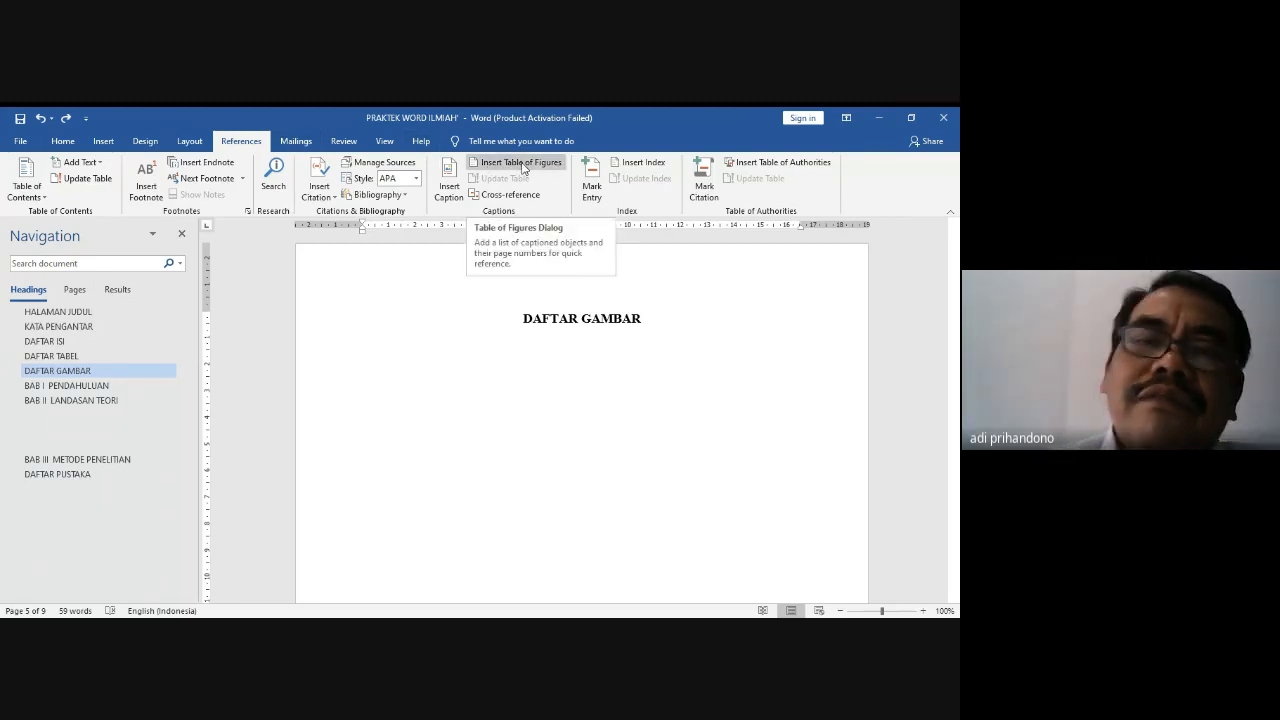
Step: Insert a table of figures under the DAFTAR GAMBAR heading, using the Gambar caption label and the template format
click(522, 165)
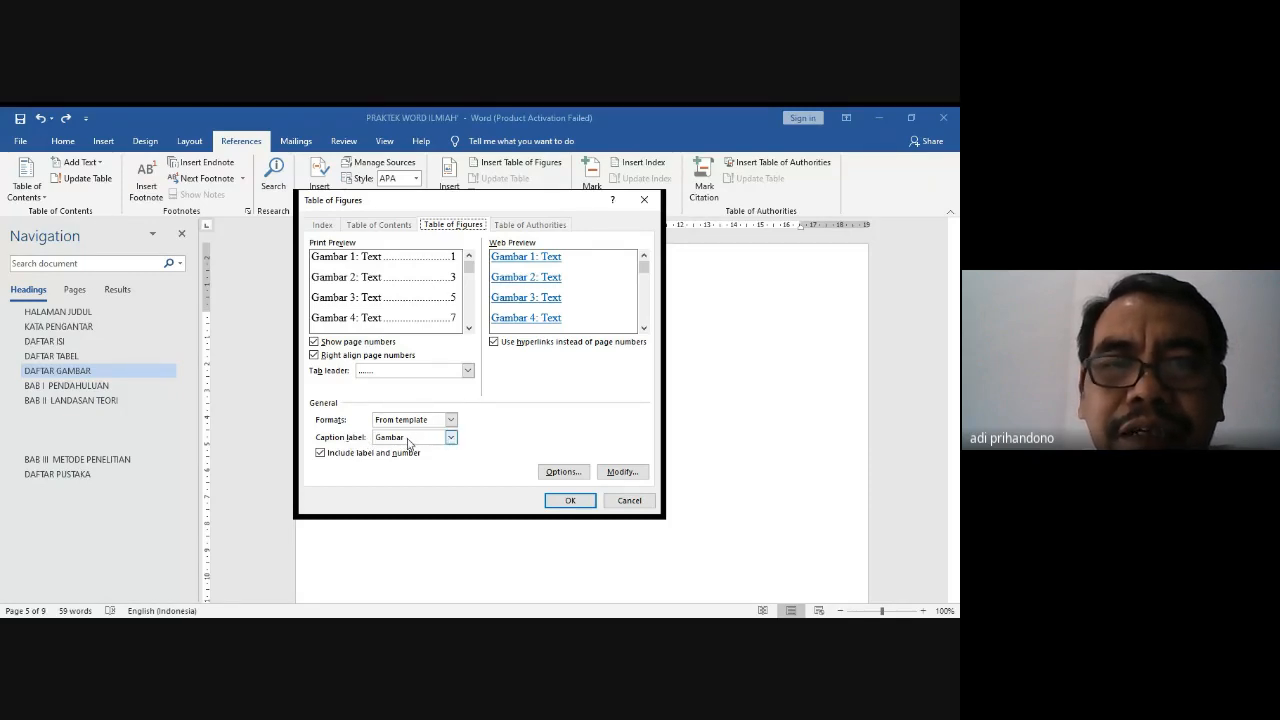
click(568, 501)
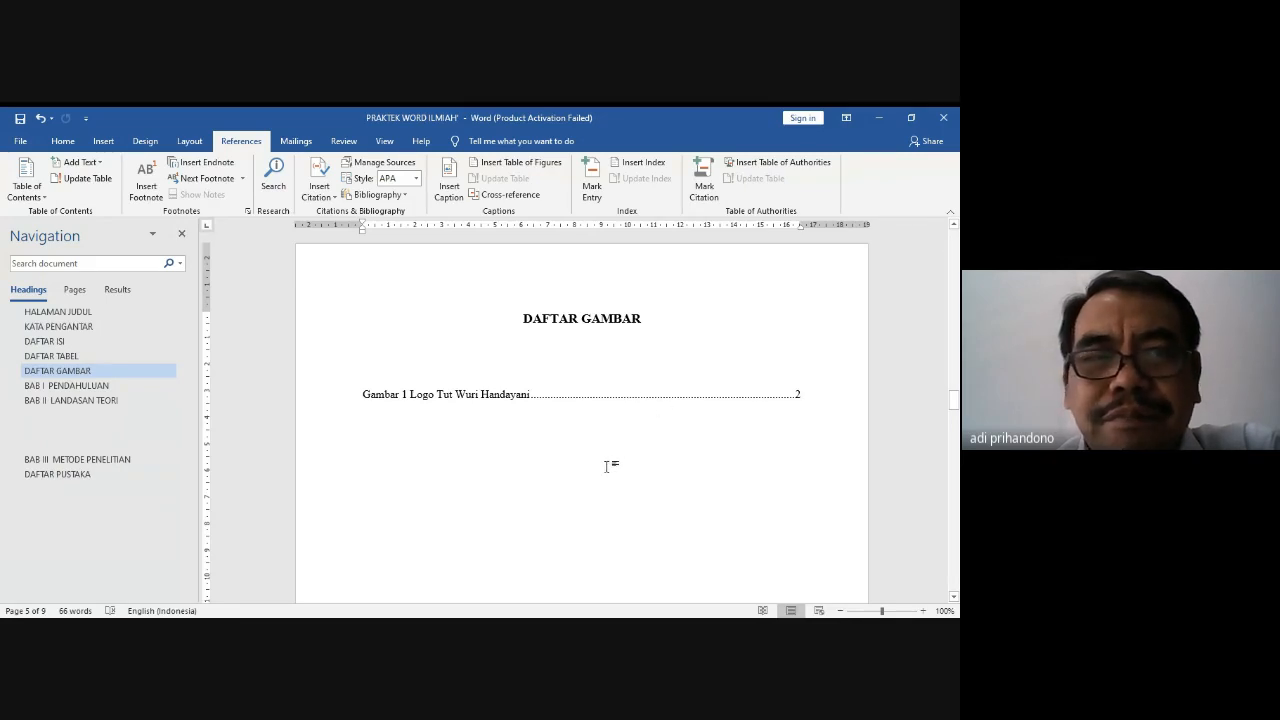
Step: Replace the placeholder text "Ini daftar table" under the DAFTAR TABEL heading with an empty line
scroll(606, 467, up, 15)
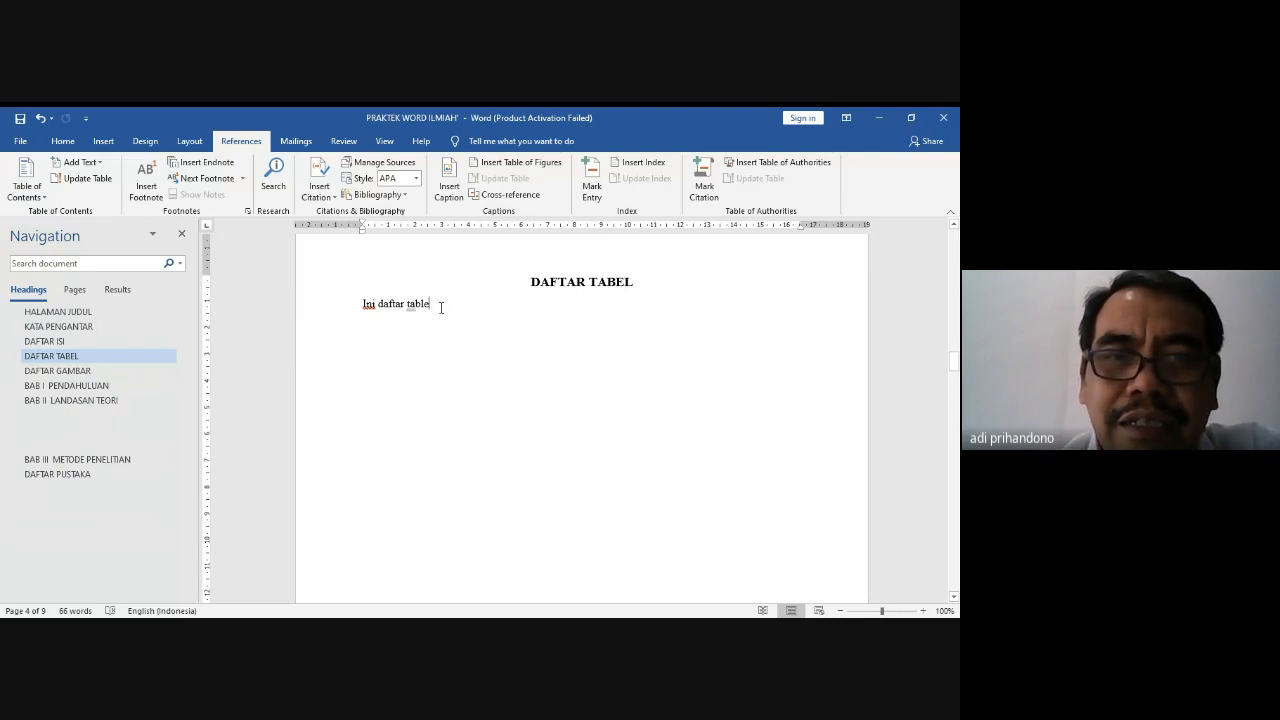
key(BackSpace)
key(BackSpace)
key(BackSpace)
key(BackSpace)
key(BackSpace)
key(BackSpace)
key(BackSpace)
key(BackSpace)
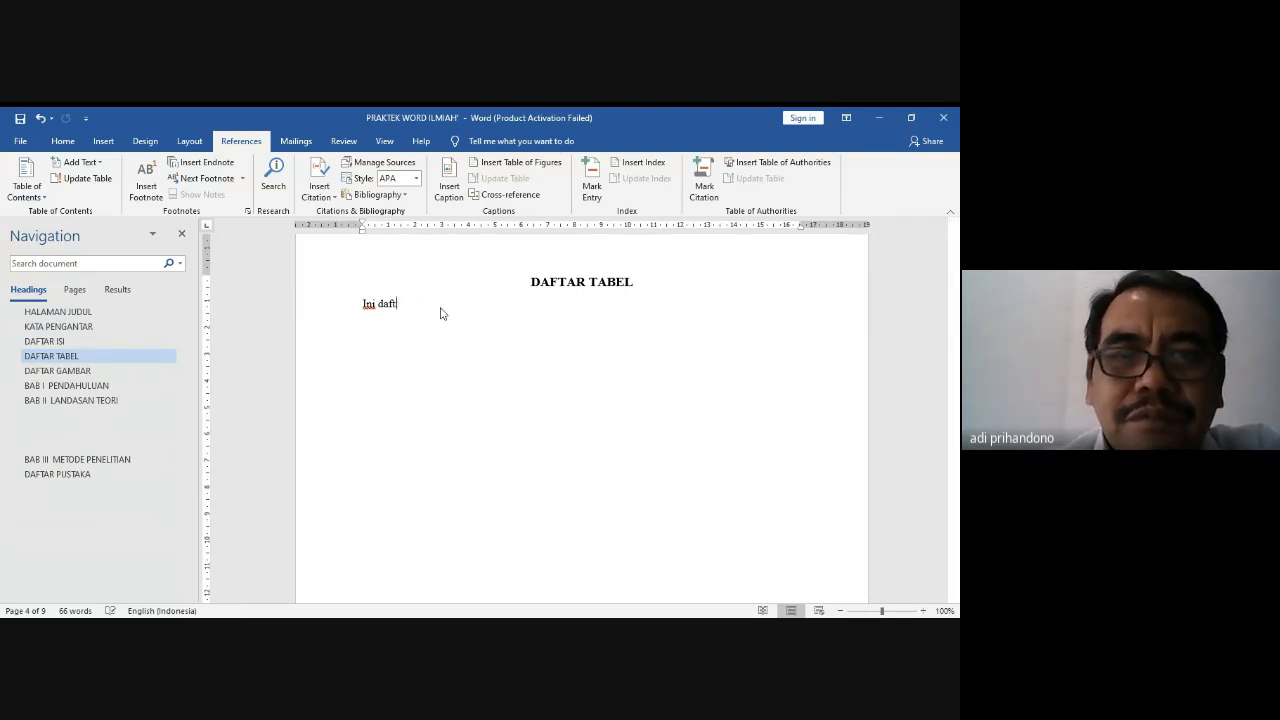
key(BackSpace)
key(BackSpace)
key(BackSpace)
key(BackSpace)
key(BackSpace)
key(BackSpace)
key(BackSpace)
key(BackSpace)
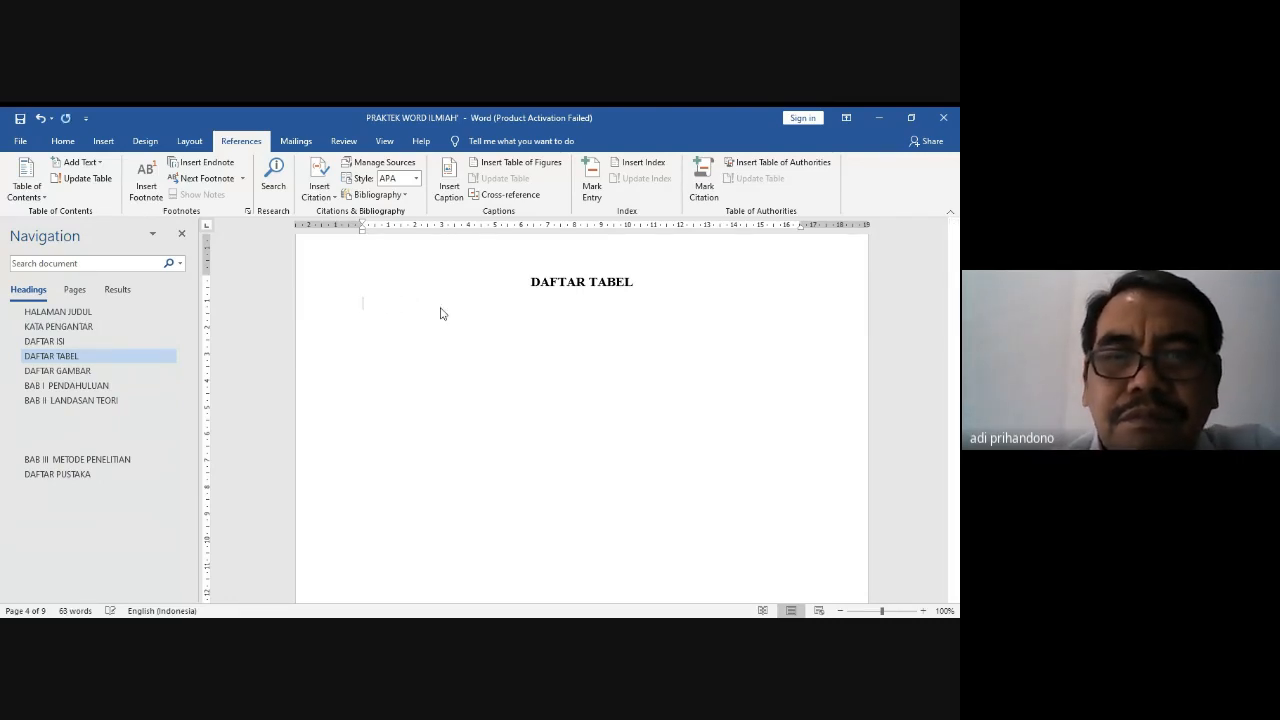
key(Return)
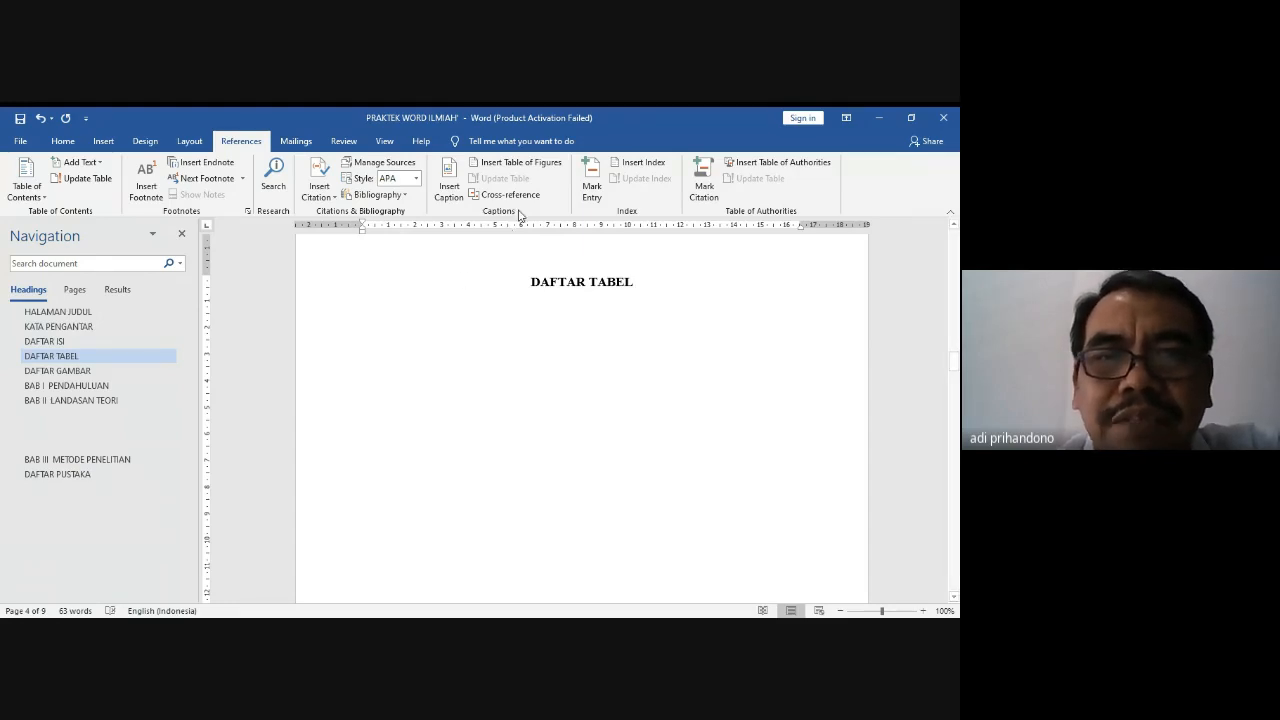
Step: Insert a table of figures under the DAFTAR TABEL heading with the caption label set to Tabel
click(536, 167)
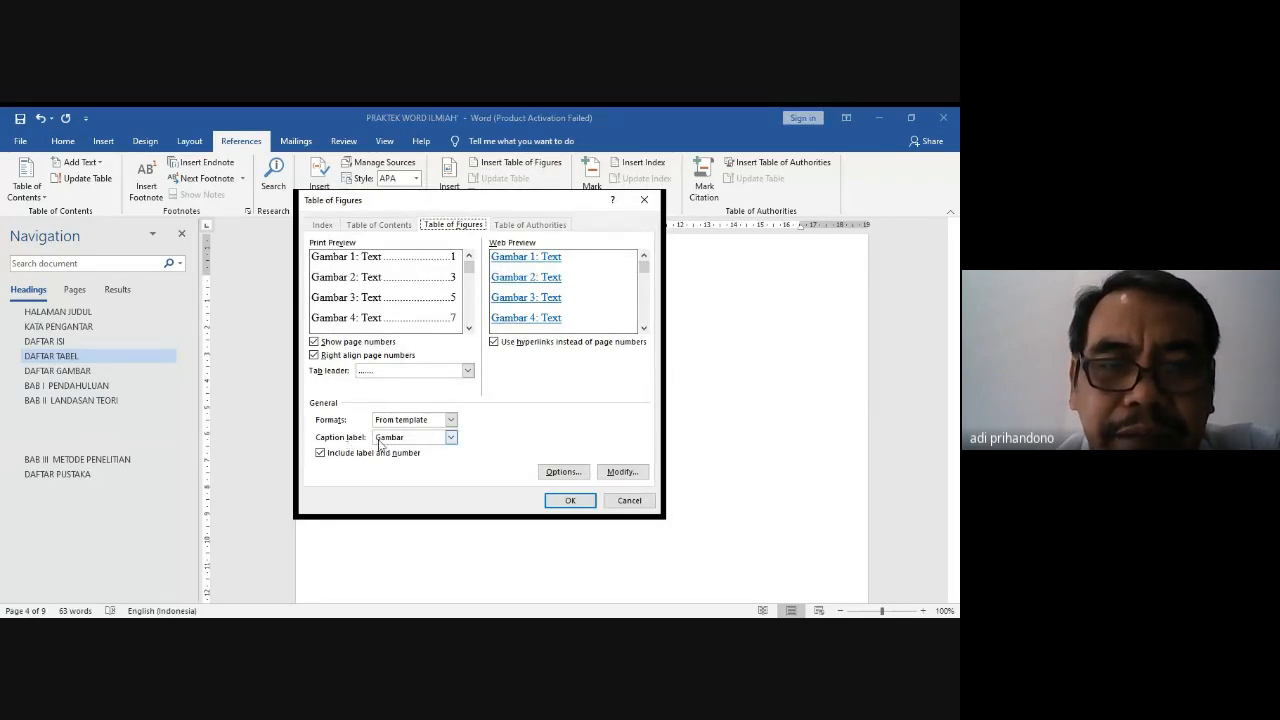
click(453, 440)
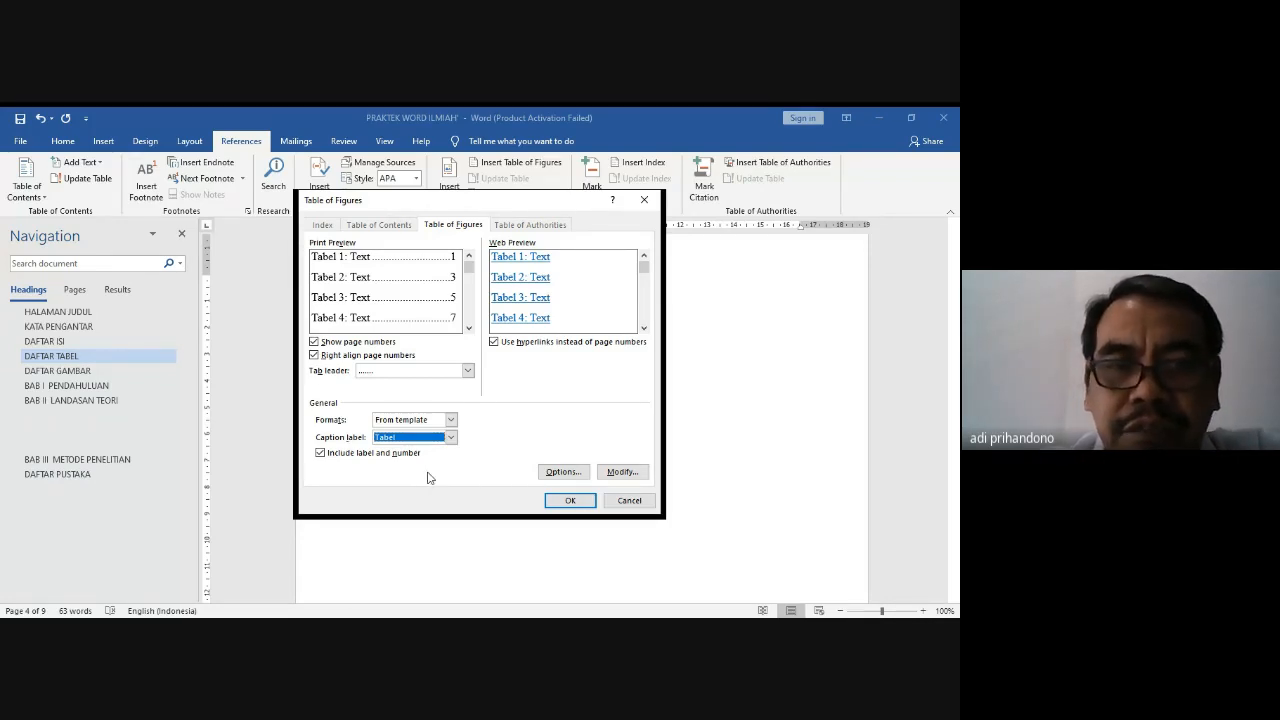
click(569, 500)
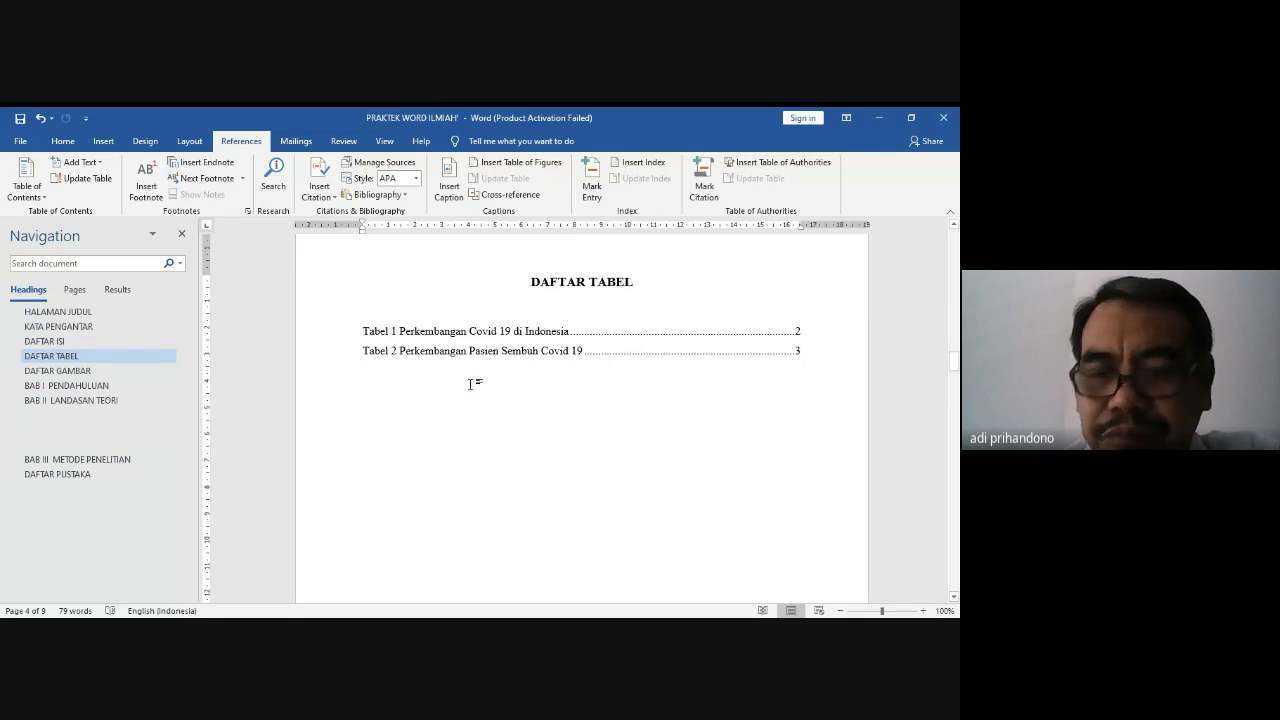
Step: Add an empty line below the DAFTAR ISI heading and show the text styles
scroll(470, 384, up, 15)
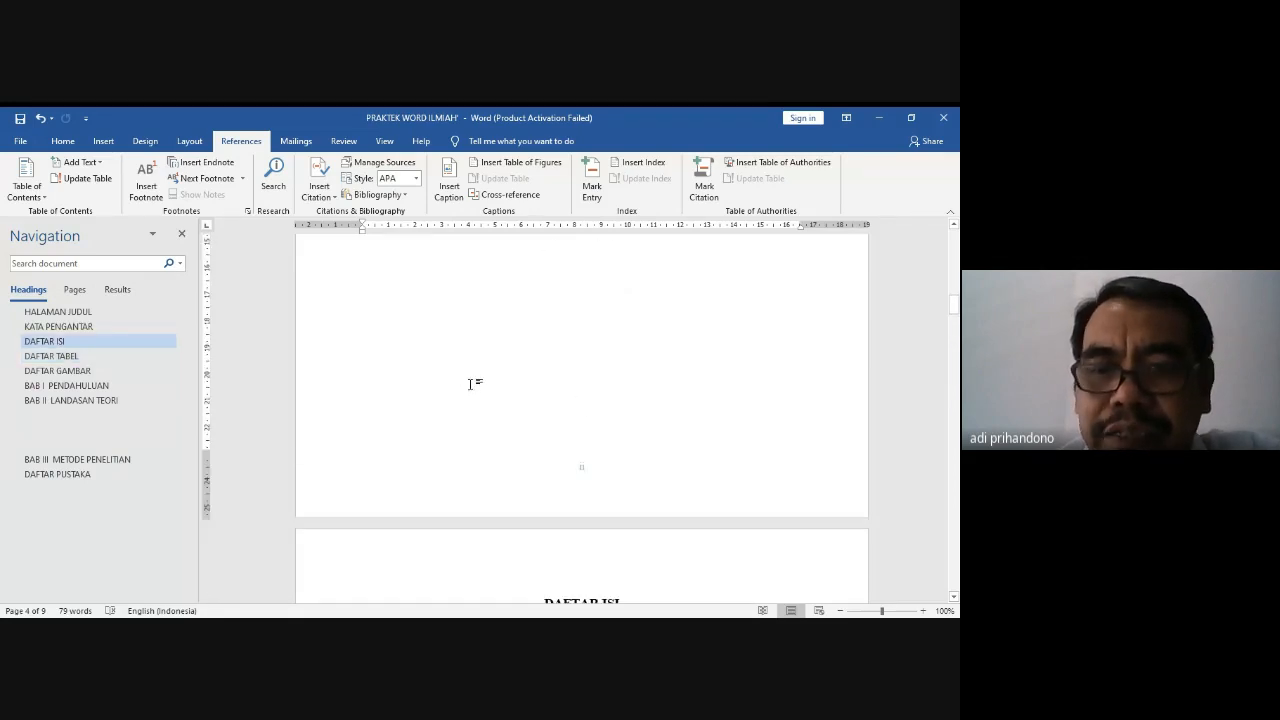
scroll(470, 384, down, 5)
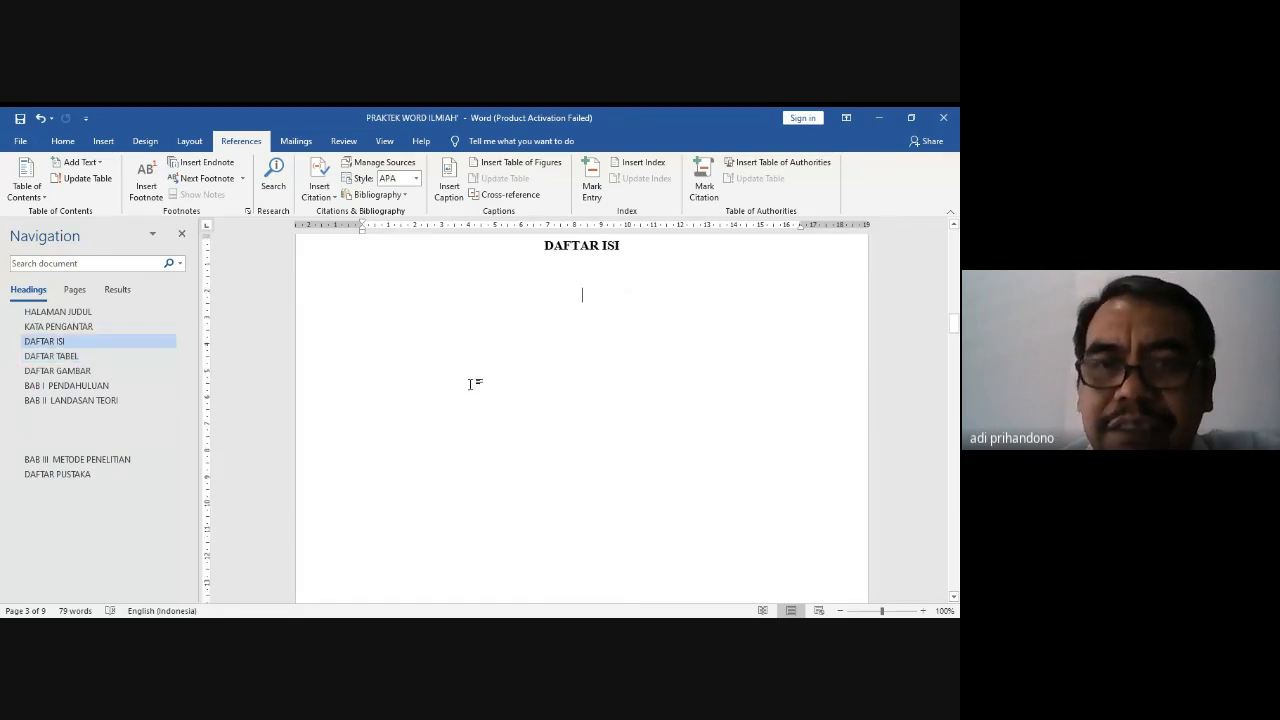
key(Return)
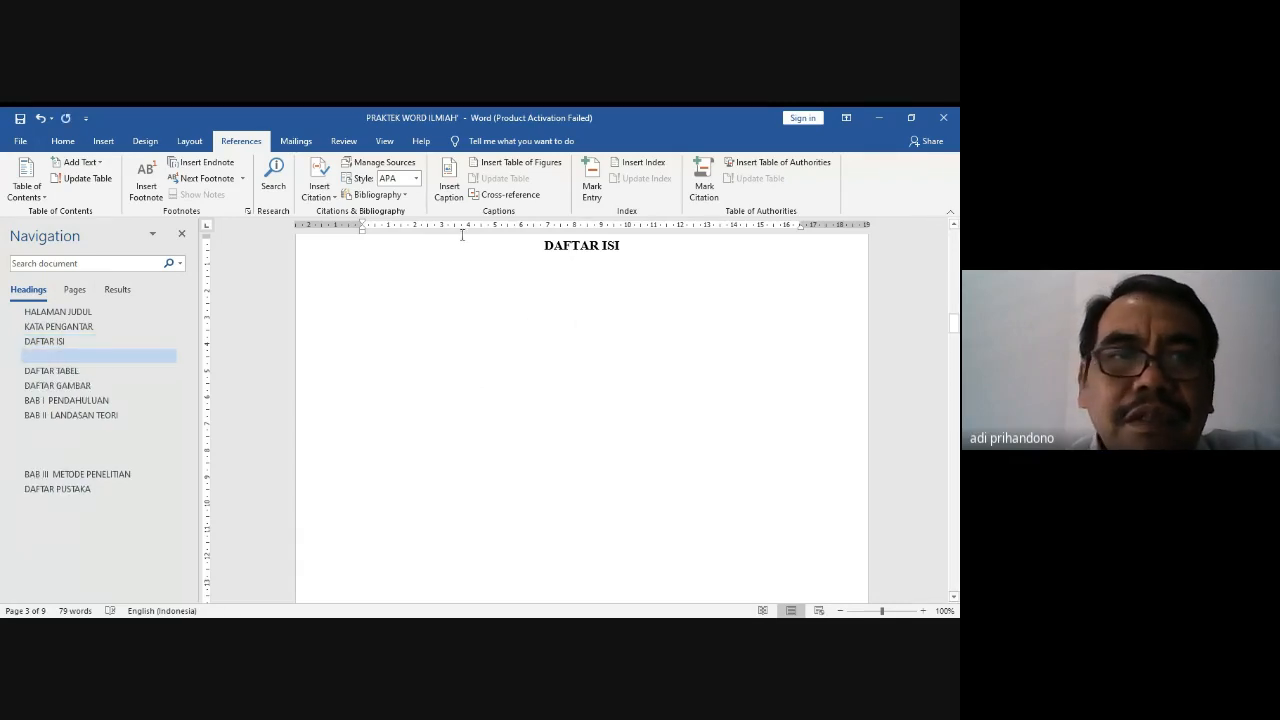
click(62, 140)
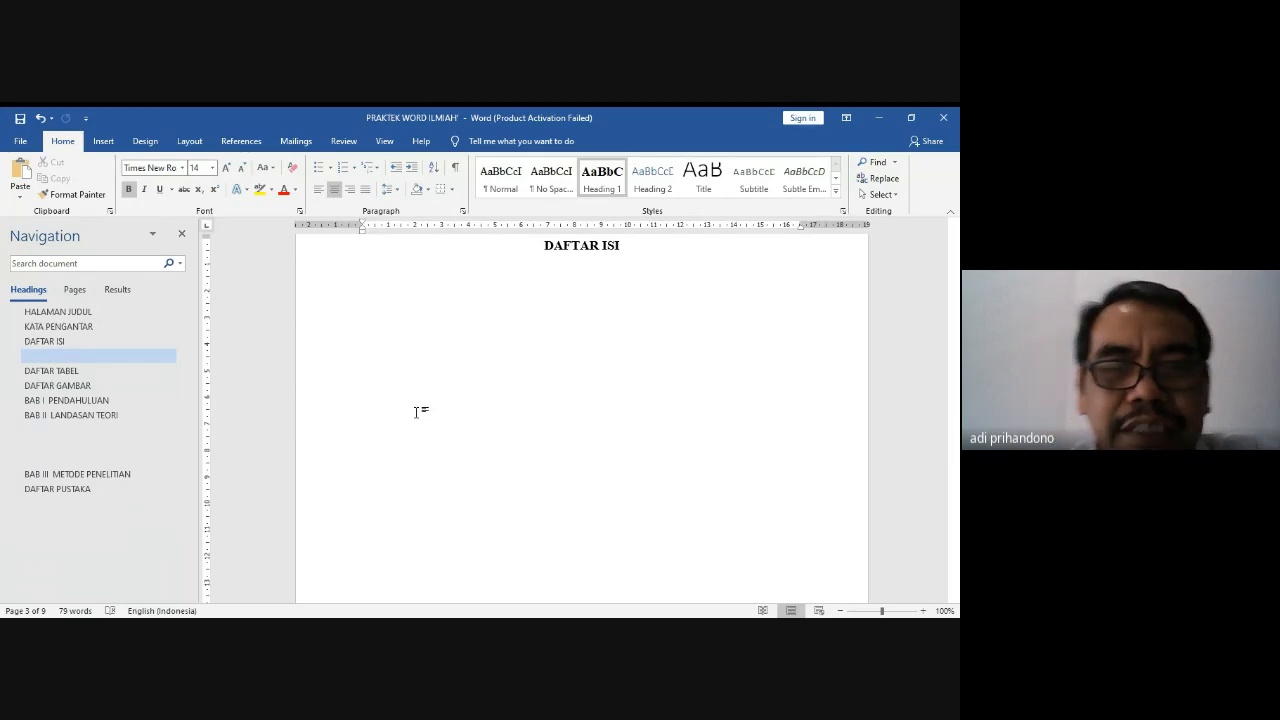
Step: Review the caption options for the Tabel 1 caption in BAB II using the Tabel label, without inserting a caption
key(Page_Down)
key(Page_Down)
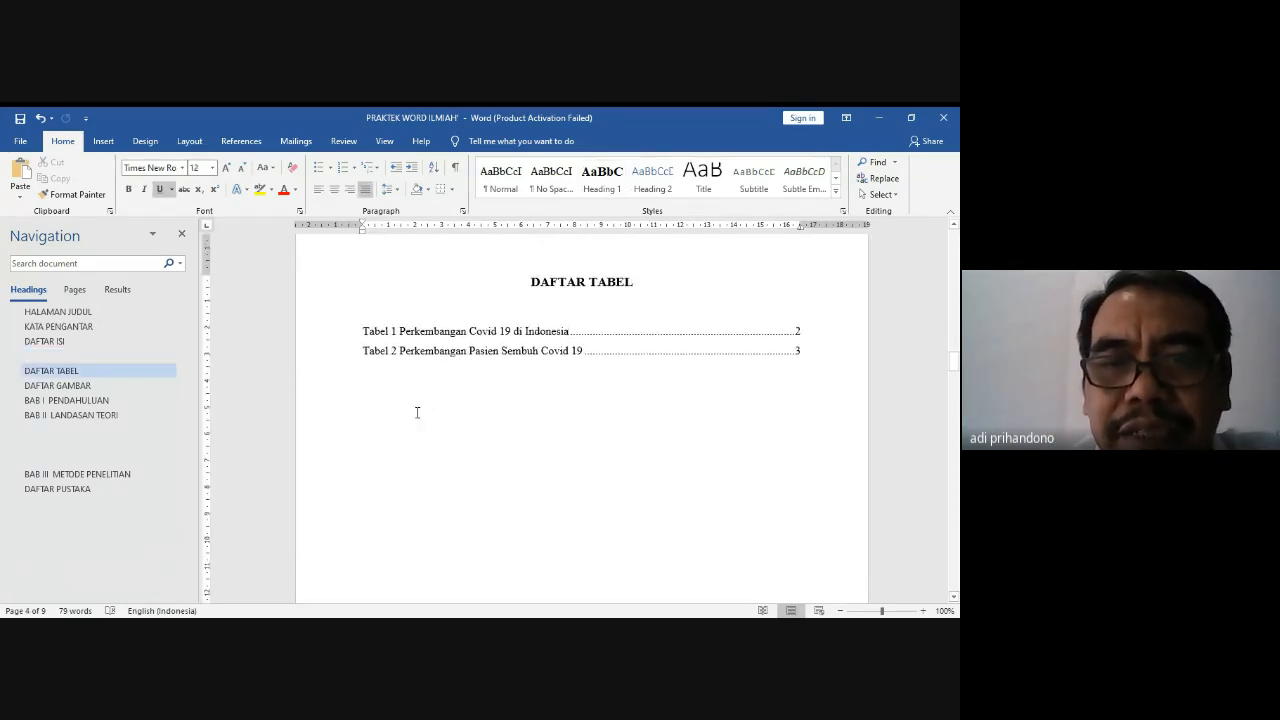
key(Page_Down)
key(Page_Down)
key(Page_Down)
key(Page_Down)
key(Page_Down)
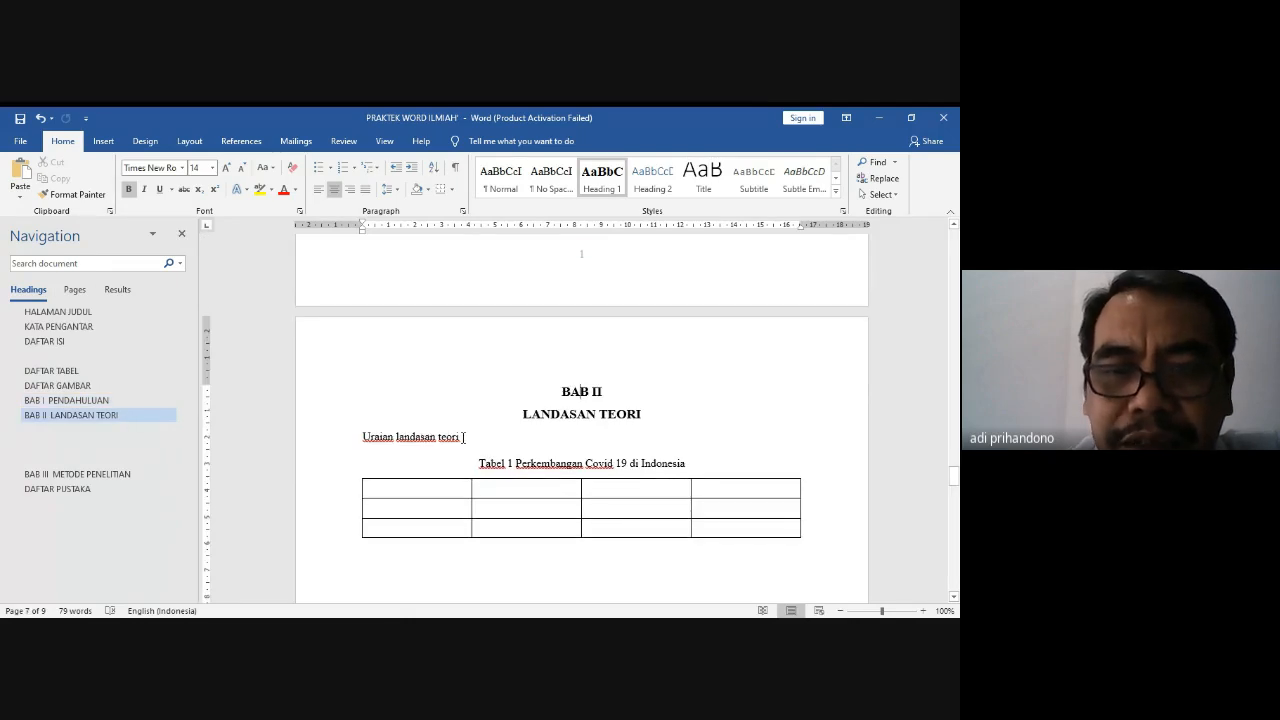
click(489, 466)
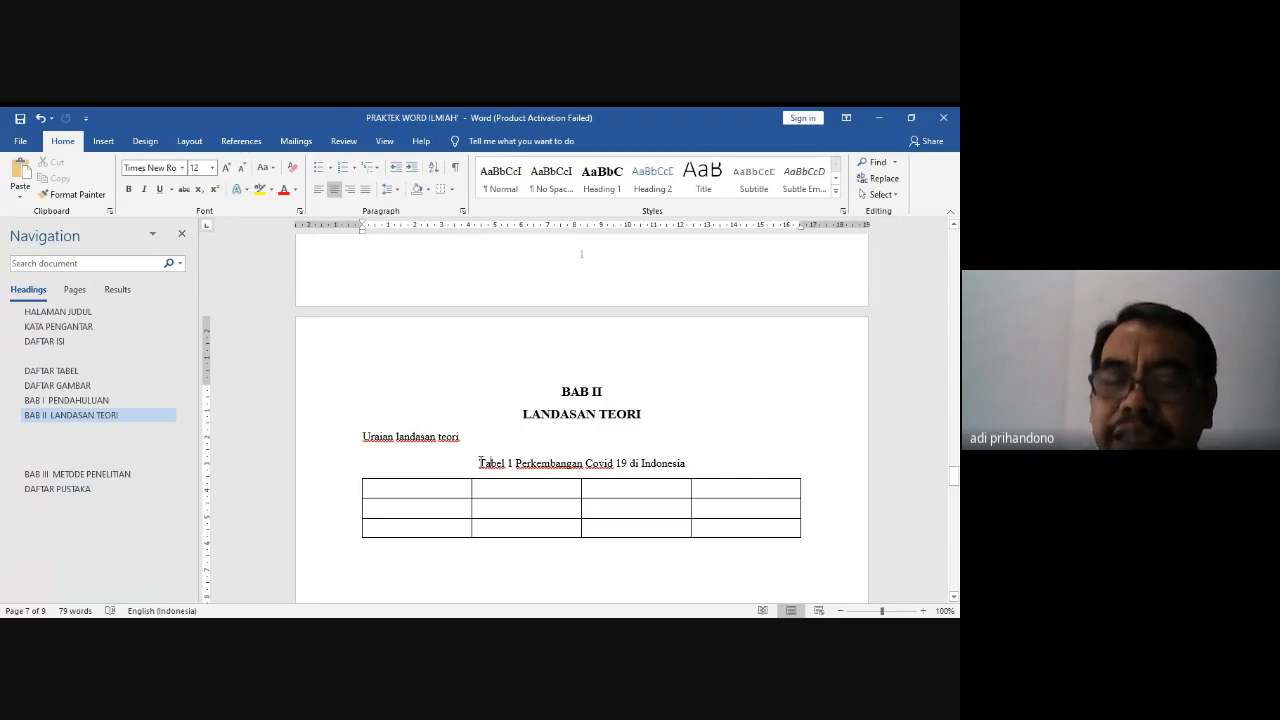
click(250, 146)
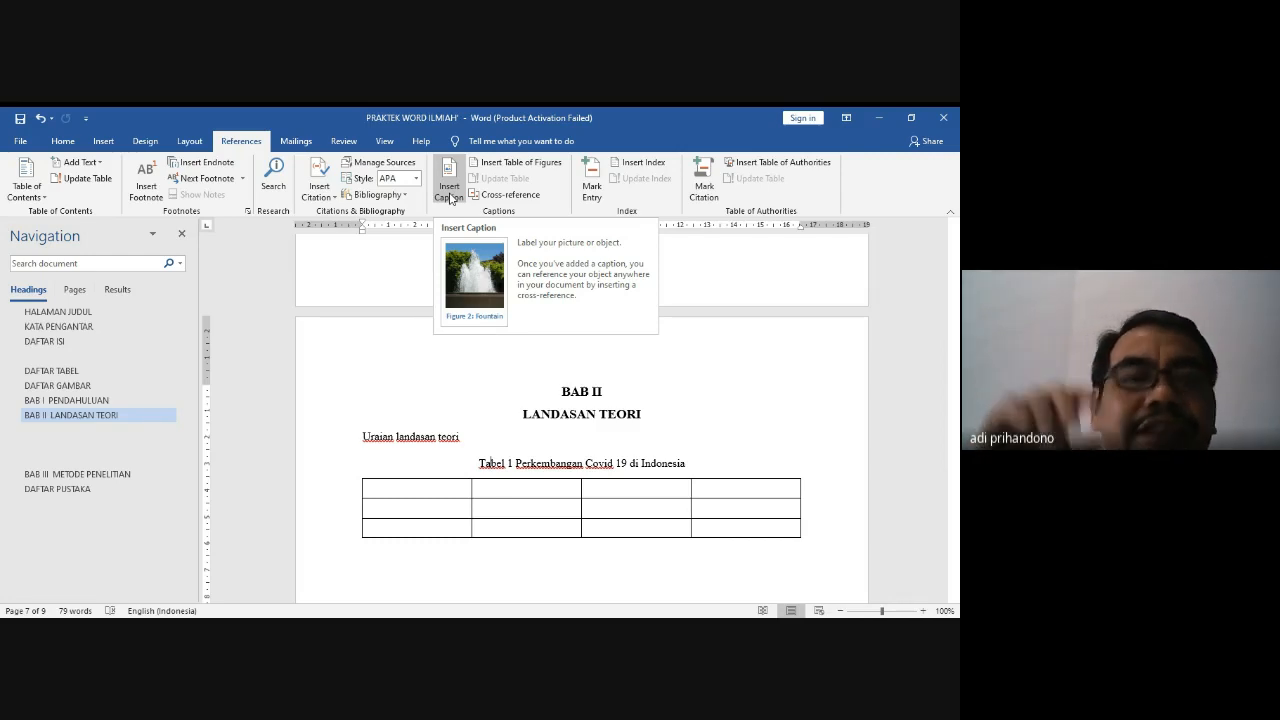
click(450, 190)
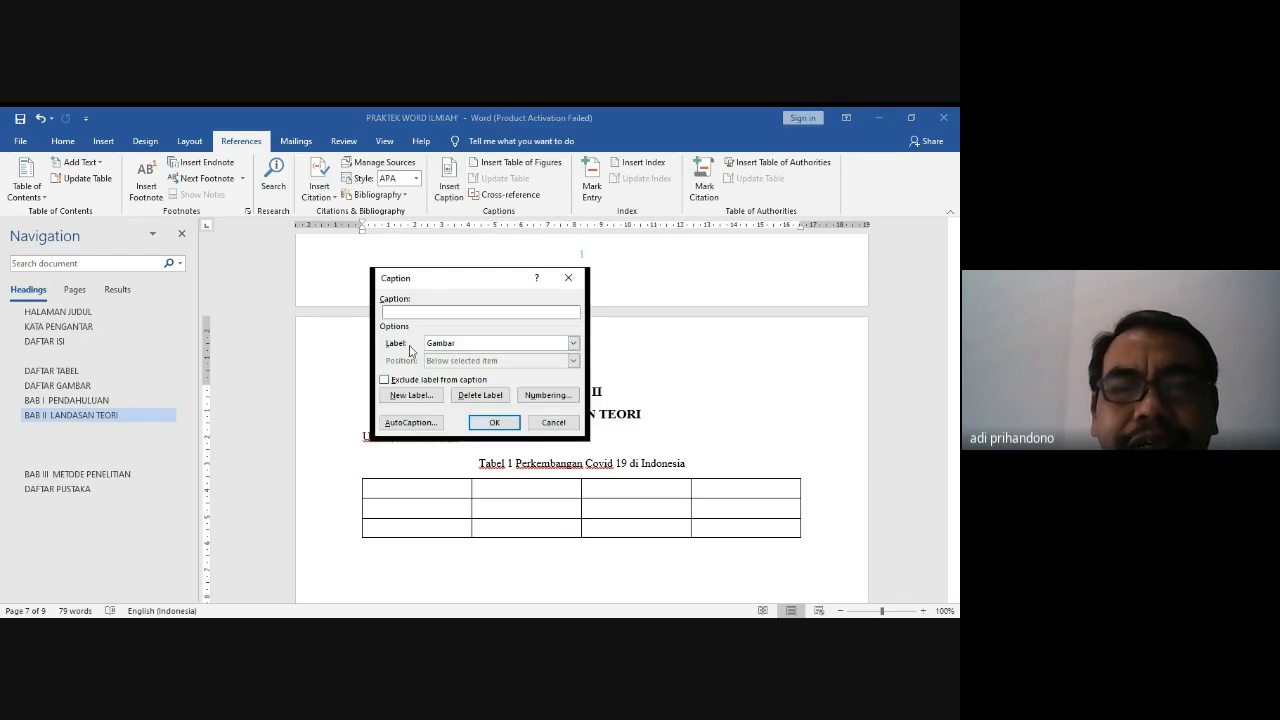
click(573, 344)
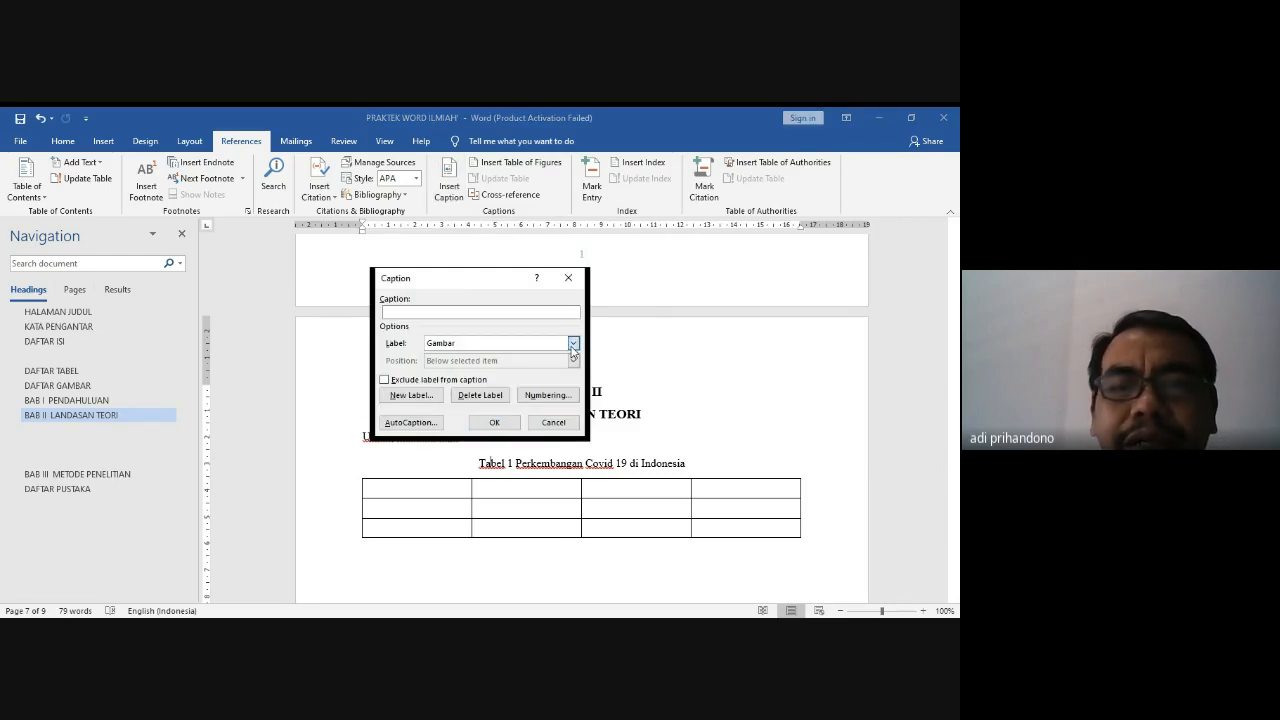
click(507, 384)
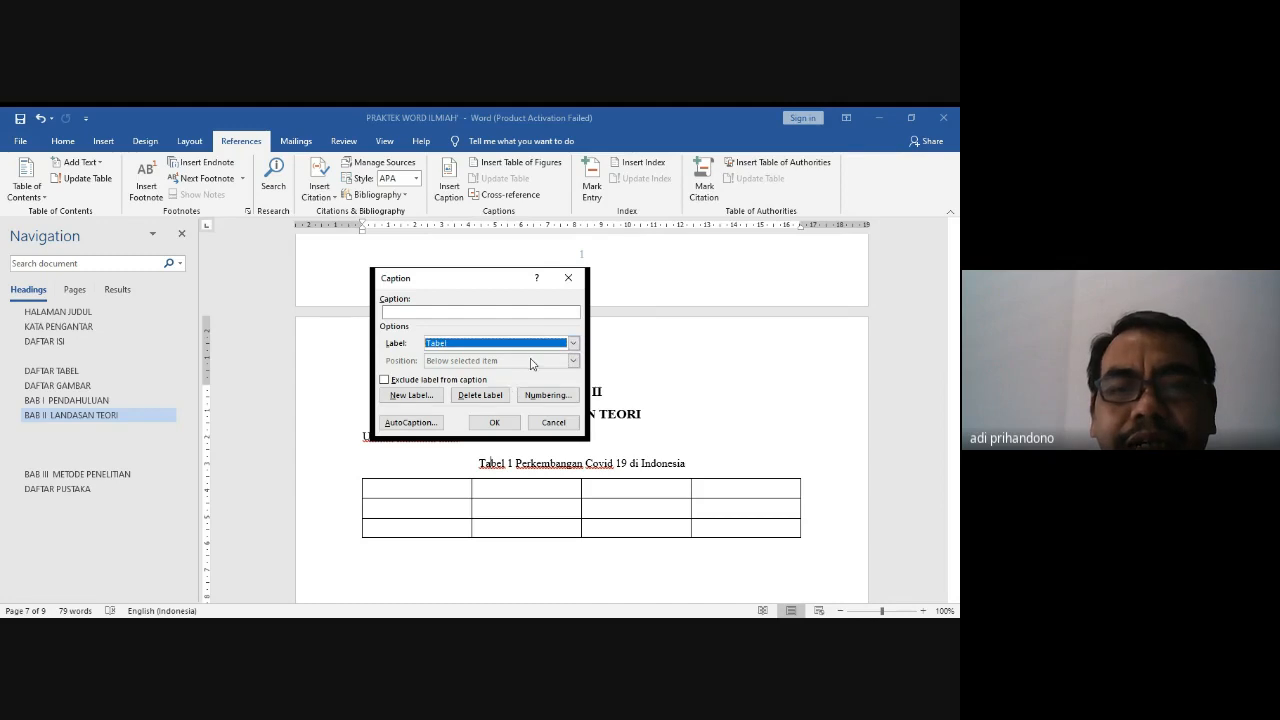
click(553, 422)
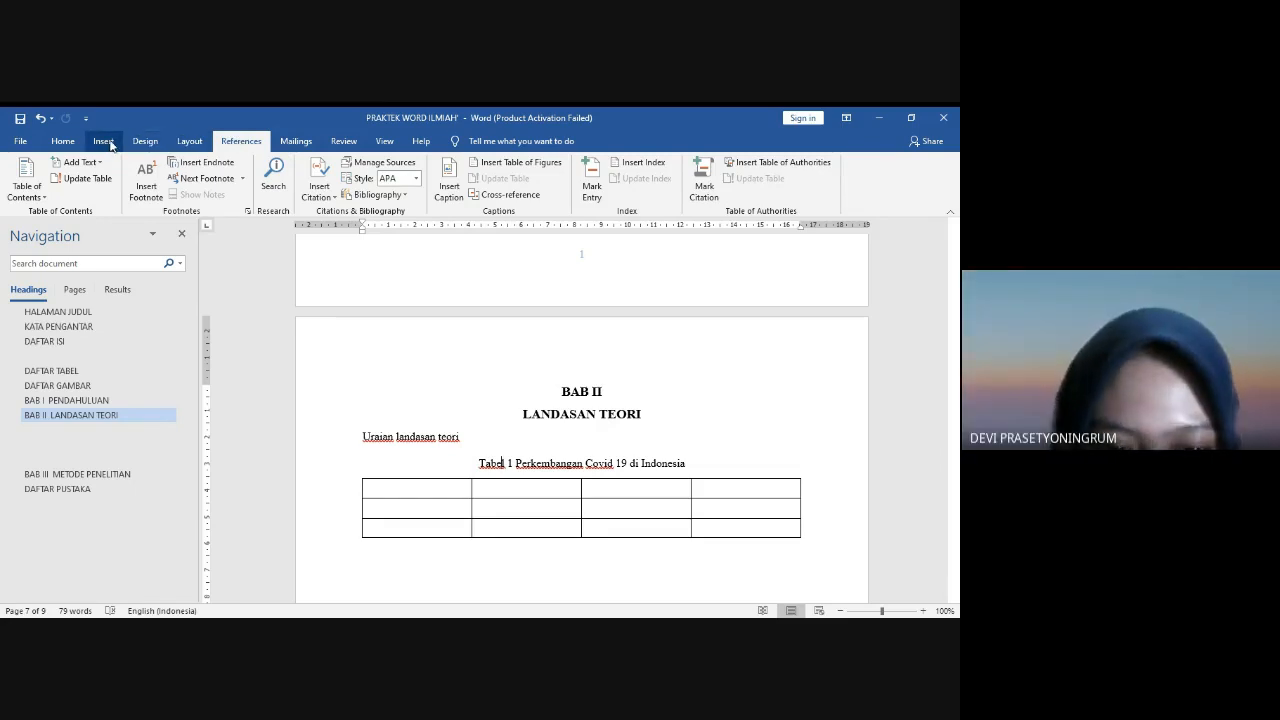
Step: Justify the empty line below the DAFTAR ISI heading
scroll(429, 337, up, 10)
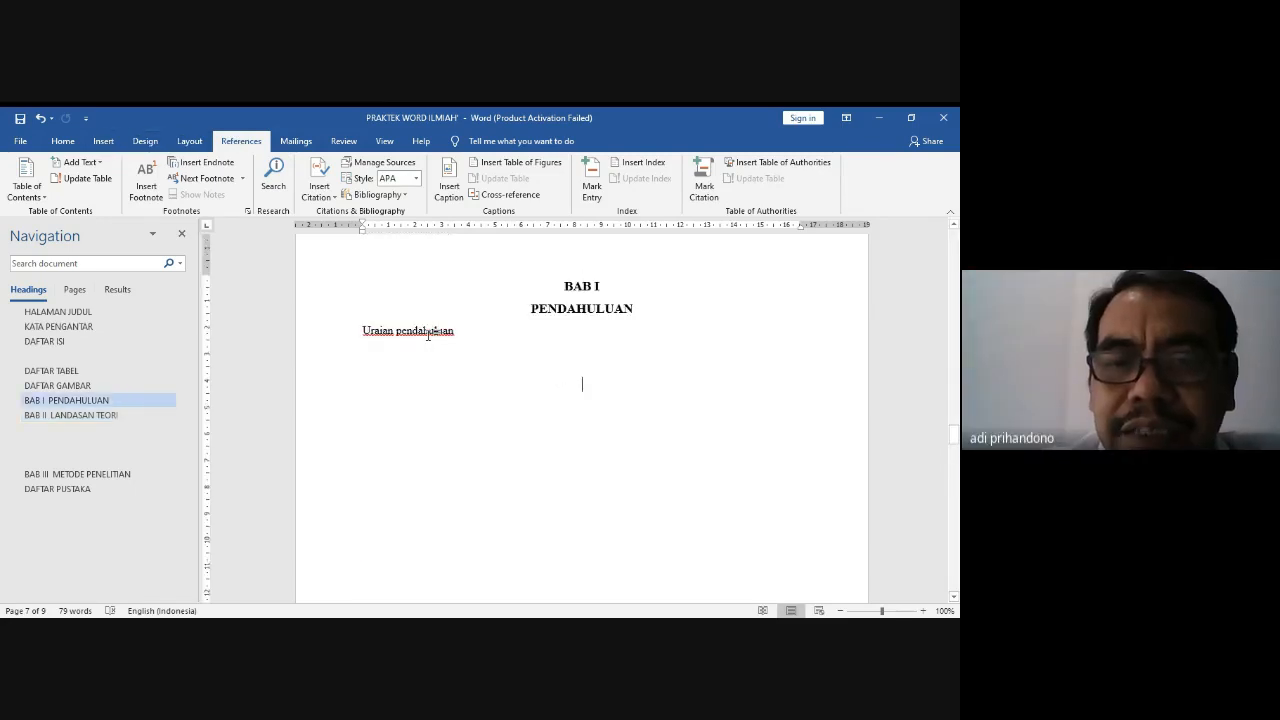
scroll(429, 335, up, 15)
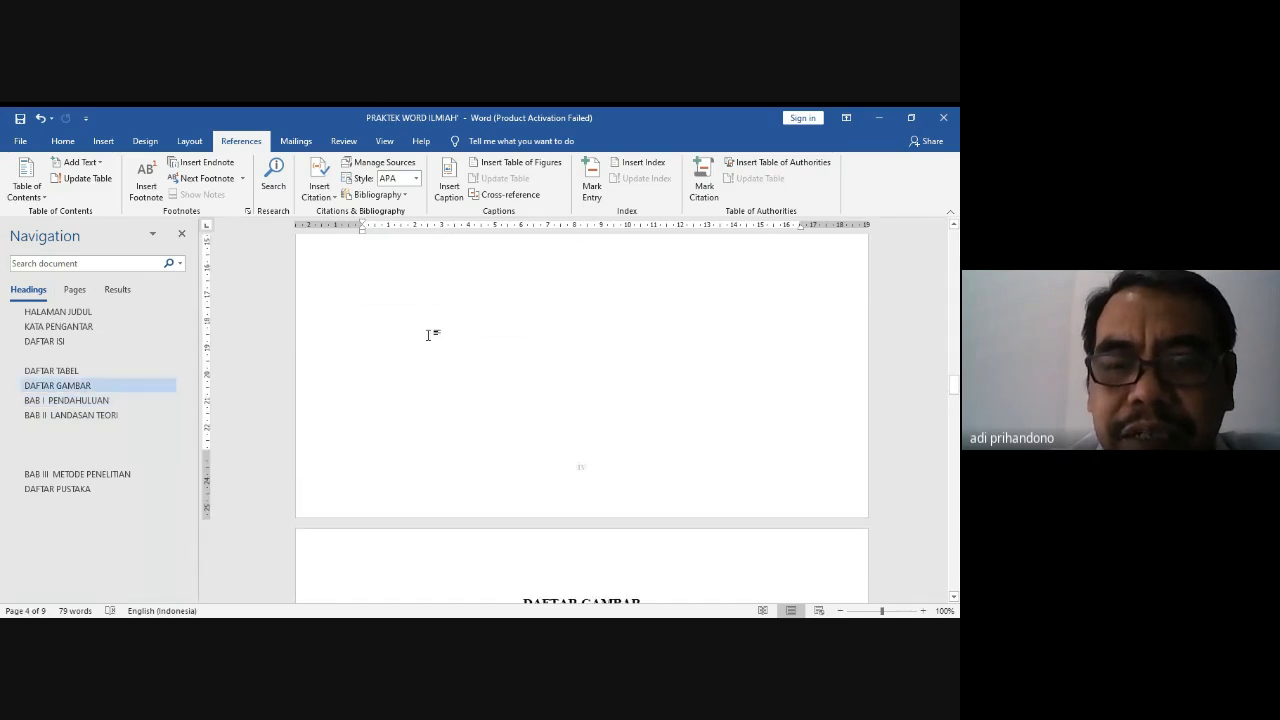
scroll(429, 335, up, 10)
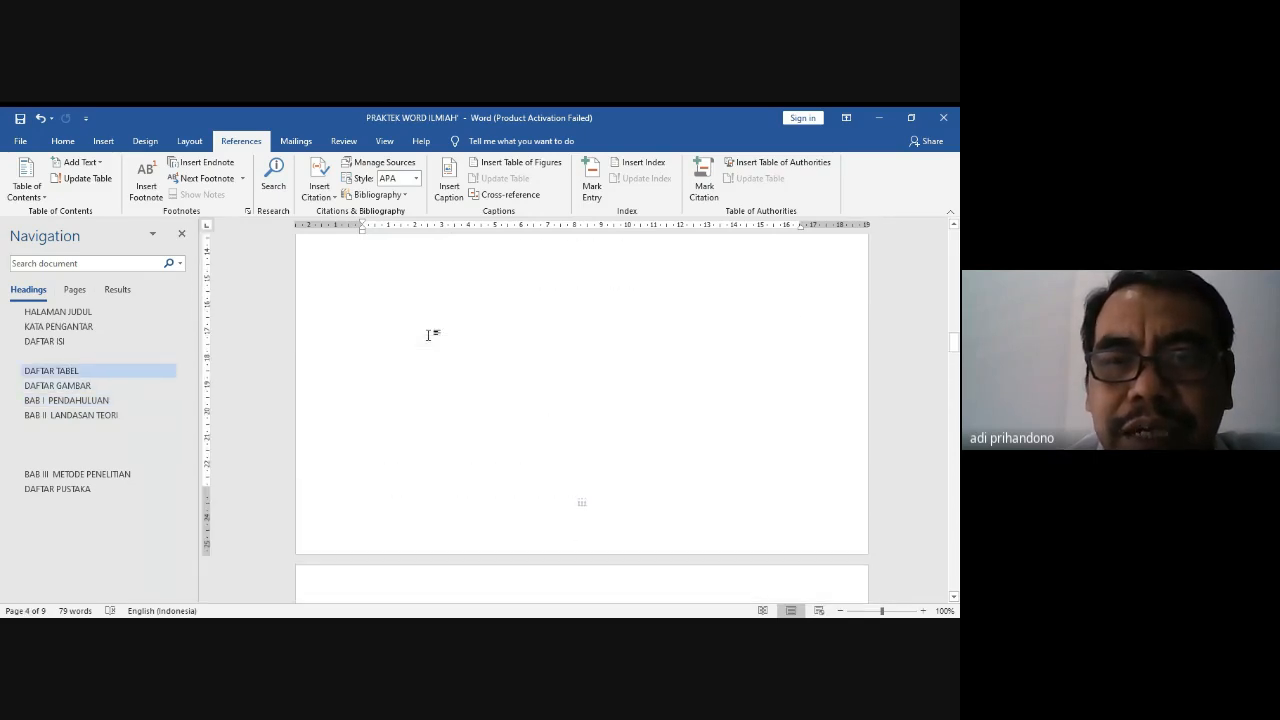
scroll(429, 335, up, 10)
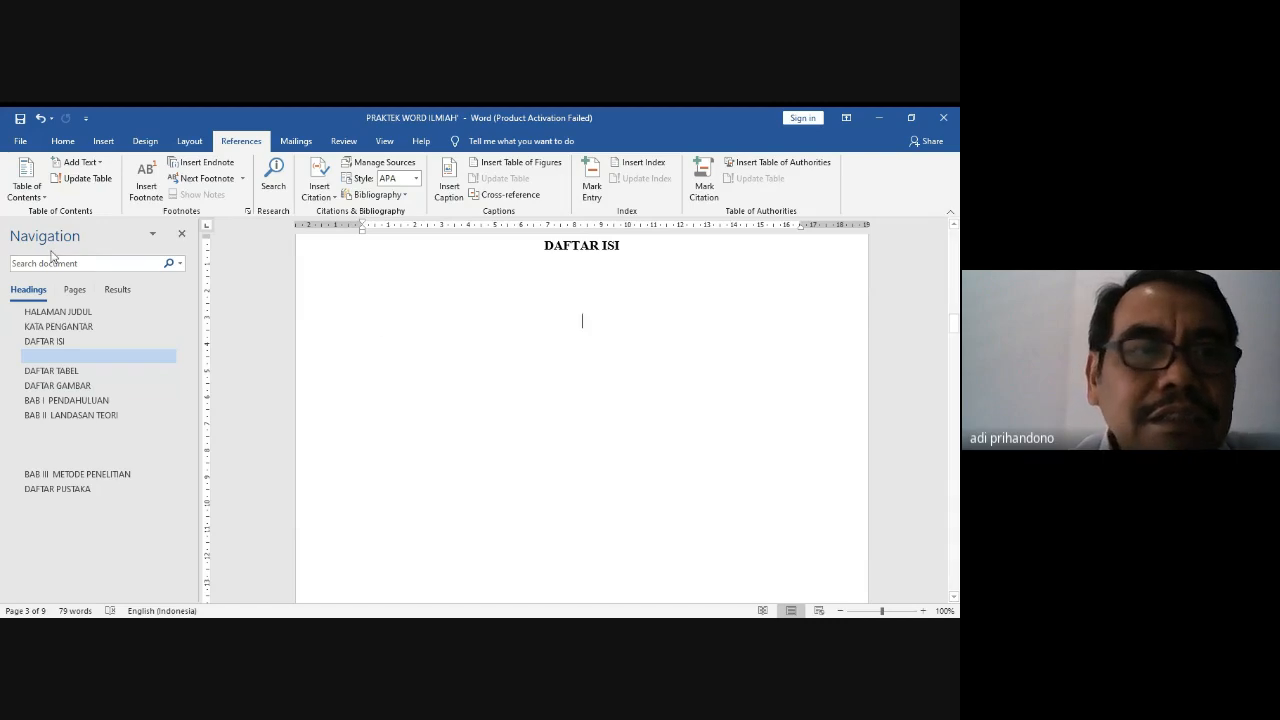
click(65, 145)
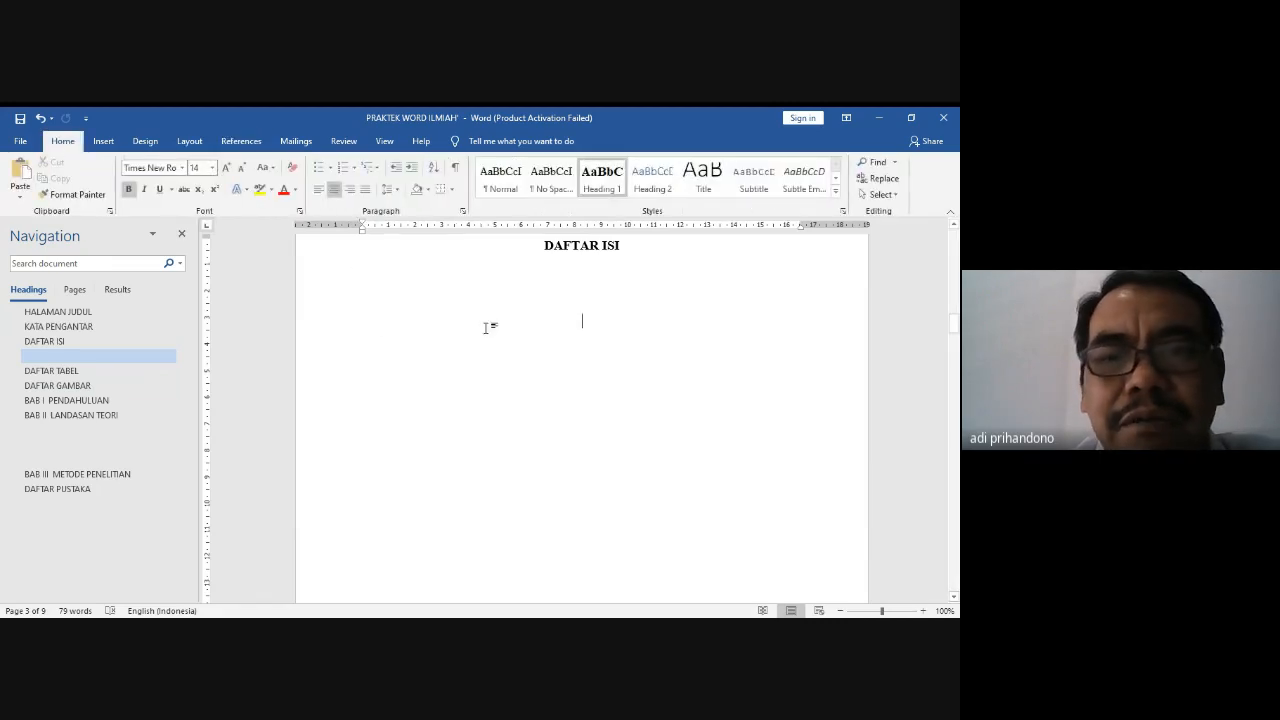
click(365, 189)
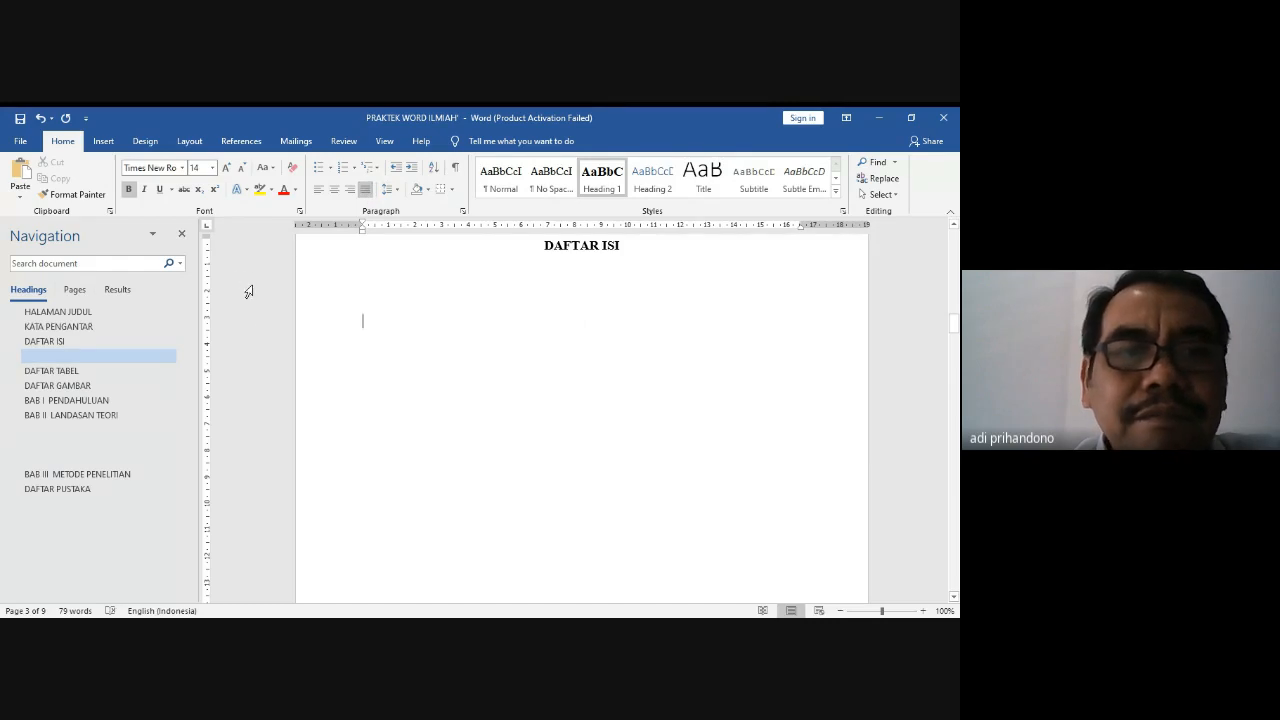
Step: Review the built-in table of contents designs without inserting one
click(242, 145)
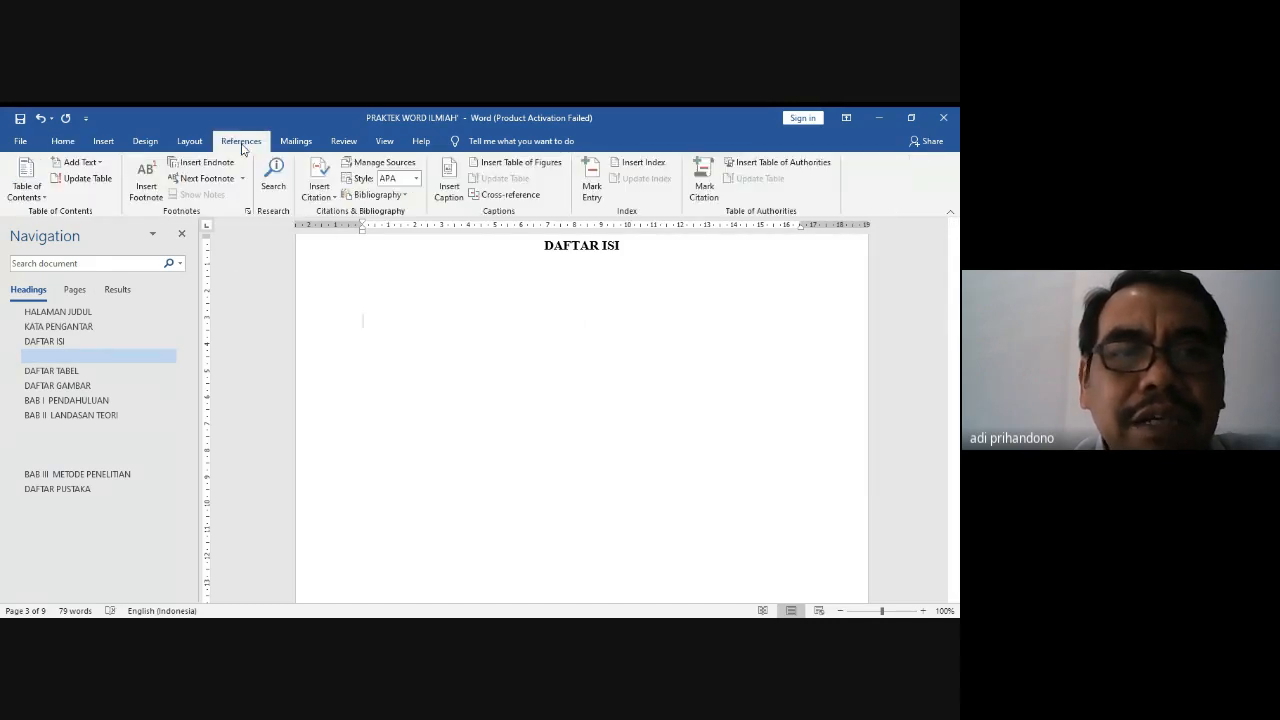
click(40, 195)
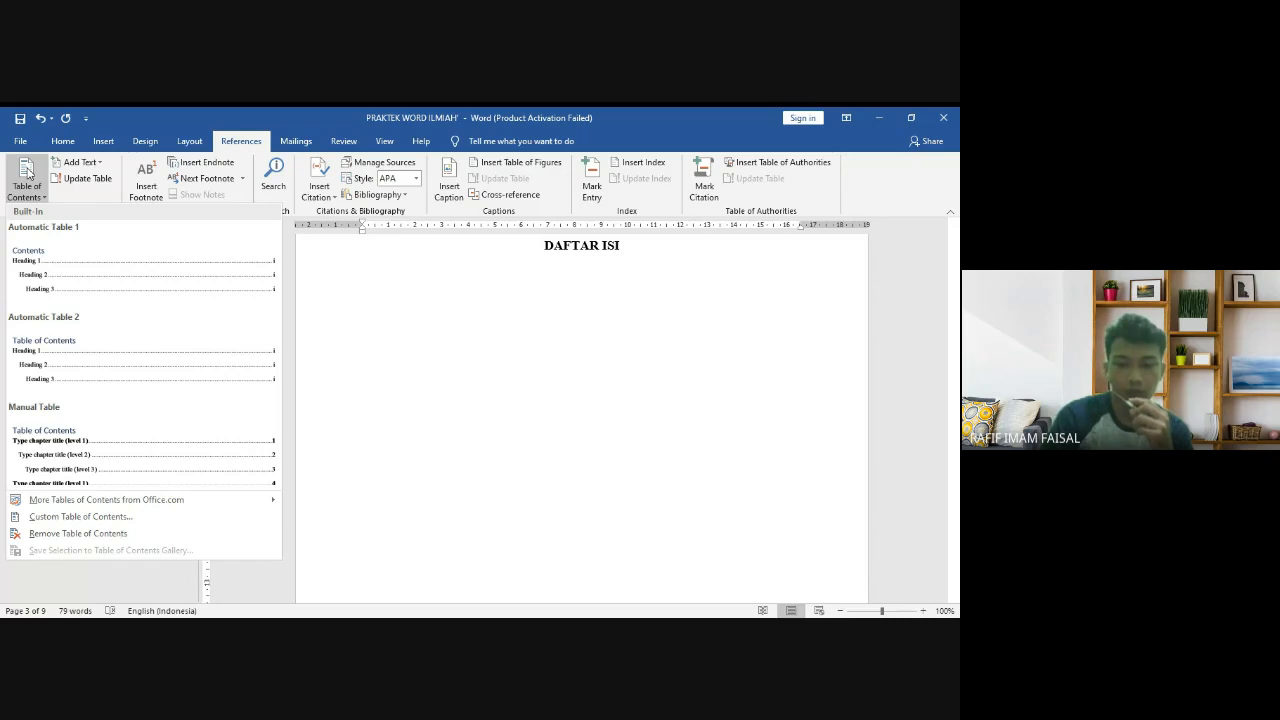
click(28, 172)
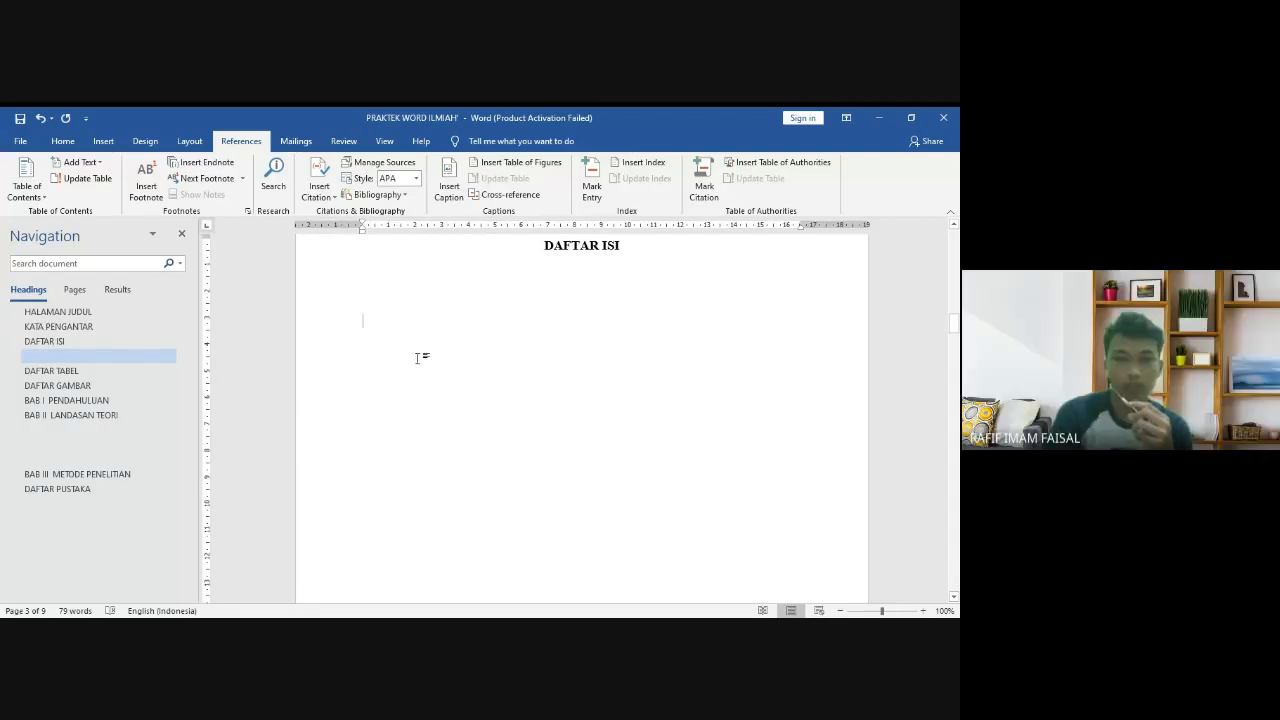
Step: Review the table of figures options with the Tabel caption label, without inserting a list
click(516, 169)
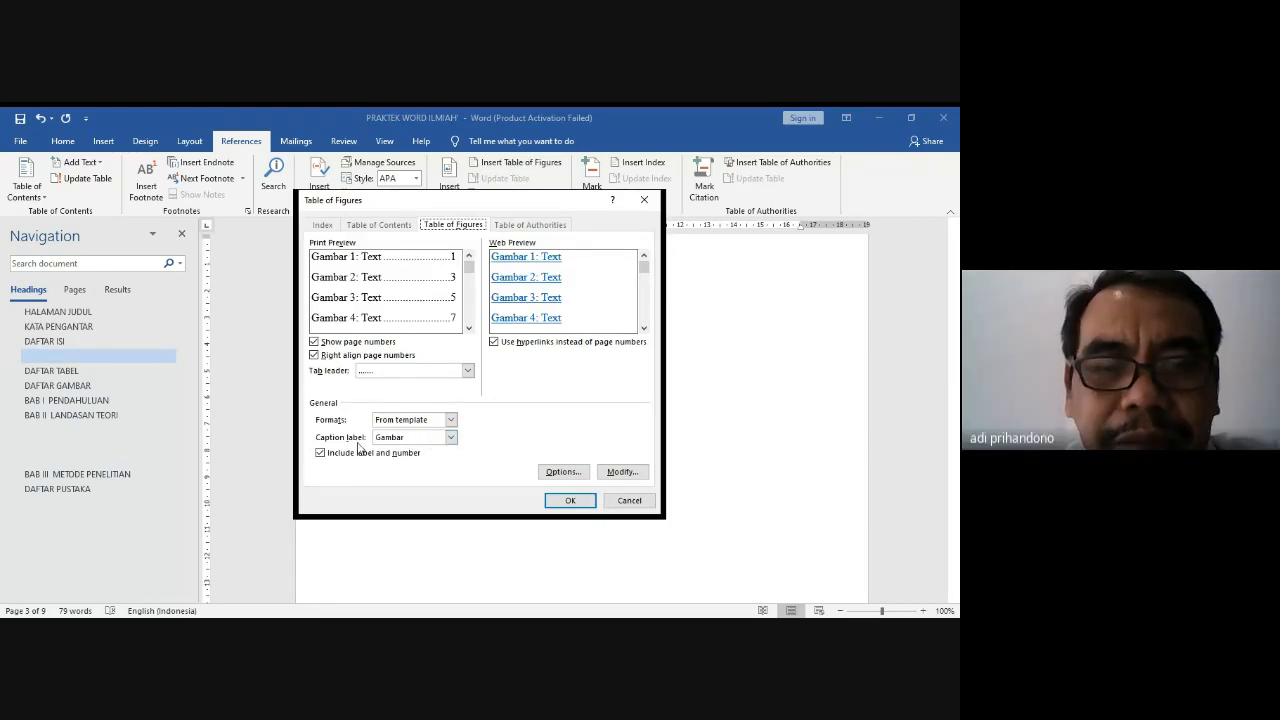
click(451, 437)
click(415, 481)
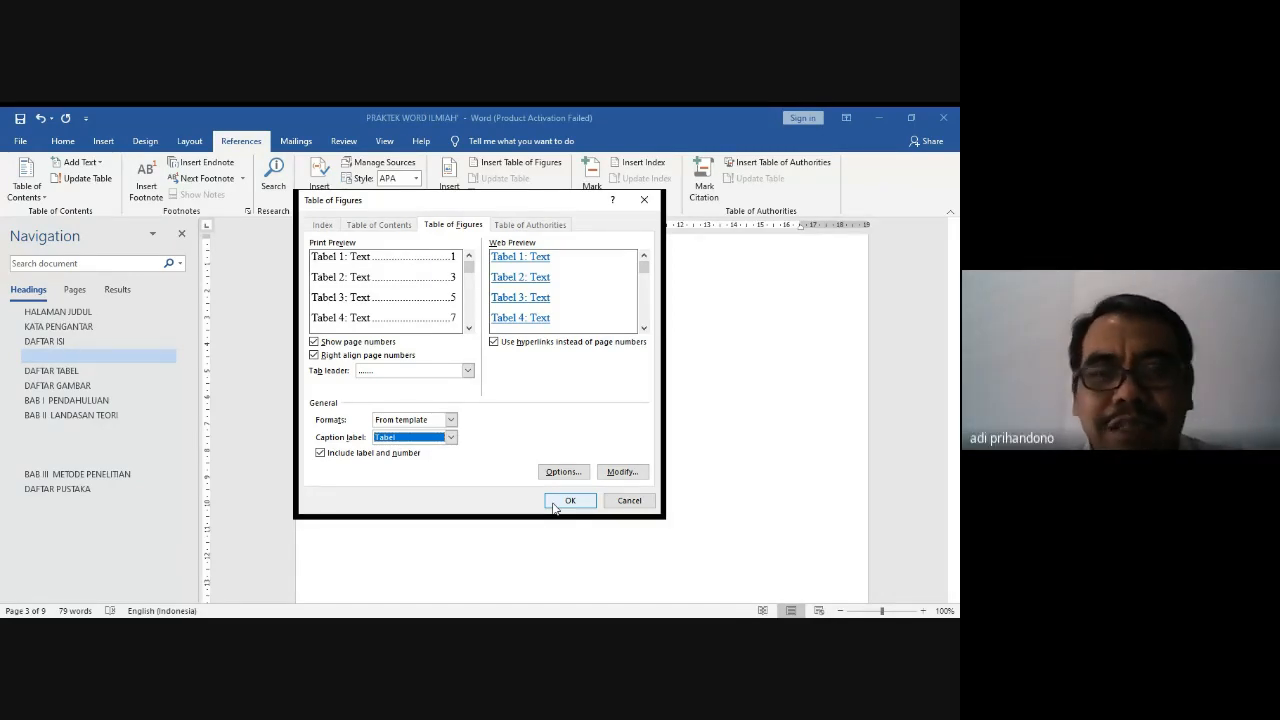
click(622, 502)
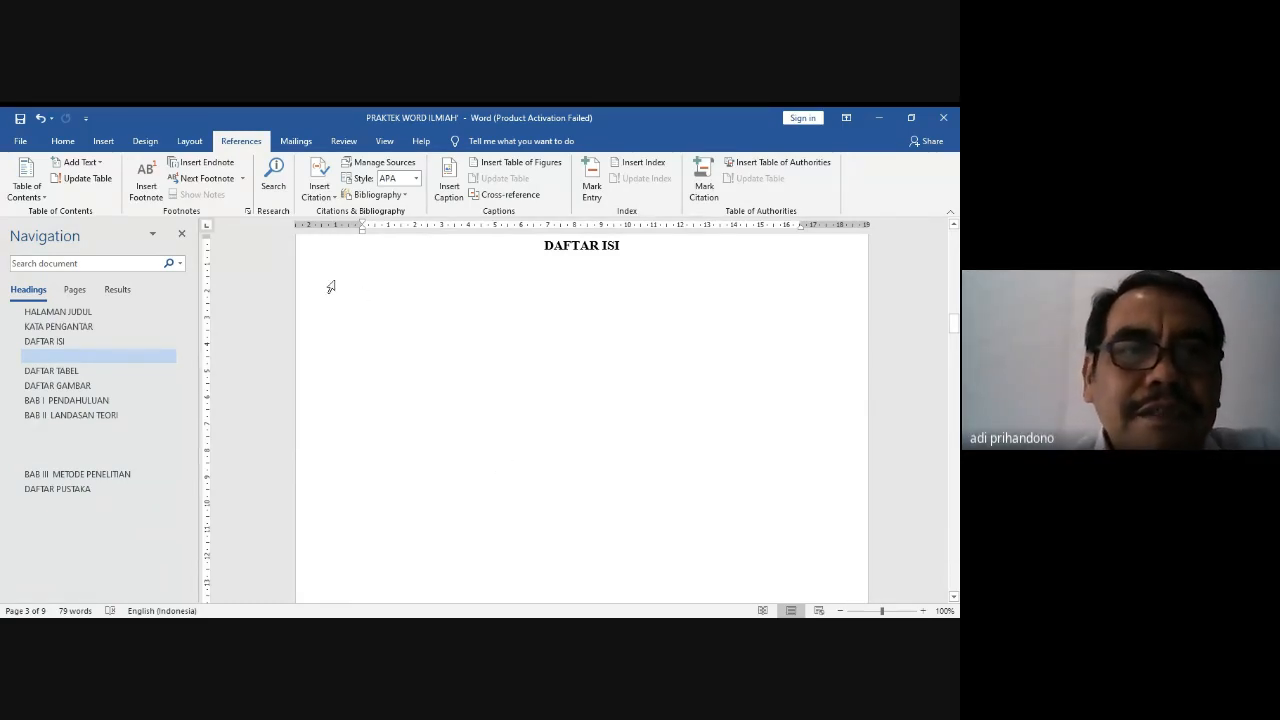
Step: Try the Automatic Table 1 table of contents below the DAFTAR ISI heading and undo its insertion
click(45, 200)
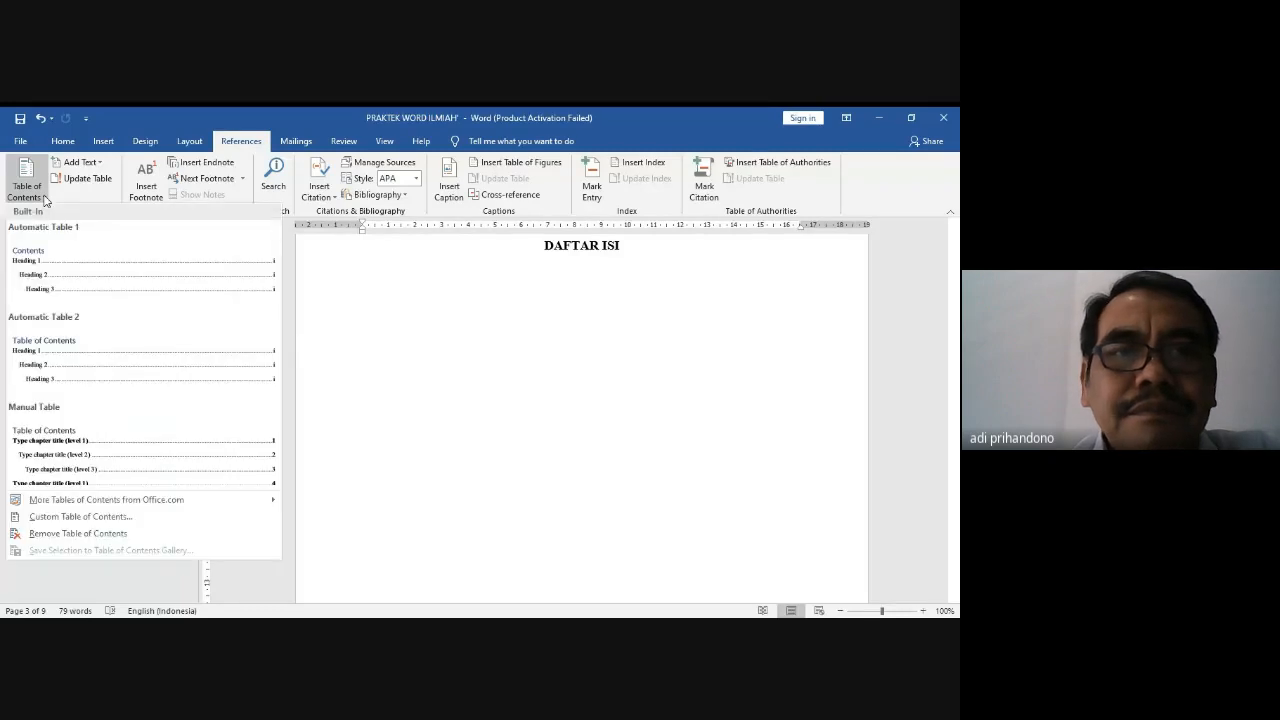
click(59, 264)
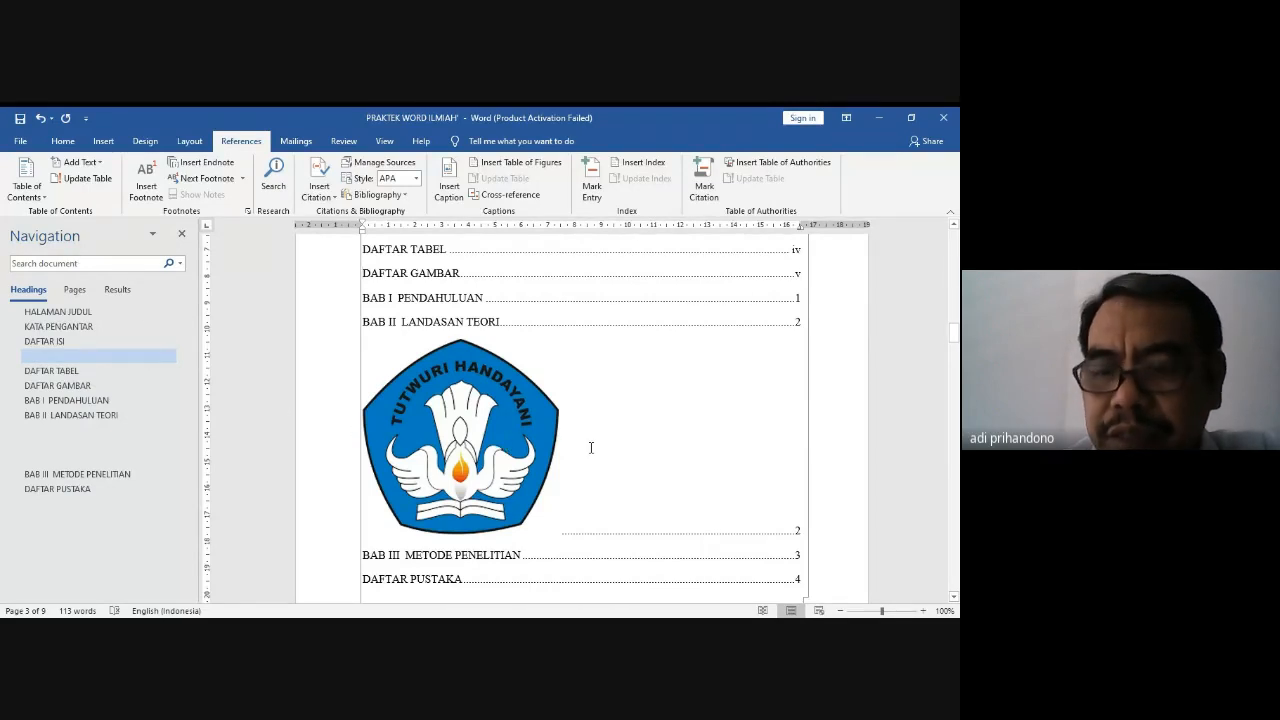
scroll(591, 447, up, 5)
scroll(591, 447, down, 6)
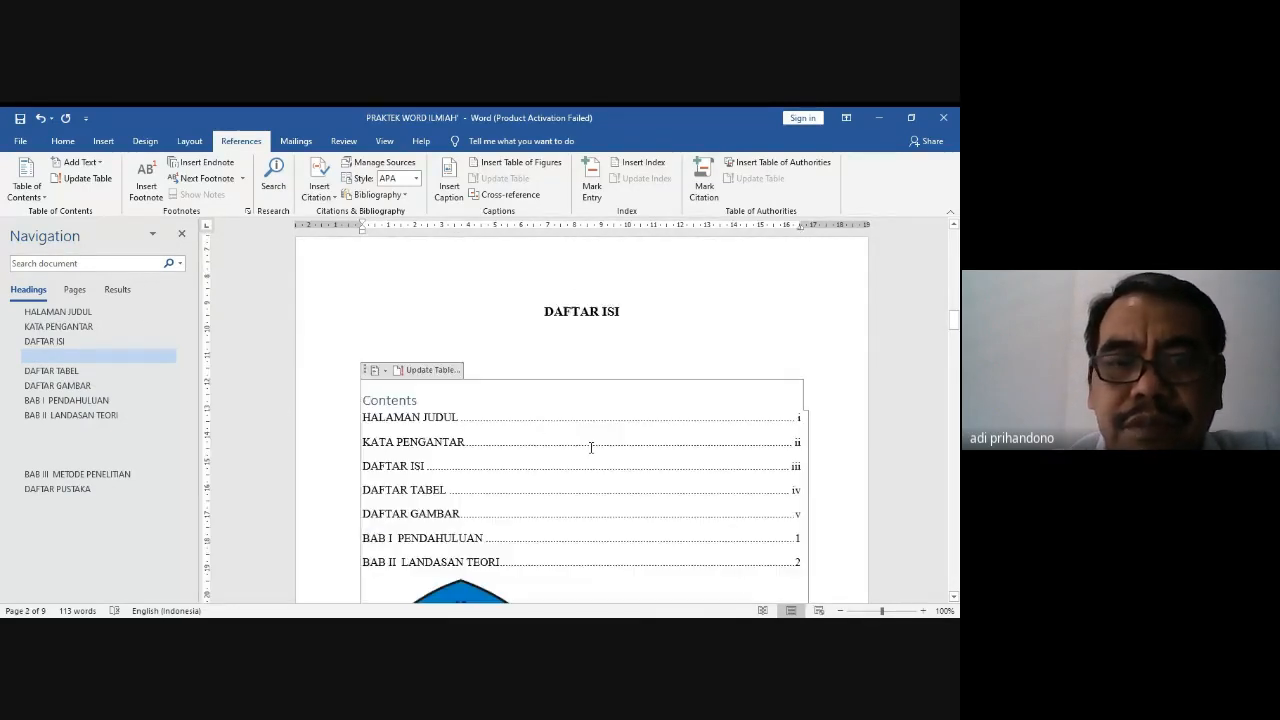
click(41, 118)
Step: Check the list of tables, the list of figures and the Tut Wuri Handayani logo with its caption in BAB II
scroll(455, 391, up, 5)
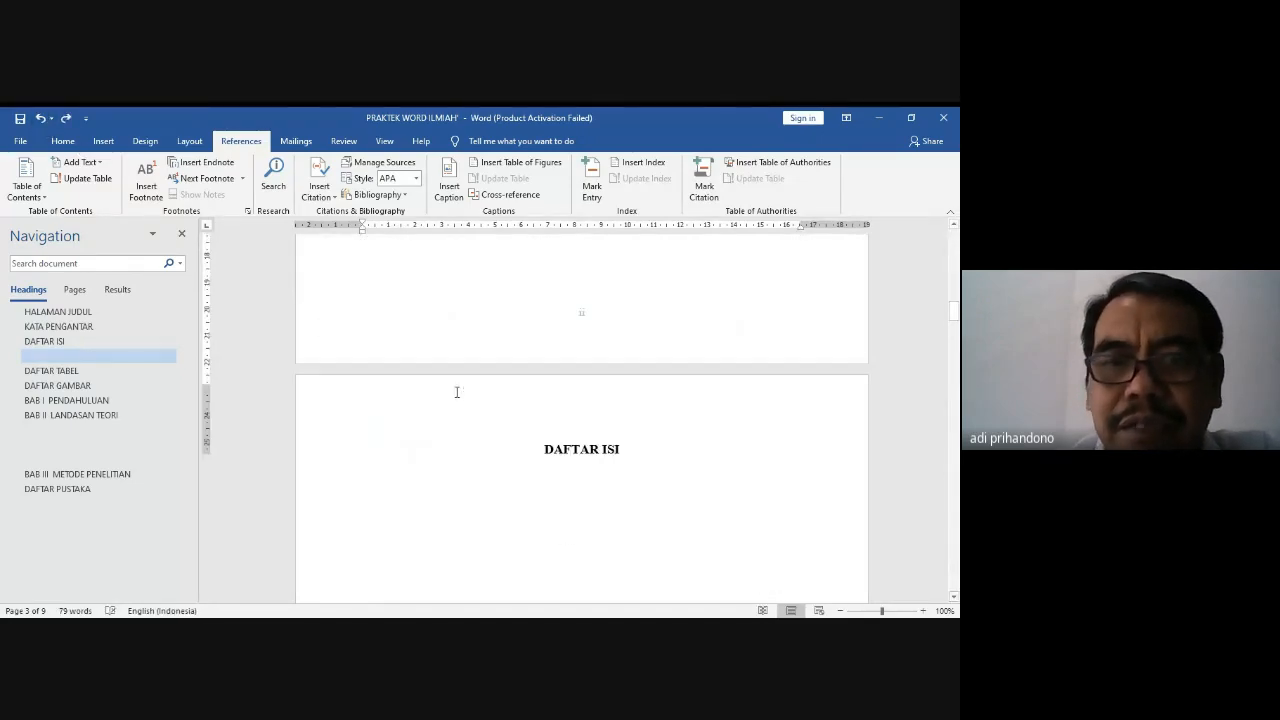
scroll(455, 391, down, 10)
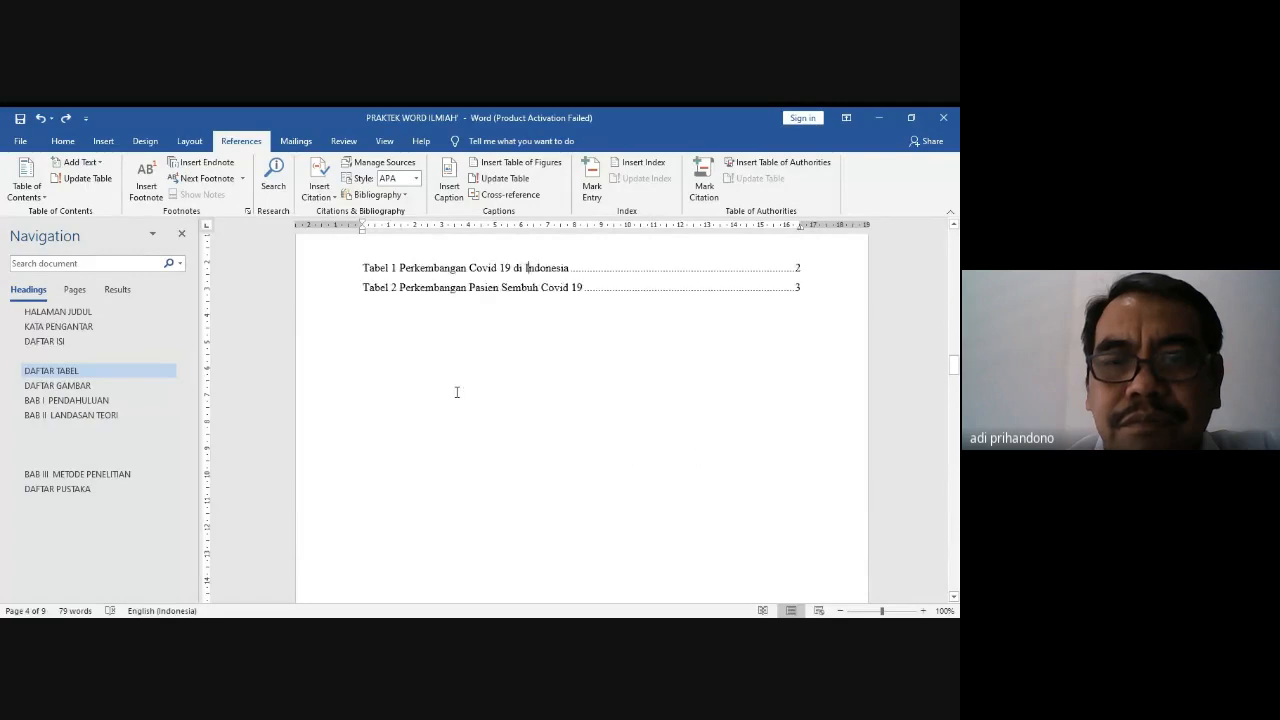
scroll(455, 391, down, 10)
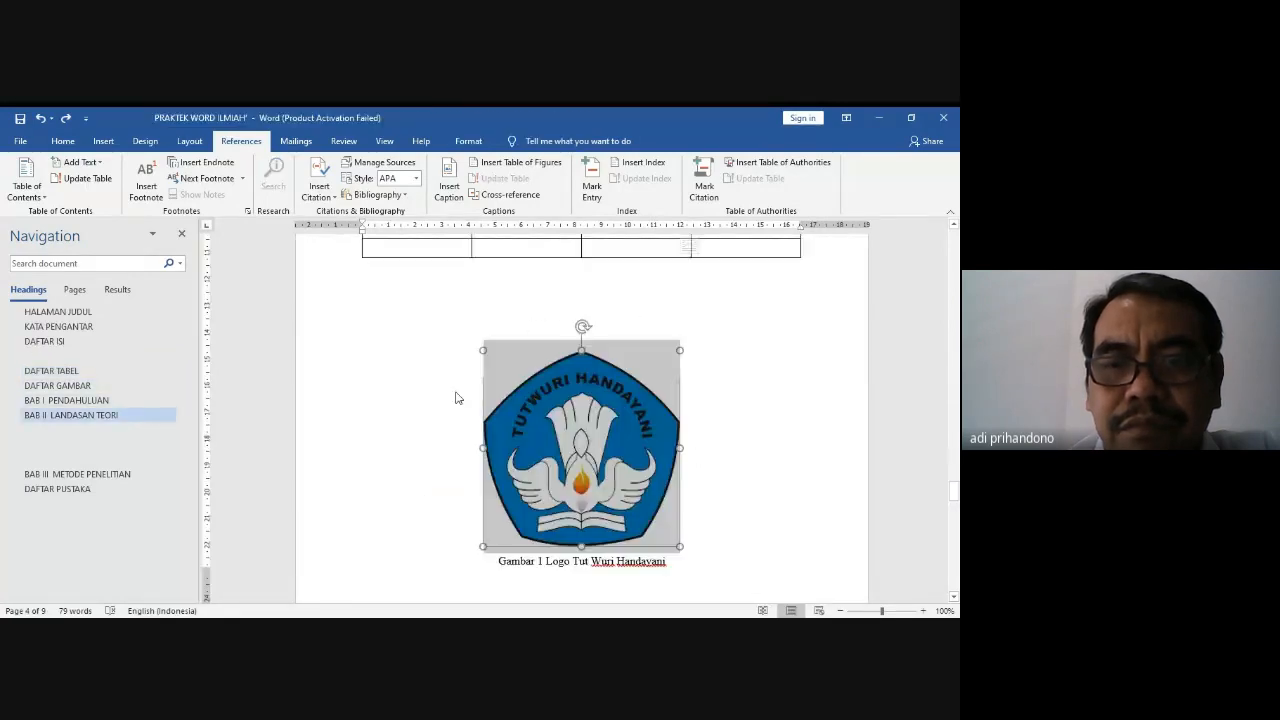
scroll(456, 392, up, 15)
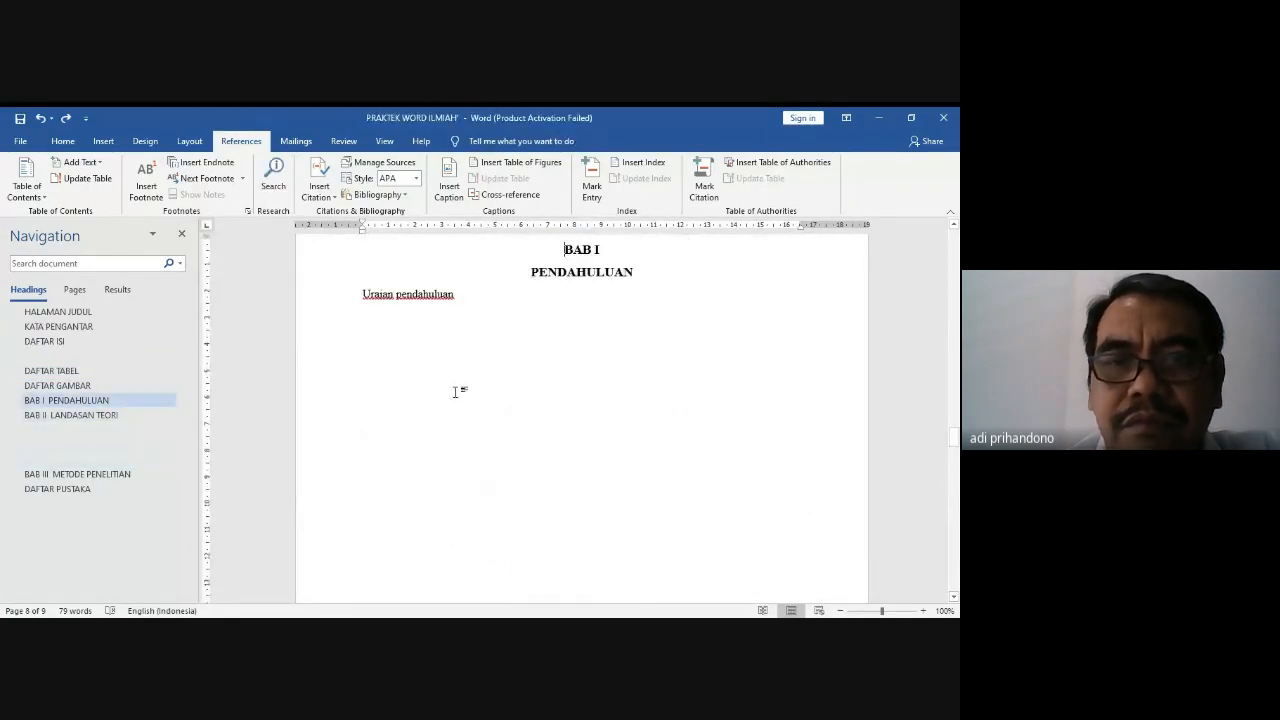
scroll(455, 391, up, 5)
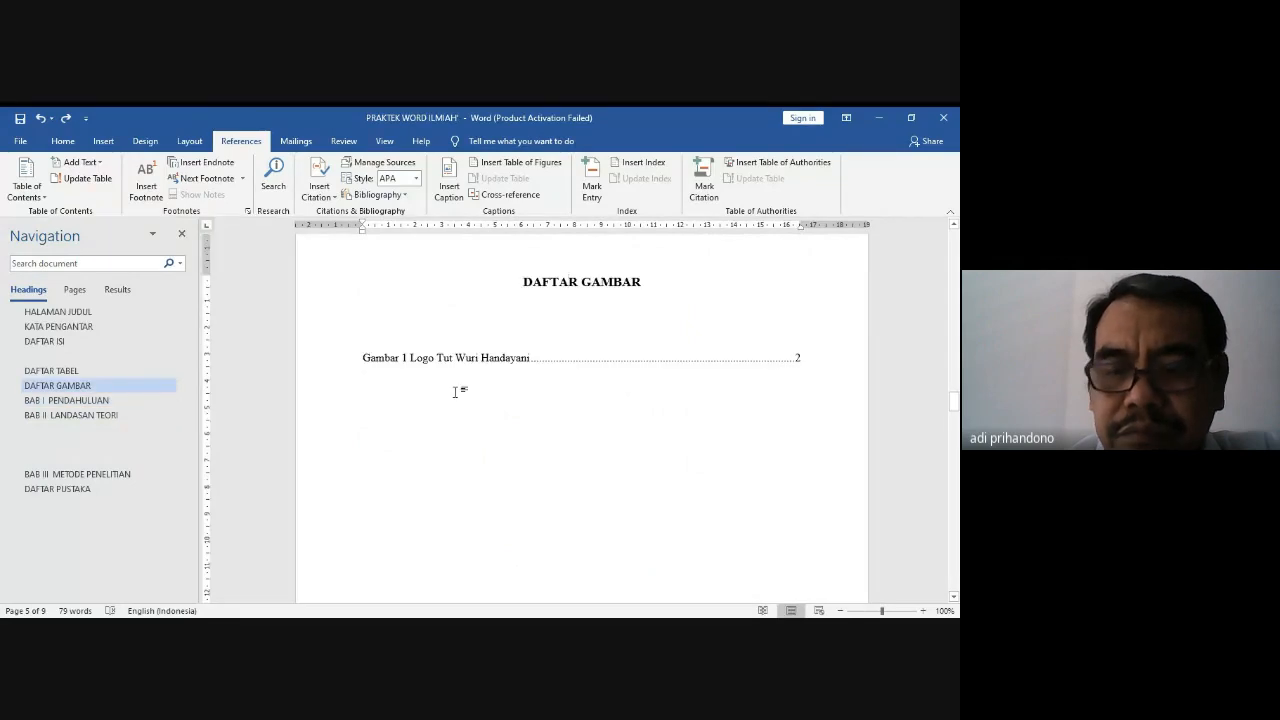
scroll(456, 392, down, 5)
scroll(456, 392, down, 10)
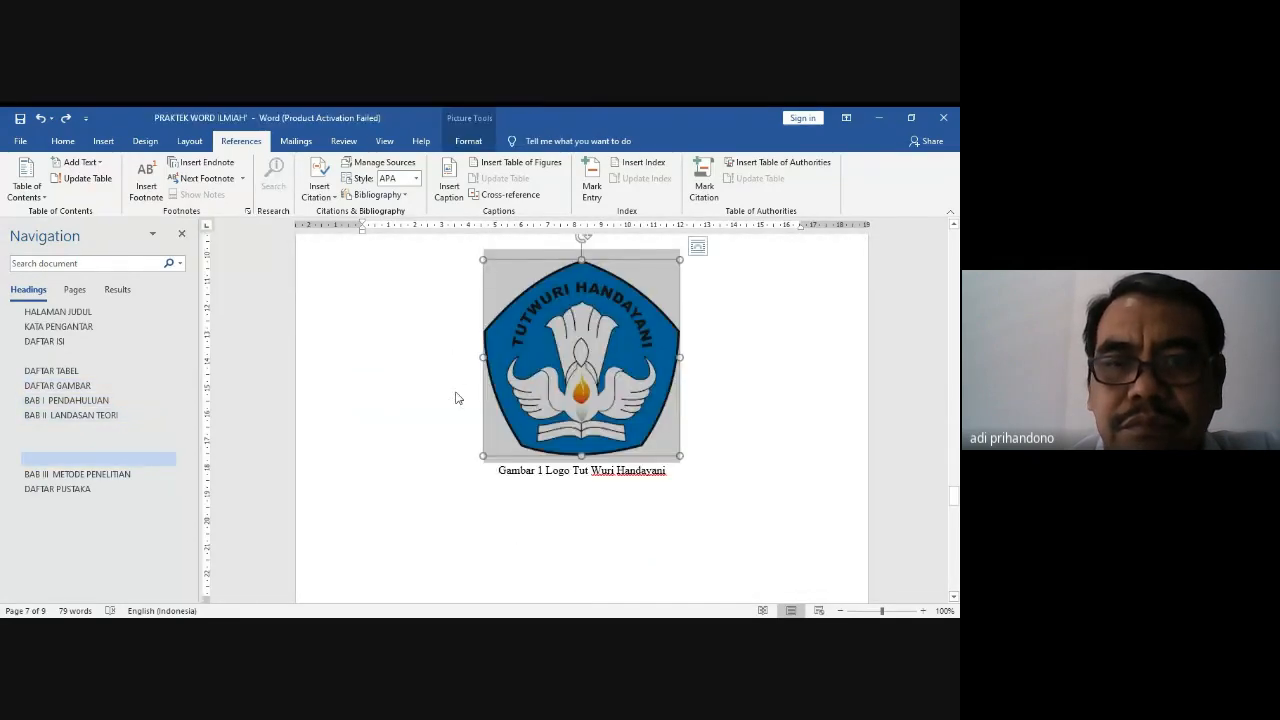
click(426, 411)
key(Down)
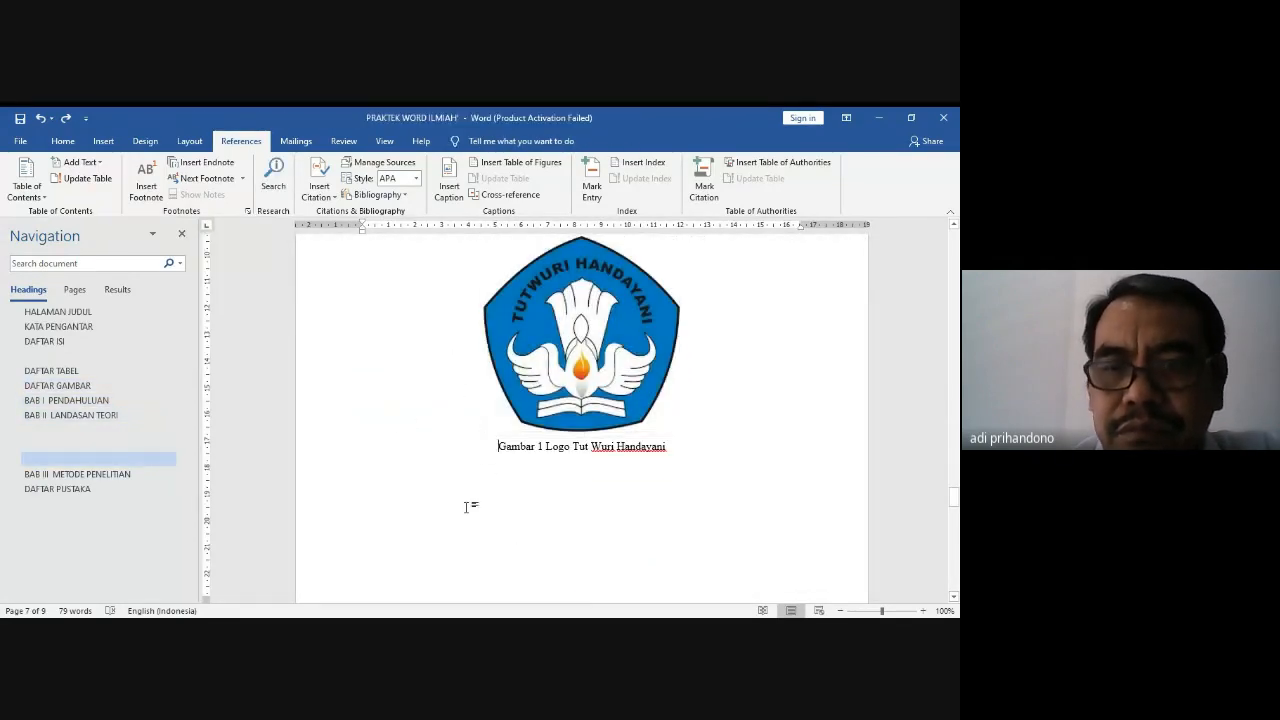
Step: Return to the DAFTAR ISI page and set the empty line below its heading to justified alignment
scroll(466, 507, up, 15)
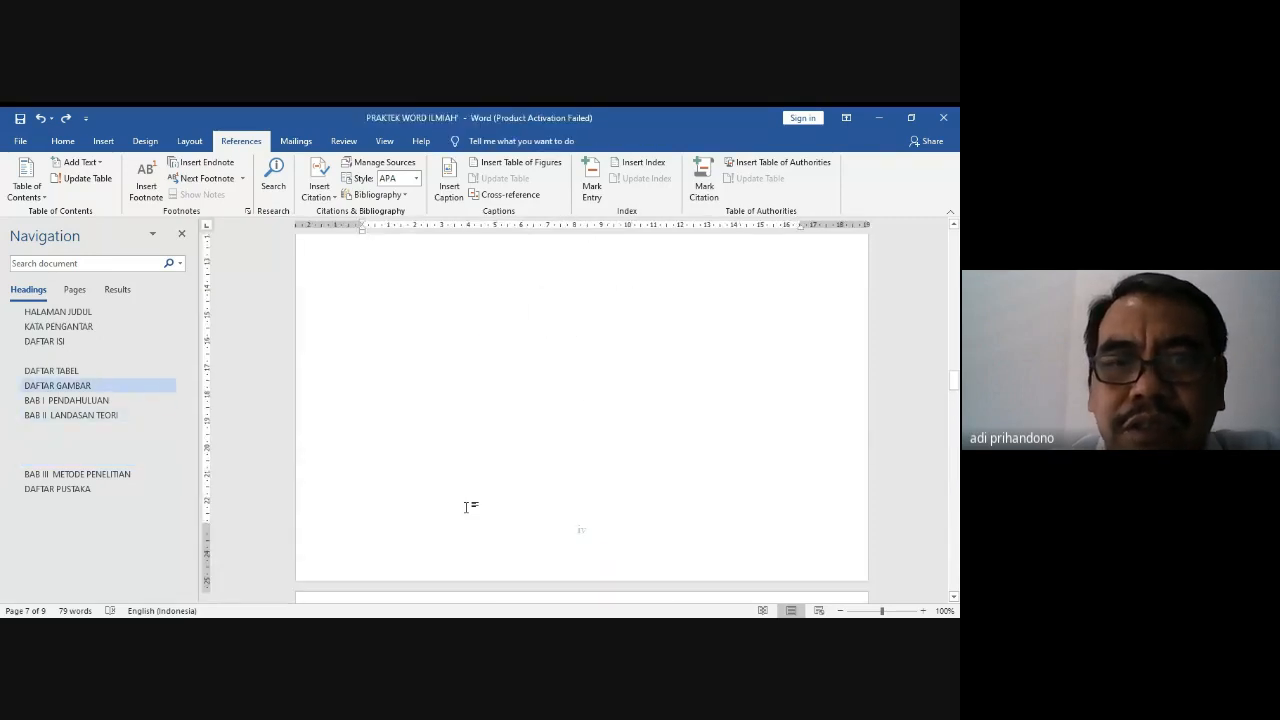
scroll(466, 507, up, 5)
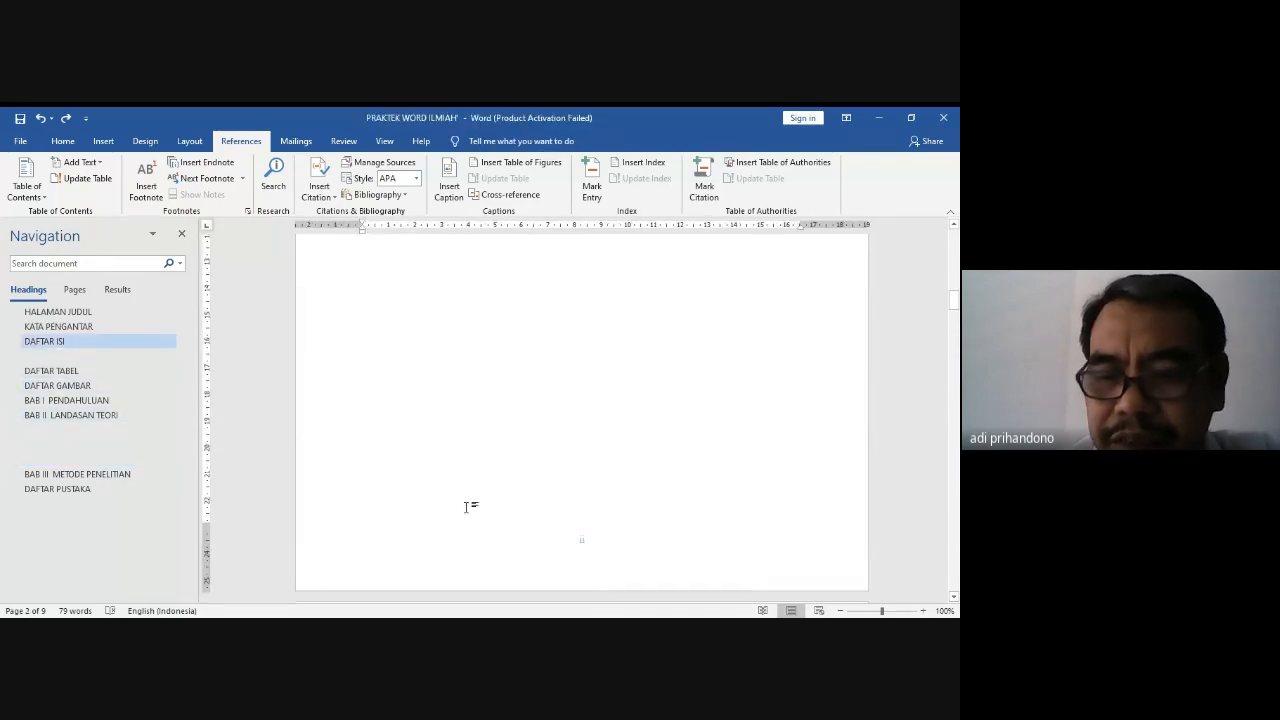
scroll(466, 507, down, 3)
scroll(466, 507, down, 1)
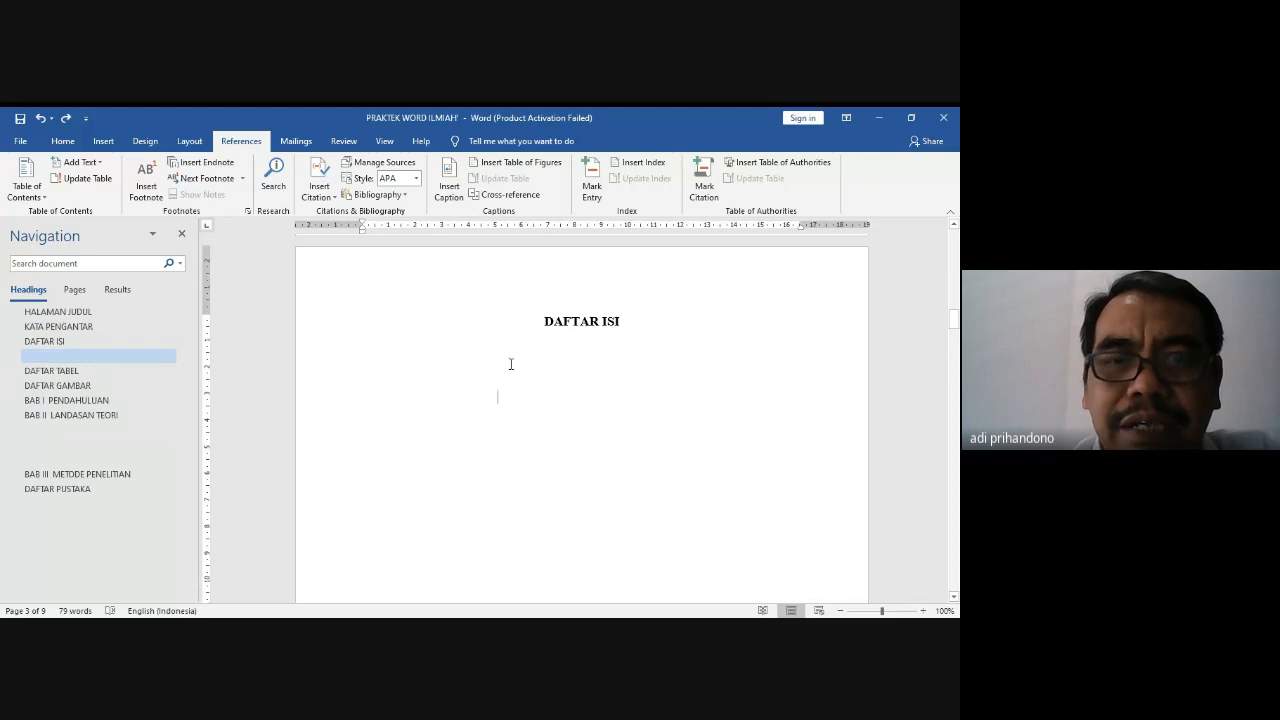
click(63, 143)
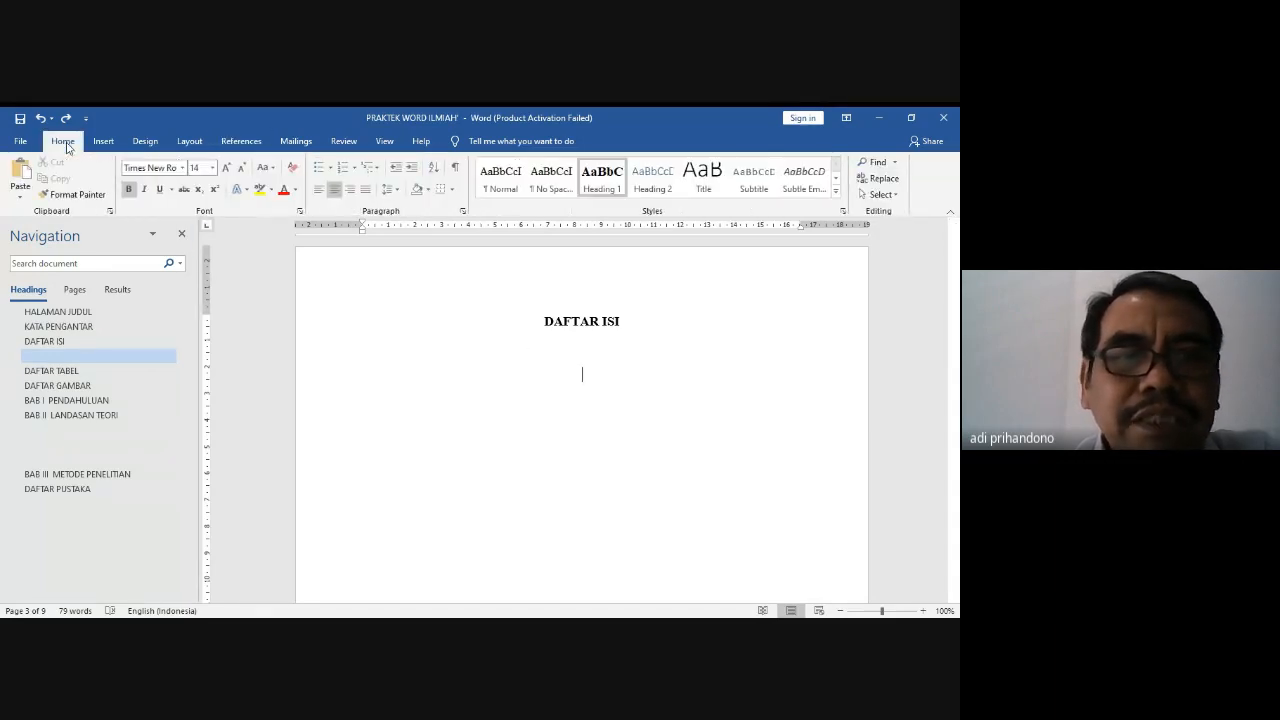
click(366, 192)
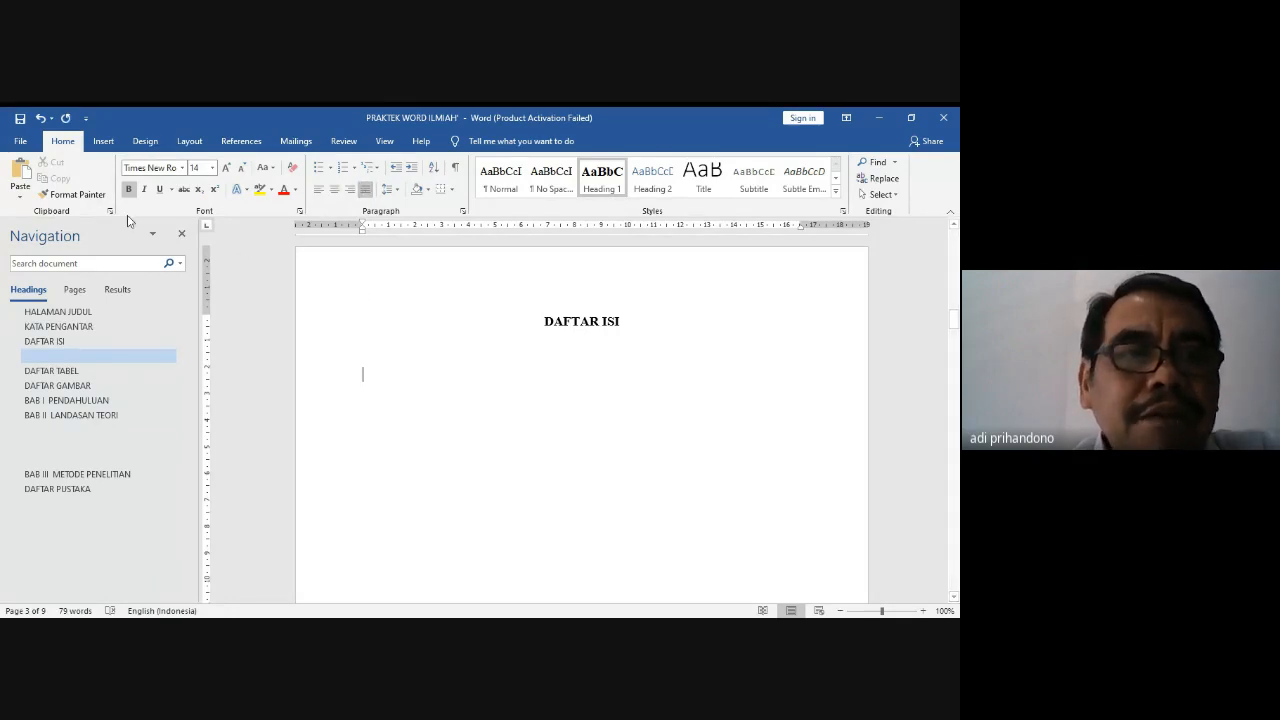
Step: Insert the built-in Automatic Table 1 table of contents below the DAFTAR ISI heading
click(241, 142)
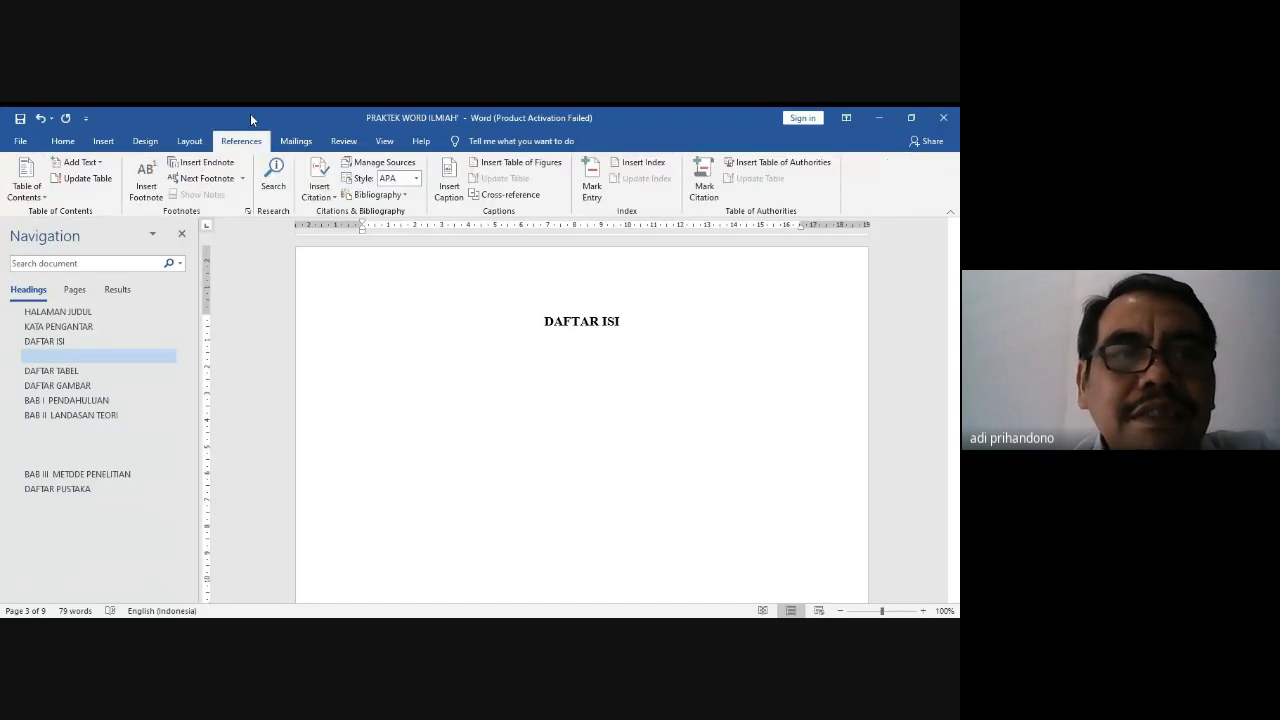
click(46, 199)
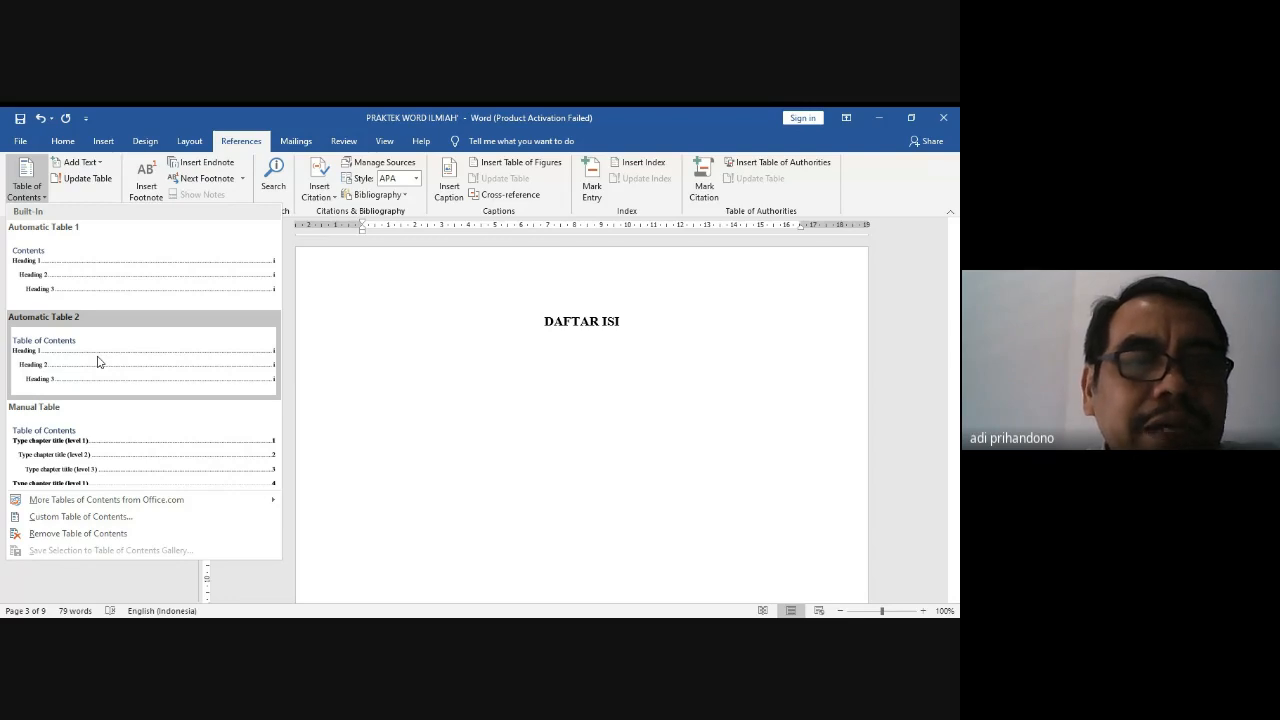
click(97, 281)
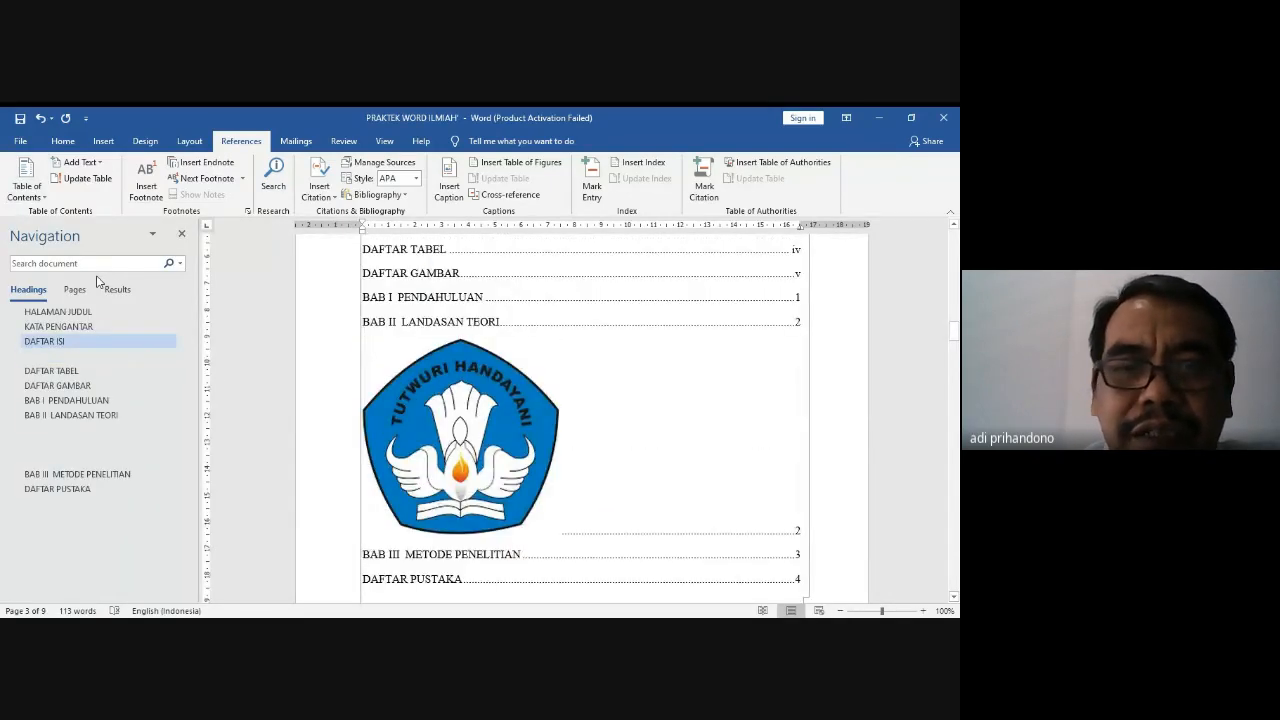
Step: Delete the Tut Wuri Handayani logo and its leftover dotted line and page number from the table of contents
click(424, 424)
key(Delete)
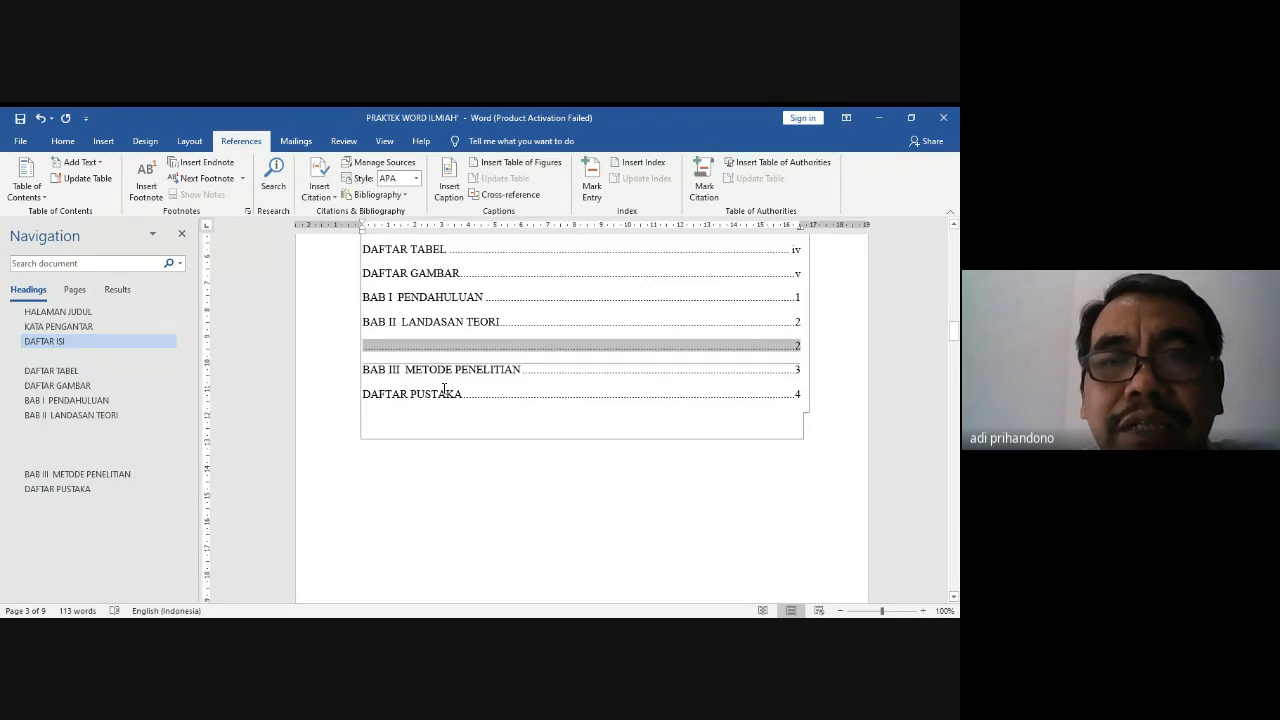
key(Delete)
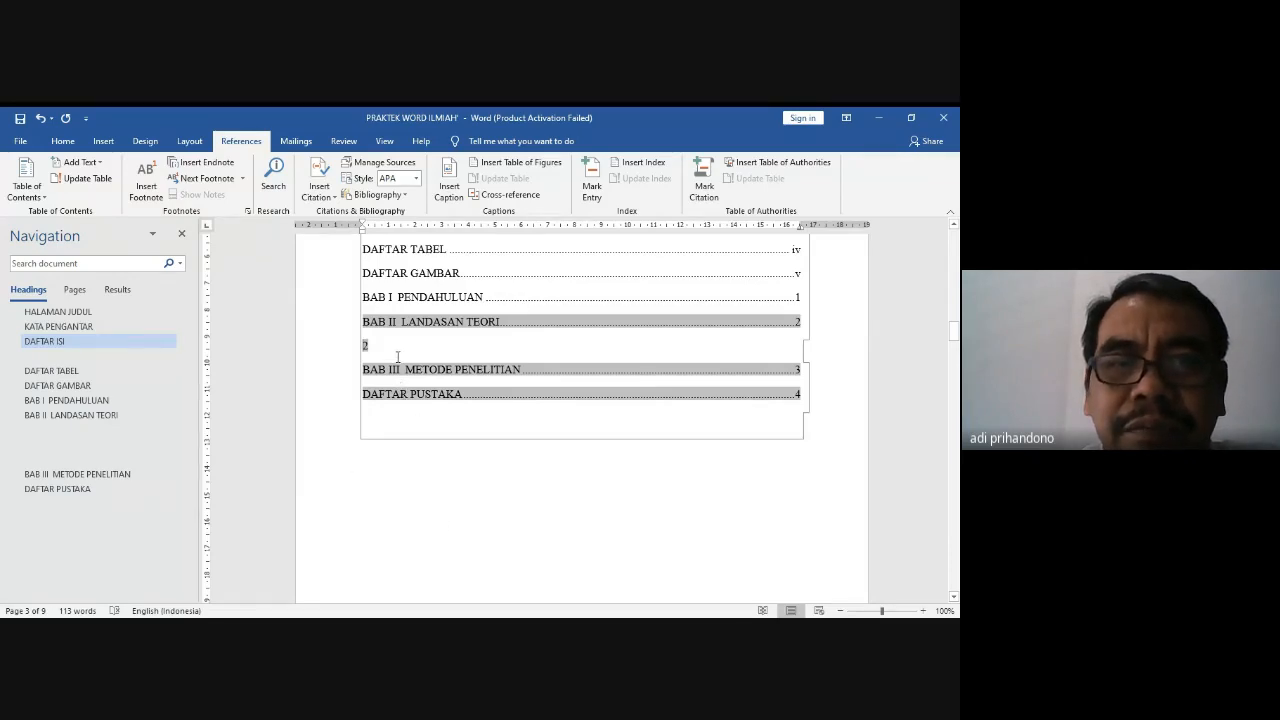
key(BackSpace)
key(BackSpace)
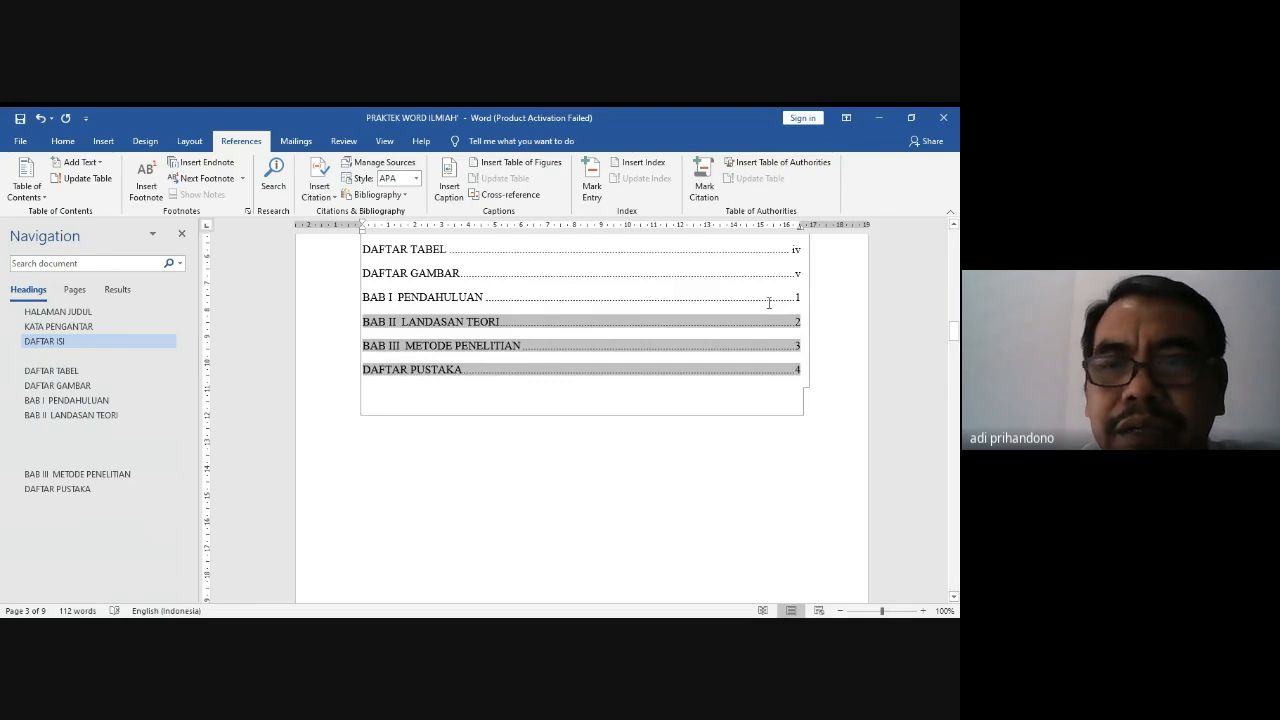
Step: Remove the Contents title text above the entries of the table of contents
scroll(956, 234, up, 5)
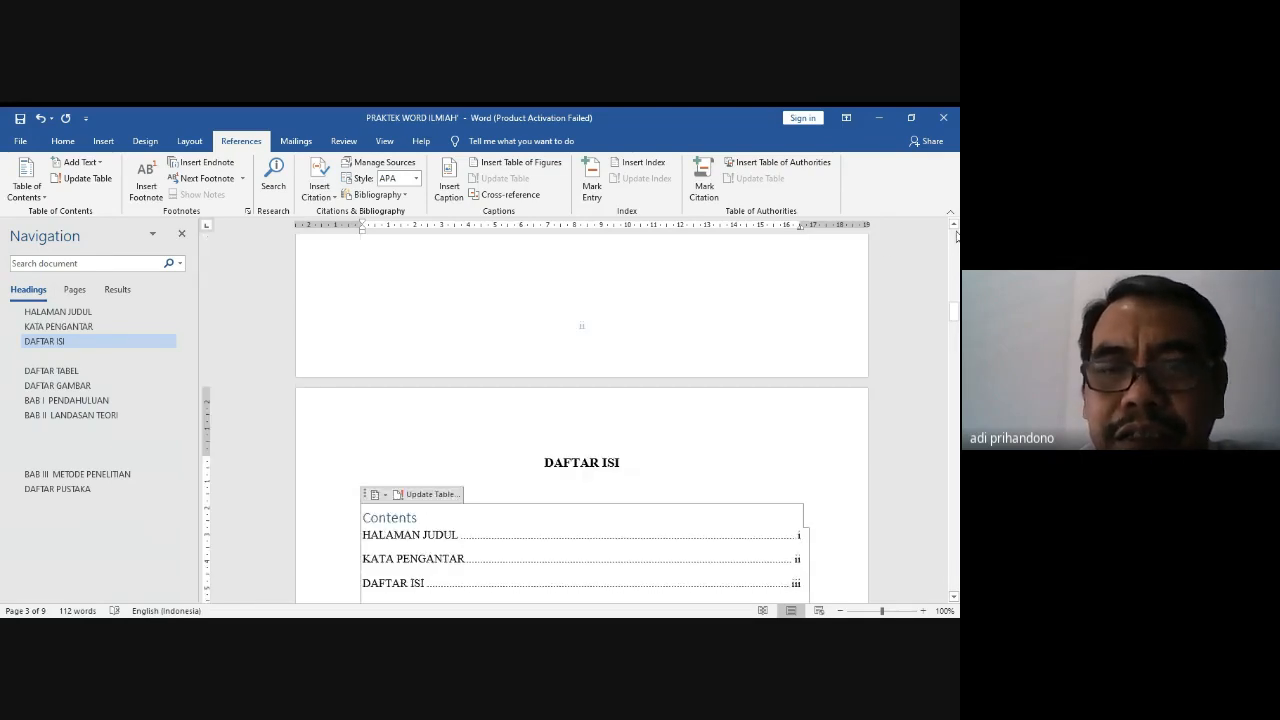
scroll(956, 234, down, 3)
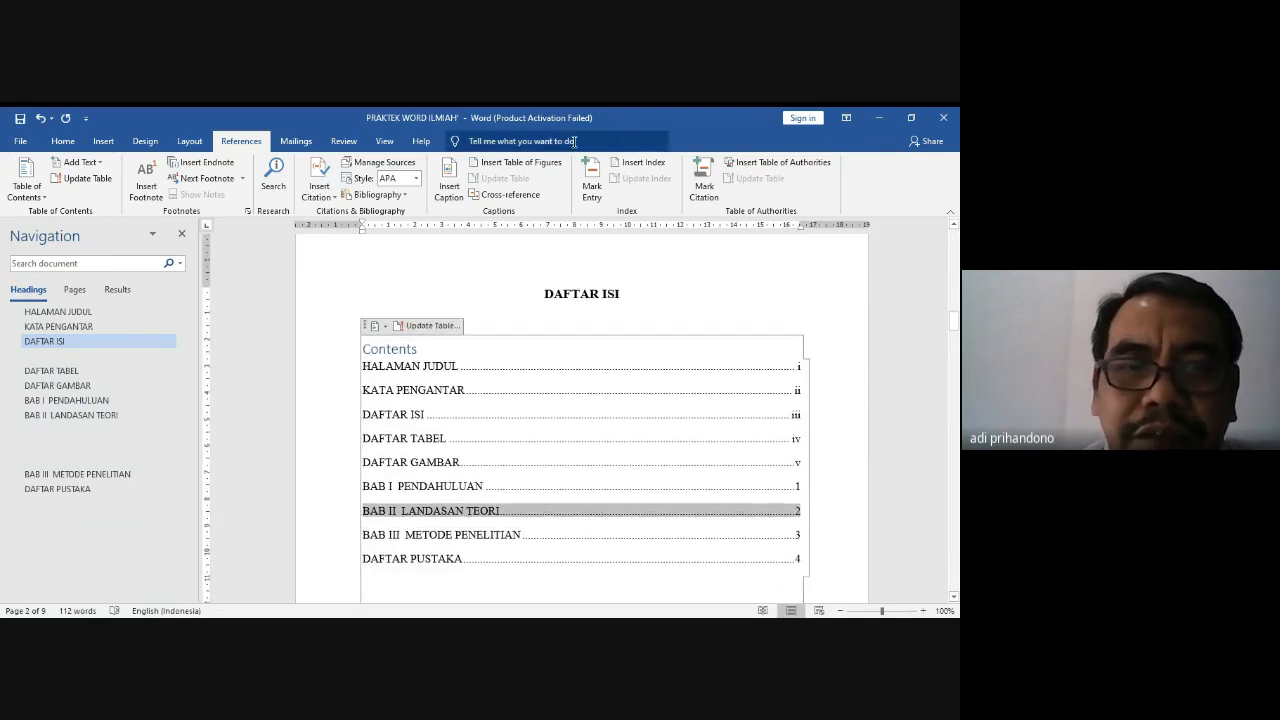
click(436, 346)
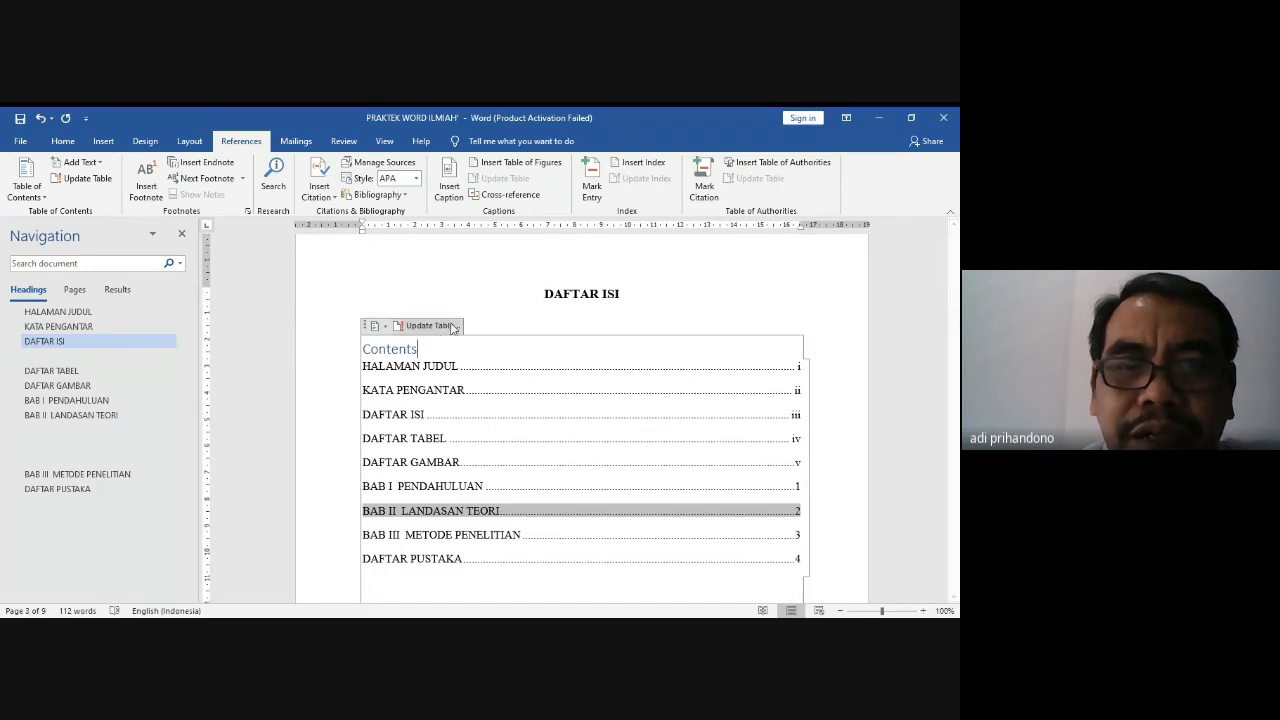
key(BackSpace)
key(BackSpace)
key(BackSpace)
key(BackSpace)
key(BackSpace)
key(BackSpace)
key(BackSpace)
key(BackSpace)
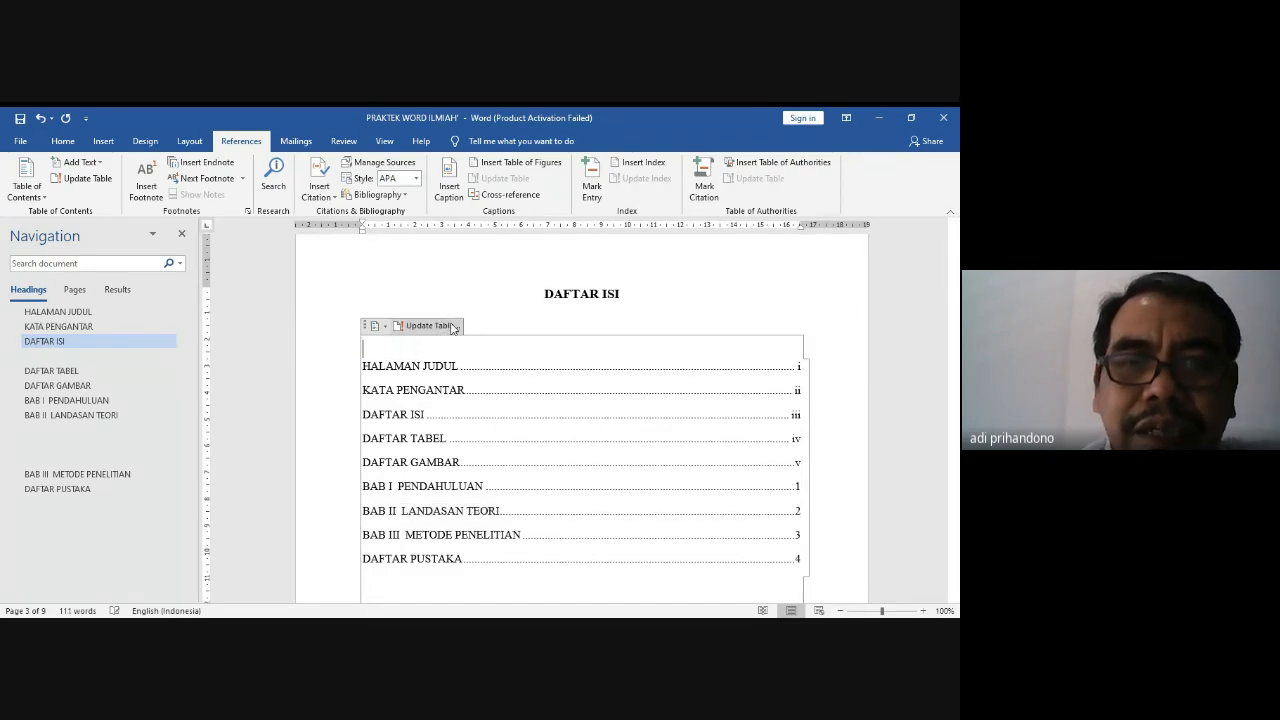
click(654, 279)
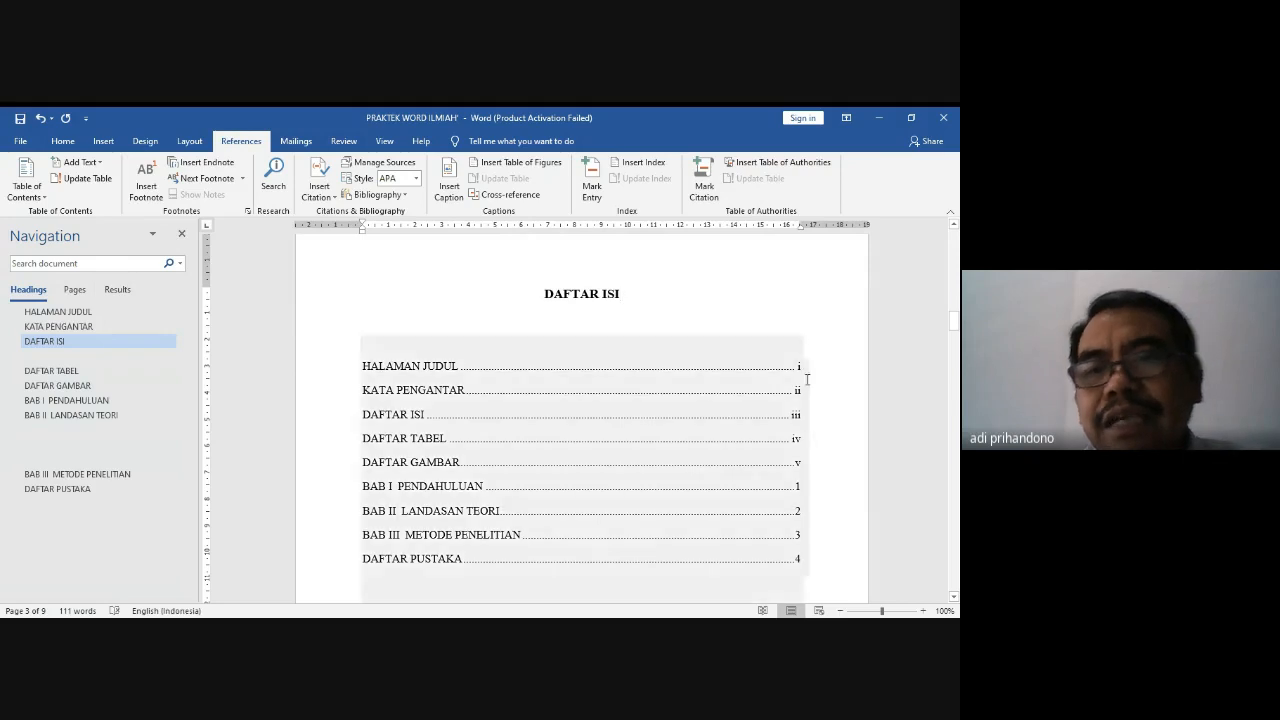
click(954, 596)
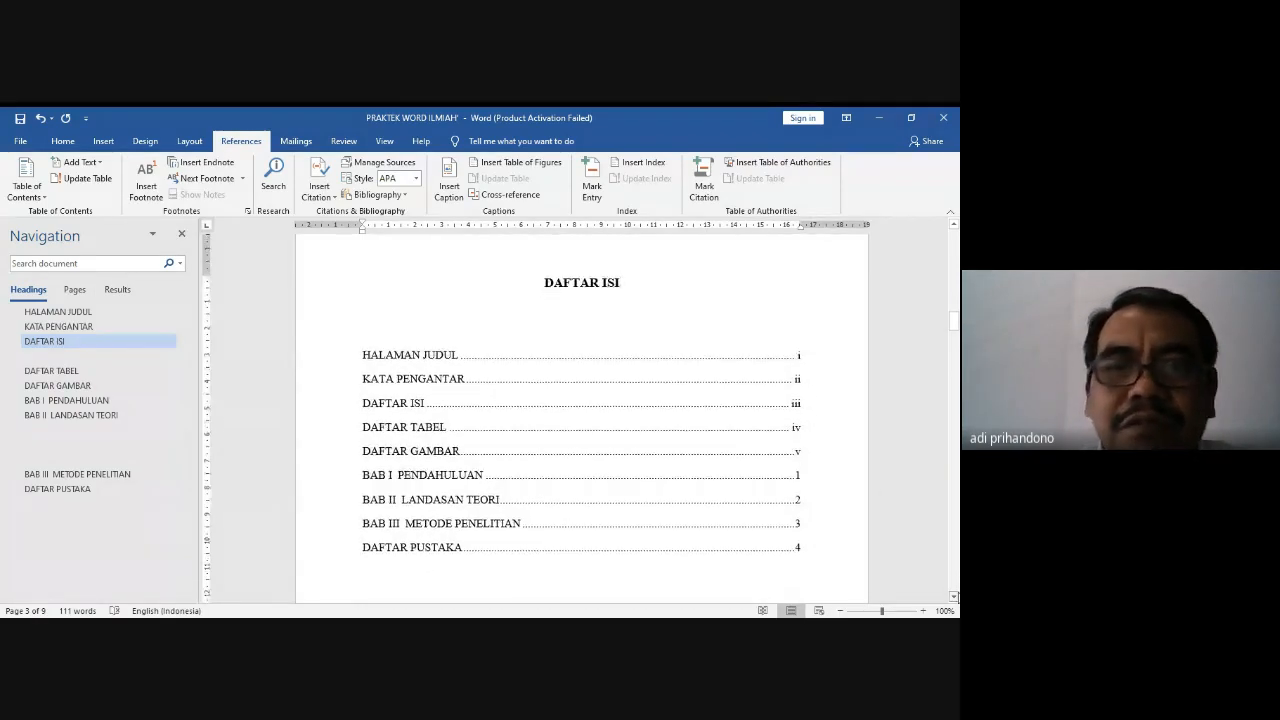
click(954, 596)
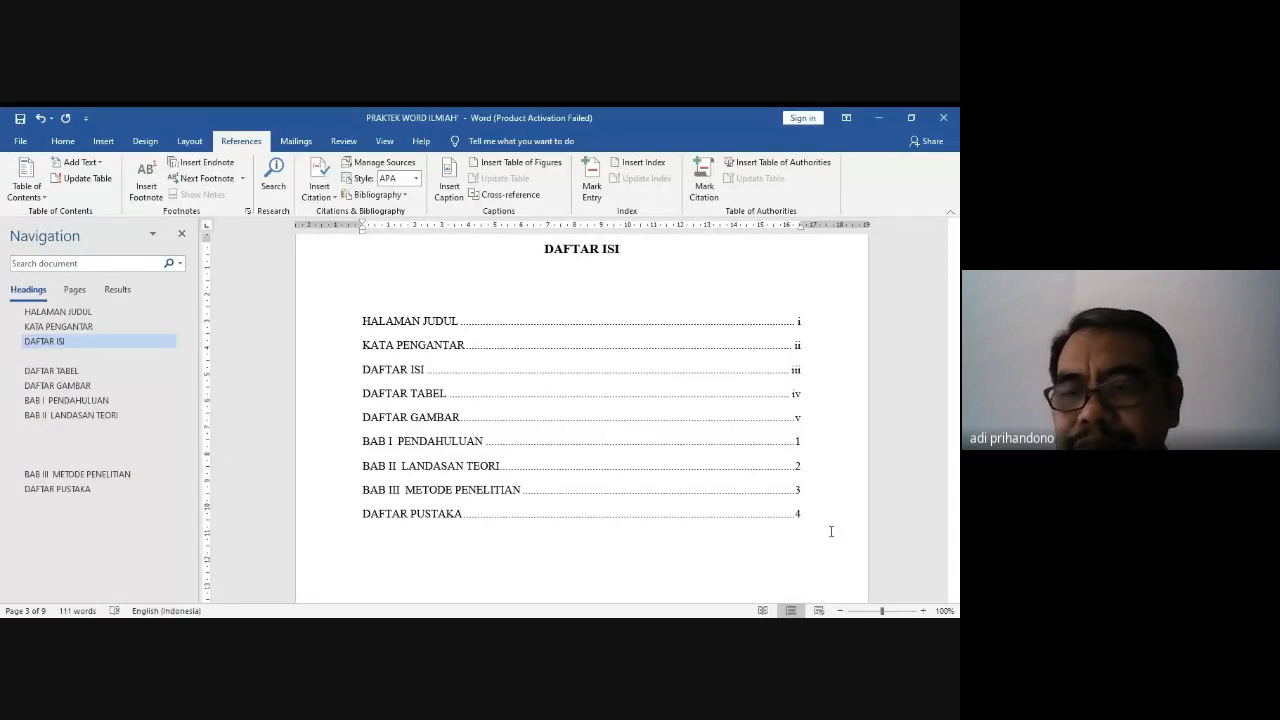
click(655, 466)
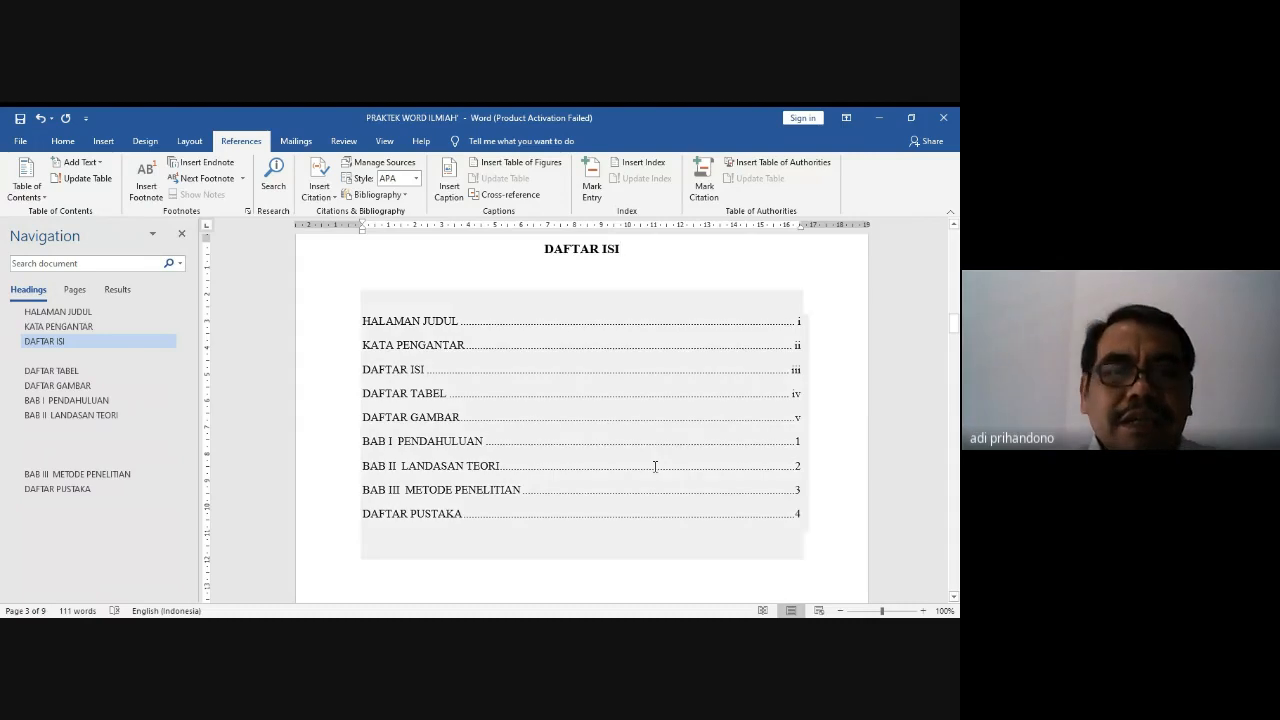
click(706, 572)
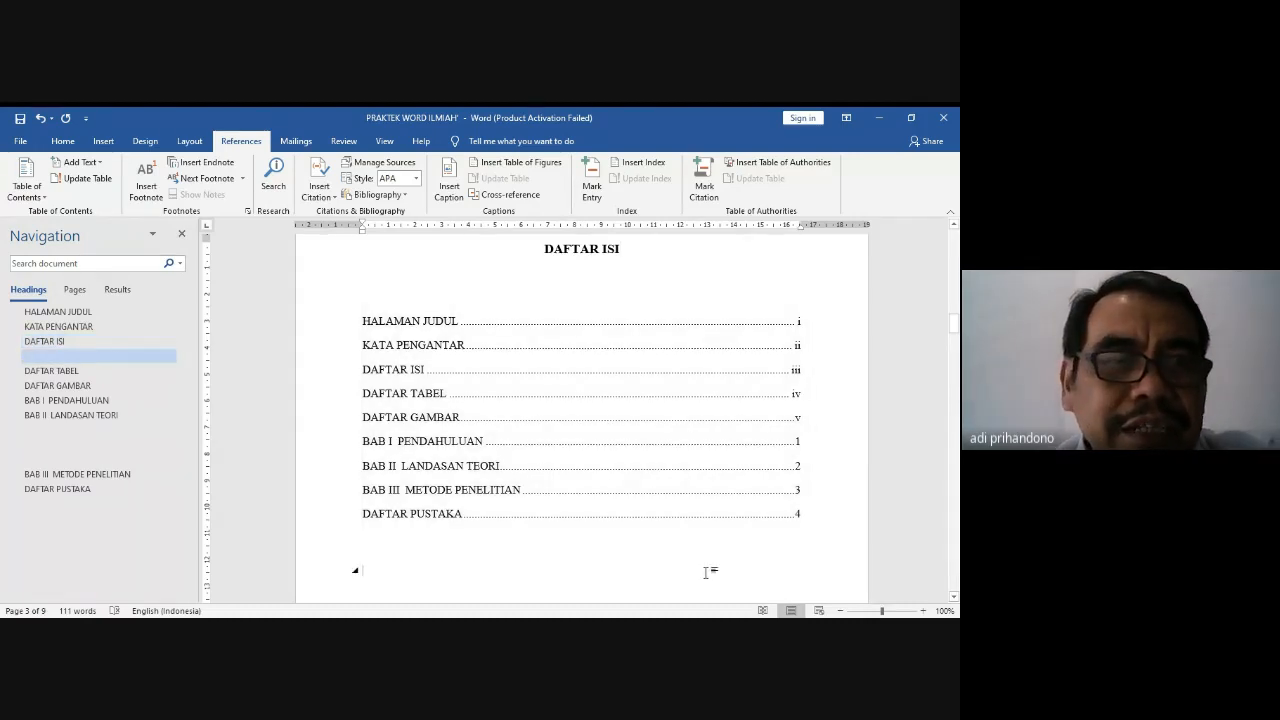